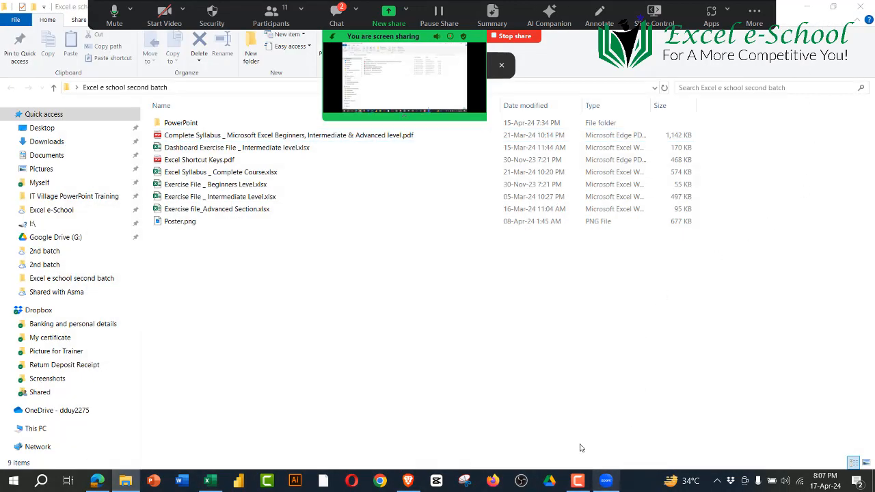
Step: Open the Zoom meeting's participant list and admit the people in the waiting room
{"action": "left_click", "coordinate": [272, 12]}
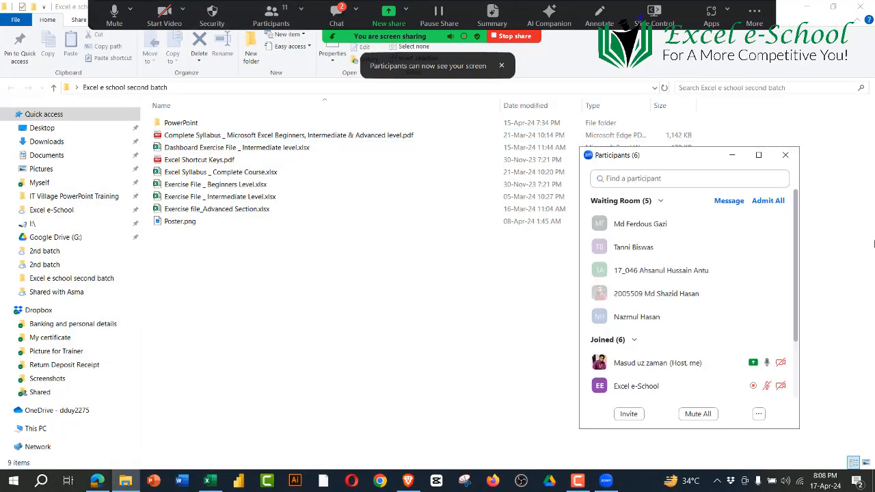
{"action": "left_click", "coordinate": [729, 229]}
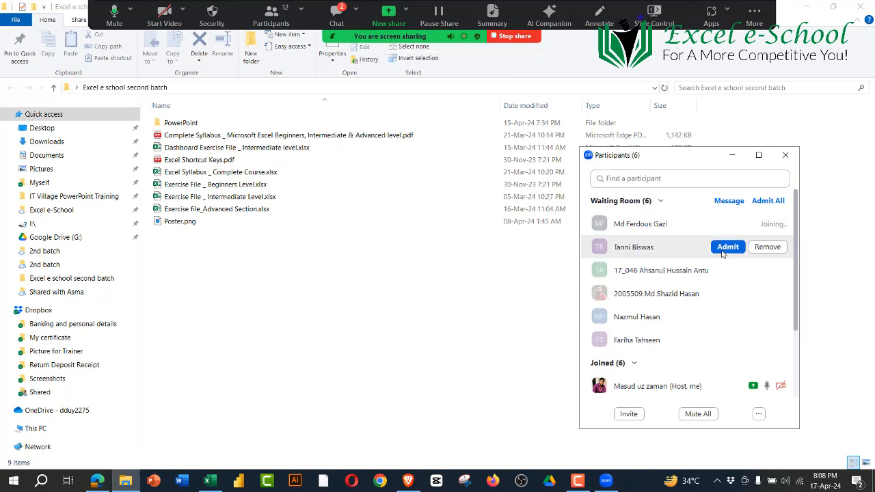
{"action": "left_click", "coordinate": [723, 252]}
{"action": "left_click", "coordinate": [726, 271]}
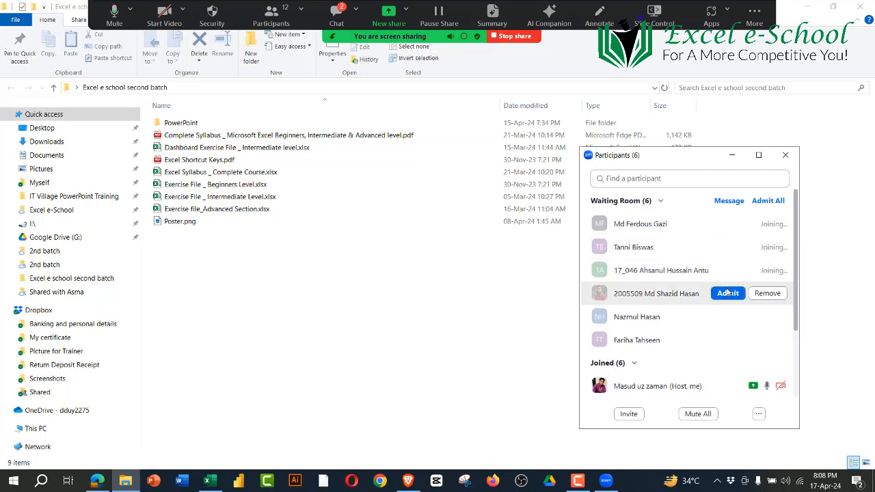
{"action": "left_click", "coordinate": [728, 293]}
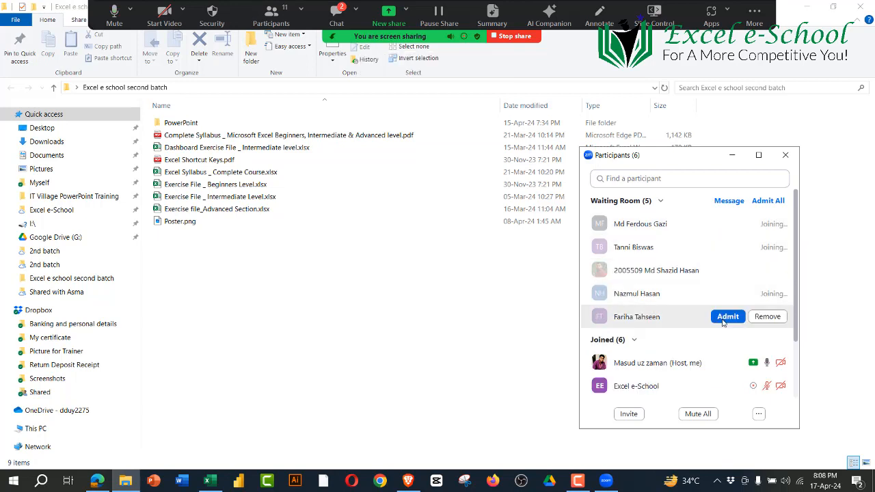
{"action": "left_click", "coordinate": [726, 317]}
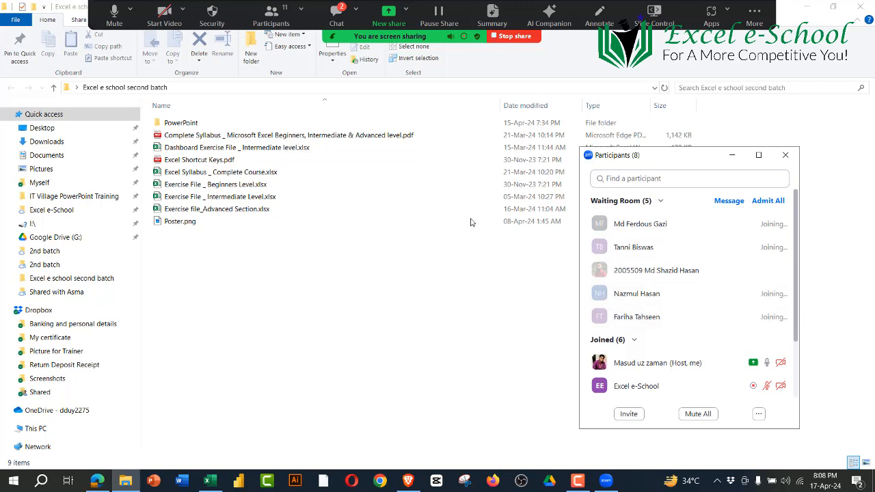
Step: Read the new messages in the meeting chat, close it and admit the remaining person from the waiting room
{"action": "left_click", "coordinate": [335, 14]}
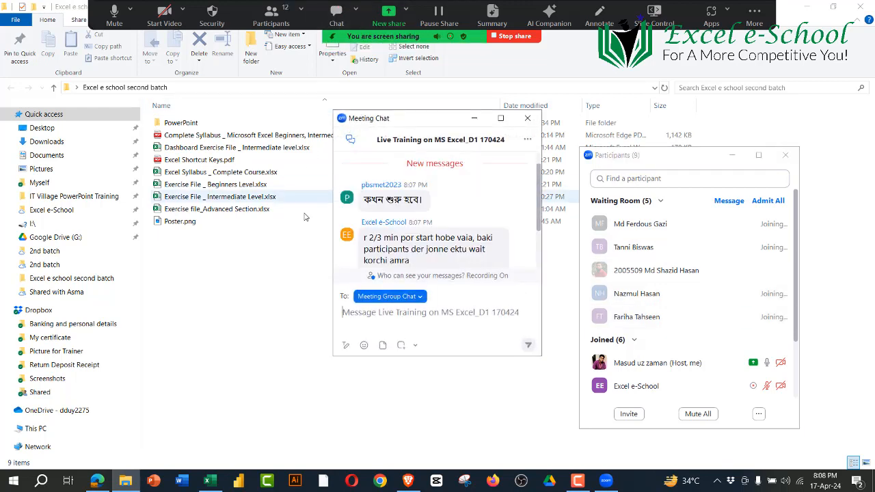
{"action": "left_click", "coordinate": [527, 119]}
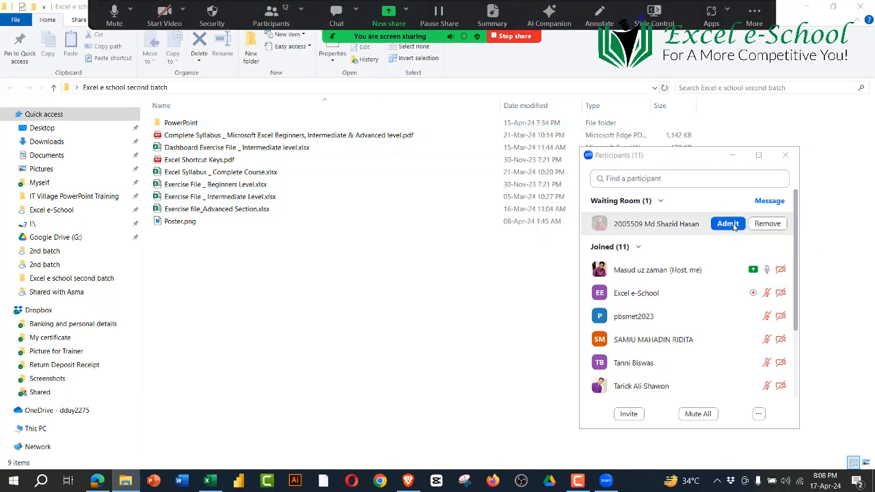
{"action": "left_click", "coordinate": [729, 224]}
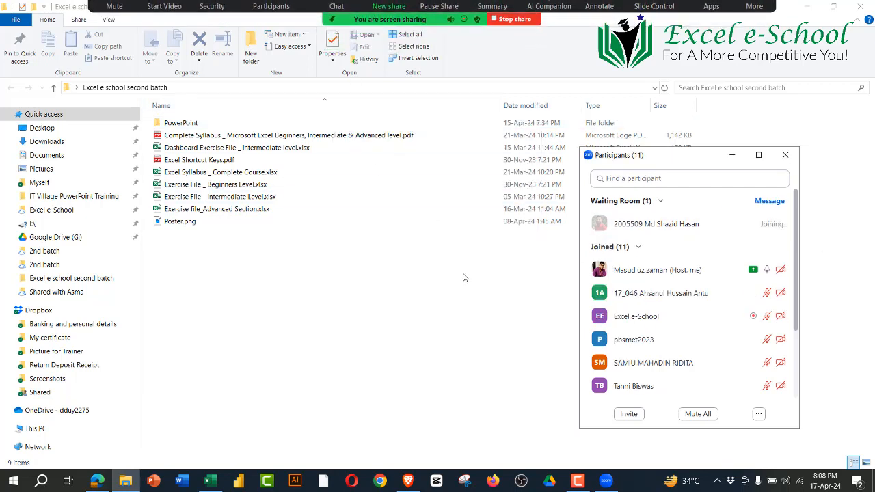
{"action": "left_click", "coordinate": [457, 307]}
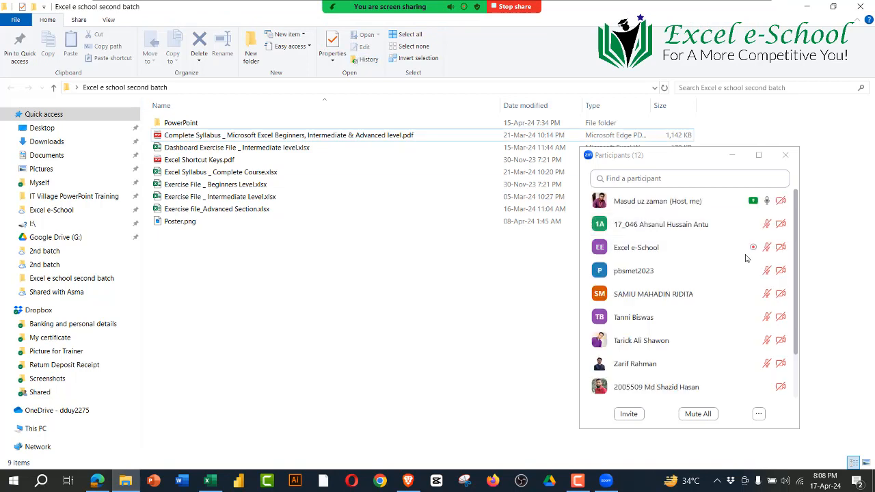
Step: Move the participants window aside, enlarge it and admit the newly arrived person from the waiting room
{"action": "left_click_drag", "start_coordinate": [705, 156], "coordinate": [767, 70]}
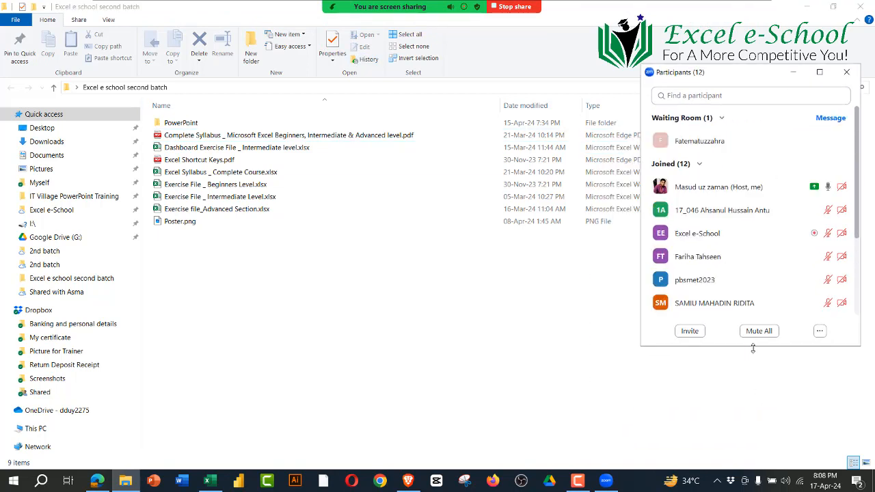
{"action": "left_click", "coordinate": [793, 140]}
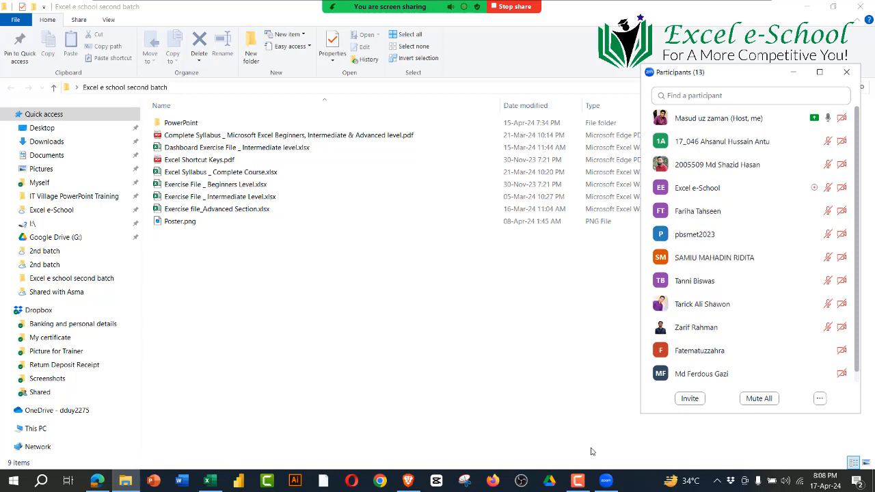
{"action": "left_click", "coordinate": [372, 346]}
Step: Switch to Excel and minimize the participants window covering its start screen
{"action": "mouse_move", "coordinate": [210, 486]}
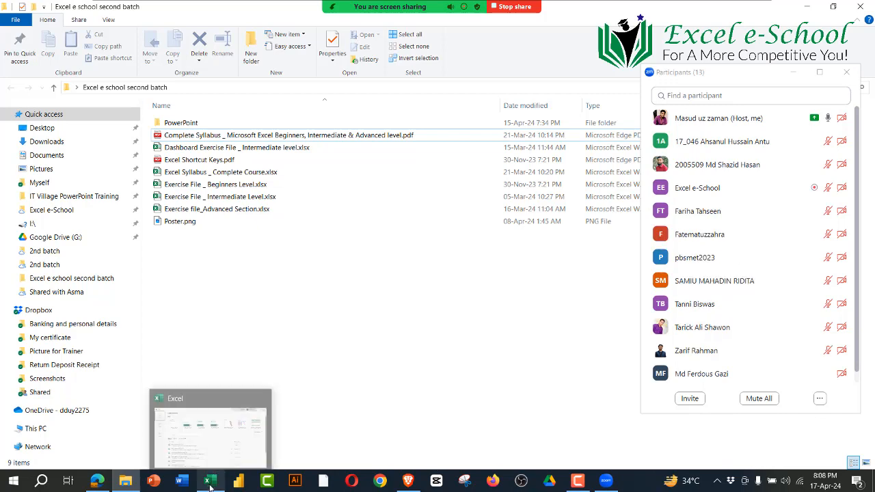
{"action": "left_click", "coordinate": [219, 424]}
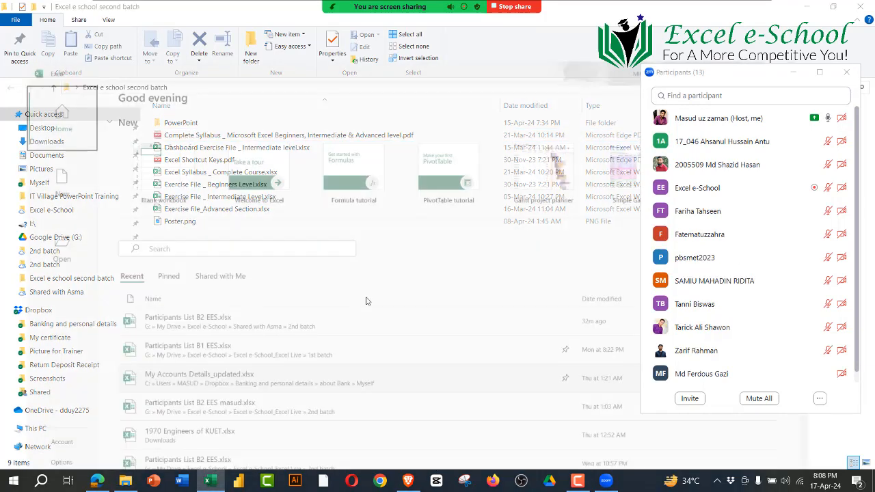
{"action": "left_click", "coordinate": [793, 72]}
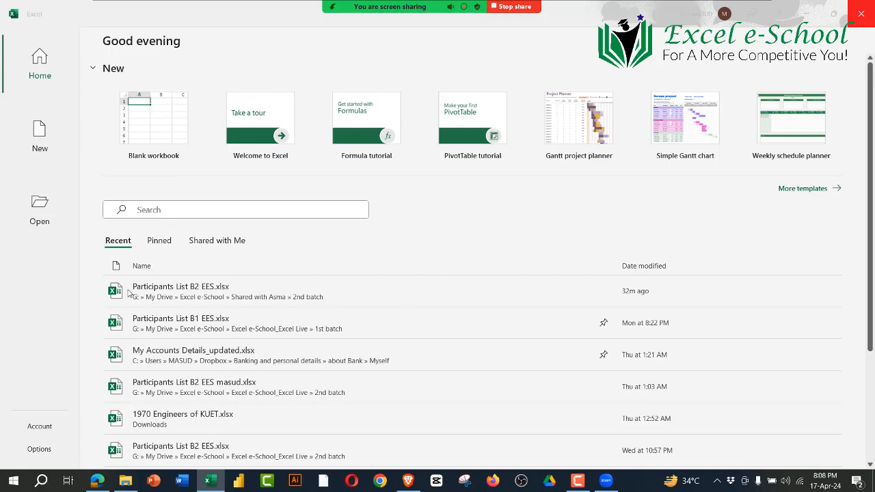
Step: Look through the recent and pinned workbook lists and create a blank workbook
{"action": "scroll", "coordinate": [160, 305], "scroll_direction": "down", "scroll_amount": 3}
{"action": "scroll", "coordinate": [185, 260], "scroll_direction": "up", "scroll_amount": 3}
{"action": "left_click", "coordinate": [156, 242]}
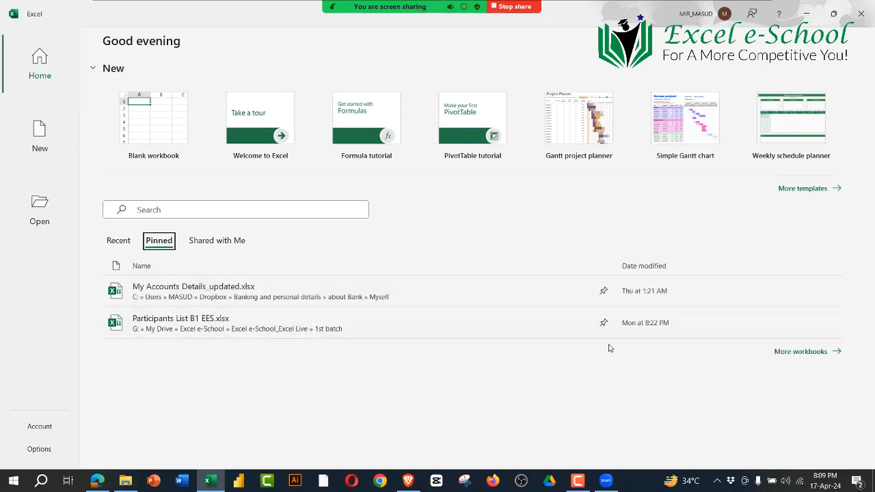
{"action": "left_click", "coordinate": [118, 240]}
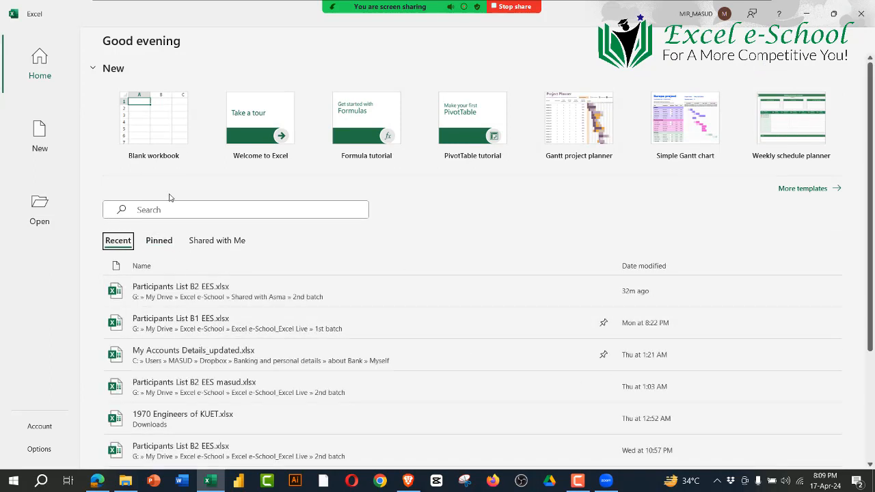
{"action": "left_click", "coordinate": [143, 123]}
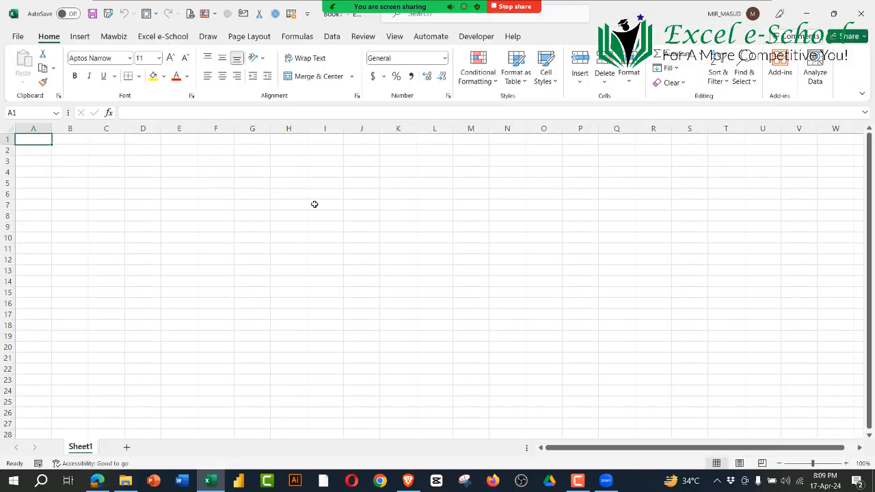
{"action": "left_click", "coordinate": [315, 205]}
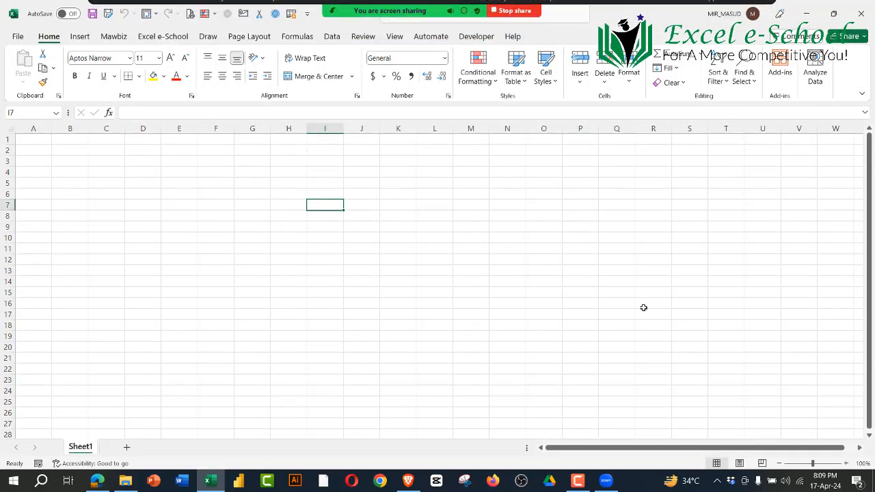
Step: Check that the screen recorder is running and hide Zoom's floating meeting controls
{"action": "left_click", "coordinate": [575, 483]}
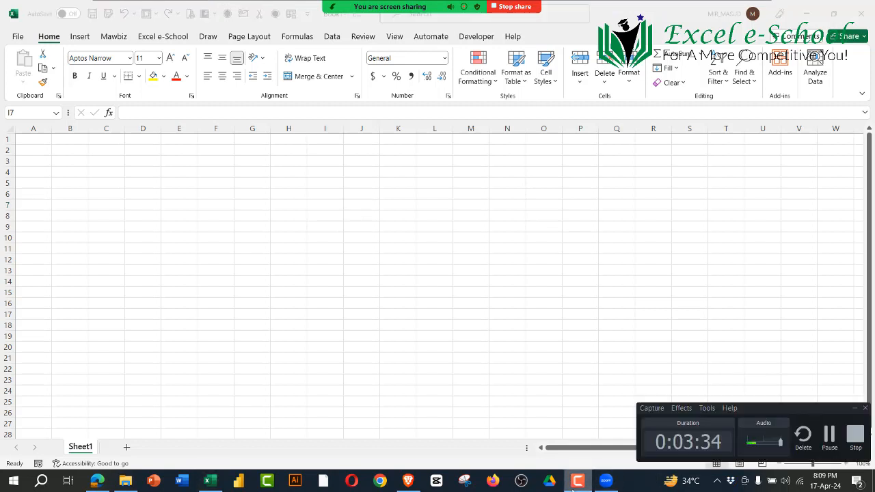
{"action": "left_click", "coordinate": [574, 483]}
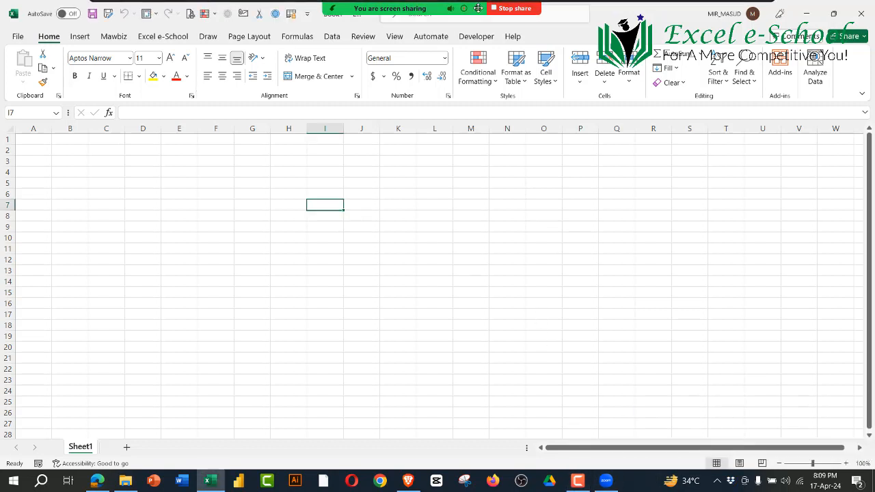
{"action": "left_click", "coordinate": [755, 15]}
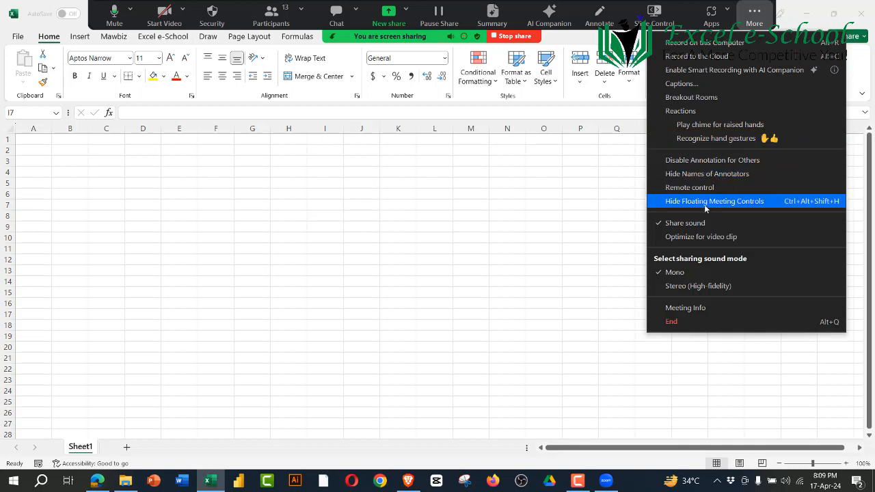
{"action": "left_click", "coordinate": [706, 203]}
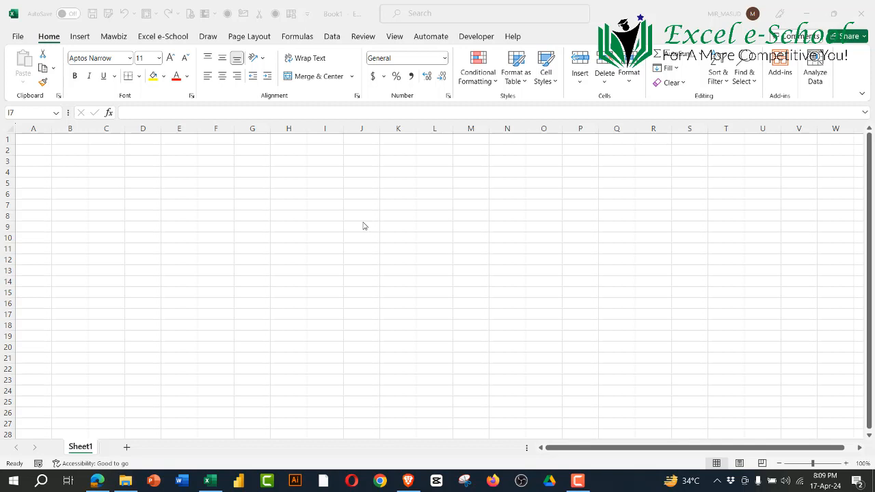
Step: Highlight the worksheet grid over A1:W24 to show the working area, and clear the selection by selecting a single cell
{"action": "left_click", "coordinate": [360, 255]}
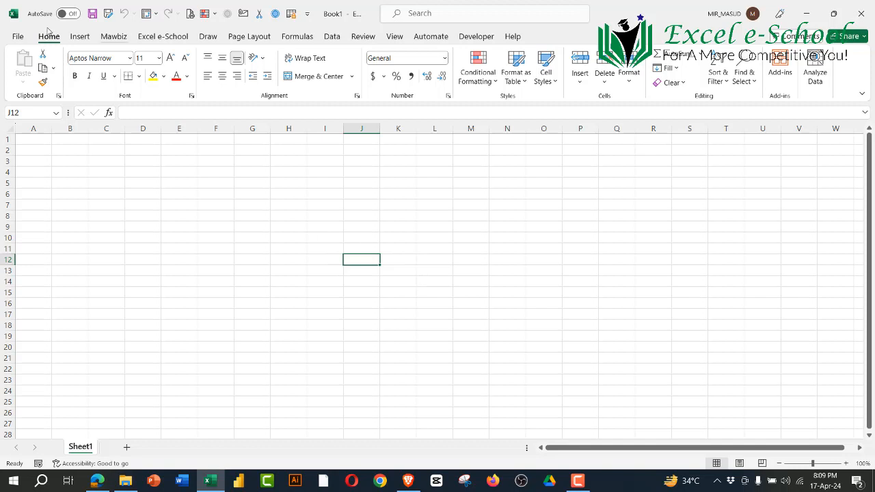
{"action": "left_click_drag", "start_coordinate": [48, 144], "coordinate": [827, 387]}
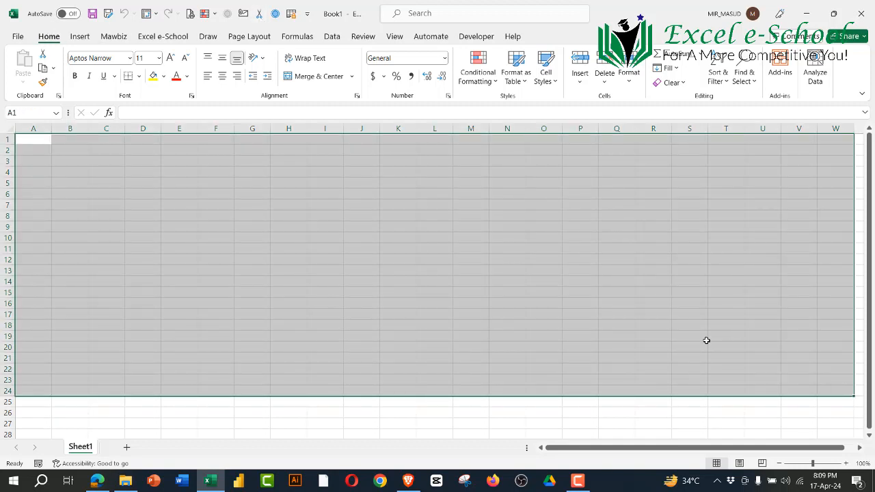
{"action": "left_click", "coordinate": [450, 258]}
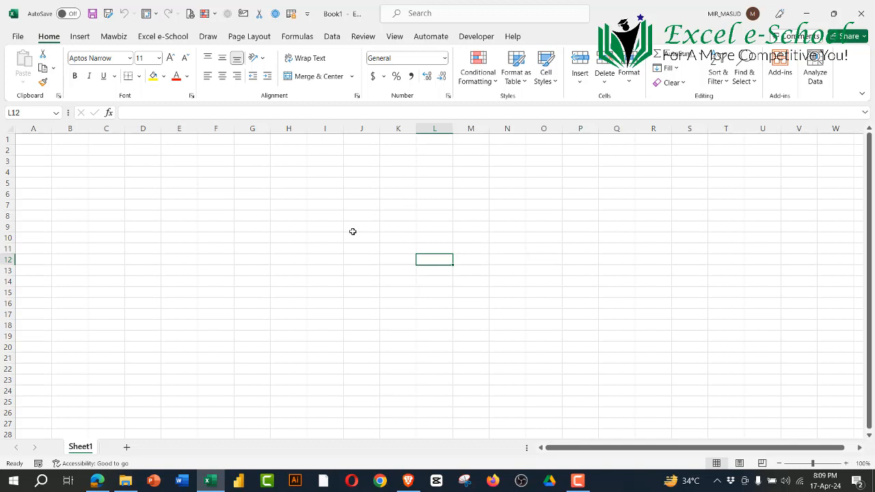
{"action": "left_click", "coordinate": [339, 248]}
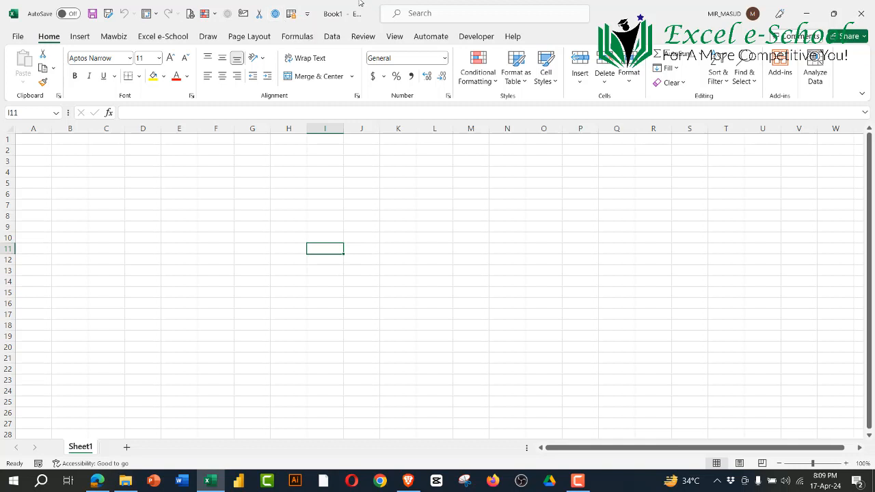
Step: Check the Zoom participant list, close it and hide the floating meeting controls again
{"action": "left_click", "coordinate": [277, 13]}
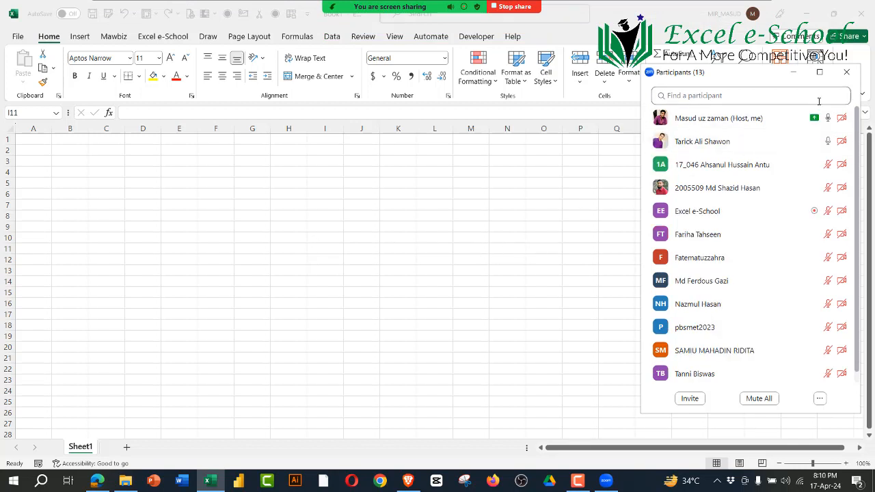
{"action": "left_click", "coordinate": [849, 78]}
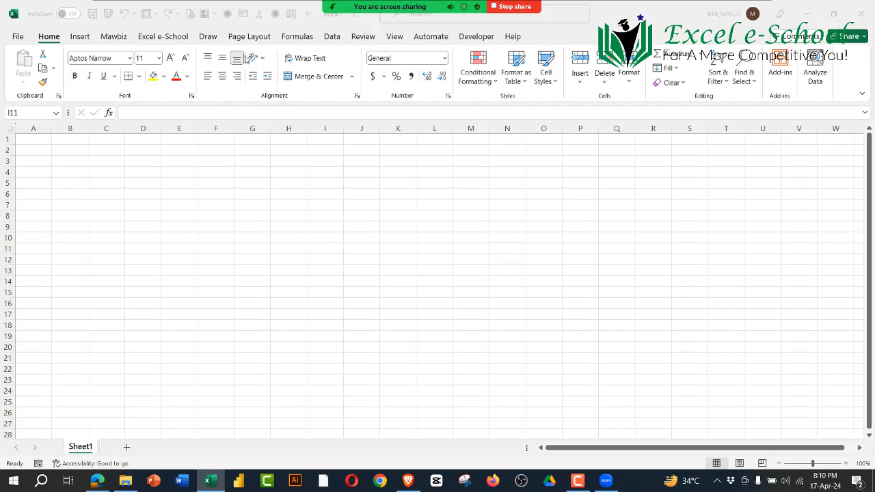
{"action": "left_click", "coordinate": [506, 15]}
{"action": "mouse_move", "coordinate": [506, 13]}
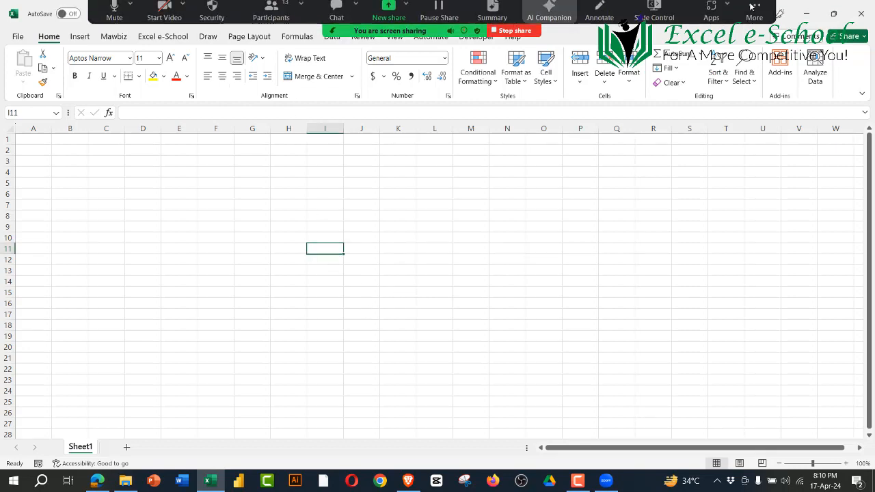
{"action": "left_click", "coordinate": [754, 14]}
{"action": "left_click", "coordinate": [730, 206]}
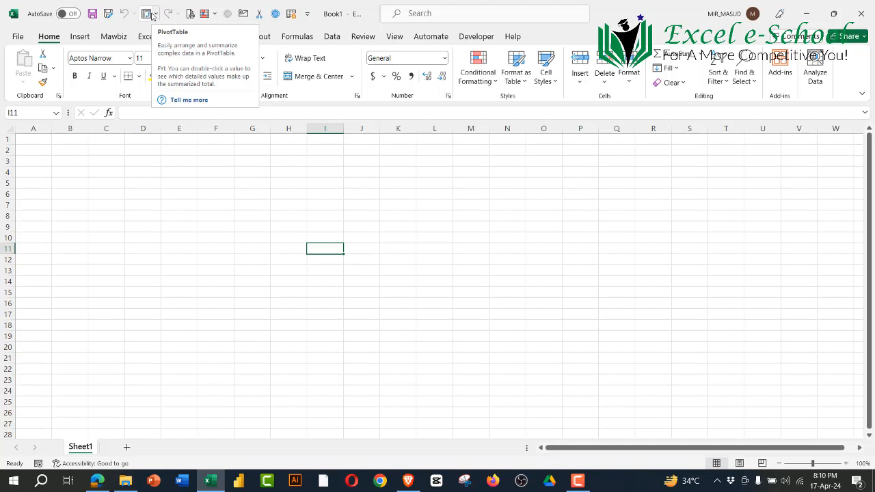
Step: Review the full command settings for the Quick Access Toolbar and close the options dialog without changes
{"action": "left_click", "coordinate": [307, 13]}
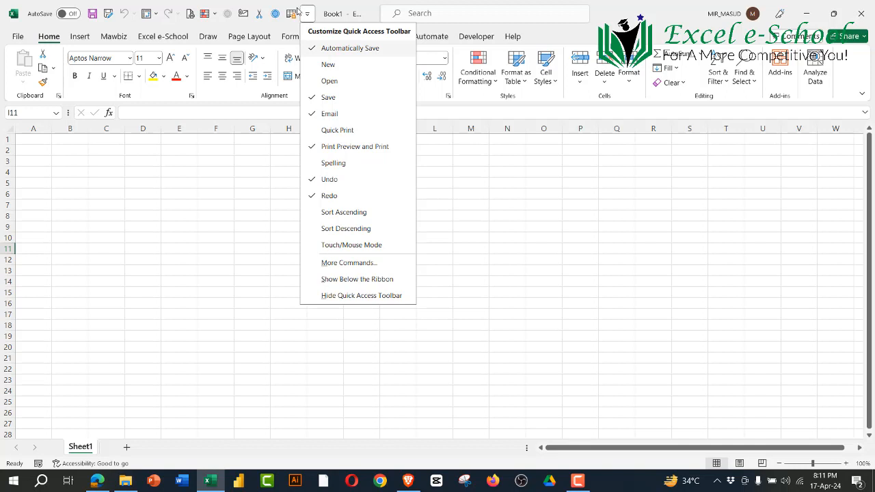
{"action": "left_click", "coordinate": [344, 264]}
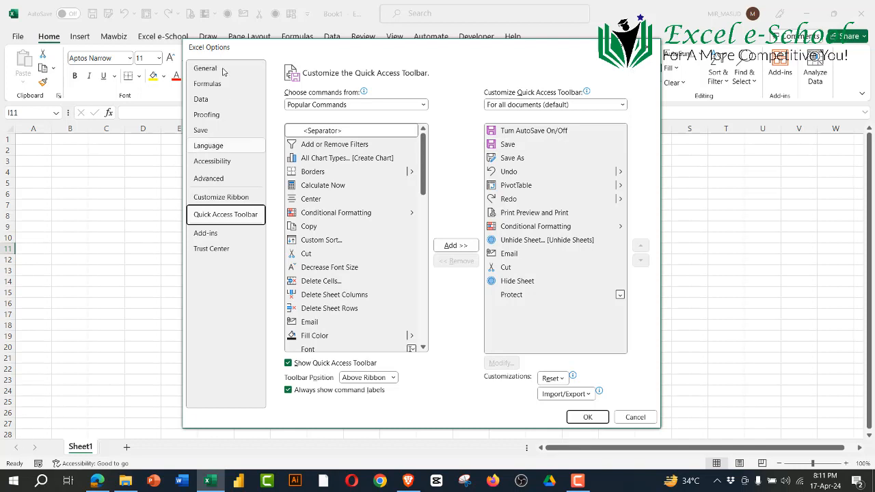
{"action": "left_click_drag", "start_coordinate": [394, 54], "coordinate": [392, 49]}
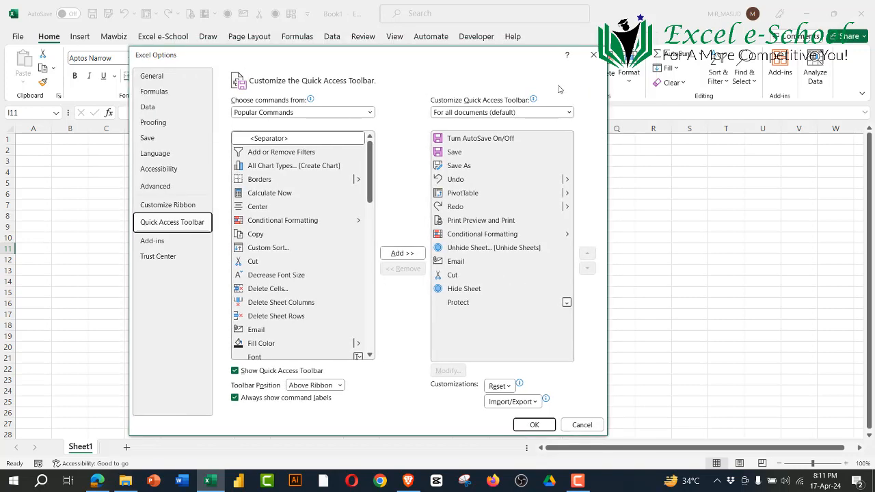
{"action": "left_click", "coordinate": [592, 55]}
Step: Open the full command settings for the Quick Access Toolbar and examine the popular commands and the available command categories
{"action": "left_click", "coordinate": [307, 14]}
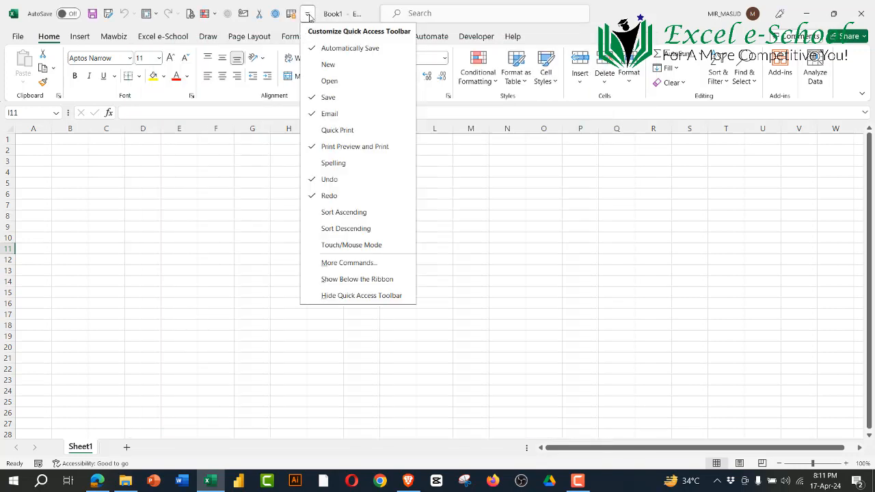
{"action": "left_click", "coordinate": [322, 263]}
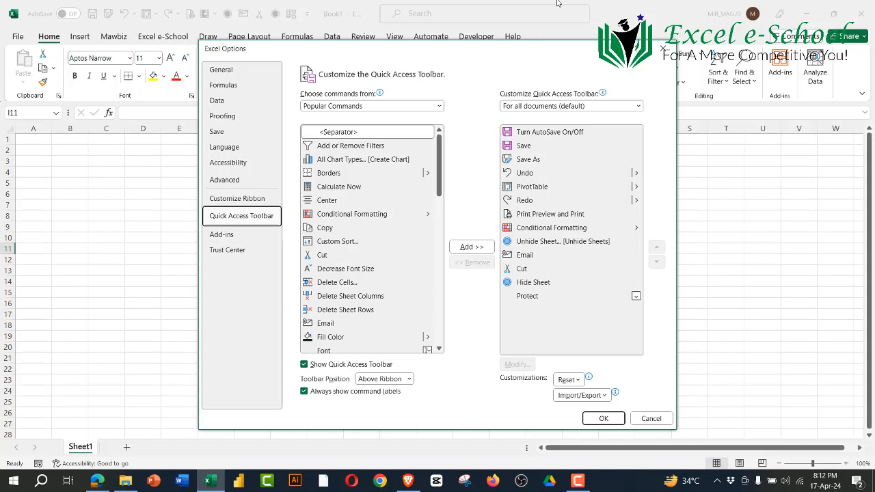
{"action": "mouse_move", "coordinate": [557, 2]}
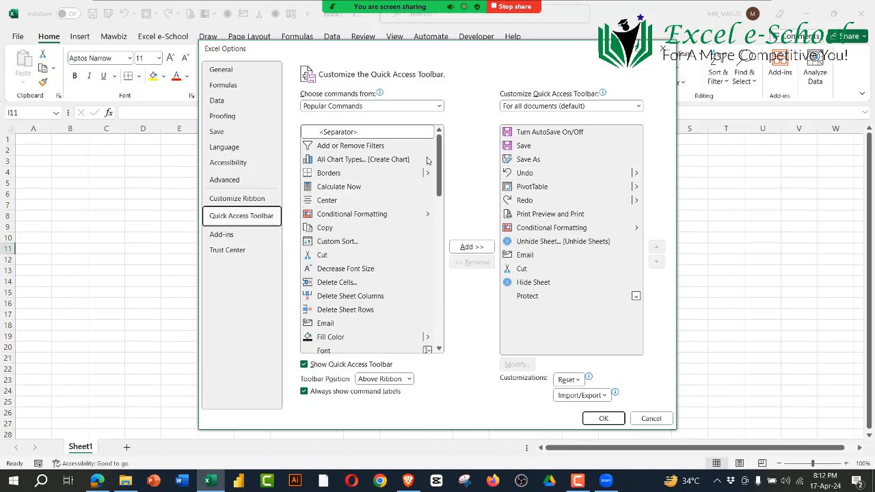
{"action": "left_click_drag", "start_coordinate": [438, 159], "coordinate": [438, 339]}
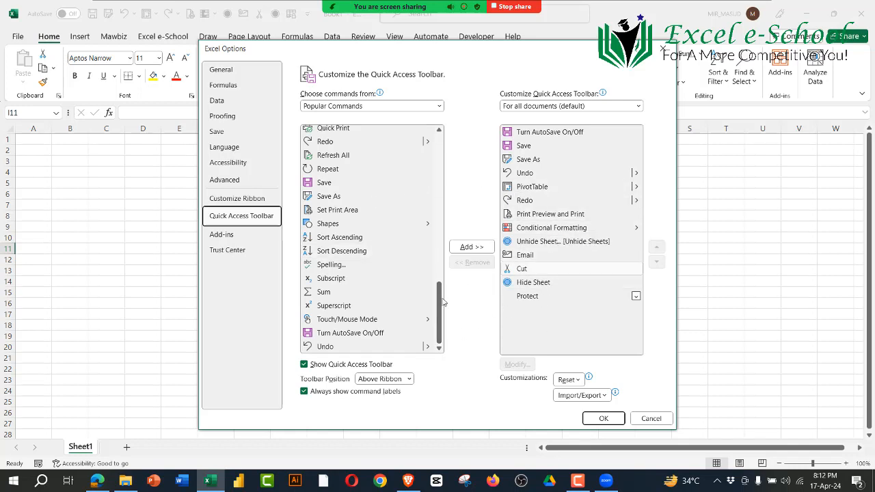
{"action": "left_click_drag", "start_coordinate": [440, 308], "coordinate": [439, 351]}
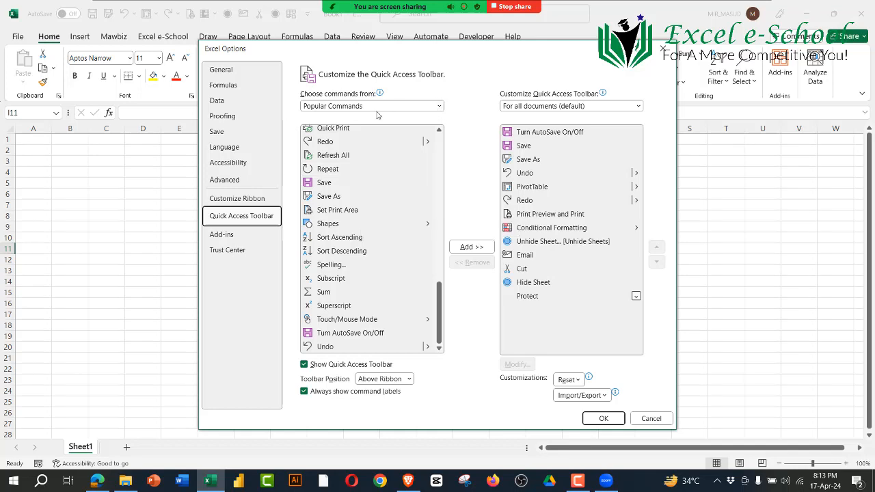
{"action": "mouse_move", "coordinate": [369, 101]}
{"action": "left_click", "coordinate": [415, 109]}
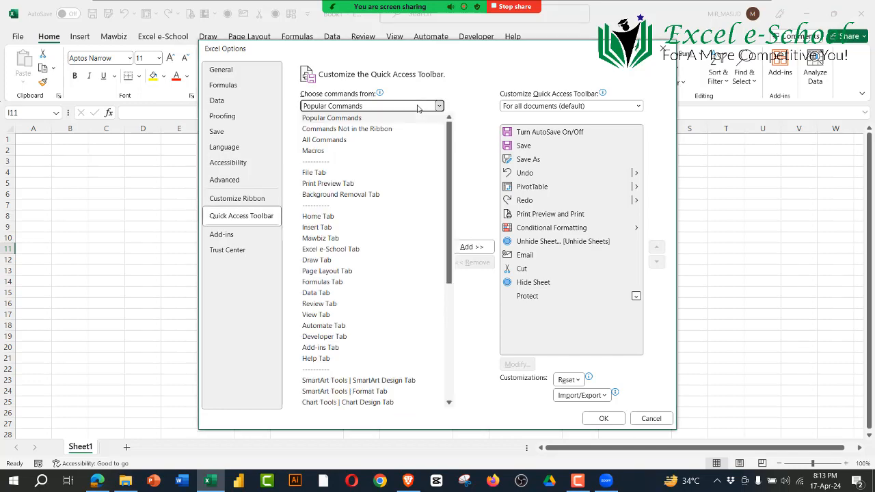
{"action": "left_click", "coordinate": [418, 108]}
{"action": "left_click", "coordinate": [403, 108]}
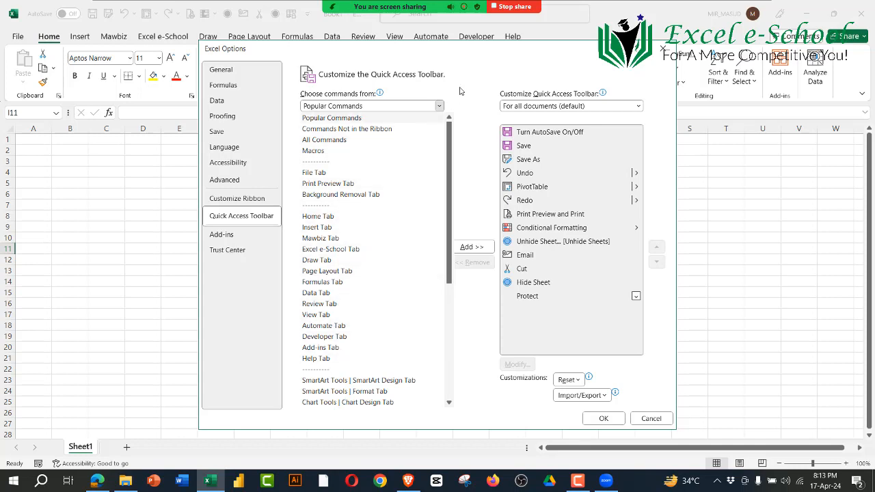
{"action": "left_click", "coordinate": [414, 102]}
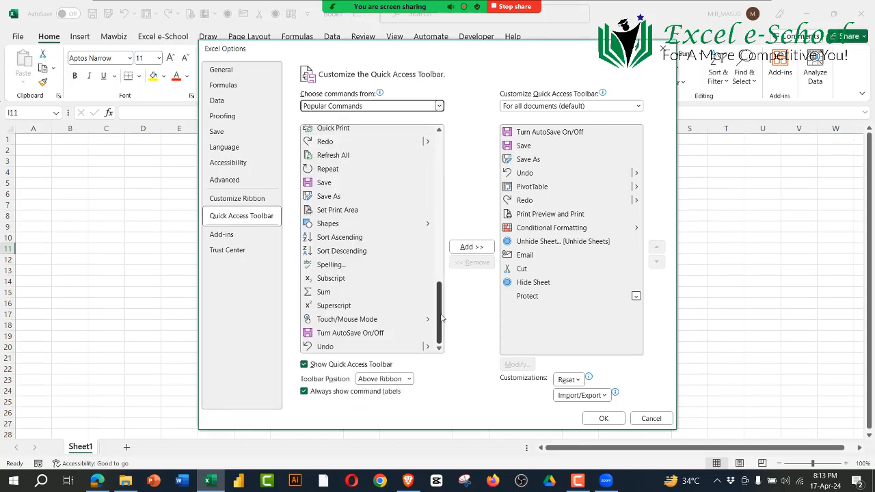
Step: Look through the lower part of the popular commands list, around Paste, Quick Print and Refresh All
{"action": "mouse_move", "coordinate": [443, 318]}
{"action": "left_mouse_down"}
{"action": "mouse_move", "coordinate": [440, 140]}
{"action": "mouse_move", "coordinate": [438, 335]}
{"action": "left_mouse_up"}
{"action": "left_click_drag", "start_coordinate": [442, 299], "coordinate": [441, 266]}
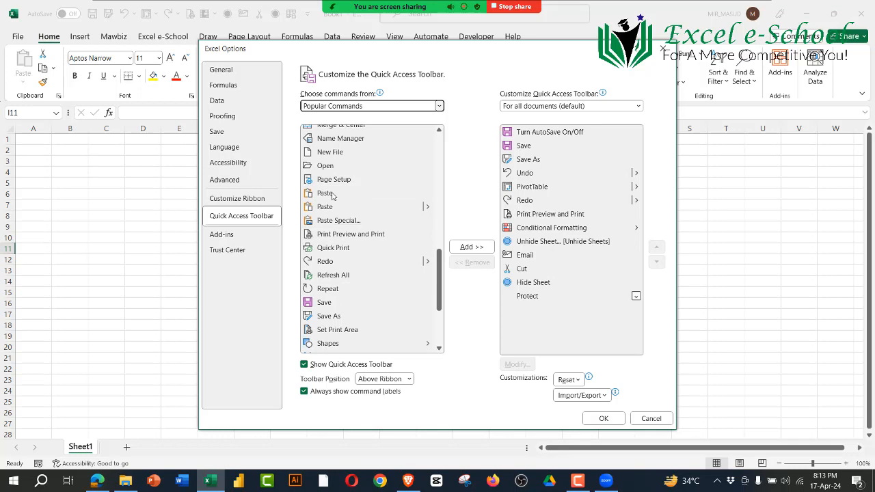
{"action": "left_click", "coordinate": [333, 196]}
{"action": "key", "text": "Down"}
{"action": "key", "text": "Down"}
{"action": "key", "text": "Down"}
{"action": "key", "text": "Down"}
{"action": "key", "text": "Down"}
{"action": "key", "text": "Down"}
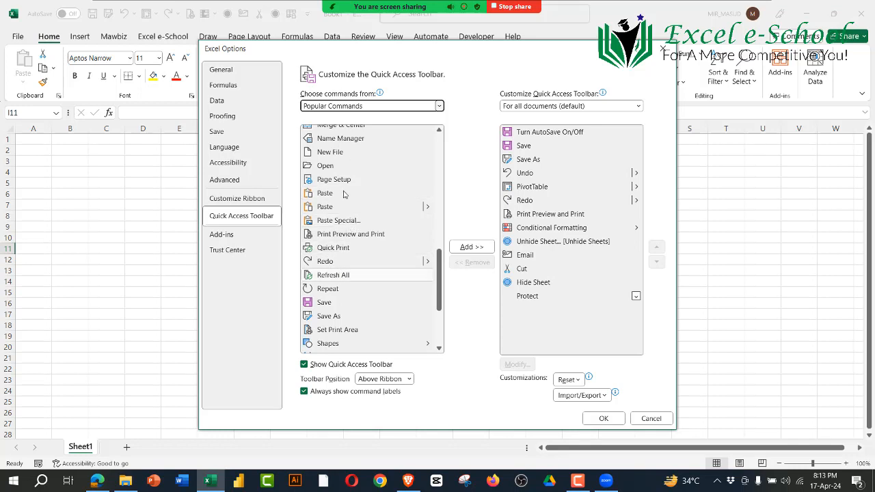
{"action": "key", "text": "Up"}
{"action": "key", "text": "Up"}
{"action": "key", "text": "Up"}
{"action": "key", "text": "Up"}
{"action": "key", "text": "Up"}
{"action": "key", "text": "Up"}
{"action": "key", "text": "Up"}
{"action": "key", "text": "Up"}
Step: Set the command source to All Commands and browse the complete list to find Cut
{"action": "left_click", "coordinate": [440, 108]}
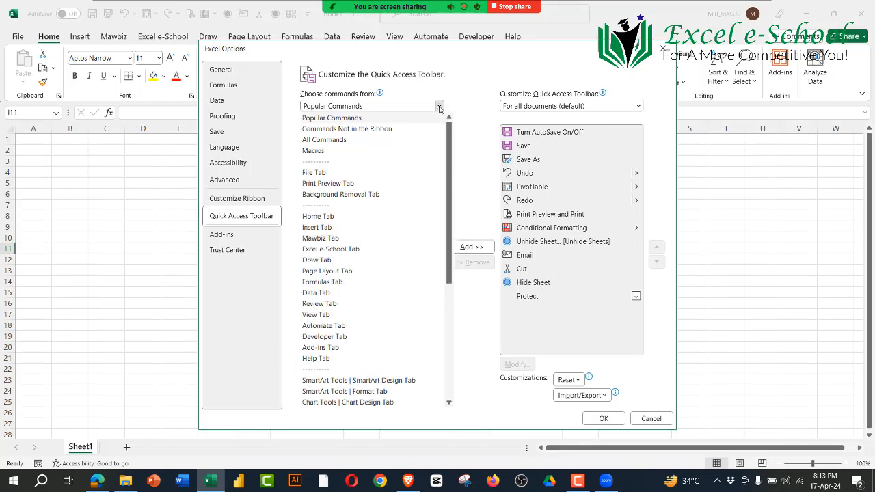
{"action": "key", "text": "Escape"}
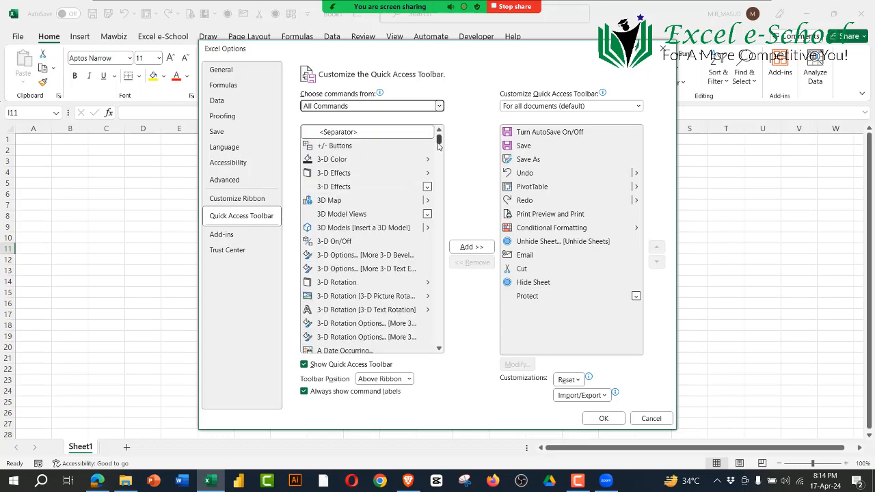
{"action": "left_click_drag", "start_coordinate": [439, 141], "coordinate": [439, 349]}
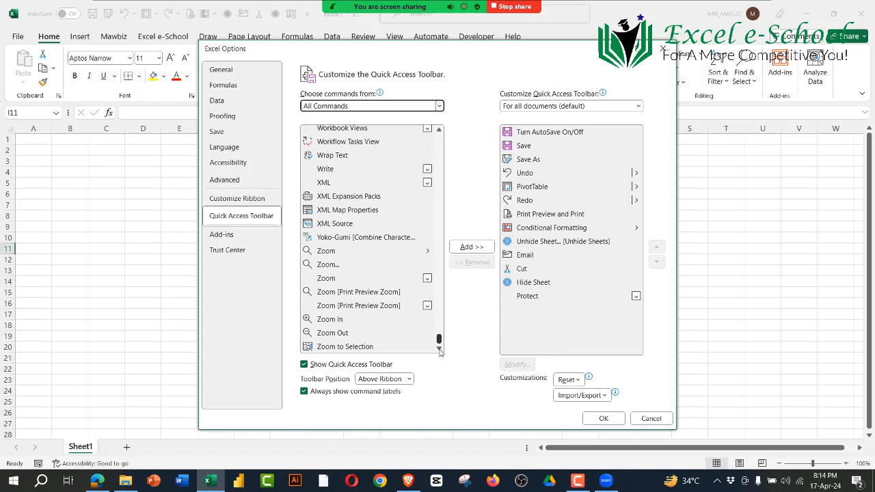
{"action": "left_click_drag", "start_coordinate": [439, 342], "coordinate": [446, 132]}
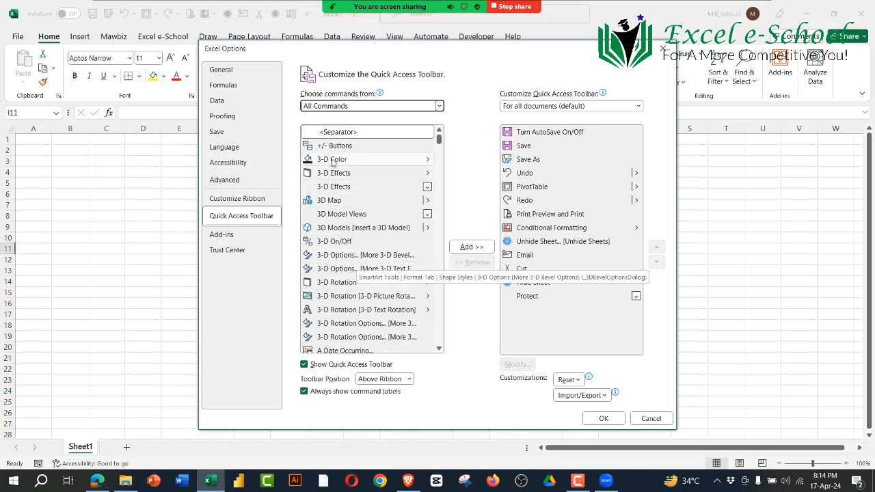
{"action": "scroll", "coordinate": [343, 263], "scroll_direction": "down", "scroll_amount": 4}
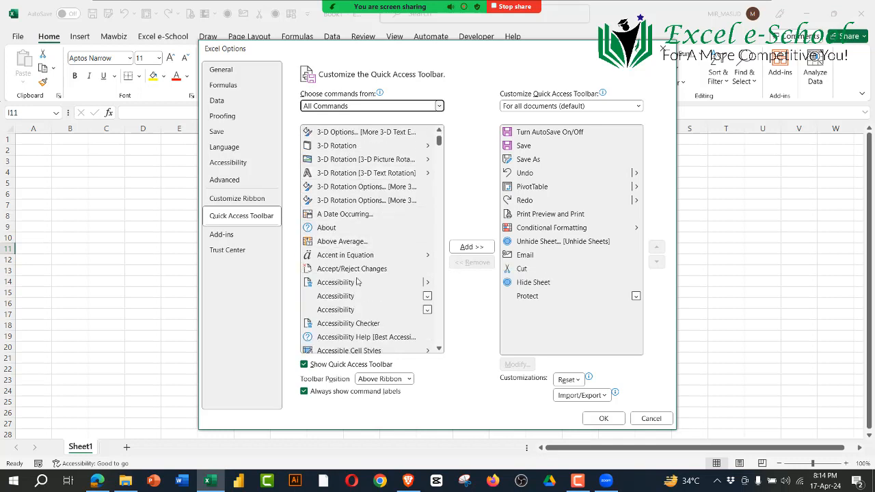
{"action": "scroll", "coordinate": [356, 281], "scroll_direction": "down", "scroll_amount": 7}
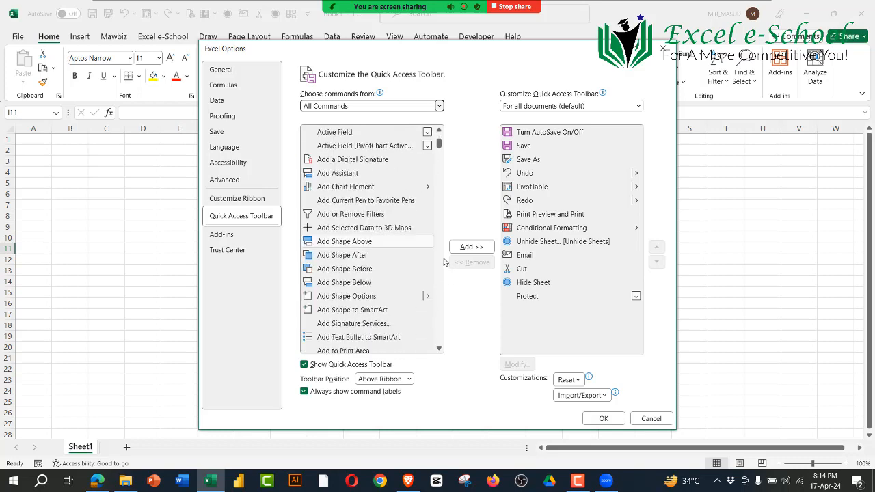
{"action": "scroll", "coordinate": [370, 303], "scroll_direction": "down", "scroll_amount": 6}
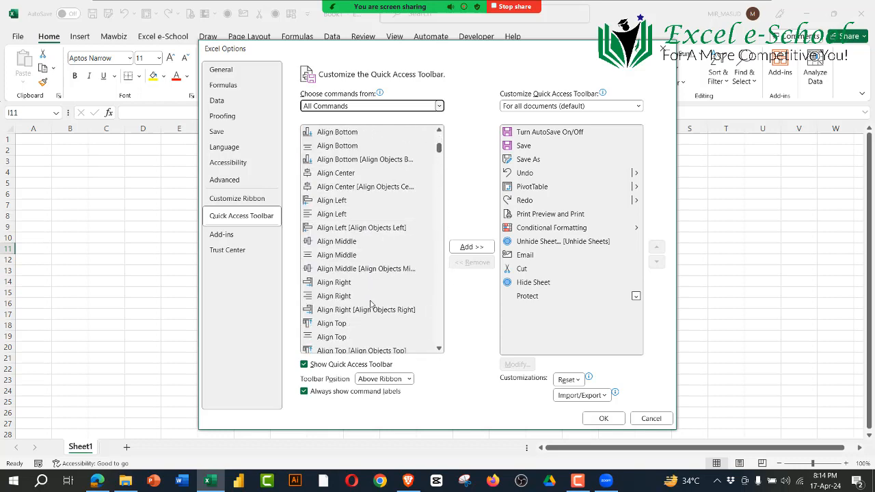
{"action": "scroll", "coordinate": [370, 303], "scroll_direction": "down", "scroll_amount": 20}
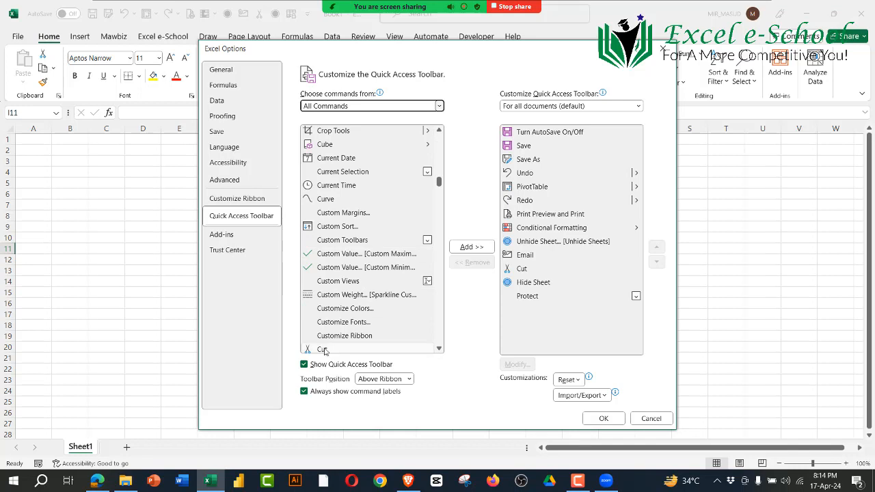
Step: Try to add Cut from the full command list to the Quick Access Toolbar
{"action": "left_click", "coordinate": [432, 349]}
{"action": "left_click", "coordinate": [438, 349]}
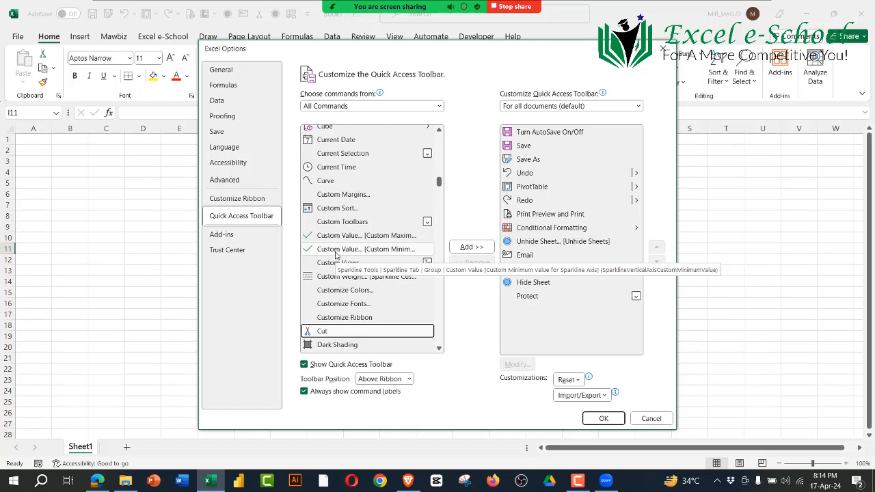
{"action": "left_click", "coordinate": [366, 249]}
{"action": "left_click", "coordinate": [471, 247]}
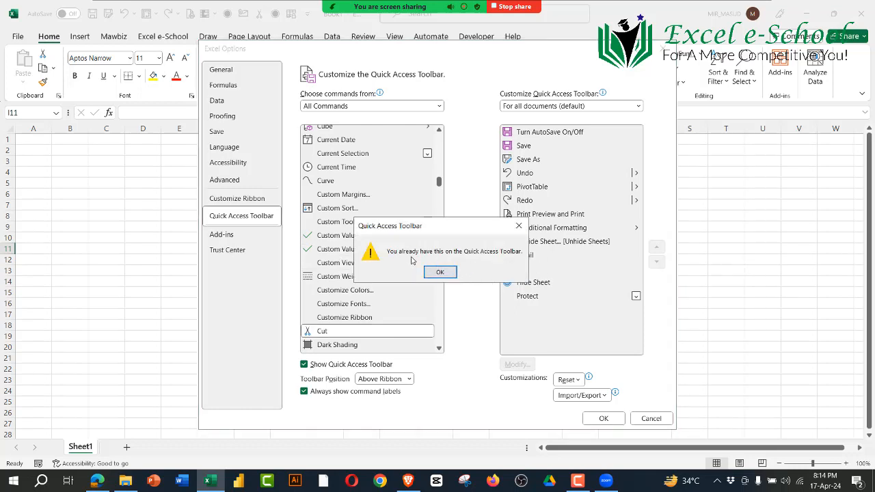
{"action": "left_click", "coordinate": [443, 272]}
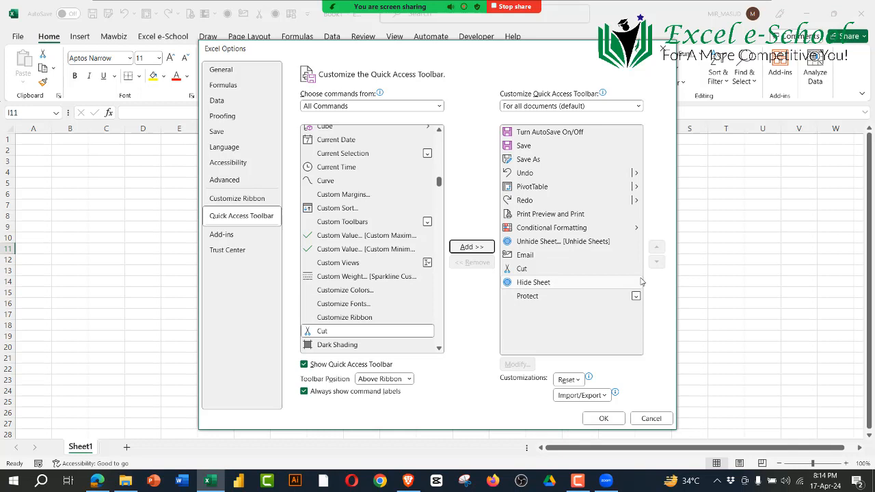
Step: Remove Cut and Conditional Formatting from the Quick Access Toolbar commands
{"action": "left_click", "coordinate": [522, 268]}
{"action": "left_click", "coordinate": [474, 263]}
{"action": "left_click", "coordinate": [474, 264]}
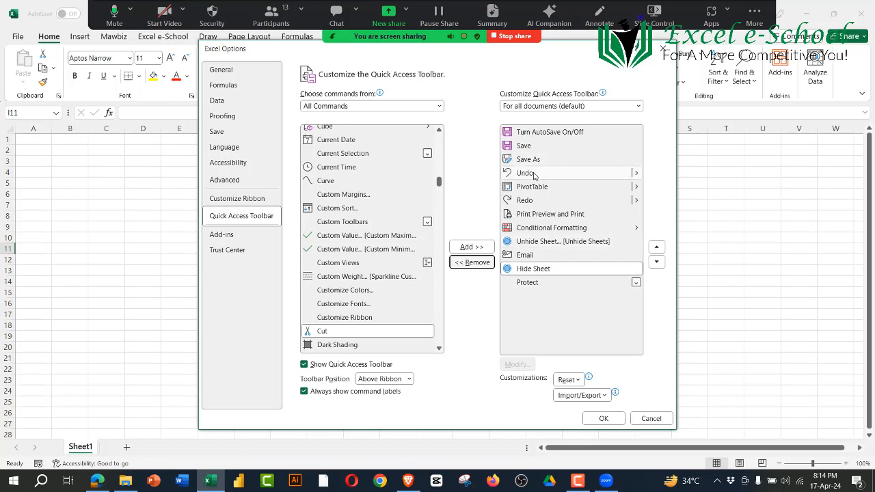
{"action": "left_click", "coordinate": [536, 228]}
{"action": "left_click", "coordinate": [471, 262]}
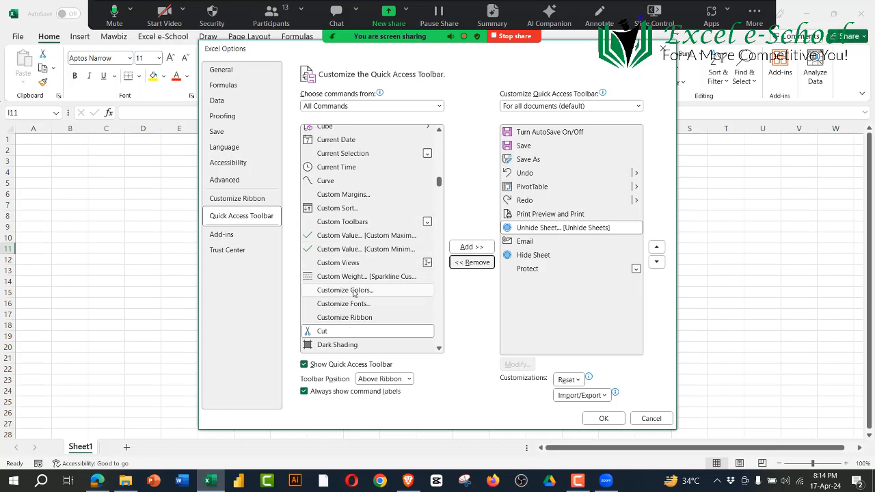
Step: Add Cut from the full command list to the Quick Access Toolbar, directly after Unhide Sheet
{"action": "scroll", "coordinate": [345, 272], "scroll_direction": "down", "scroll_amount": 1}
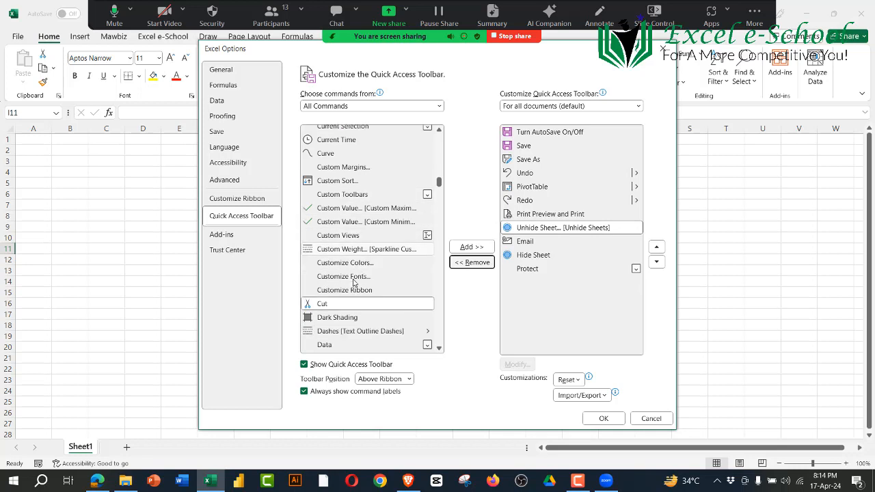
{"action": "left_click", "coordinate": [329, 308]}
{"action": "left_click", "coordinate": [472, 247]}
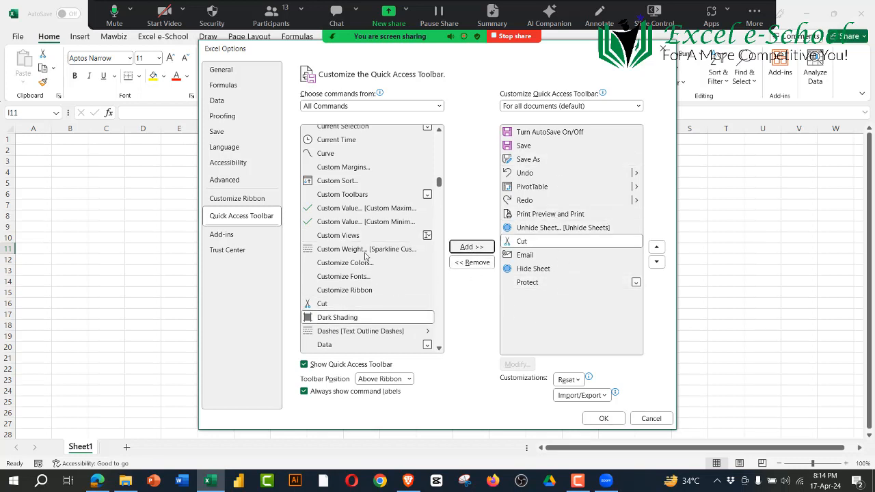
Step: Add Conditional Formatting to the Quick Access Toolbar after Cut, and apply the toolbar changes
{"action": "scroll", "coordinate": [367, 246], "scroll_direction": "up", "scroll_amount": 8}
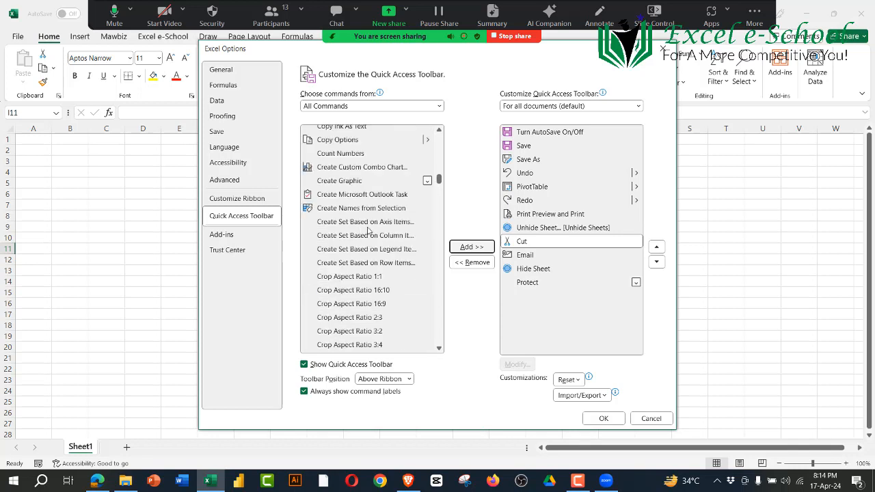
{"action": "scroll", "coordinate": [368, 233], "scroll_direction": "up", "scroll_amount": 5}
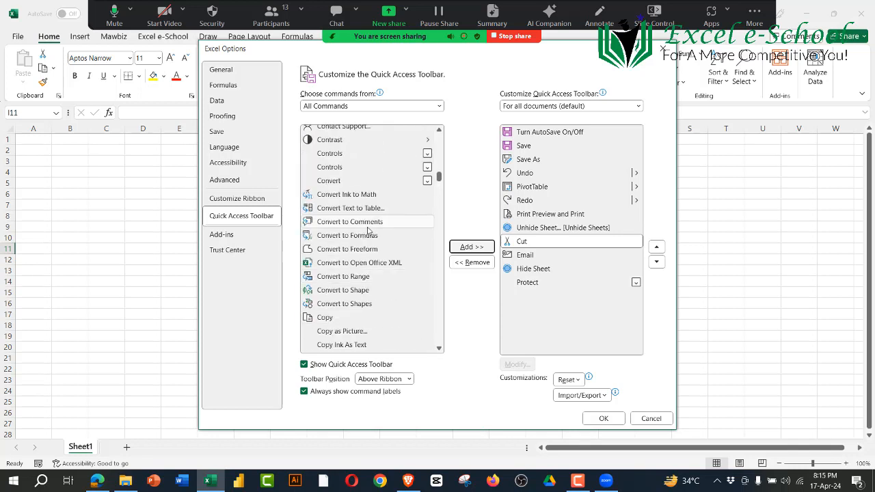
{"action": "scroll", "coordinate": [368, 232], "scroll_direction": "up", "scroll_amount": 3}
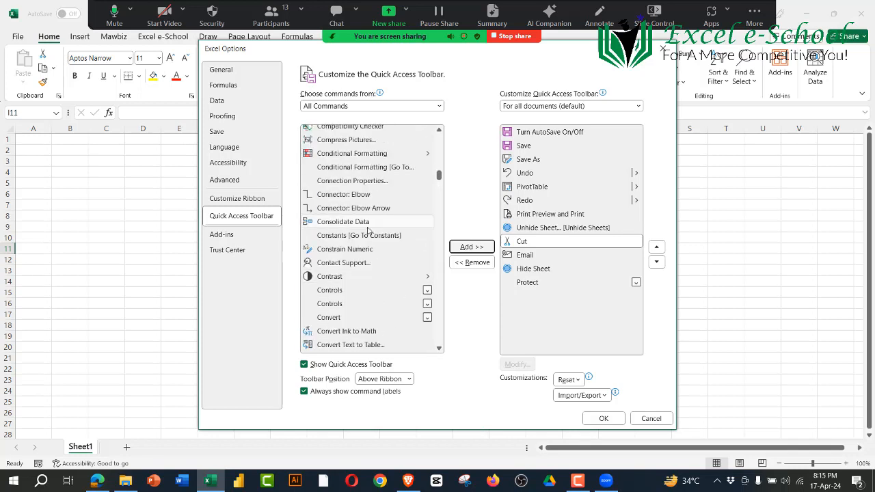
{"action": "left_click", "coordinate": [347, 155]}
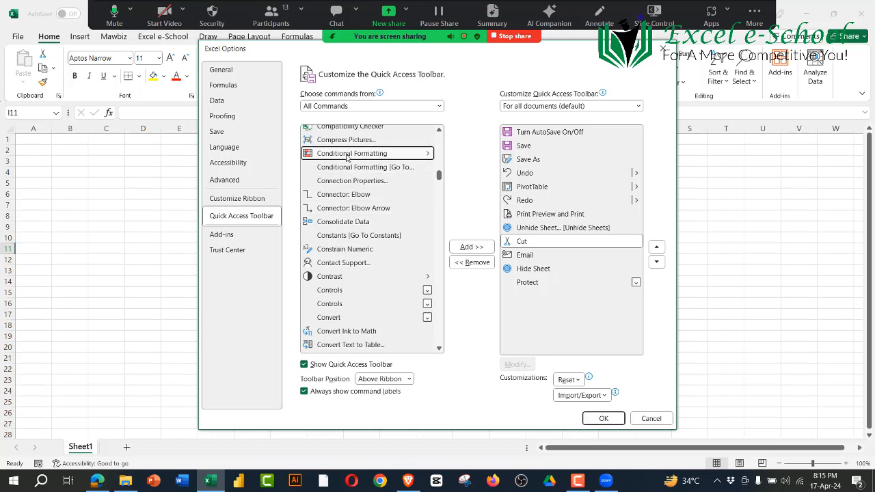
{"action": "left_click", "coordinate": [472, 247]}
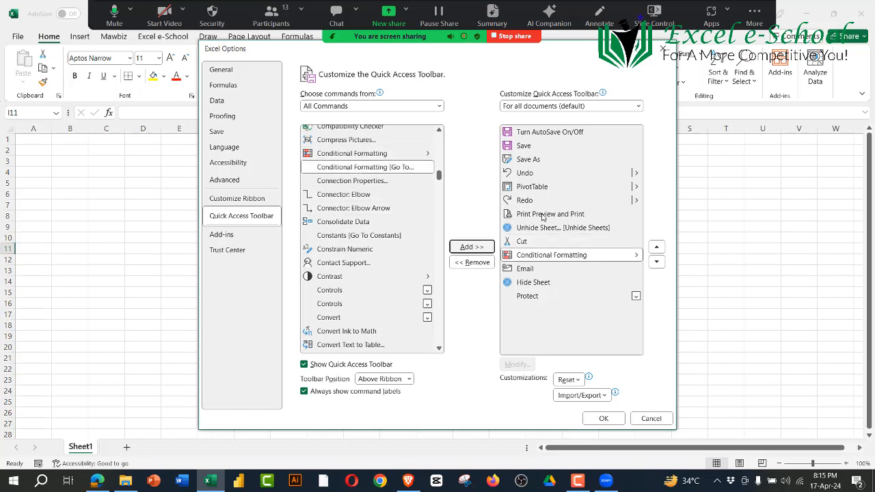
{"action": "left_click", "coordinate": [604, 418]}
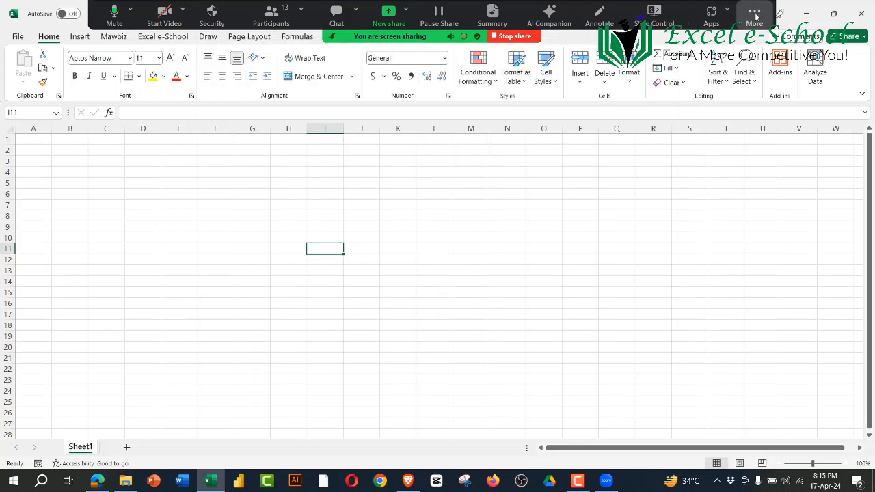
Step: Hide Zoom's floating meeting controls and view the Conditional Formatting options available from the Quick Access Toolbar
{"action": "left_click", "coordinate": [754, 14]}
{"action": "left_click", "coordinate": [701, 201]}
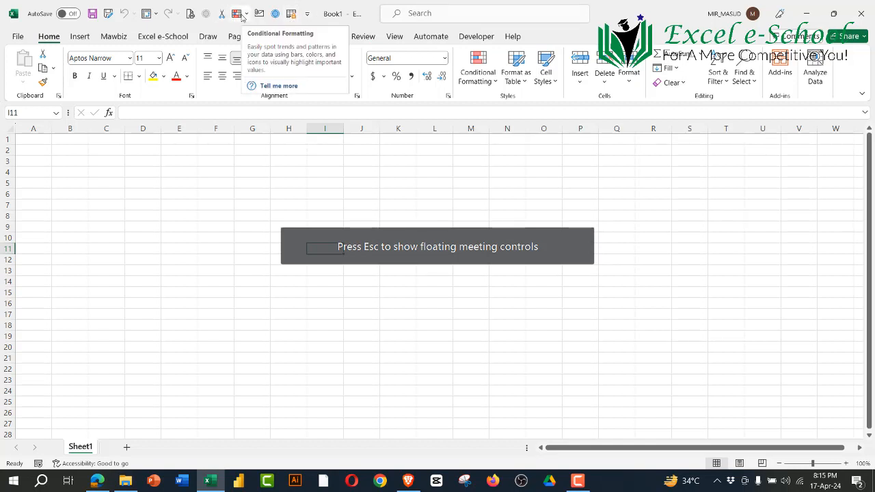
{"action": "left_click", "coordinate": [246, 14]}
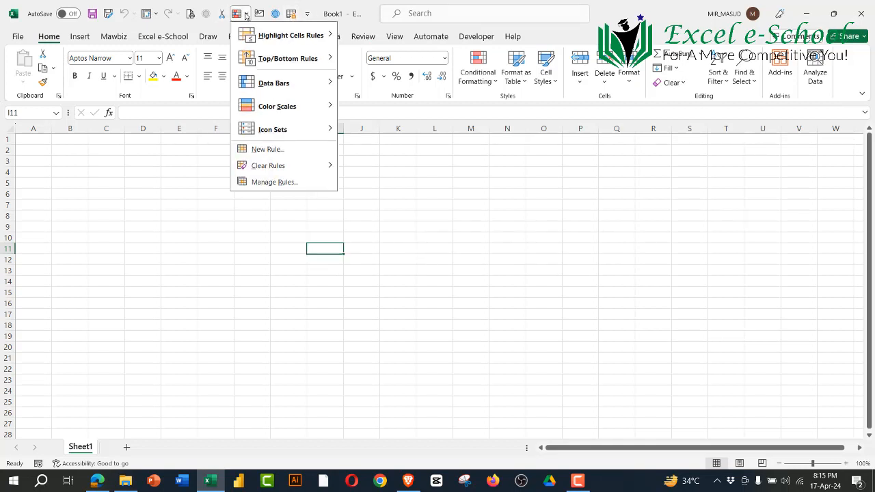
{"action": "key", "text": "Escape"}
Step: Open the full Quick Access Toolbar customization settings and remove Unhide Sheet and Hide Sheet from the toolbar commands
{"action": "left_click", "coordinate": [307, 14]}
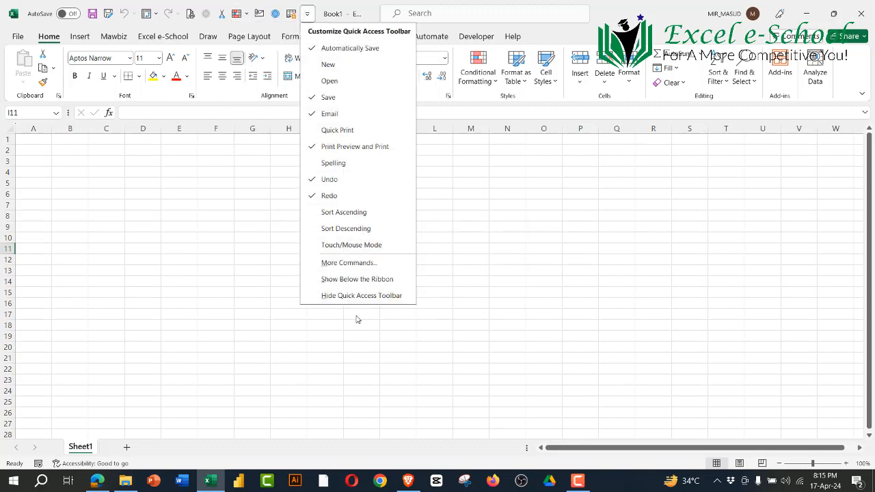
{"action": "left_click", "coordinate": [359, 263]}
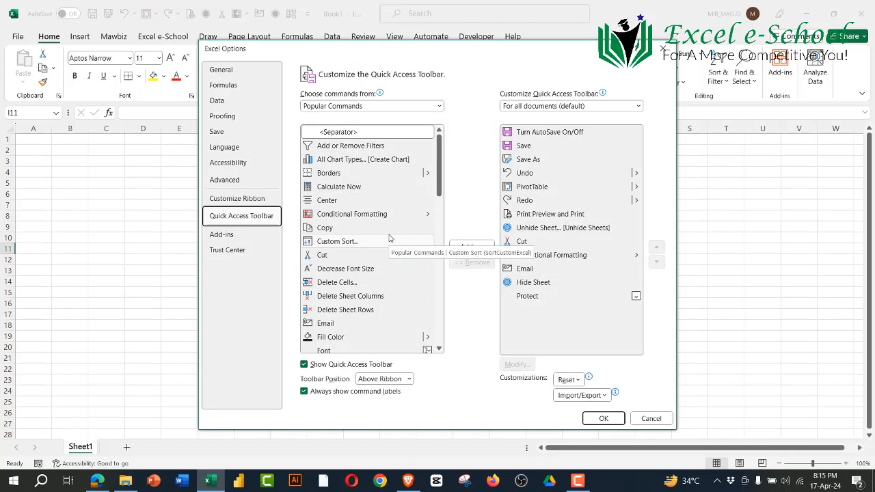
{"action": "left_click_drag", "start_coordinate": [439, 175], "coordinate": [438, 197]}
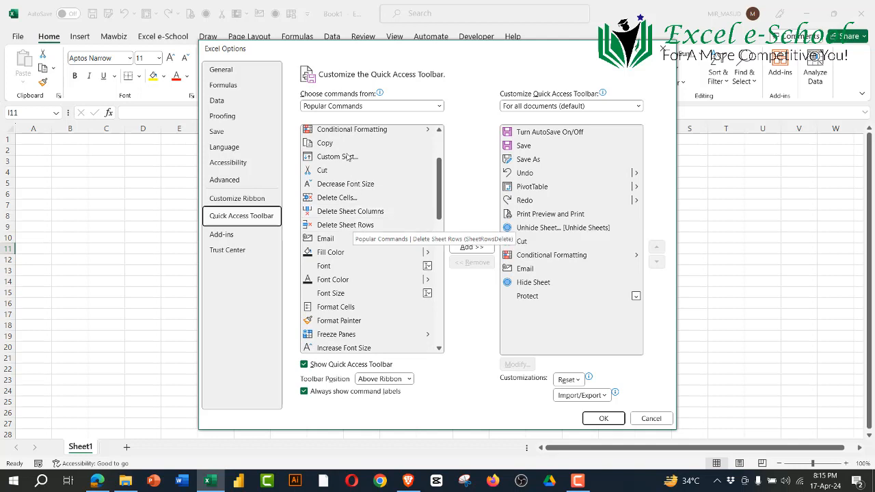
{"action": "scroll", "coordinate": [355, 191], "scroll_direction": "down", "scroll_amount": 5}
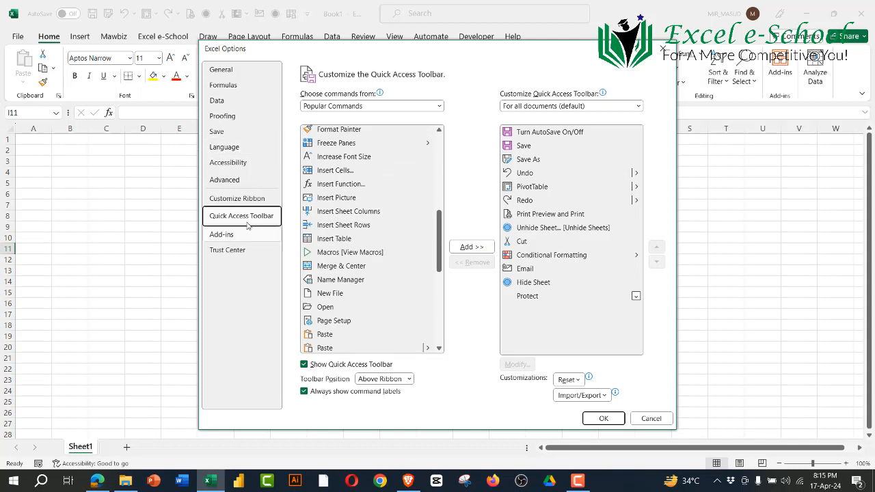
{"action": "scroll", "coordinate": [328, 246], "scroll_direction": "down", "scroll_amount": 5}
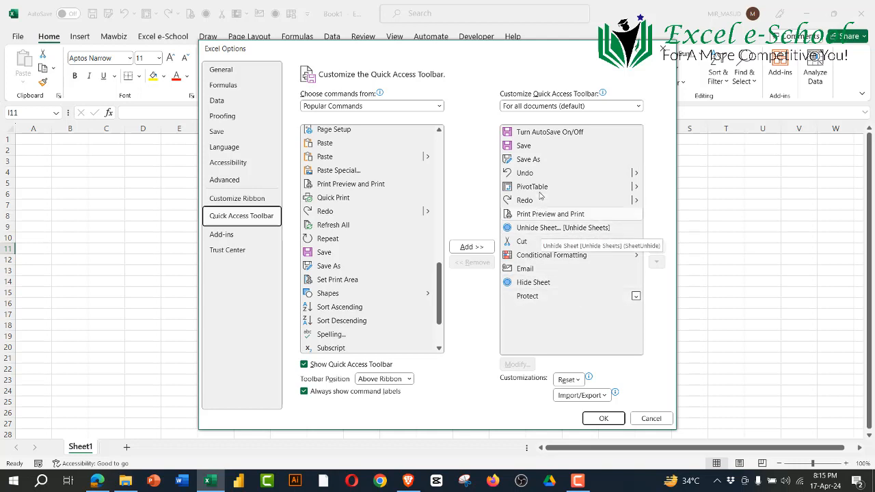
{"action": "left_click", "coordinate": [568, 215]}
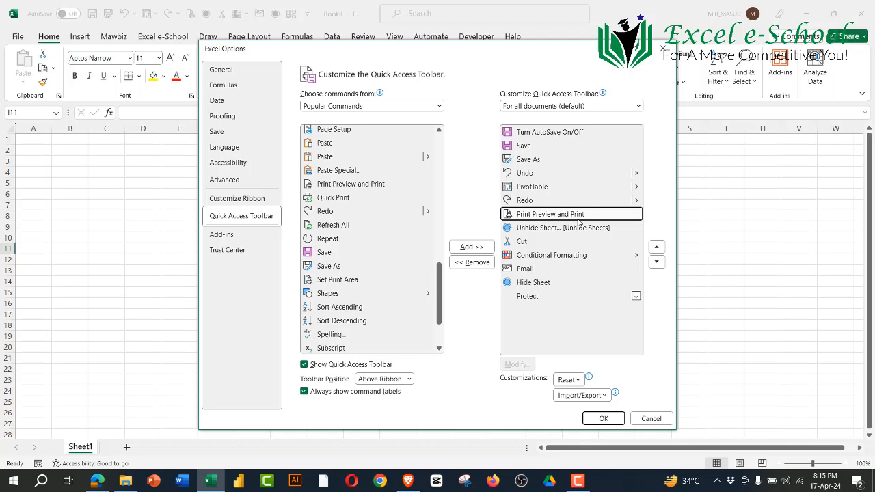
{"action": "left_click", "coordinate": [548, 230]}
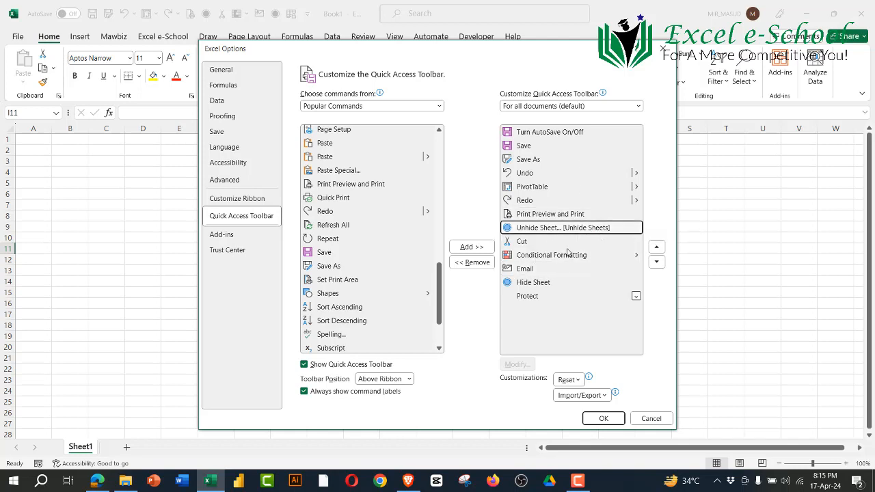
{"action": "left_click", "coordinate": [478, 264]}
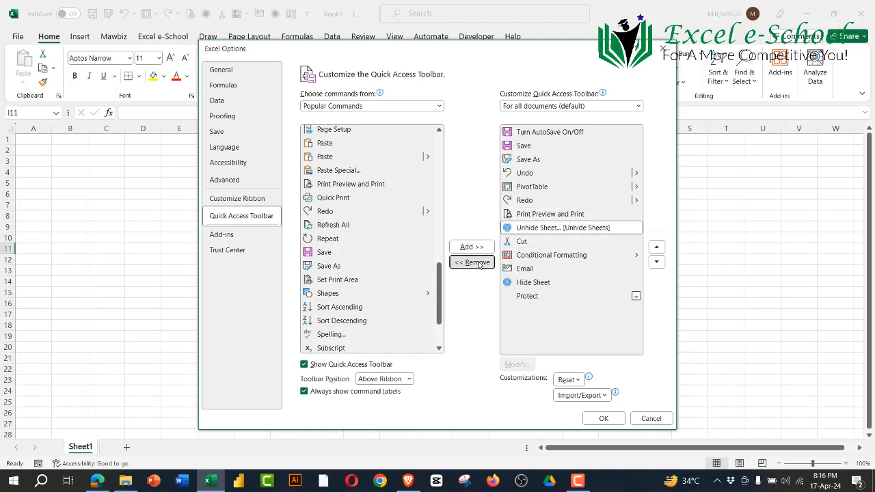
{"action": "left_click", "coordinate": [477, 264]}
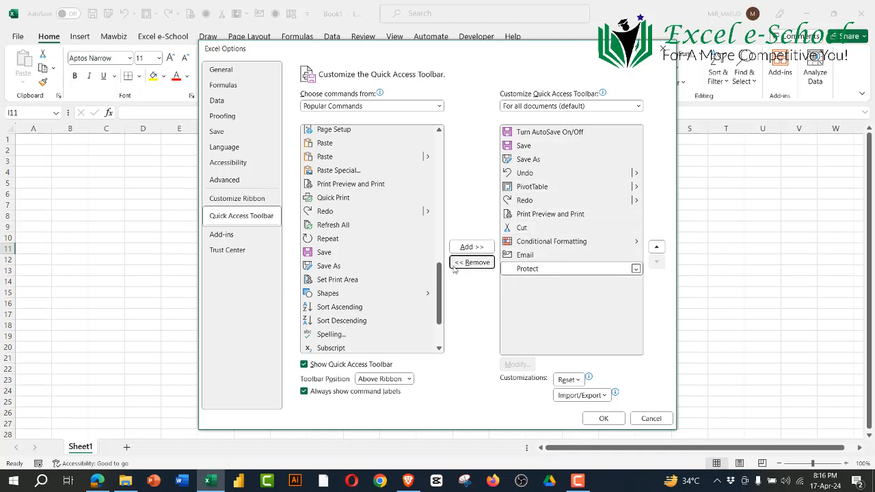
Step: Add Shapes from the popular commands to the Quick Access Toolbar, directly after Save As
{"action": "left_click", "coordinate": [553, 163]}
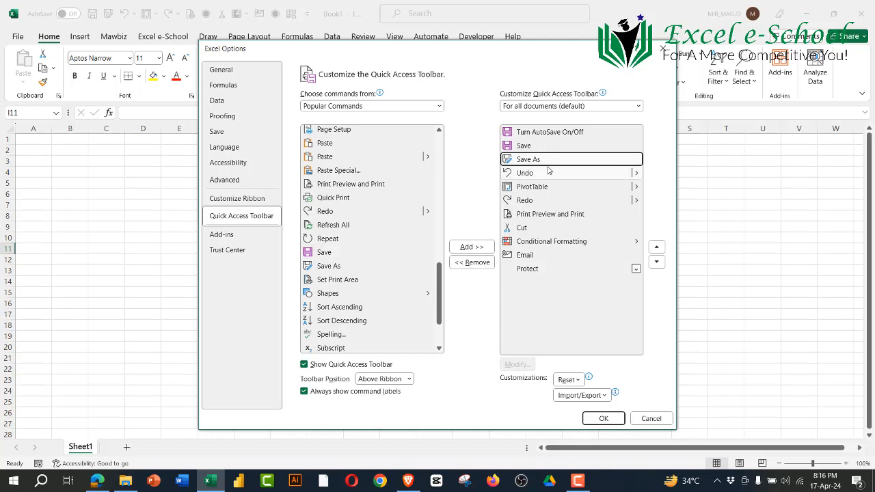
{"action": "left_click", "coordinate": [327, 212]}
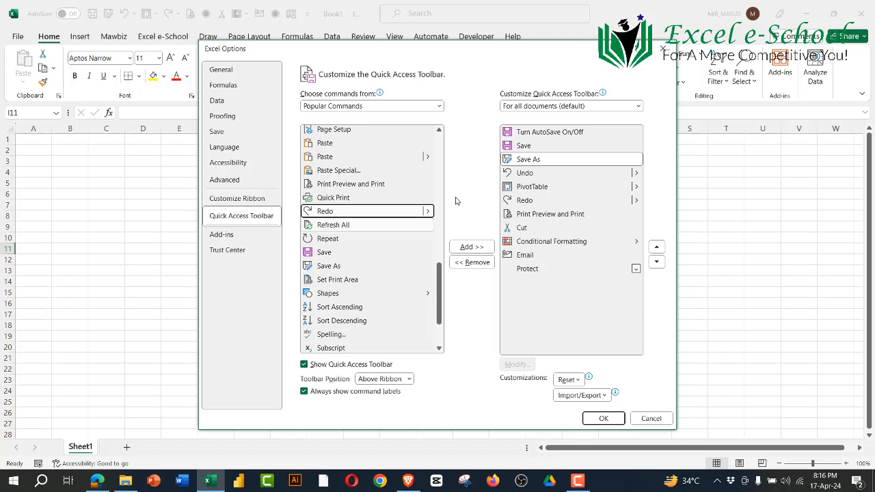
{"action": "left_click", "coordinate": [337, 241]}
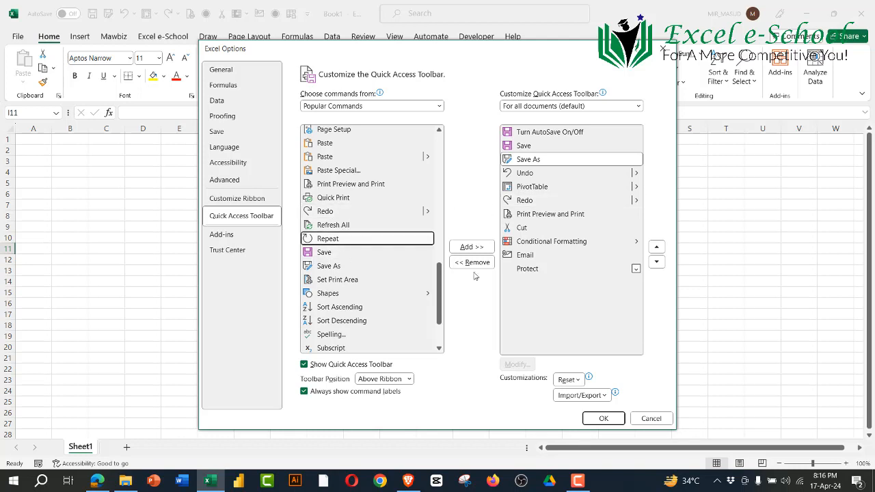
{"action": "left_click", "coordinate": [376, 296]}
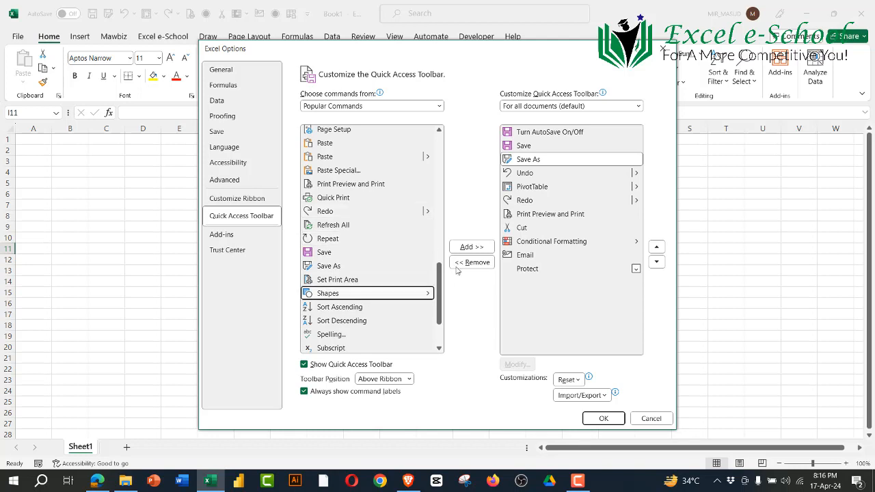
{"action": "left_click", "coordinate": [471, 247]}
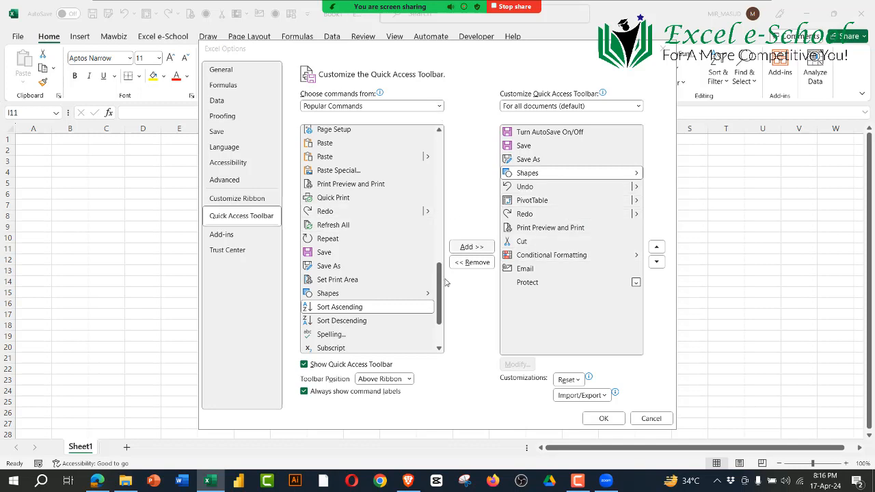
Step: Add two separators to the Quick Access Toolbar command list, directly after Protect
{"action": "left_click_drag", "start_coordinate": [441, 282], "coordinate": [438, 122]}
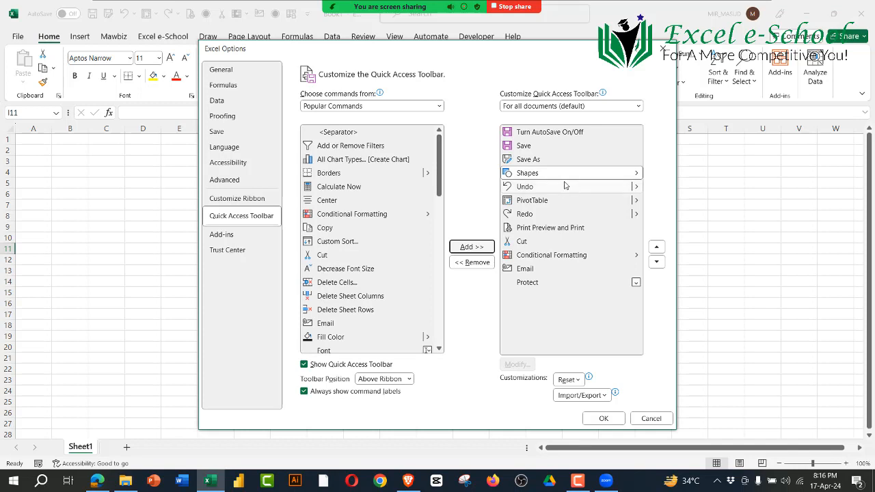
{"action": "left_click", "coordinate": [342, 133]}
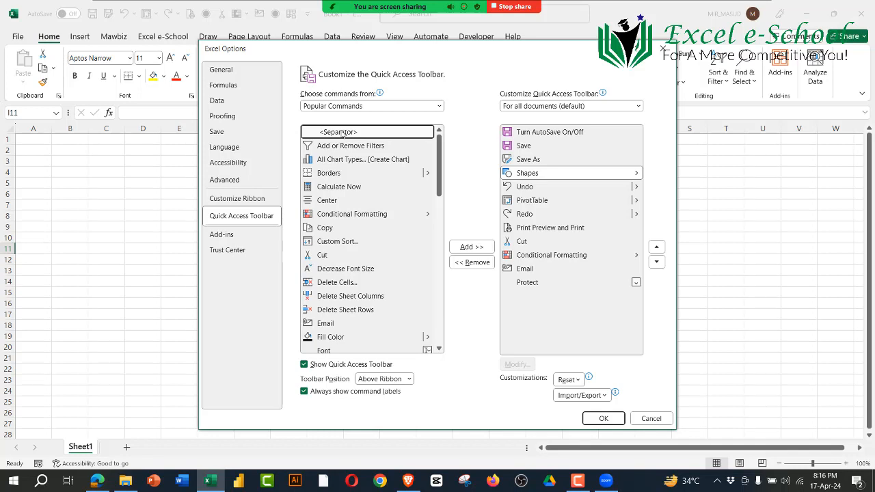
{"action": "left_click", "coordinate": [532, 283]}
{"action": "left_click", "coordinate": [361, 136]}
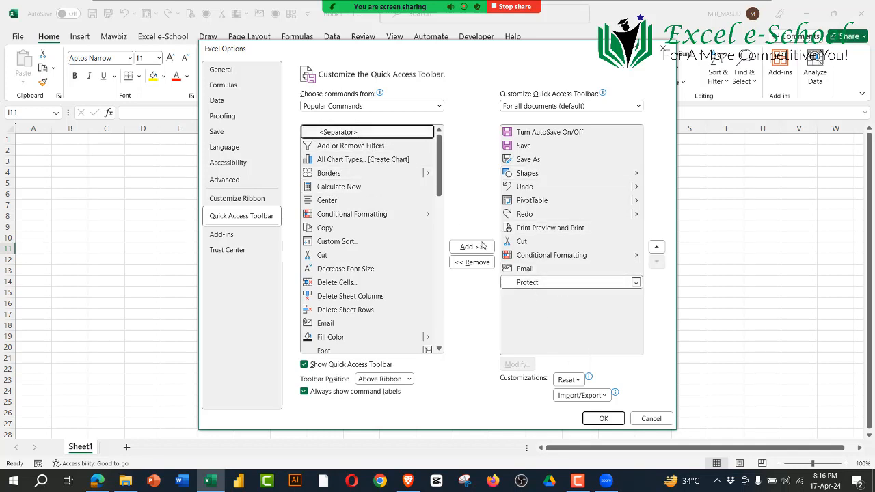
{"action": "left_click", "coordinate": [478, 247]}
{"action": "left_click", "coordinate": [478, 247]}
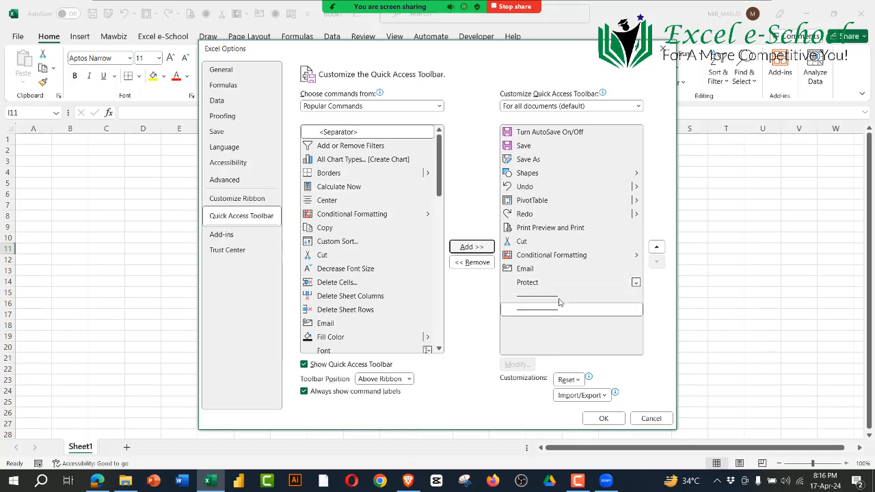
Step: Move Print Preview and Print up the Quick Access Toolbar list to directly after Save As
{"action": "left_click", "coordinate": [537, 148]}
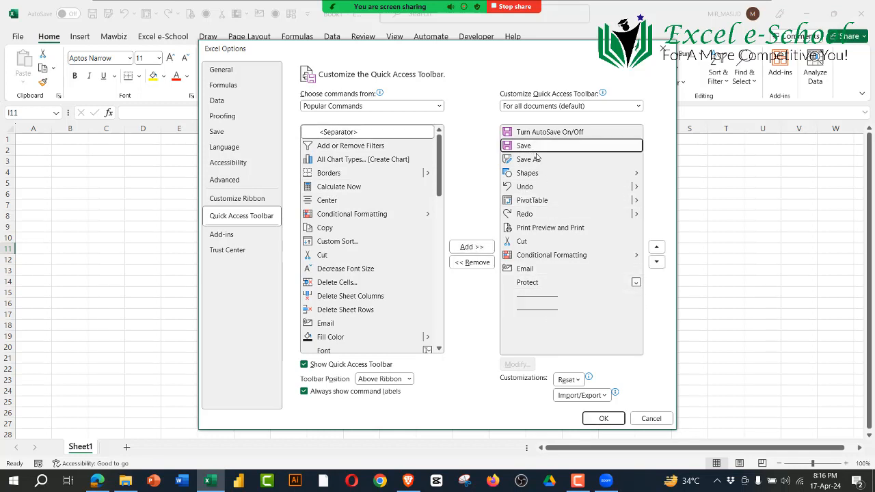
{"action": "left_click", "coordinate": [533, 162]}
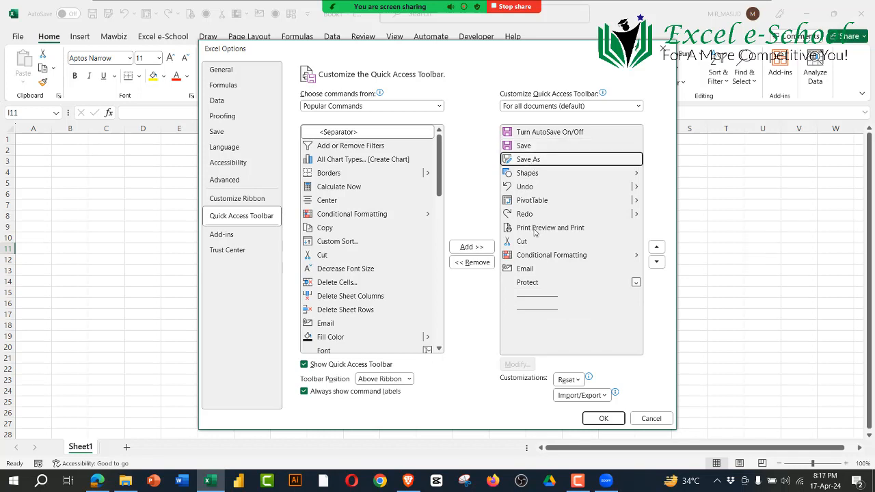
{"action": "left_click", "coordinate": [538, 232]}
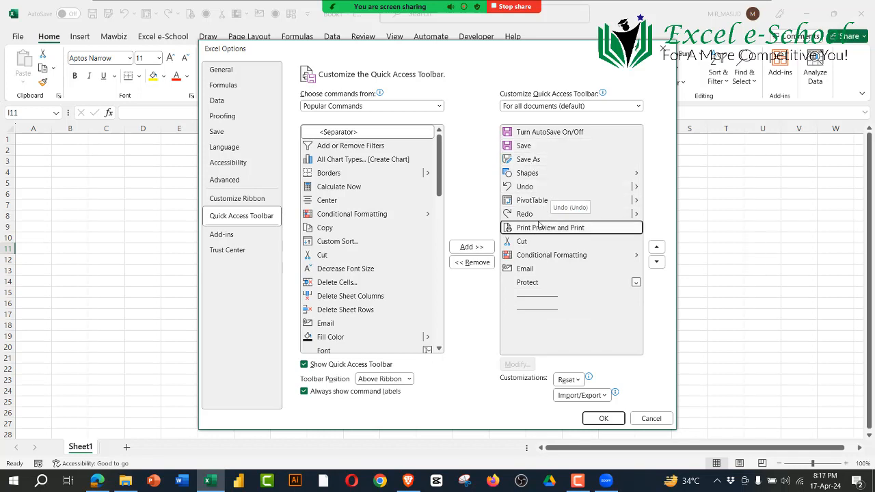
{"action": "left_click", "coordinate": [656, 250]}
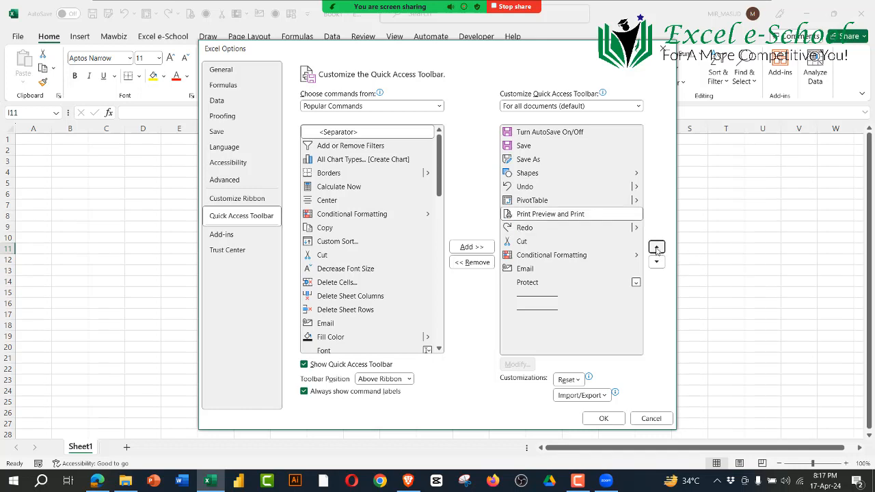
{"action": "left_click", "coordinate": [656, 250]}
{"action": "left_click", "coordinate": [657, 250]}
{"action": "left_click", "coordinate": [657, 250]}
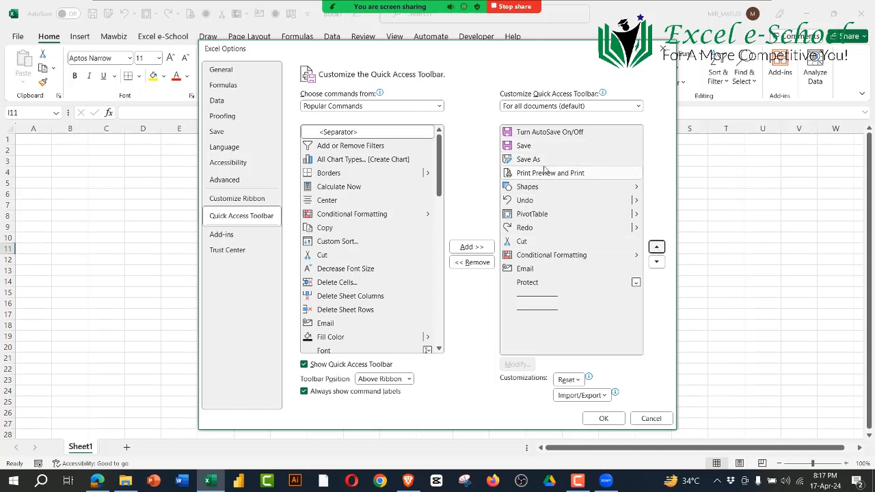
Step: Move the first separator up the toolbar list to sit between Print Preview and Print and Shapes
{"action": "left_click", "coordinate": [548, 299]}
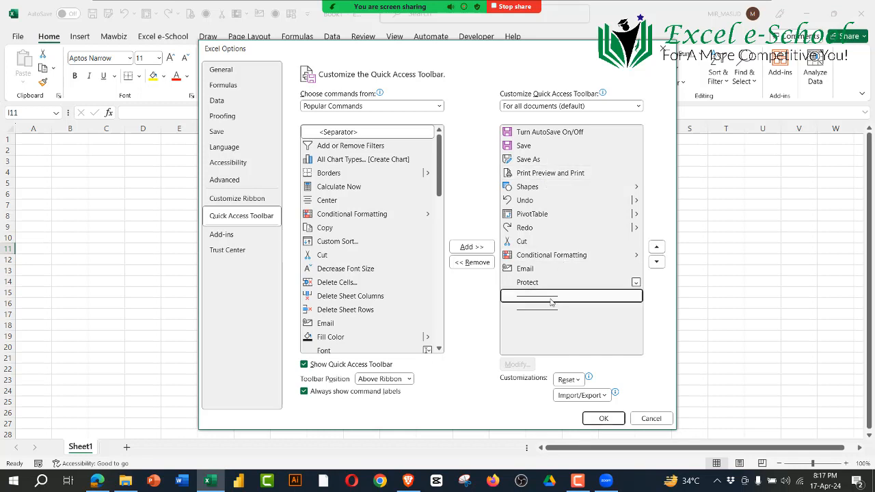
{"action": "left_click", "coordinate": [656, 247]}
{"action": "left_click", "coordinate": [656, 248]}
{"action": "left_click", "coordinate": [657, 247]}
{"action": "left_click", "coordinate": [657, 248]}
{"action": "left_click", "coordinate": [656, 247]}
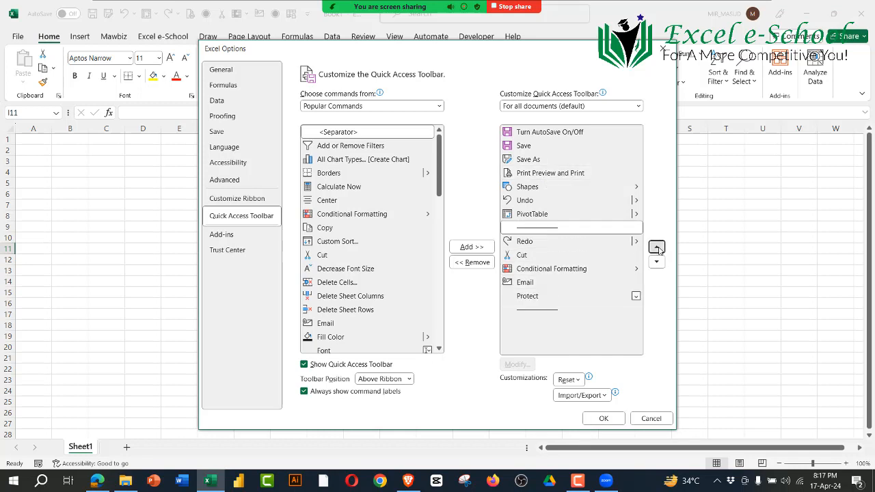
{"action": "left_click", "coordinate": [657, 248]}
{"action": "left_click", "coordinate": [656, 248]}
{"action": "left_click", "coordinate": [657, 248]}
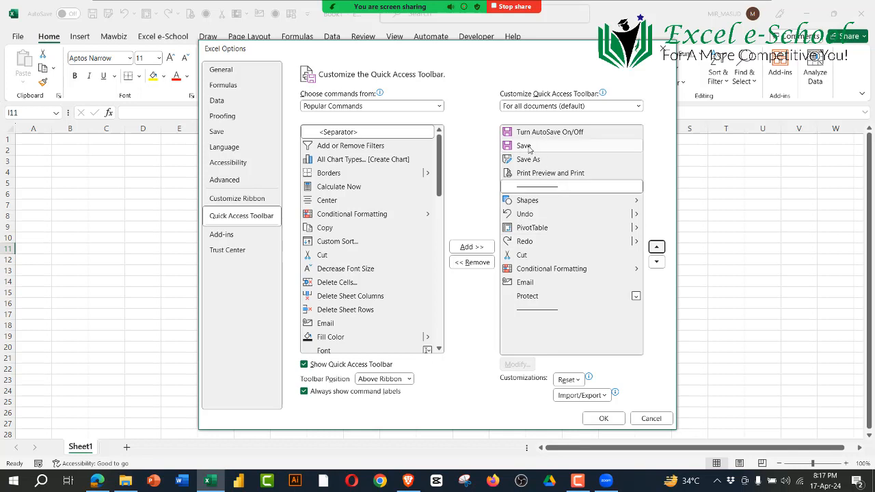
Step: Move PivotTable down the Quick Access Toolbar list to sit between Email and Protect
{"action": "left_click", "coordinate": [530, 201]}
{"action": "left_click", "coordinate": [527, 215]}
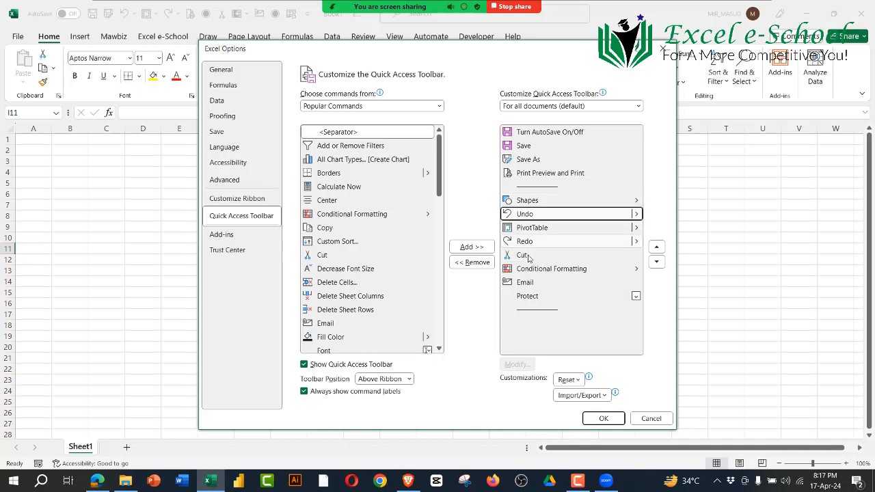
{"action": "left_click", "coordinate": [524, 255]}
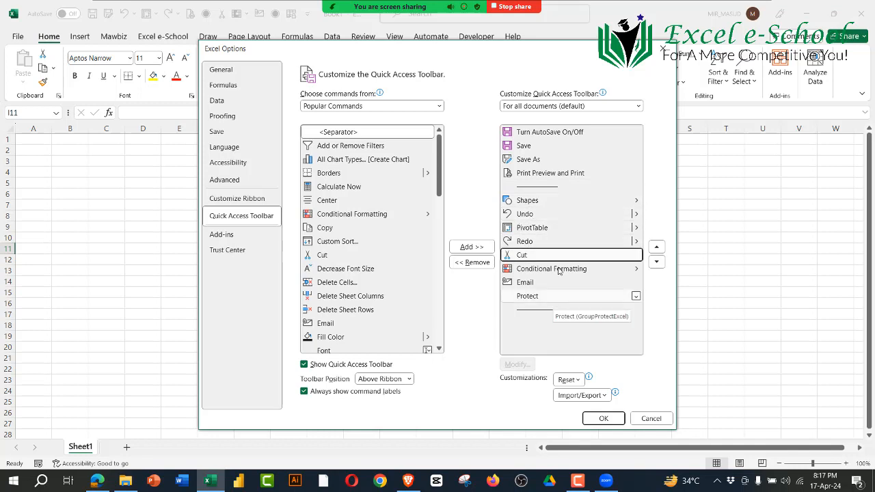
{"action": "left_click", "coordinate": [547, 229]}
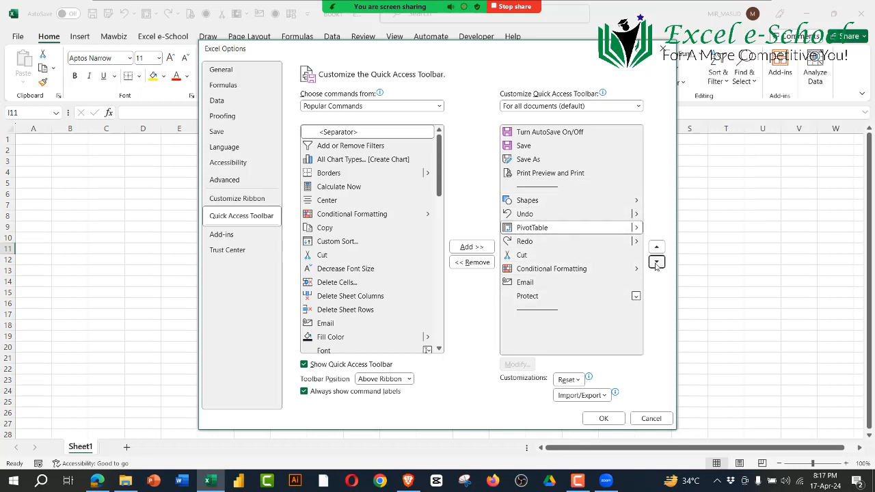
{"action": "left_click", "coordinate": [656, 262]}
{"action": "left_click", "coordinate": [656, 263]}
{"action": "left_click", "coordinate": [657, 262]}
{"action": "left_click", "coordinate": [657, 262]}
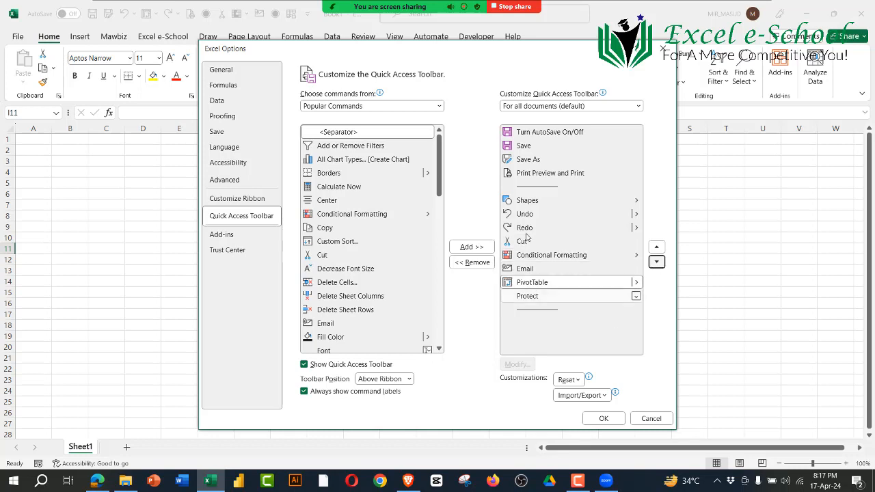
Step: Move the last separator up between Cut and Conditional Formatting, and apply the Quick Access Toolbar changes
{"action": "left_click", "coordinate": [531, 201]}
{"action": "left_click", "coordinate": [527, 214]}
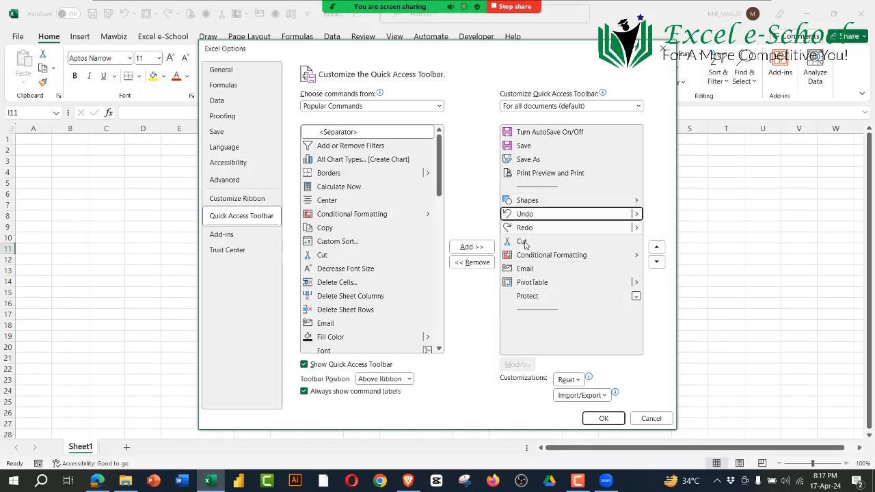
{"action": "left_click", "coordinate": [525, 242]}
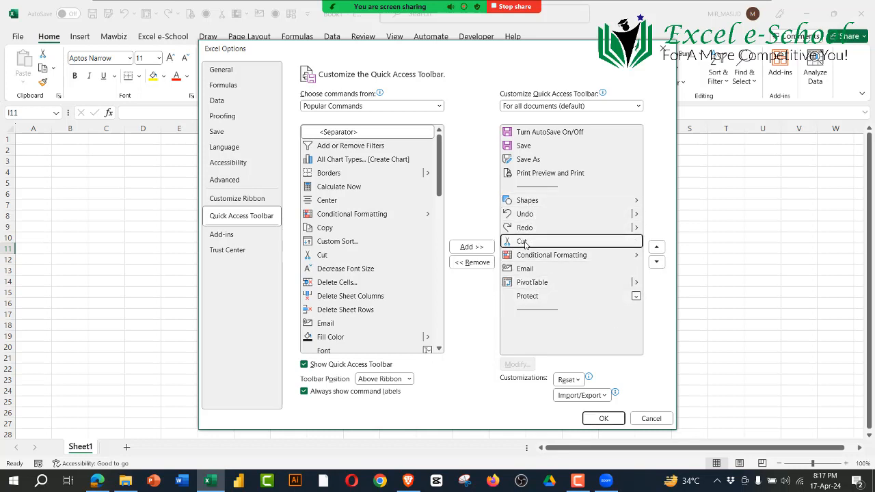
{"action": "left_click", "coordinate": [574, 310]}
{"action": "left_click", "coordinate": [657, 248]}
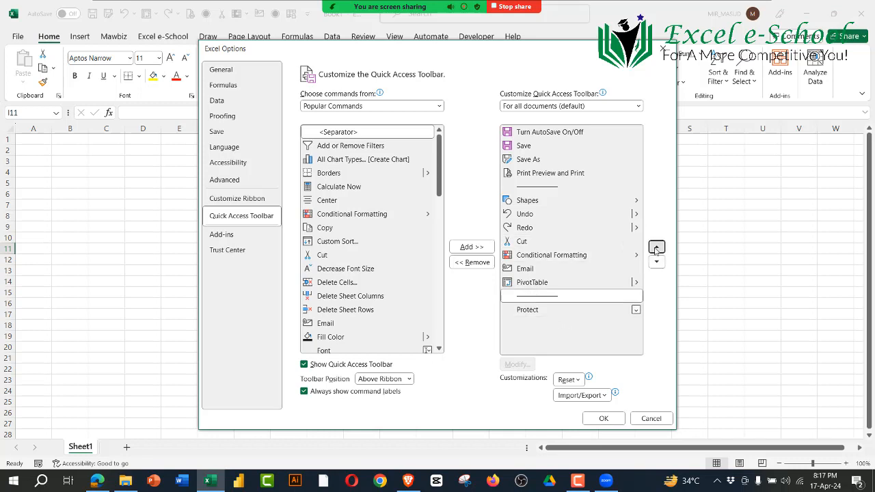
{"action": "left_click", "coordinate": [656, 248]}
{"action": "left_click", "coordinate": [657, 247]}
{"action": "left_click", "coordinate": [656, 248]}
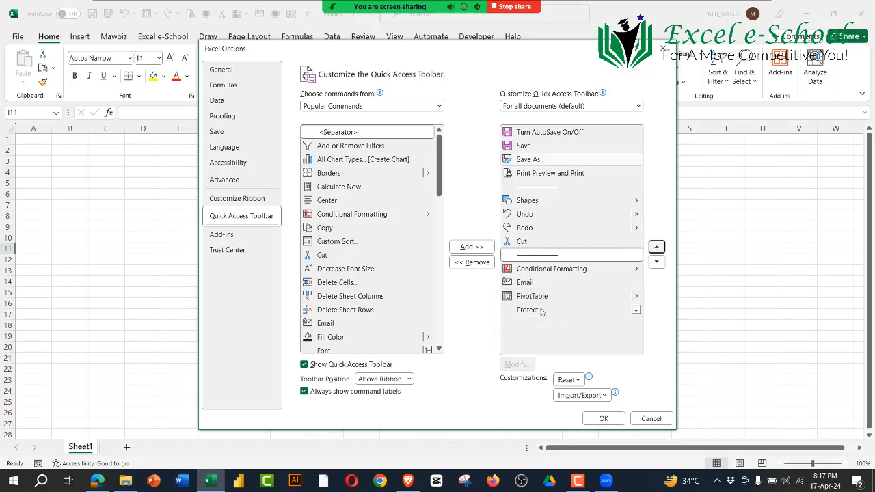
{"action": "left_click", "coordinate": [604, 419]}
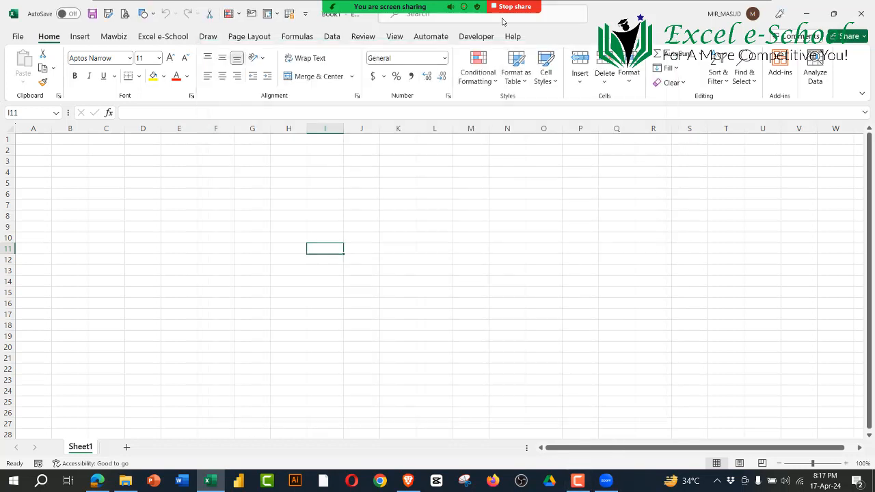
Step: Hide Zoom's floating meeting controls so the Quick Access Toolbar and title bar are unobstructed
{"action": "mouse_move", "coordinate": [529, 7]}
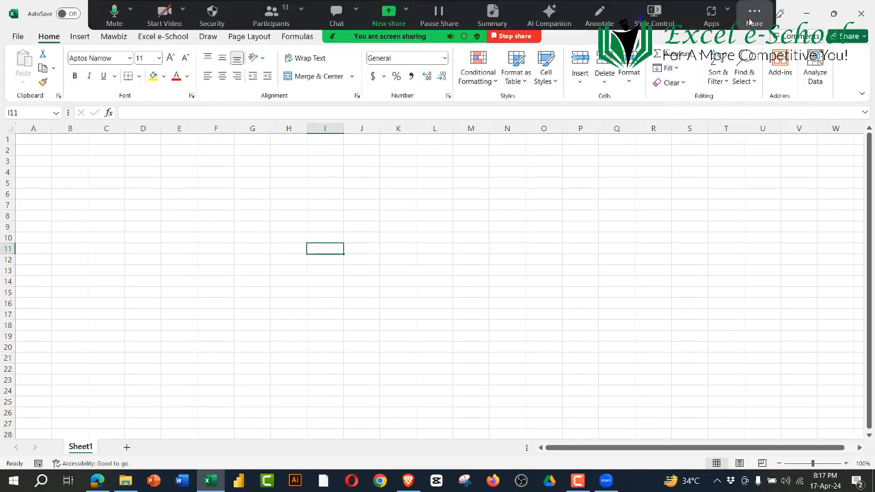
{"action": "left_click", "coordinate": [755, 16]}
{"action": "left_click", "coordinate": [714, 201]}
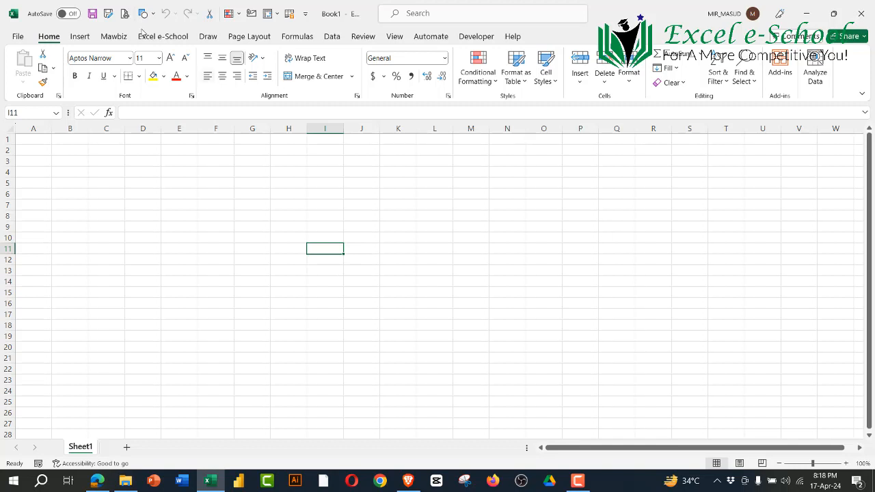
Step: Show the Quick Access Toolbar customization choices and point out the worksheet's cell area by selecting C3:P24
{"action": "left_click", "coordinate": [304, 14]}
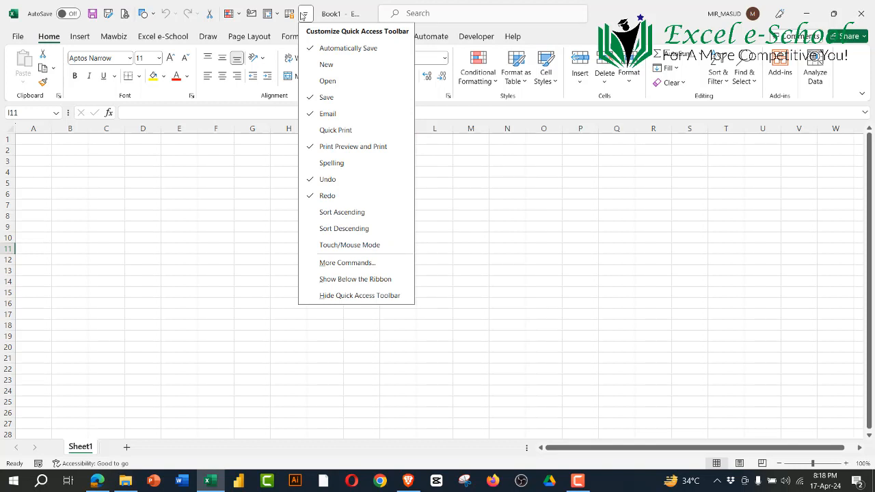
{"action": "left_click", "coordinate": [183, 222]}
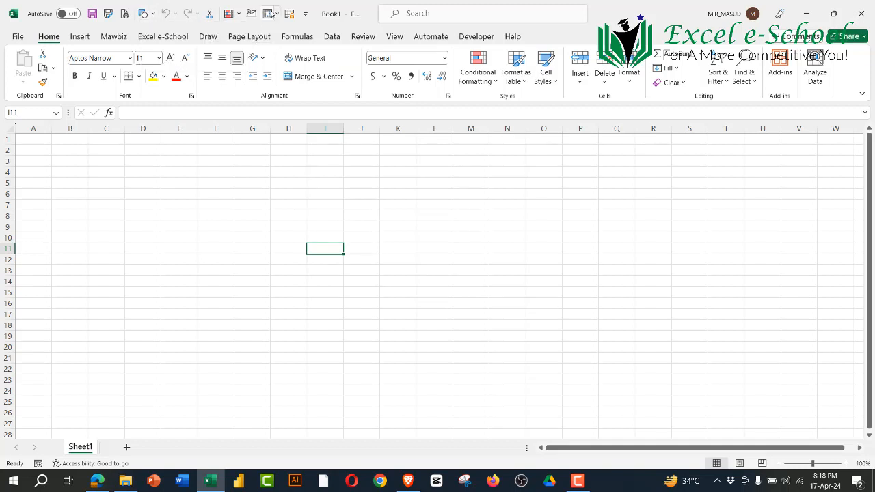
{"action": "left_click_drag", "start_coordinate": [106, 161], "coordinate": [578, 391]}
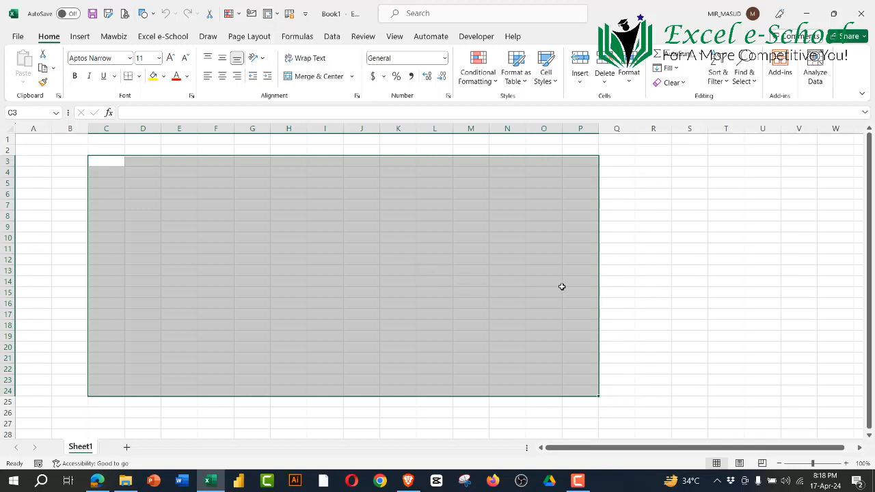
{"action": "left_click", "coordinate": [679, 265]}
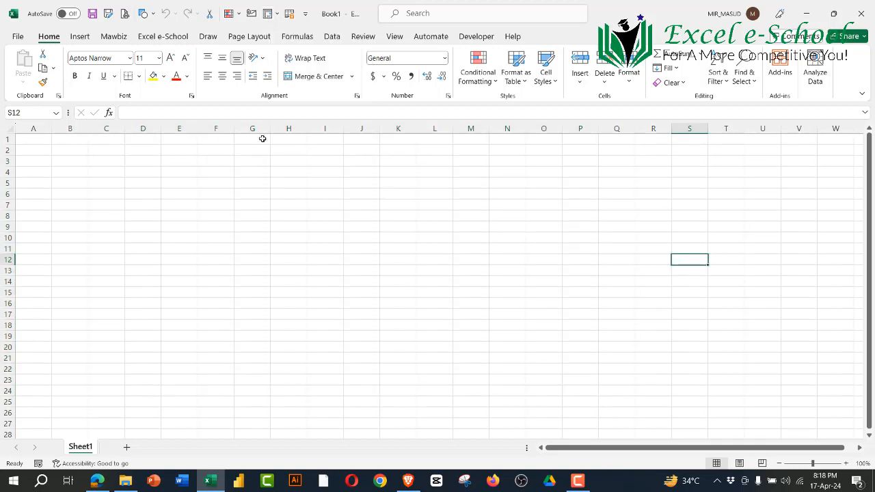
{"action": "left_click", "coordinate": [305, 13]}
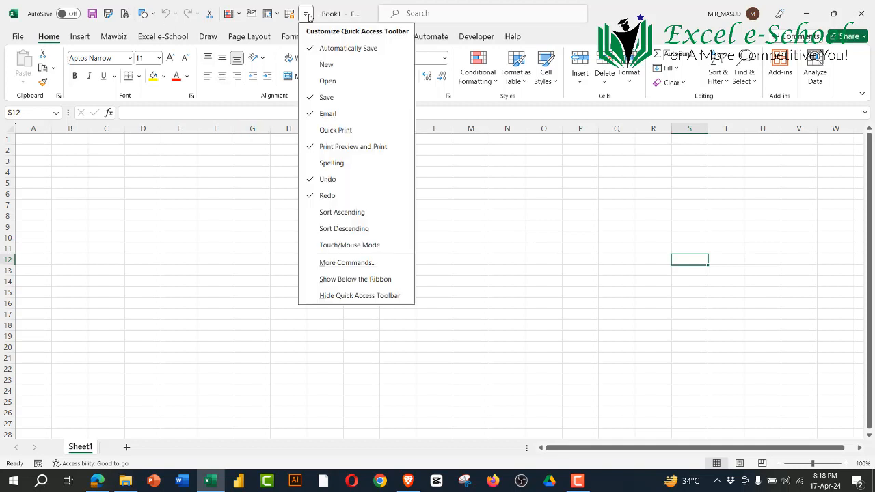
{"action": "left_click", "coordinate": [426, 260]}
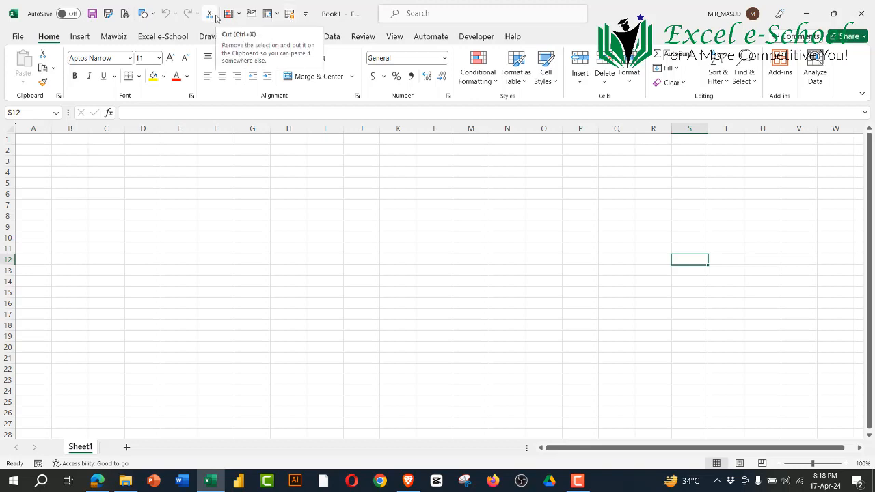
Step: Review the File screen and the Insert, Mawbiz, Excel e-School, Draw, Page Layout, Formulas and Developer command sets of the ribbon
{"action": "left_click", "coordinate": [18, 37]}
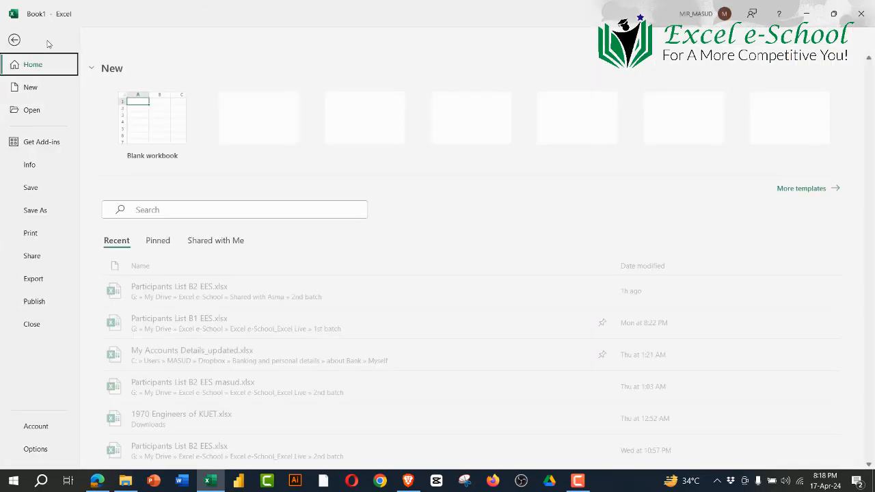
{"action": "left_click", "coordinate": [15, 41]}
{"action": "left_click", "coordinate": [80, 39]}
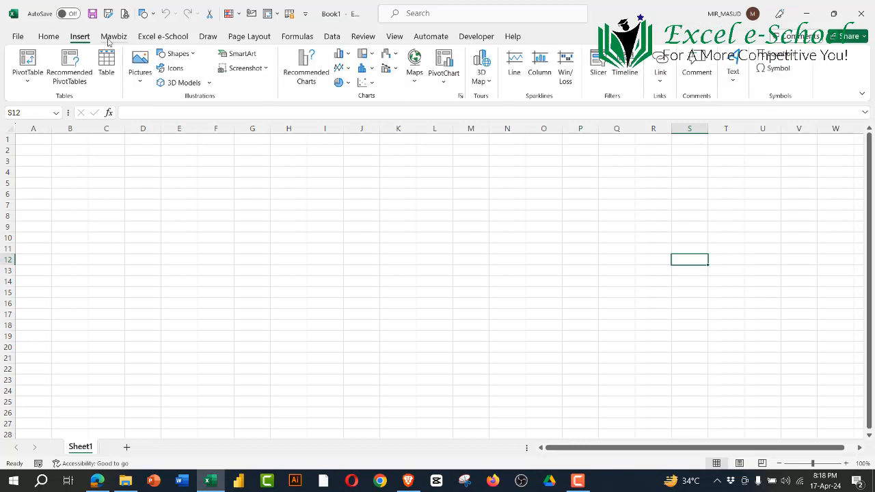
{"action": "left_click", "coordinate": [111, 39]}
{"action": "left_click", "coordinate": [162, 37]}
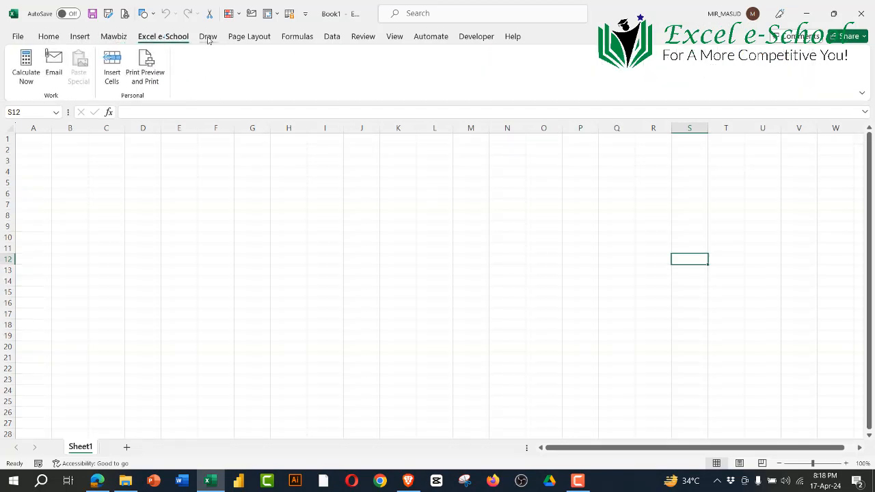
{"action": "left_click", "coordinate": [207, 37]}
{"action": "left_click", "coordinate": [249, 37]}
{"action": "left_click", "coordinate": [297, 37]}
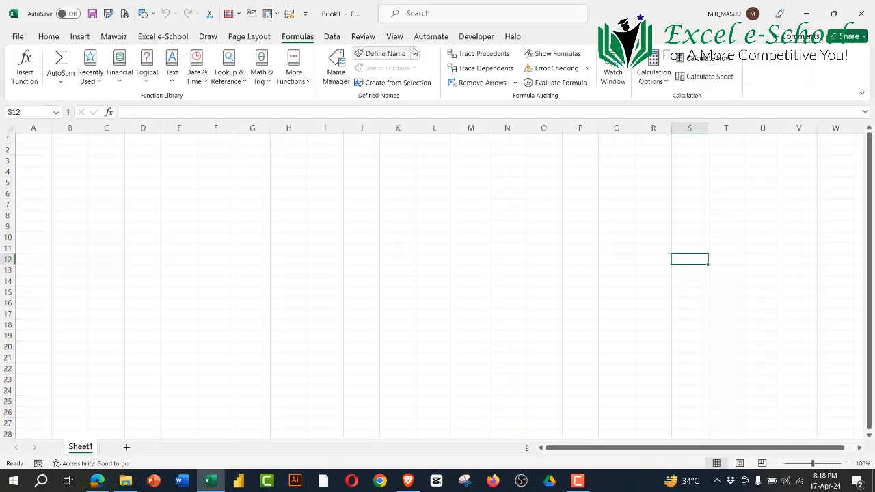
{"action": "left_click", "coordinate": [476, 37]}
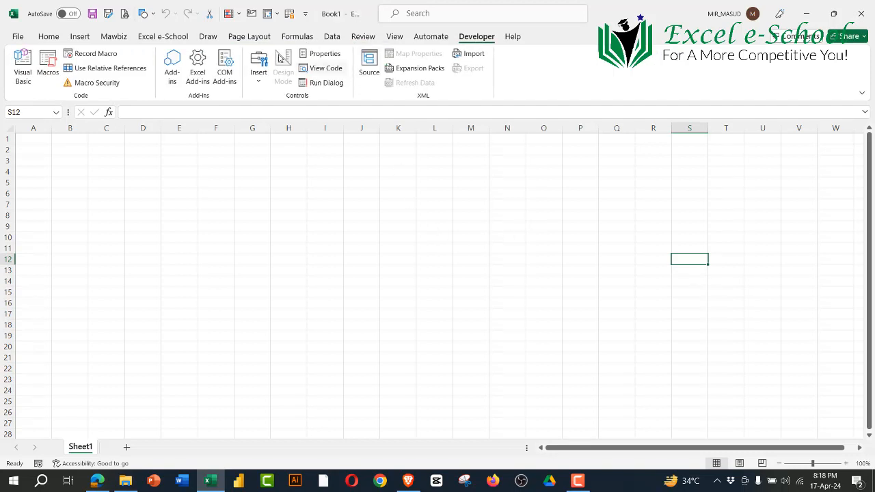
{"action": "left_click", "coordinate": [114, 37]}
{"action": "left_click", "coordinate": [162, 37]}
{"action": "left_click", "coordinate": [208, 37]}
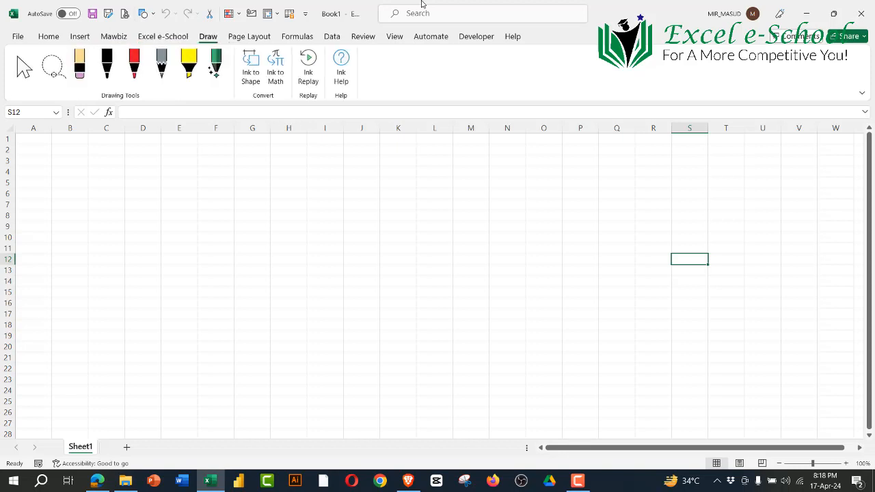
Step: Open the Zoom meeting's participants list
{"action": "mouse_move", "coordinate": [422, 3]}
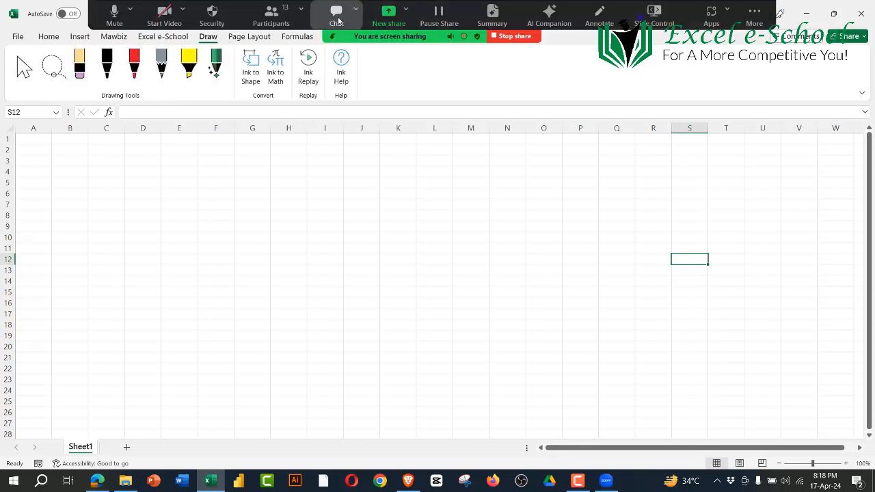
{"action": "left_click", "coordinate": [271, 10]}
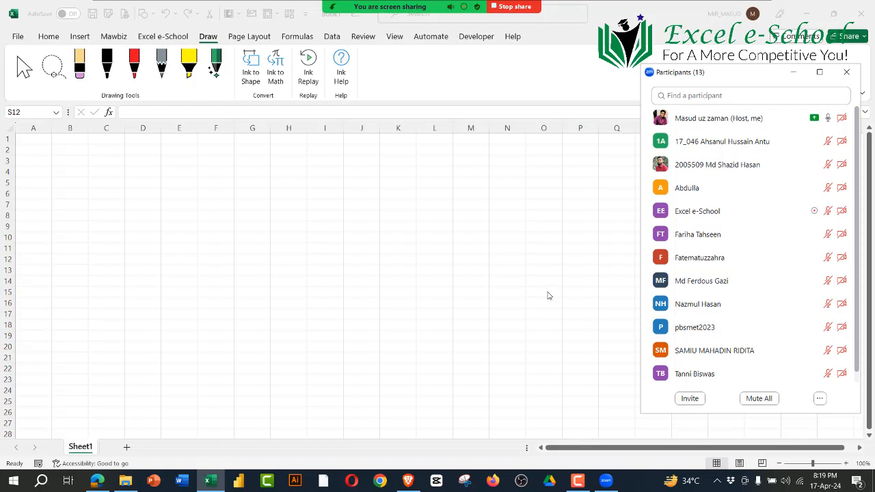
Step: Compare the custom Mawbiz and Excel e-School ribbon commands with the built-in Draw, Page Layout, Formulas and Home ones
{"action": "left_click", "coordinate": [208, 37]}
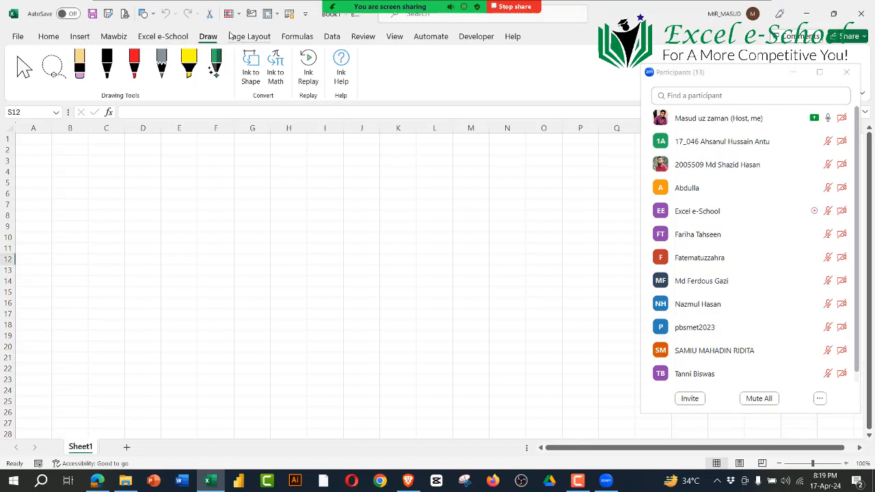
{"action": "left_click", "coordinate": [248, 37]}
{"action": "left_click", "coordinate": [182, 38]}
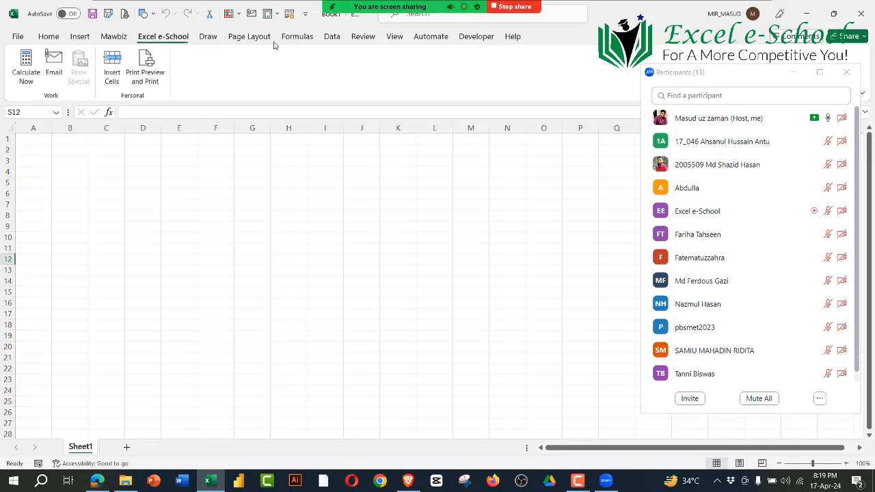
{"action": "left_click", "coordinate": [298, 38]}
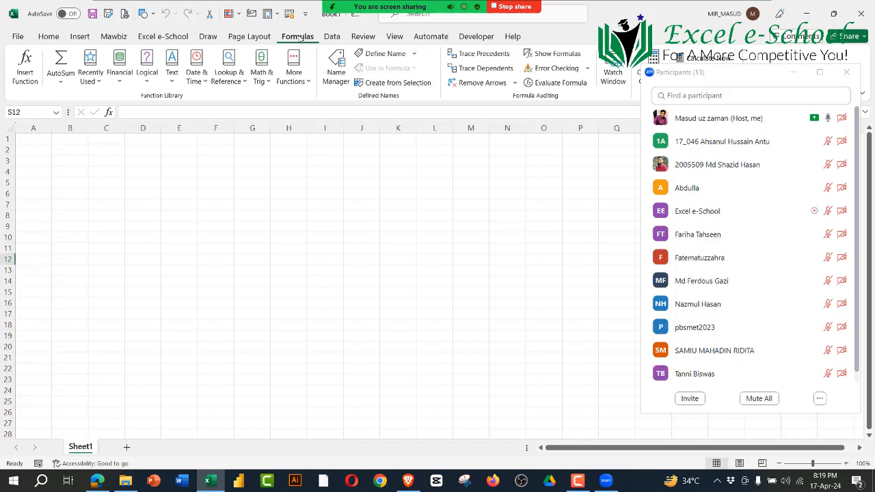
{"action": "left_click", "coordinate": [321, 215]}
{"action": "left_click", "coordinate": [114, 39]}
{"action": "left_click", "coordinate": [153, 38]}
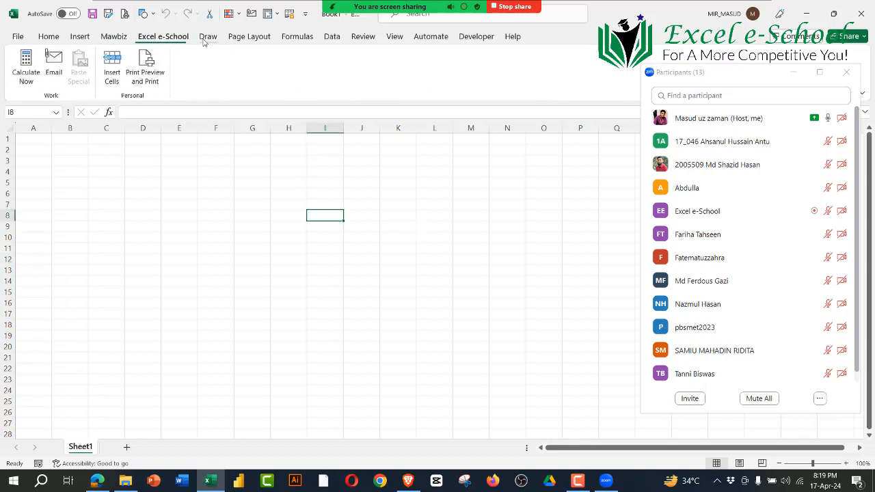
{"action": "left_click", "coordinate": [208, 38]}
{"action": "left_click", "coordinate": [250, 39]}
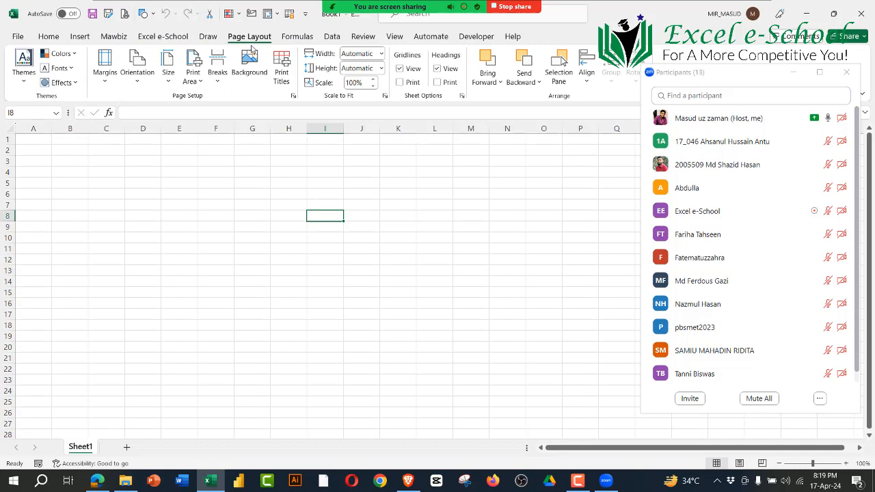
{"action": "left_click", "coordinate": [48, 38]}
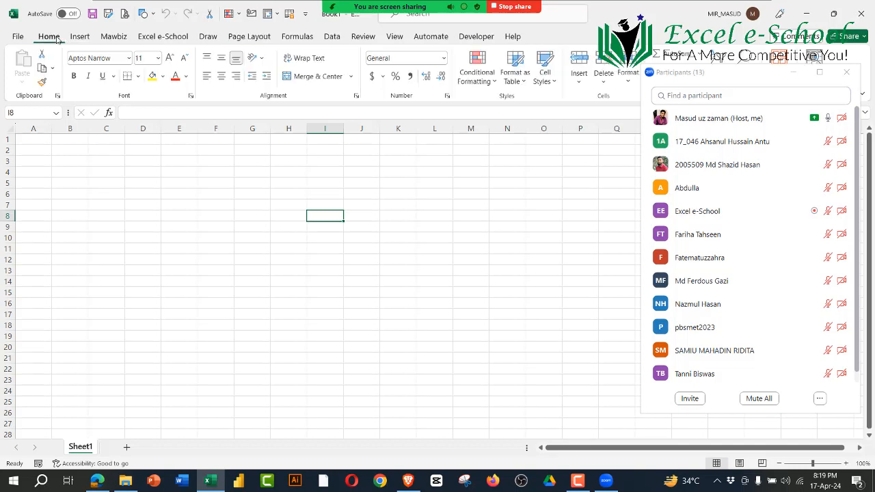
Step: Minimize the participants list and check the Quick Access Toolbar customization choices
{"action": "left_click", "coordinate": [794, 72]}
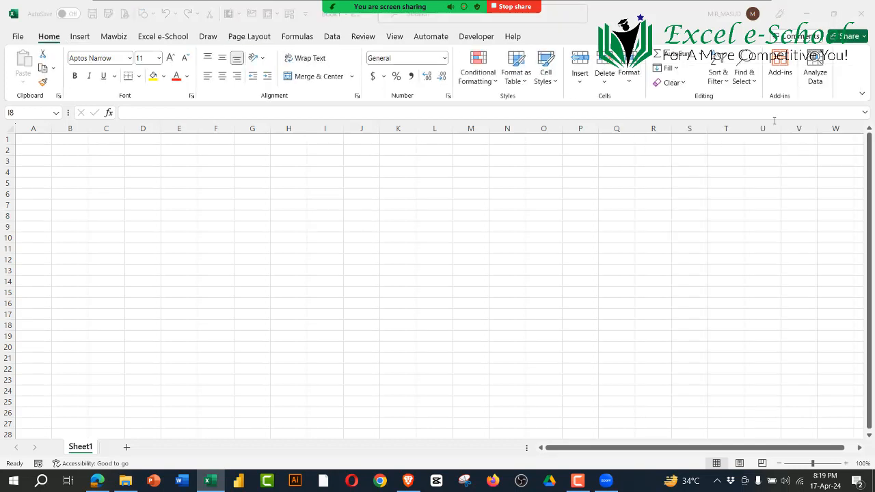
{"action": "left_click", "coordinate": [305, 14]}
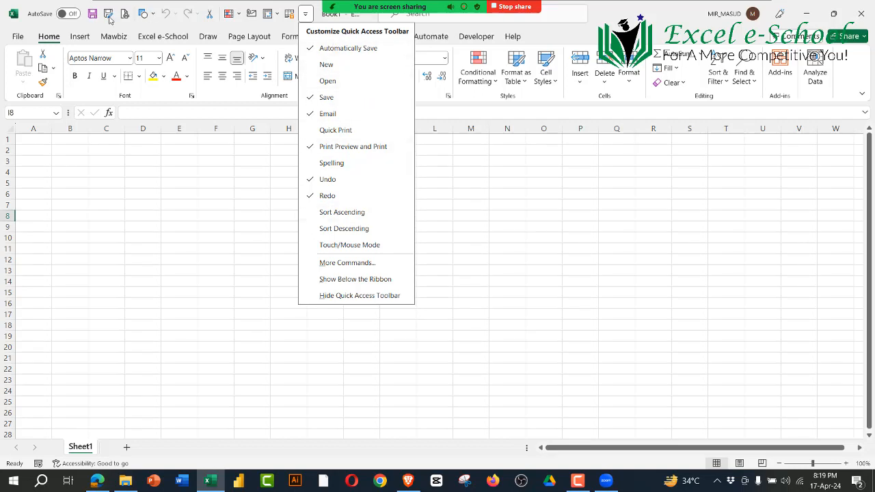
{"action": "left_click", "coordinate": [136, 277]}
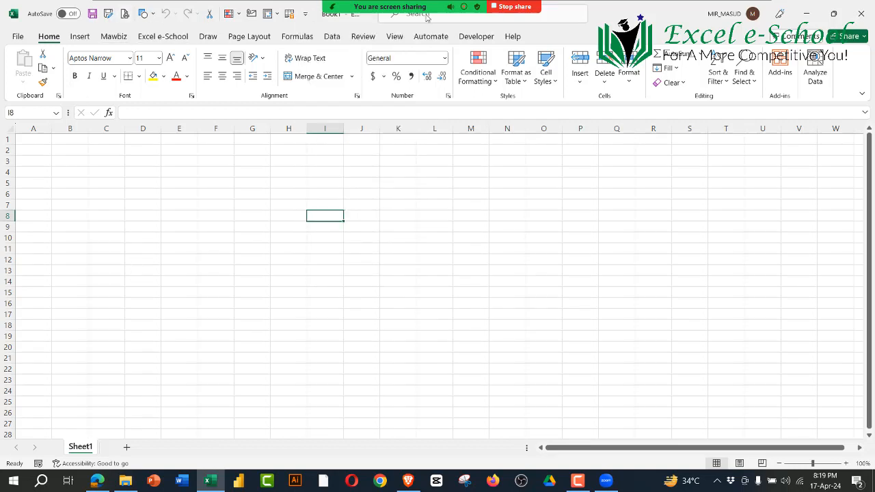
Step: Hide Zoom's floating meeting controls again and select cell G6 in the worksheet
{"action": "mouse_move", "coordinate": [451, 4]}
{"action": "left_click", "coordinate": [755, 15]}
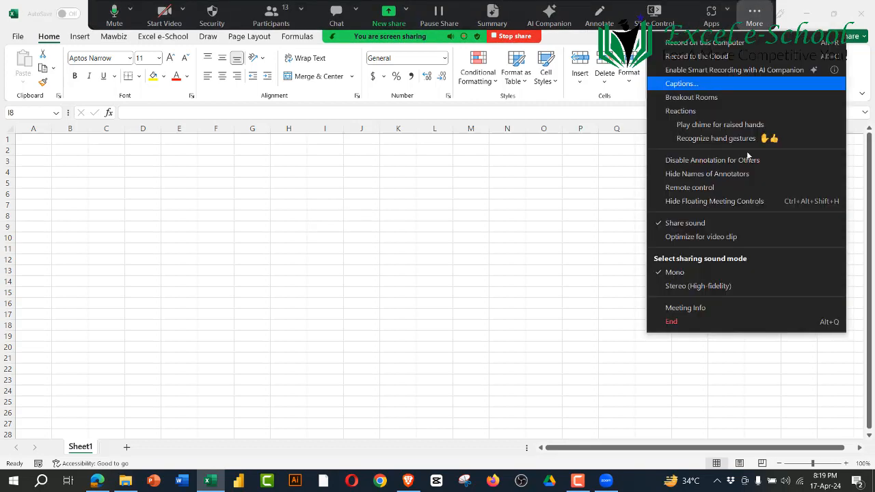
{"action": "left_click", "coordinate": [684, 201]}
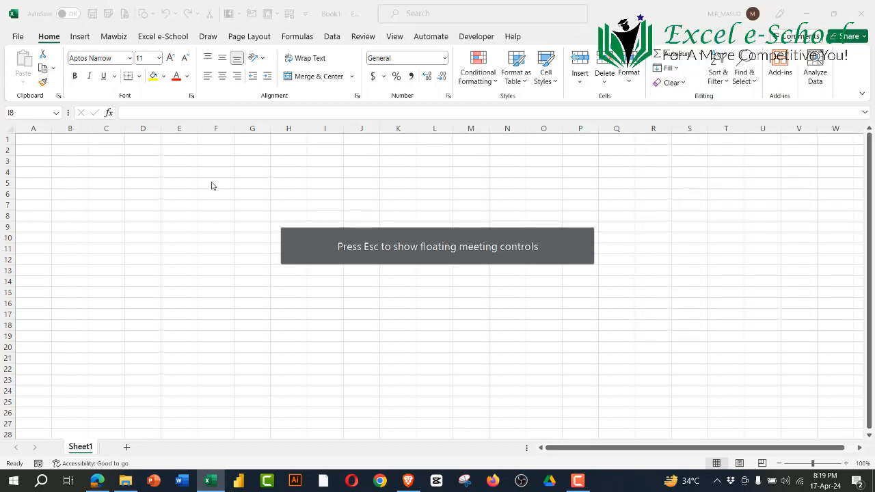
{"action": "left_click", "coordinate": [256, 194]}
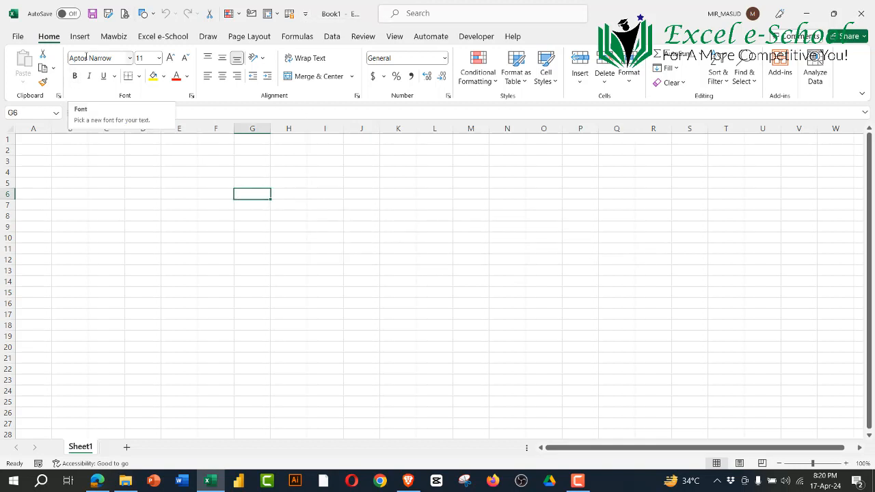
Step: Examine the ribbon's command groups for Insert, Home, Draw, Mawbiz, Excel e-School, Page Layout, Formulas and Data
{"action": "left_click", "coordinate": [79, 36]}
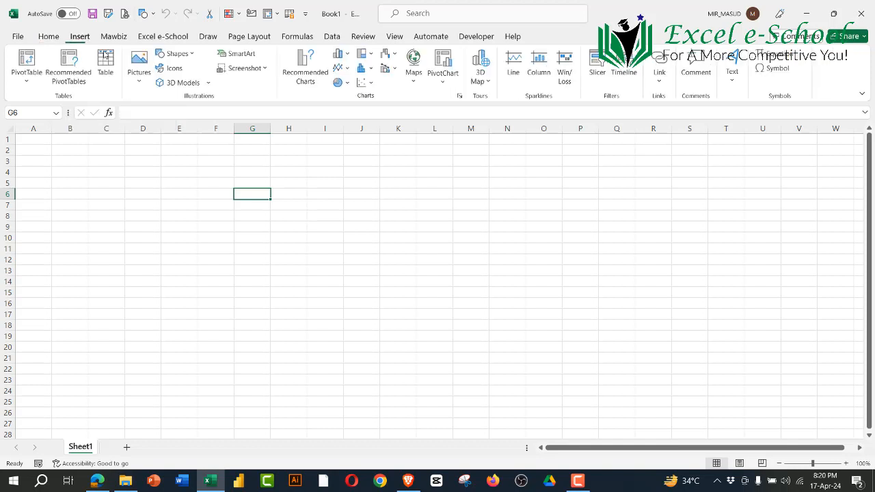
{"action": "left_click", "coordinate": [50, 37]}
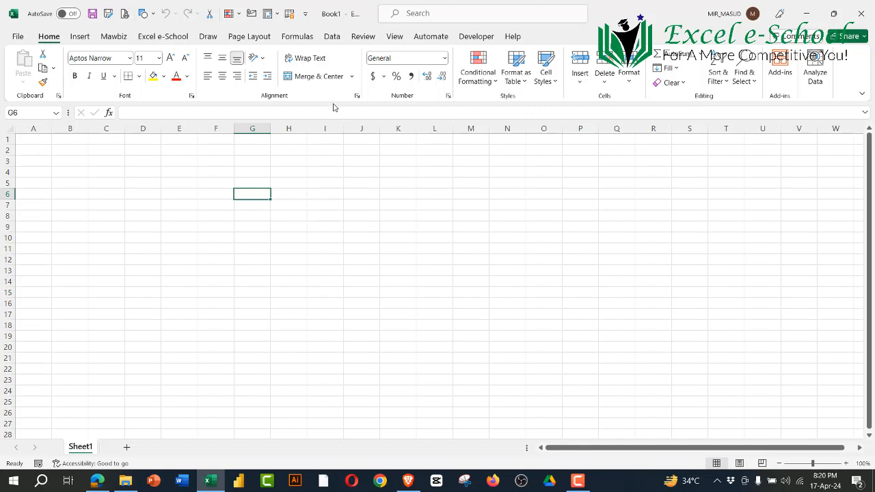
{"action": "left_click", "coordinate": [80, 36]}
{"action": "left_click", "coordinate": [209, 38]}
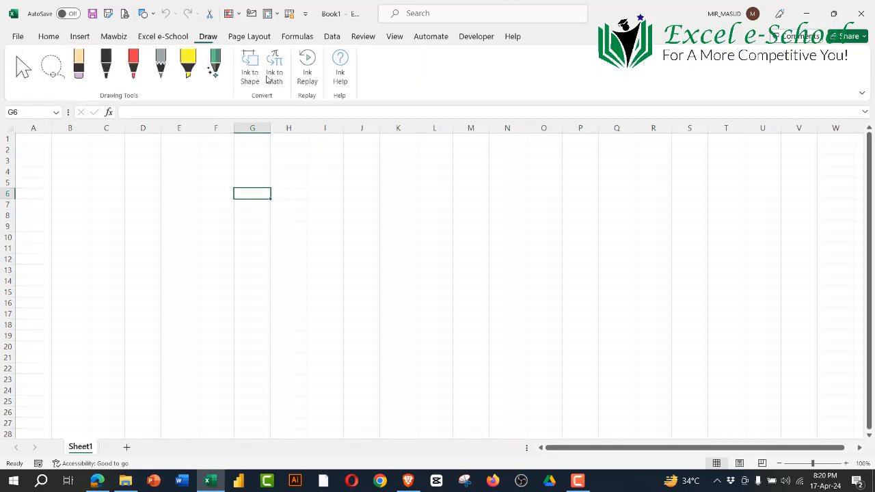
{"action": "left_click", "coordinate": [118, 38]}
{"action": "left_click", "coordinate": [159, 40]}
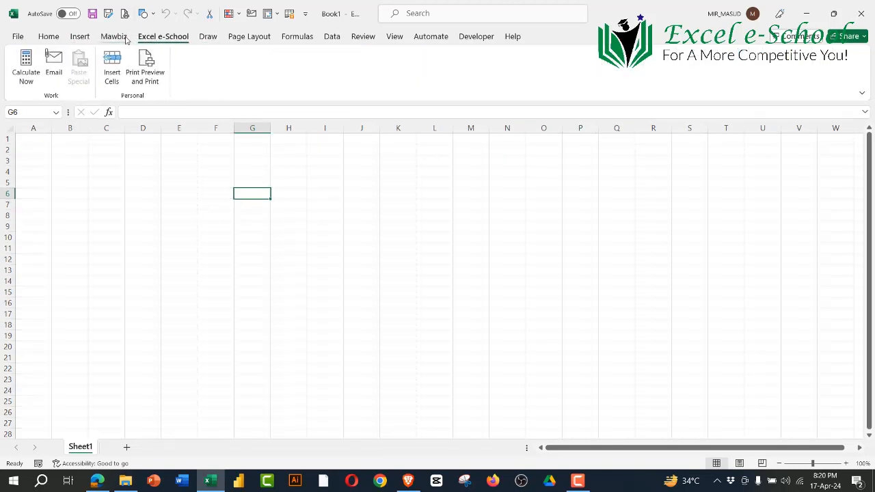
{"action": "left_click", "coordinate": [123, 39]}
{"action": "left_click", "coordinate": [165, 41]}
{"action": "left_click", "coordinate": [245, 39]}
{"action": "left_click", "coordinate": [296, 38]}
{"action": "left_click", "coordinate": [334, 39]}
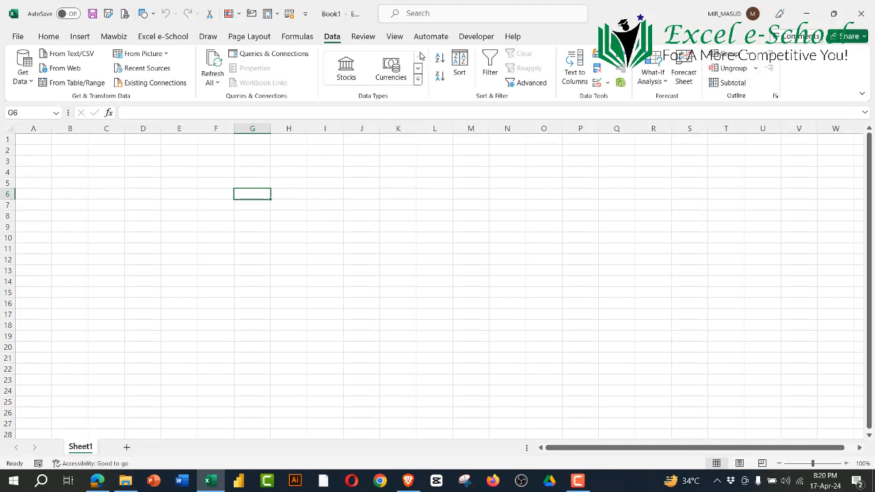
Step: Examine the Formulas function categories for Logical, Text and Date & Time, plus the Data, Review and Excel e-School ribbon commands
{"action": "left_click", "coordinate": [297, 37]}
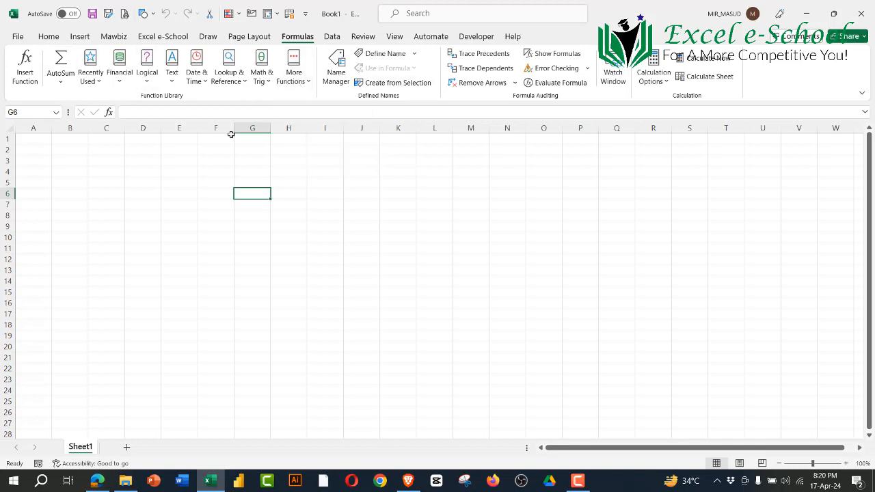
{"action": "left_click", "coordinate": [148, 82]}
{"action": "left_click", "coordinate": [174, 83]}
{"action": "left_click", "coordinate": [200, 85]}
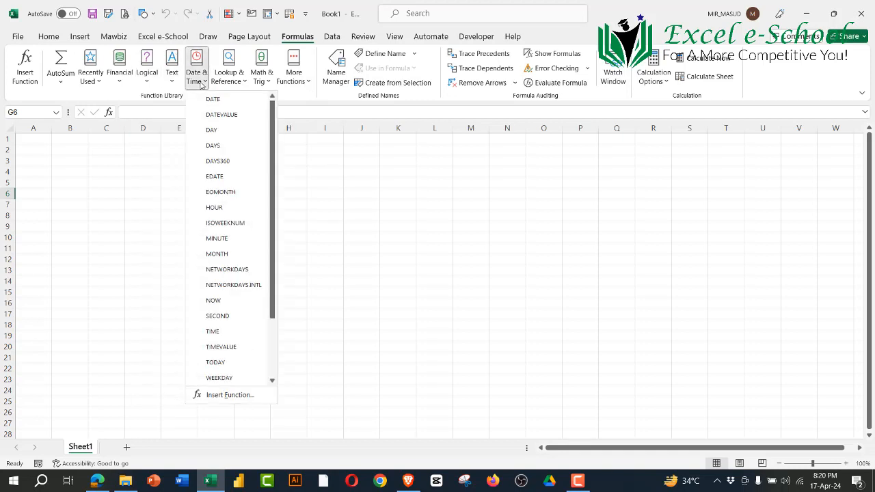
{"action": "left_click", "coordinate": [334, 38]}
{"action": "left_click", "coordinate": [361, 39]}
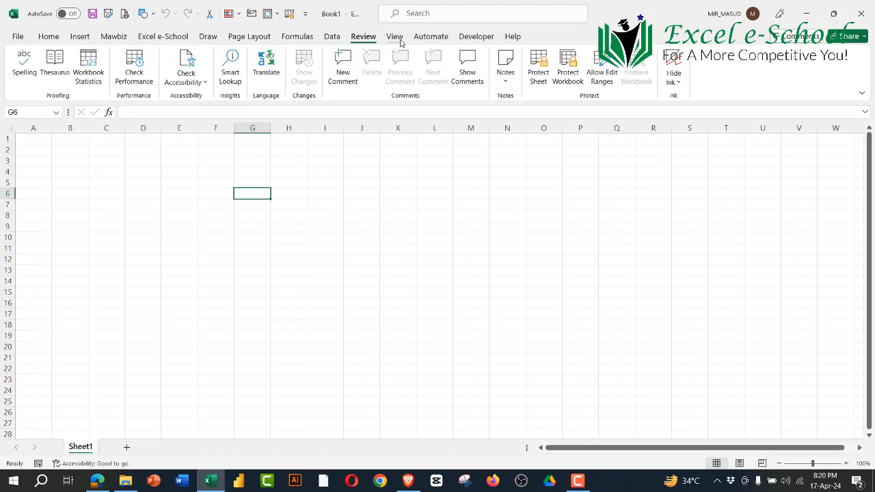
{"action": "left_click", "coordinate": [162, 37]}
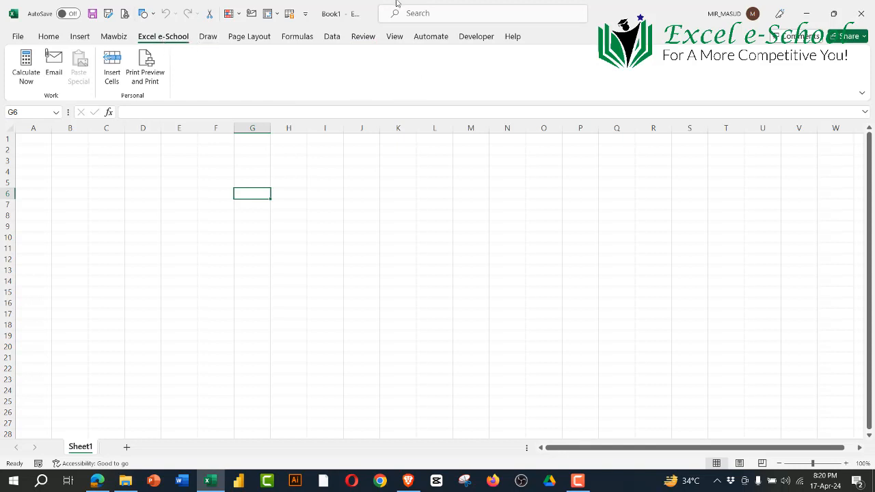
Step: Show the Zoom meeting's participants list and hide the floating meeting controls
{"action": "mouse_move", "coordinate": [396, 4]}
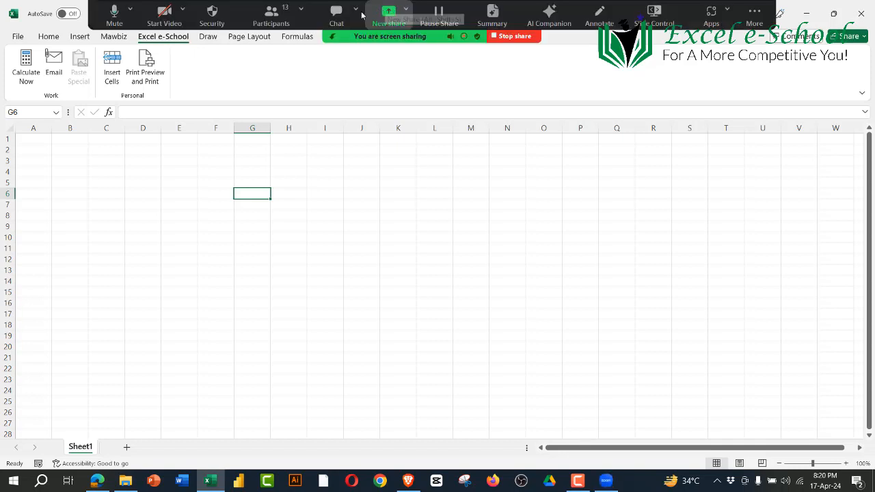
{"action": "left_click", "coordinate": [271, 15]}
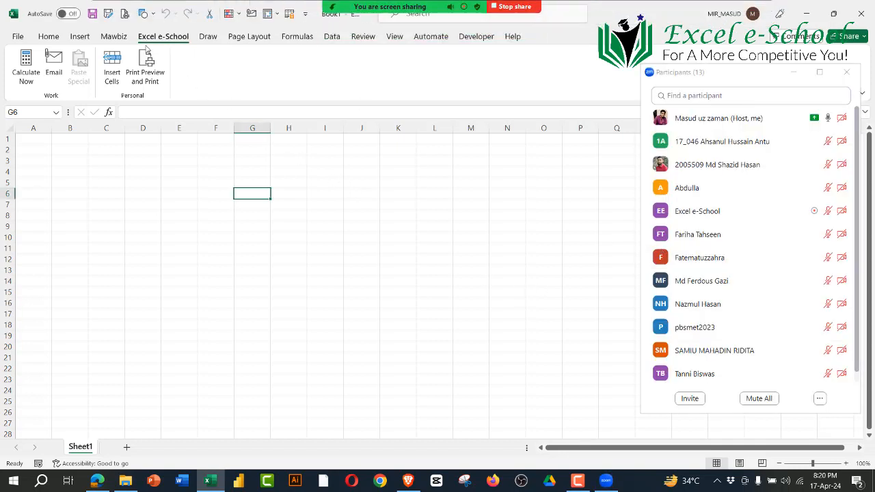
{"action": "left_click", "coordinate": [209, 37]}
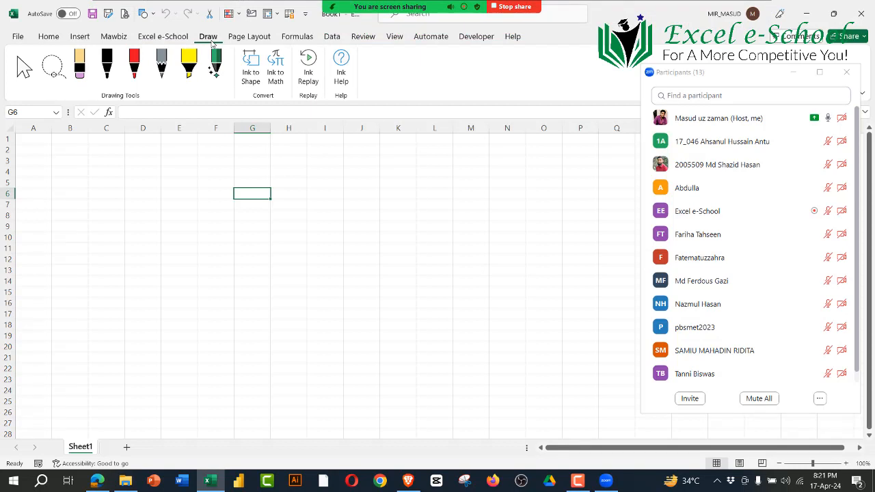
{"action": "left_click", "coordinate": [304, 9]}
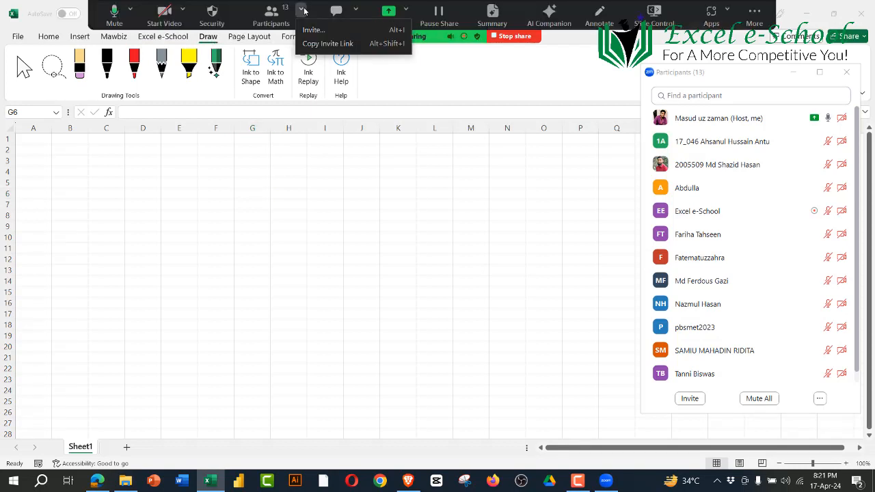
{"action": "left_click", "coordinate": [755, 14]}
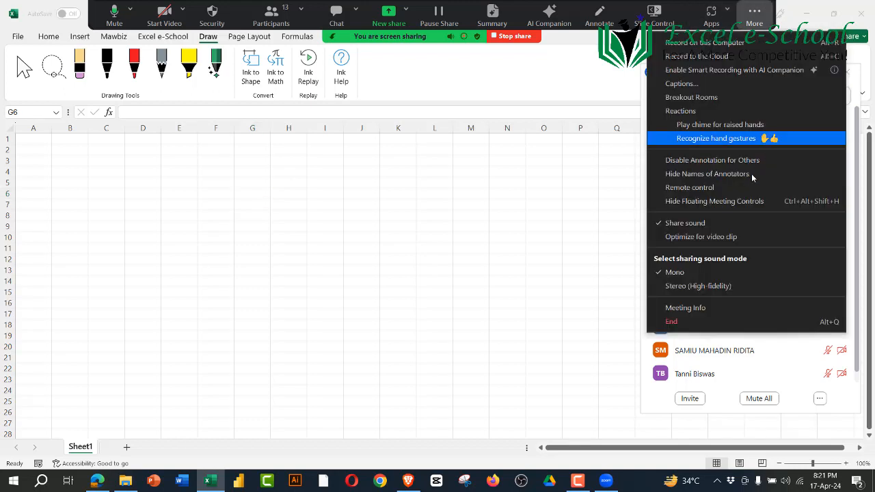
{"action": "left_click", "coordinate": [708, 221]}
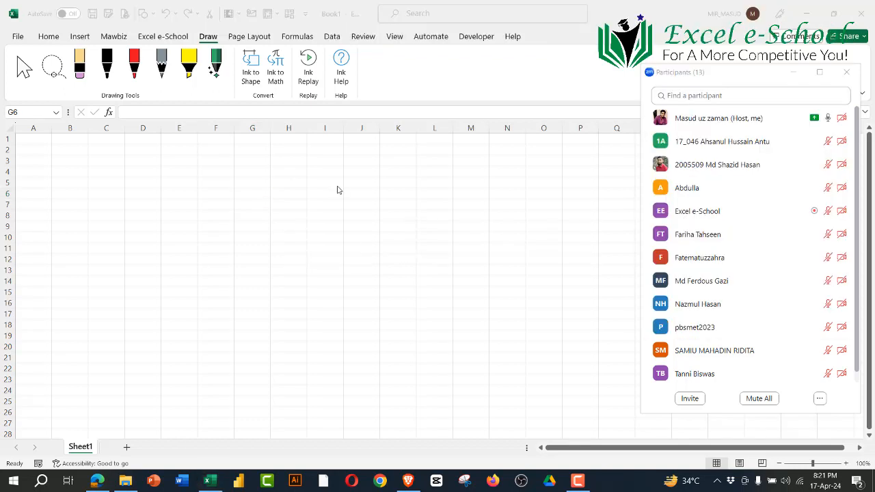
Step: Compare the custom Mawbiz and Excel e-School ribbon command groups with the Insert ones
{"action": "left_click", "coordinate": [150, 37]}
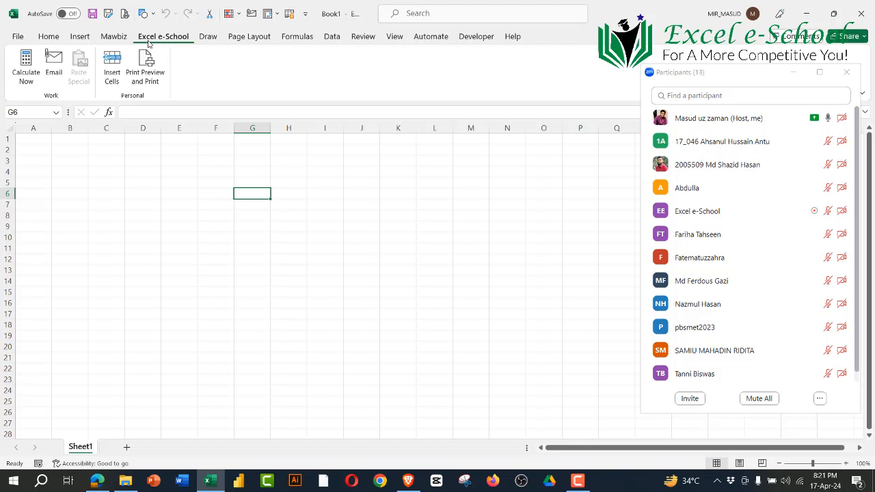
{"action": "left_click", "coordinate": [79, 36]}
{"action": "left_click", "coordinate": [114, 36]}
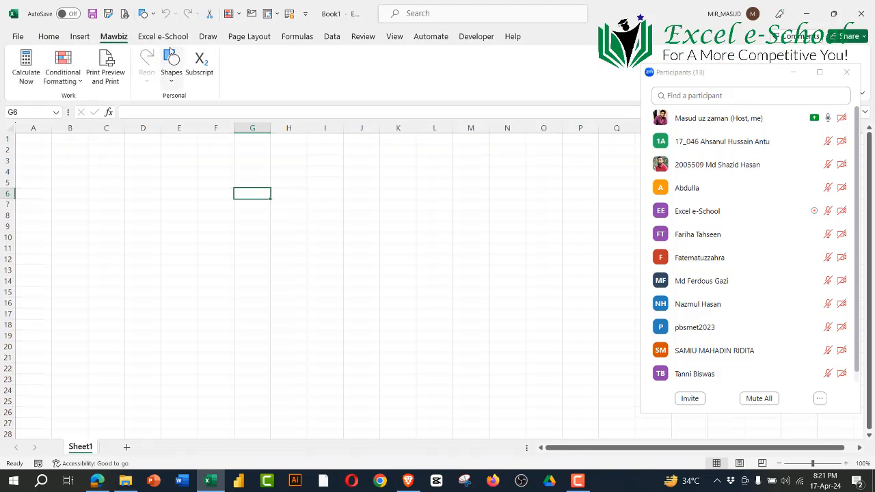
{"action": "left_click", "coordinate": [163, 38]}
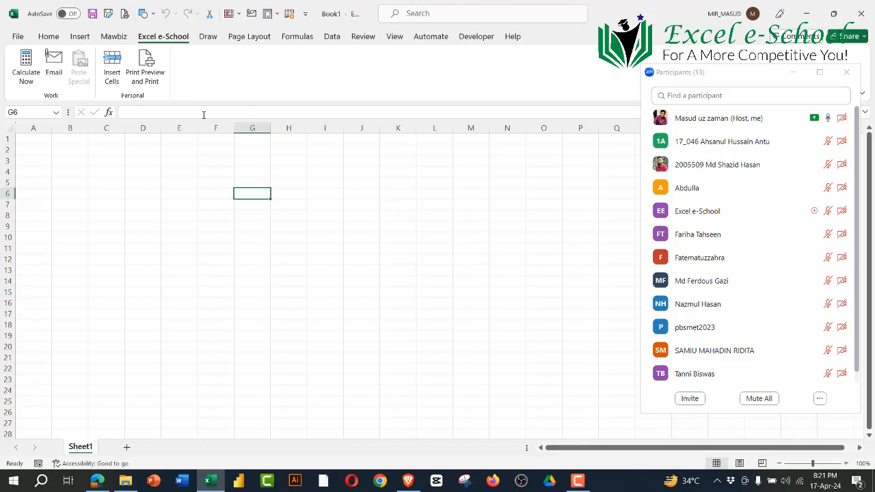
Step: Review the built-in Home, Insert, Formulas, Data and Review ribbon commands, including Data Validation and Protect Sheet
{"action": "left_click", "coordinate": [52, 39]}
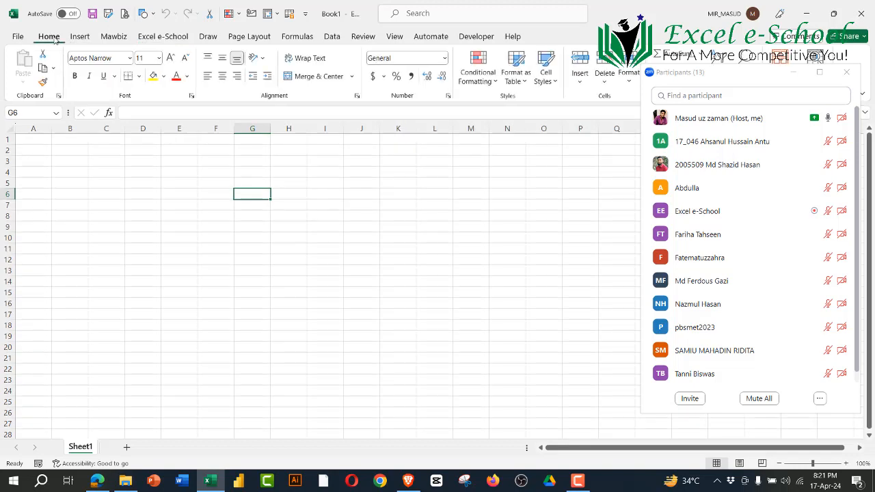
{"action": "left_click", "coordinate": [85, 40]}
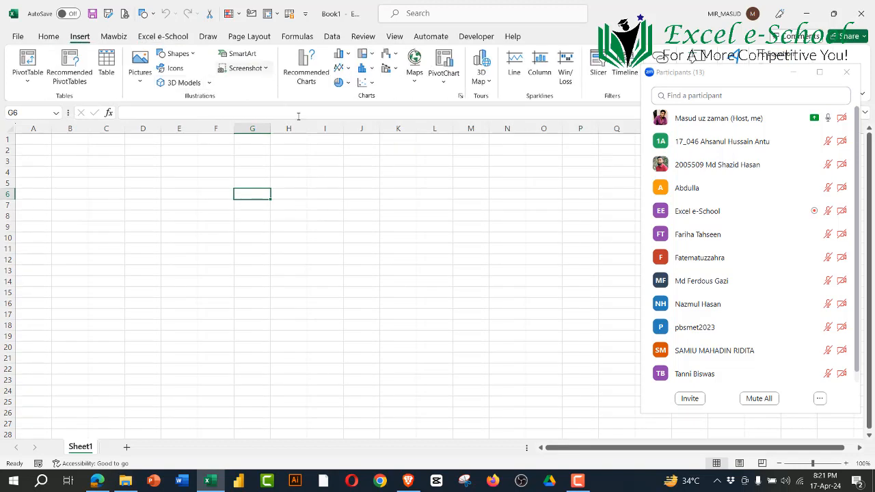
{"action": "left_click", "coordinate": [49, 36]}
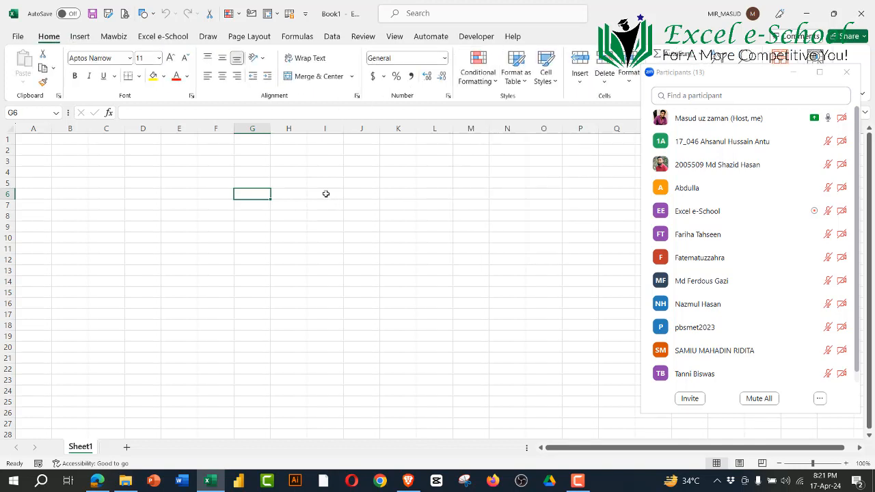
{"action": "left_click", "coordinate": [80, 38]}
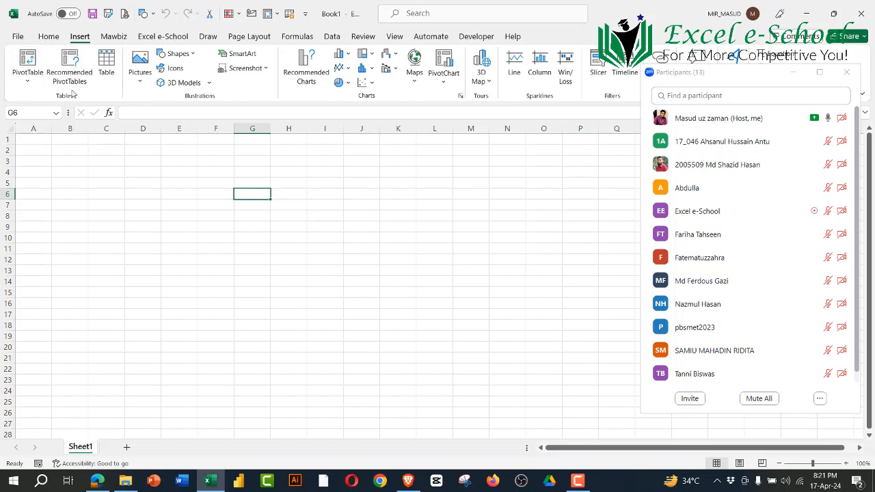
{"action": "left_click", "coordinate": [298, 37]}
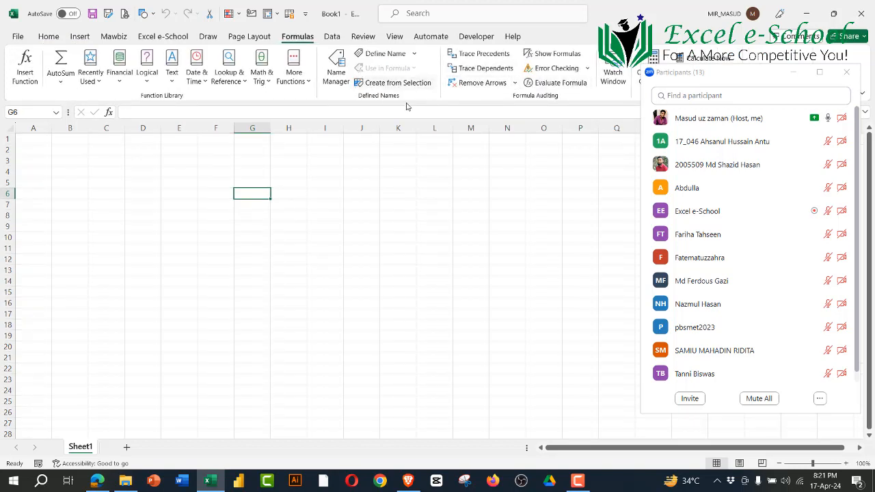
{"action": "left_click", "coordinate": [331, 38]}
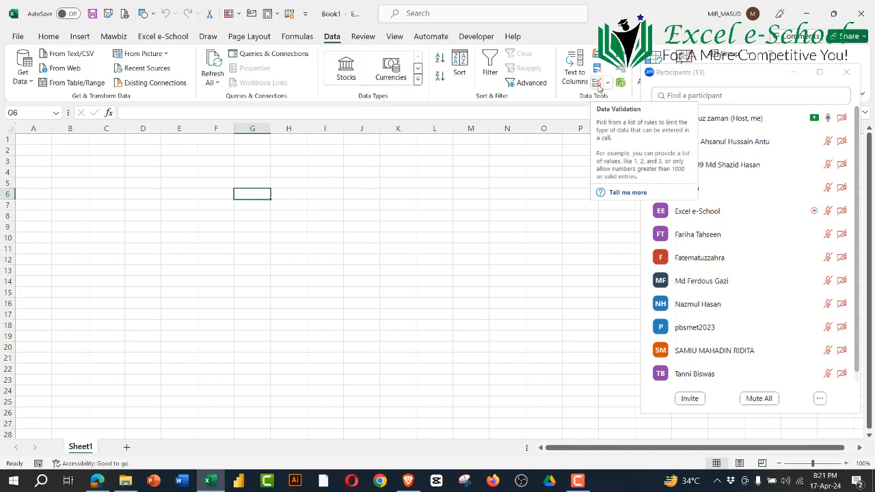
{"action": "left_click", "coordinate": [363, 38]}
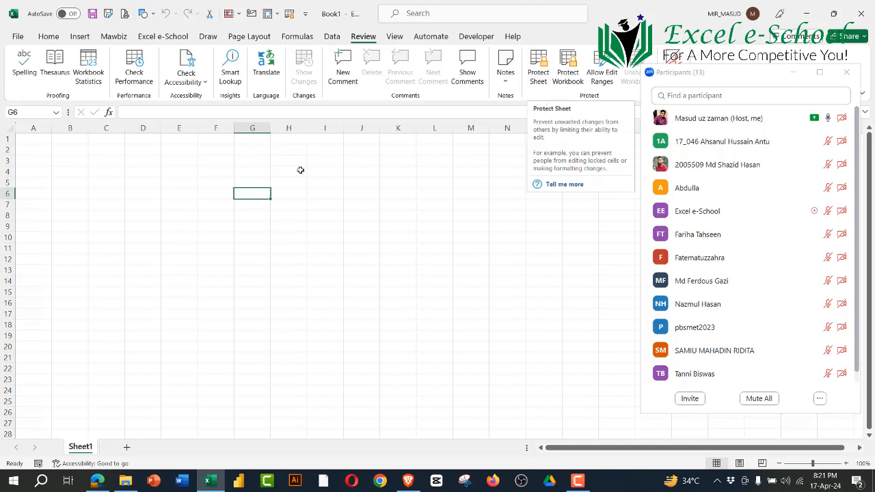
Step: Select cell I5 in the worksheet and minimize the Zoom participants list
{"action": "left_click", "coordinate": [325, 181]}
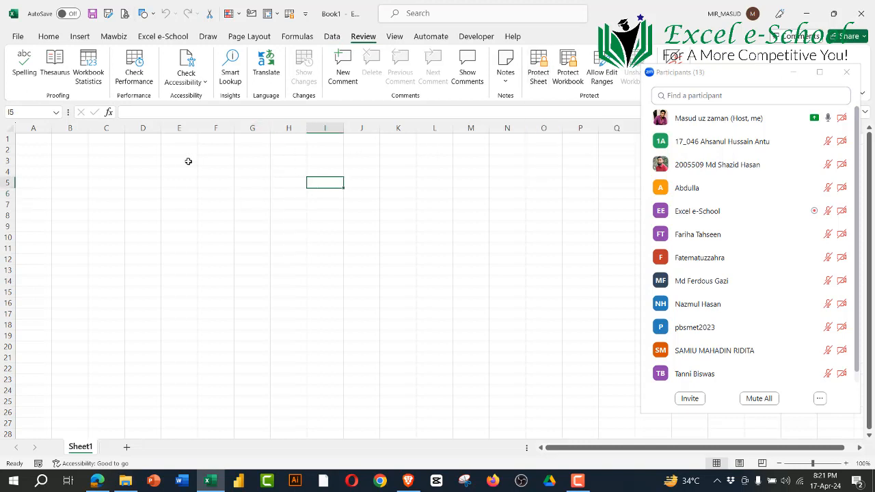
{"action": "left_click", "coordinate": [794, 72]}
{"action": "left_click", "coordinate": [487, 68]}
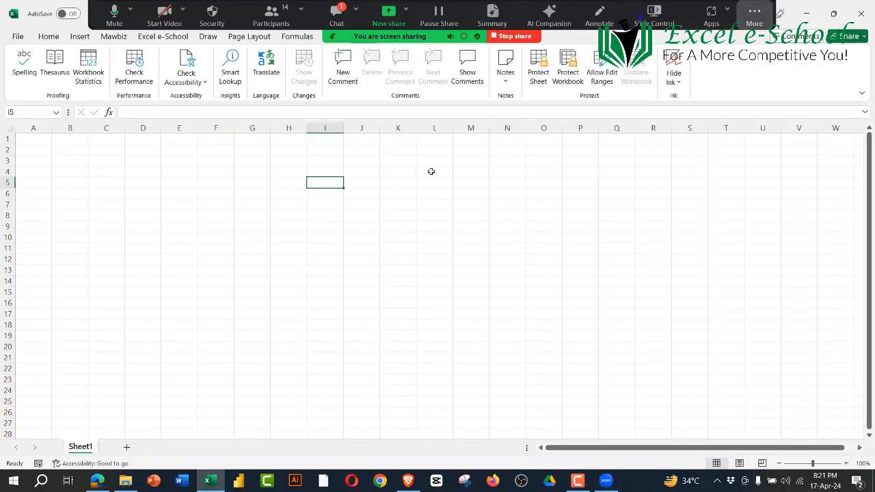
Step: Read the new message in the Zoom meeting chat and close the chat window
{"action": "left_click", "coordinate": [336, 11]}
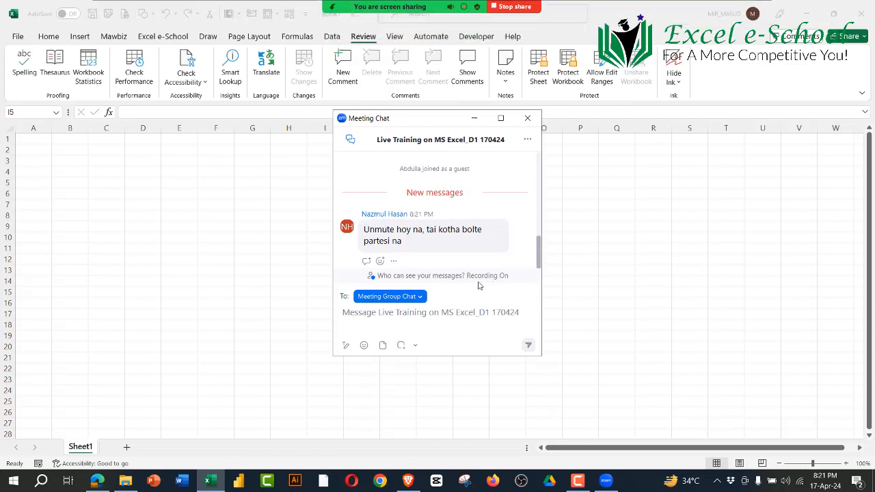
{"action": "mouse_move", "coordinate": [357, 6]}
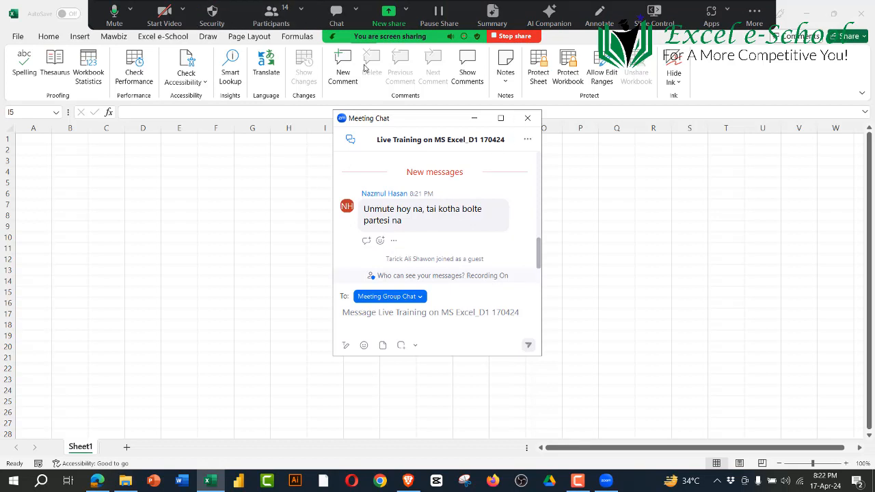
{"action": "left_click", "coordinate": [529, 120]}
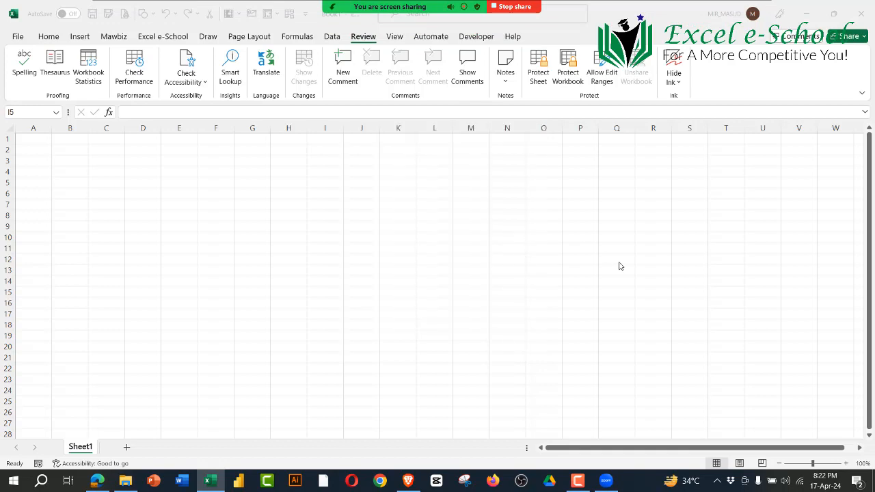
Step: Examine the ribbon commands for View, Review, Automate, Excel e-School, Draw, Formulas and Page Layout
{"action": "left_click", "coordinate": [395, 36]}
{"action": "left_click", "coordinate": [363, 36]}
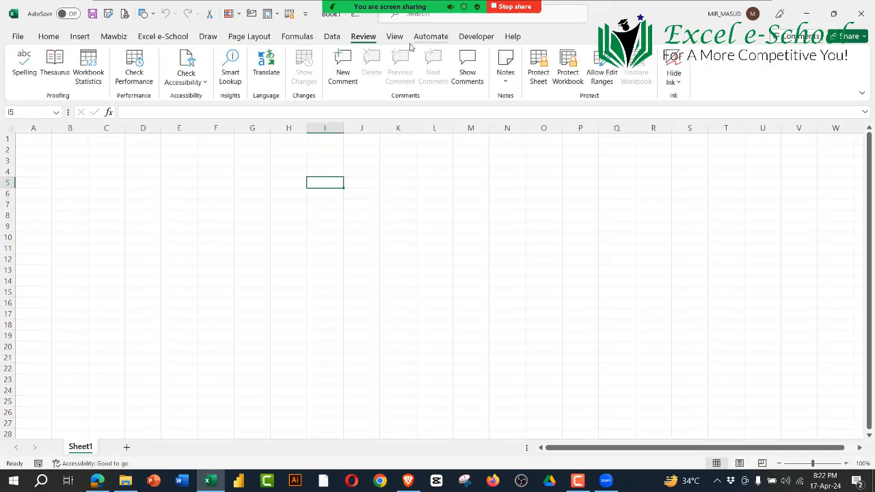
{"action": "scroll", "coordinate": [410, 46], "scroll_direction": "down", "scroll_amount": 3}
{"action": "scroll", "coordinate": [211, 48], "scroll_direction": "up", "scroll_amount": 1}
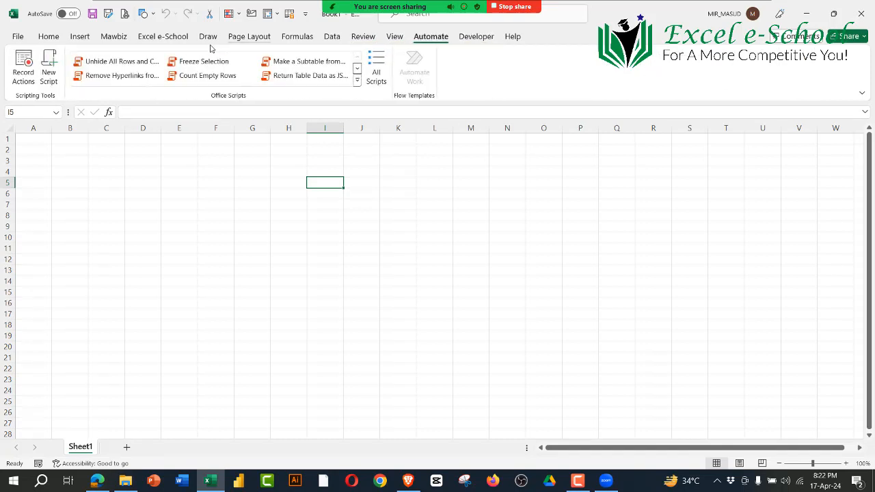
{"action": "left_click", "coordinate": [164, 37]}
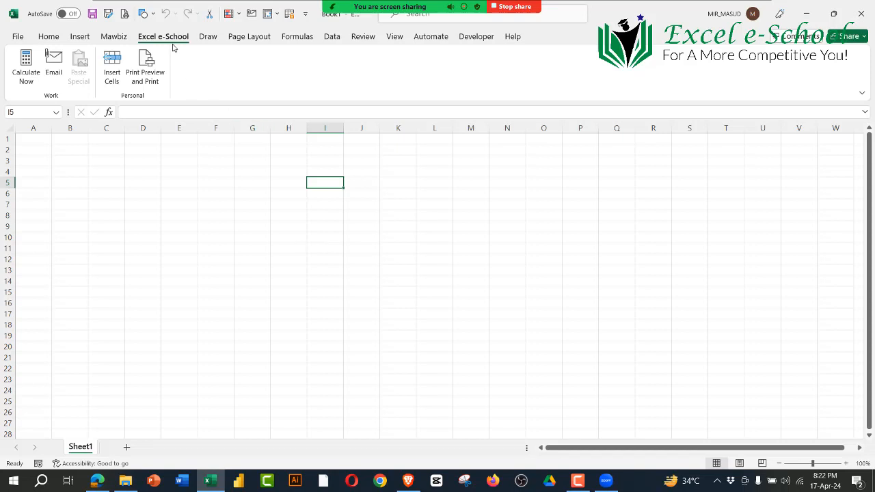
{"action": "left_click", "coordinate": [208, 39]}
{"action": "left_click", "coordinate": [247, 38]}
{"action": "left_click", "coordinate": [296, 38]}
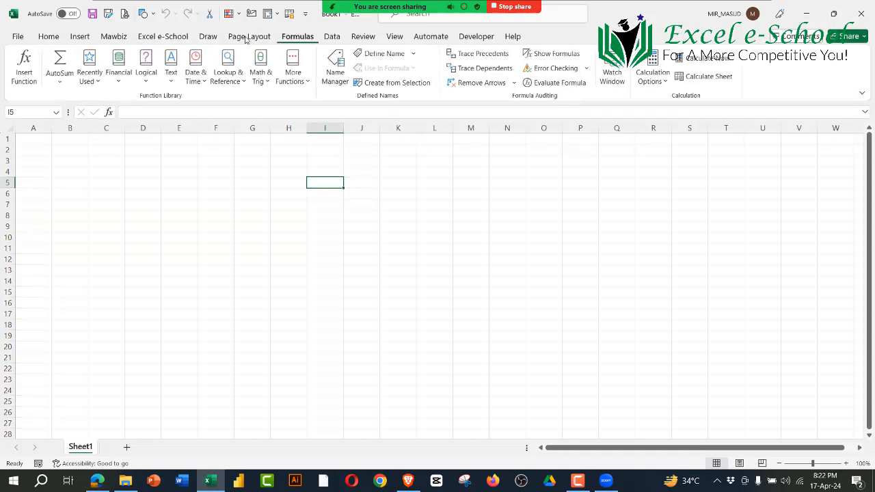
{"action": "left_click", "coordinate": [249, 38]}
{"action": "left_click", "coordinate": [180, 39]}
{"action": "left_click", "coordinate": [239, 38]}
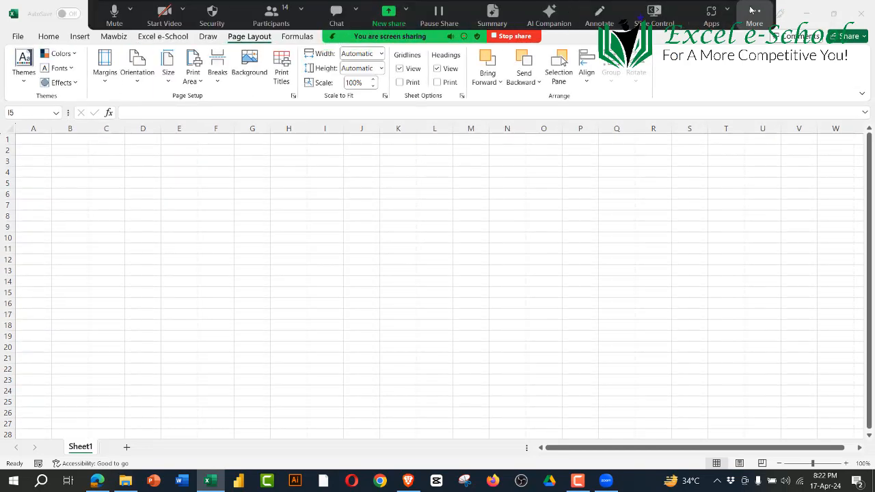
Step: Hide Zoom's floating meeting controls
{"action": "left_click", "coordinate": [754, 15]}
{"action": "left_click", "coordinate": [693, 201]}
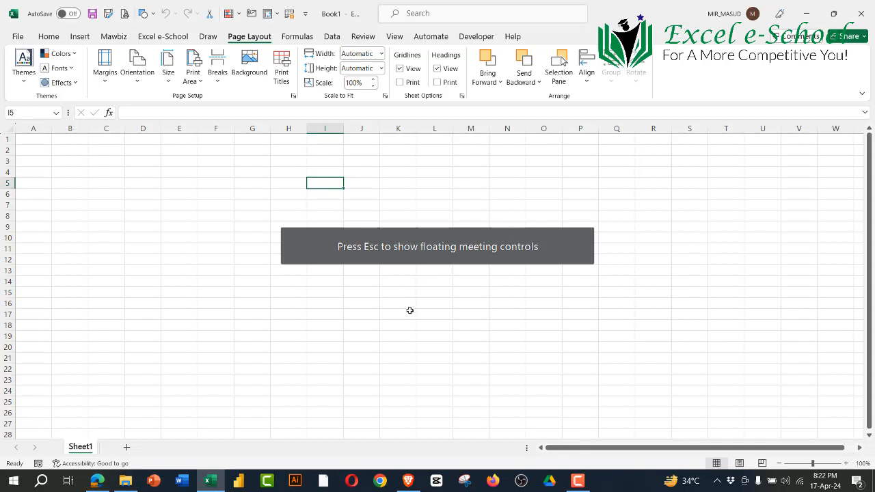
Step: Compare the custom Excel e-School ribbon commands with the built-in Page Layout, Formulas and Data ones
{"action": "left_click", "coordinate": [163, 38]}
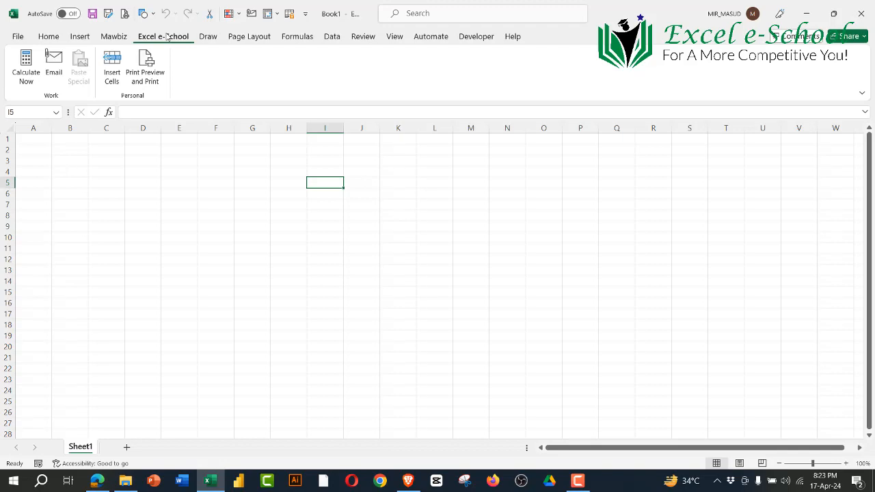
{"action": "left_click", "coordinate": [270, 39]}
{"action": "left_click", "coordinate": [309, 41]}
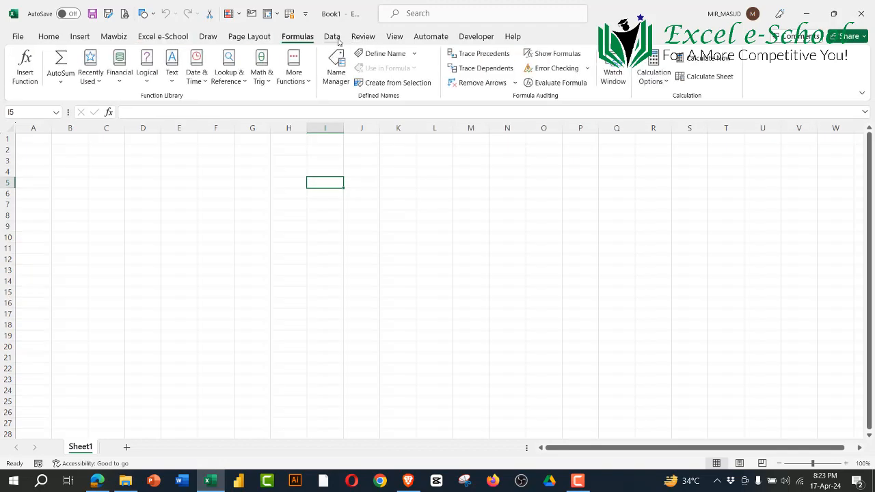
{"action": "left_click", "coordinate": [335, 38]}
Step: Collapse the ribbon, select cell L16 and temporarily display the View commands over the sheet
{"action": "right_click", "coordinate": [331, 39]}
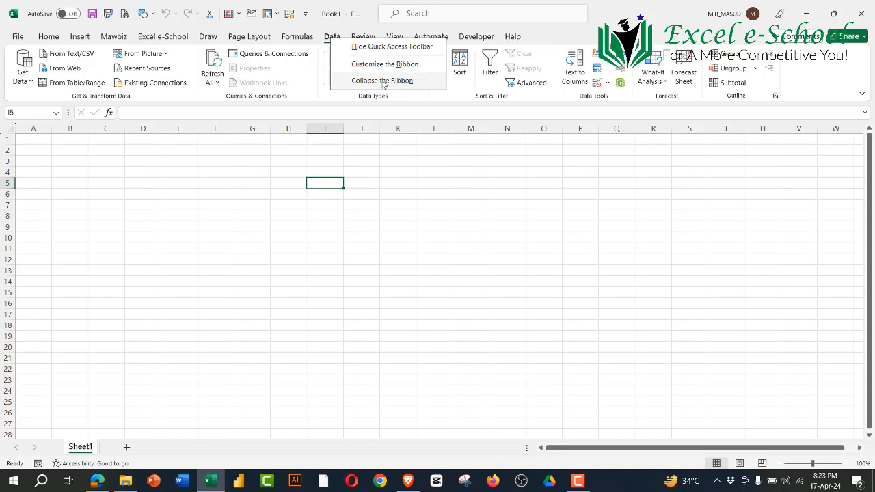
{"action": "left_click", "coordinate": [383, 81]}
{"action": "left_click", "coordinate": [443, 243]}
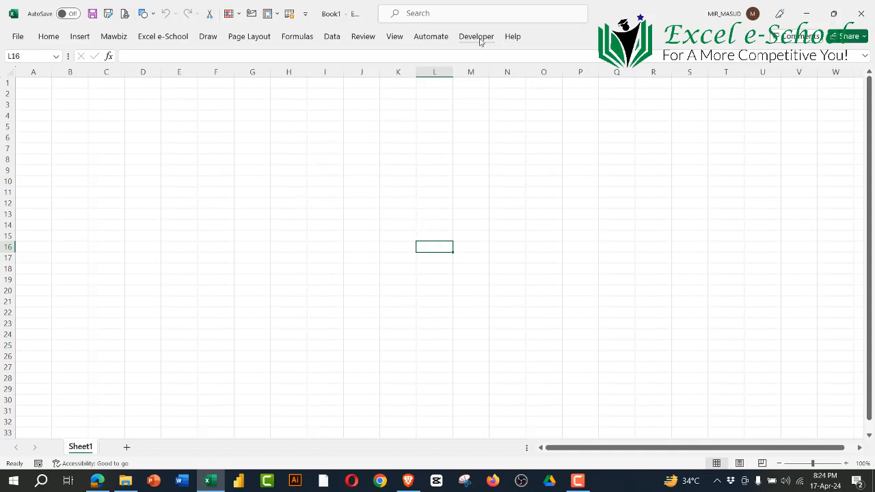
{"action": "left_click", "coordinate": [394, 37]}
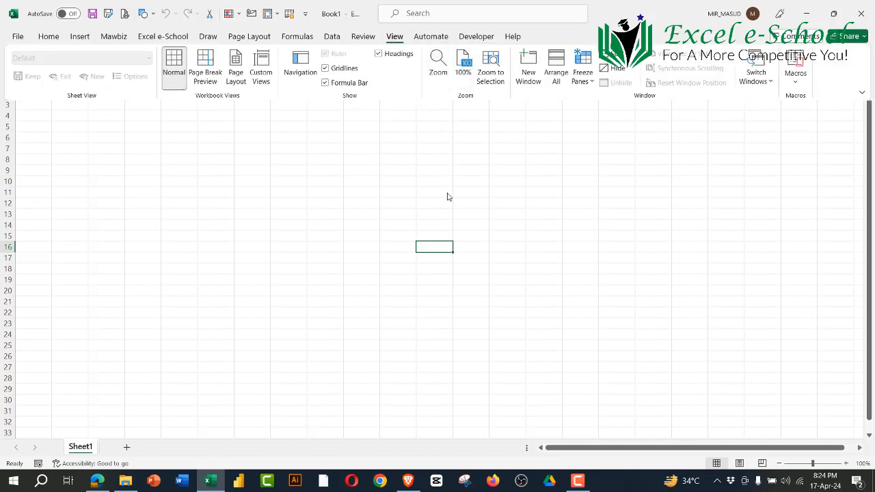
Step: Restore the full ribbon with the Review commands displayed, and check the ribbon display options without changing them
{"action": "left_click", "coordinate": [444, 160]}
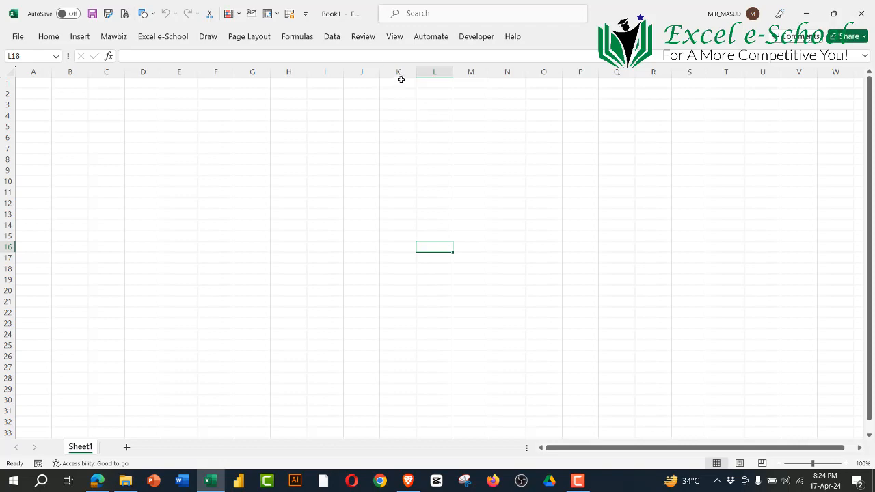
{"action": "double_click", "coordinate": [363, 38]}
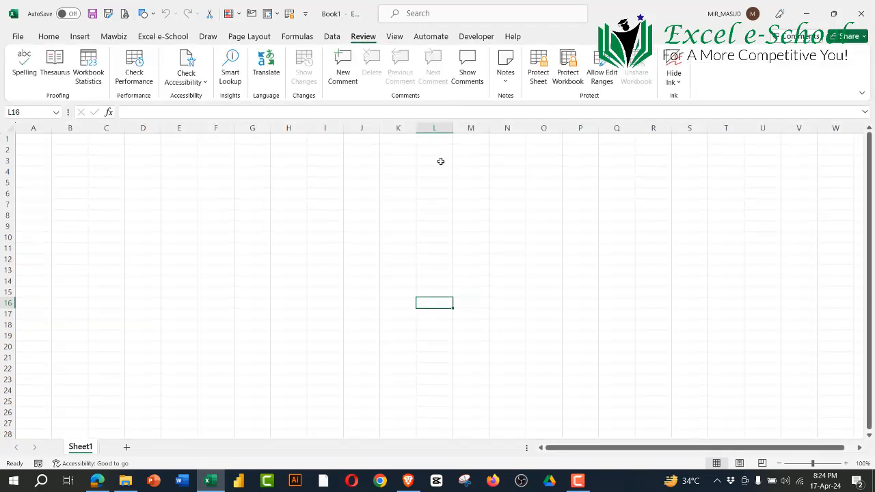
{"action": "left_click", "coordinate": [863, 92]}
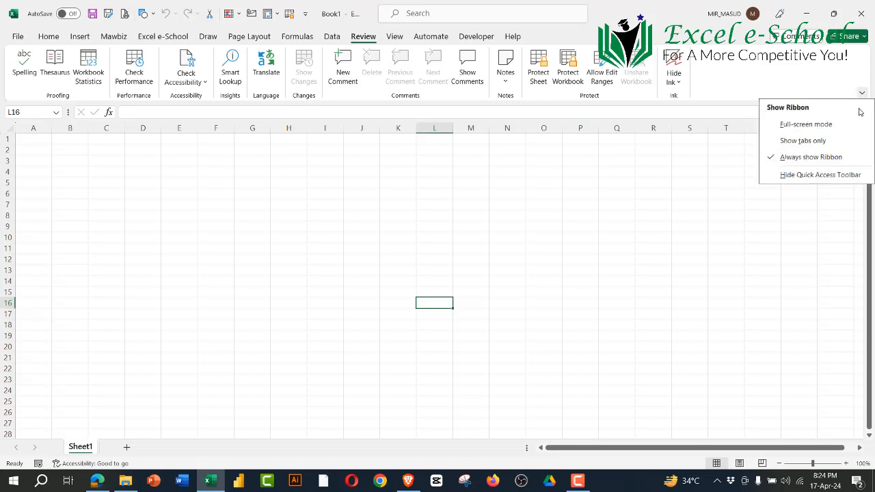
{"action": "left_click", "coordinate": [726, 259]}
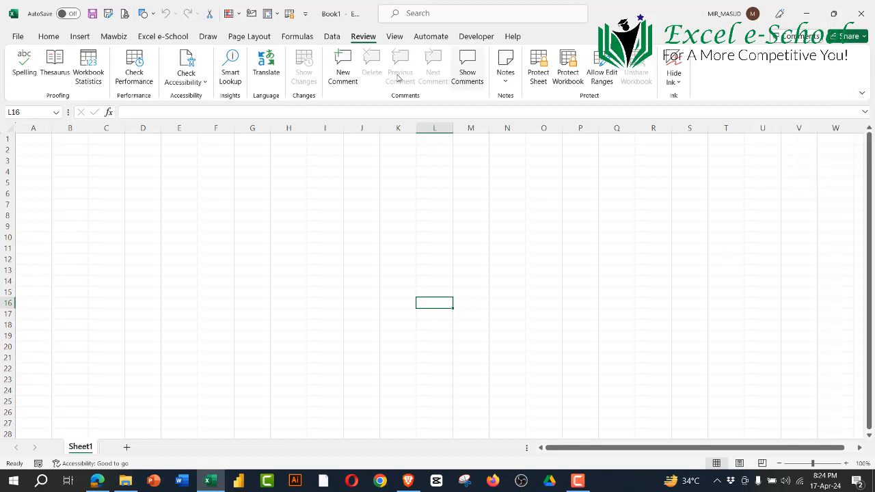
Step: Open the Customize the Ribbon settings and collapse the Review entry in the Main Tabs list
{"action": "right_click", "coordinate": [366, 39]}
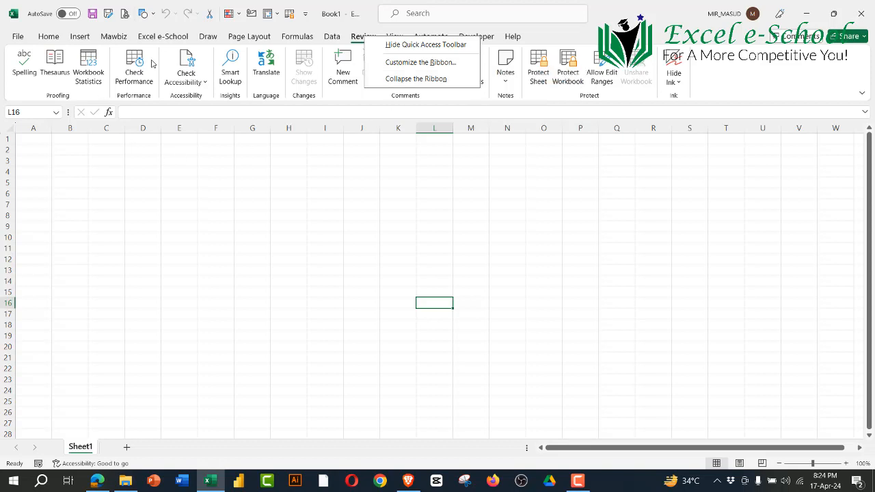
{"action": "left_click", "coordinate": [407, 66]}
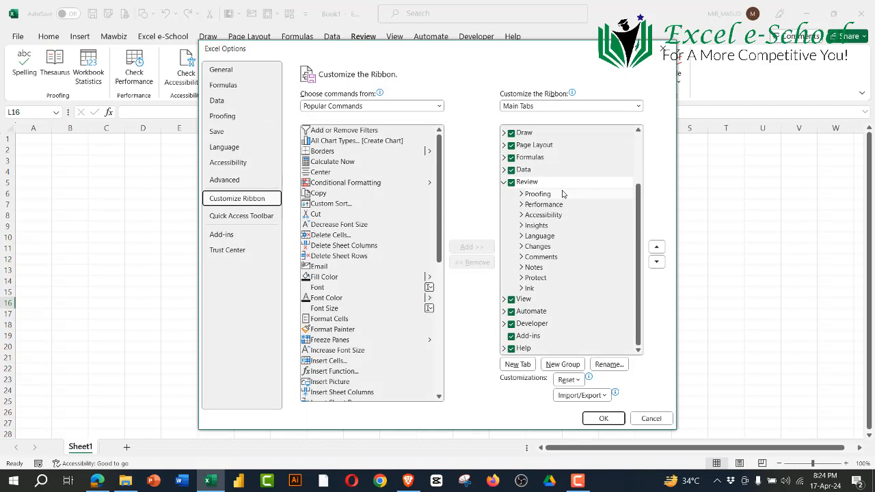
{"action": "left_click", "coordinate": [504, 182]}
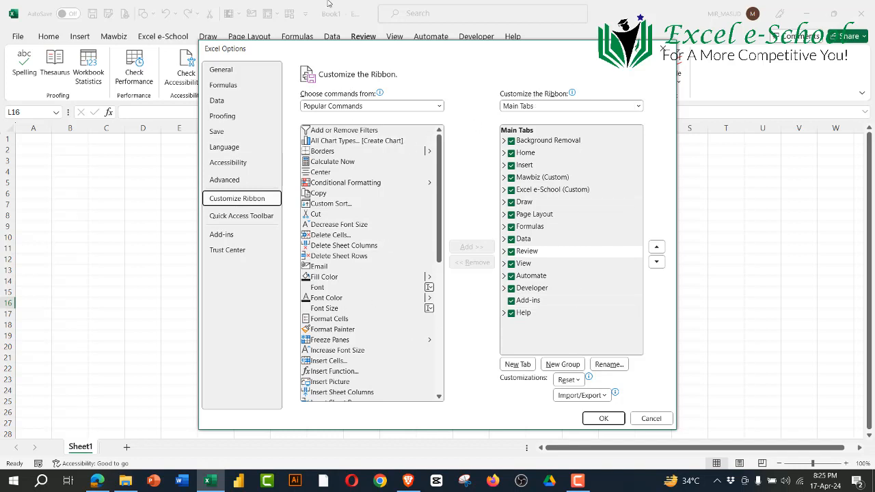
Step: Check the Zoom meeting's participants list and minimize its window
{"action": "mouse_move", "coordinate": [329, 4]}
{"action": "left_click", "coordinate": [271, 8]}
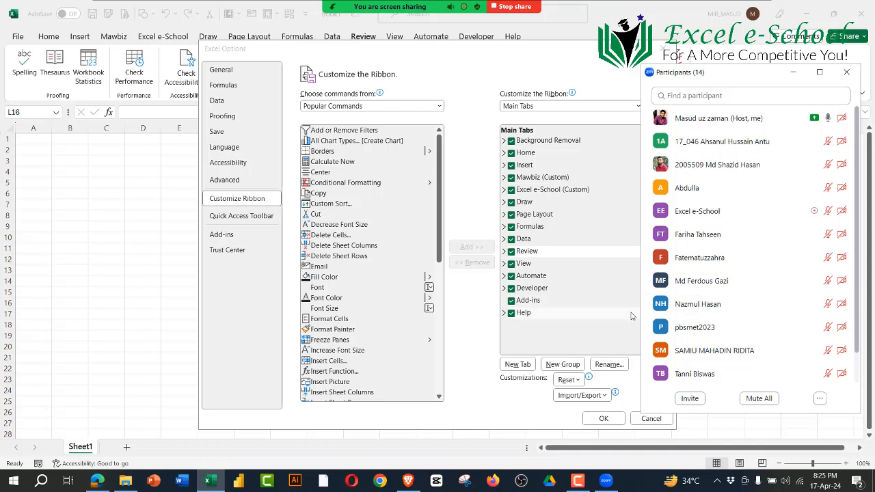
{"action": "left_click", "coordinate": [793, 73]}
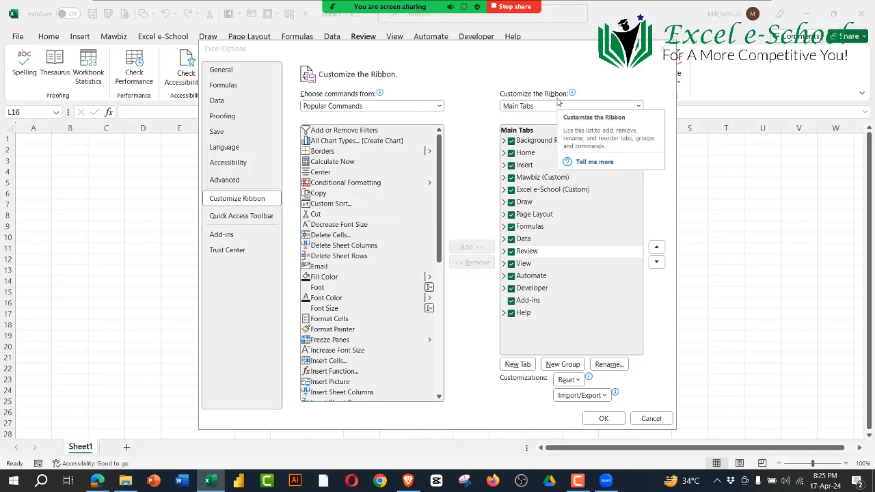
Step: Examine the groups under Home and Insert and the commands in Tables, cancel the options dialog and select cell T19
{"action": "left_click", "coordinate": [504, 153]}
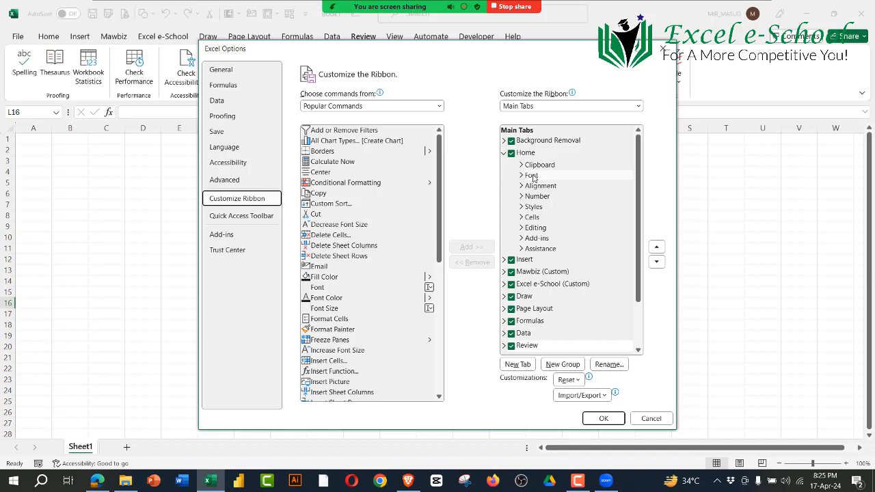
{"action": "left_click", "coordinate": [505, 260]}
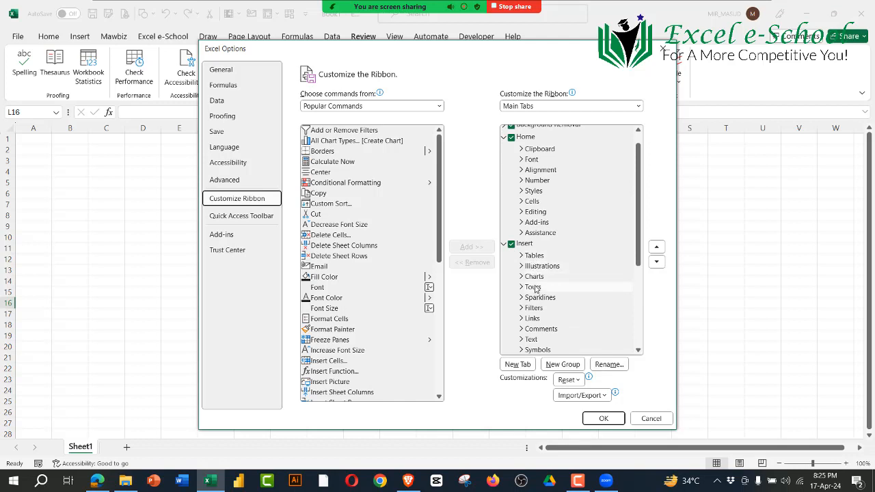
{"action": "left_click", "coordinate": [522, 256]}
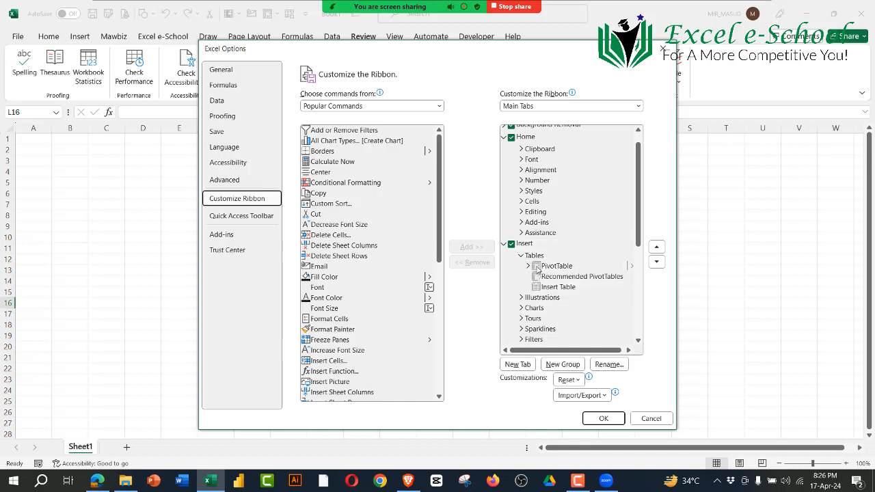
{"action": "left_click", "coordinate": [653, 418]}
{"action": "left_click", "coordinate": [726, 336]}
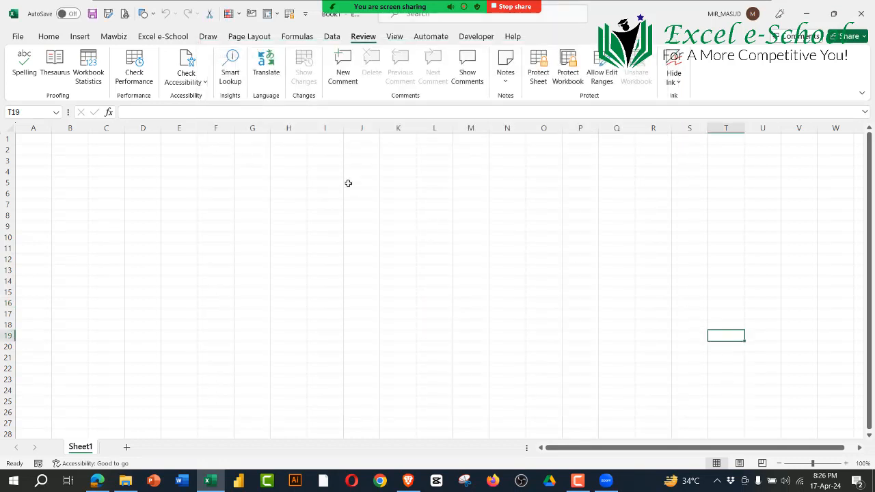
Step: Display the Insert commands, and reopen the Customize the Ribbon settings with the Insert entry collapsed
{"action": "left_click", "coordinate": [80, 36]}
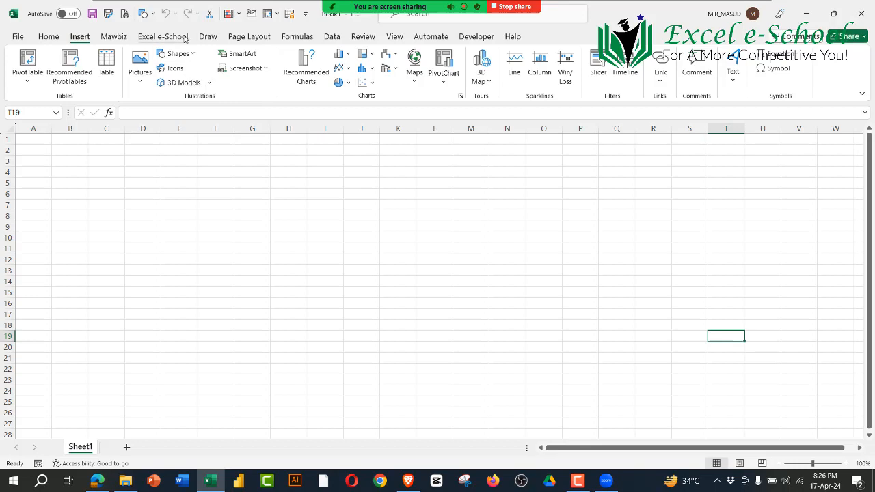
{"action": "right_click", "coordinate": [214, 39]}
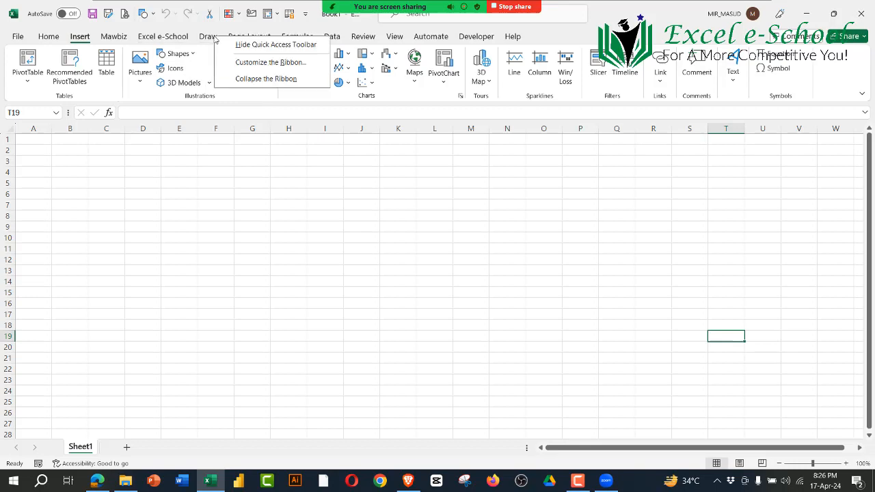
{"action": "left_click", "coordinate": [254, 67]}
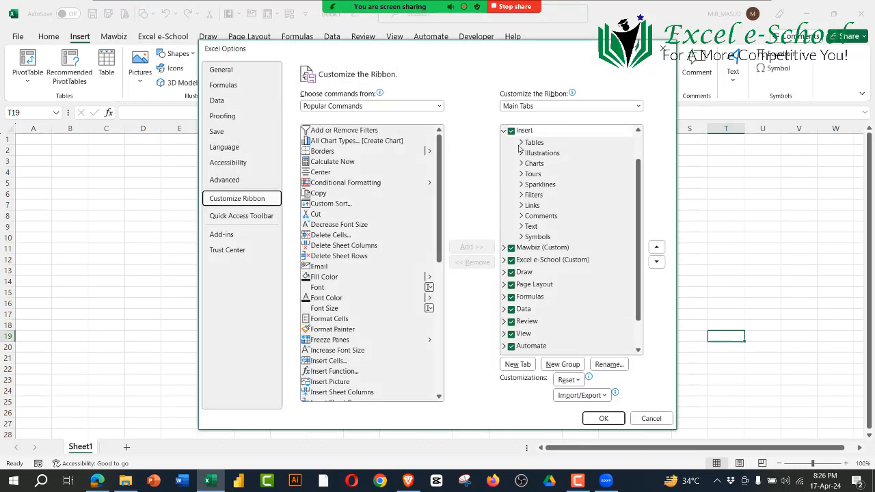
{"action": "left_click", "coordinate": [504, 130]}
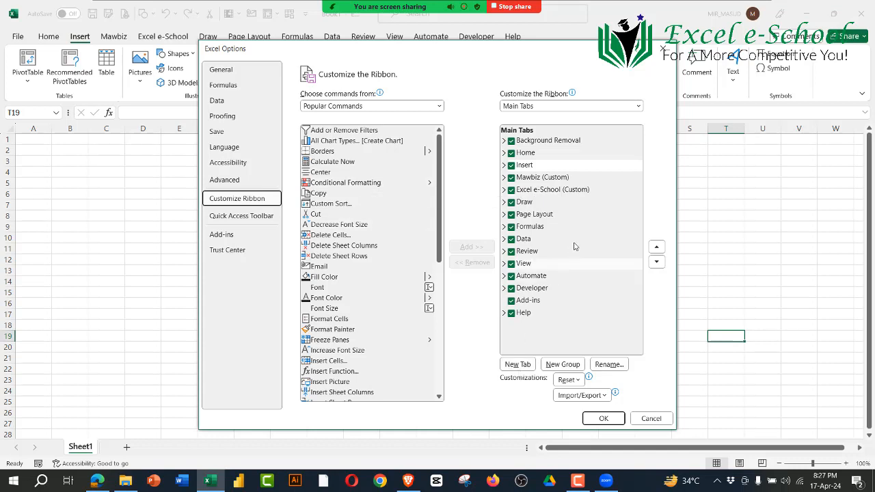
Step: Add a new custom tab after Draw in the Main Tabs list and inspect its default group
{"action": "left_click", "coordinate": [532, 203]}
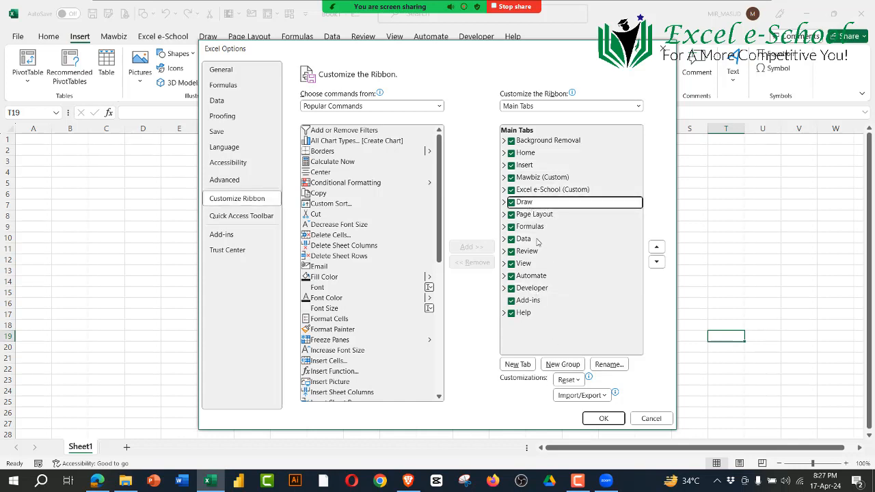
{"action": "left_click", "coordinate": [517, 364]}
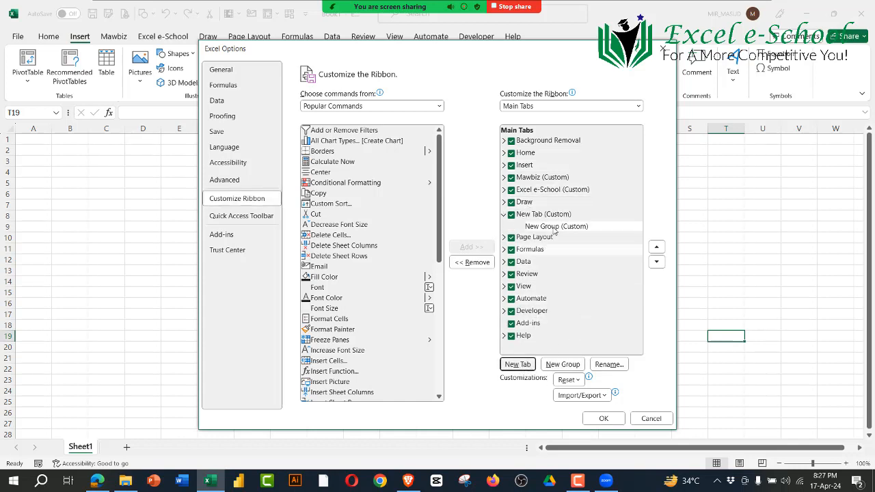
{"action": "left_click", "coordinate": [544, 216]}
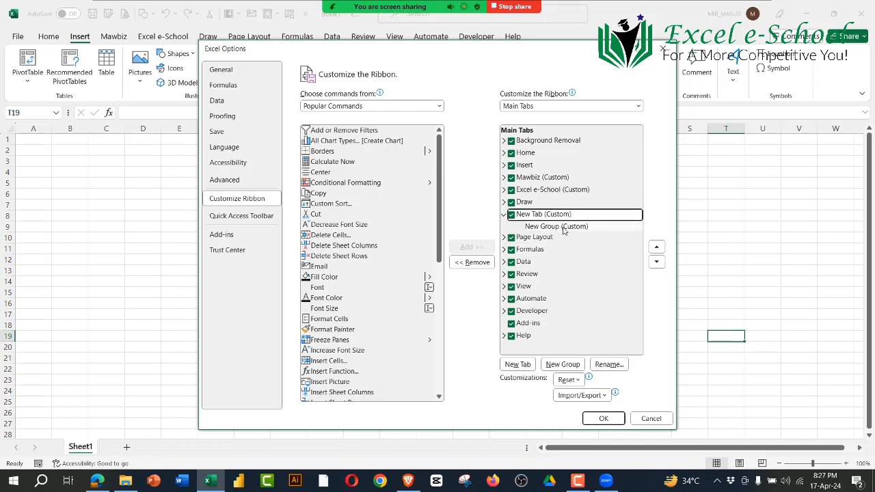
{"action": "left_click", "coordinate": [563, 228]}
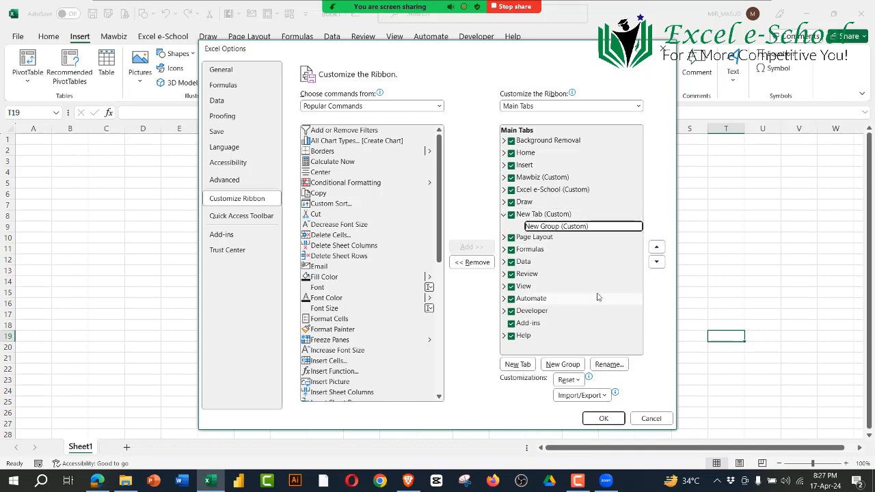
Step: Rename the new custom tab with the instructor's name in possessive form followed by "Tab"
{"action": "left_click", "coordinate": [541, 217]}
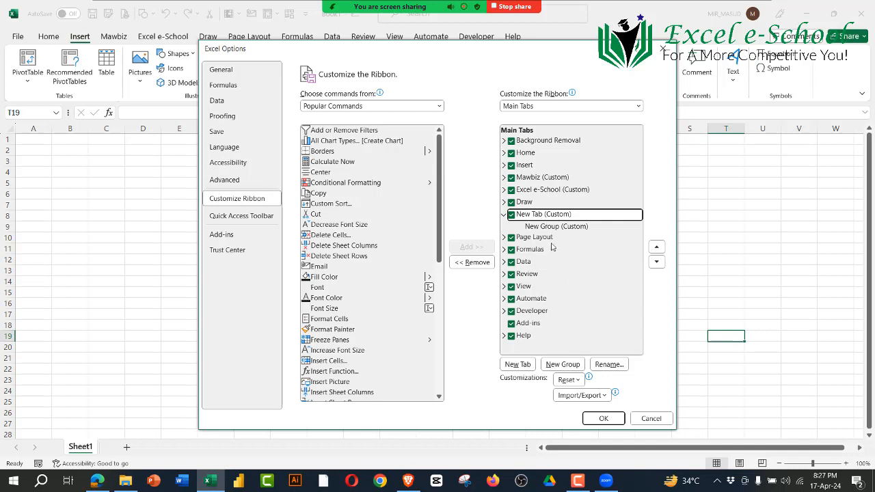
{"action": "left_click", "coordinate": [609, 364]}
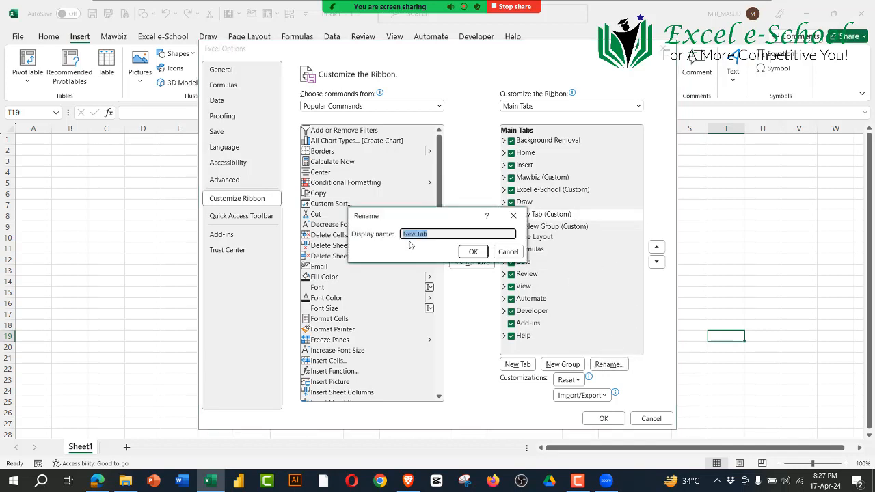
{"action": "type", "text": "Mi"}
{"action": "left_click", "coordinate": [472, 253]}
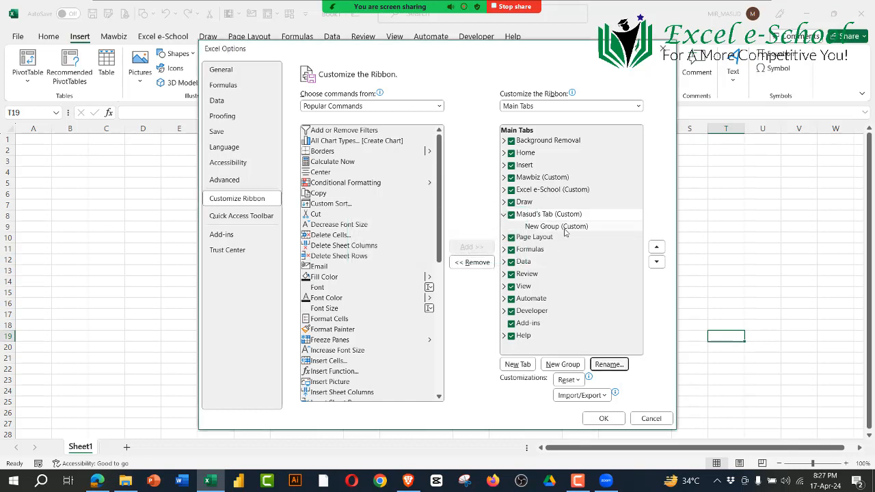
Step: Apply the ribbon customization, select cell G15 and display the new custom tab on the ribbon
{"action": "left_click", "coordinate": [565, 229]}
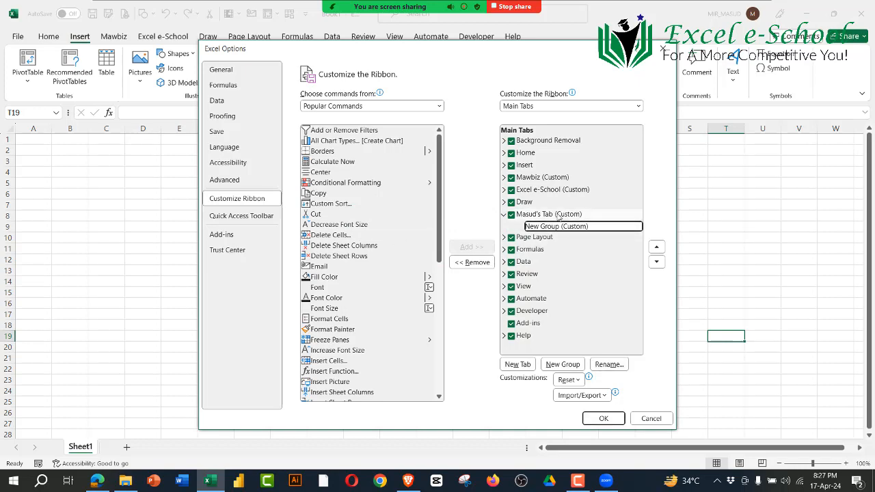
{"action": "left_click", "coordinate": [604, 419]}
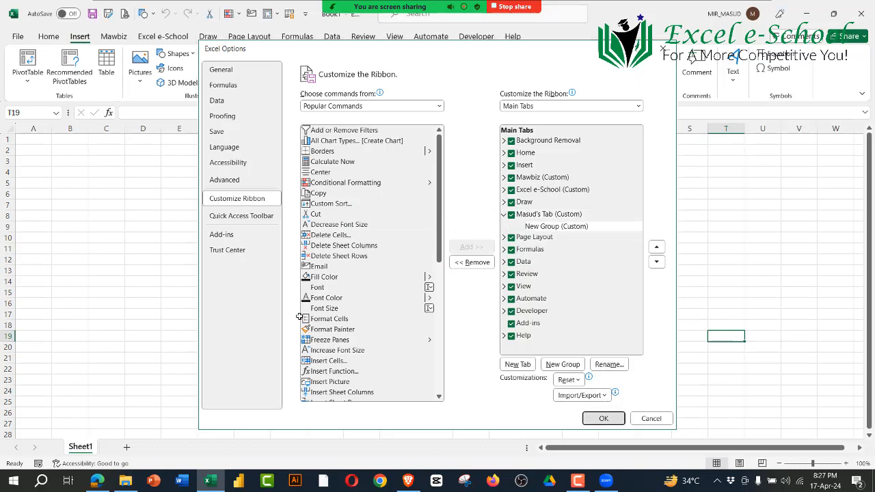
{"action": "left_click", "coordinate": [247, 295]}
{"action": "left_click", "coordinate": [253, 38]}
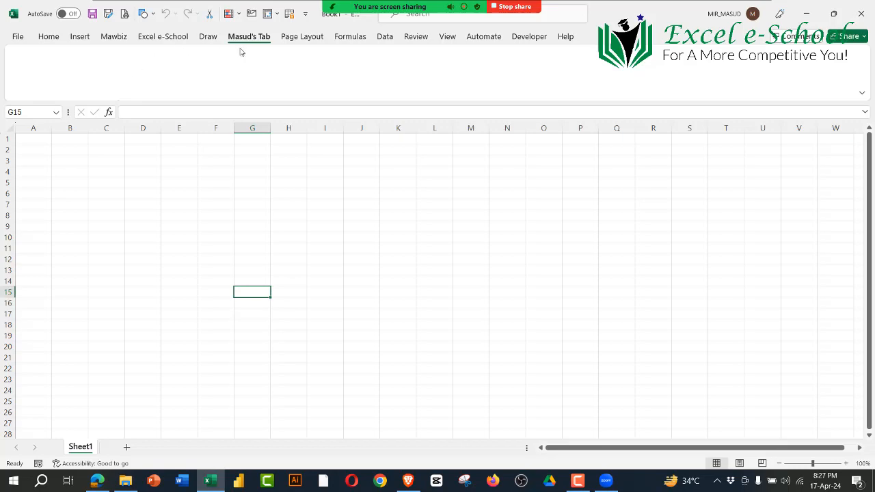
Step: Reopen the Customize the Ribbon settings, select the custom tab's group and look through the Popular Commands list
{"action": "right_click", "coordinate": [305, 40]}
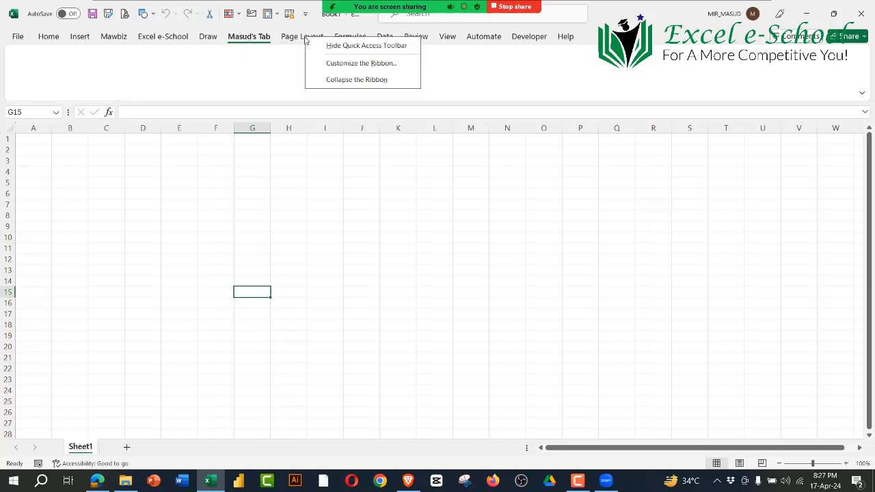
{"action": "left_click", "coordinate": [335, 63]}
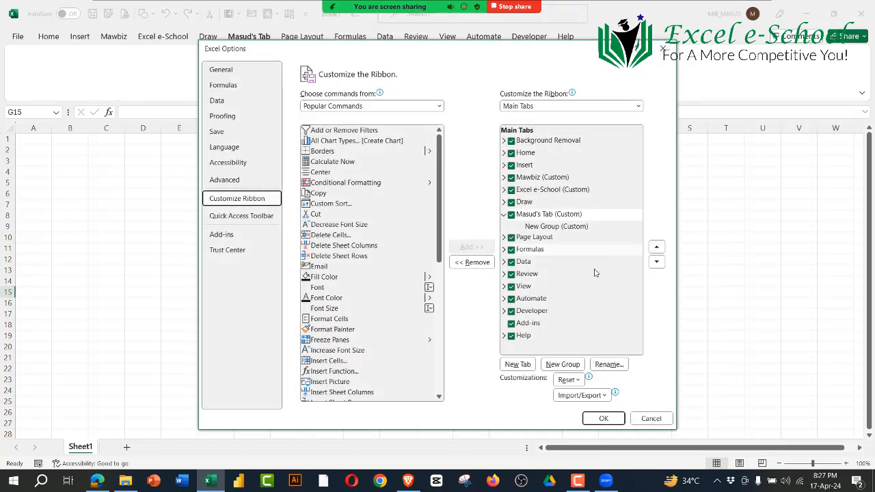
{"action": "left_click", "coordinate": [551, 216]}
{"action": "left_click", "coordinate": [555, 230]}
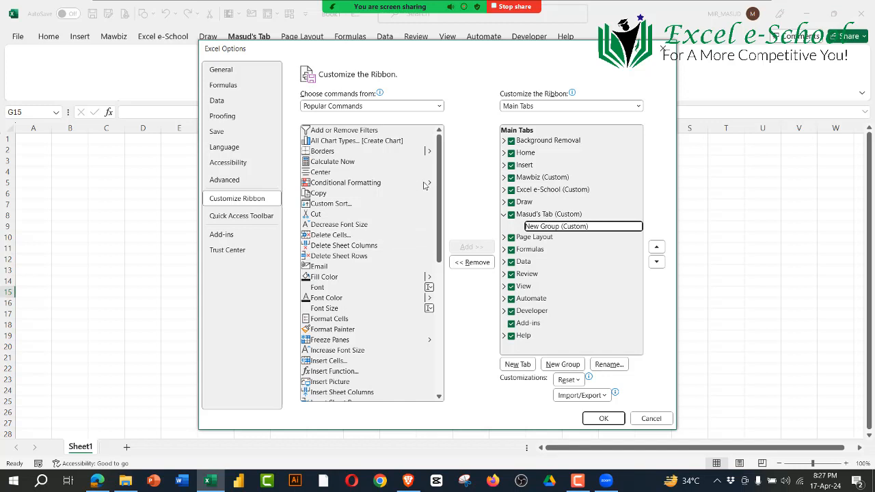
{"action": "scroll", "coordinate": [388, 244], "scroll_direction": "down", "scroll_amount": 7}
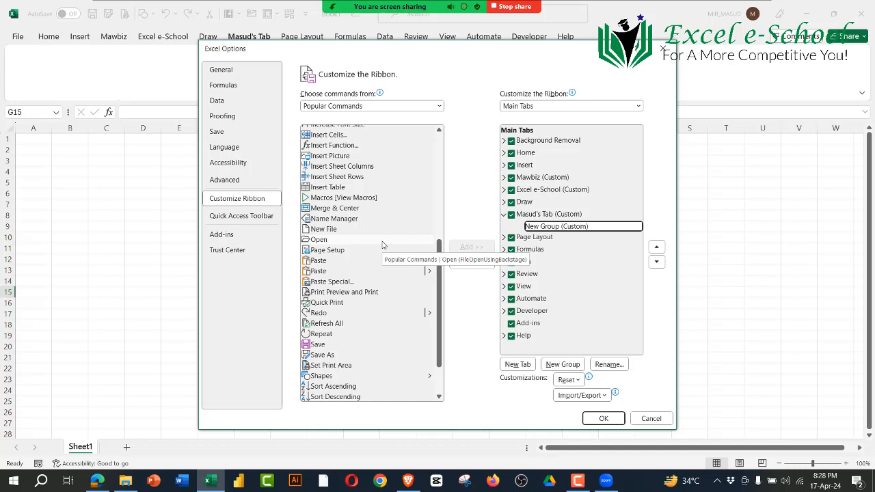
Step: Rename the new group in the instructor's custom tab to Work
{"action": "left_click", "coordinate": [553, 228]}
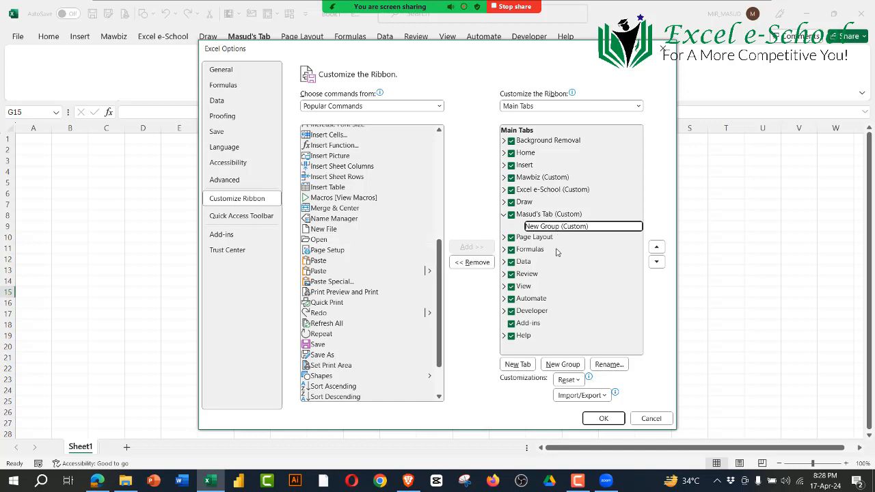
{"action": "left_click", "coordinate": [608, 364]}
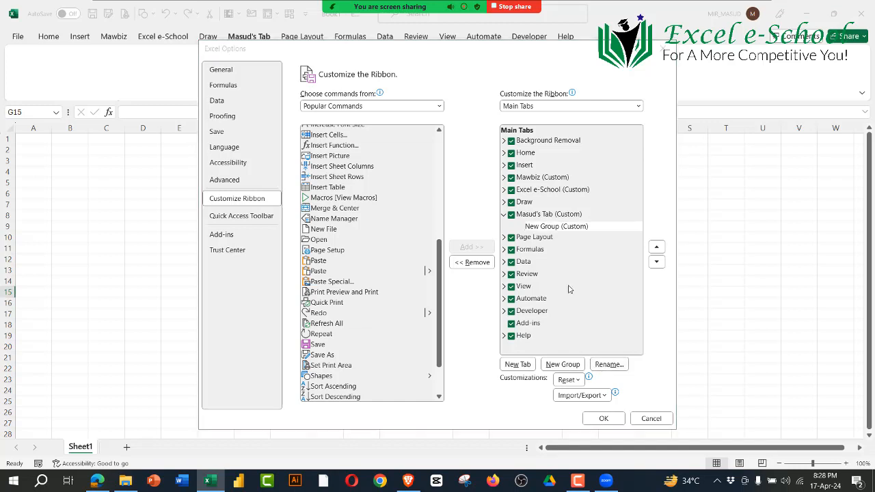
{"action": "type", "text": "Work"}
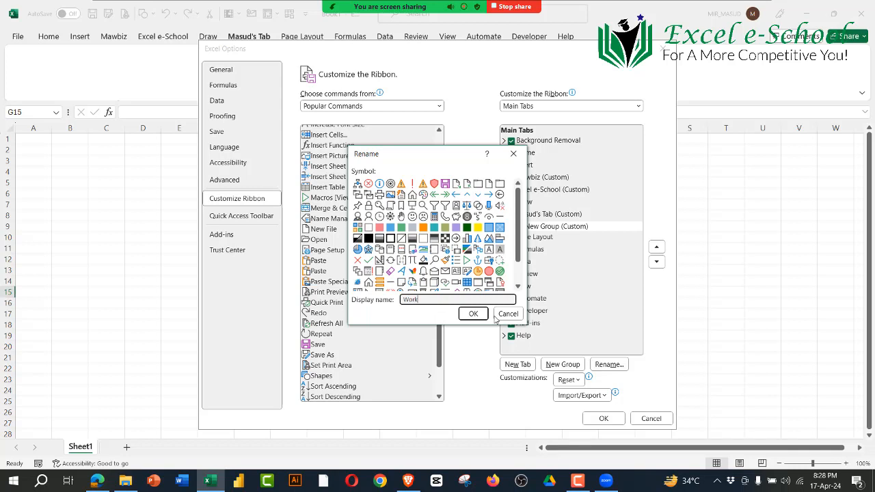
{"action": "left_click", "coordinate": [473, 314]}
Step: Add a second group to the instructor's custom tab and rename it Personal
{"action": "left_click", "coordinate": [549, 216]}
{"action": "left_click", "coordinate": [561, 365]}
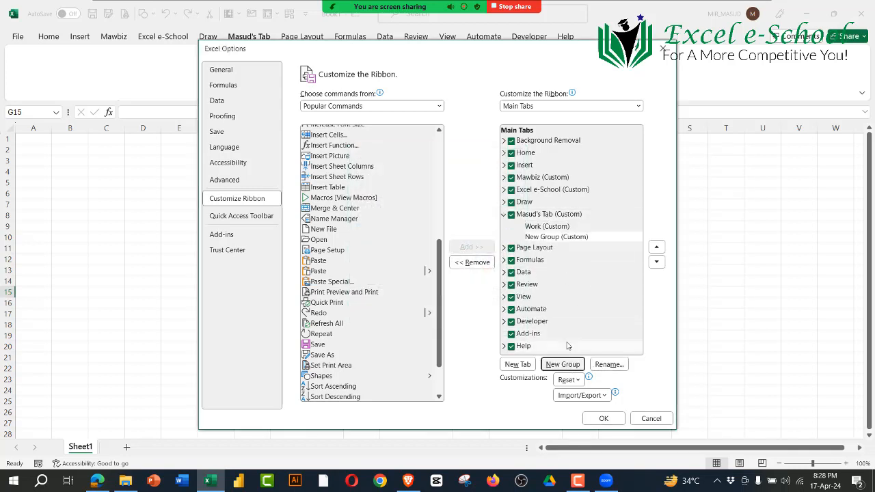
{"action": "left_click", "coordinate": [557, 238]}
{"action": "left_click", "coordinate": [614, 365]}
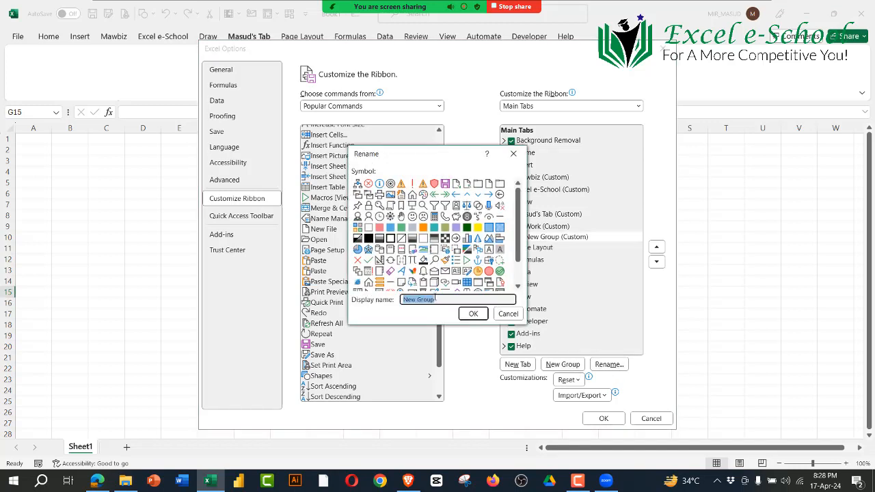
{"action": "type", "text": "Personal"}
{"action": "left_click", "coordinate": [473, 314]}
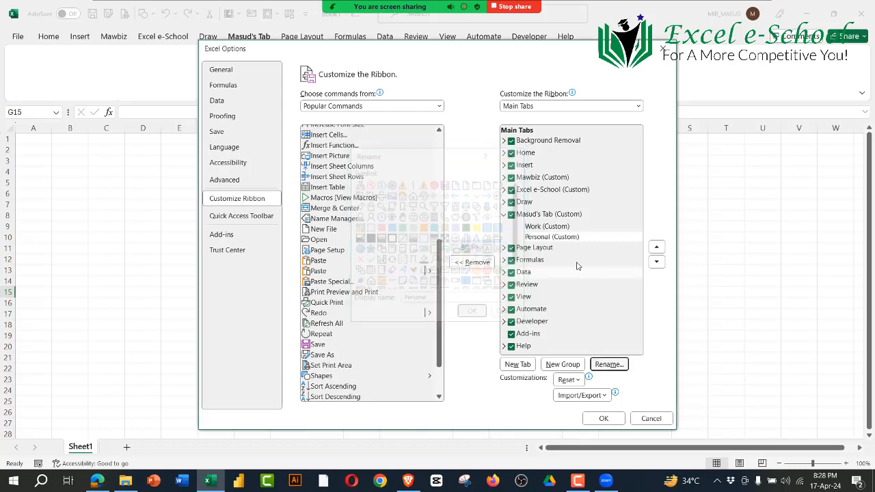
{"action": "left_click", "coordinate": [549, 215]}
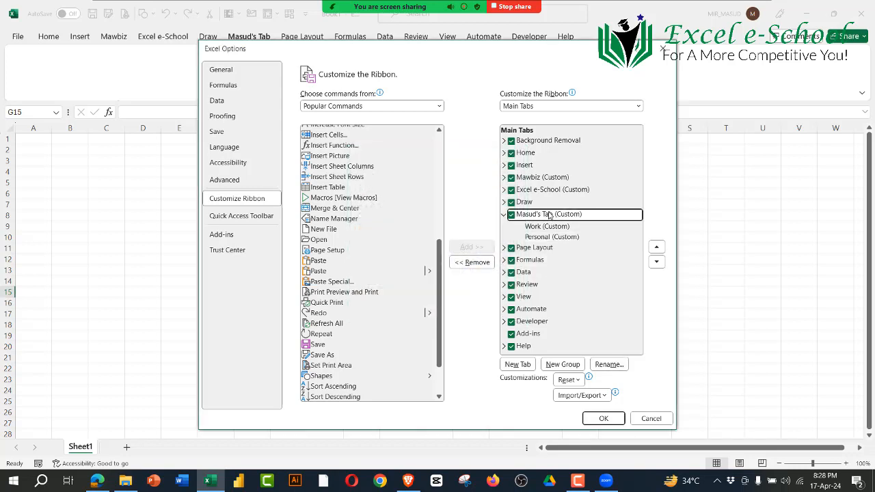
{"action": "left_click", "coordinate": [548, 227]}
{"action": "left_click", "coordinate": [548, 237]}
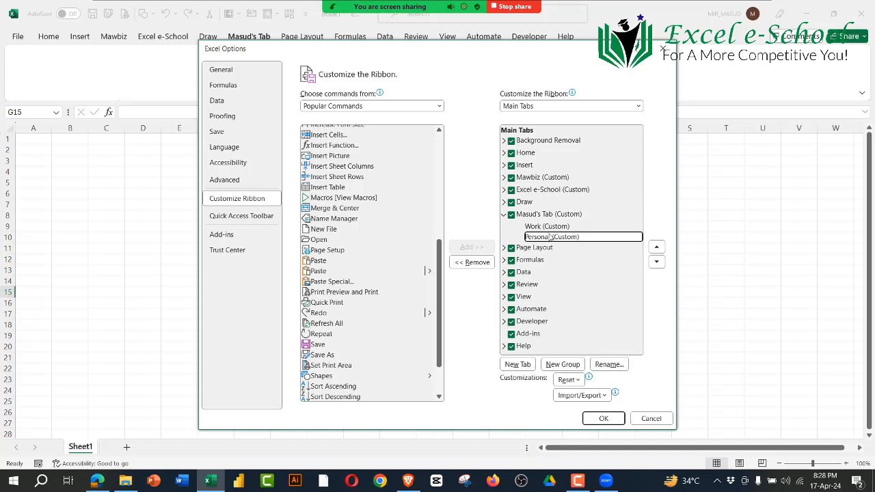
{"action": "left_click", "coordinate": [549, 215]}
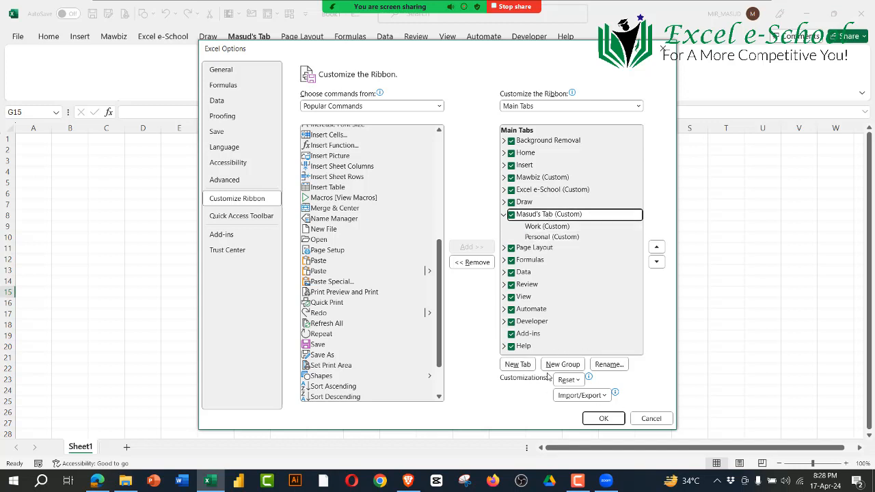
{"action": "mouse_move", "coordinate": [585, 385]}
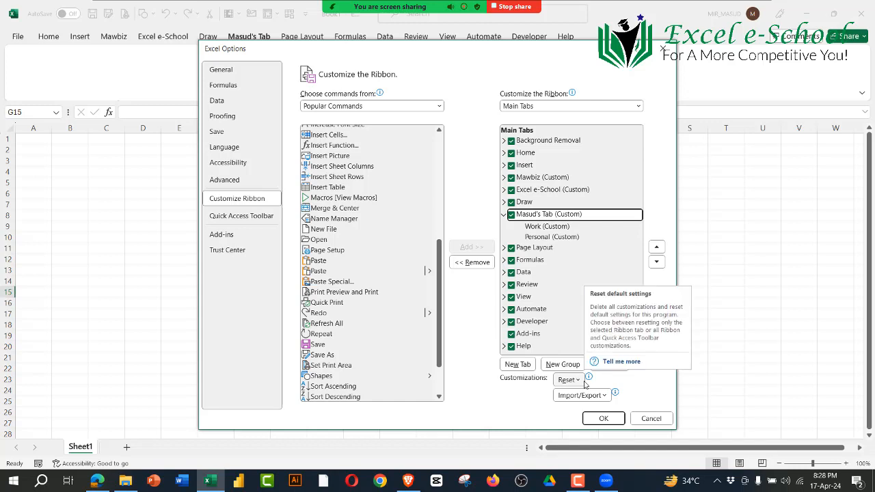
Step: Add the Fill Color, Format Painter and Insert Picture commands to the custom tab's Work group
{"action": "left_click", "coordinate": [551, 228]}
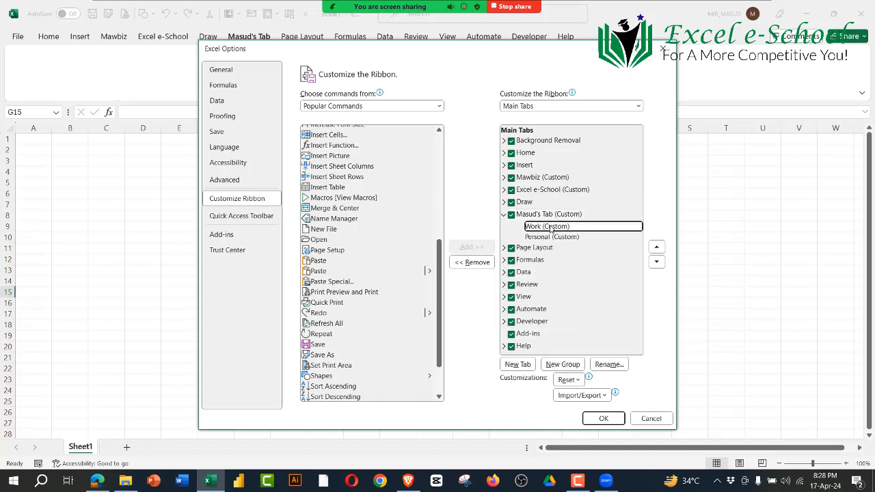
{"action": "scroll", "coordinate": [348, 228], "scroll_direction": "up", "scroll_amount": 4}
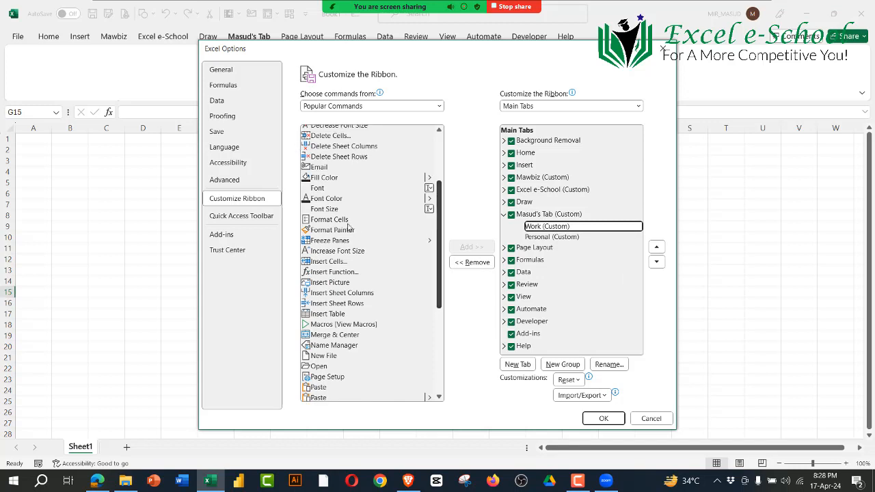
{"action": "left_click", "coordinate": [324, 179]}
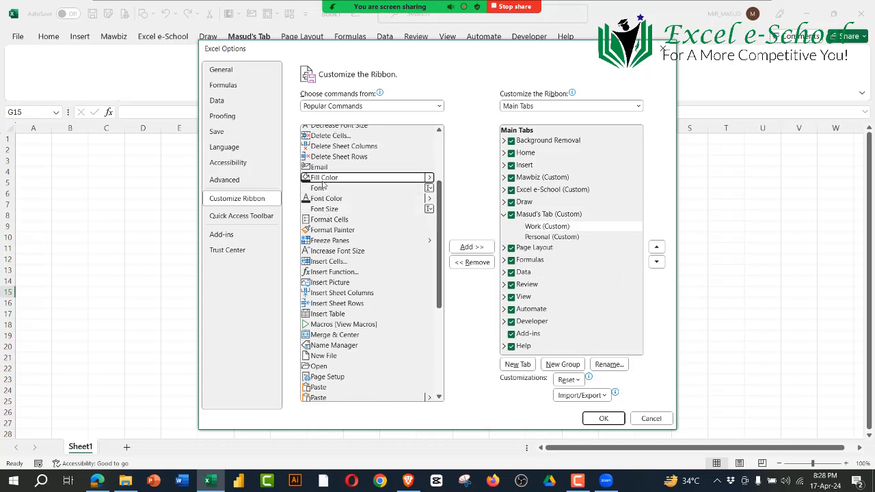
{"action": "left_click", "coordinate": [473, 247]}
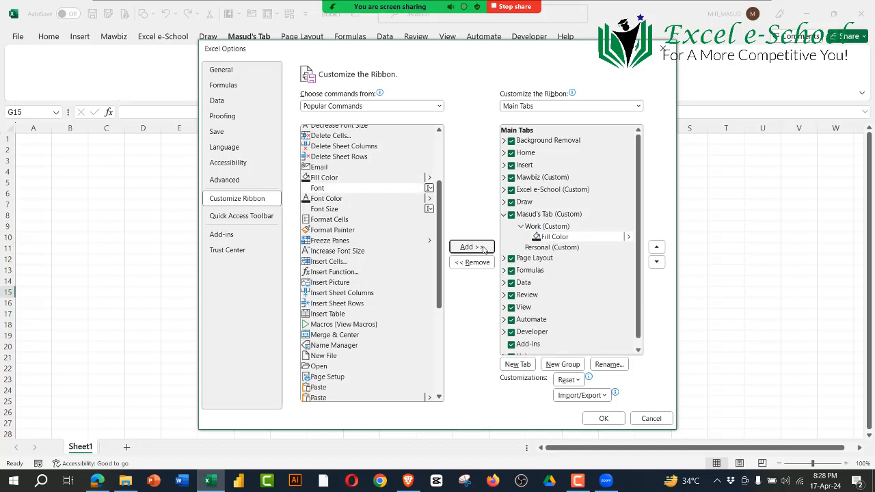
{"action": "left_click", "coordinate": [332, 230]}
{"action": "left_click", "coordinate": [470, 247]}
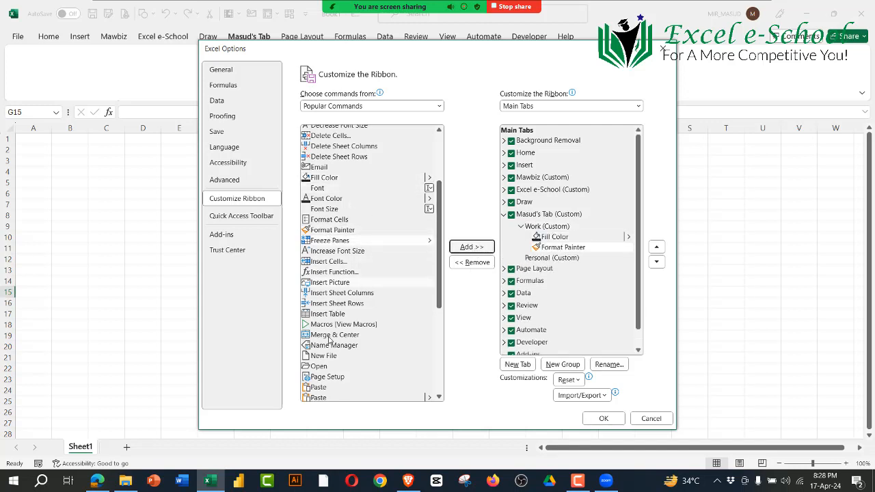
{"action": "left_click", "coordinate": [333, 283]}
{"action": "left_click", "coordinate": [479, 247]}
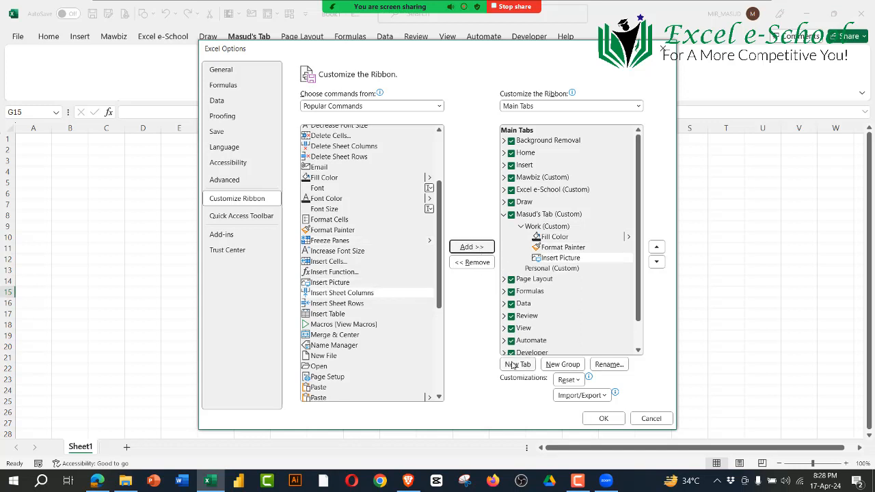
Step: Add the Insert Table, Print Preview and Print, and Shapes commands to the custom tab's Personal group
{"action": "left_click", "coordinate": [557, 269]}
{"action": "scroll", "coordinate": [349, 294], "scroll_direction": "down", "scroll_amount": 3}
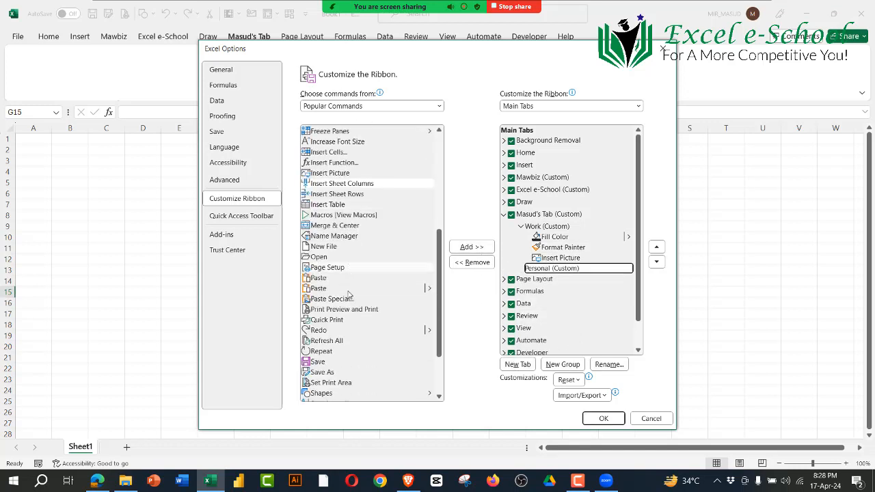
{"action": "left_click", "coordinate": [332, 205]}
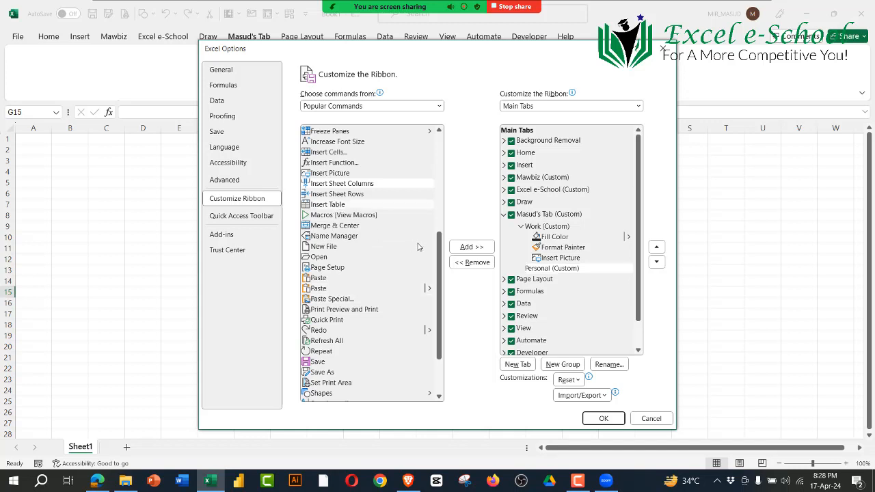
{"action": "left_click", "coordinate": [479, 248]}
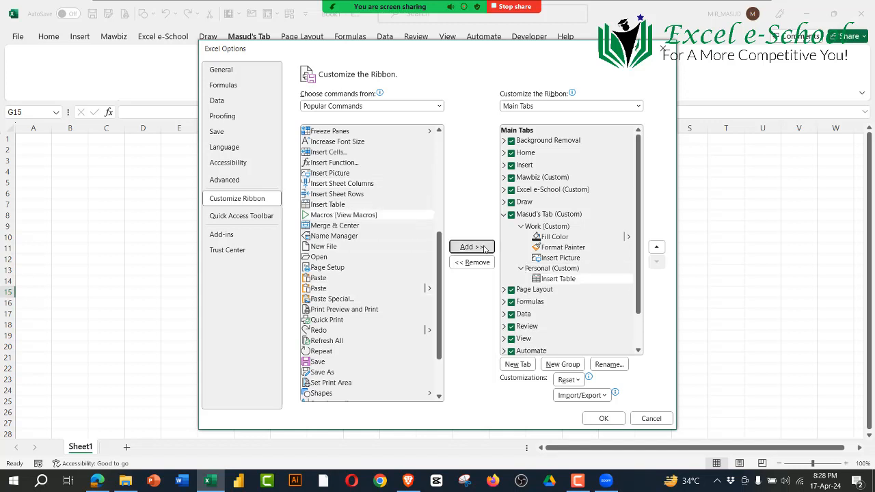
{"action": "left_click", "coordinate": [335, 313]}
{"action": "left_click", "coordinate": [471, 247]}
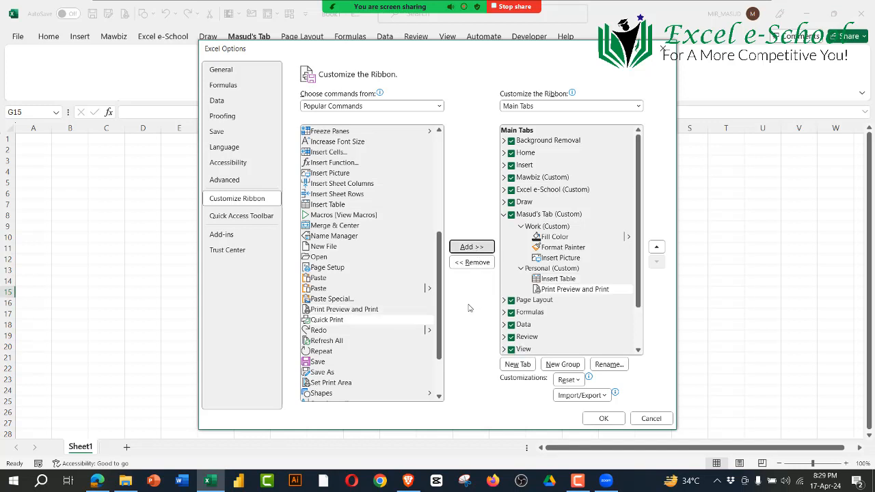
{"action": "scroll", "coordinate": [355, 321], "scroll_direction": "down", "scroll_amount": 2}
{"action": "left_click", "coordinate": [331, 323]}
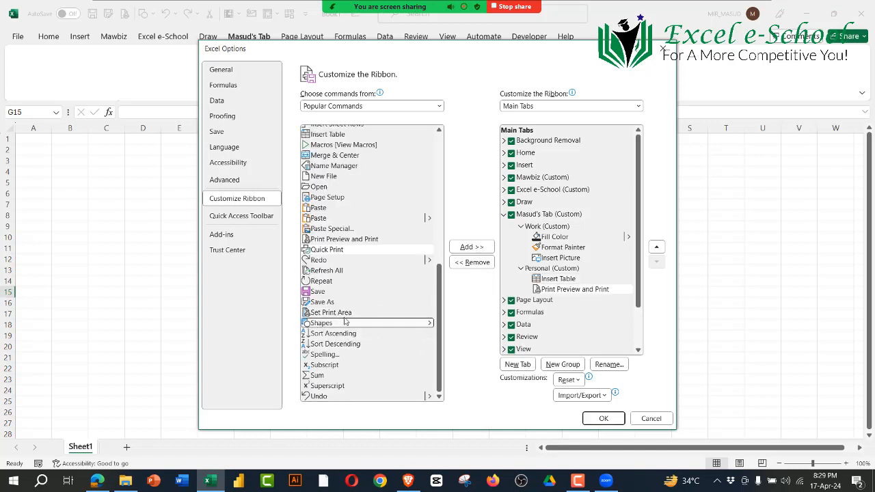
{"action": "left_click", "coordinate": [479, 247]}
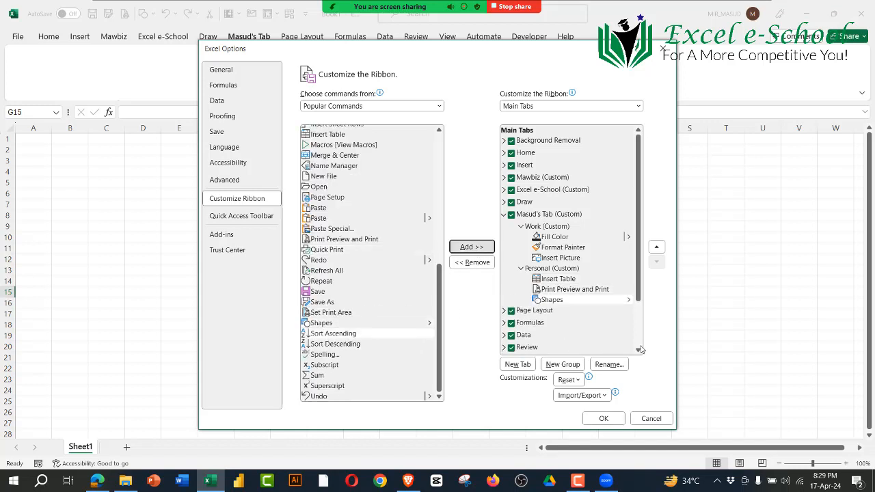
{"action": "left_click", "coordinate": [547, 227]}
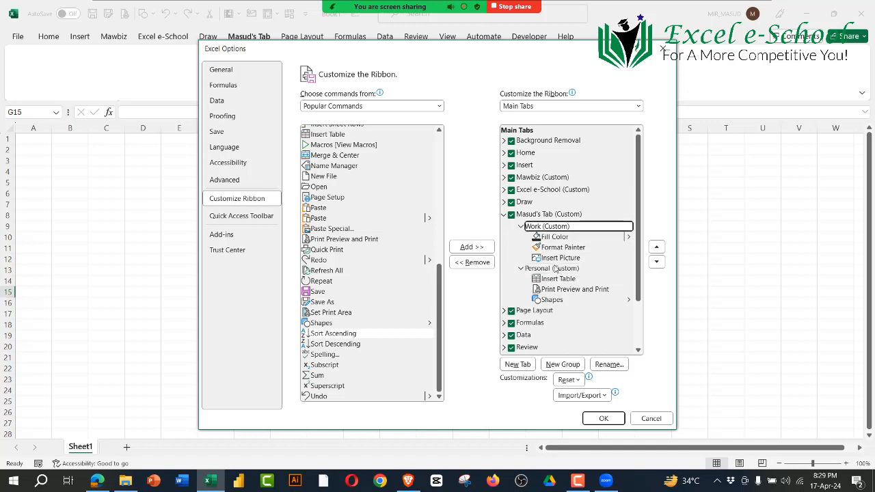
{"action": "left_click", "coordinate": [554, 269]}
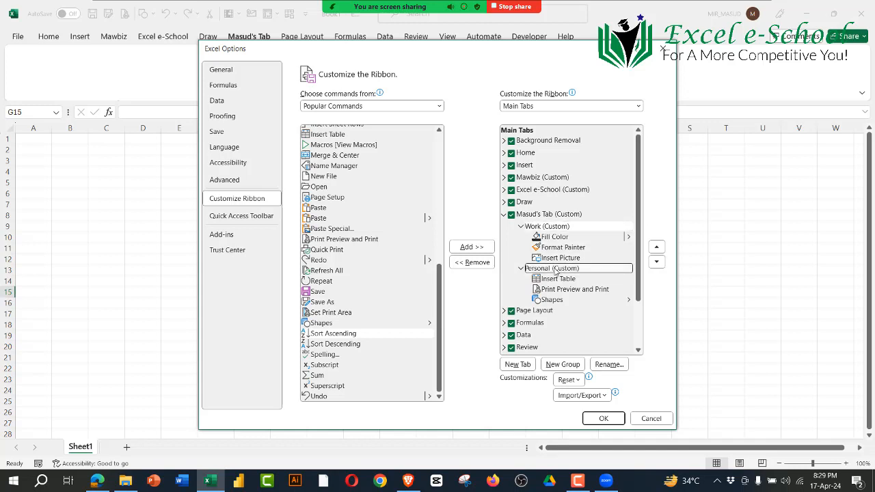
{"action": "left_click", "coordinate": [554, 230]}
{"action": "scroll", "coordinate": [331, 218], "scroll_direction": "up", "scroll_amount": 8}
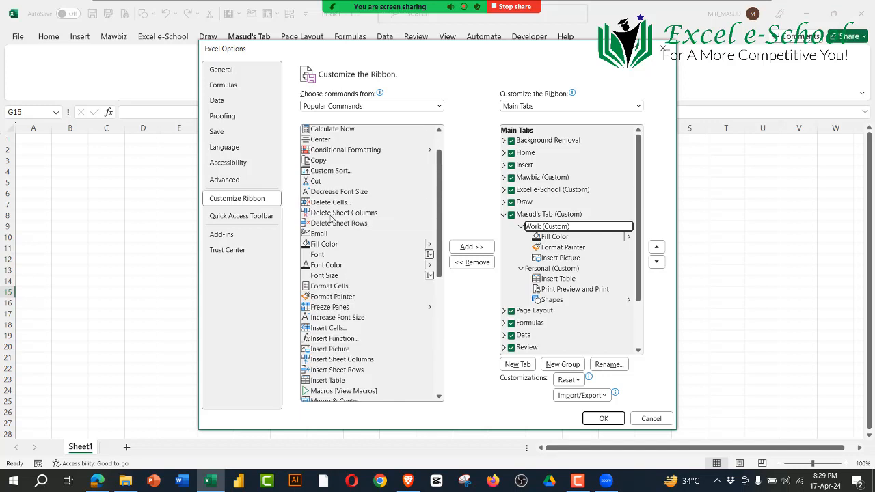
{"action": "scroll", "coordinate": [331, 219], "scroll_direction": "up", "scroll_amount": 1}
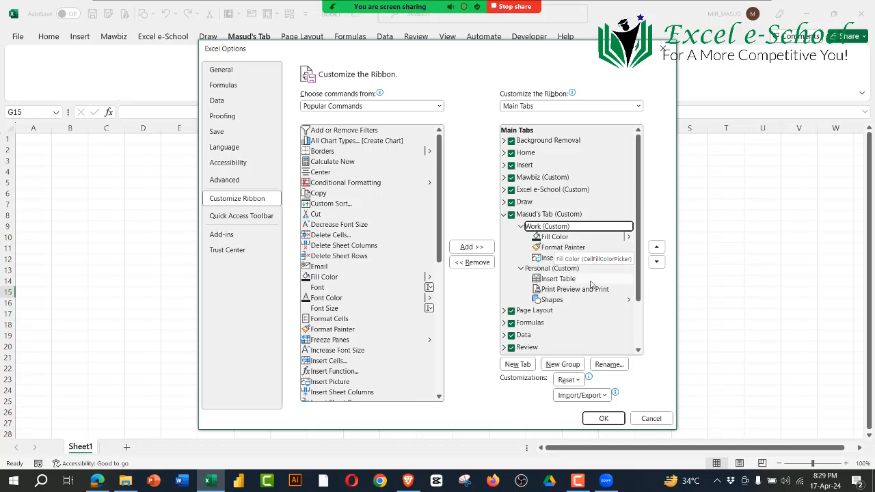
{"action": "left_click", "coordinate": [556, 269]}
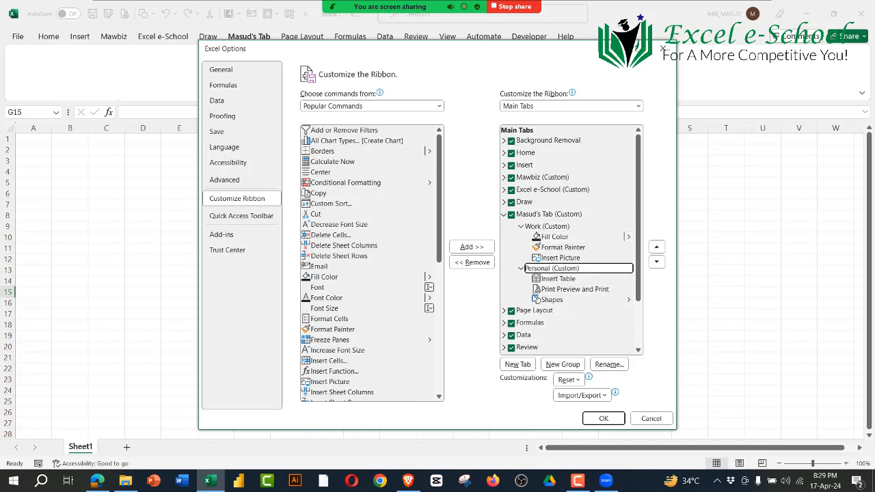
Step: Apply the ribbon customization, check the Format Painter command's description on the custom tab and select cell H9
{"action": "left_click", "coordinate": [603, 418]}
{"action": "left_click", "coordinate": [491, 334]}
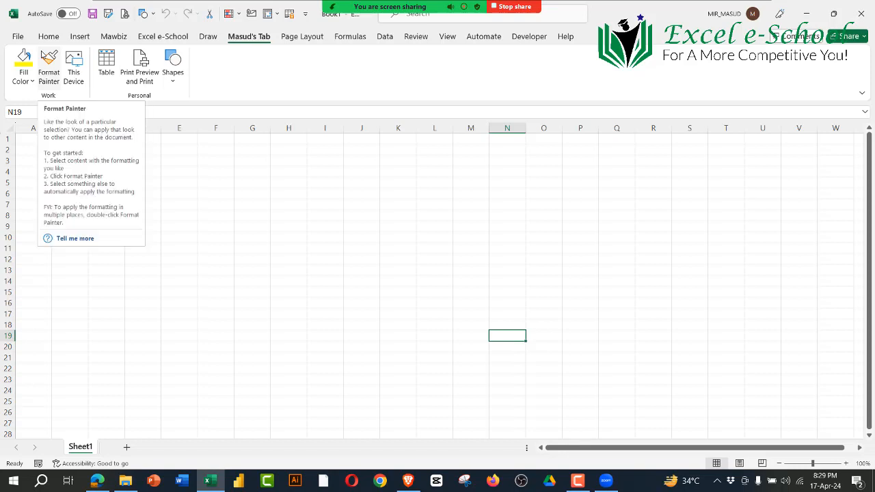
{"action": "left_click", "coordinate": [296, 221]}
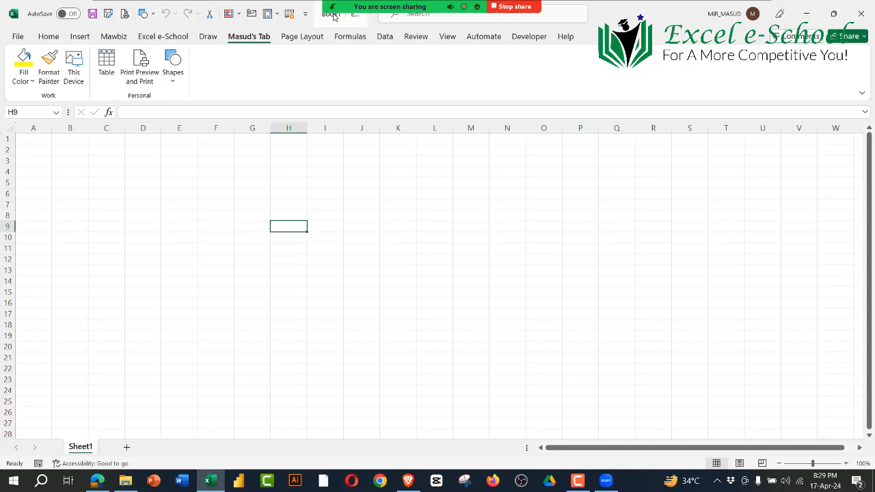
Step: Select cell L17 and hide Zoom's floating meeting controls
{"action": "left_click", "coordinate": [451, 317]}
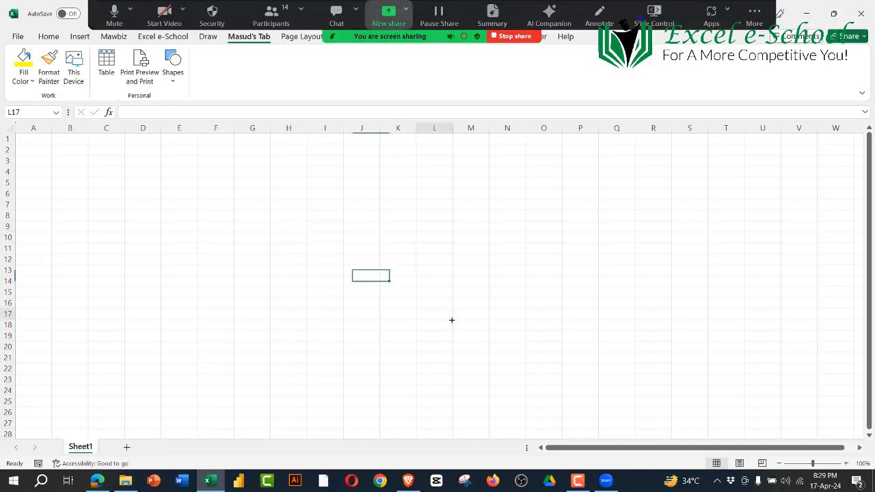
{"action": "left_click", "coordinate": [755, 14]}
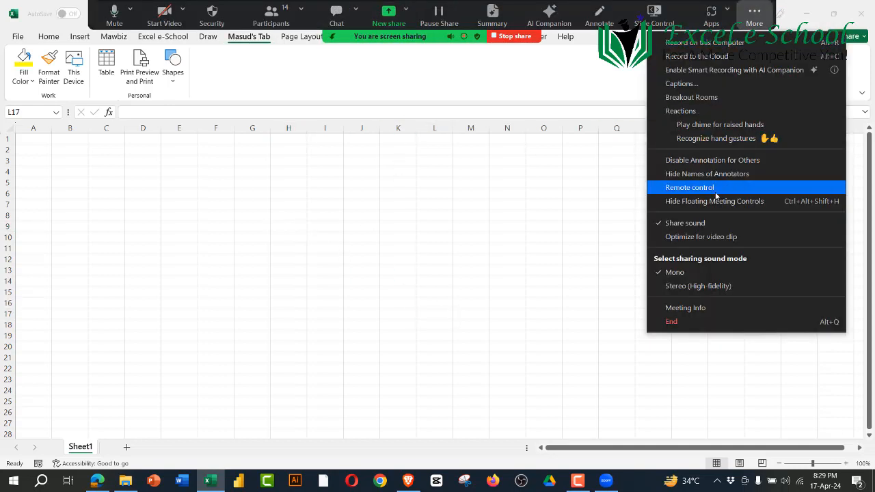
{"action": "left_click", "coordinate": [699, 201]}
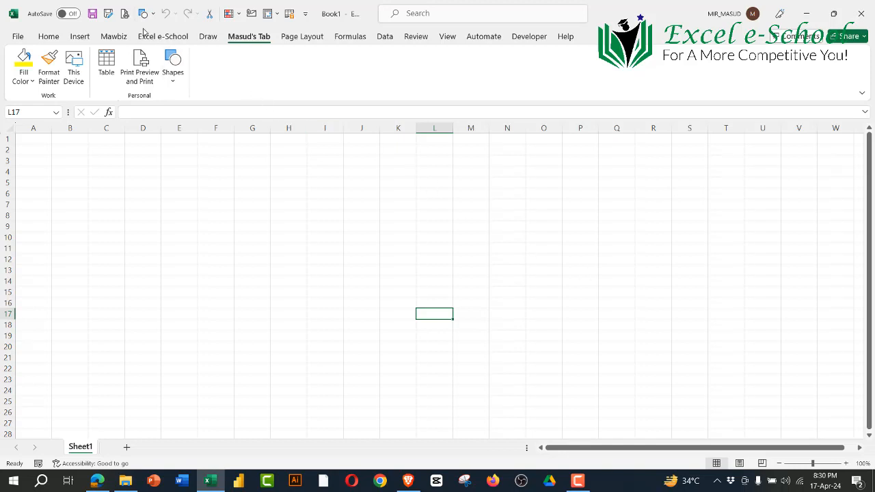
Step: Browse the Mawbiz, Excel e-School and Draw tabs, return to the instructor's custom tab and view the Quick Access Toolbar customization options
{"action": "left_click", "coordinate": [118, 37]}
{"action": "left_click", "coordinate": [163, 36]}
{"action": "left_click", "coordinate": [211, 39]}
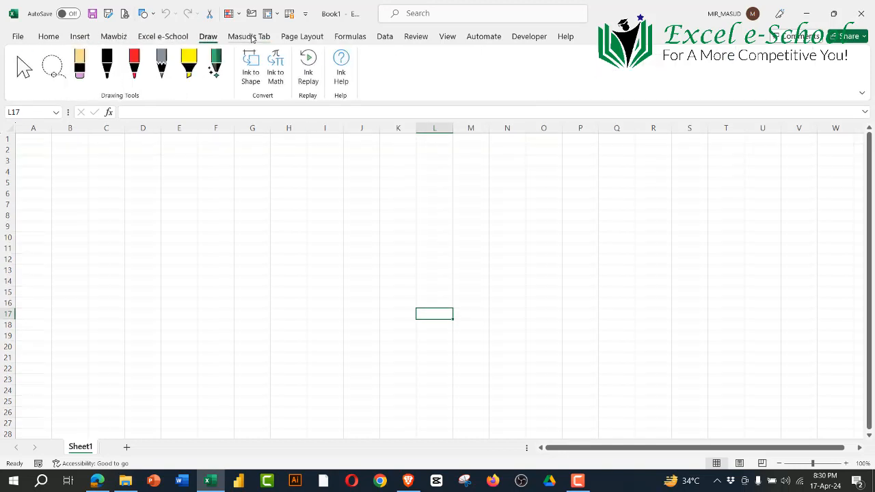
{"action": "left_click", "coordinate": [252, 37]}
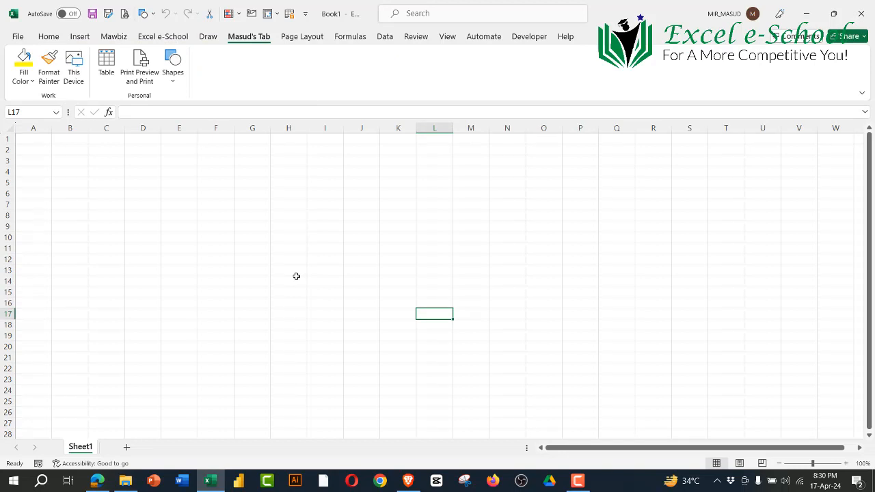
{"action": "left_click", "coordinate": [305, 13]}
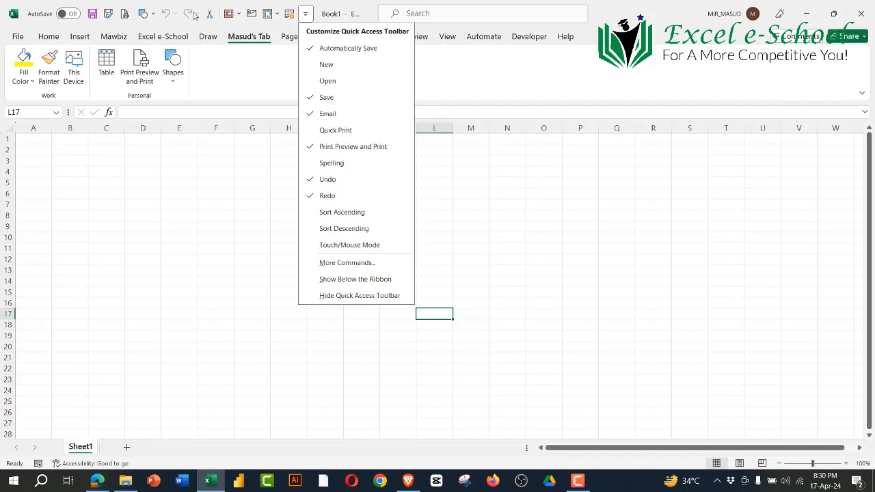
{"action": "left_click", "coordinate": [234, 220]}
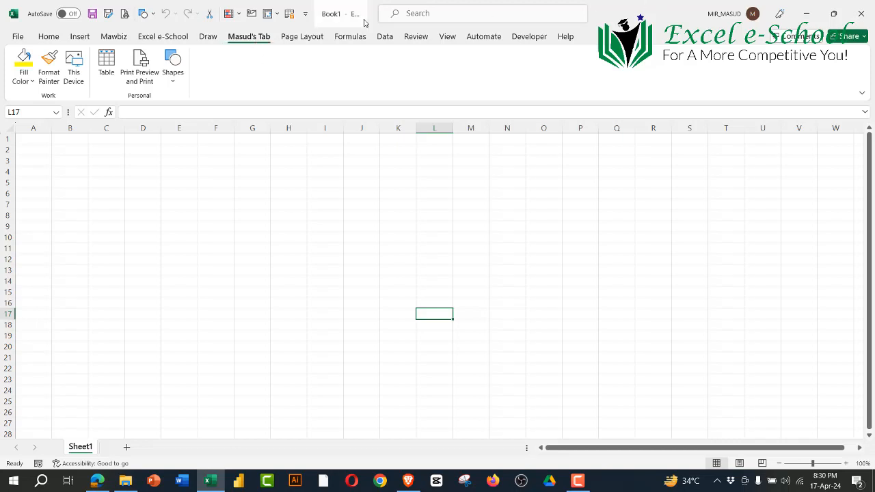
Step: Open the Zoom meeting's participants list over the worksheet
{"action": "mouse_move", "coordinate": [364, 8]}
{"action": "left_click", "coordinate": [274, 10]}
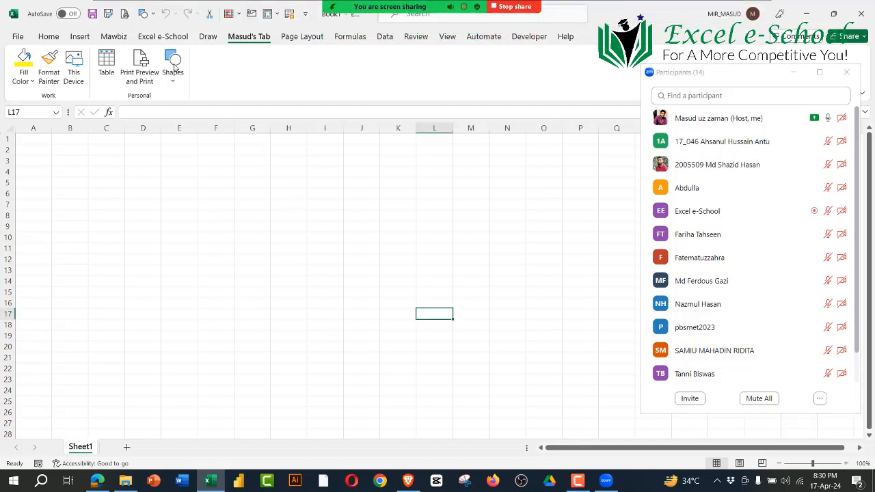
Step: View the ribbon customization options for the instructor's custom tab, dismiss them and select cell M11
{"action": "right_click", "coordinate": [235, 41]}
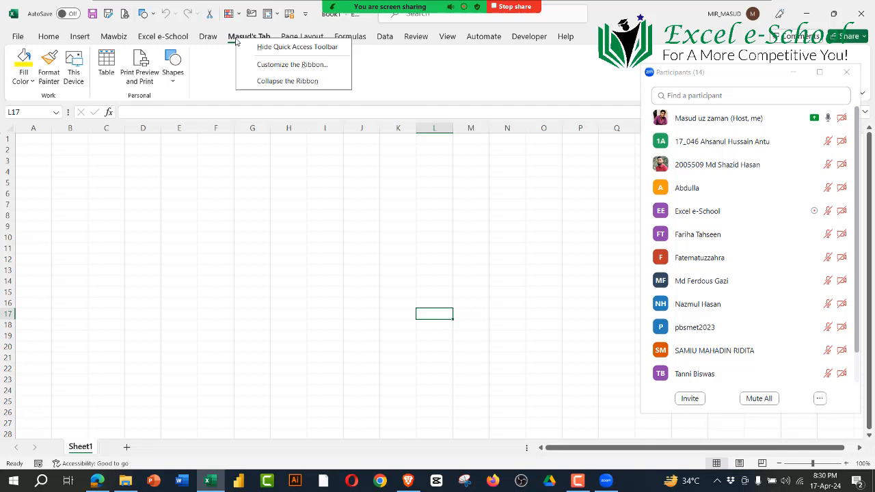
{"action": "left_click", "coordinate": [299, 190]}
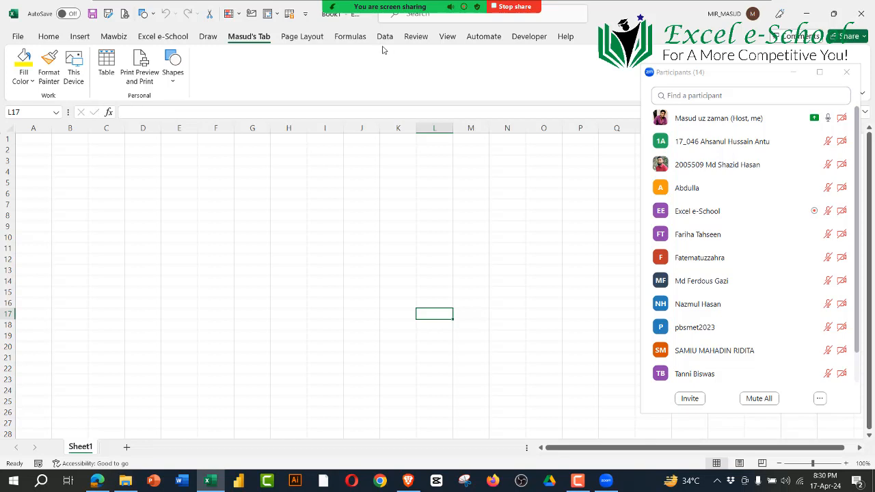
{"action": "left_click", "coordinate": [475, 246]}
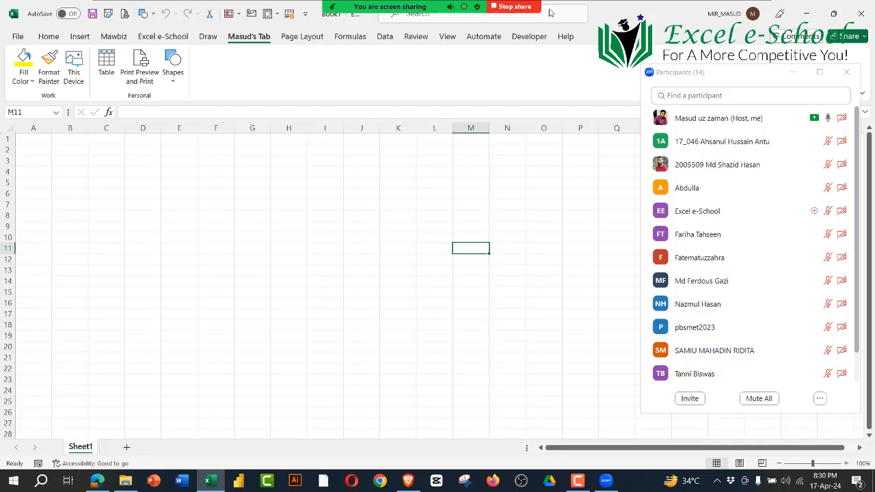
Step: Hide Zoom's floating meeting controls while keeping the participants list over the worksheet
{"action": "mouse_move", "coordinate": [517, 12]}
{"action": "left_click", "coordinate": [755, 10]}
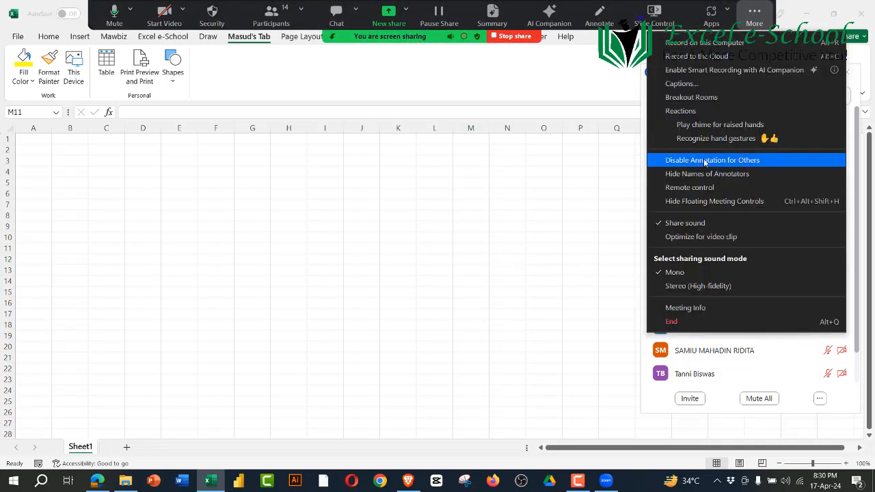
{"action": "left_click", "coordinate": [715, 204]}
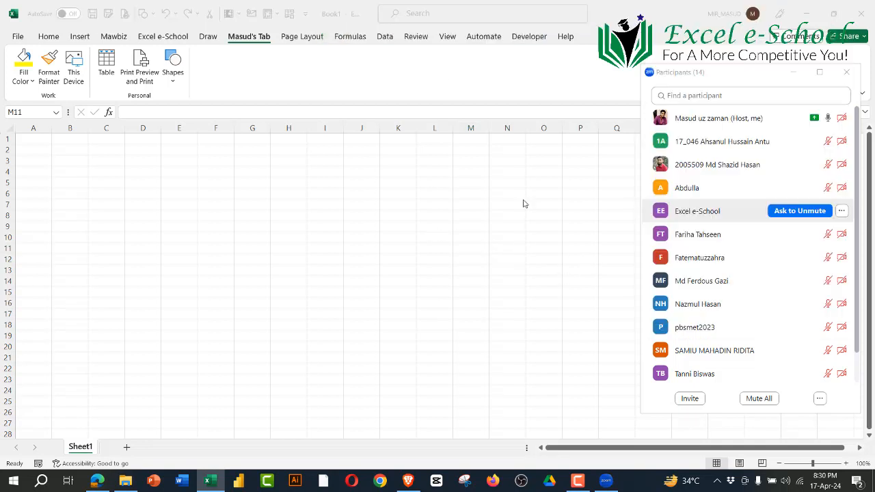
Step: View the Quick Access Toolbar customization options, and browse the Page Layout, Home, Mawbiz, Excel e-School and Draw tabs before returning to the instructor's custom tab
{"action": "left_click", "coordinate": [306, 13]}
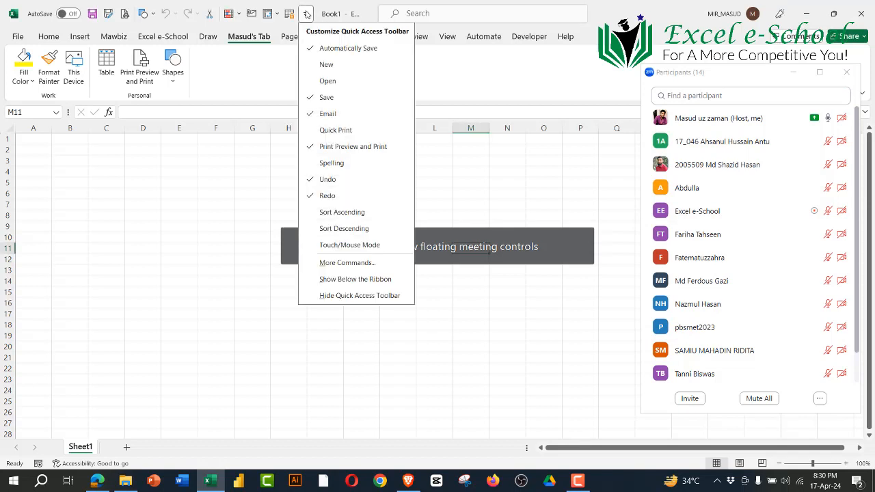
{"action": "left_click", "coordinate": [186, 244]}
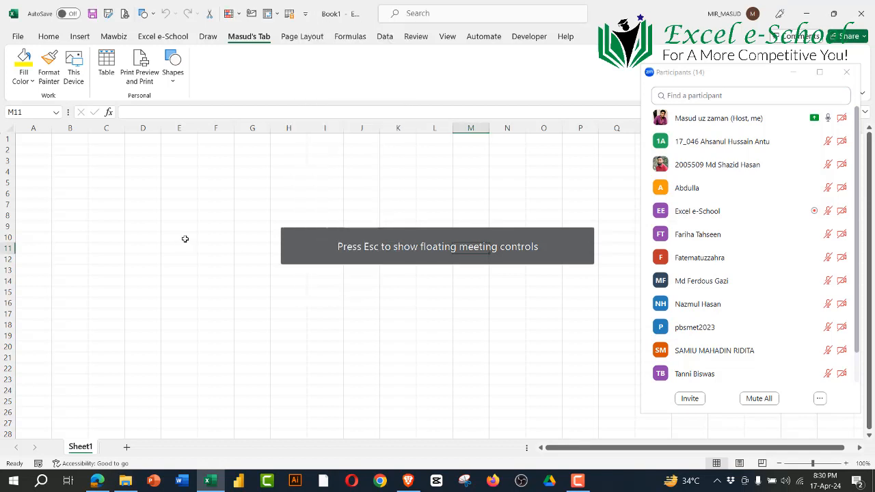
{"action": "left_click", "coordinate": [301, 36]}
{"action": "left_click", "coordinate": [49, 36]}
{"action": "left_click", "coordinate": [112, 38]}
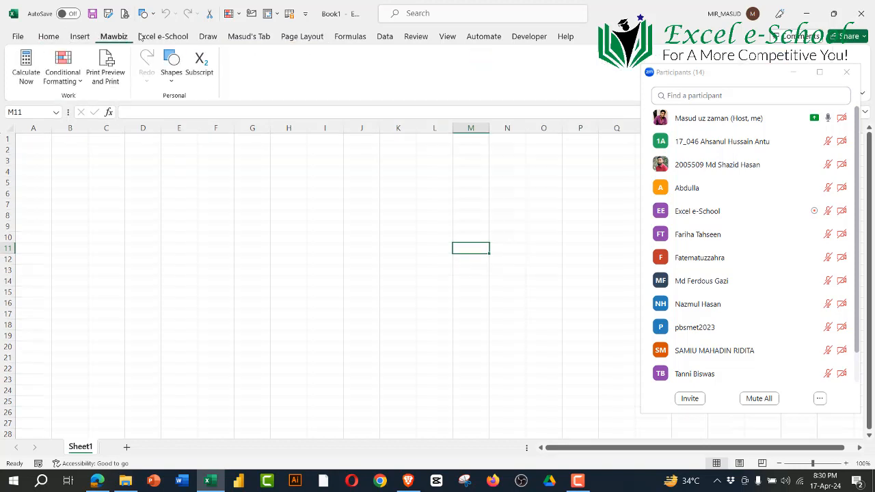
{"action": "left_click", "coordinate": [164, 37]}
{"action": "left_click", "coordinate": [212, 38]}
{"action": "left_click", "coordinate": [265, 39]}
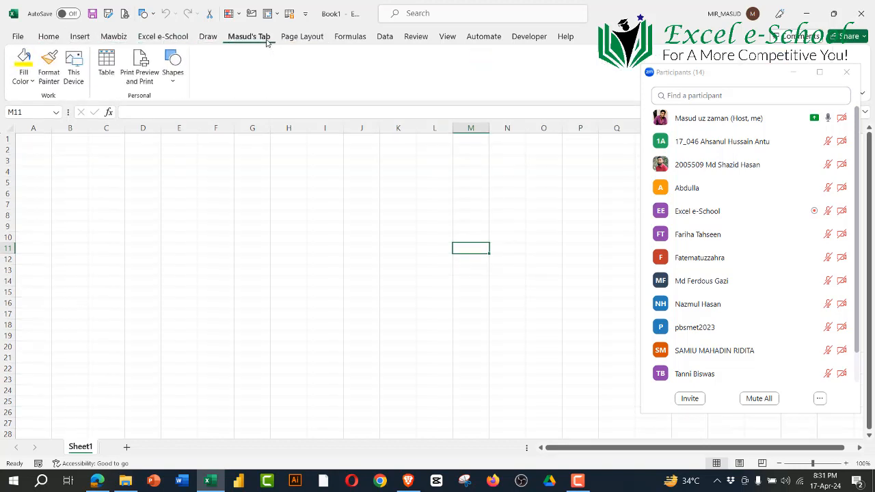
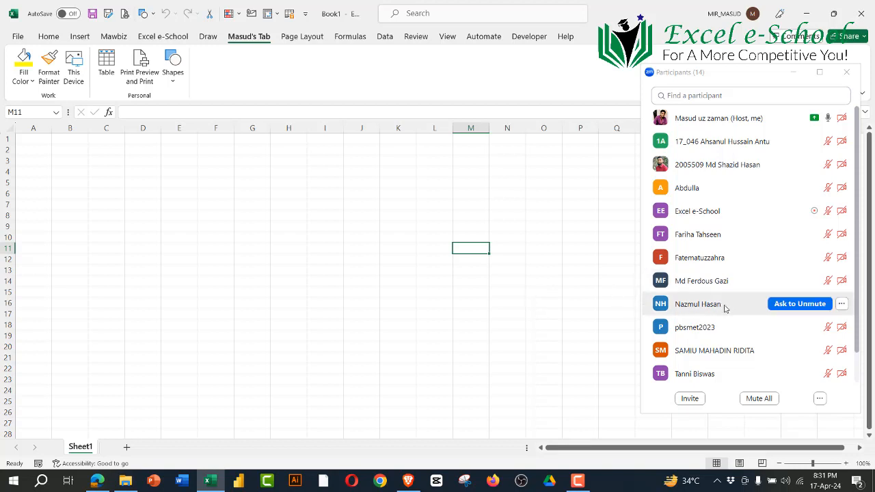
Step: Ask a muted participant in the Zoom participants list to unmute, and return to the worksheet
{"action": "left_click", "coordinate": [790, 305]}
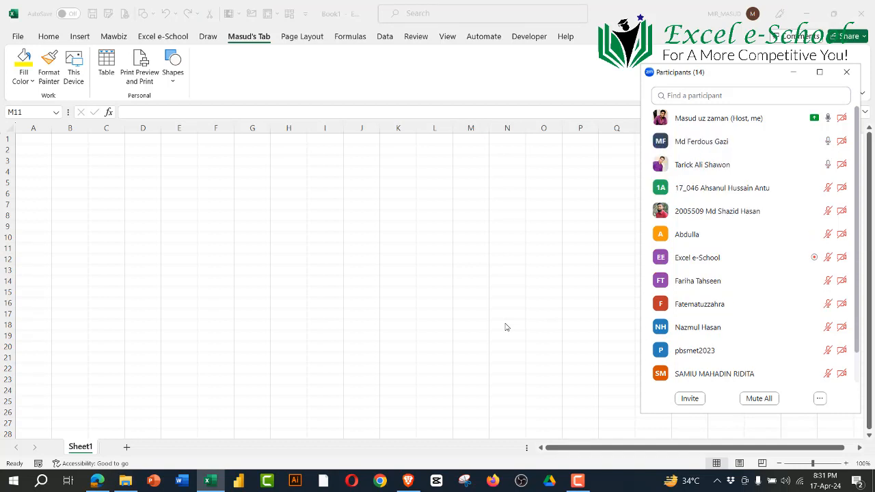
{"action": "left_click", "coordinate": [205, 202]}
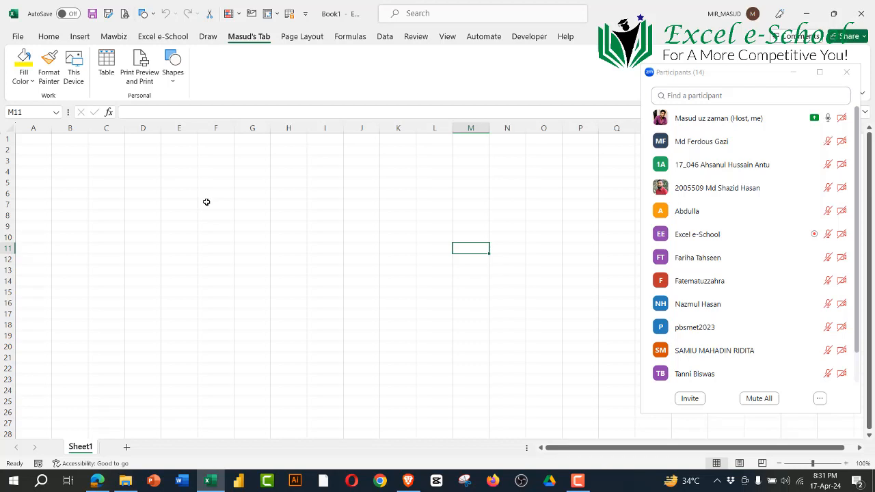
Step: View the Quick Access Toolbar customization options, dismiss them and minimize the Zoom participants list
{"action": "left_click", "coordinate": [304, 15]}
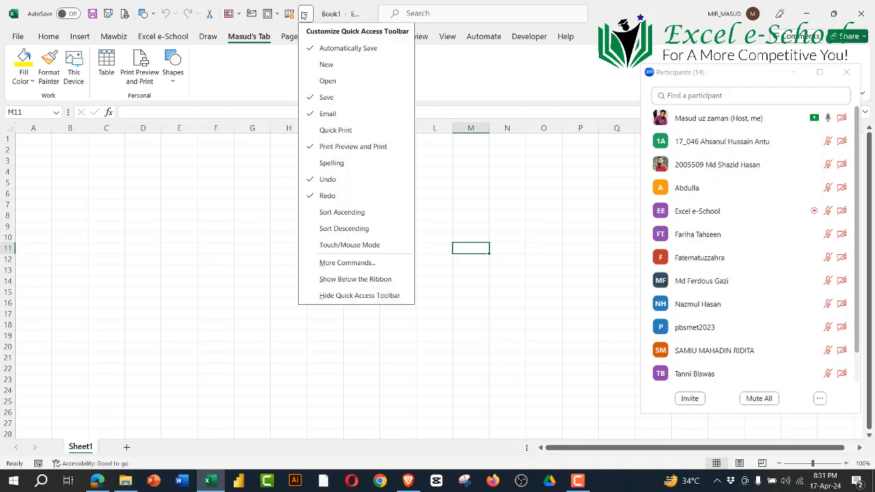
{"action": "key", "text": "Escape"}
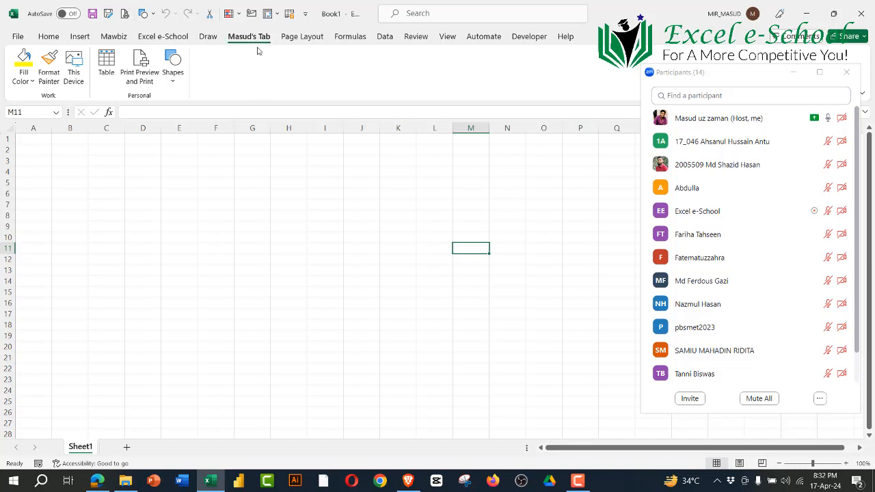
{"action": "left_click", "coordinate": [307, 14]}
{"action": "left_click", "coordinate": [264, 36]}
{"action": "left_click", "coordinate": [794, 72]}
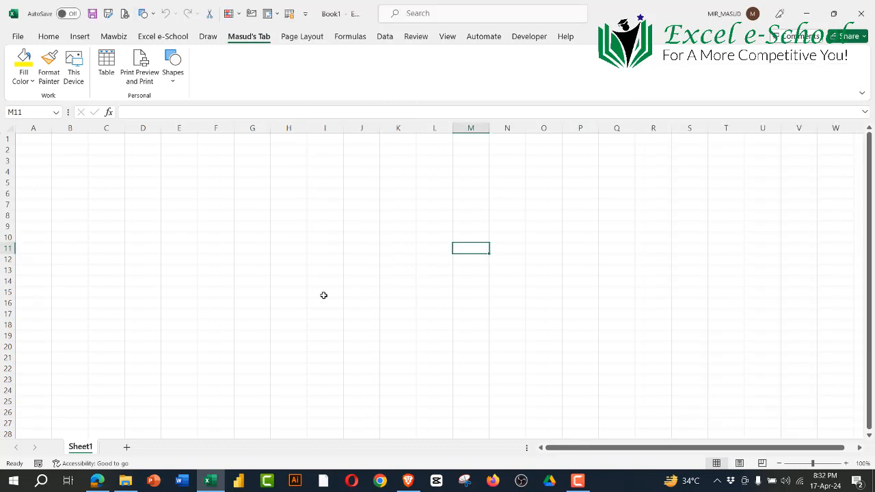
Step: Select single cells around the worksheet, including F13, D3, L5 and H10, to check each address in the Name Box
{"action": "left_click", "coordinate": [216, 268]}
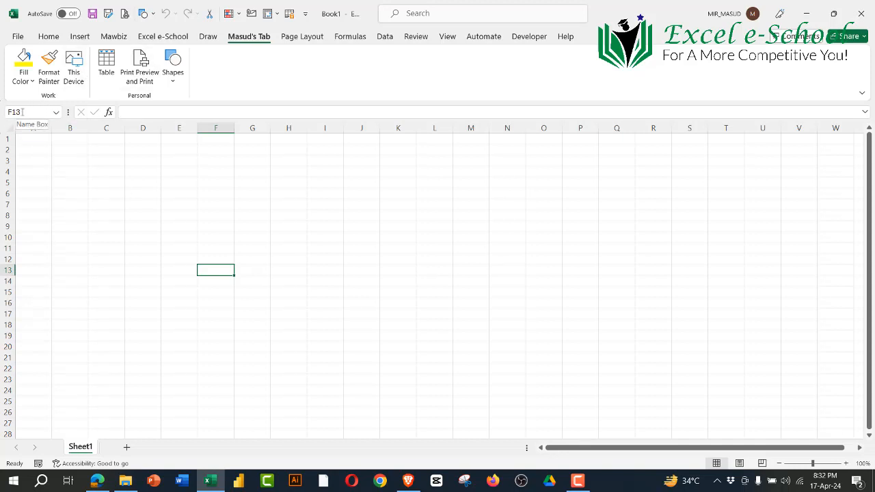
{"action": "left_click", "coordinate": [127, 163]}
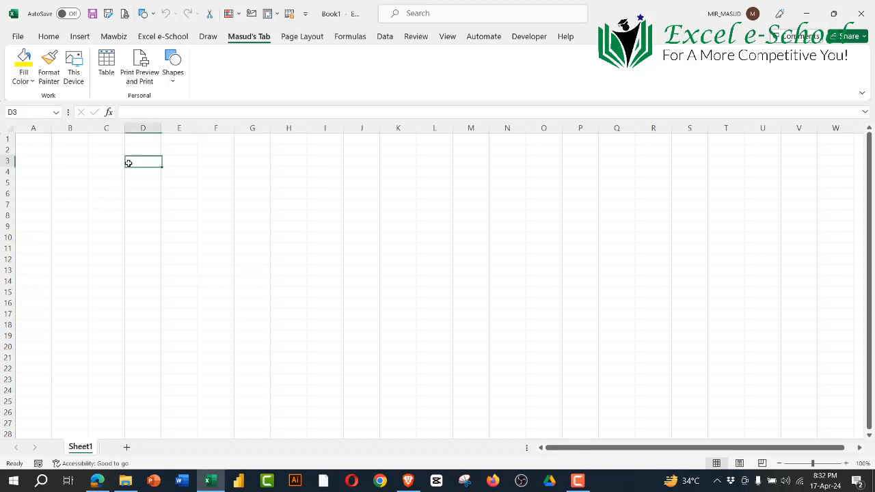
{"action": "left_click", "coordinate": [492, 215]}
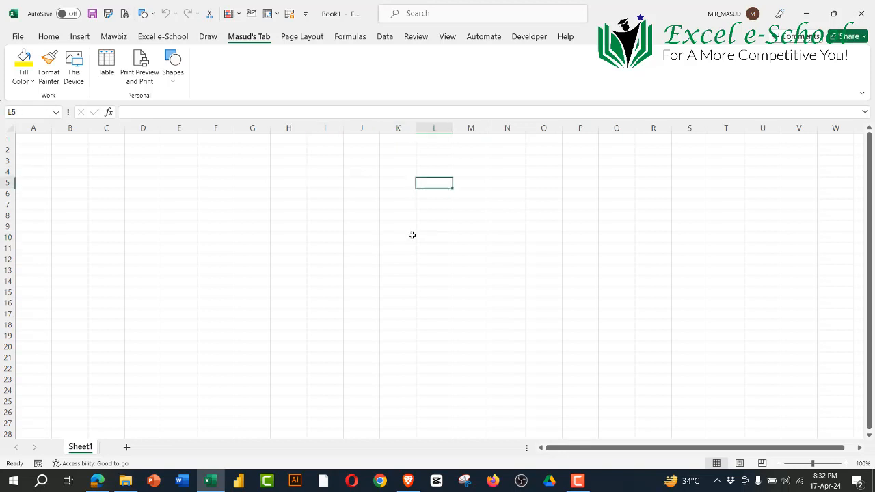
{"action": "left_click", "coordinate": [276, 193]}
{"action": "left_click", "coordinate": [396, 248]}
{"action": "left_click", "coordinate": [377, 201]}
{"action": "left_click", "coordinate": [348, 303]}
{"action": "left_click", "coordinate": [279, 237]}
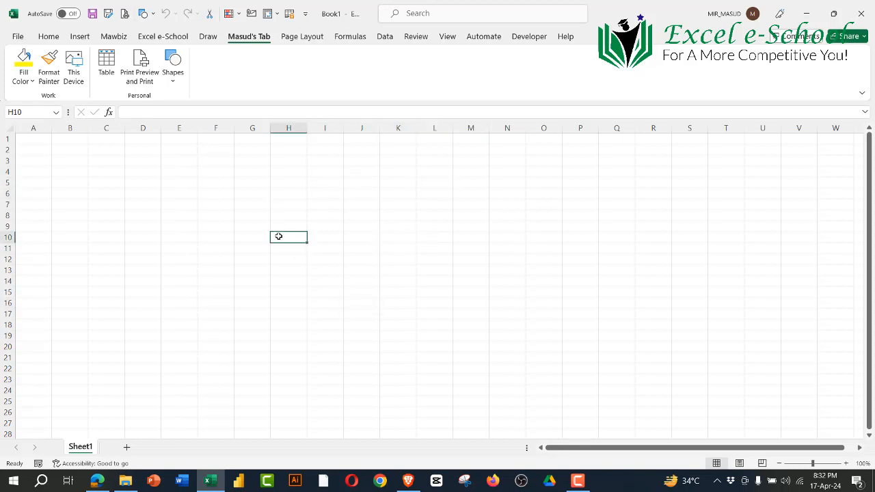
Step: Select column G, and go through individual cells to K10 and H3 to compare their addresses
{"action": "left_click", "coordinate": [251, 129]}
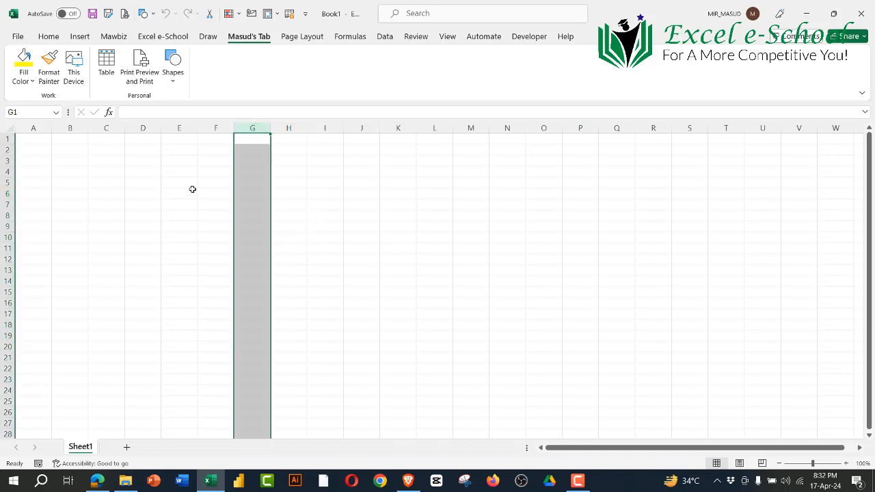
{"action": "left_click_drag", "start_coordinate": [213, 162], "coordinate": [228, 181]}
{"action": "left_click", "coordinate": [263, 192]}
{"action": "left_click", "coordinate": [328, 236]}
{"action": "left_click", "coordinate": [363, 162]}
{"action": "left_click", "coordinate": [402, 237]}
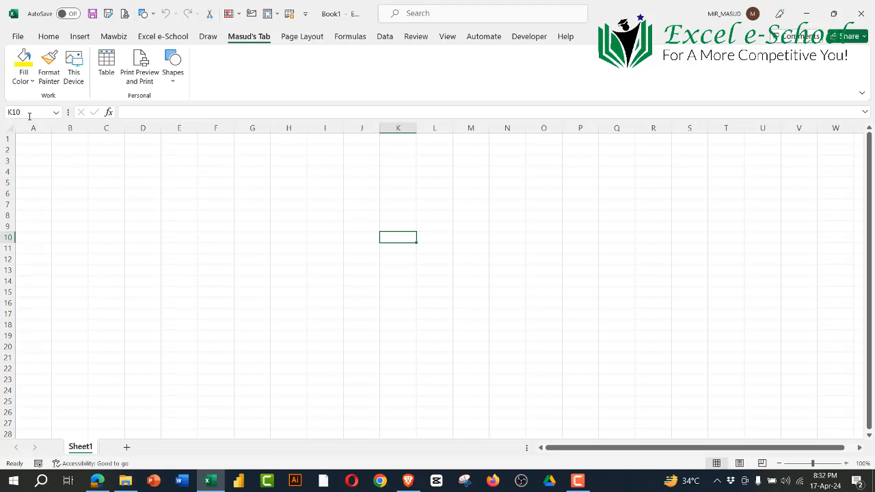
{"action": "left_click", "coordinate": [292, 161]}
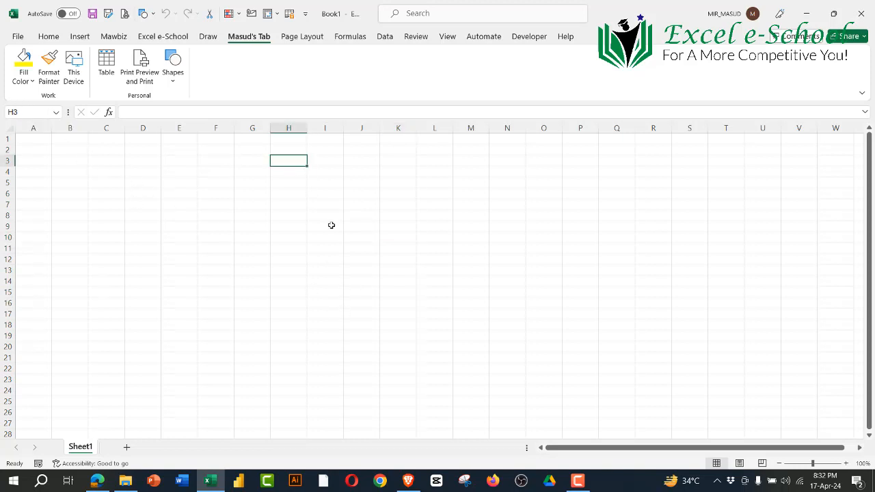
Step: Select cell K13, followed by the whole of column K and the whole of row 13 that form its address
{"action": "left_click", "coordinate": [398, 270]}
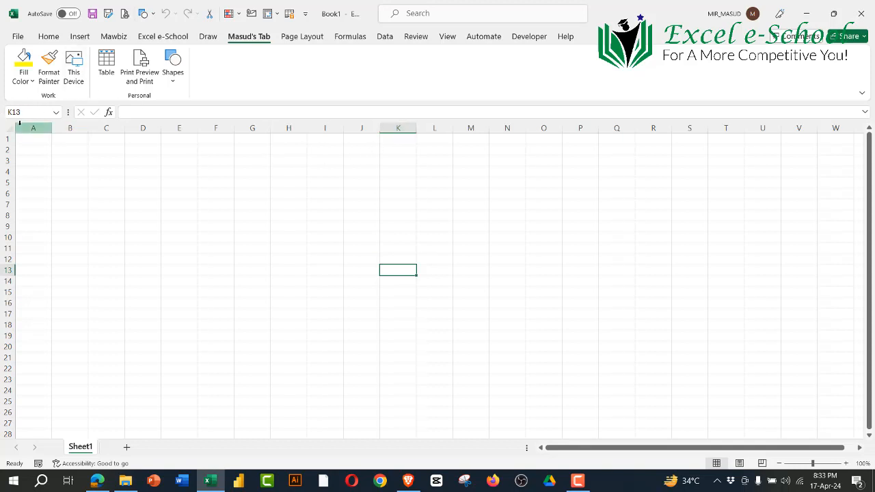
{"action": "left_click", "coordinate": [398, 127]}
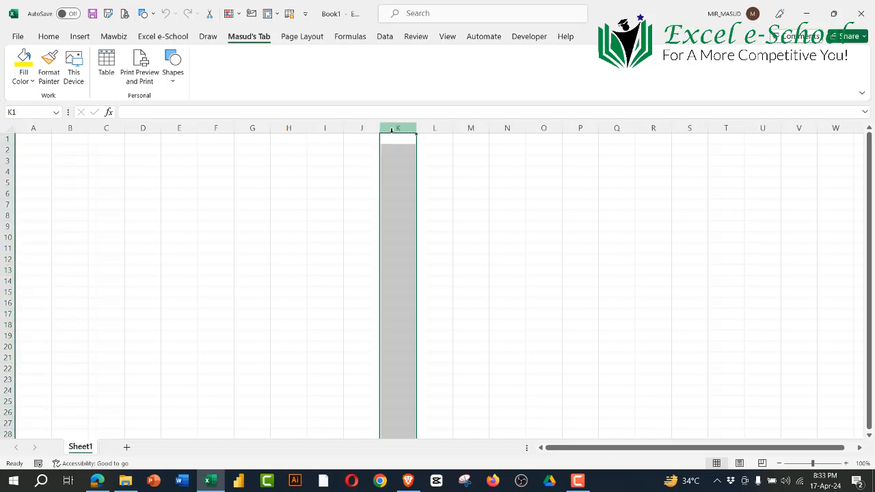
{"action": "left_click", "coordinate": [7, 271]}
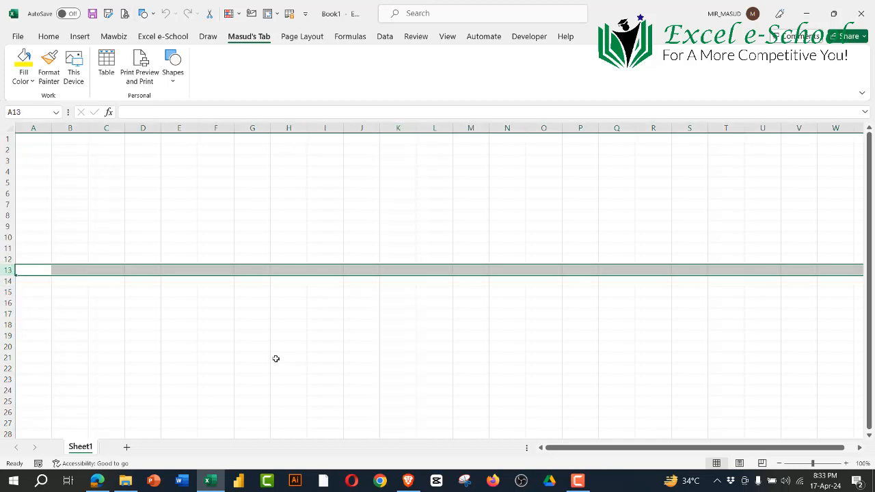
Step: Select a run of columns starting at A and the rows 1 to 20, and end on cell G11
{"action": "left_click_drag", "start_coordinate": [33, 128], "coordinate": [545, 145]}
{"action": "left_click_drag", "start_coordinate": [7, 139], "coordinate": [2, 348]}
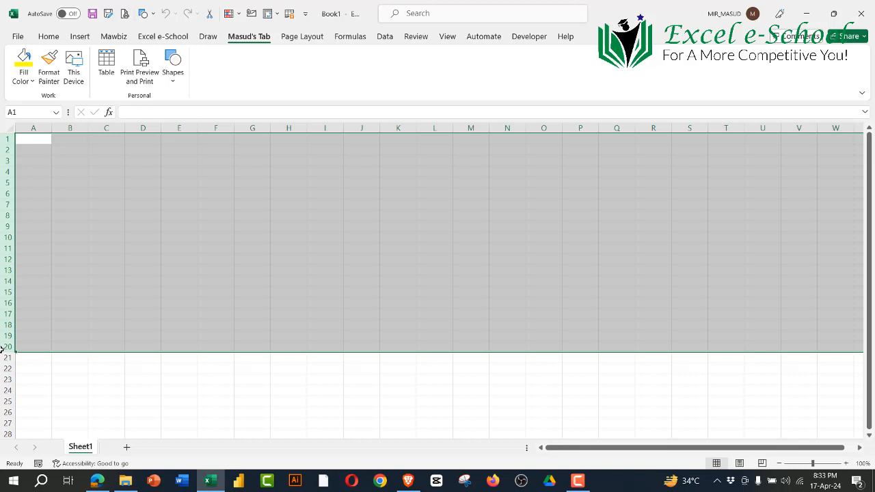
{"action": "left_click", "coordinate": [254, 248]}
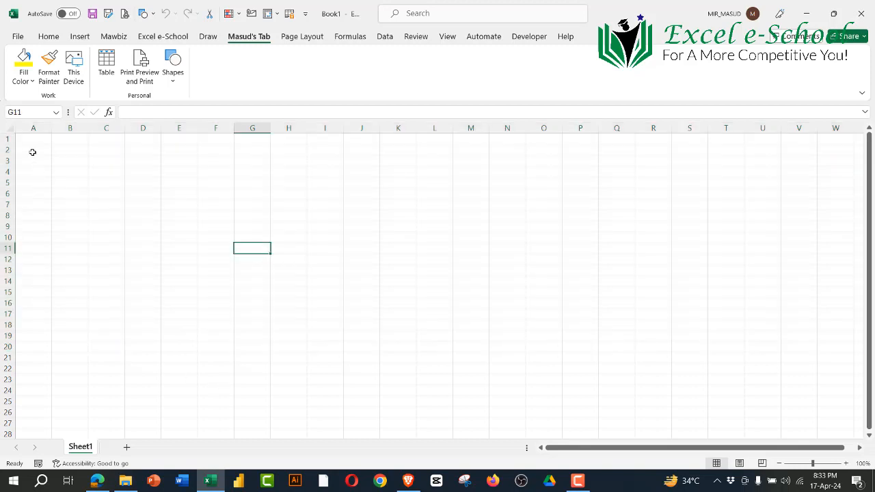
Step: Select columns A through R, column P alone and another run of columns from A, ending on cell U8
{"action": "left_click_drag", "start_coordinate": [33, 128], "coordinate": [635, 160]}
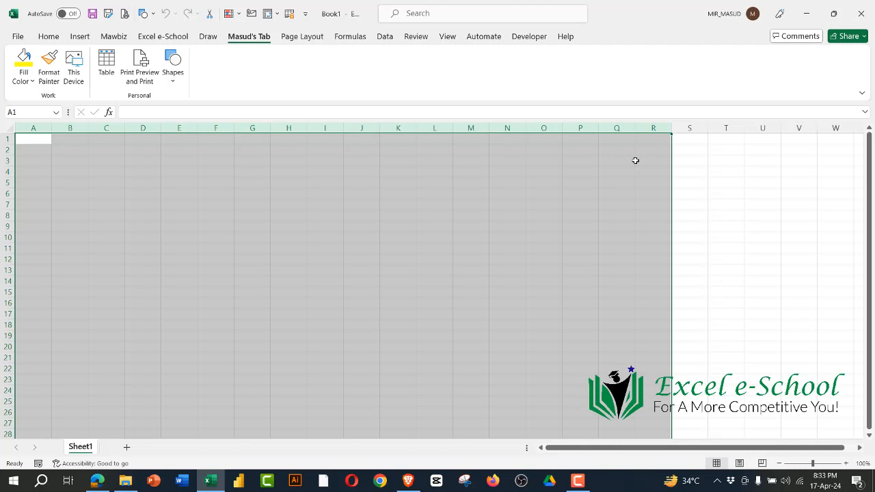
{"action": "left_click", "coordinate": [588, 127]}
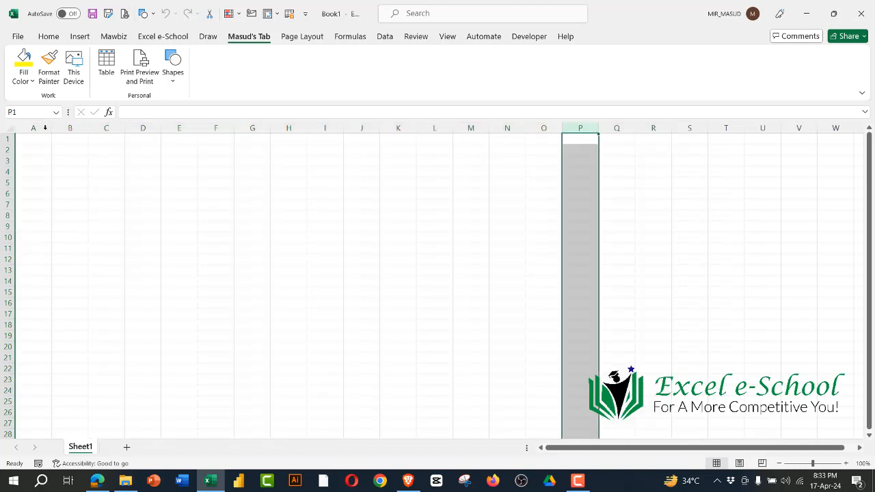
{"action": "left_click_drag", "start_coordinate": [32, 128], "coordinate": [746, 215]}
{"action": "left_click", "coordinate": [748, 214]}
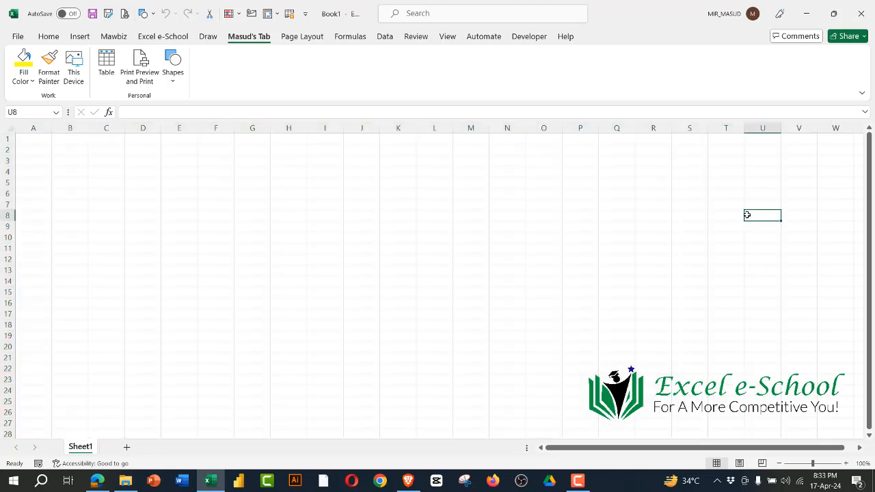
Step: Go past column Z and select columns AA through AF to show the double-letter headings
{"action": "left_click", "coordinate": [860, 448]}
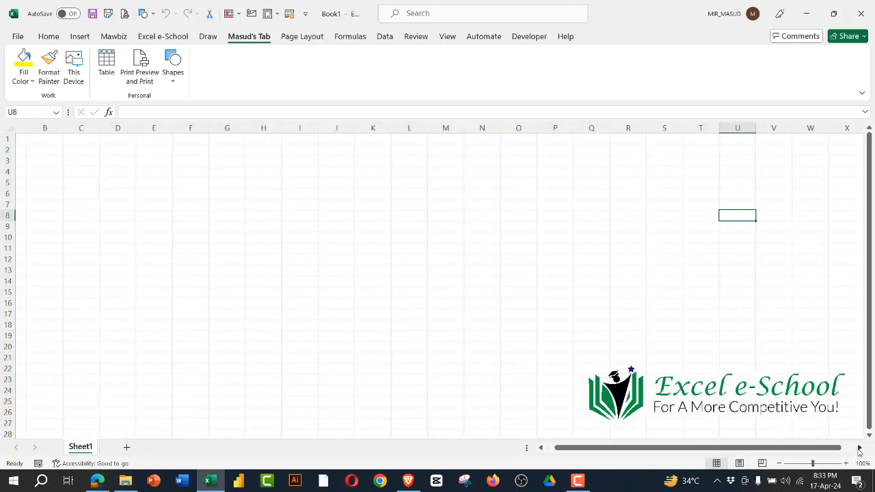
{"action": "left_click", "coordinate": [860, 448]}
{"action": "left_click", "coordinate": [860, 448]}
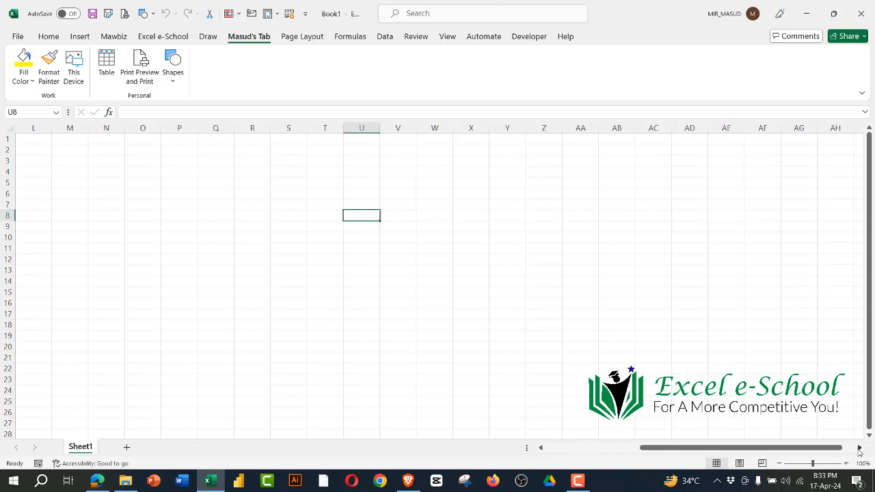
{"action": "left_click", "coordinate": [548, 128]}
{"action": "left_click_drag", "start_coordinate": [593, 131], "coordinate": [760, 137]}
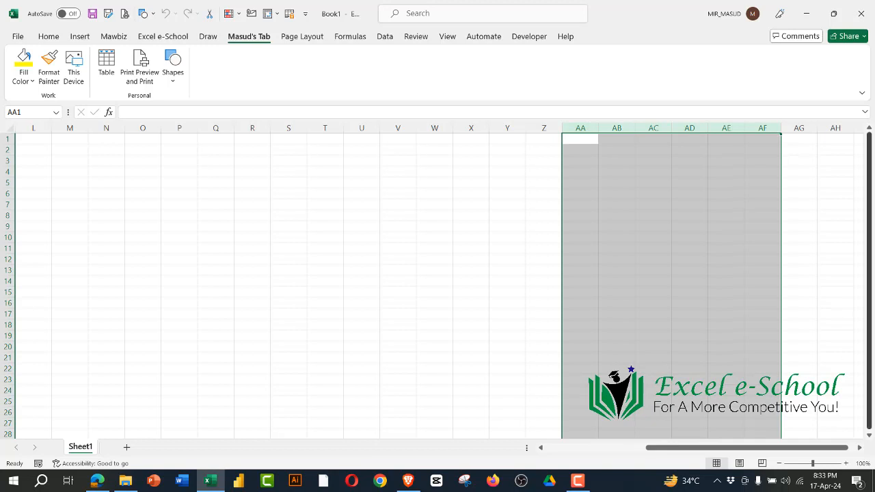
Step: Extend a selection along row 16 from beyond column AF to the sheet's last column
{"action": "left_click", "coordinate": [861, 449]}
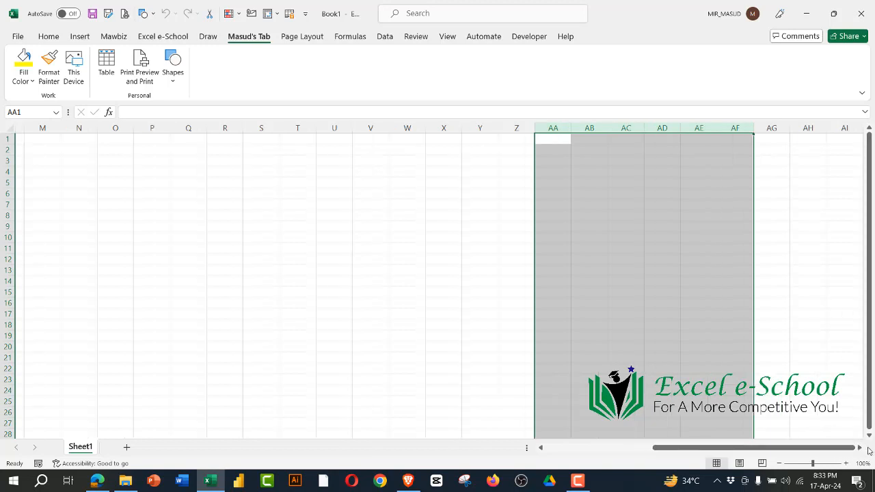
{"action": "left_click", "coordinate": [861, 449]}
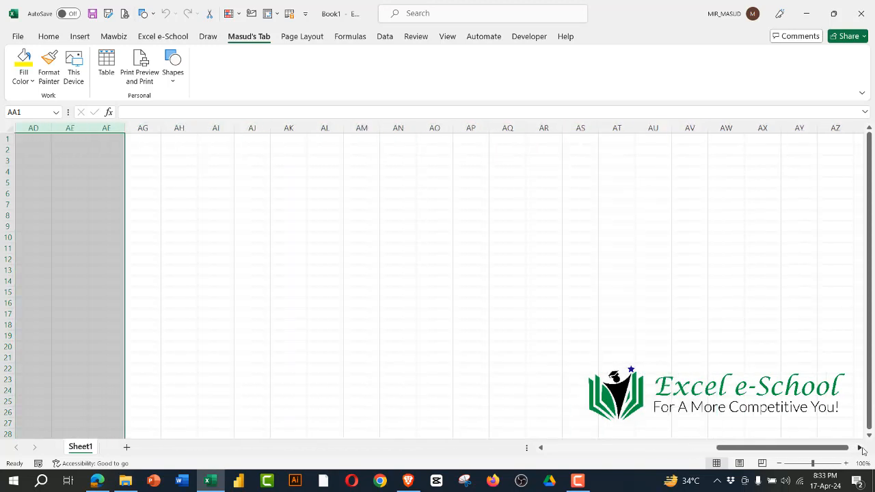
{"action": "left_click", "coordinate": [636, 307]}
{"action": "key", "text": "ctrl+shift+Right"}
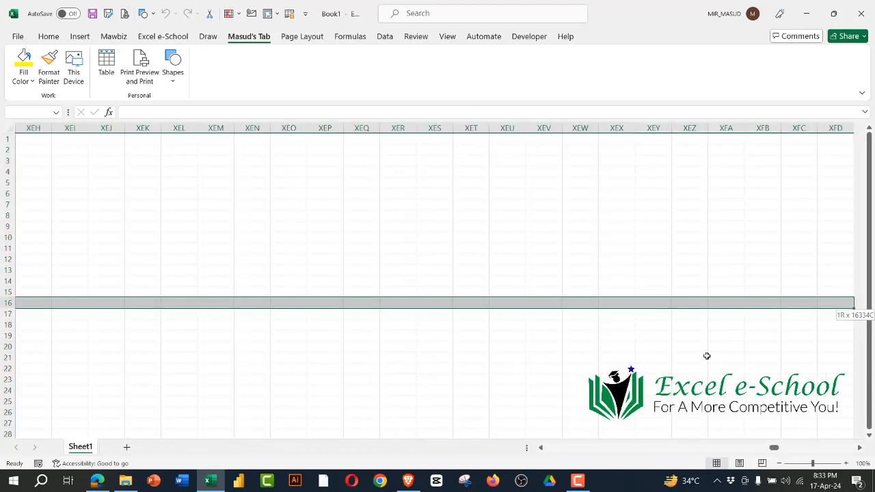
Step: Select the last column, XFD, and widen the selection back to column XEZ
{"action": "left_click", "coordinate": [806, 248]}
{"action": "left_click", "coordinate": [831, 129]}
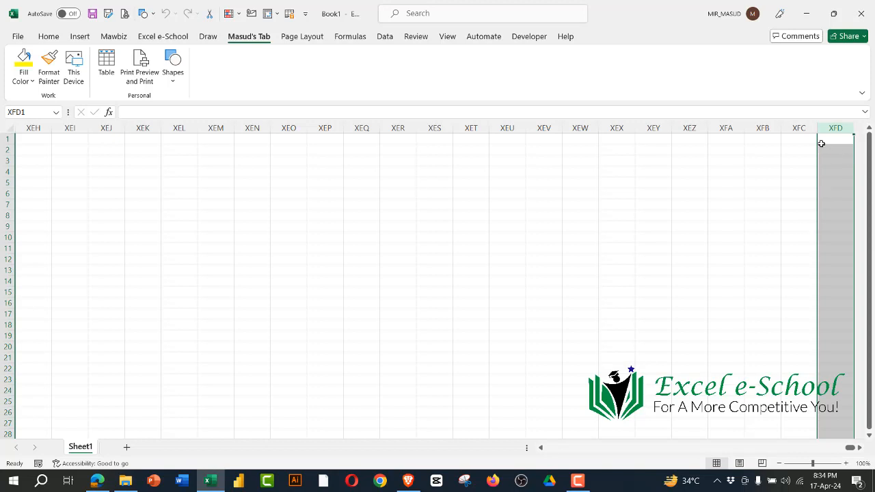
{"action": "left_click_drag", "start_coordinate": [834, 127], "coordinate": [677, 141]}
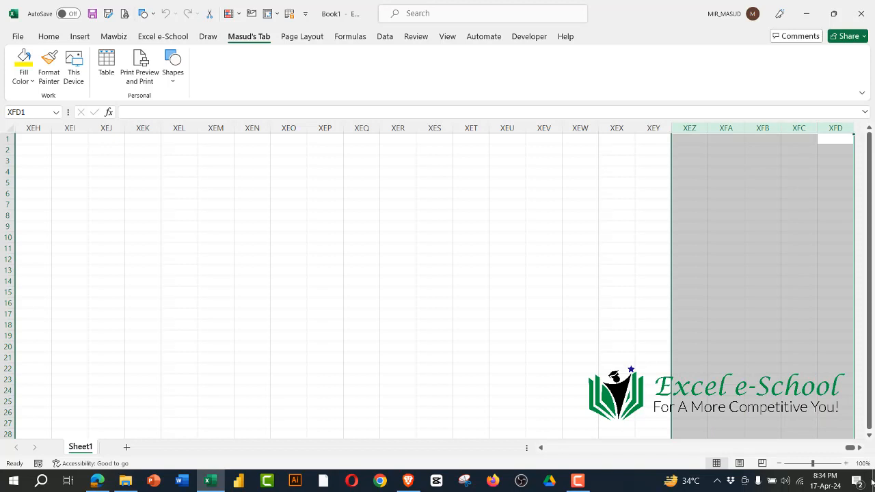
Step: Return to the sheet's first columns, select a block of rows from row 1 down and end on cell G13
{"action": "left_click_drag", "start_coordinate": [850, 448], "coordinate": [523, 452]}
{"action": "left_click", "coordinate": [279, 283]}
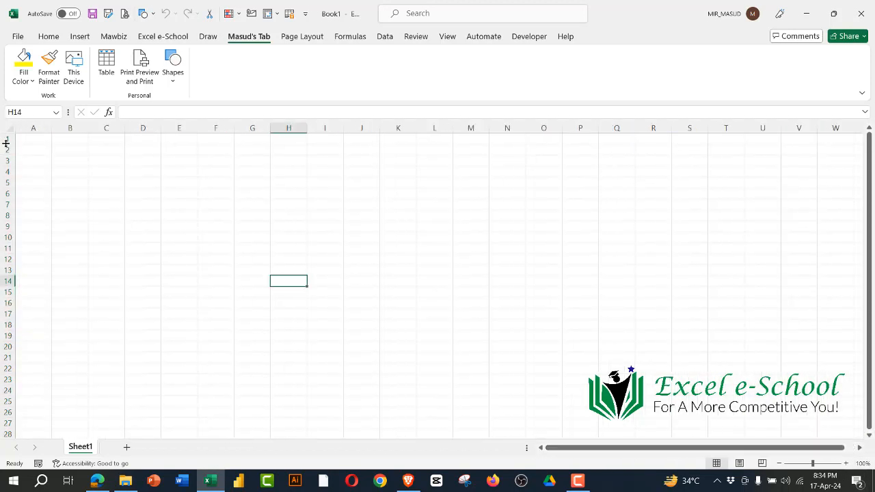
{"action": "mouse_move", "coordinate": [7, 139]}
{"action": "left_mouse_down"}
{"action": "mouse_move", "coordinate": [6, 185]}
{"action": "mouse_move", "coordinate": [123, 297]}
{"action": "left_mouse_up"}
{"action": "left_click", "coordinate": [269, 266]}
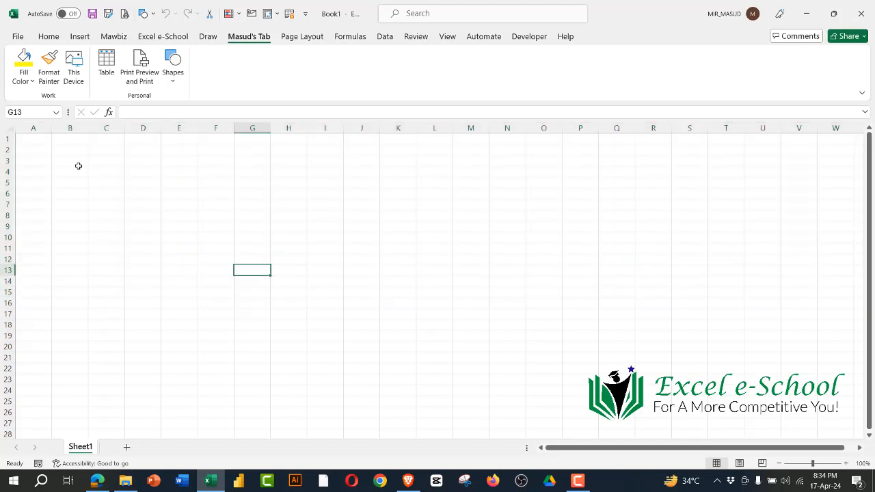
Step: Select cell A1 and the whole of column A, and jump to the column's last cell, A1048576
{"action": "left_click", "coordinate": [33, 127]}
{"action": "left_click", "coordinate": [46, 141]}
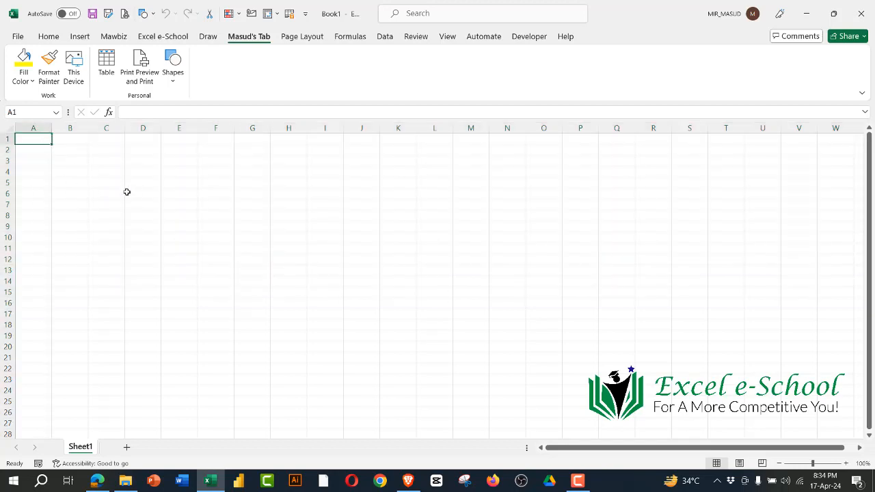
{"action": "key", "text": "ctrl+space"}
{"action": "scroll", "coordinate": [41, 287], "scroll_direction": "down", "scroll_amount": 1}
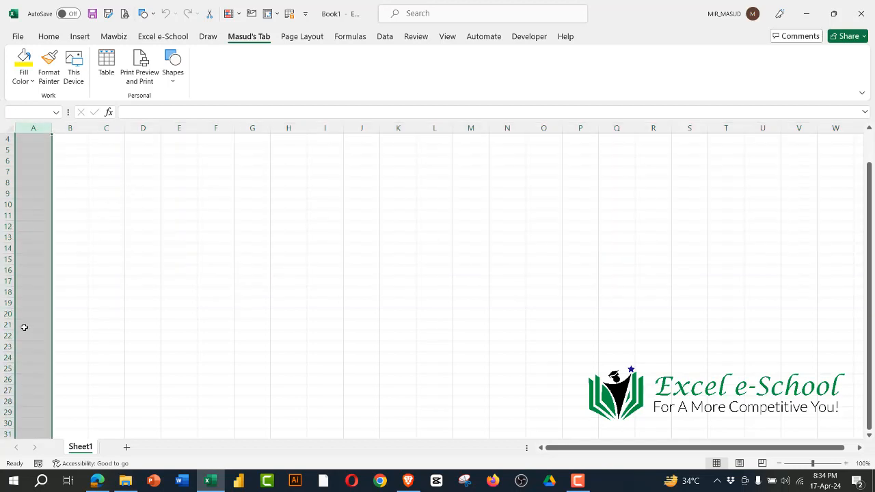
{"action": "left_click", "coordinate": [24, 328]}
{"action": "key", "text": "ctrl+Down"}
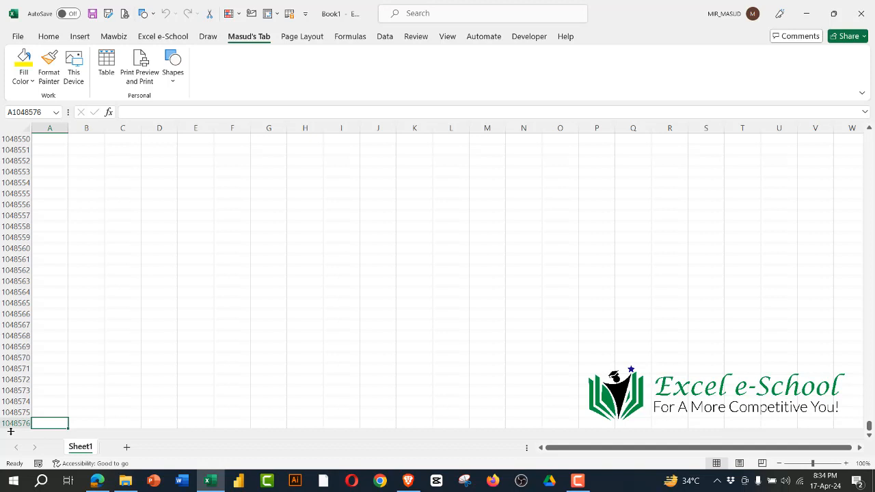
Step: Select cells A1048553 to A1048564, followed by the entire last row, 1048576
{"action": "left_click_drag", "start_coordinate": [57, 167], "coordinate": [54, 295]}
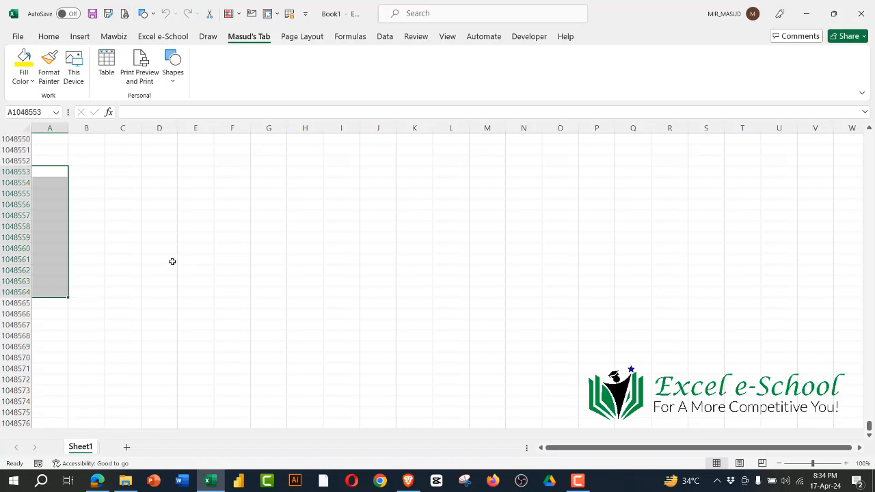
{"action": "left_click", "coordinate": [168, 269]}
{"action": "left_click", "coordinate": [17, 423]}
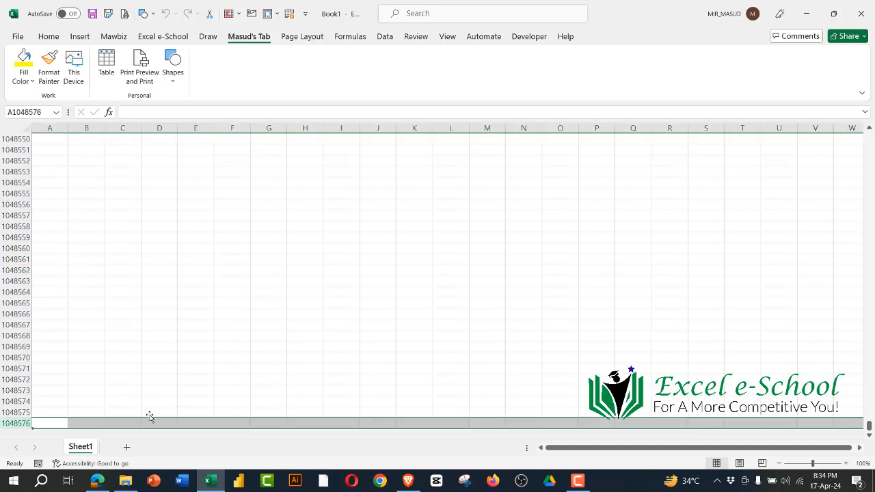
Step: Select the last row, 1048576, followed by the blocks A1048552:B1048568 and E1048550:M1048551
{"action": "left_click", "coordinate": [197, 361]}
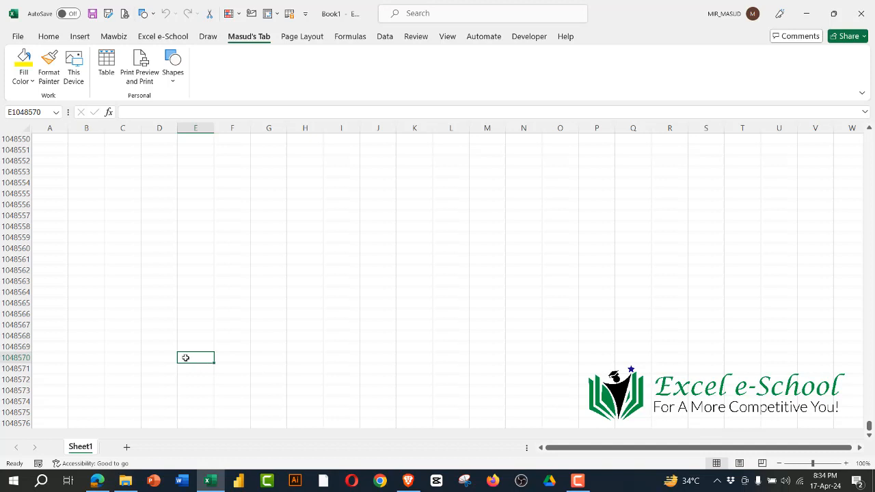
{"action": "left_click", "coordinate": [16, 423]}
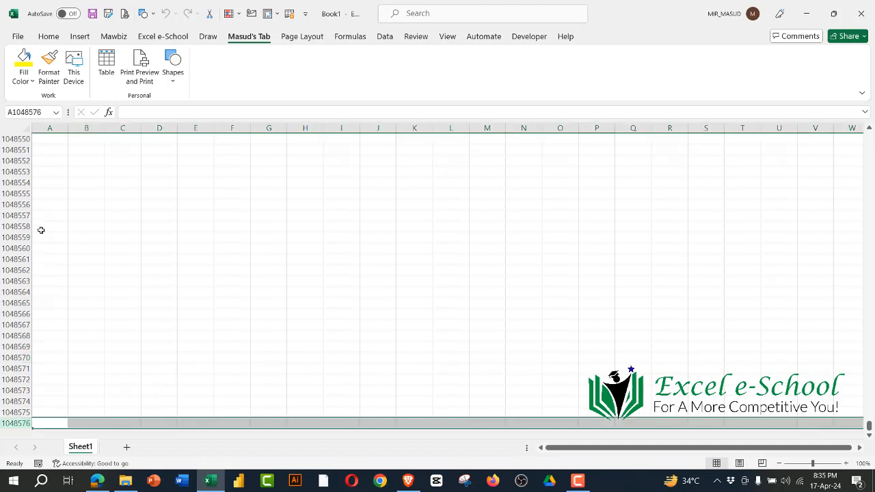
{"action": "left_click_drag", "start_coordinate": [49, 160], "coordinate": [76, 336]}
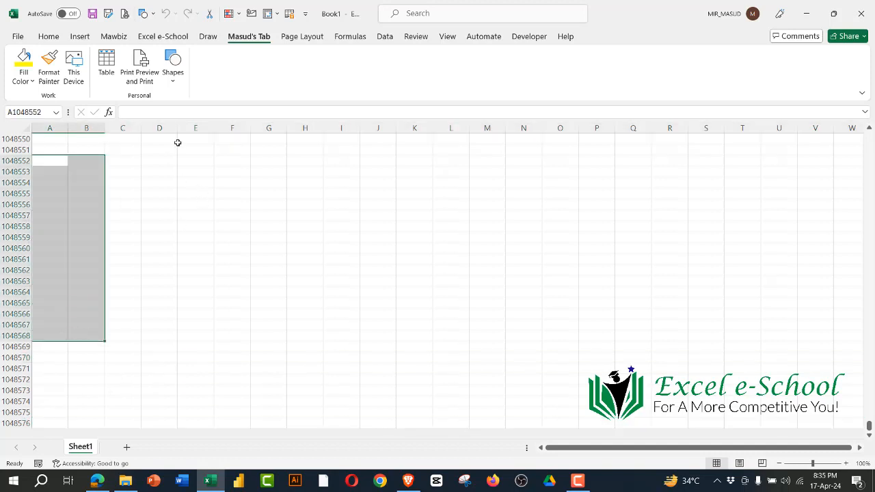
{"action": "left_click_drag", "start_coordinate": [179, 141], "coordinate": [490, 145]}
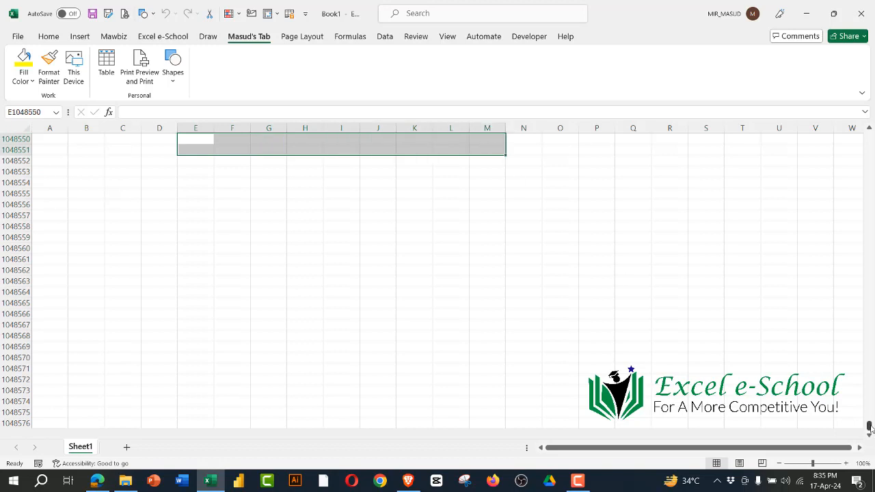
Step: Return to the sheet's first rows and select cell D2, the whole of column D and row 2
{"action": "left_click_drag", "start_coordinate": [869, 425], "coordinate": [871, 128]}
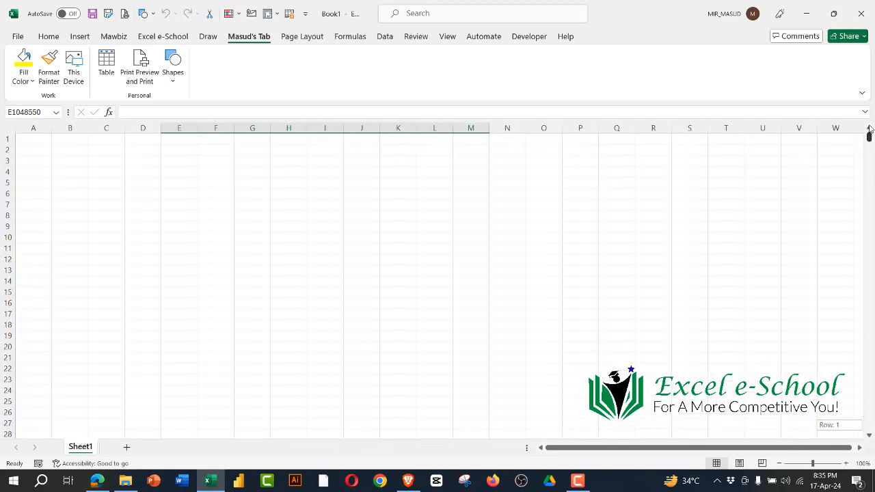
{"action": "left_click", "coordinate": [171, 248]}
{"action": "left_click", "coordinate": [143, 149]}
{"action": "left_click", "coordinate": [143, 125]}
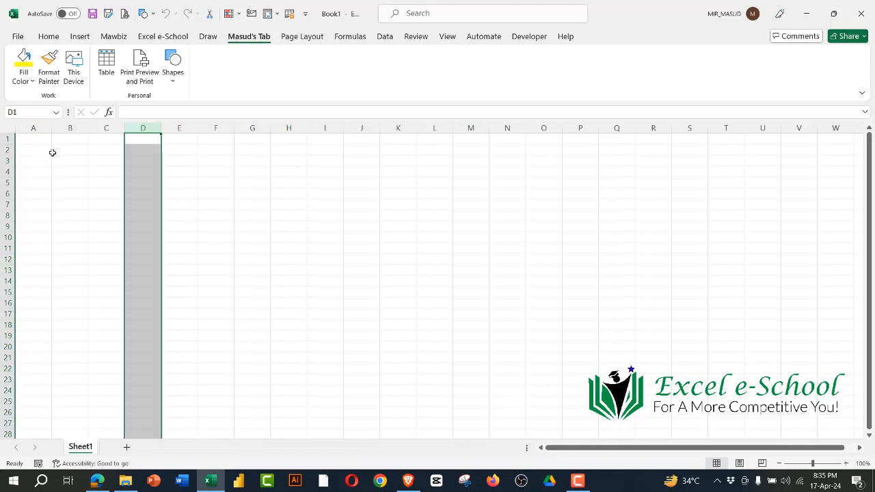
{"action": "left_click", "coordinate": [7, 150]}
Step: Multiply the approximate column and row counts in cell D2 with the formula =16000*1048000
{"action": "left_click", "coordinate": [151, 148]}
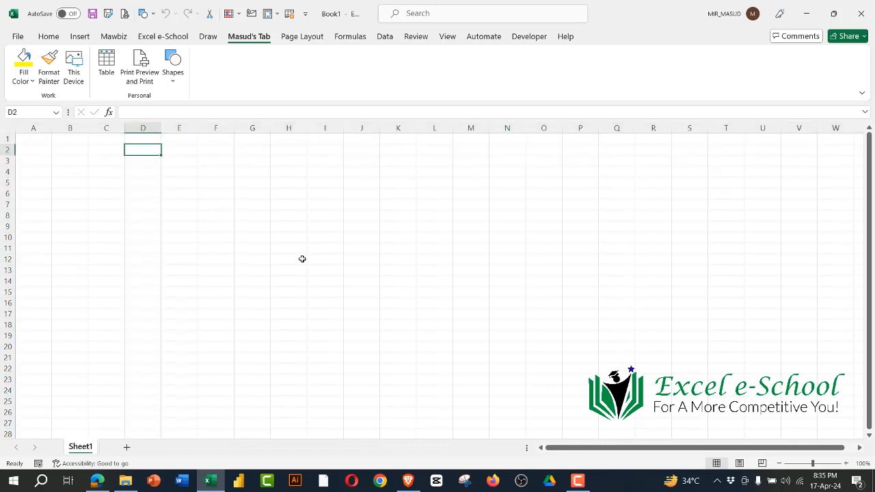
{"action": "type", "text": "=1"}
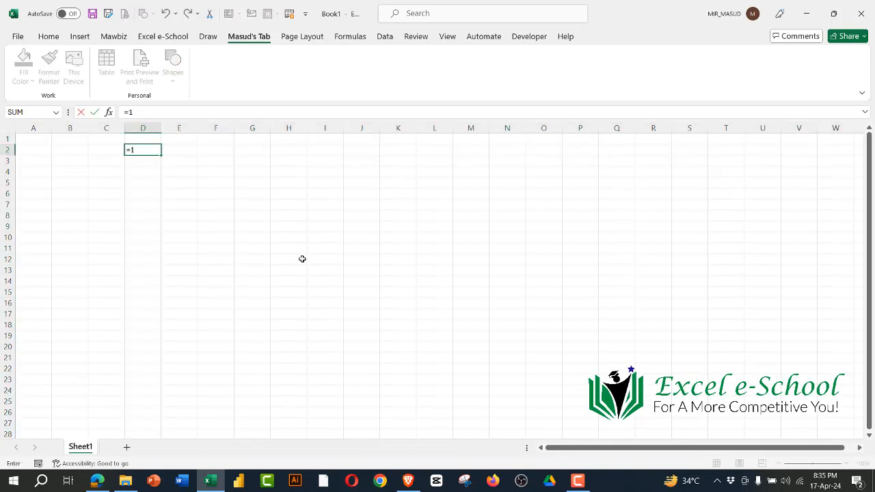
{"action": "type", "text": "6000*1048000"}
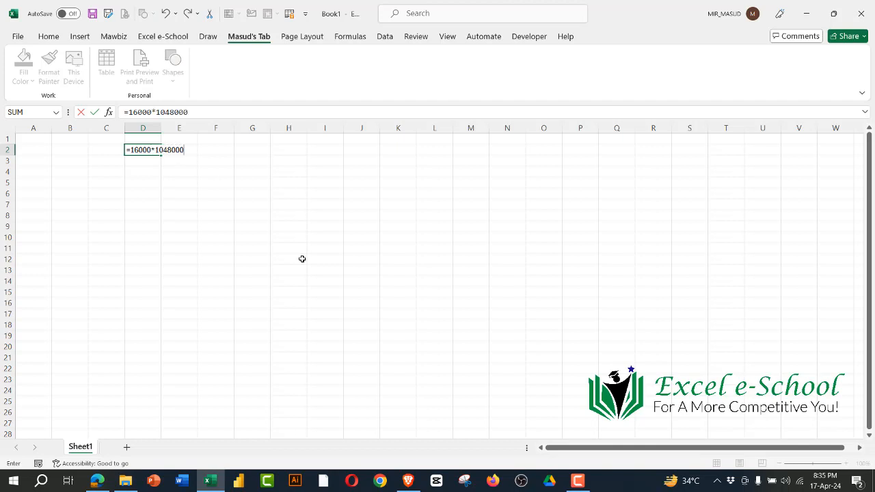
{"action": "key", "text": "Return"}
{"action": "left_click", "coordinate": [155, 150]}
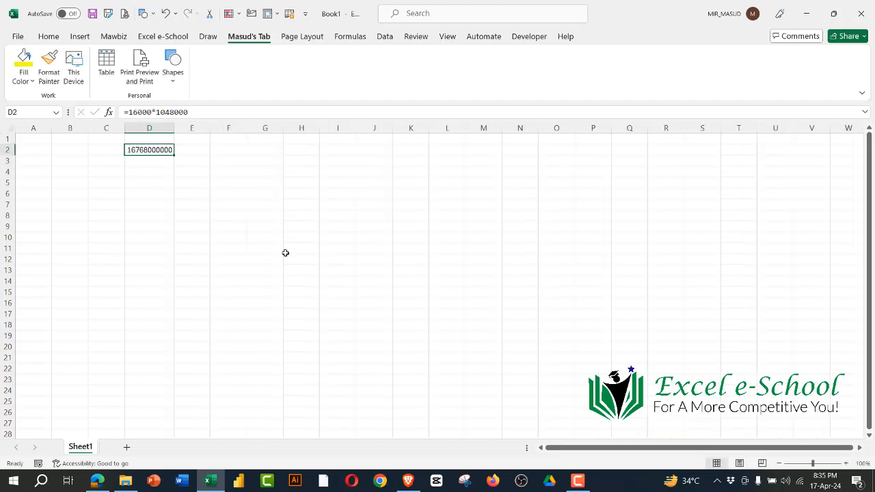
Step: Select a series of scattered single cells across the sheet, including F9 and J16, ending on cell E14
{"action": "left_click", "coordinate": [347, 162]}
{"action": "left_click", "coordinate": [370, 225]}
{"action": "left_click", "coordinate": [411, 151]}
{"action": "left_click", "coordinate": [490, 212]}
{"action": "left_click", "coordinate": [394, 315]}
{"action": "left_click", "coordinate": [236, 226]}
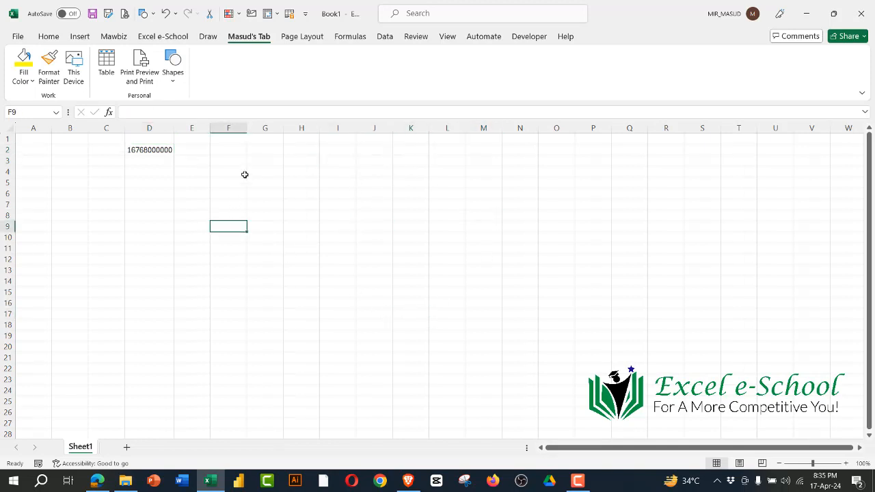
{"action": "left_click", "coordinate": [244, 173]}
{"action": "left_click", "coordinate": [344, 249]}
{"action": "left_click", "coordinate": [518, 186]}
{"action": "left_click", "coordinate": [629, 280]}
{"action": "left_click", "coordinate": [345, 172]}
{"action": "left_click", "coordinate": [378, 306]}
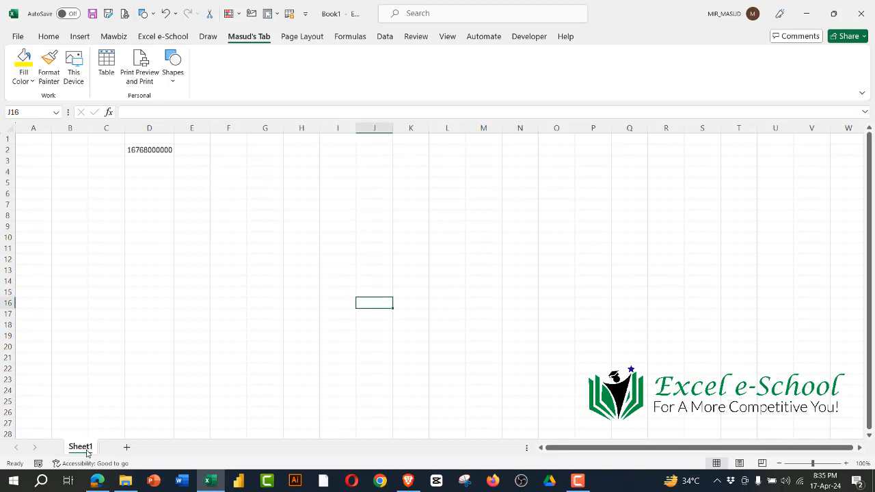
{"action": "left_click", "coordinate": [182, 283]}
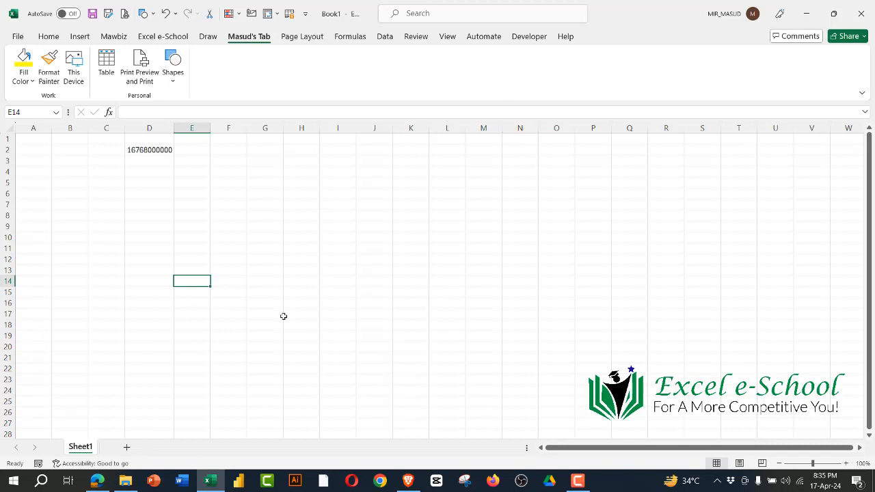
Step: Add four new worksheets to the workbook after Sheet1
{"action": "left_click", "coordinate": [125, 448]}
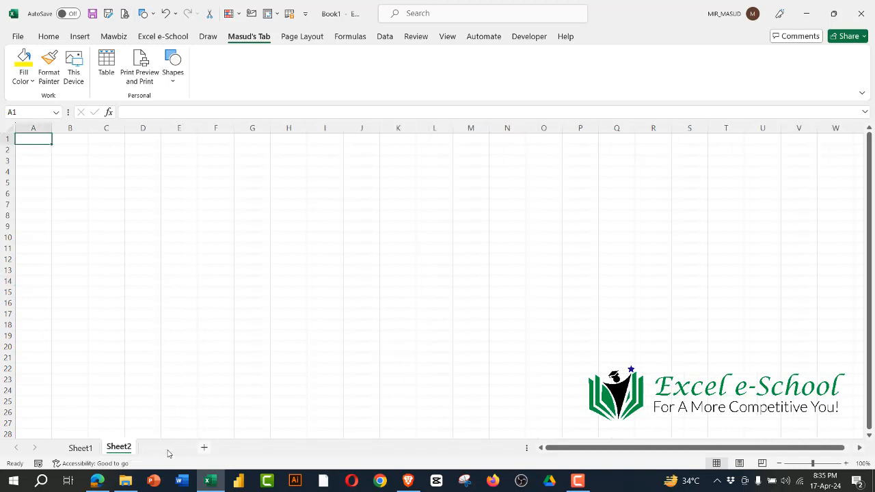
{"action": "left_click", "coordinate": [166, 449]}
{"action": "left_click", "coordinate": [203, 449]}
{"action": "left_click", "coordinate": [242, 449]}
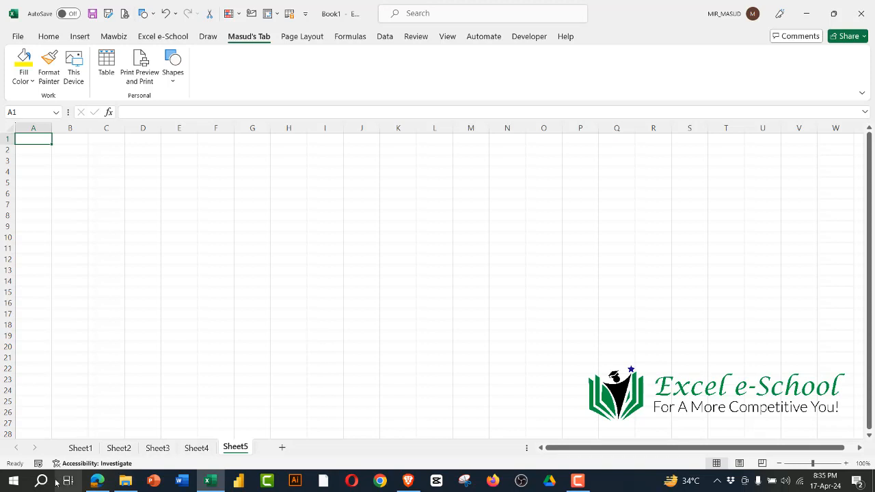
Step: Return to Sheet1 and select the block A1:O18, ending on cell J7
{"action": "left_click", "coordinate": [80, 448]}
{"action": "left_click_drag", "start_coordinate": [39, 139], "coordinate": [540, 320]}
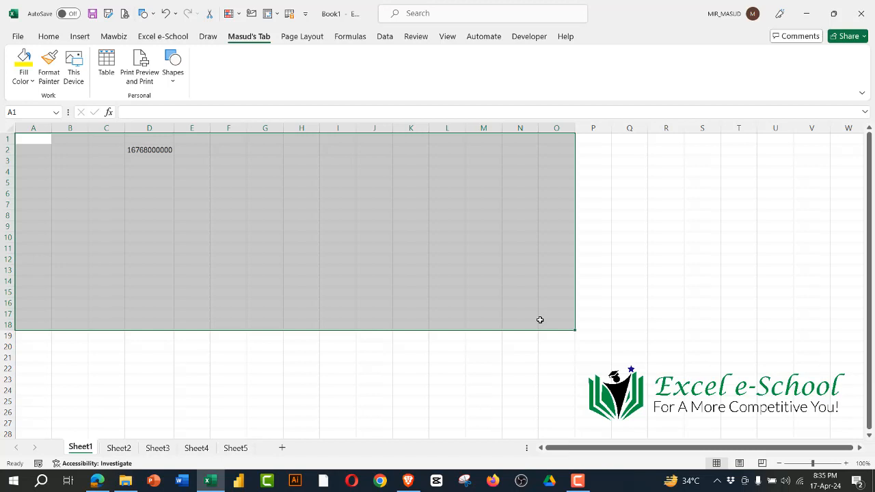
{"action": "left_click", "coordinate": [385, 203]}
Step: Display the Home commands on the ribbon and select cells I9 and E10
{"action": "left_click", "coordinate": [48, 37]}
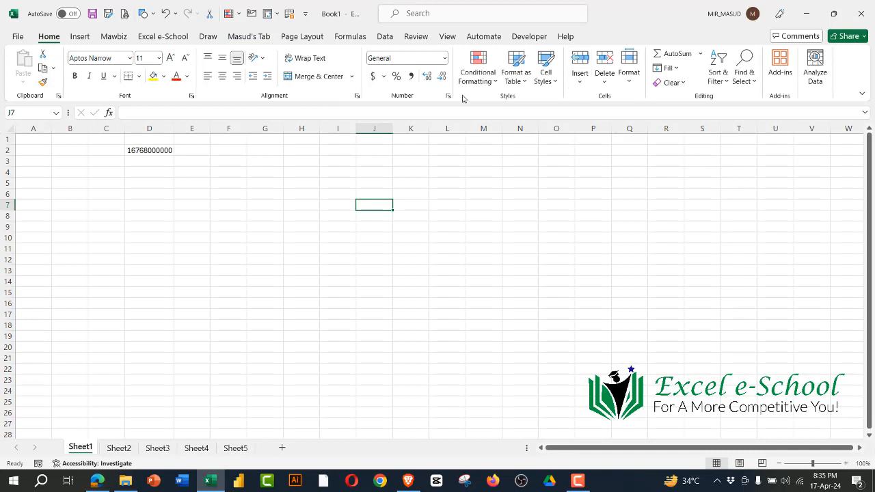
{"action": "left_click", "coordinate": [331, 224]}
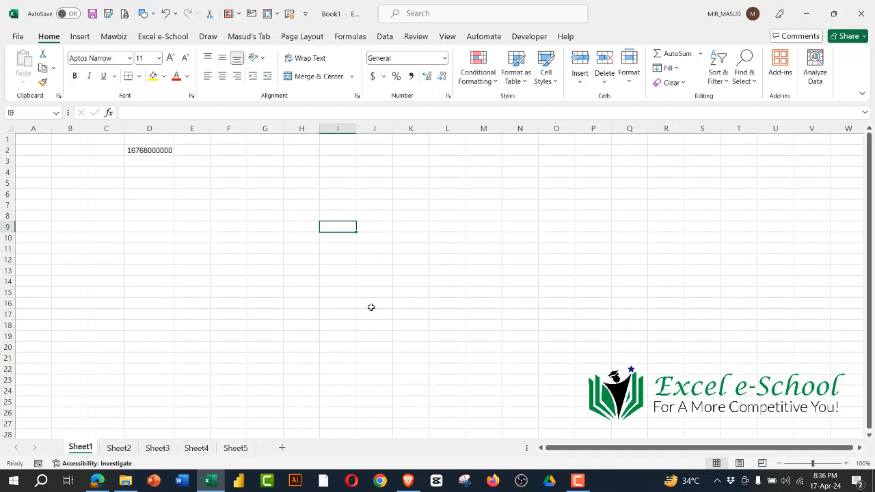
{"action": "left_click", "coordinate": [177, 237]}
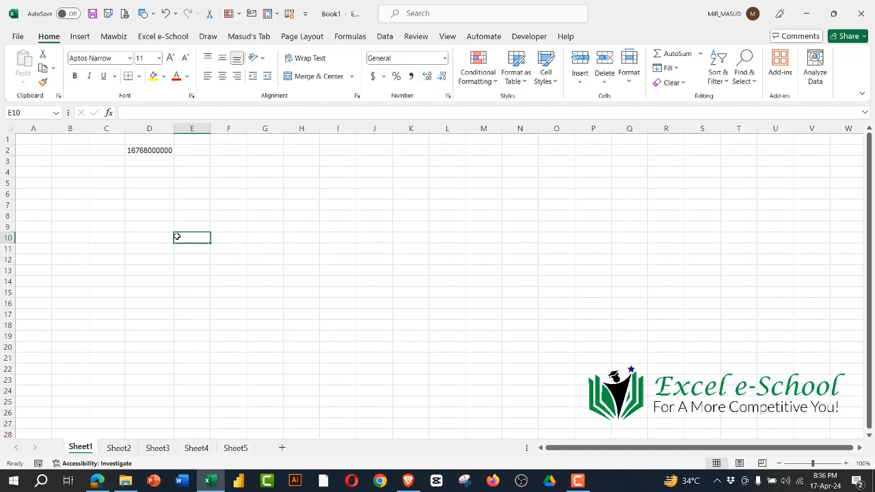
Step: Select the cell blocks A1:L19, A1:M13 and G3:H19 in turn on Sheet1
{"action": "left_click_drag", "start_coordinate": [30, 141], "coordinate": [462, 339]}
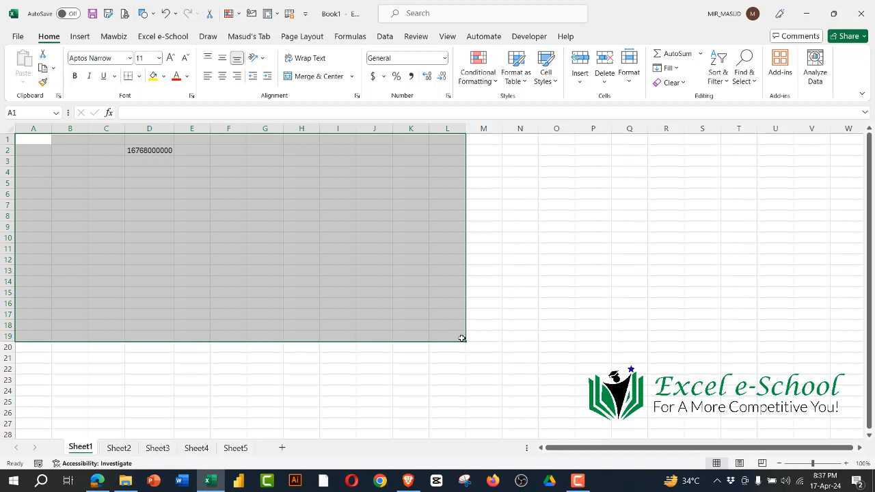
{"action": "left_click", "coordinate": [386, 345]}
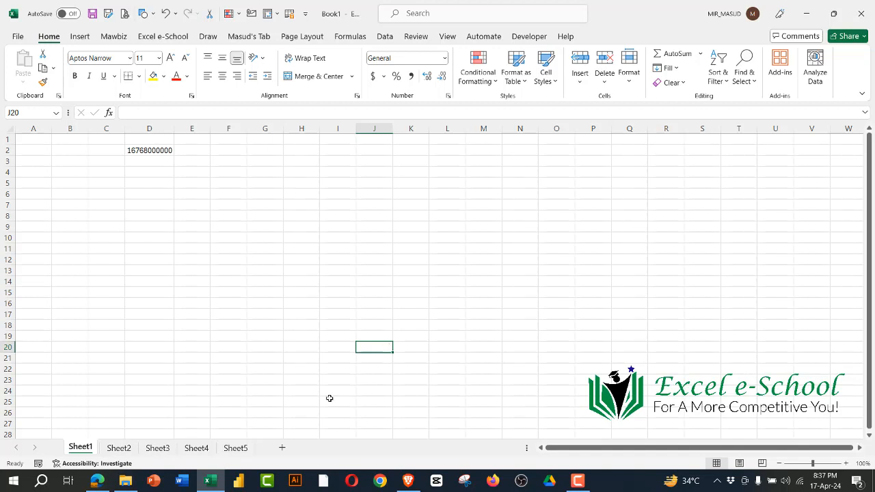
{"action": "left_click", "coordinate": [301, 367]}
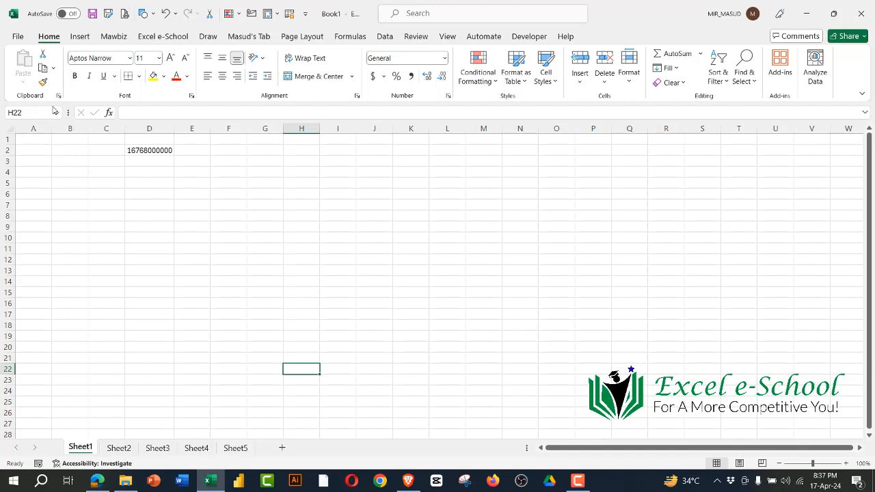
{"action": "left_click_drag", "start_coordinate": [34, 141], "coordinate": [465, 267]}
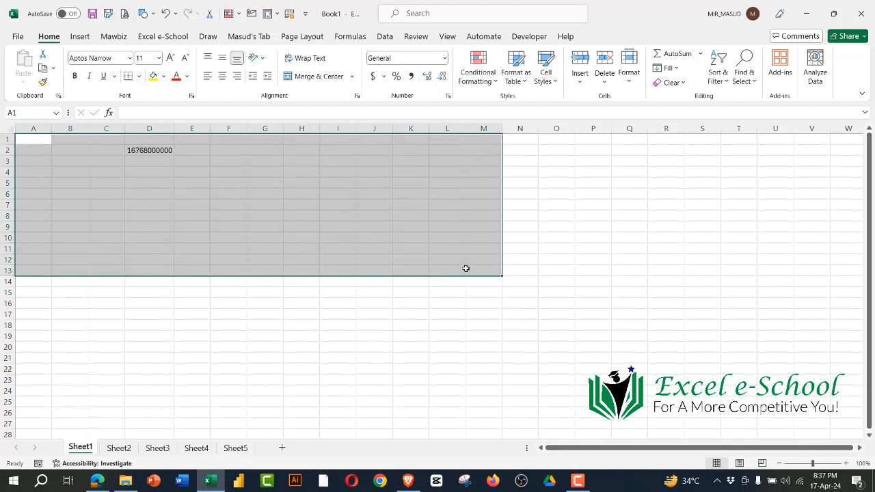
{"action": "left_click_drag", "start_coordinate": [279, 164], "coordinate": [303, 336]}
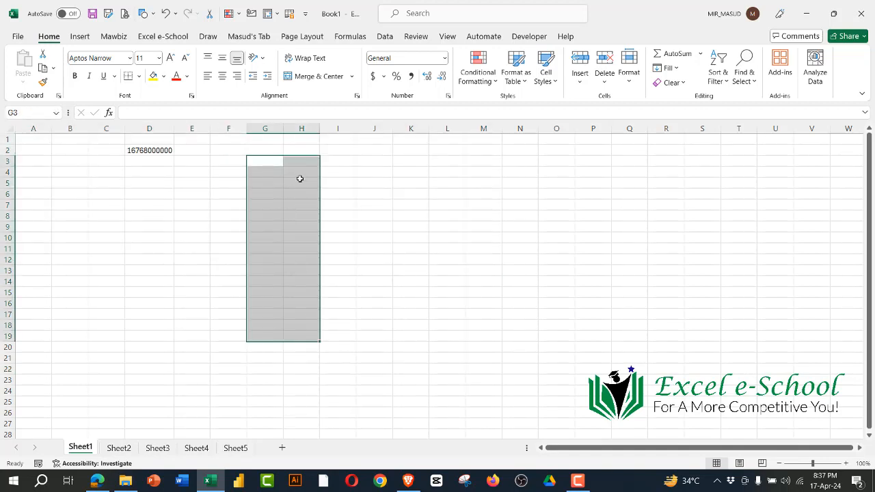
Step: Select column H, row 5 and their intersecting cell H5, and point out its formula bar, ending on cell J4
{"action": "left_click", "coordinate": [303, 128]}
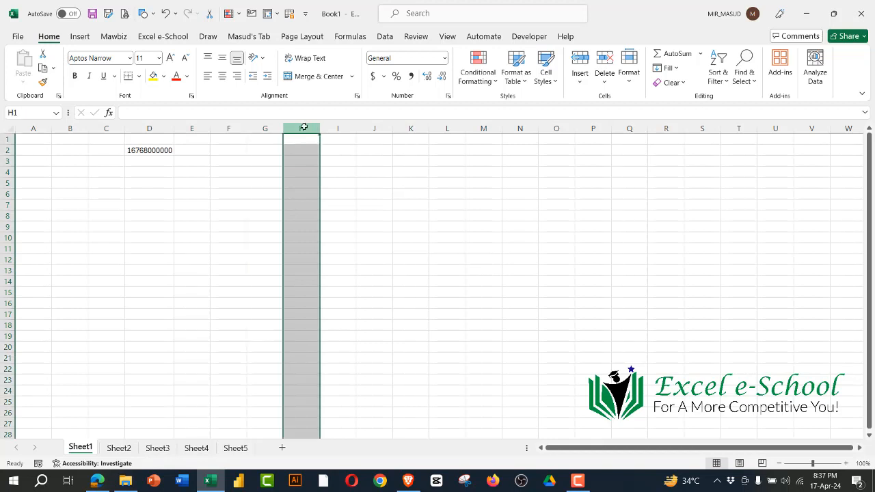
{"action": "left_click", "coordinate": [8, 183]}
{"action": "left_click", "coordinate": [301, 129]}
{"action": "left_click", "coordinate": [303, 183]}
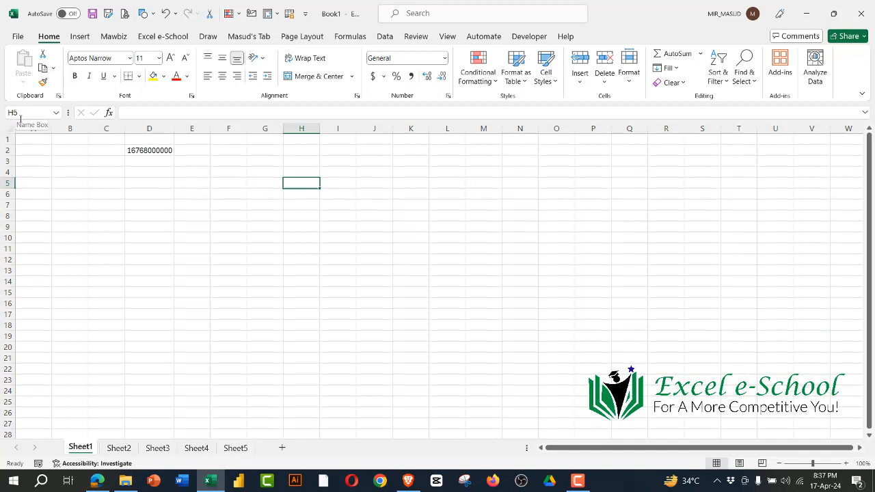
{"action": "left_click", "coordinate": [142, 112]}
{"action": "left_click", "coordinate": [375, 171]}
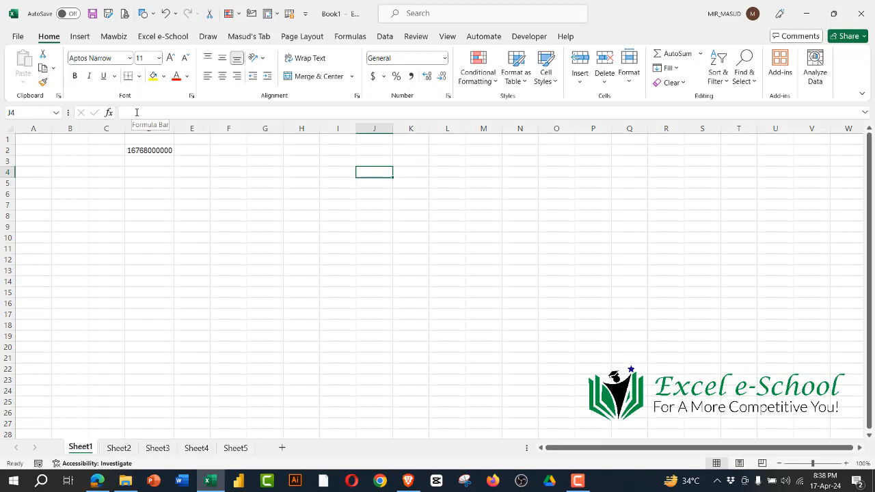
Step: Clear the contents of cell D2 and enter the sample text dfsdkfusfusd in cell E3
{"action": "left_click", "coordinate": [151, 149]}
{"action": "key", "text": "Delete"}
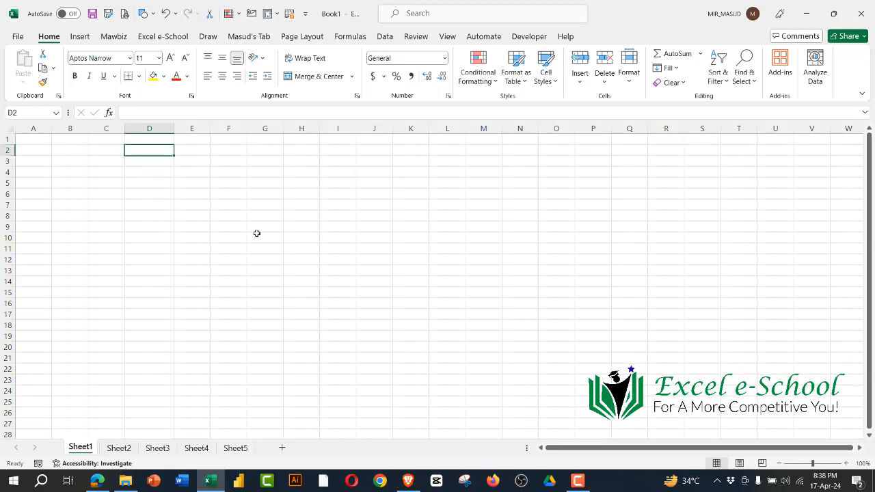
{"action": "left_click", "coordinate": [197, 162]}
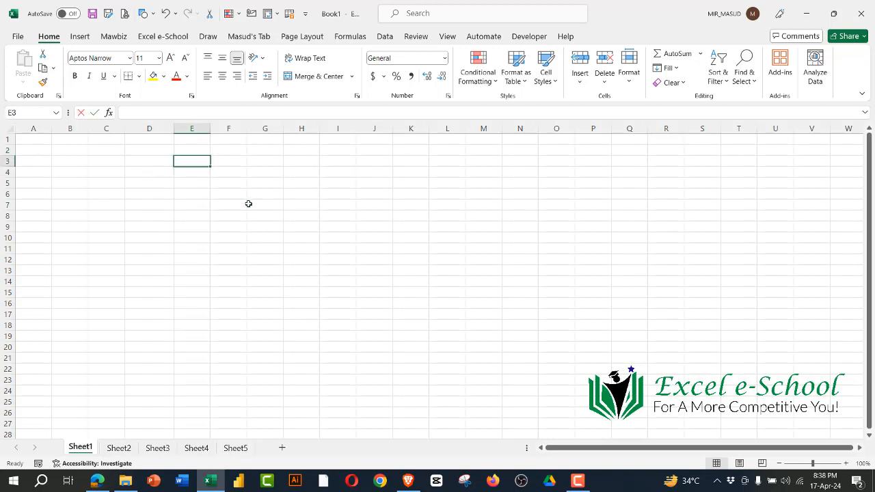
{"action": "type", "text": "dfsdkfusfusd"}
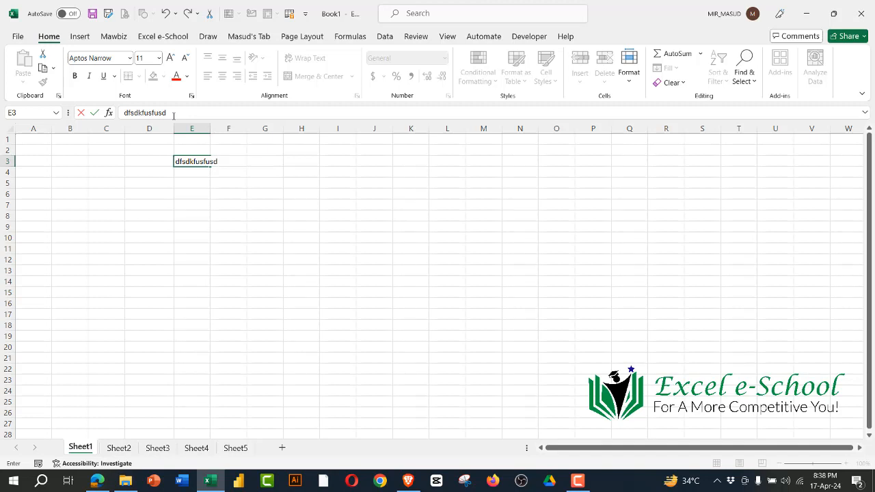
{"action": "left_click", "coordinate": [160, 112]}
{"action": "left_click", "coordinate": [307, 173]}
Step: Open the Zoom meeting chat, read through the participants' recent messages and close the chat
{"action": "left_click", "coordinate": [349, 12]}
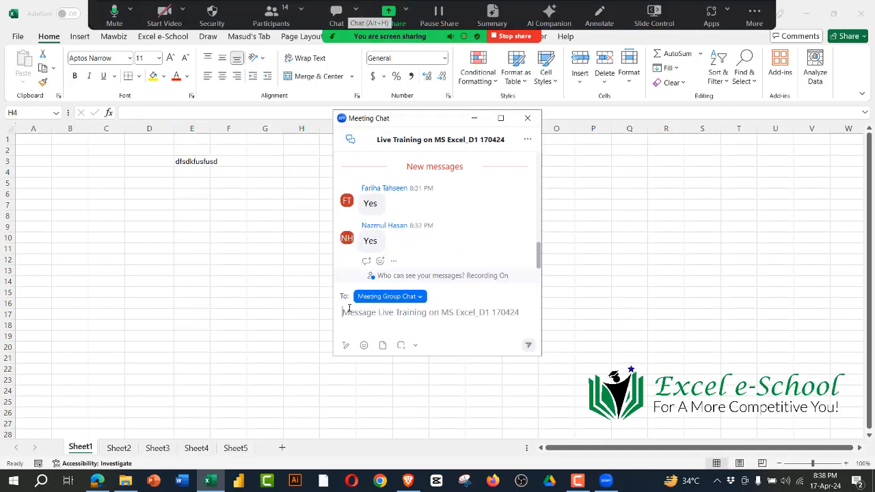
{"action": "scroll", "coordinate": [441, 245], "scroll_direction": "up", "scroll_amount": 2}
{"action": "scroll", "coordinate": [441, 245], "scroll_direction": "up", "scroll_amount": 2}
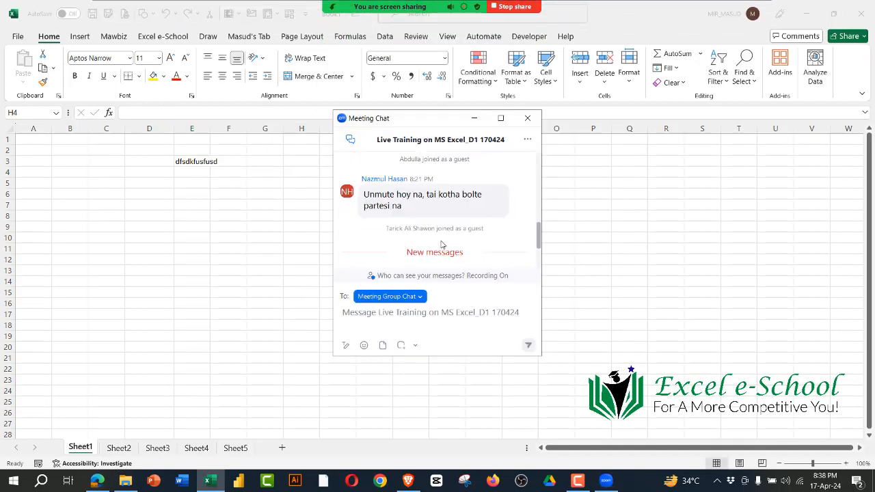
{"action": "scroll", "coordinate": [441, 245], "scroll_direction": "down", "scroll_amount": 3}
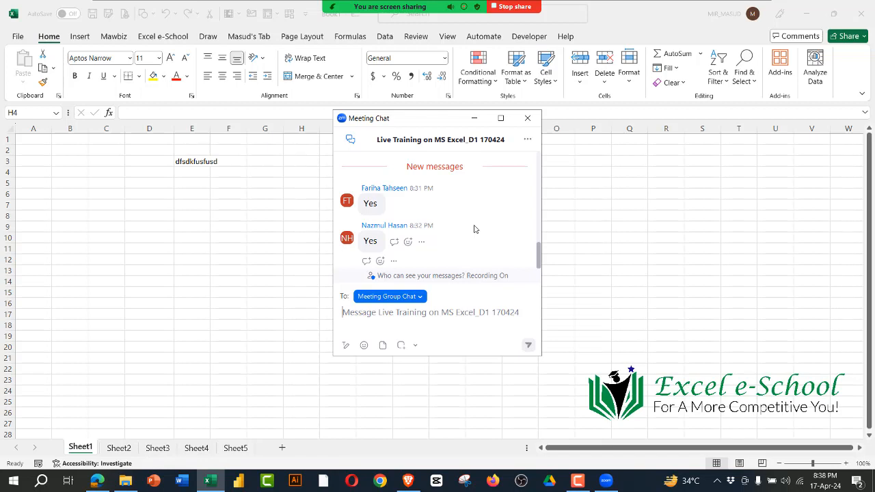
{"action": "left_click", "coordinate": [528, 118]}
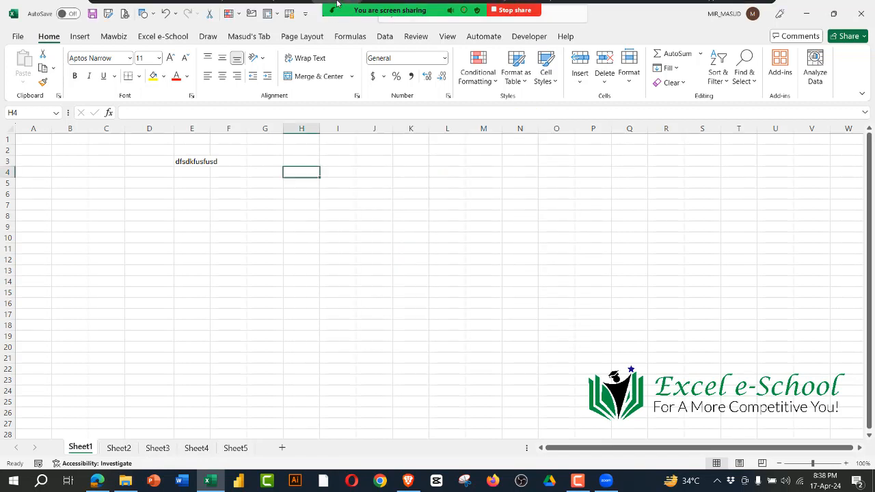
Step: Enter the sample texts fsdfgs in cell E7, asd in H4 and J10, and d in H12 on Sheet1
{"action": "left_click", "coordinate": [261, 223]}
{"action": "left_click", "coordinate": [201, 163]}
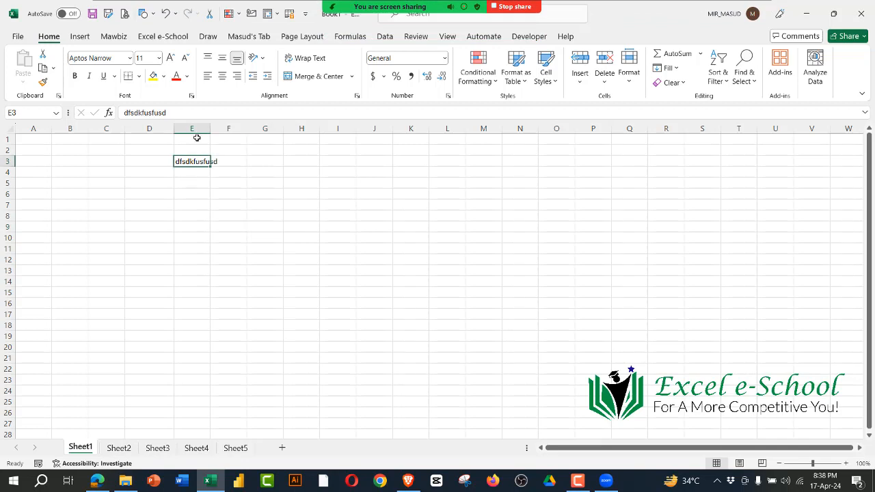
{"action": "left_click", "coordinate": [223, 227]}
{"action": "key", "text": "Return"}
{"action": "left_click", "coordinate": [207, 204]}
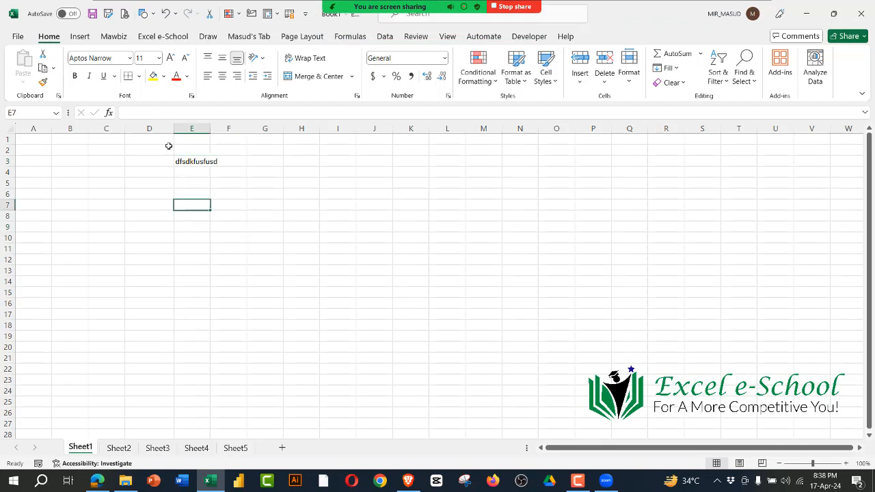
{"action": "type", "text": "fsdfgs"}
{"action": "left_click", "coordinate": [302, 173]}
{"action": "type", "text": "asd"}
{"action": "left_click", "coordinate": [381, 236]}
{"action": "type", "text": "asd"}
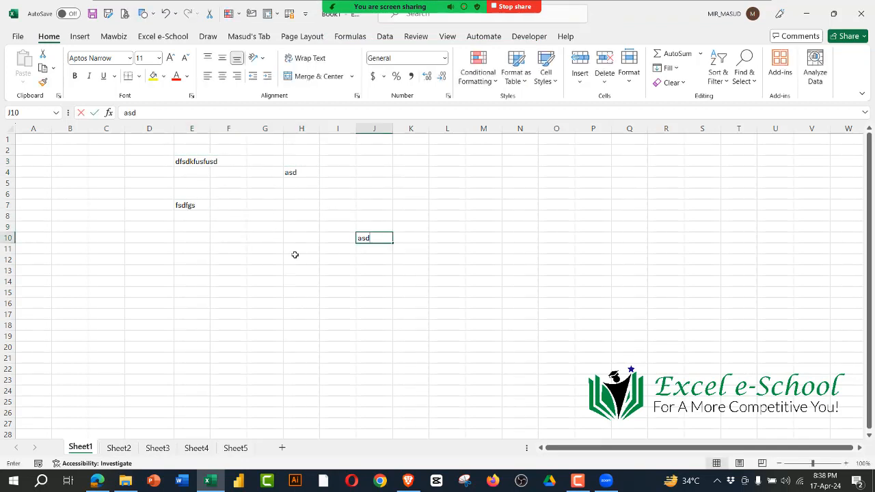
{"action": "left_click", "coordinate": [295, 259]}
{"action": "type", "text": "d"}
{"action": "left_click", "coordinate": [311, 315]}
Step: Clear the contents of the cell range E3:K14 on Sheet1 and select cell I14
{"action": "left_click_drag", "start_coordinate": [179, 164], "coordinate": [400, 284]}
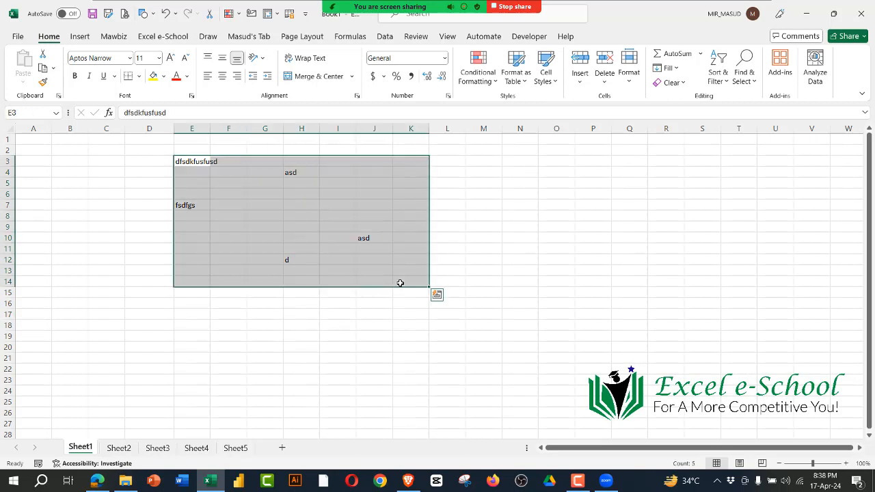
{"action": "key", "text": "Delete"}
{"action": "left_click", "coordinate": [345, 283]}
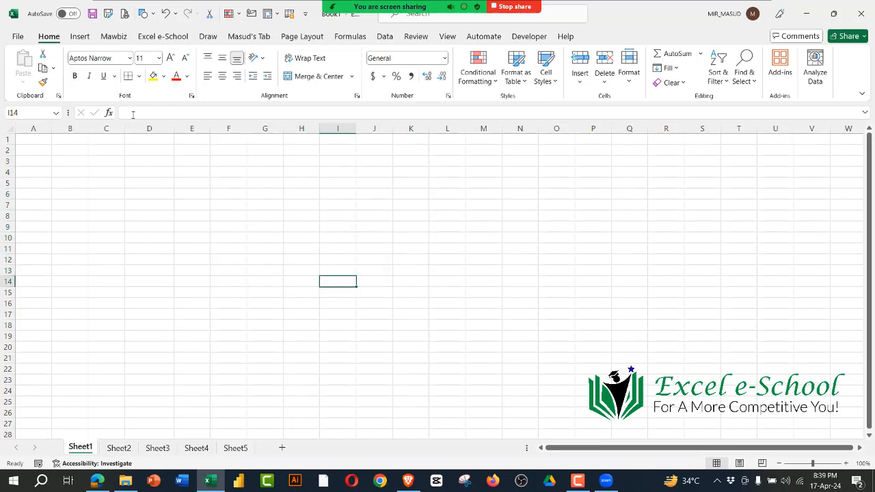
Step: Select the cell blocks A1:S20 and A2:O20 in turn on Sheet1
{"action": "left_click", "coordinate": [152, 299]}
{"action": "left_click_drag", "start_coordinate": [40, 141], "coordinate": [704, 348]}
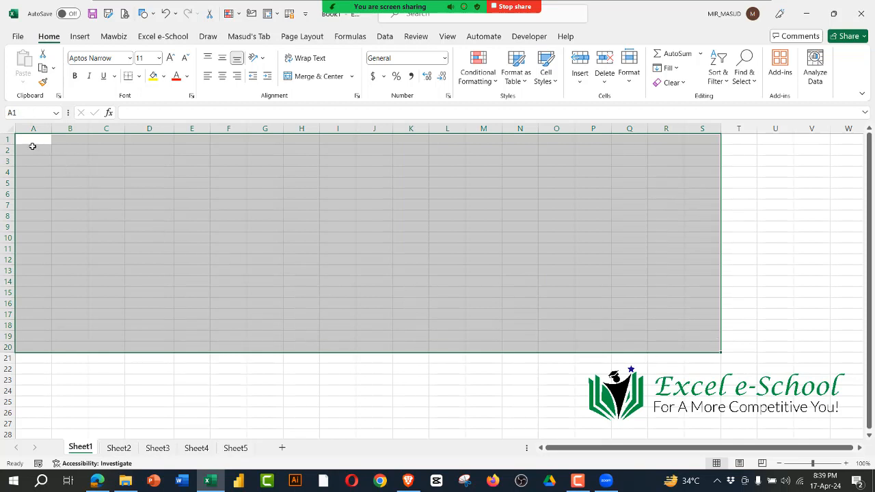
{"action": "left_click_drag", "start_coordinate": [32, 146], "coordinate": [547, 344]}
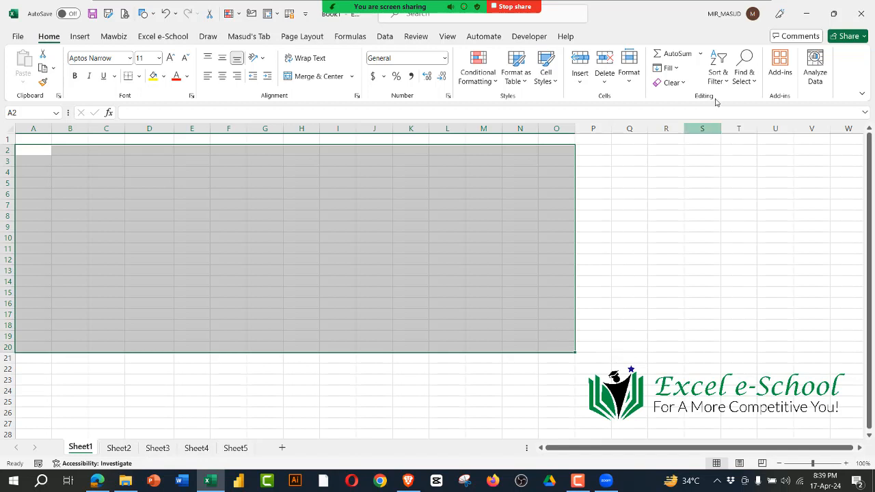
Step: Hide the floating Zoom meeting controls during the screen share
{"action": "mouse_move", "coordinate": [428, 5]}
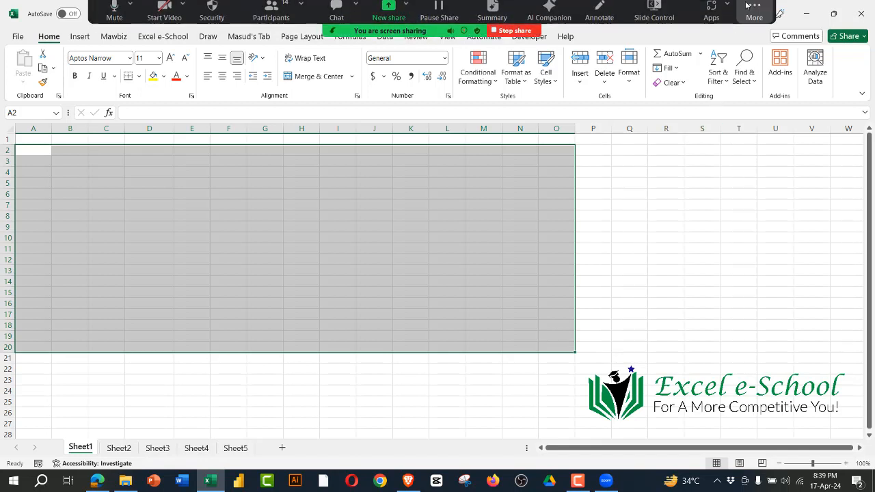
{"action": "left_click", "coordinate": [754, 15]}
{"action": "left_click", "coordinate": [698, 204]}
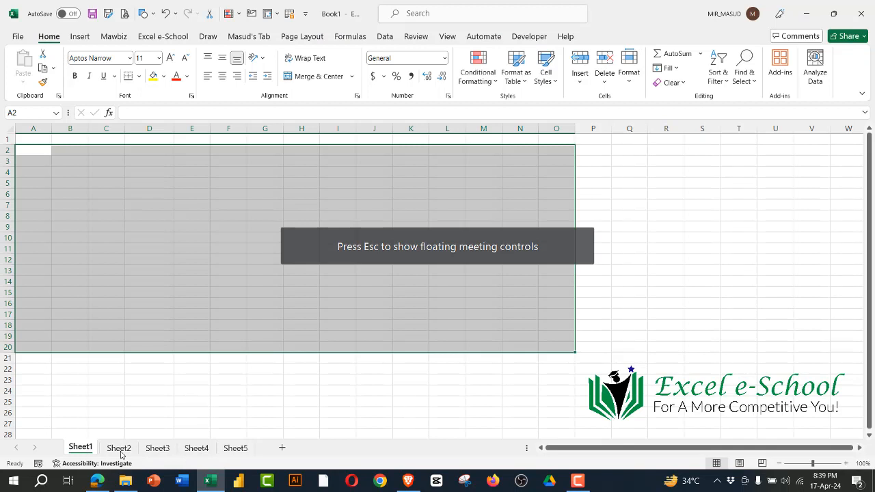
Step: Go through Sheet2 and Sheet3 to Sheet4 and select cell G21 there
{"action": "left_click", "coordinate": [120, 449]}
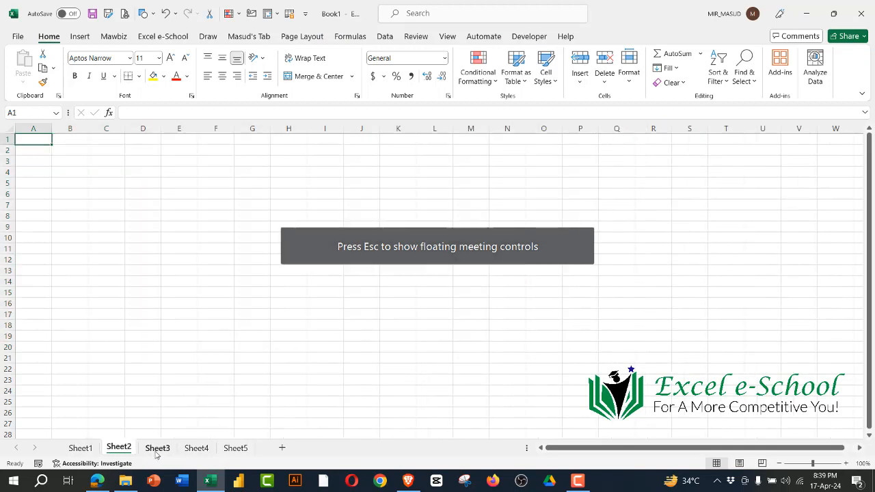
{"action": "left_click", "coordinate": [157, 449]}
{"action": "left_click", "coordinate": [197, 448]}
{"action": "left_click", "coordinate": [261, 362]}
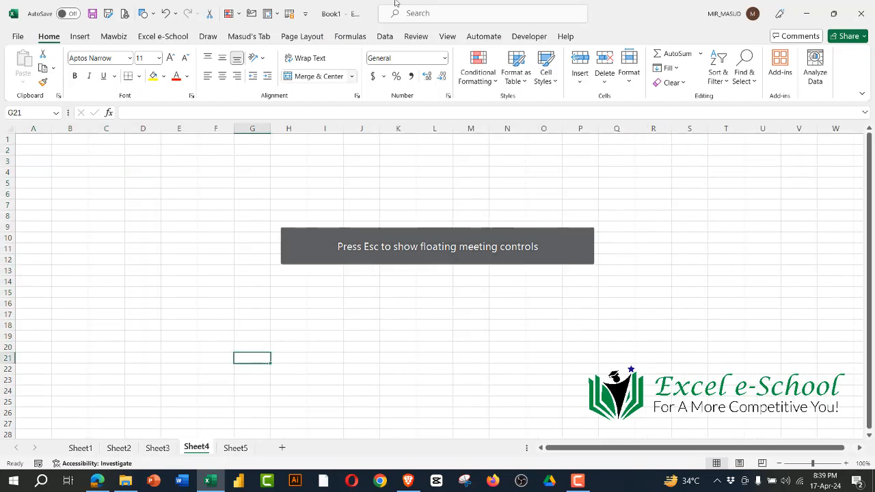
Step: Open the Zoom participants list, read the new message in the meeting chat, and put both windows away
{"action": "left_click", "coordinate": [272, 5]}
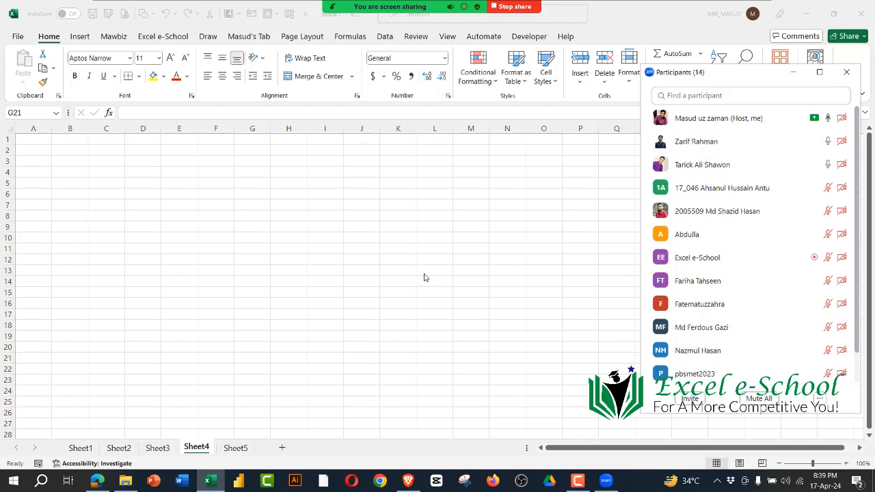
{"action": "left_click", "coordinate": [424, 274]}
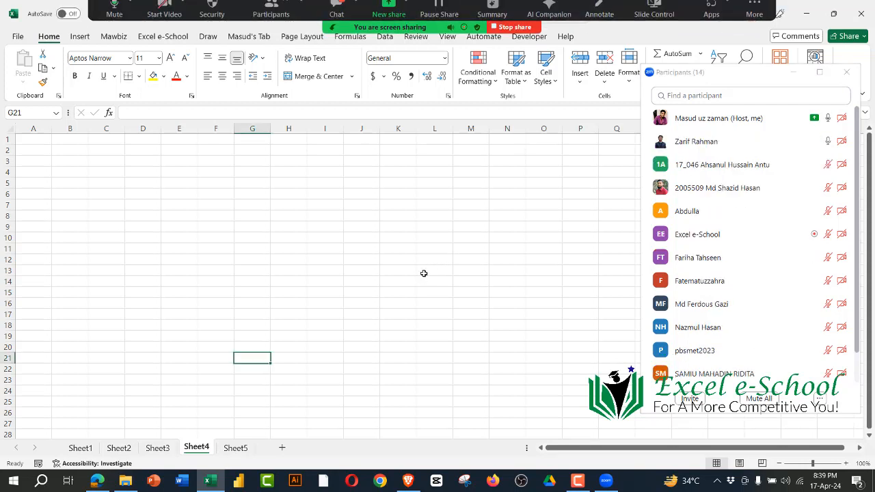
{"action": "left_click", "coordinate": [337, 14]}
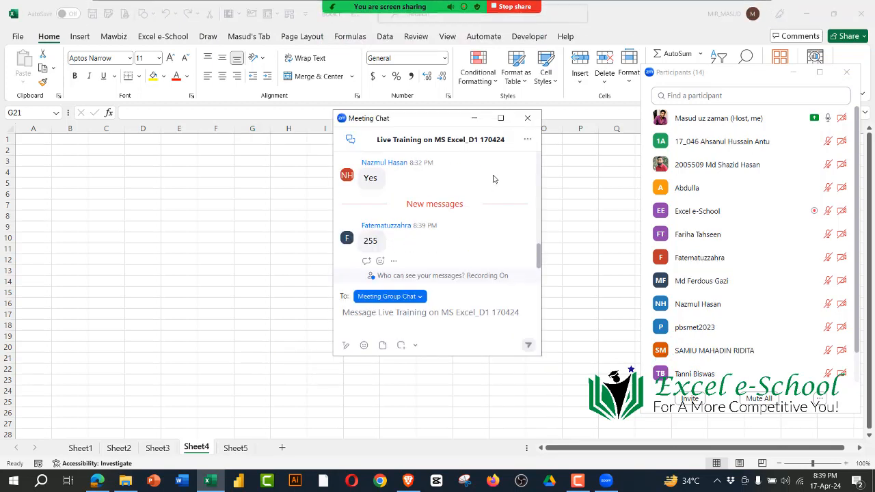
{"action": "left_click", "coordinate": [527, 119]}
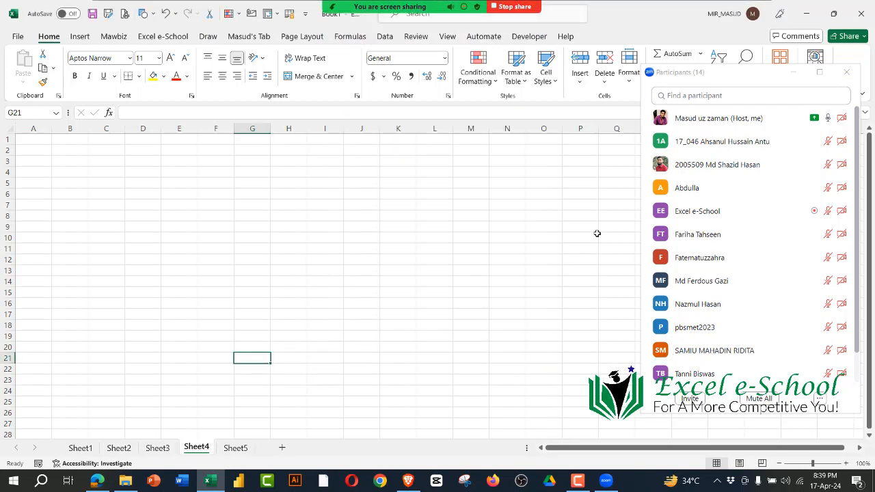
{"action": "left_click", "coordinate": [794, 75]}
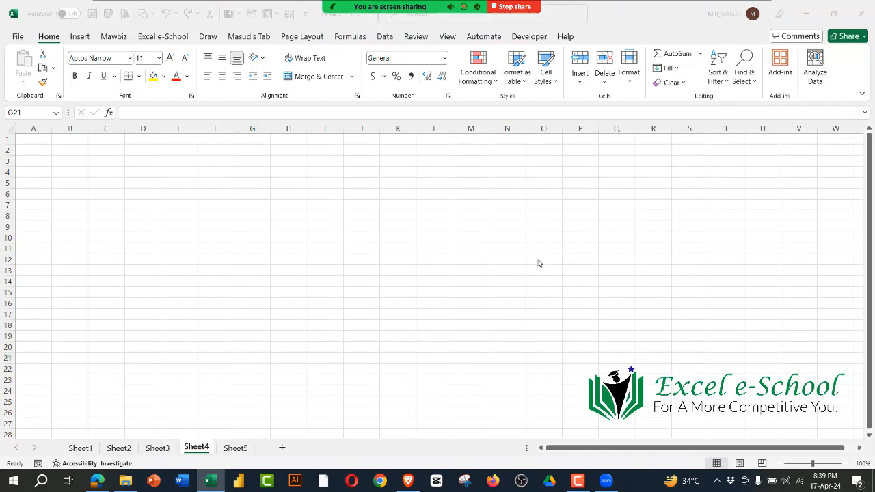
Step: Select the cell block A1:S18 on Sheet4 to point out the worksheet grid, ending on cell C8
{"action": "mouse_move", "coordinate": [40, 139]}
{"action": "left_mouse_down"}
{"action": "mouse_move", "coordinate": [612, 309]}
{"action": "mouse_move", "coordinate": [705, 325]}
{"action": "left_mouse_up"}
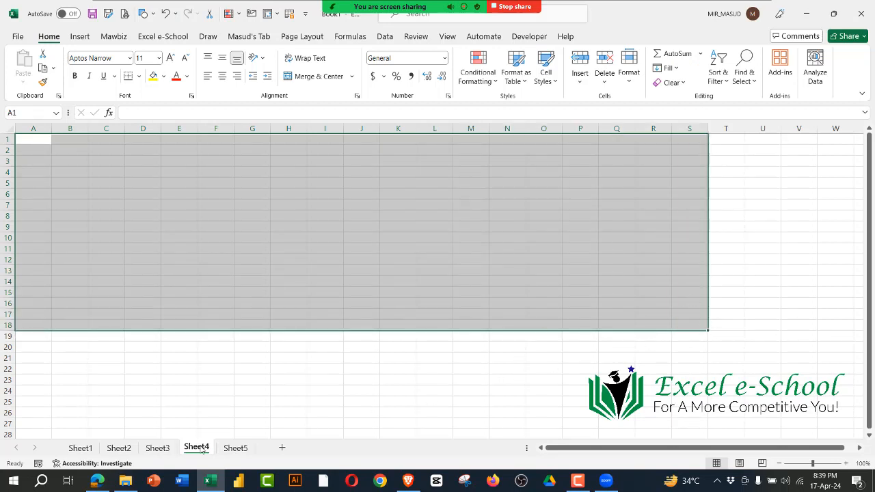
{"action": "mouse_move", "coordinate": [869, 167]}
{"action": "left_mouse_down"}
{"action": "mouse_move", "coordinate": [869, 194]}
{"action": "mouse_move", "coordinate": [871, 166]}
{"action": "left_mouse_up"}
{"action": "left_click", "coordinate": [108, 215]}
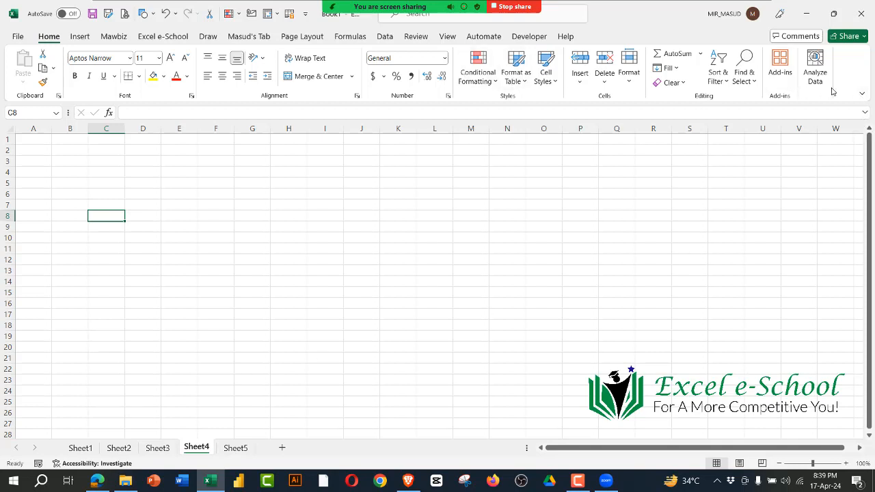
Step: Check the ribbon display options, collapse the ribbon, and expand it again with the View commands showing
{"action": "left_click", "coordinate": [863, 93]}
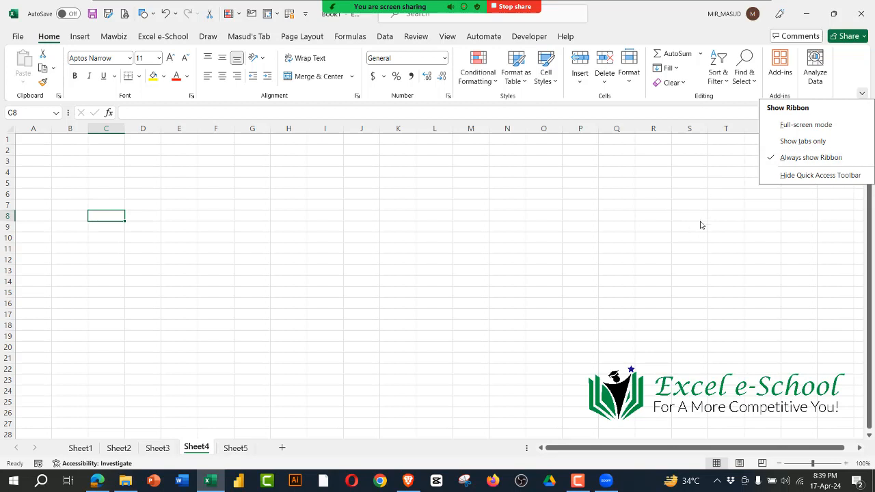
{"action": "left_click", "coordinate": [636, 171]}
{"action": "right_click", "coordinate": [536, 40]}
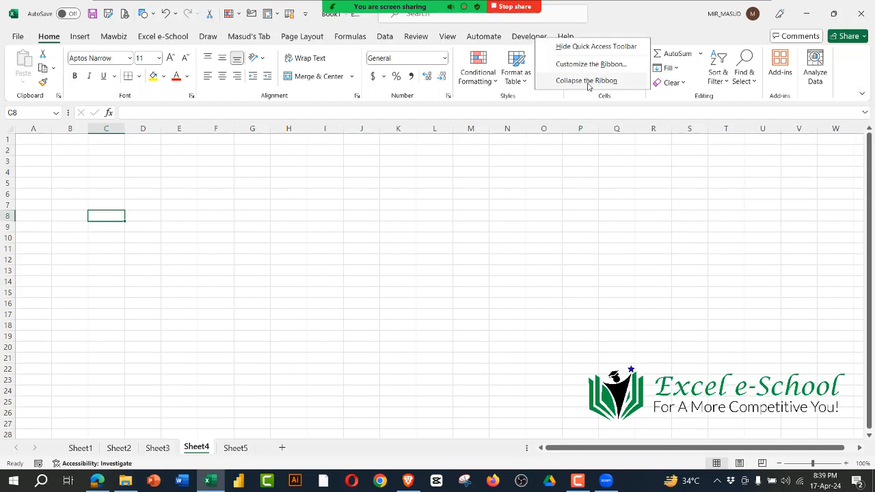
{"action": "left_click", "coordinate": [586, 84]}
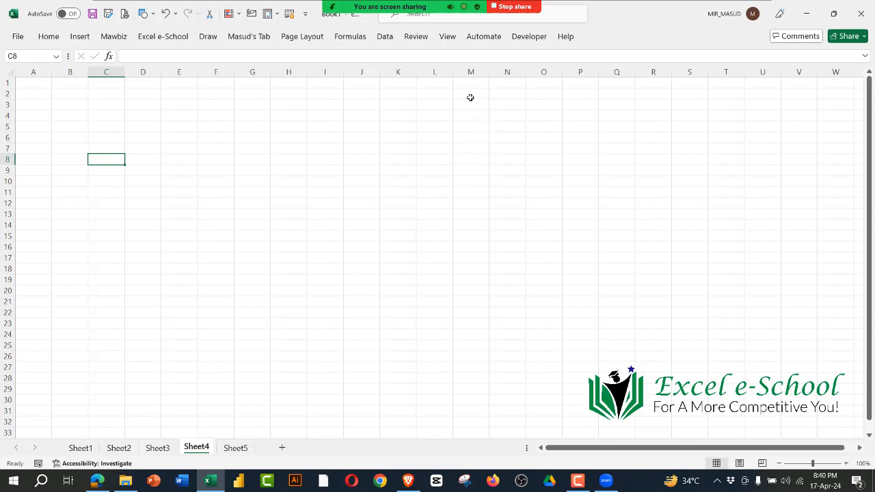
{"action": "double_click", "coordinate": [447, 36]}
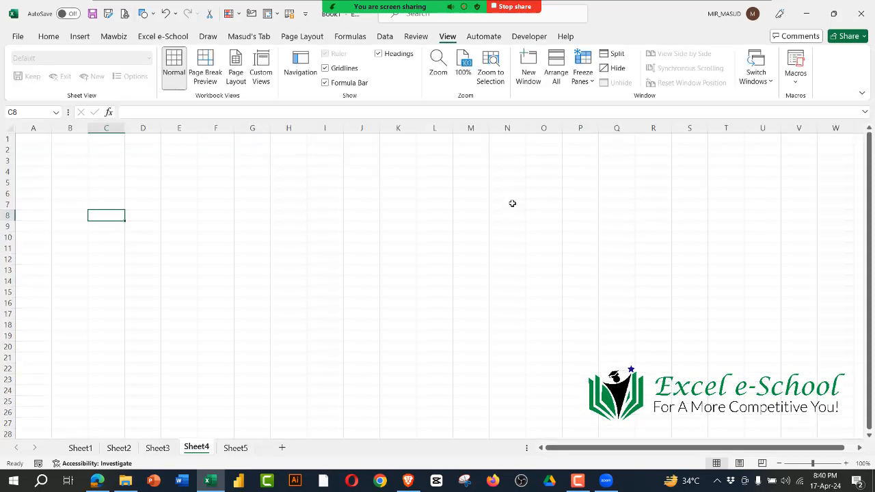
Step: Demonstrate the scroll bars by scrolling down through the rows of Sheet4 and back to row 1
{"action": "scroll", "coordinate": [536, 254], "scroll_direction": "down", "scroll_amount": 4}
{"action": "scroll", "coordinate": [536, 254], "scroll_direction": "down", "scroll_amount": 1}
{"action": "left_click_drag", "start_coordinate": [871, 299], "coordinate": [873, 403]}
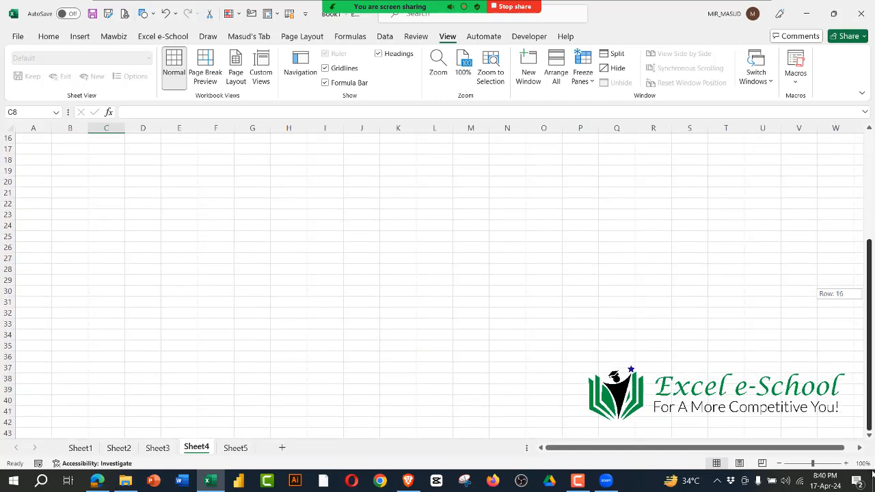
{"action": "left_click_drag", "start_coordinate": [872, 472], "coordinate": [850, 148]}
{"action": "left_click_drag", "start_coordinate": [637, 451], "coordinate": [571, 466]}
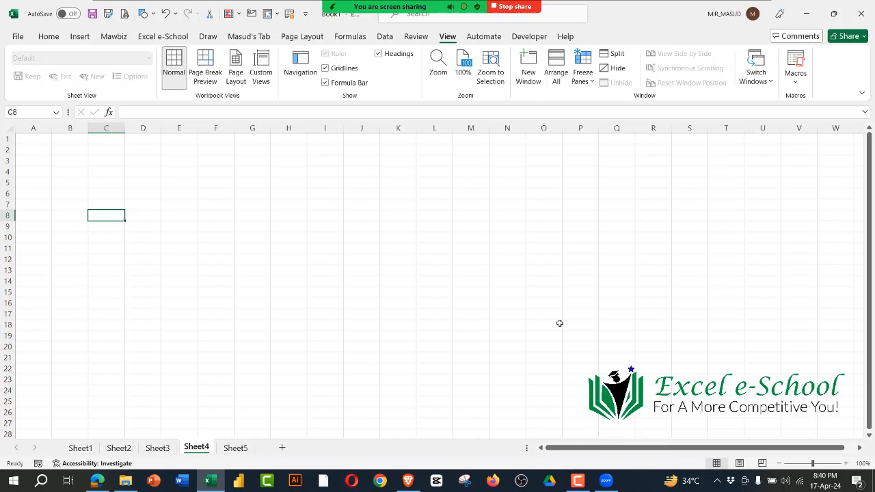
Step: Move the active cell across row 18 from O18 past column AG and back to L18, ending on cell I14
{"action": "left_click", "coordinate": [560, 323]}
{"action": "key", "text": "Right"}
{"action": "key", "text": "Right"}
{"action": "key", "text": "Right"}
{"action": "key", "text": "Right"}
{"action": "key", "text": "Right"}
{"action": "key", "text": "Right"}
{"action": "key", "text": "Right"}
{"action": "key", "text": "Right"}
{"action": "key", "text": "Right"}
{"action": "key", "text": "Right"}
{"action": "key", "text": "Right"}
{"action": "key", "text": "Right"}
{"action": "key", "text": "Right"}
{"action": "key", "text": "Right"}
{"action": "key", "text": "Right"}
{"action": "key", "text": "Right"}
{"action": "key", "text": "Right"}
{"action": "key", "text": "Right"}
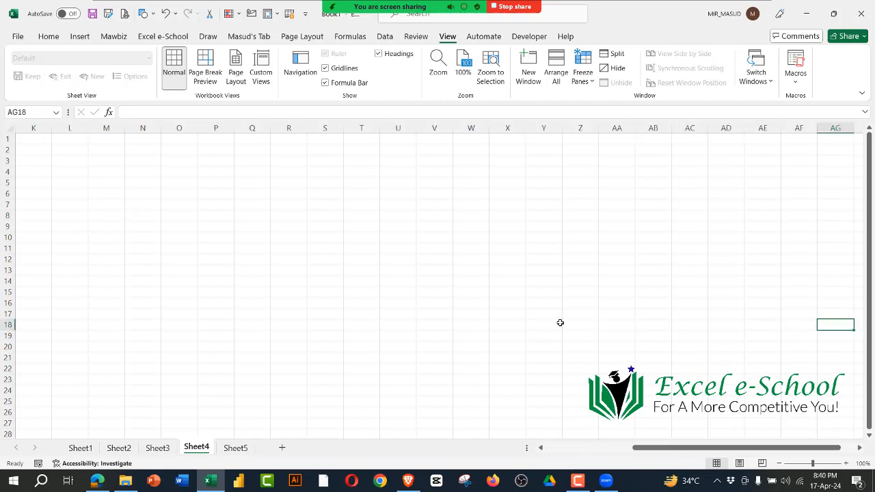
{"action": "key", "text": "Right"}
{"action": "key", "text": "Right"}
{"action": "key", "text": "Right"}
{"action": "key", "text": "Left"}
{"action": "key", "text": "Left"}
{"action": "key", "text": "Left"}
{"action": "key", "text": "Left"}
{"action": "key", "text": "Left"}
{"action": "key", "text": "Left"}
{"action": "key", "text": "Left"}
{"action": "key", "text": "Left"}
{"action": "key", "text": "Left"}
{"action": "key", "text": "Left"}
{"action": "key", "text": "Left"}
{"action": "key", "text": "Left"}
{"action": "key", "text": "Left"}
{"action": "key", "text": "Left"}
{"action": "key", "text": "Left"}
{"action": "key", "text": "Left"}
{"action": "key", "text": "Left"}
{"action": "key", "text": "Left"}
{"action": "key", "text": "Left"}
{"action": "key", "text": "Left"}
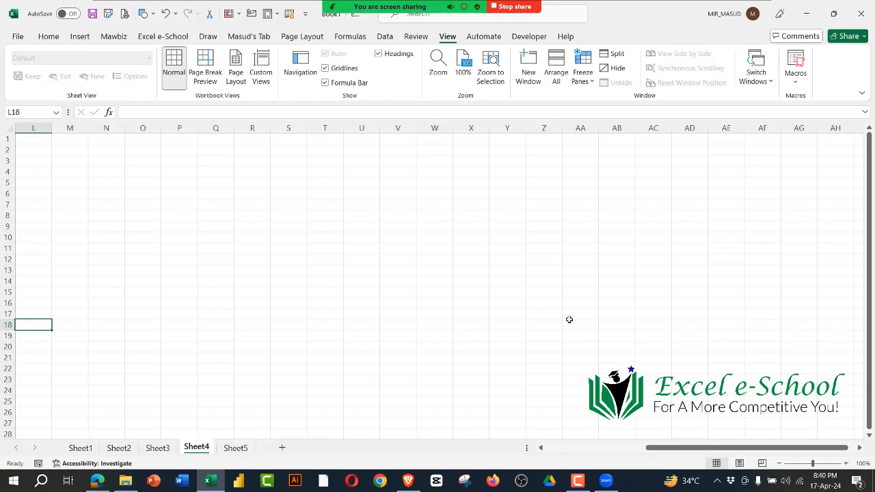
{"action": "left_click_drag", "start_coordinate": [778, 448], "coordinate": [515, 453]}
{"action": "left_click", "coordinate": [327, 280]}
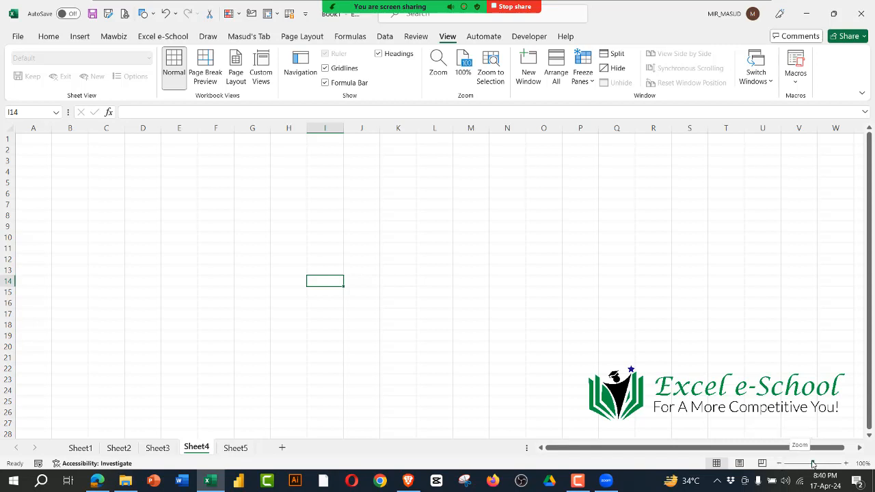
Step: Zoom Sheet4 in to 180%
{"action": "left_click", "coordinate": [847, 463]}
{"action": "left_click", "coordinate": [846, 464]}
{"action": "left_click", "coordinate": [847, 463]}
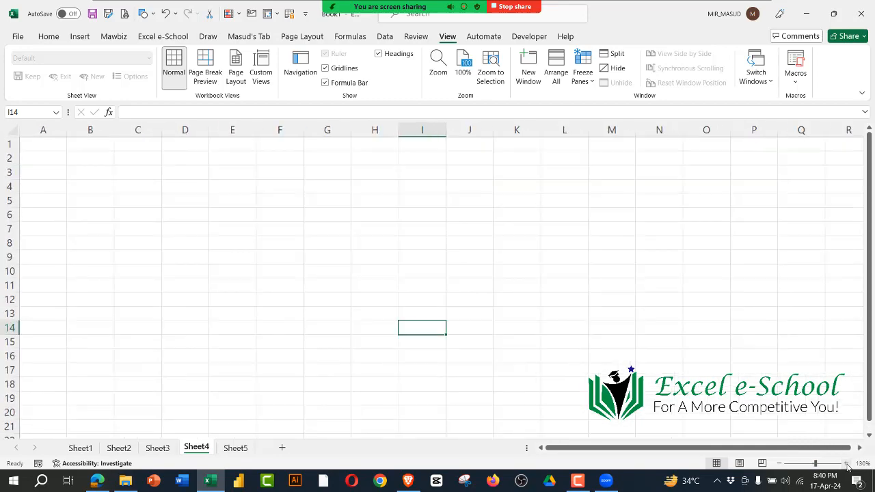
{"action": "left_click", "coordinate": [847, 463]}
{"action": "left_click", "coordinate": [846, 463]}
{"action": "left_click", "coordinate": [846, 463]}
{"action": "left_click", "coordinate": [847, 463]}
{"action": "left_click", "coordinate": [846, 463]}
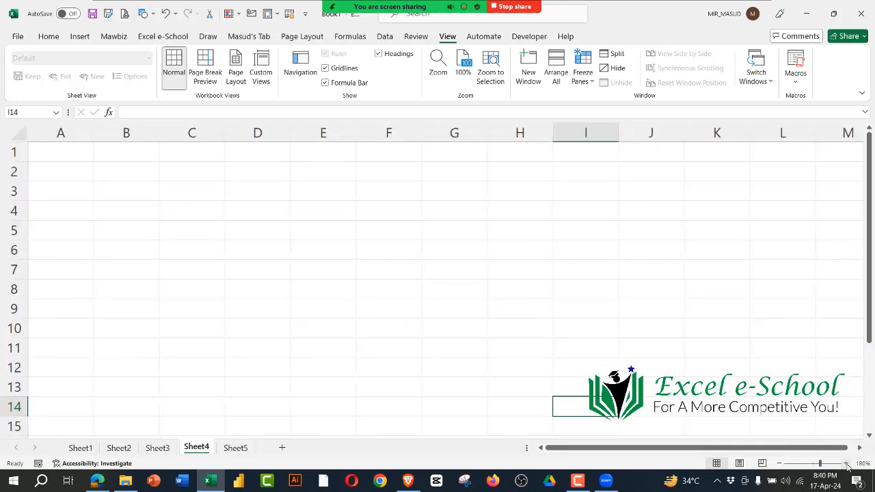
Step: Zoom Sheet4 out to 40%, highlight a block of the small cells, and select cell AD43
{"action": "left_click", "coordinate": [780, 464]}
{"action": "left_click", "coordinate": [779, 463]}
{"action": "double_click", "coordinate": [780, 463]}
{"action": "left_click", "coordinate": [780, 464]}
{"action": "double_click", "coordinate": [780, 463]}
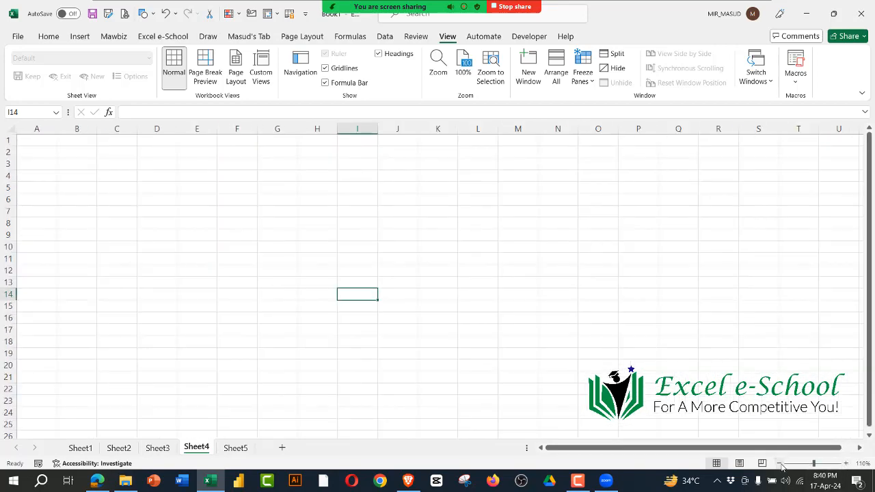
{"action": "double_click", "coordinate": [779, 464]}
{"action": "double_click", "coordinate": [780, 464]}
{"action": "double_click", "coordinate": [780, 464]}
{"action": "left_click", "coordinate": [779, 464]}
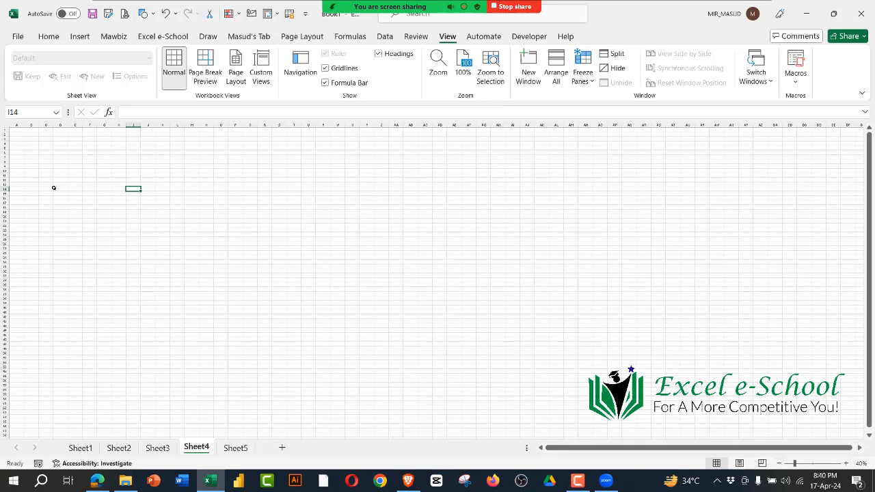
{"action": "left_click_drag", "start_coordinate": [46, 142], "coordinate": [287, 287]}
{"action": "left_click", "coordinate": [438, 322]}
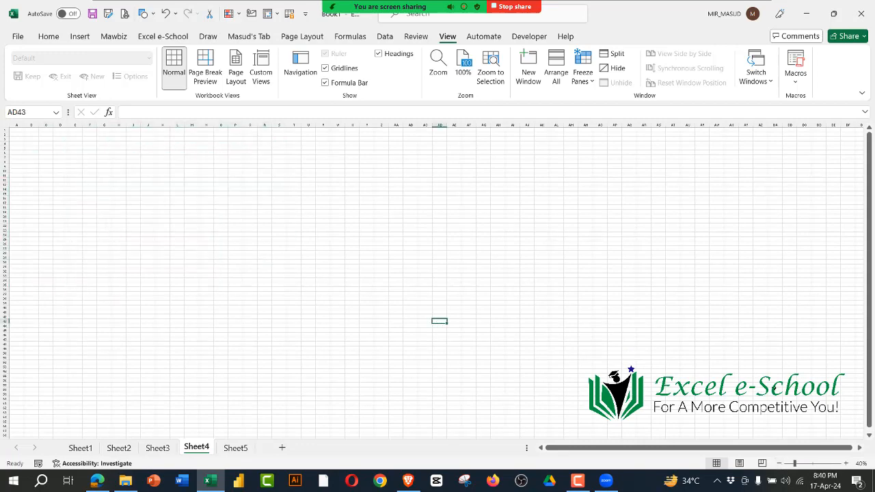
Step: Set the zoom of Sheet4 to 102% and select cell K34
{"action": "left_click", "coordinate": [813, 463]}
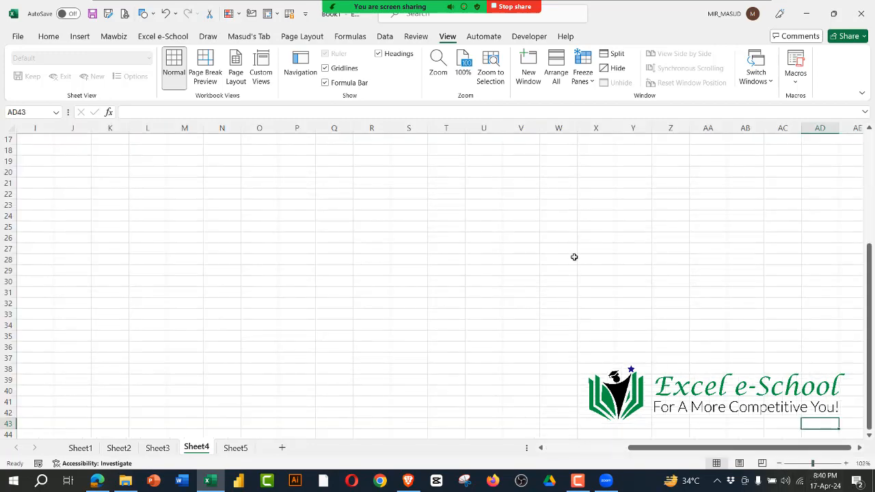
{"action": "left_click_drag", "start_coordinate": [664, 454], "coordinate": [582, 454]}
{"action": "left_click", "coordinate": [407, 324]}
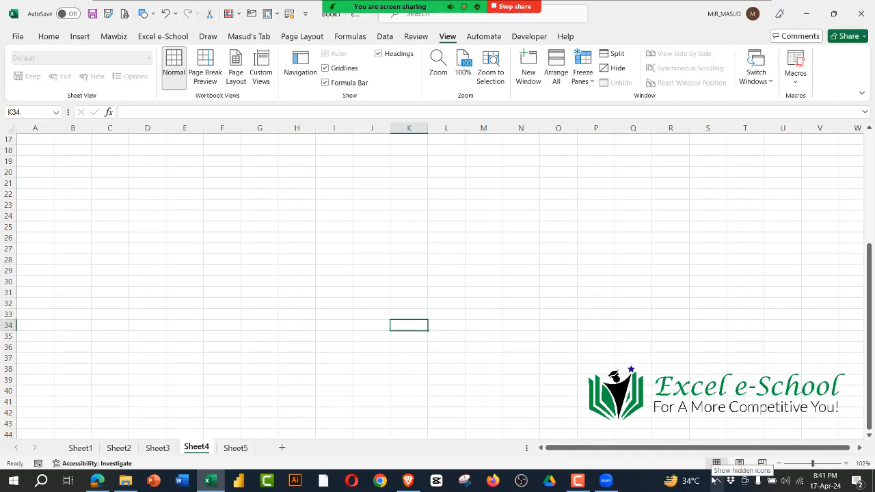
{"action": "mouse_move", "coordinate": [284, 14]}
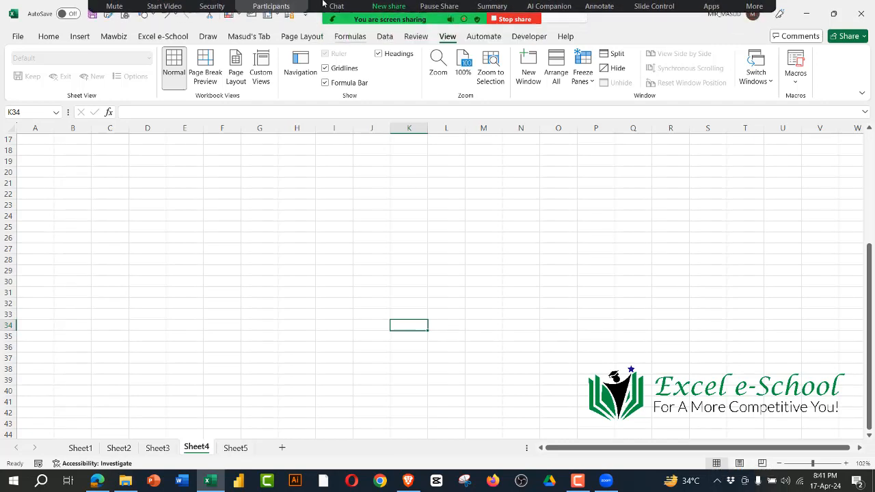
Step: Show the meeting's participant list over the worksheet, select cells B28 and E26, and minimise the list
{"action": "left_click", "coordinate": [271, 9]}
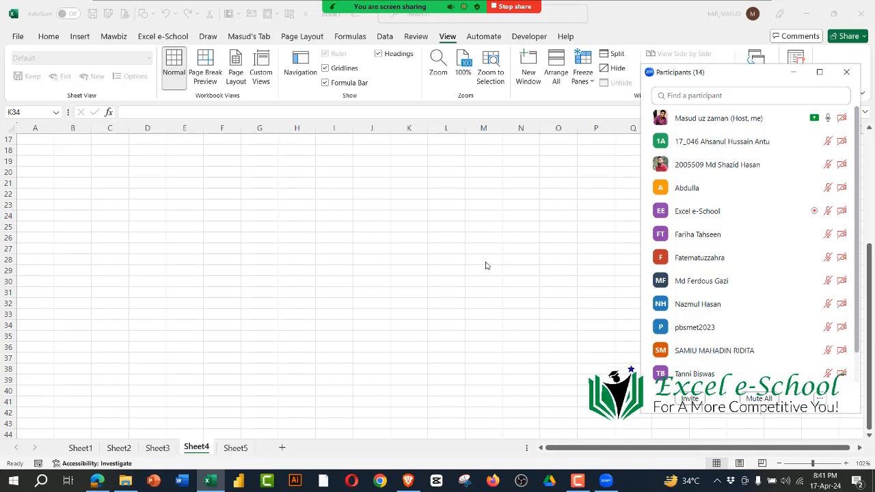
{"action": "left_click", "coordinate": [487, 269]}
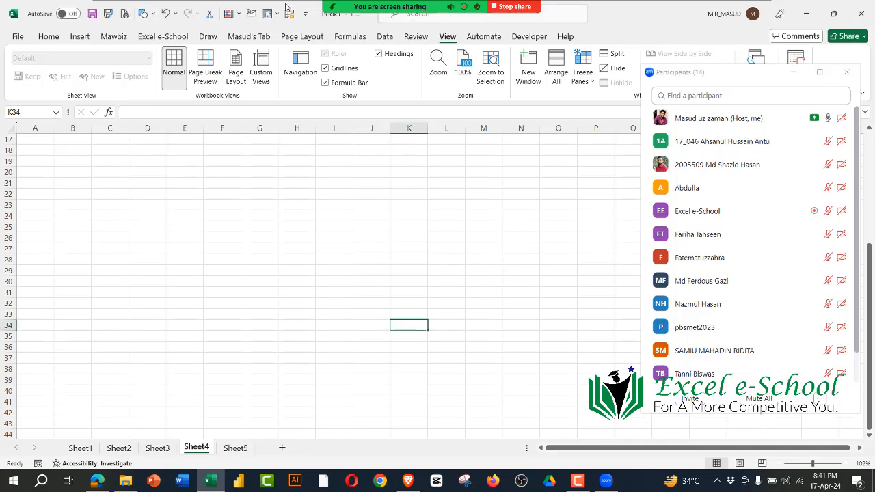
{"action": "left_click", "coordinate": [72, 259]}
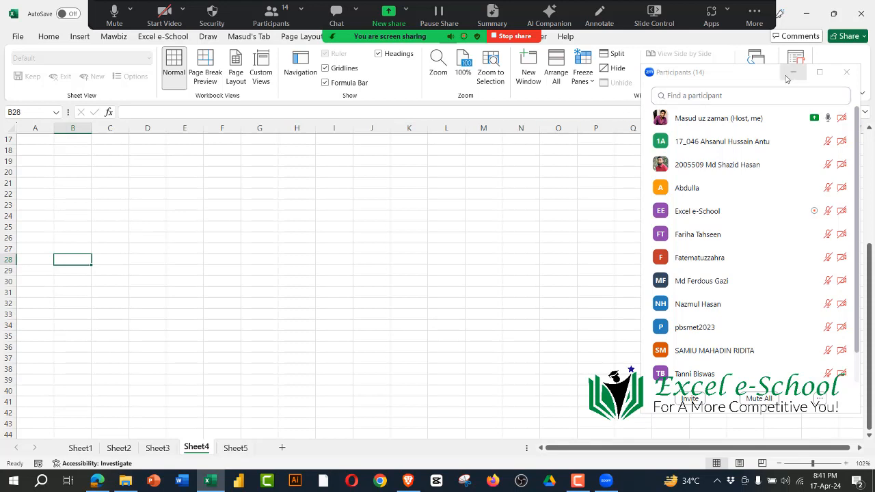
{"action": "left_click", "coordinate": [192, 237]}
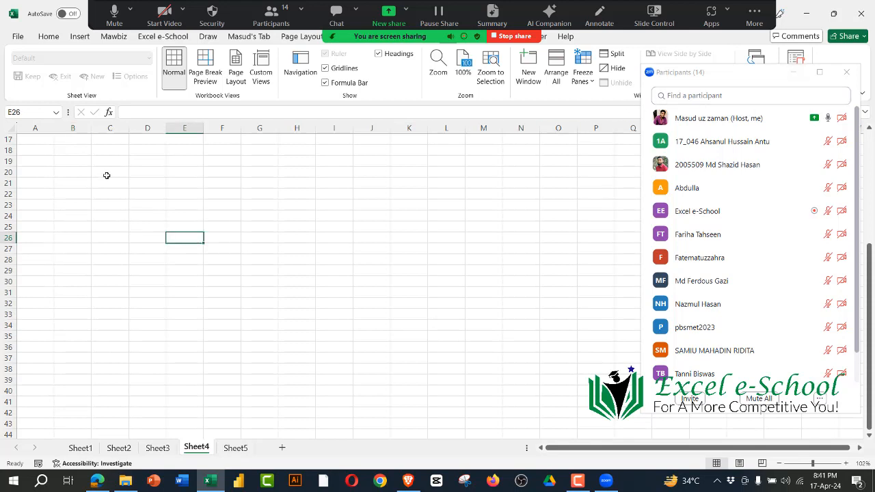
{"action": "left_click", "coordinate": [794, 72]}
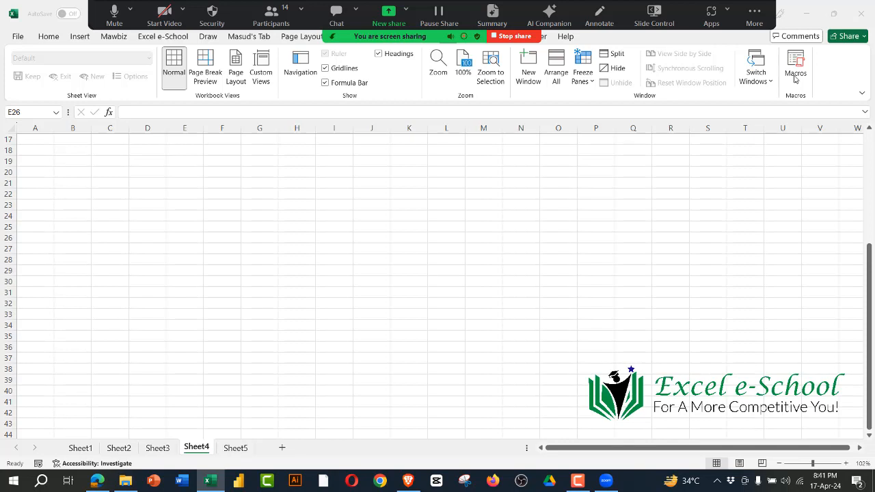
Step: Select cells Q38 and J32 on Sheet4, and hide the floating meeting controls
{"action": "left_click", "coordinate": [671, 203]}
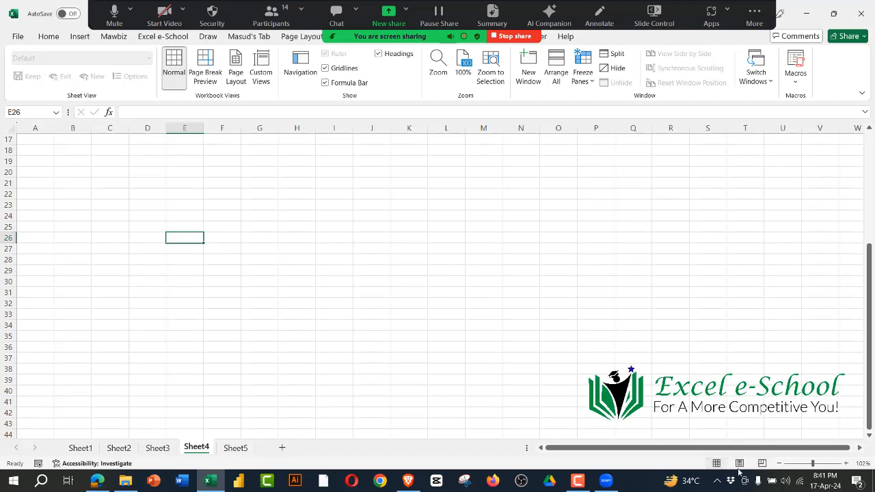
{"action": "left_click", "coordinate": [624, 371]}
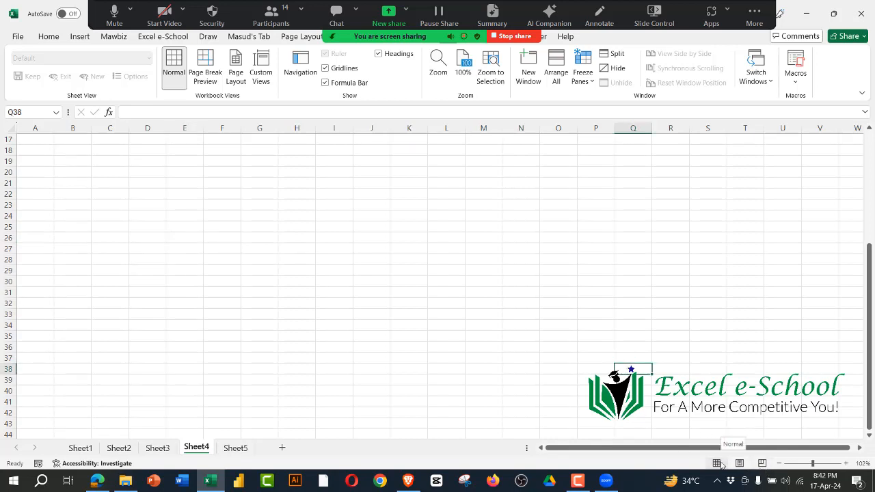
{"action": "left_click", "coordinate": [358, 296]}
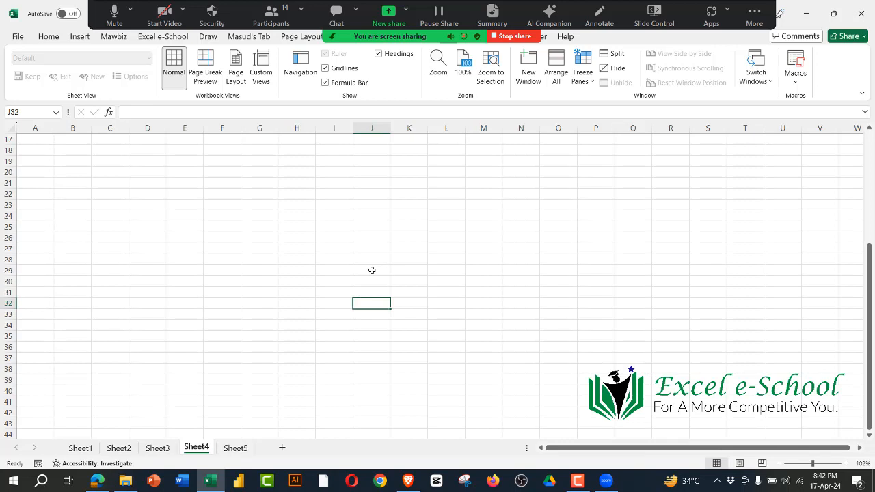
{"action": "left_click", "coordinate": [757, 10]}
{"action": "left_click", "coordinate": [708, 202]}
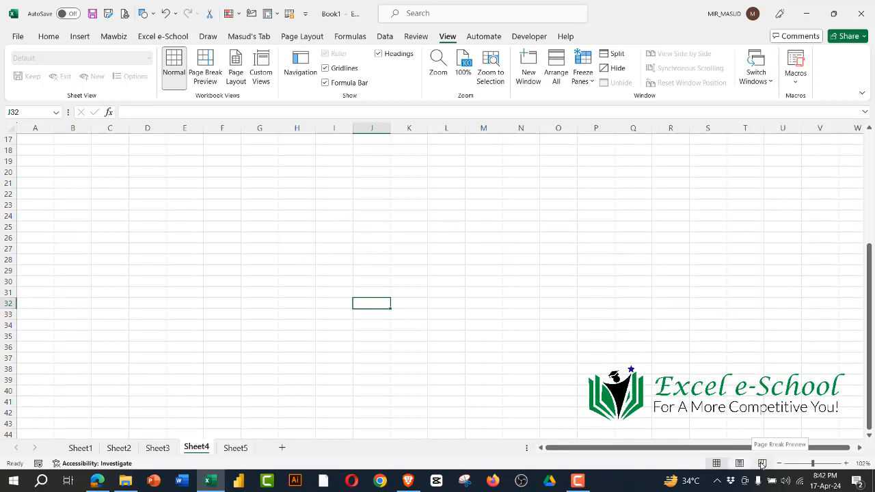
Step: Select cells I28 and D20 on Sheet4, and switch to Sheet1
{"action": "left_click", "coordinate": [334, 259]}
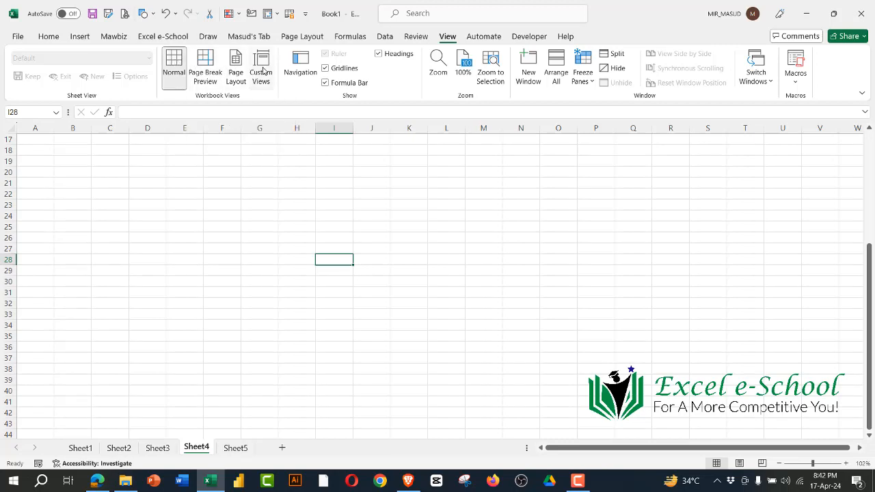
{"action": "left_click", "coordinate": [363, 238]}
{"action": "left_click", "coordinate": [150, 173]}
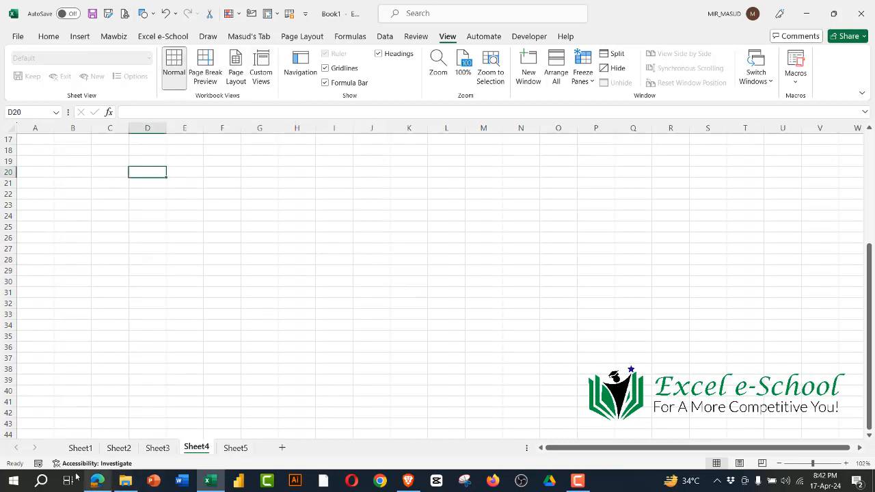
{"action": "left_click", "coordinate": [82, 448]}
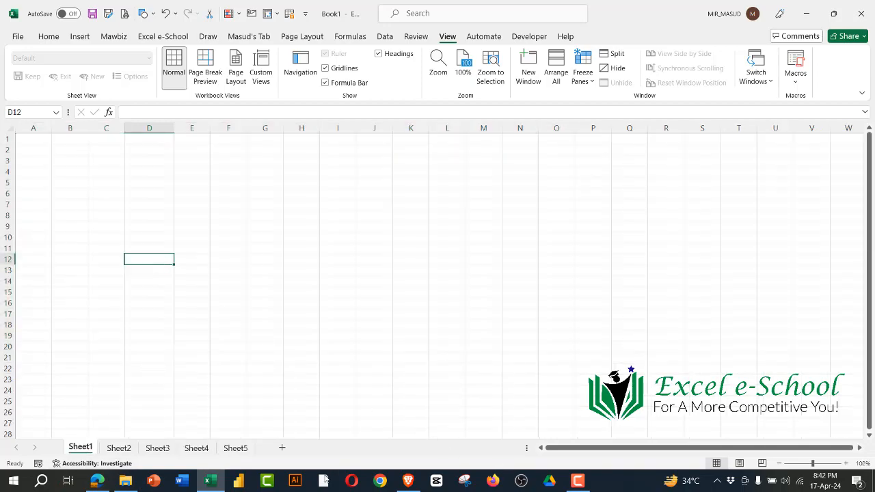
Step: Switch to Edge, highlight the Section E108 worksheet printing topics in the syllabus PDF, and return to Excel
{"action": "left_click", "coordinate": [97, 481]}
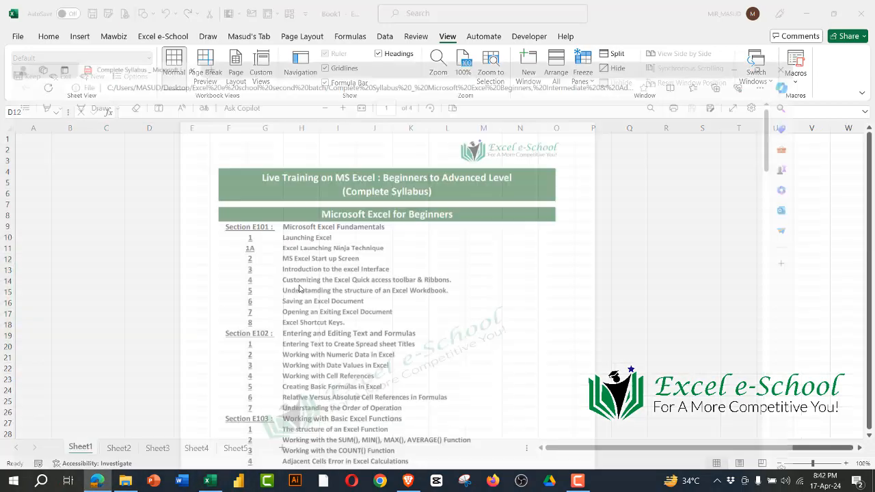
{"action": "scroll", "coordinate": [355, 290], "scroll_direction": "down", "scroll_amount": 10}
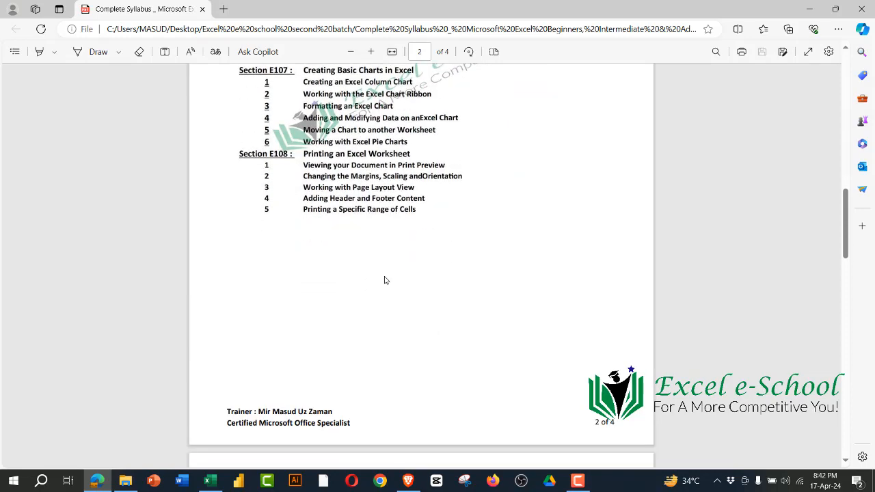
{"action": "left_click_drag", "start_coordinate": [299, 168], "coordinate": [430, 202]}
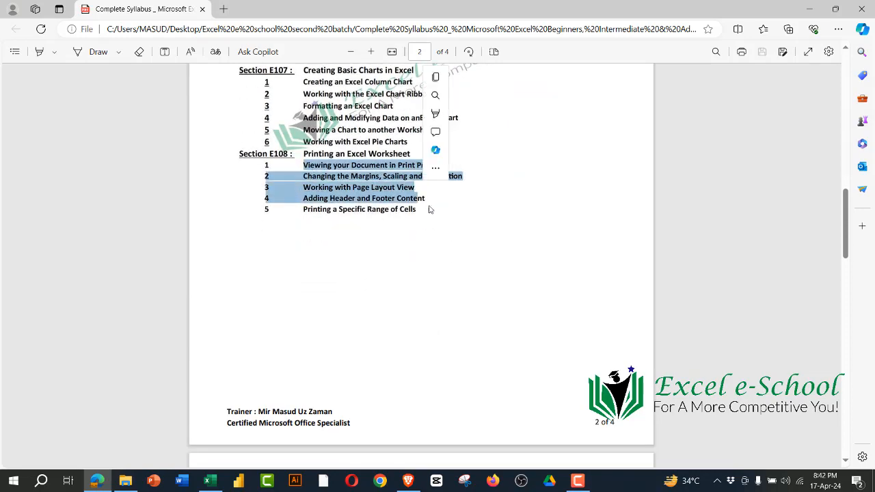
{"action": "left_click", "coordinate": [457, 217]}
{"action": "left_click", "coordinate": [810, 9]}
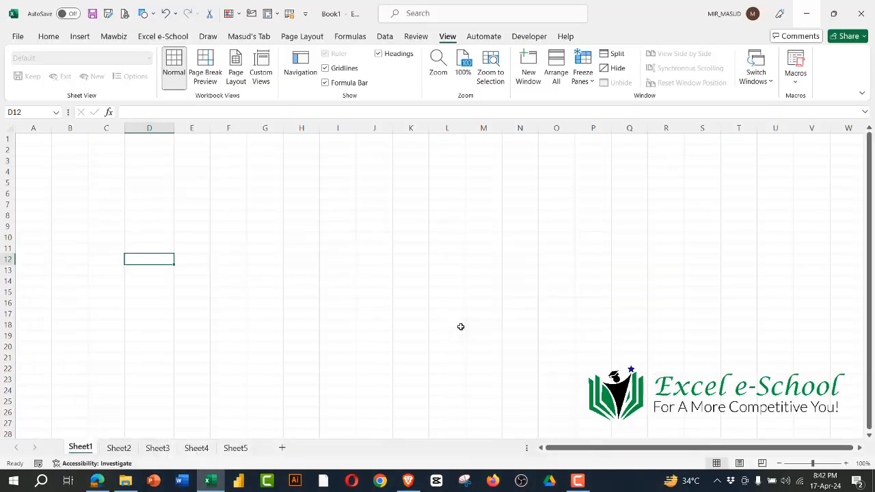
Step: Highlight range C3:F16 on Sheet1, and move the active cell through N16, G5, J13 and E17 to Q11
{"action": "left_click_drag", "start_coordinate": [109, 162], "coordinate": [236, 304]}
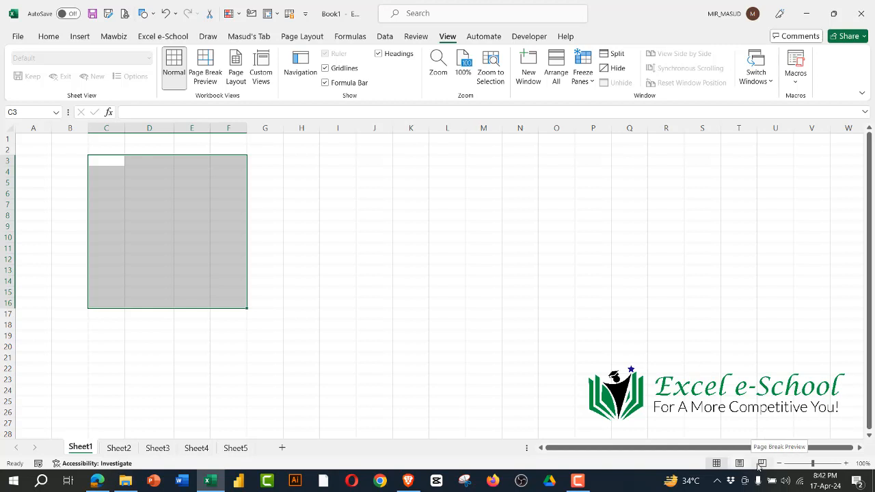
{"action": "left_click", "coordinate": [520, 303]}
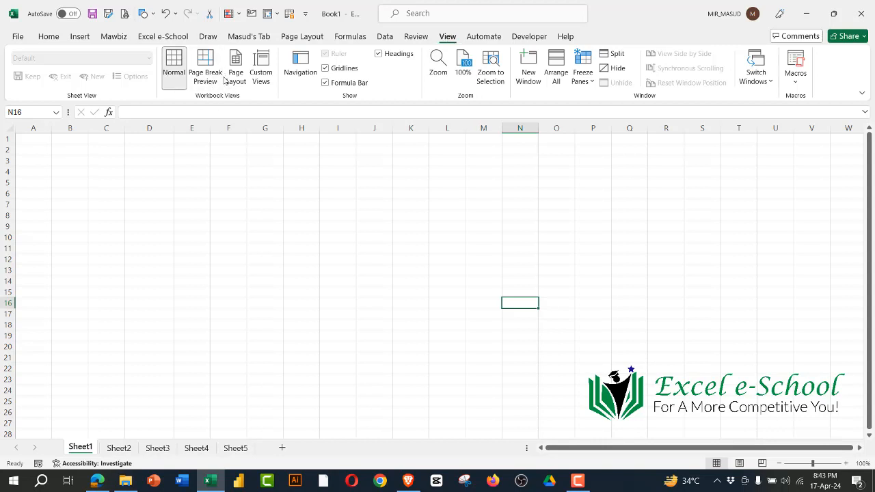
{"action": "left_click", "coordinate": [260, 183]}
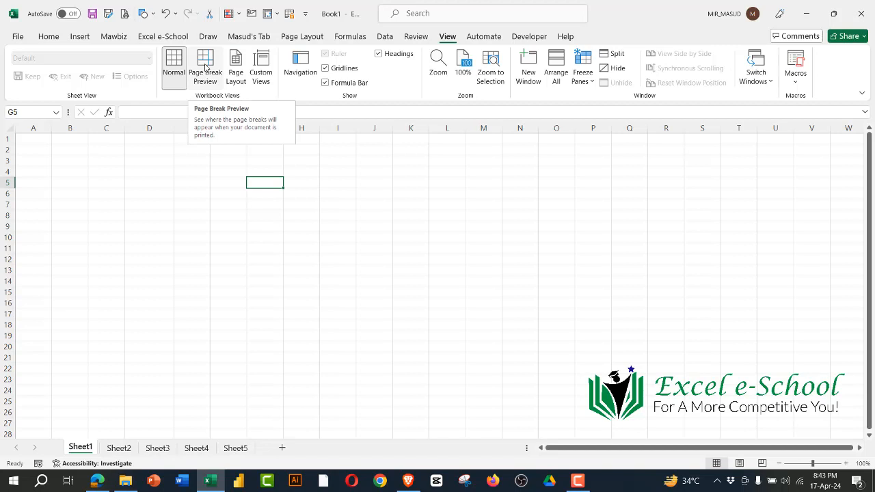
{"action": "left_click", "coordinate": [374, 270]}
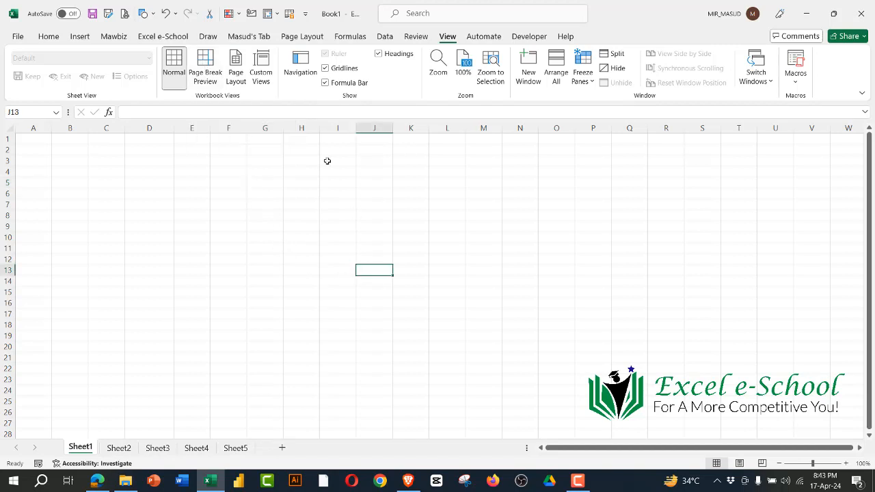
{"action": "left_click", "coordinate": [176, 312]}
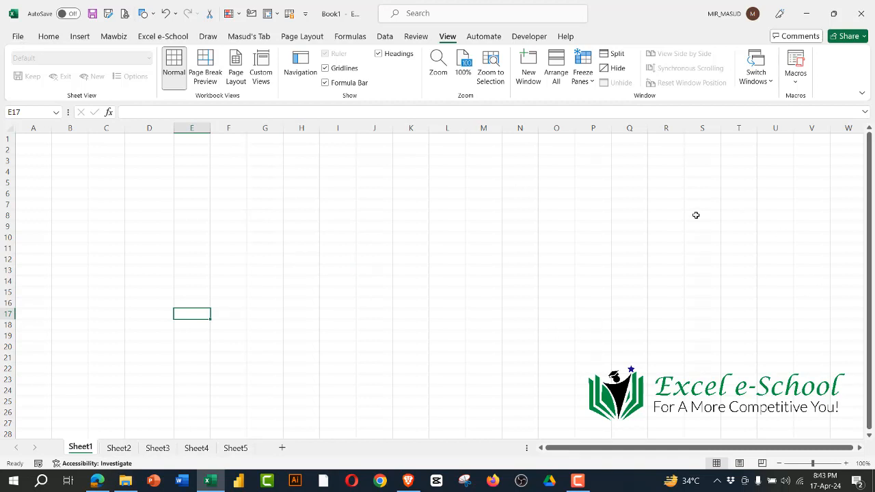
{"action": "left_click", "coordinate": [632, 248]}
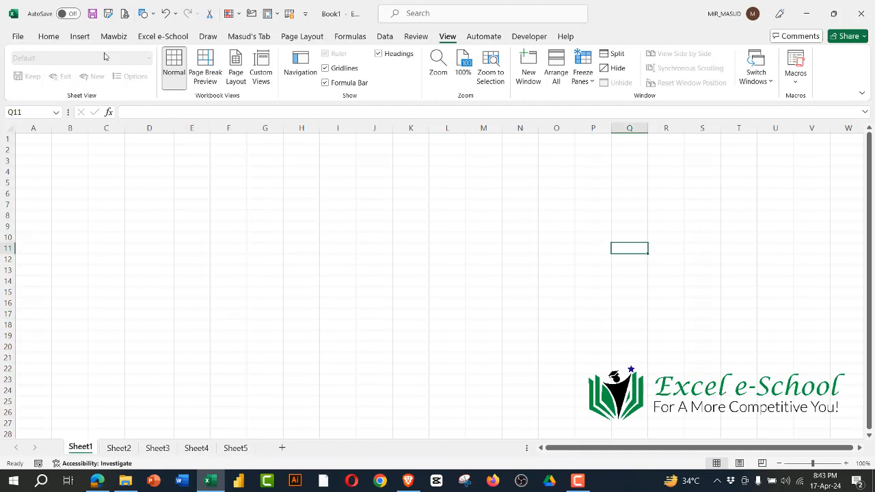
Step: Show the ribbon's Insert, Home, Draw and custom personal command sets one after another, and select cell J14
{"action": "left_click", "coordinate": [77, 37]}
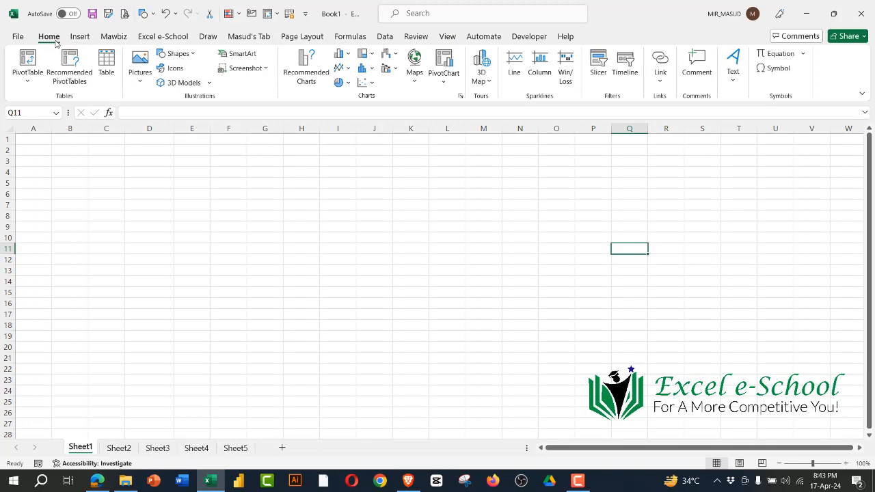
{"action": "left_click", "coordinate": [49, 36]}
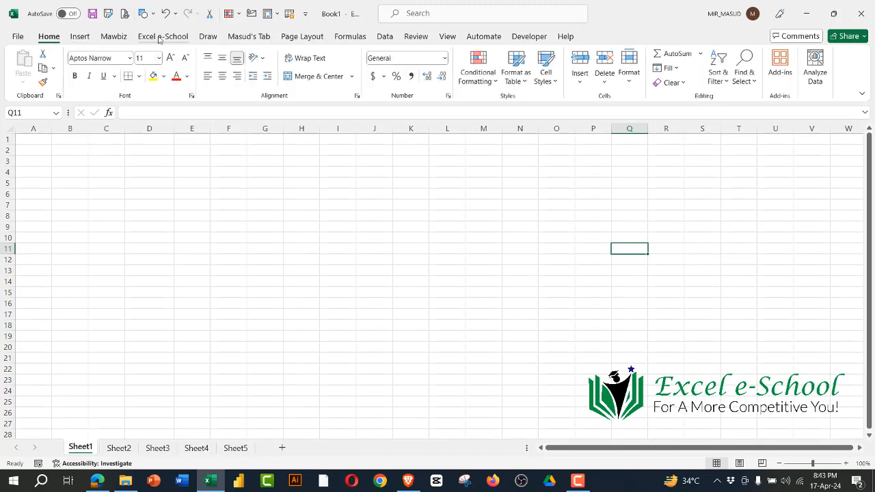
{"action": "left_click", "coordinate": [208, 39]}
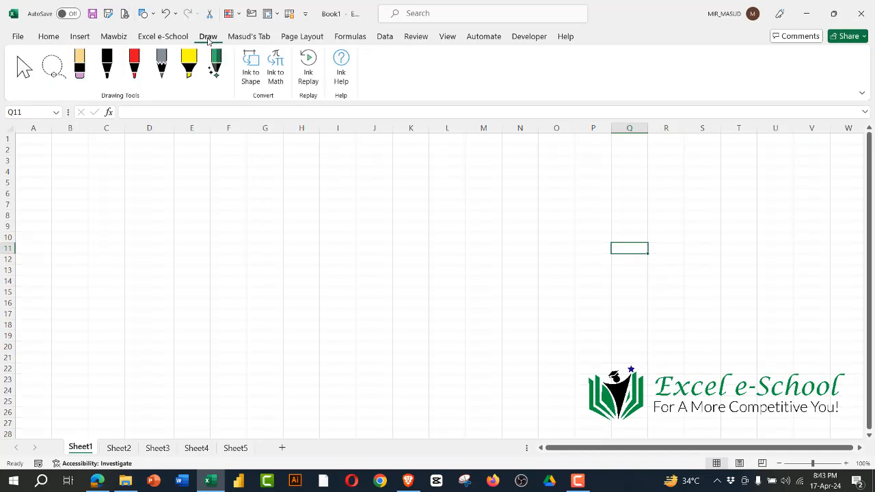
{"action": "left_click", "coordinate": [233, 39]}
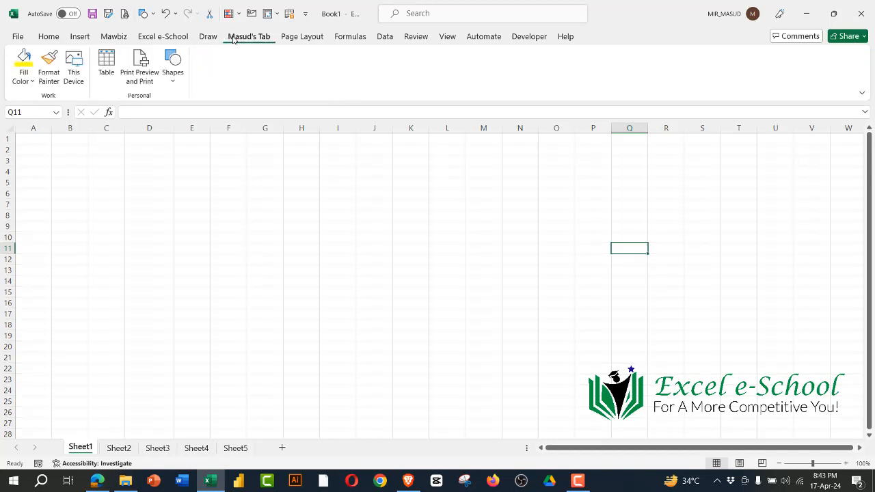
{"action": "left_click", "coordinate": [385, 283]}
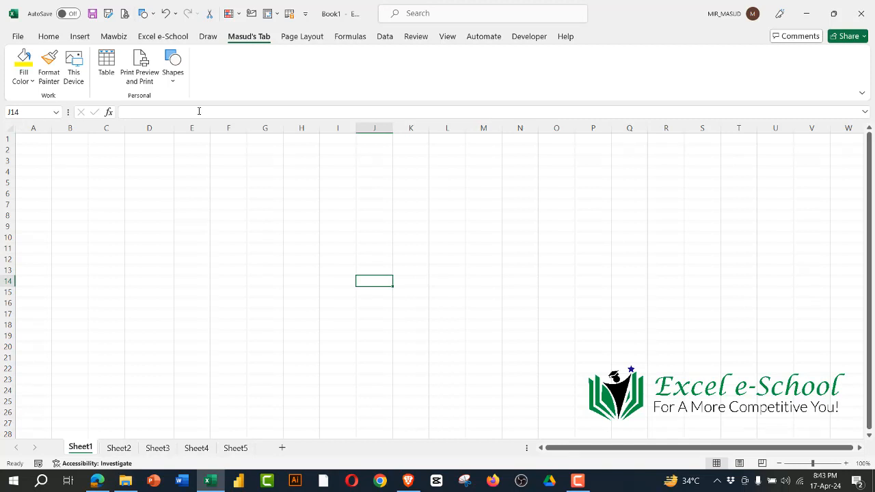
Step: Highlight columns A through Q, a block of rows from row 1 down and the whole of row 13, ending on cell L13
{"action": "left_click_drag", "start_coordinate": [33, 128], "coordinate": [629, 135]}
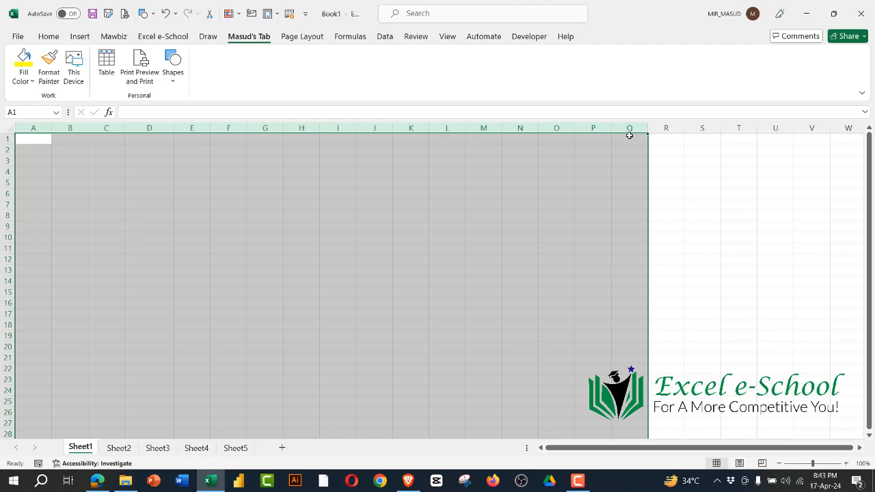
{"action": "left_click_drag", "start_coordinate": [7, 139], "coordinate": [29, 340]}
{"action": "left_click", "coordinate": [268, 165]}
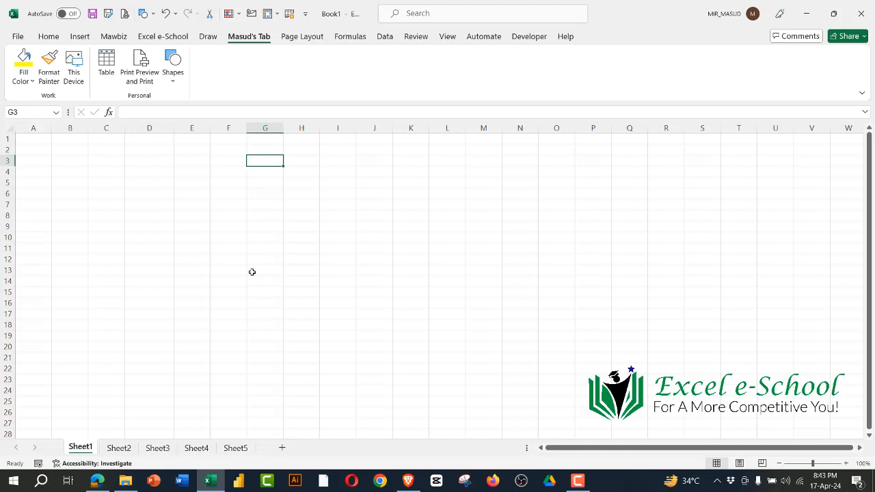
{"action": "left_click", "coordinate": [8, 271]}
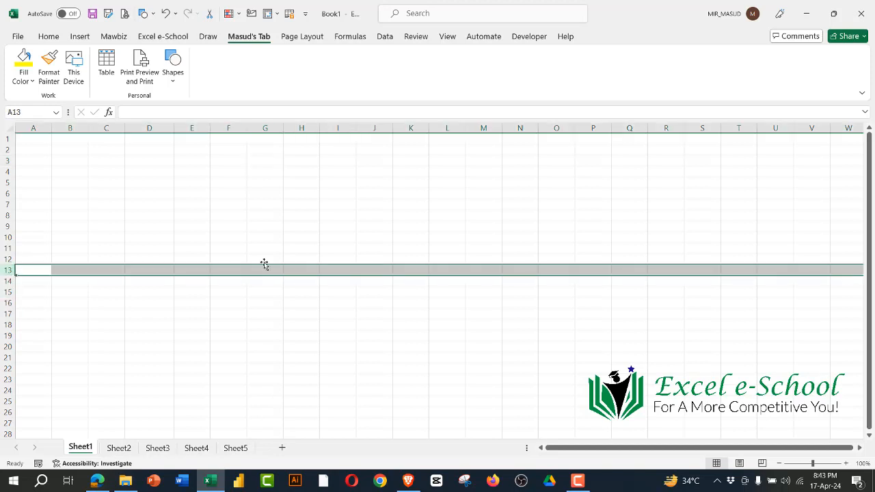
{"action": "left_click", "coordinate": [451, 268]}
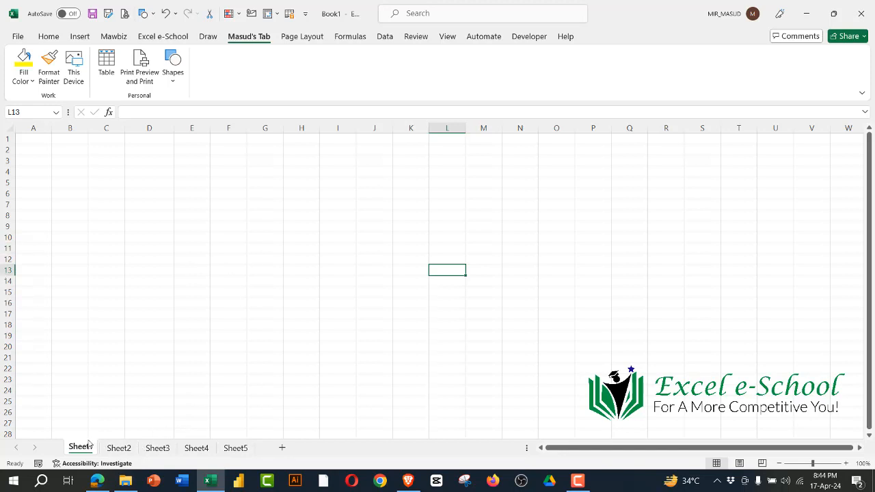
Step: Show the sheet options for Sheet2 and insert a new worksheet directly after it
{"action": "left_click", "coordinate": [119, 447]}
{"action": "right_click", "coordinate": [120, 448]}
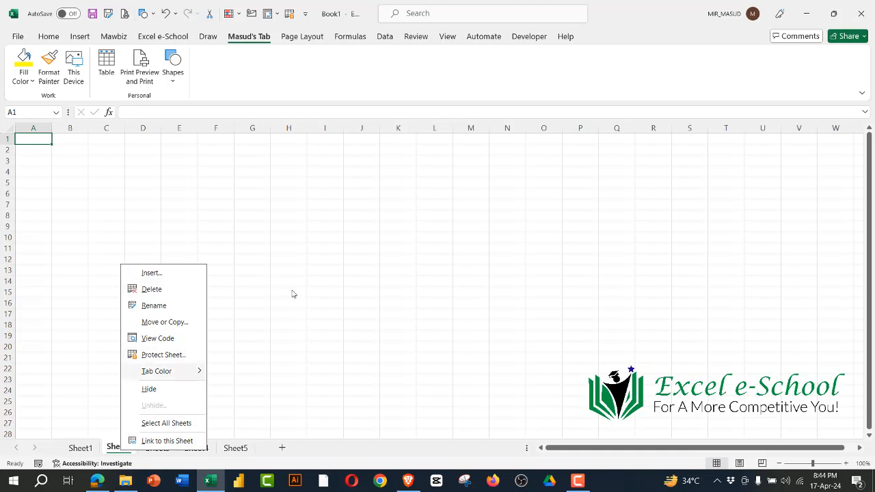
{"action": "left_click", "coordinate": [272, 378]}
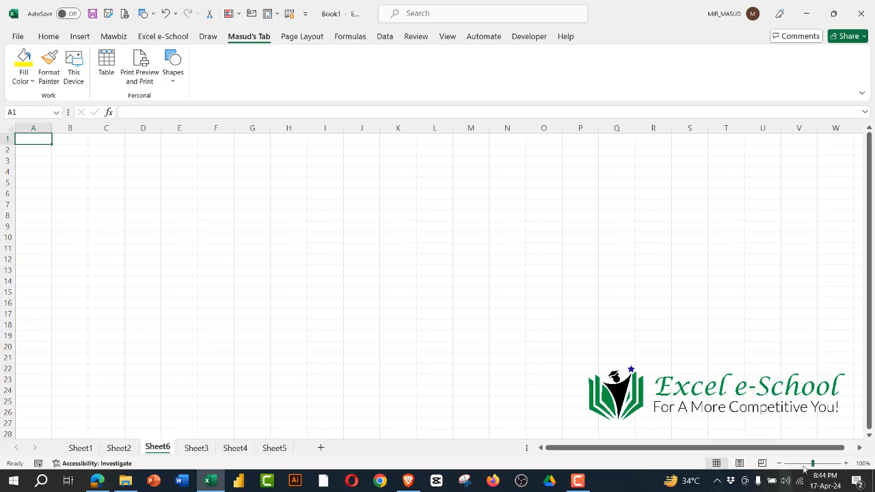
{"action": "left_click", "coordinate": [865, 261]}
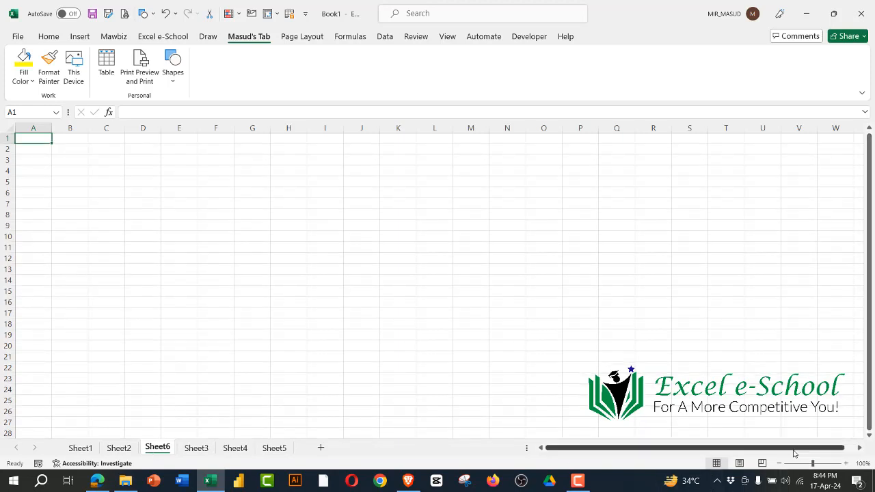
{"action": "left_click_drag", "start_coordinate": [793, 448], "coordinate": [803, 448]}
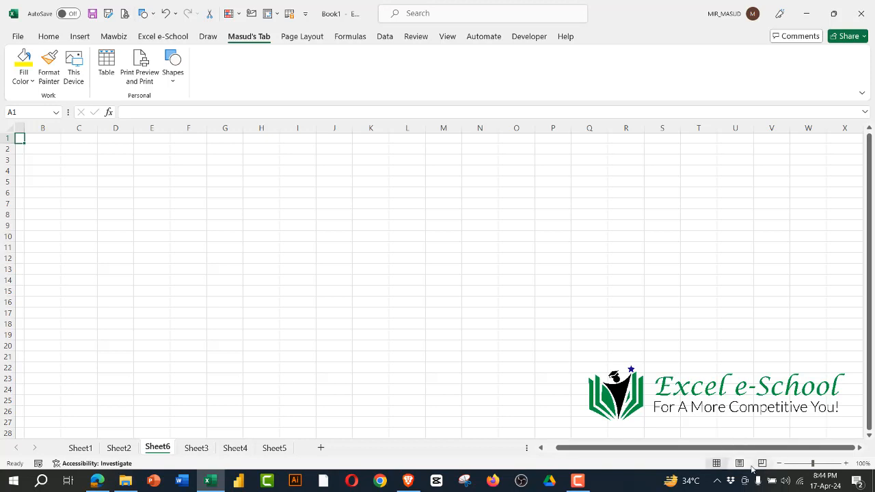
Step: Show the View command set for Sheet6 and select cell P19
{"action": "left_click", "coordinate": [447, 36]}
{"action": "left_click", "coordinate": [542, 335]}
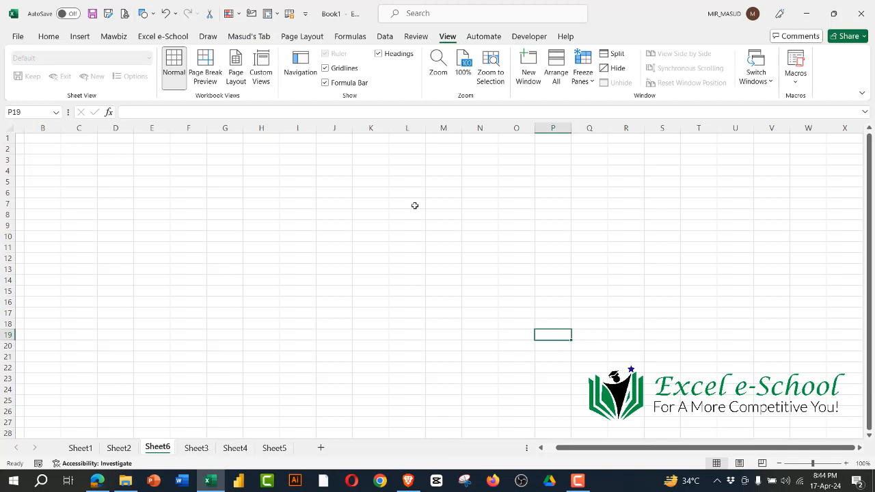
Step: Show the list of participants in the Zoom meeting, and select cell M12 on Sheet6
{"action": "mouse_move", "coordinate": [356, 7]}
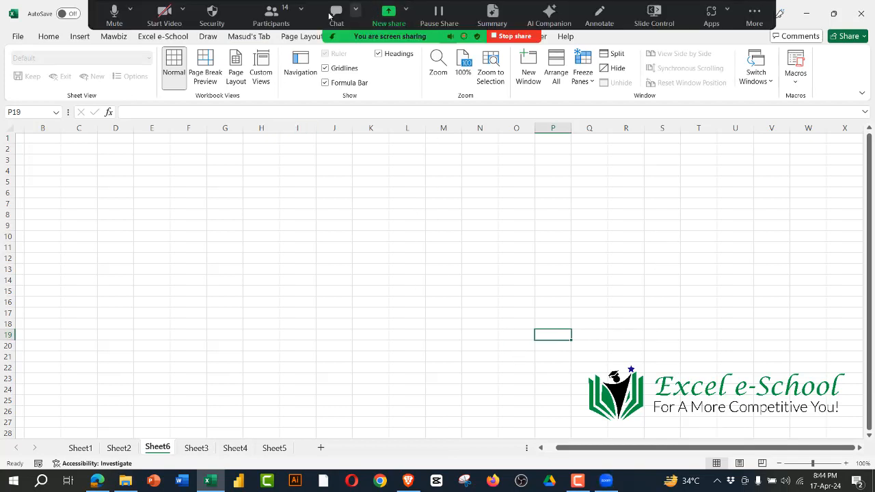
{"action": "left_click", "coordinate": [272, 13]}
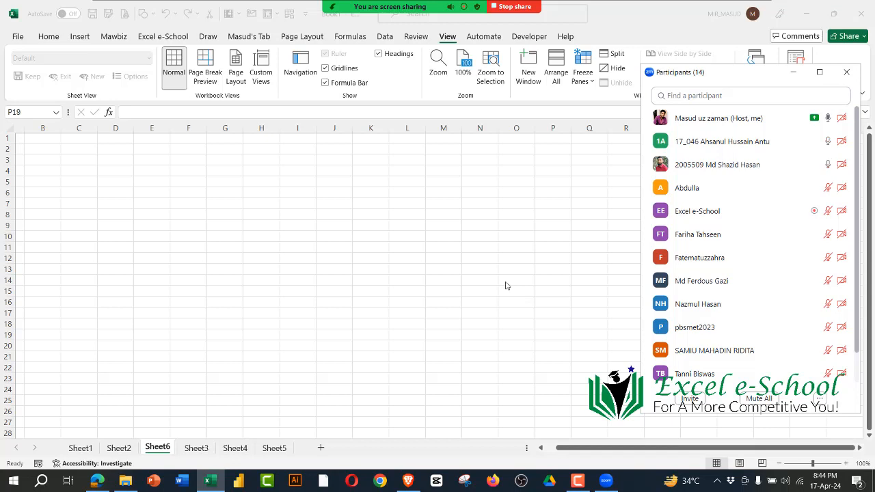
{"action": "key", "text": "XF86AudioRaiseVolume"}
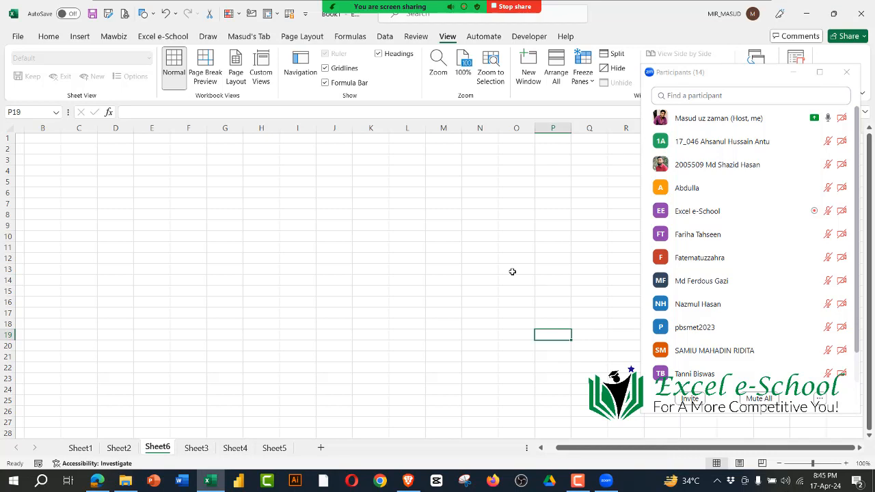
{"action": "left_click", "coordinate": [459, 261]}
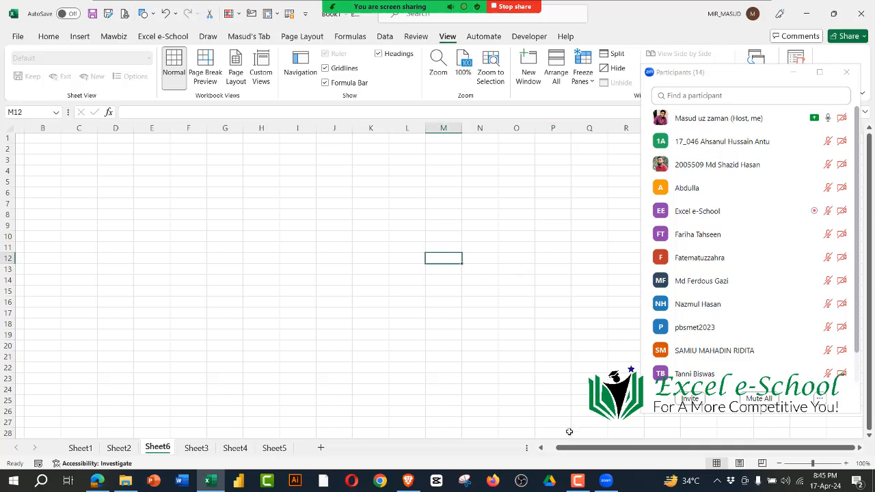
Step: Switch to the syllabus PDF in Edge, highlight Section E101 topics from Introduction to the excel Interface through Excel Shortcut Keys, and return to Excel
{"action": "left_click", "coordinate": [98, 481]}
{"action": "scroll", "coordinate": [335, 287], "scroll_direction": "up", "scroll_amount": 10}
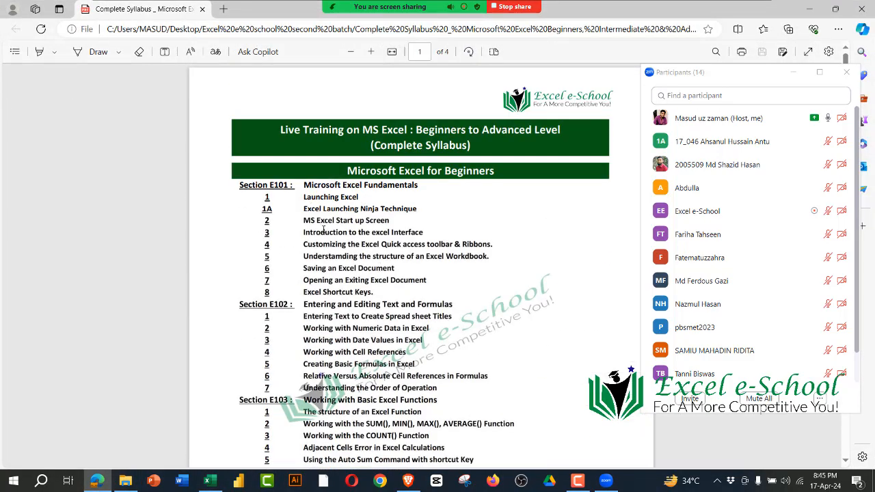
{"action": "left_click_drag", "start_coordinate": [305, 220], "coordinate": [426, 233]}
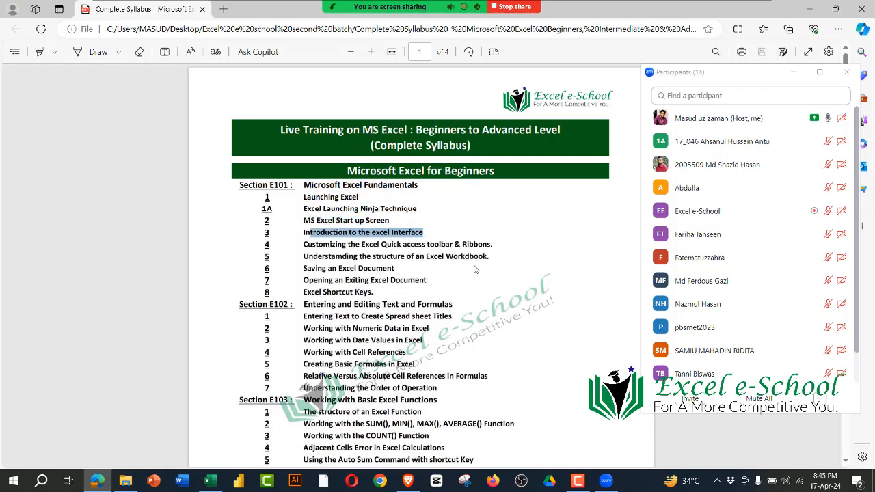
{"action": "left_click_drag", "start_coordinate": [303, 244], "coordinate": [499, 237]}
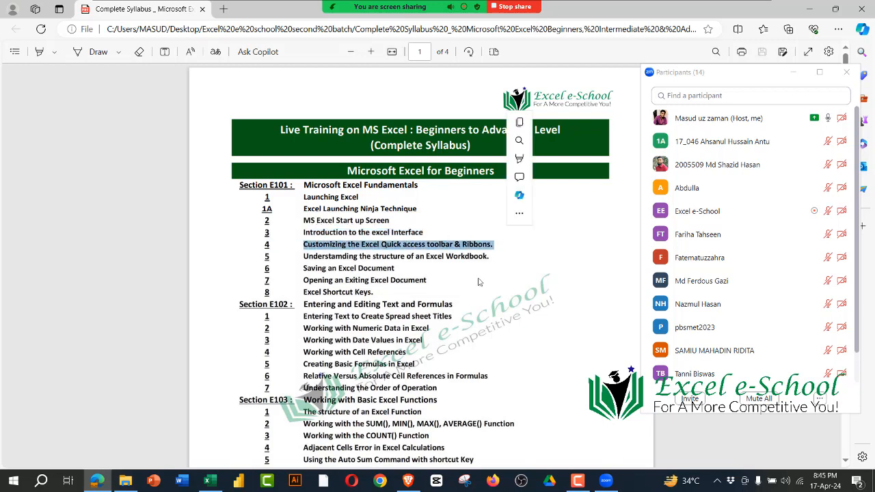
{"action": "left_click", "coordinate": [424, 292]}
{"action": "left_click_drag", "start_coordinate": [304, 257], "coordinate": [496, 258]}
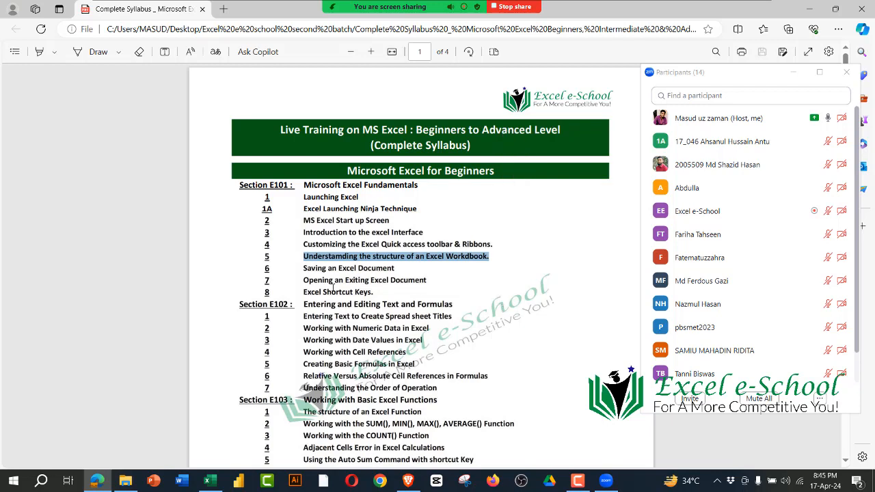
{"action": "left_click_drag", "start_coordinate": [304, 267], "coordinate": [375, 293]}
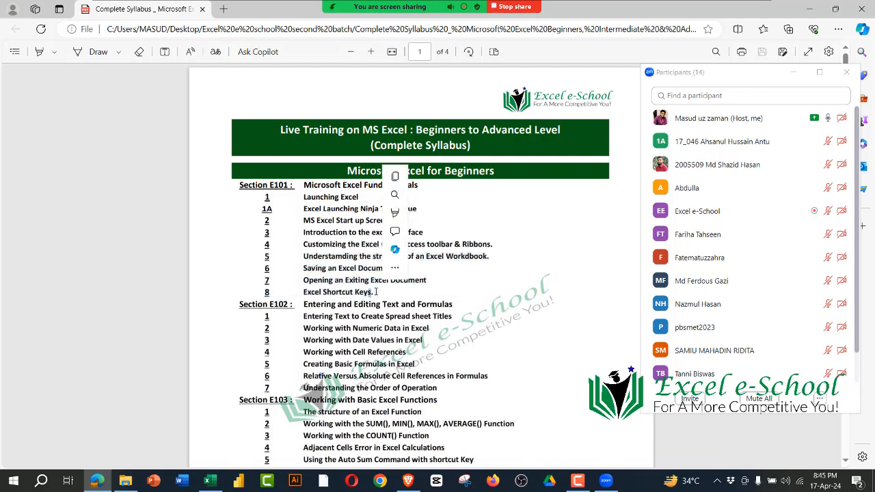
{"action": "left_click", "coordinate": [336, 275]}
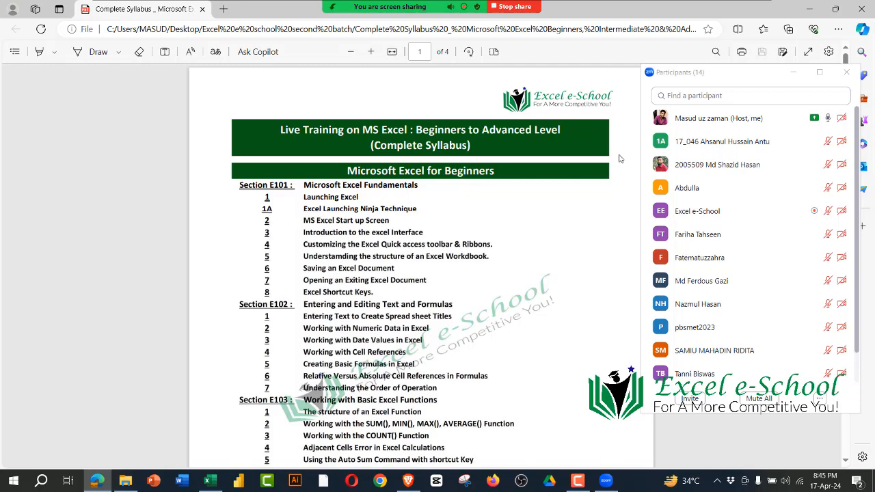
{"action": "left_click", "coordinate": [810, 9]}
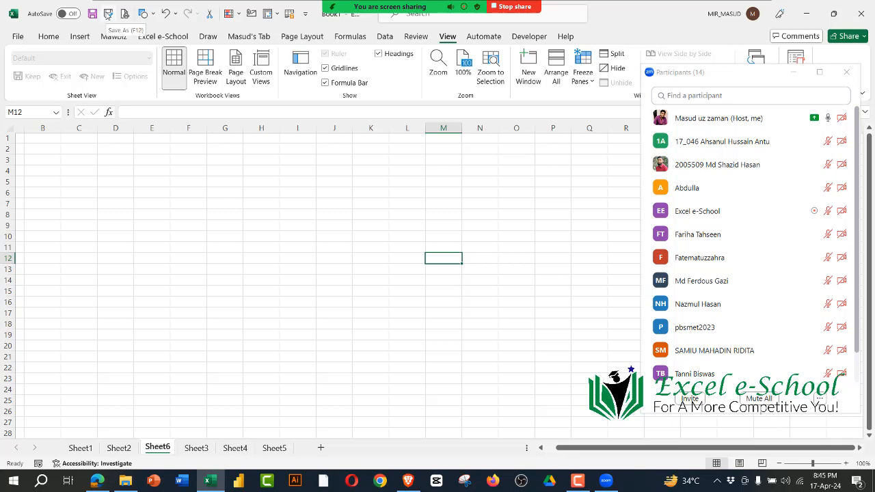
Step: Hide Zoom's floating meeting controls from the shared screen
{"action": "mouse_move", "coordinate": [438, 7]}
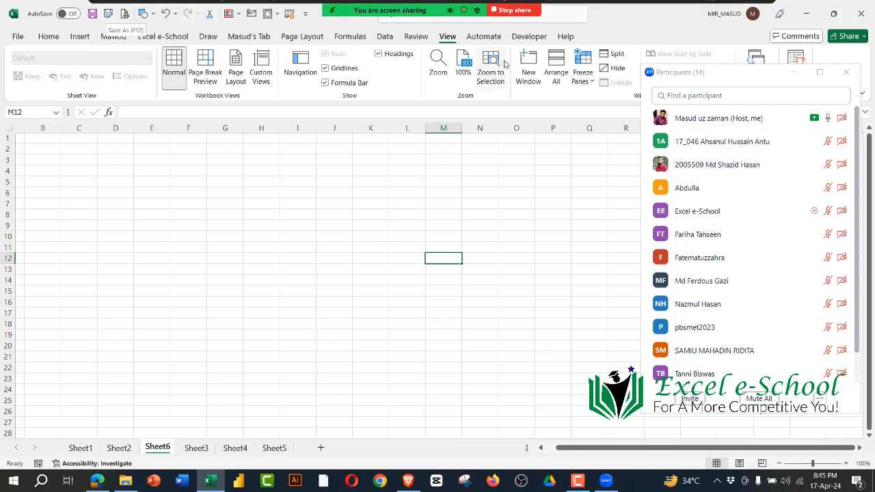
{"action": "left_click", "coordinate": [754, 12]}
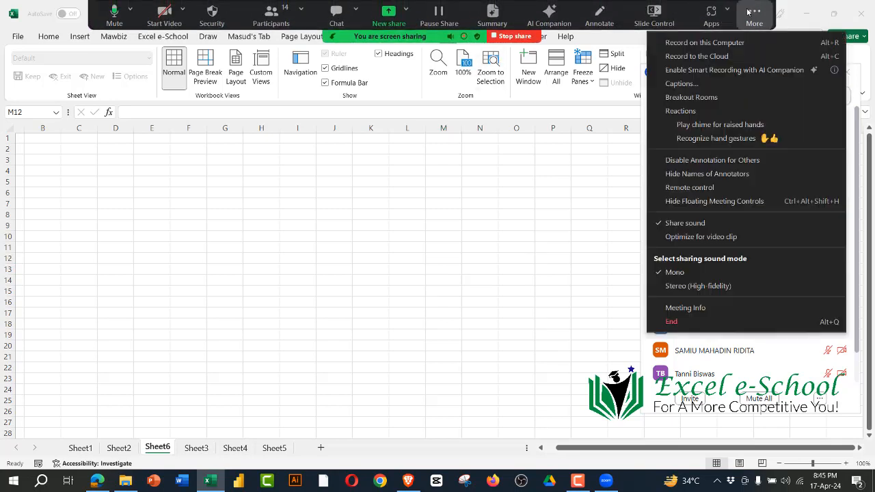
{"action": "left_click", "coordinate": [715, 204]}
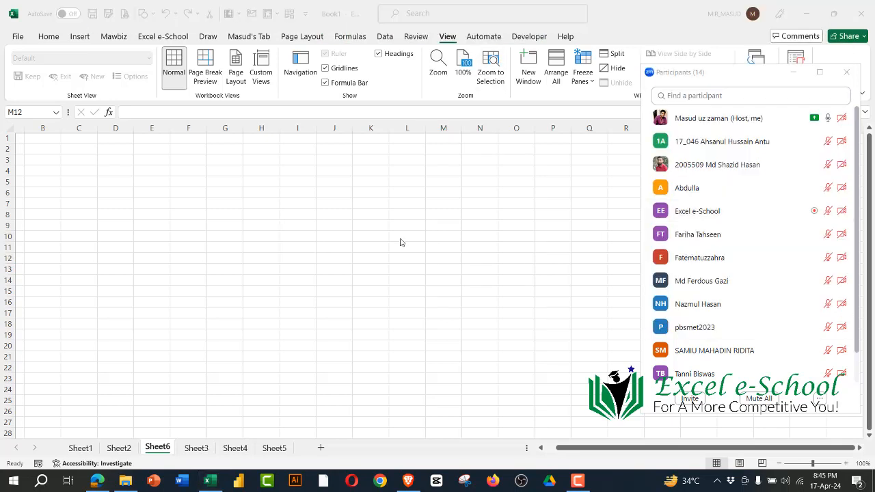
Step: Enter the instructor's first name in cell E6 of Sheet6, and minimize the Zoom participants window
{"action": "left_click", "coordinate": [146, 193]}
{"action": "type", "text": "Masud"}
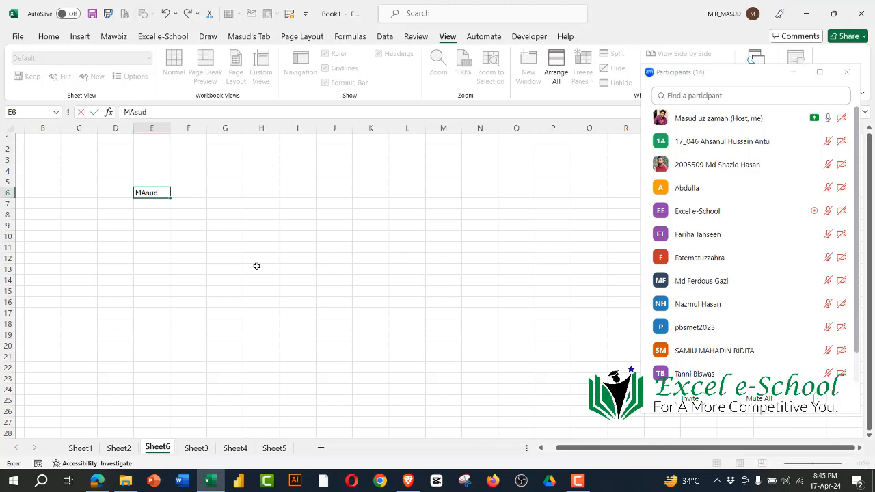
{"action": "key", "text": "Return"}
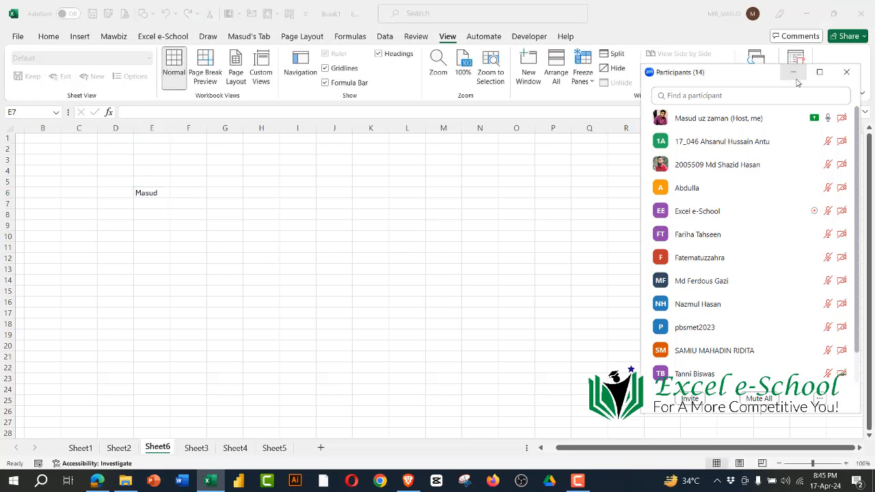
{"action": "left_click", "coordinate": [794, 72]}
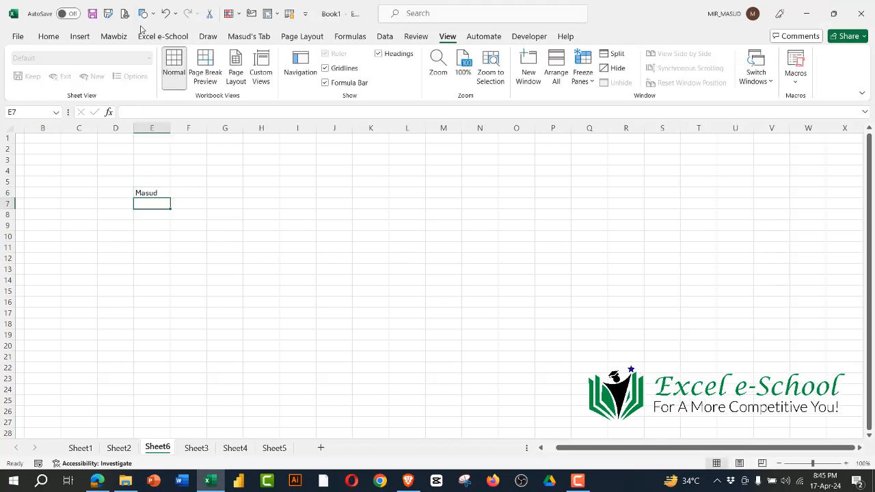
Step: Start saving the workbook through a browsed location, naming the file MS Excel D1 _ 170424.xlsx
{"action": "left_click", "coordinate": [91, 15]}
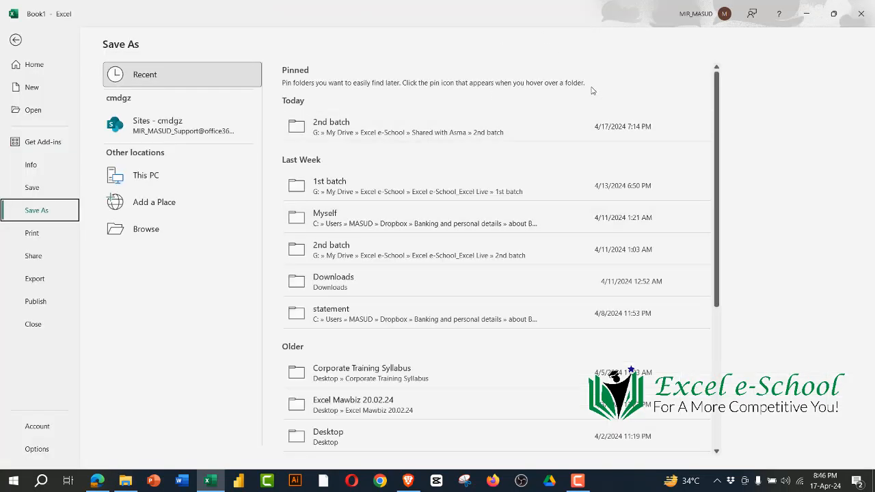
{"action": "left_click", "coordinate": [160, 229]}
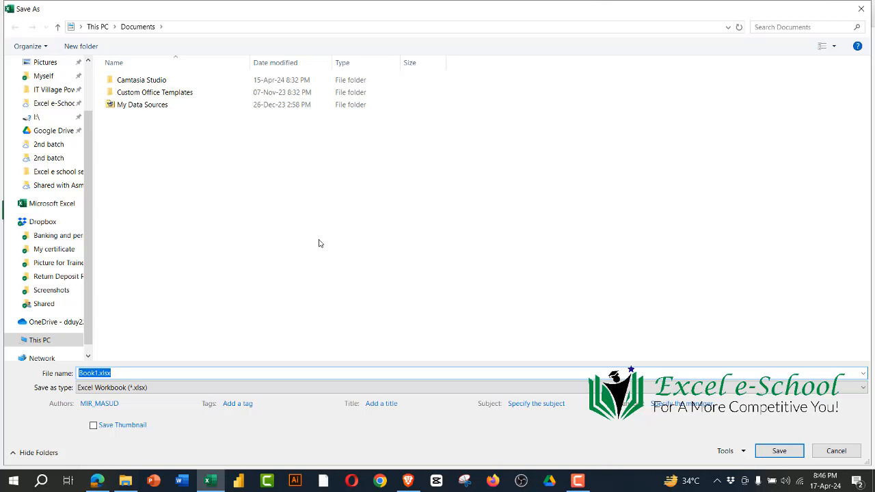
{"action": "left_click", "coordinate": [98, 374]}
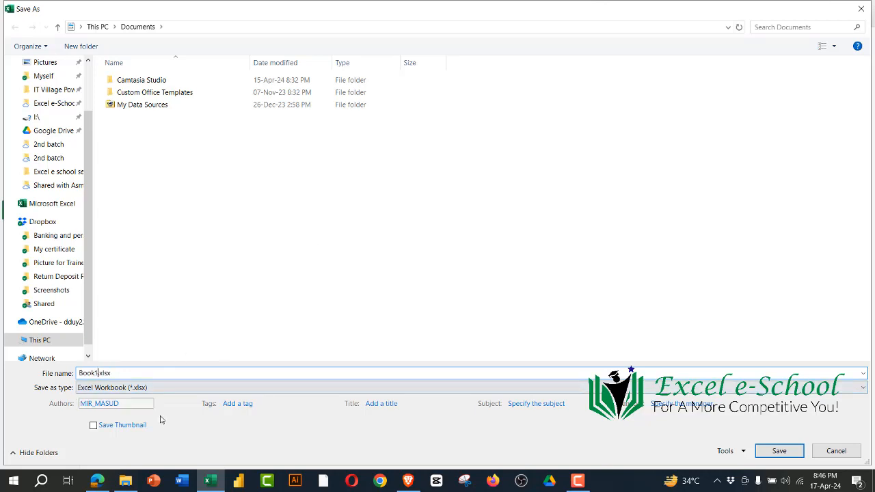
{"action": "key", "text": "BackSpace"}
{"action": "key", "text": "BackSpace"}
{"action": "key", "text": "BackSpace"}
{"action": "key", "text": "BackSpace"}
{"action": "key", "text": "BackSpace"}
{"action": "type", "text": "M"}
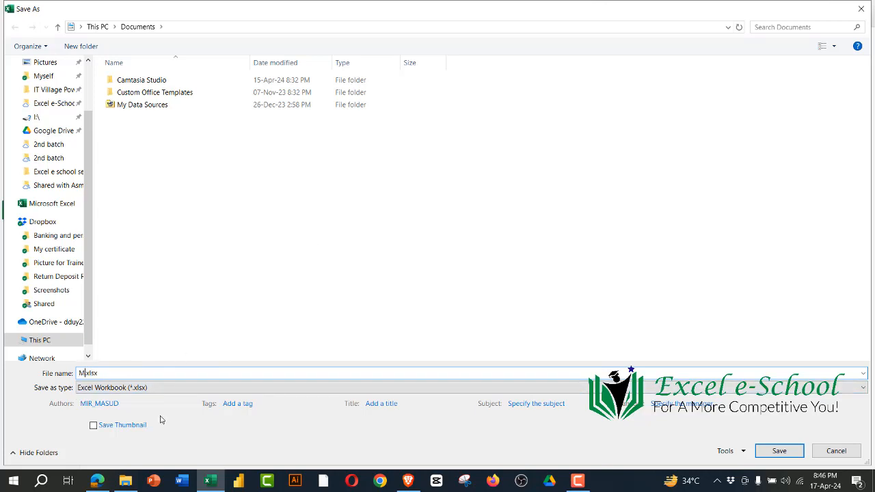
{"action": "type", "text": "S Excel D1 _ 170424"}
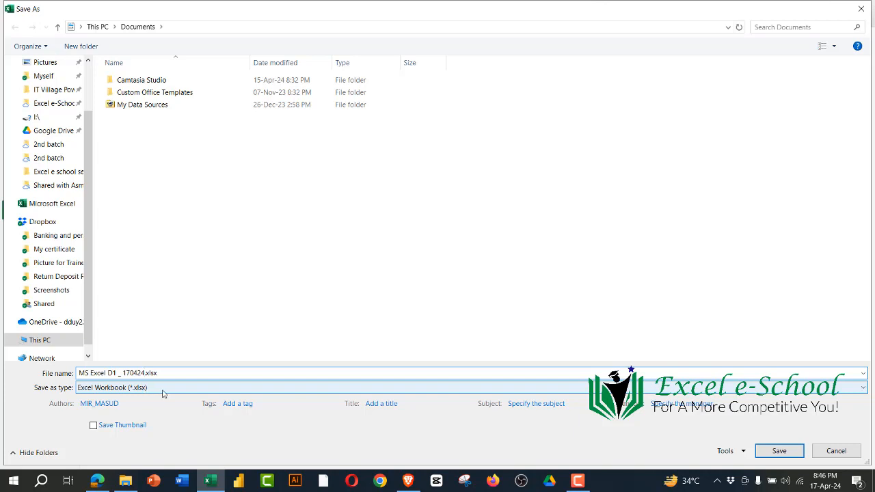
Step: Examine the file formats available for saving, including Excel 97-2003 Workbook, keeping Excel Workbook (*.xlsx) as the type
{"action": "left_click", "coordinate": [164, 388]}
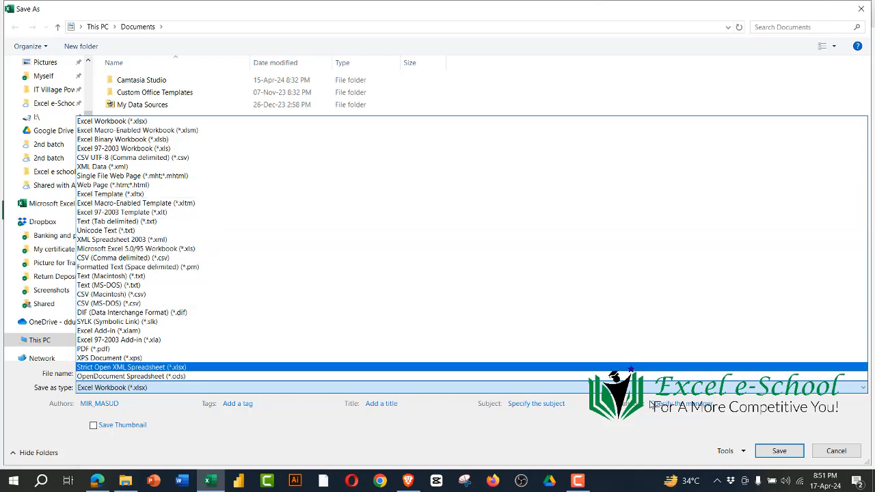
{"action": "left_click", "coordinate": [845, 457]}
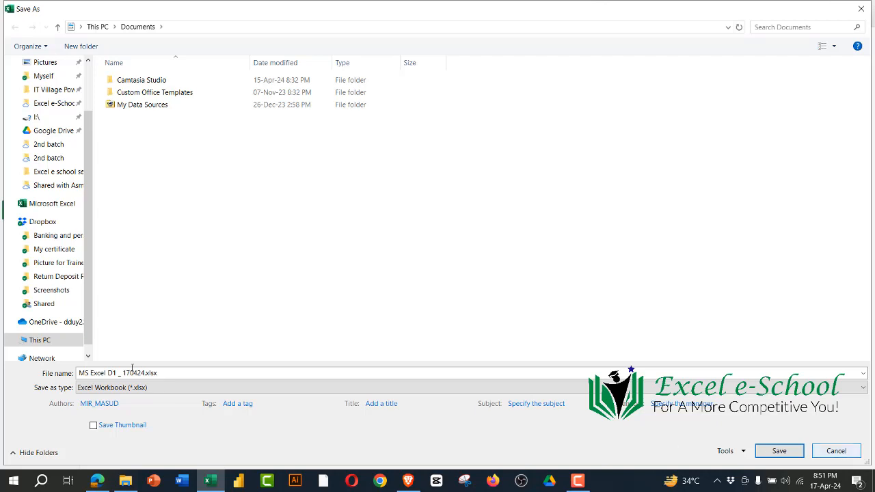
{"action": "left_click", "coordinate": [150, 387]}
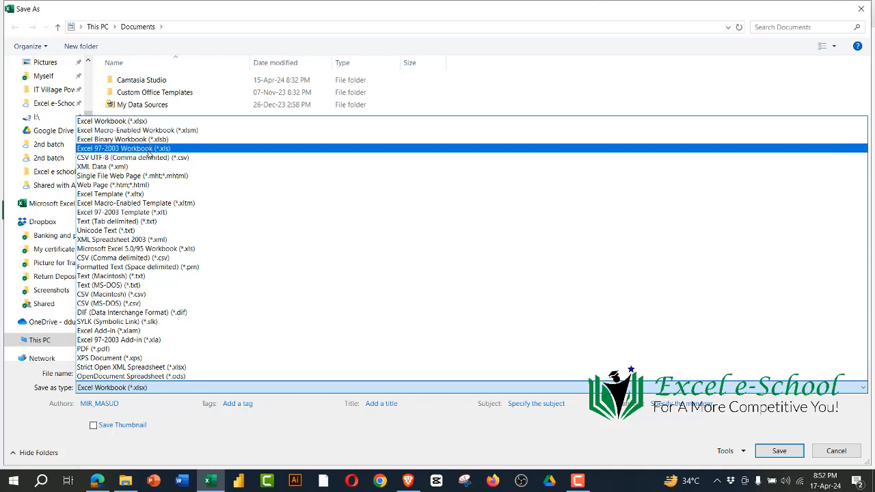
{"action": "left_click", "coordinate": [158, 409]}
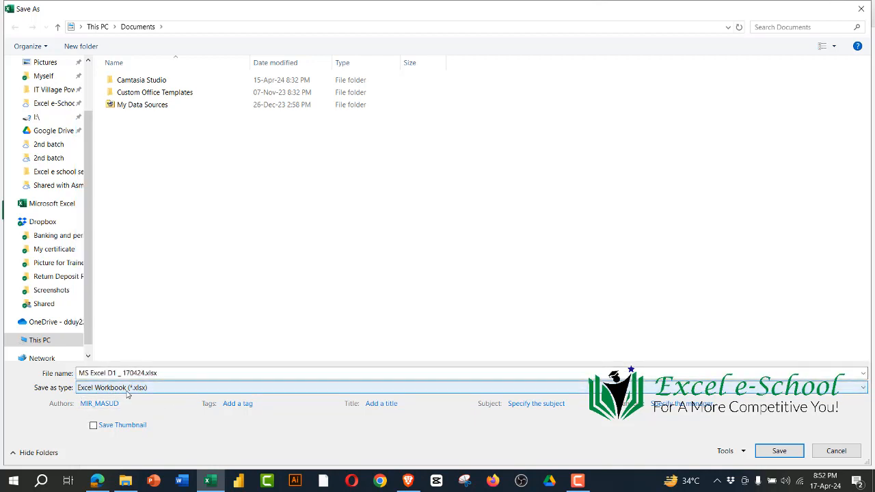
Step: Save the workbook in the Excel e school second batch folder on the Desktop
{"action": "scroll", "coordinate": [41, 164], "scroll_direction": "up", "scroll_amount": 2}
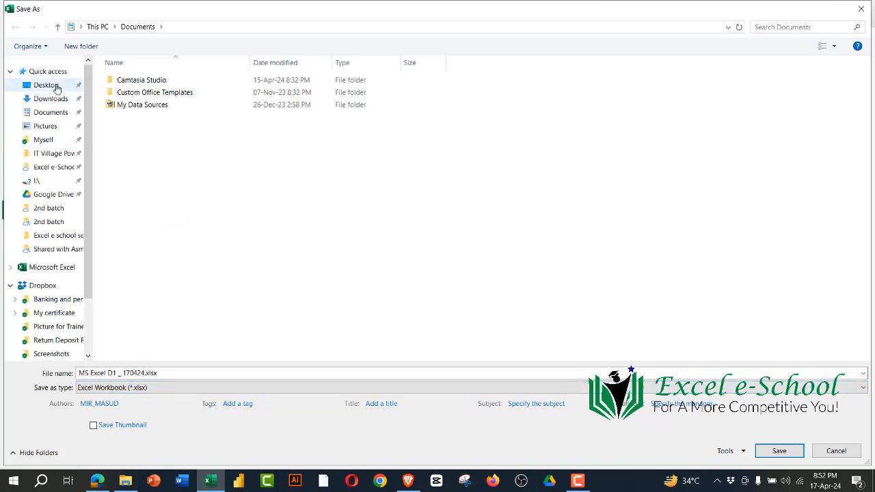
{"action": "left_click", "coordinate": [46, 85]}
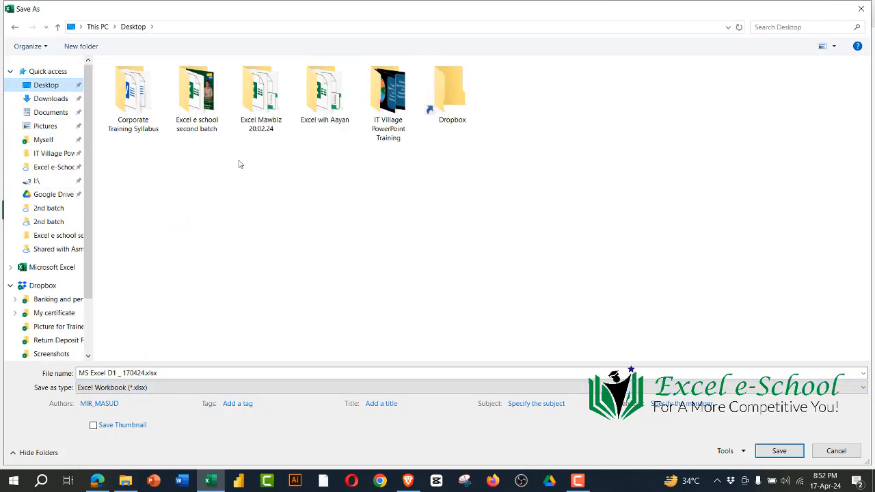
{"action": "left_click", "coordinate": [198, 101]}
{"action": "key", "text": "Return"}
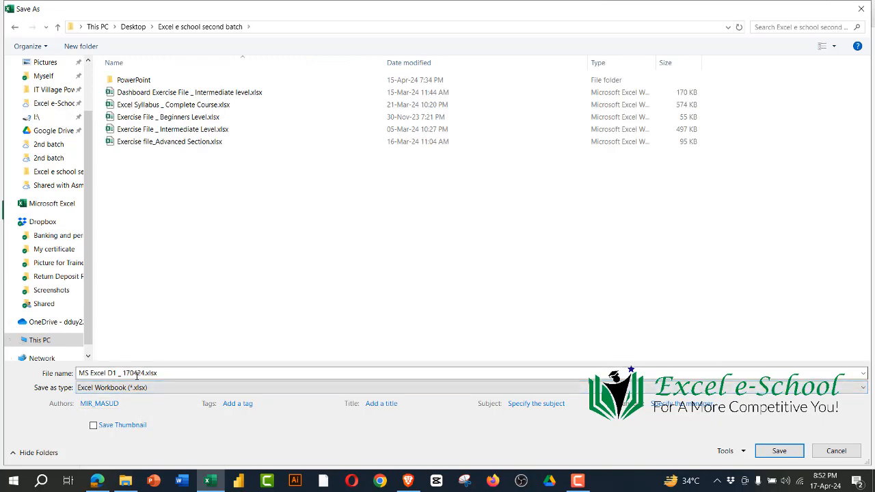
{"action": "left_click", "coordinate": [779, 451]}
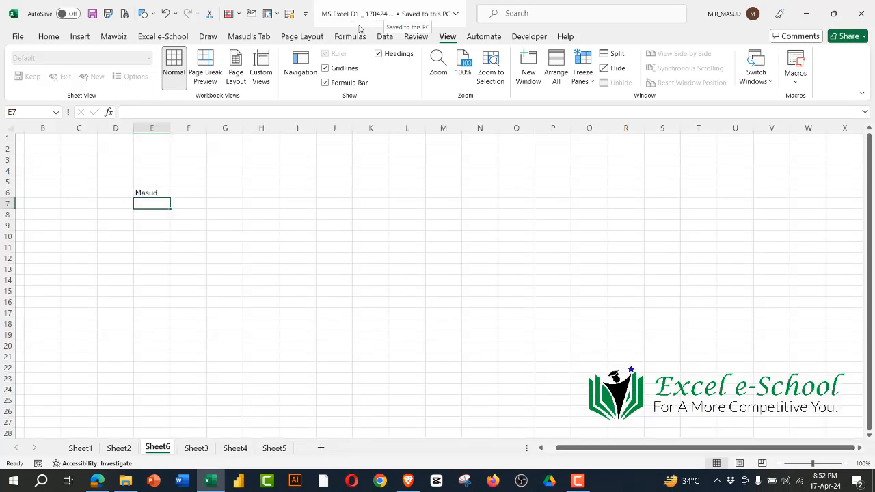
{"action": "left_click", "coordinate": [381, 227]}
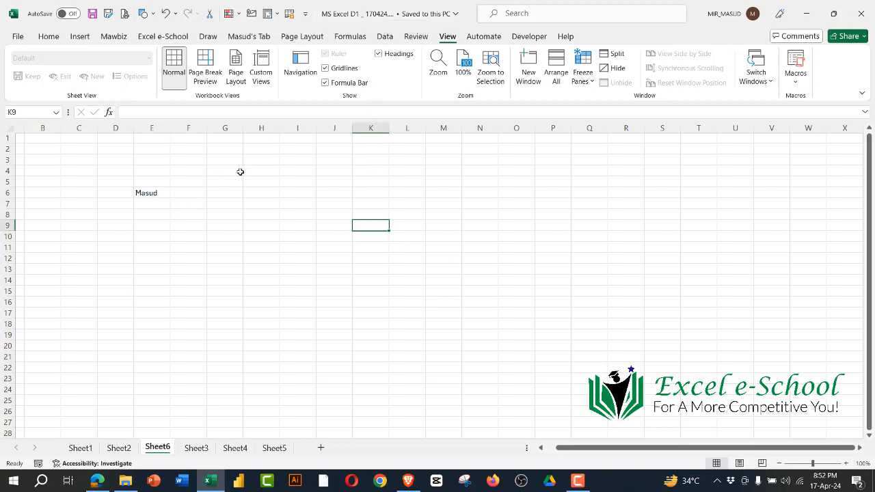
{"action": "left_click", "coordinate": [334, 234]}
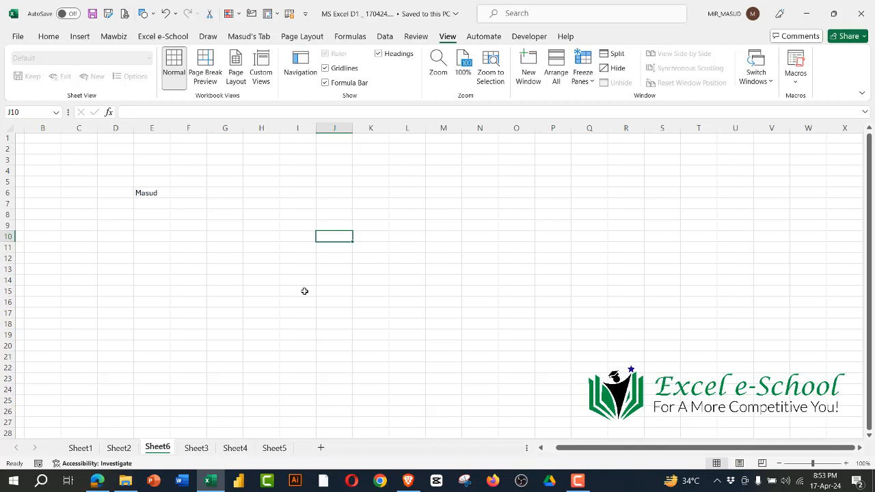
{"action": "left_click", "coordinate": [360, 288]}
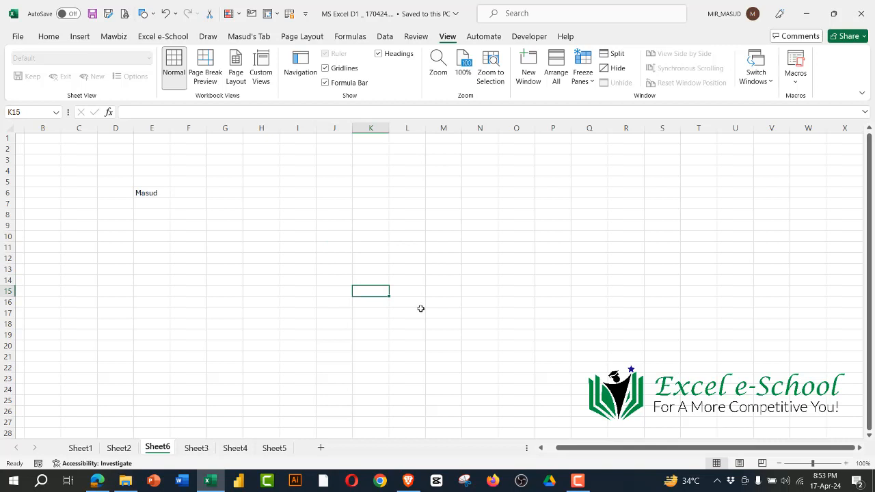
Step: Create a new blank workbook, close it again, and select cell L12 on Sheet6 of the saved workbook
{"action": "key", "text": "ctrl+n"}
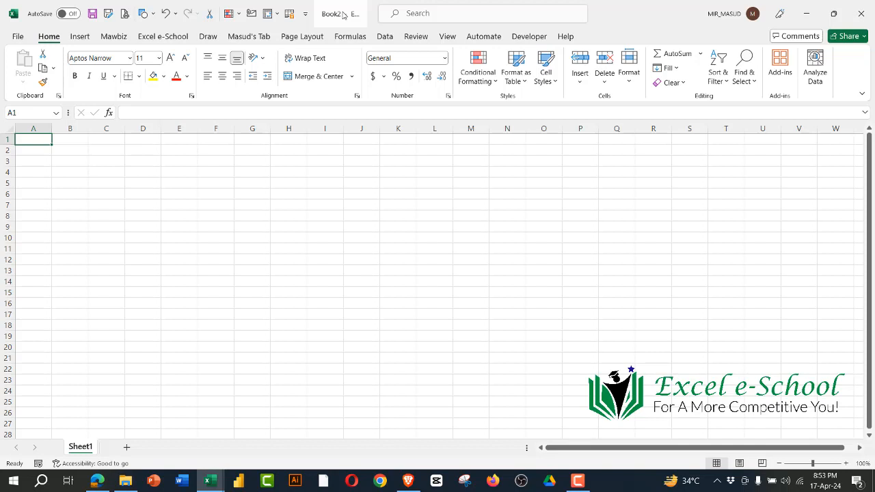
{"action": "left_click", "coordinate": [863, 12]}
{"action": "left_click", "coordinate": [397, 257]}
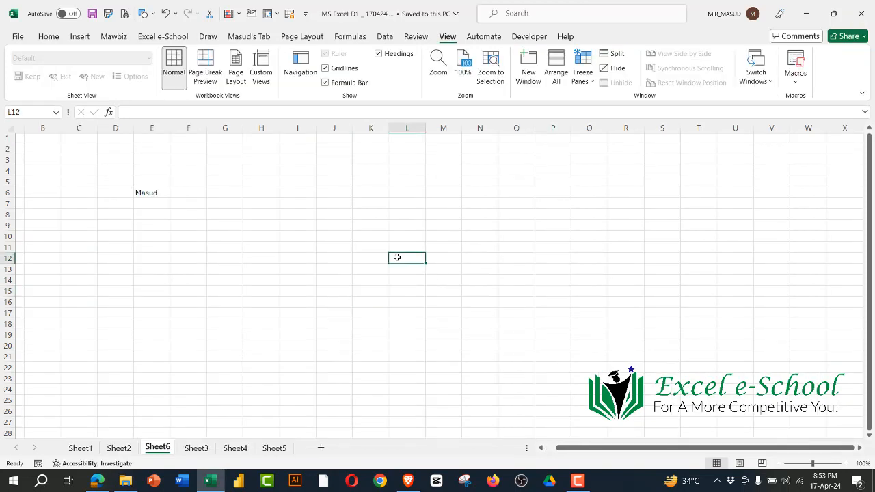
Step: Look through the list of recent workbooks available for opening, and return to the worksheet without opening any
{"action": "key", "text": "ctrl+o"}
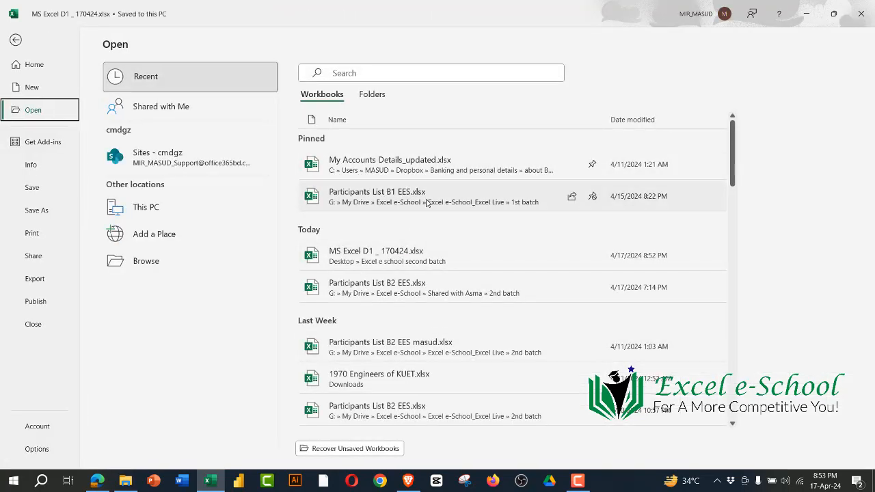
{"action": "scroll", "coordinate": [412, 276], "scroll_direction": "down", "scroll_amount": 3}
{"action": "scroll", "coordinate": [412, 277], "scroll_direction": "down", "scroll_amount": 15}
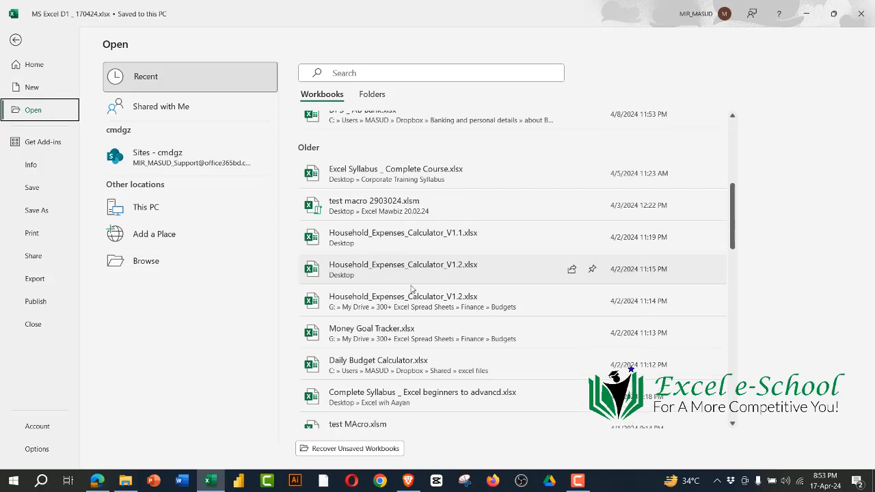
{"action": "scroll", "coordinate": [413, 290], "scroll_direction": "down", "scroll_amount": 10}
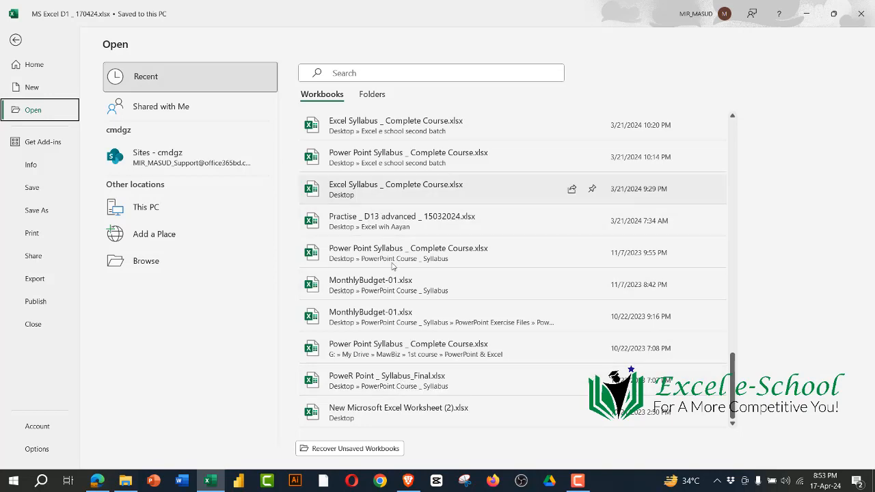
{"action": "scroll", "coordinate": [401, 300], "scroll_direction": "up", "scroll_amount": 10}
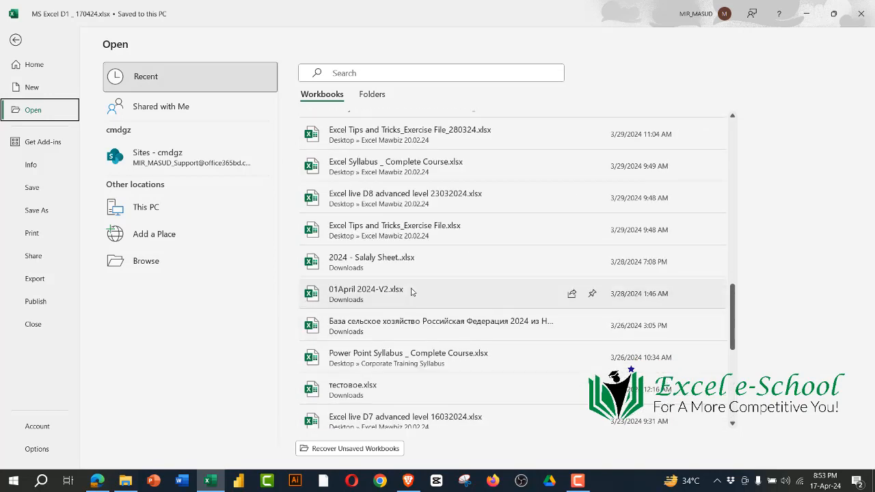
{"action": "scroll", "coordinate": [411, 292], "scroll_direction": "up", "scroll_amount": 10}
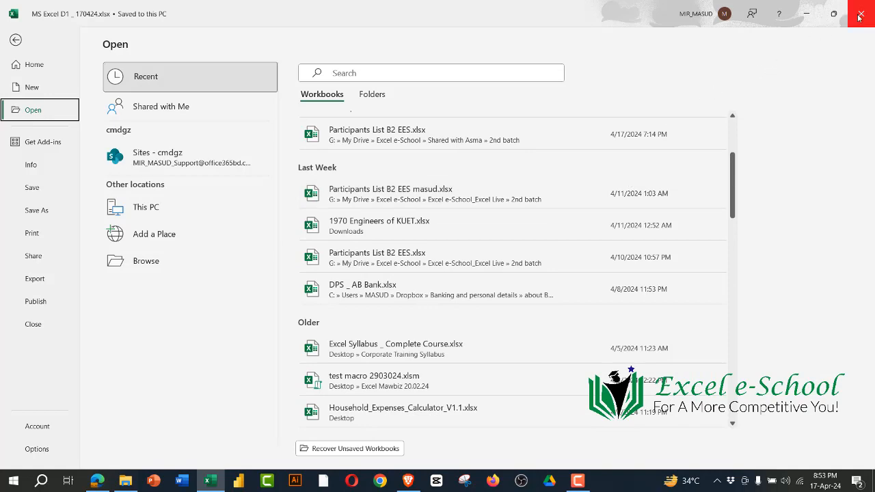
{"action": "left_click", "coordinate": [16, 39]}
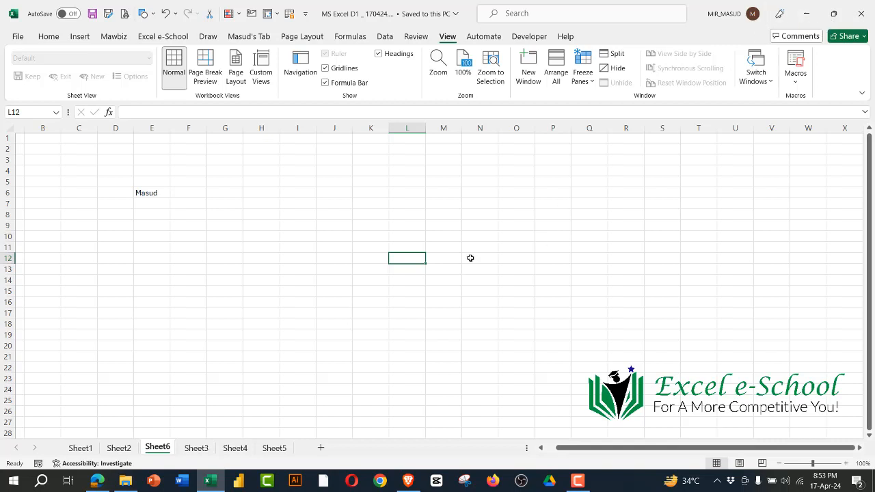
Step: Select cell P8, create another blank workbook and close it without entering anything
{"action": "left_click", "coordinate": [569, 215]}
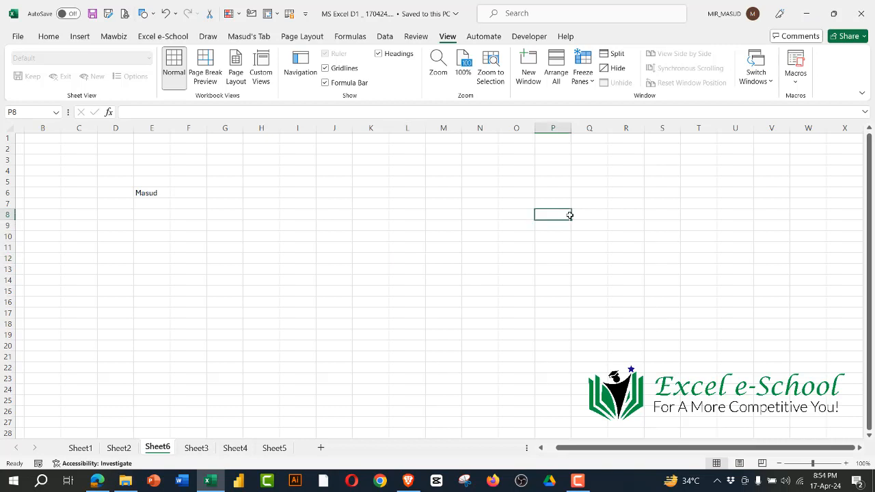
{"action": "key", "text": "ctrl+n"}
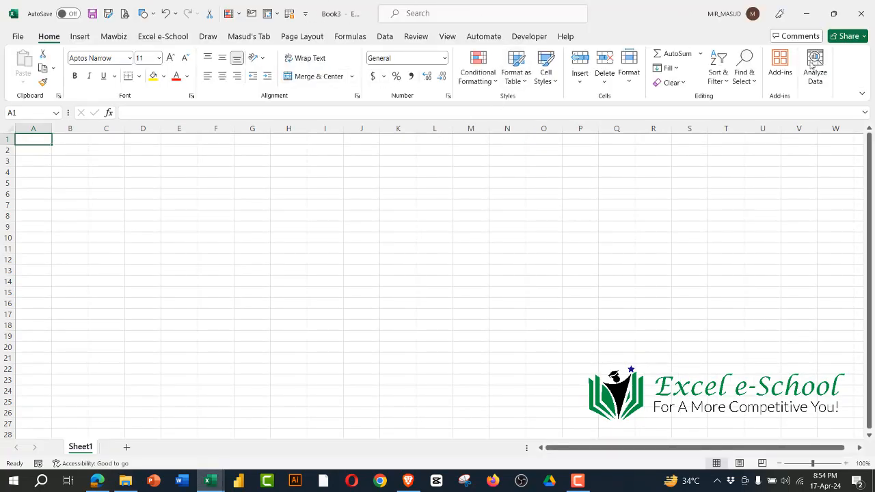
{"action": "left_click", "coordinate": [861, 14]}
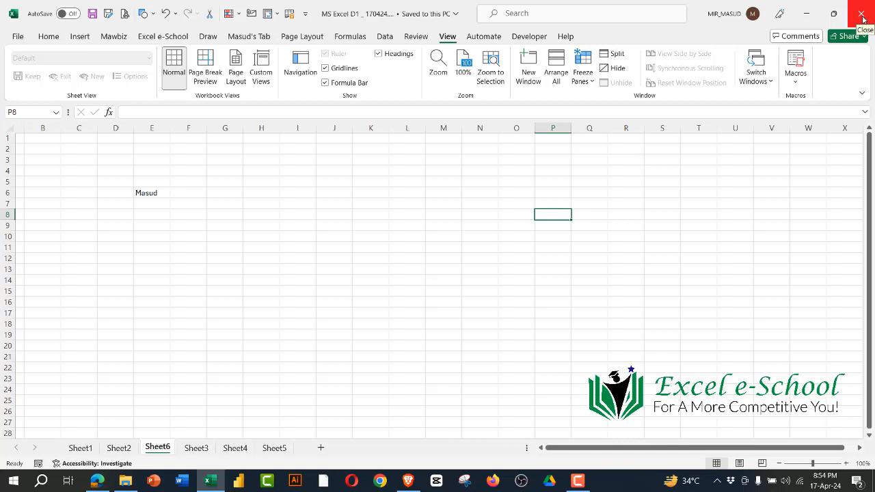
Step: Enter the sample text sdfw4wf in cell H8 of Sheet6
{"action": "left_click", "coordinate": [273, 216]}
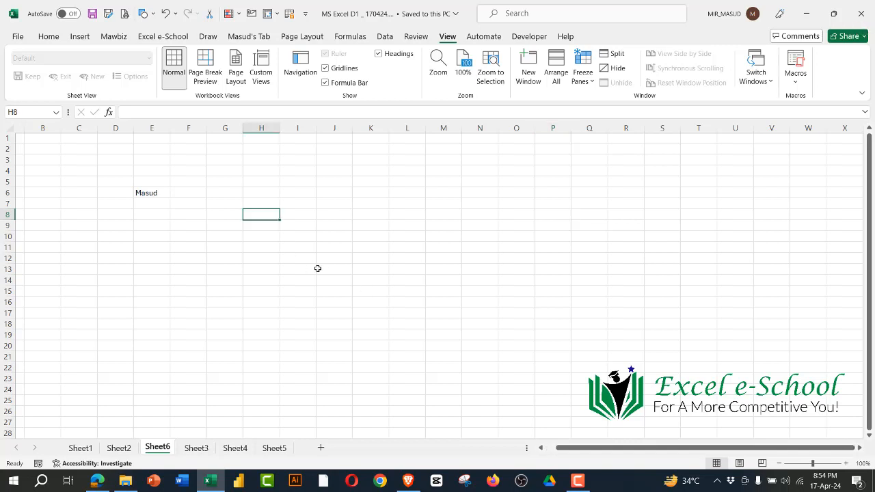
{"action": "type", "text": "sdfw4wf"}
{"action": "left_click", "coordinate": [427, 302]}
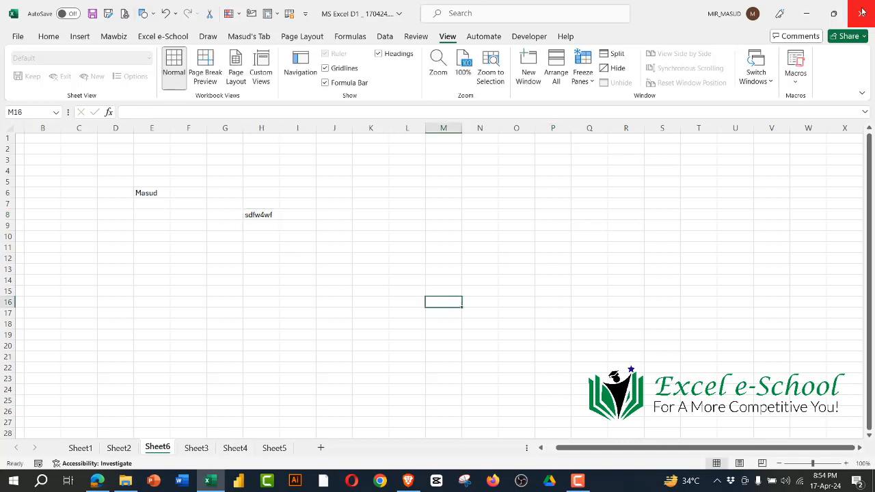
Step: Try closing the workbook with unsaved changes twice, cancelling the save prompt each time to keep it open
{"action": "left_click", "coordinate": [862, 11]}
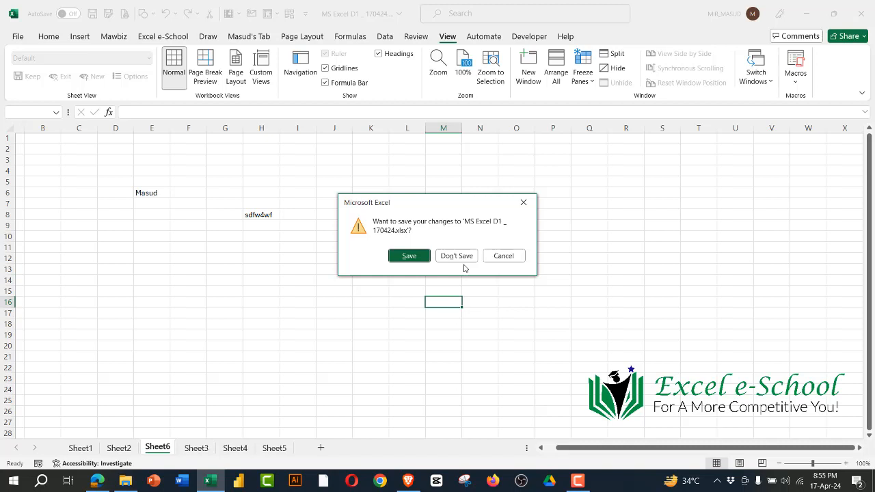
{"action": "left_click", "coordinate": [524, 203]}
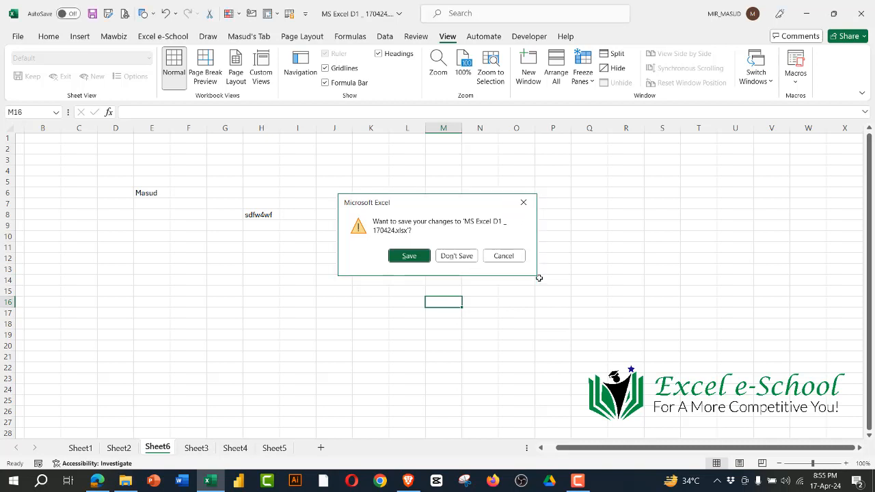
{"action": "left_click", "coordinate": [861, 13]}
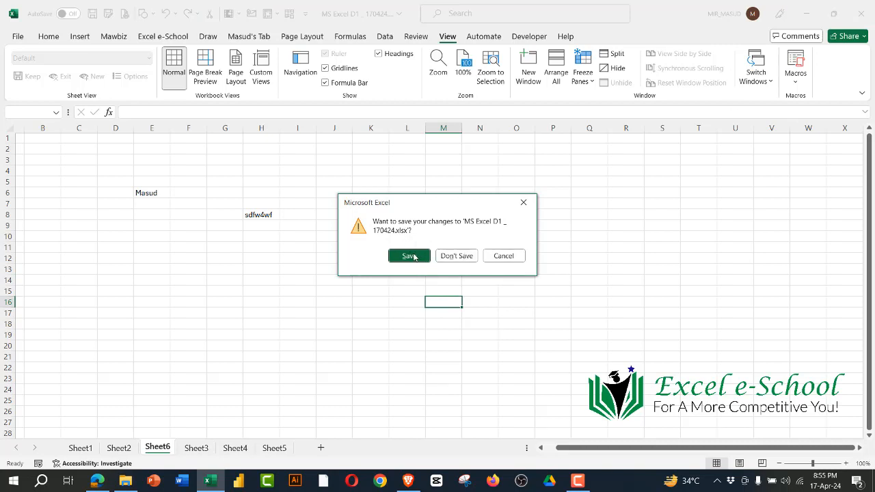
{"action": "left_click", "coordinate": [512, 256]}
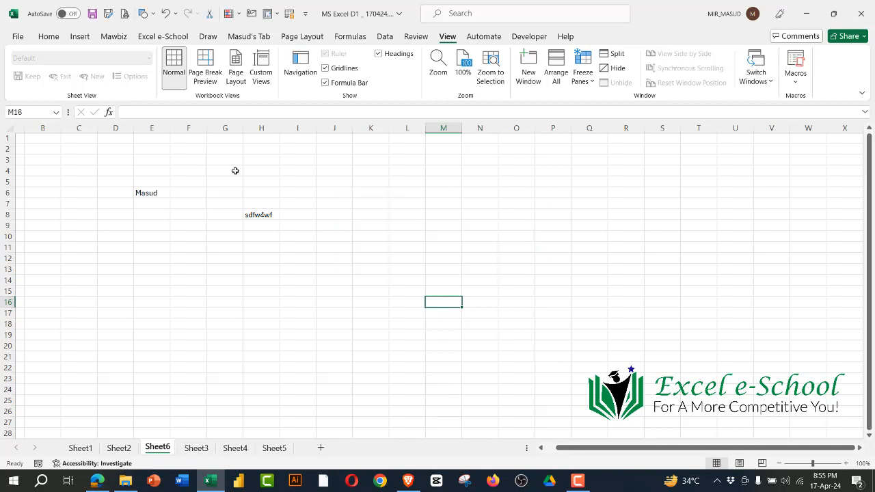
Step: Clear the entries in cells E6 and H8 of Sheet6
{"action": "left_click_drag", "start_coordinate": [234, 170], "coordinate": [348, 313]}
{"action": "left_click_drag", "start_coordinate": [604, 162], "coordinate": [603, 181]}
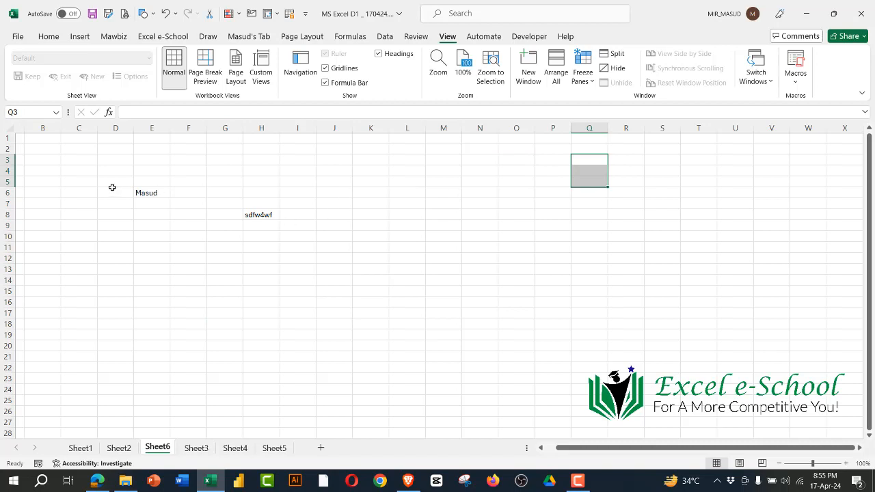
{"action": "left_click_drag", "start_coordinate": [112, 190], "coordinate": [357, 260]}
{"action": "key", "text": "Delete"}
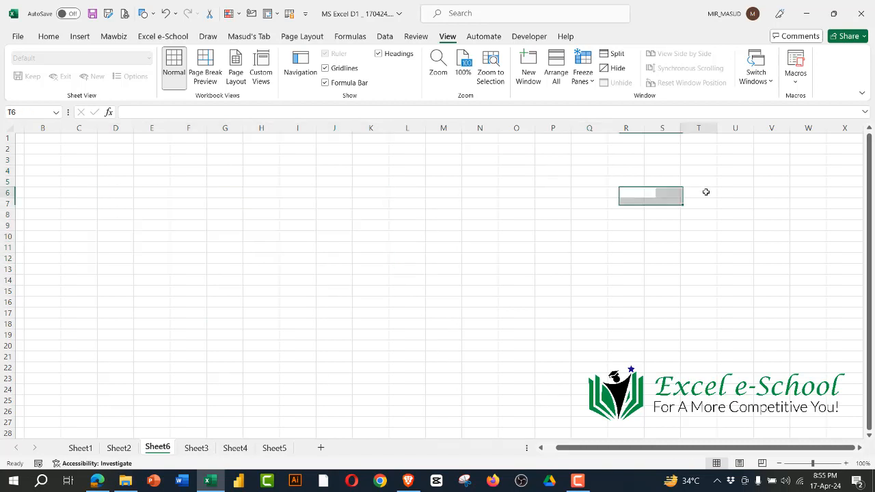
{"action": "left_click", "coordinate": [706, 192]}
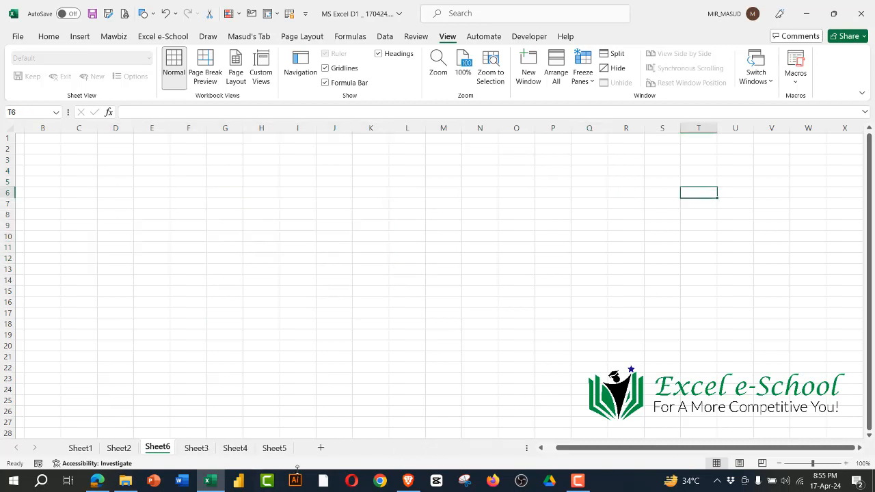
Step: Switch to the syllabus PDF in Edge and highlight the Section E101 topics, ending with Excel Shortcut Keys
{"action": "left_click", "coordinate": [97, 480]}
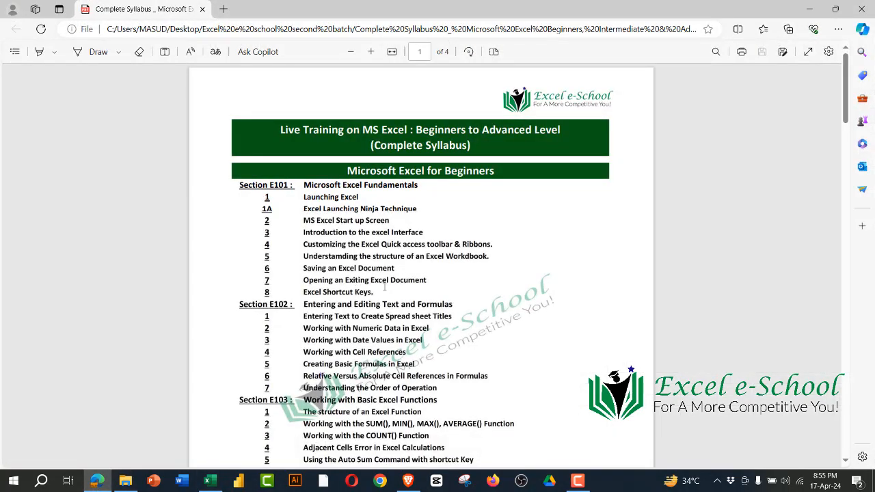
{"action": "left_click_drag", "start_coordinate": [385, 287], "coordinate": [311, 198]}
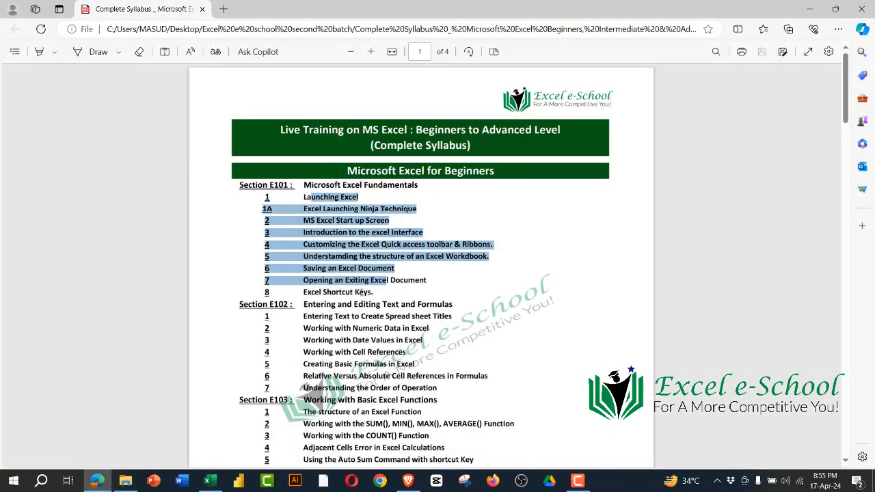
{"action": "left_click_drag", "start_coordinate": [373, 292], "coordinate": [304, 292]}
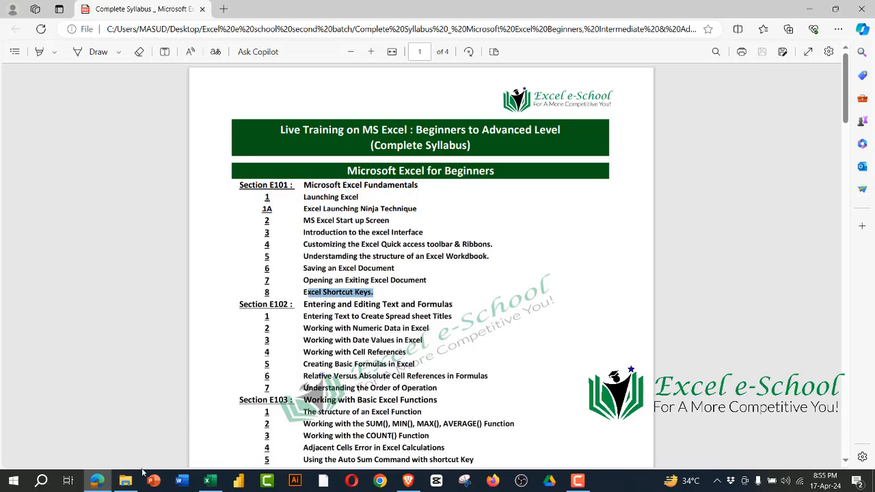
Step: Open Excel Shortcut Keys.pdf from the Excel e school second batch folder in File Explorer and show it in Edge
{"action": "left_click", "coordinate": [125, 480]}
{"action": "left_click", "coordinate": [200, 163]}
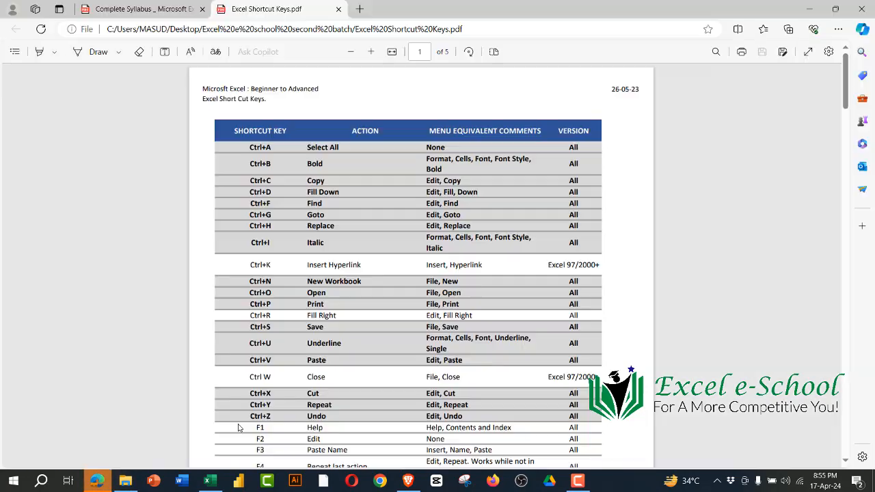
{"action": "left_click", "coordinate": [96, 481]}
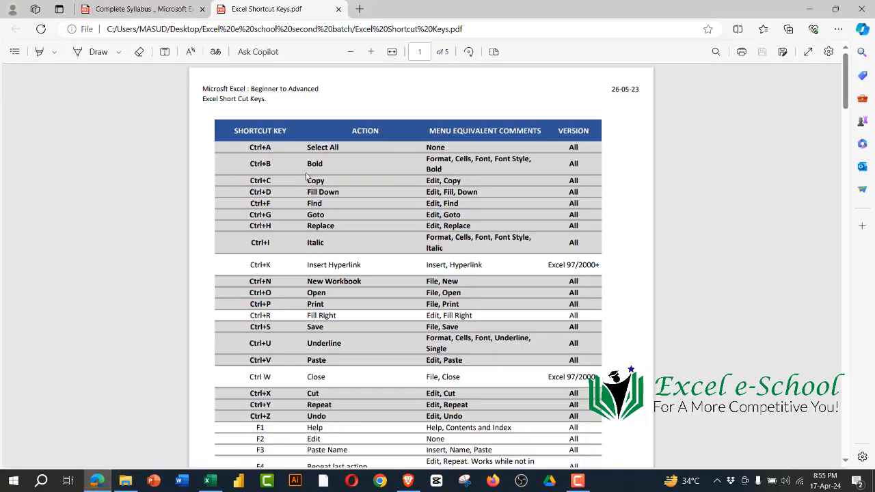
Step: Examine the shortcut key tables in the PDF, return to its first page, and minimize the browser and folder windows
{"action": "scroll", "coordinate": [283, 224], "scroll_direction": "down", "scroll_amount": 2}
{"action": "scroll", "coordinate": [411, 196], "scroll_direction": "up", "scroll_amount": 3}
{"action": "scroll", "coordinate": [381, 309], "scroll_direction": "down", "scroll_amount": 10}
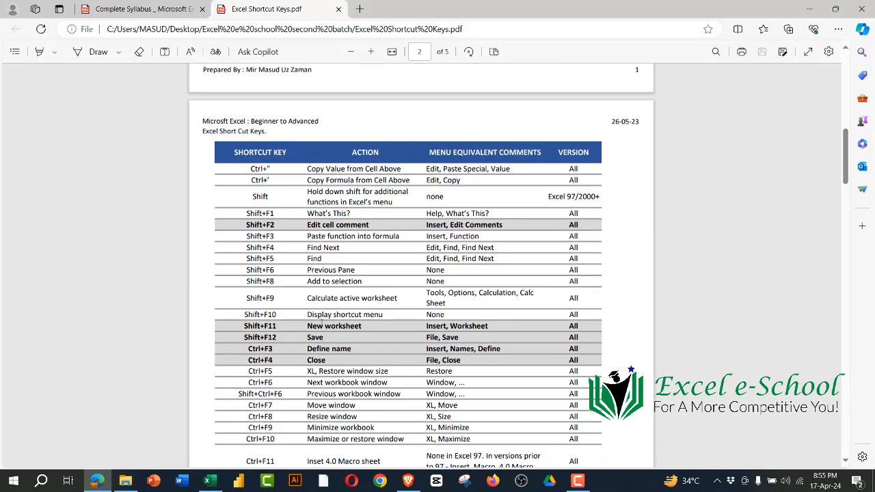
{"action": "scroll", "coordinate": [268, 314], "scroll_direction": "down", "scroll_amount": 10}
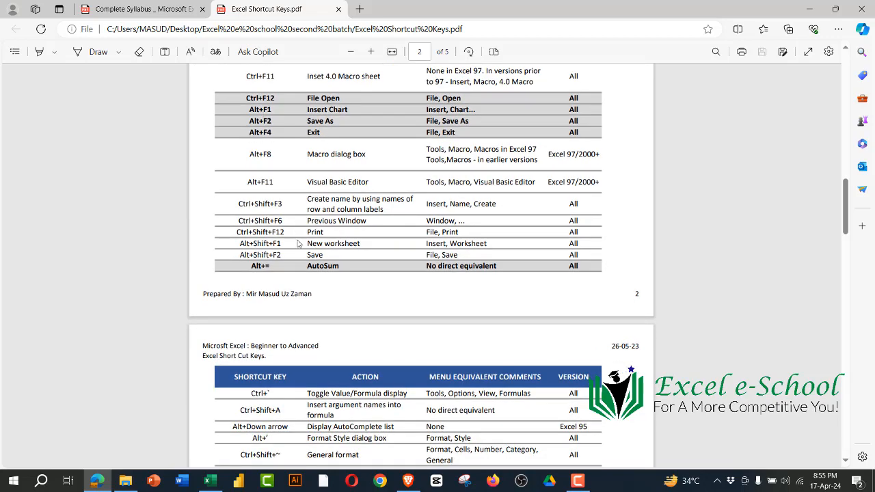
{"action": "scroll", "coordinate": [271, 136], "scroll_direction": "down", "scroll_amount": 10}
{"action": "scroll", "coordinate": [312, 211], "scroll_direction": "up", "scroll_amount": 2}
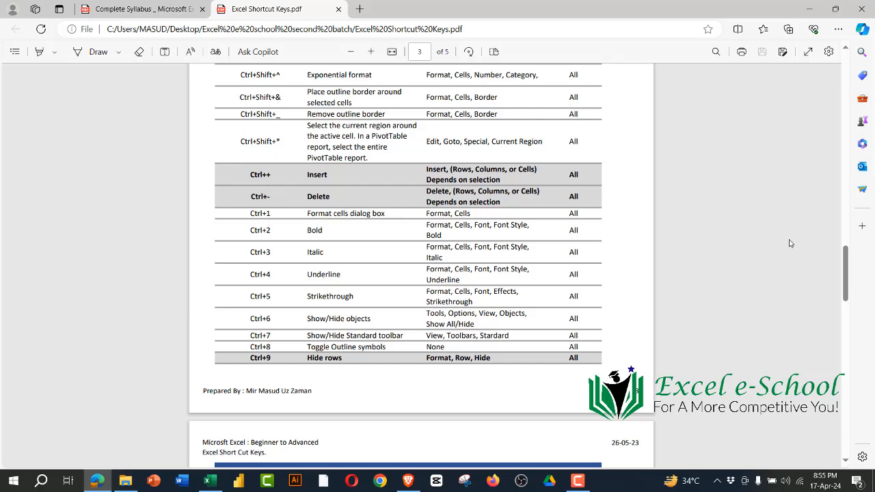
{"action": "left_click_drag", "start_coordinate": [848, 262], "coordinate": [846, 67]}
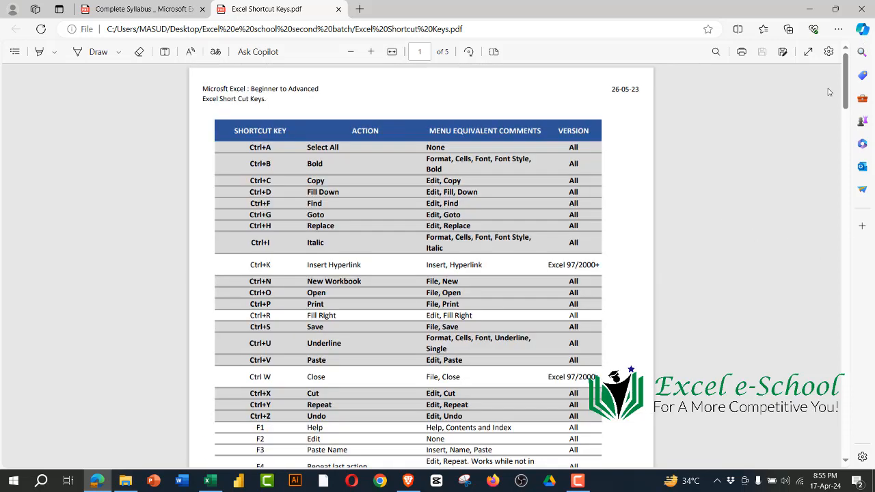
{"action": "left_click", "coordinate": [808, 9]}
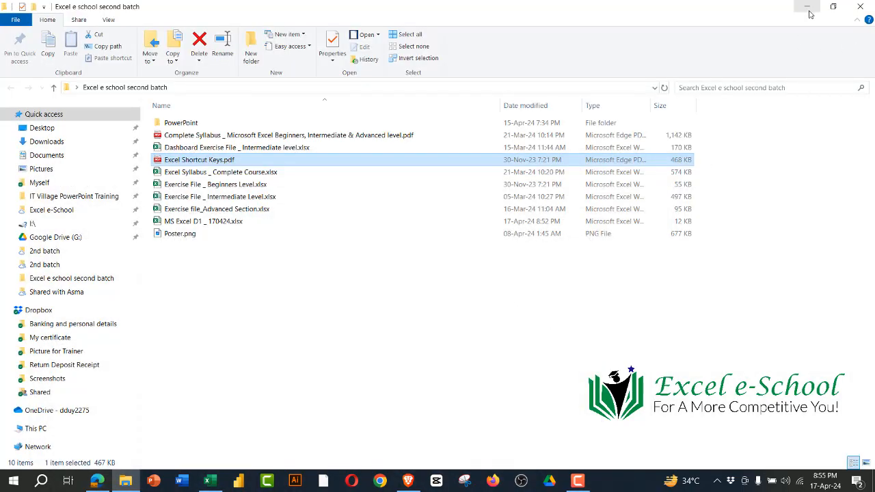
{"action": "left_click", "coordinate": [807, 8]}
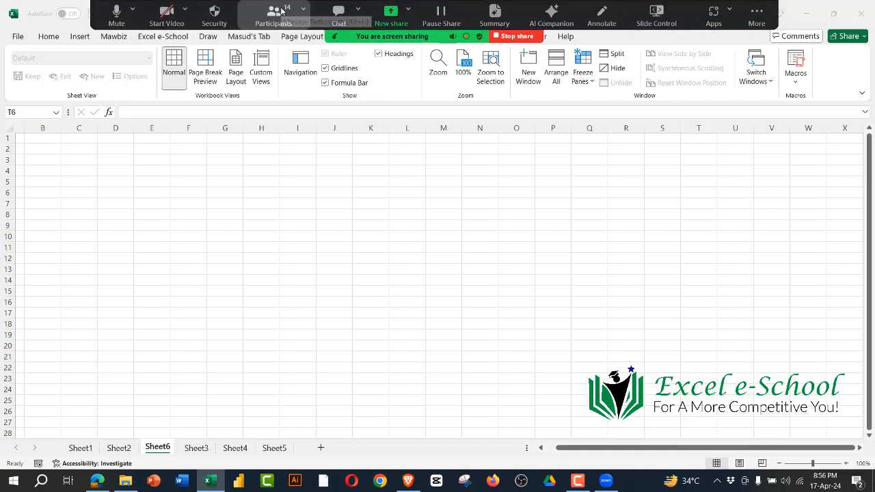
Step: Show the Zoom meeting's participants list beside the workbook and select cell G11 on Sheet6
{"action": "left_click", "coordinate": [274, 8]}
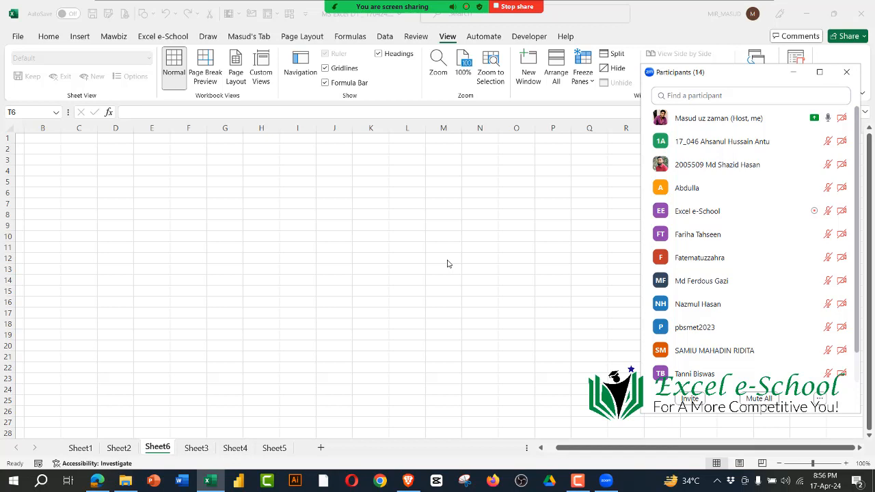
{"action": "left_click", "coordinate": [385, 292]}
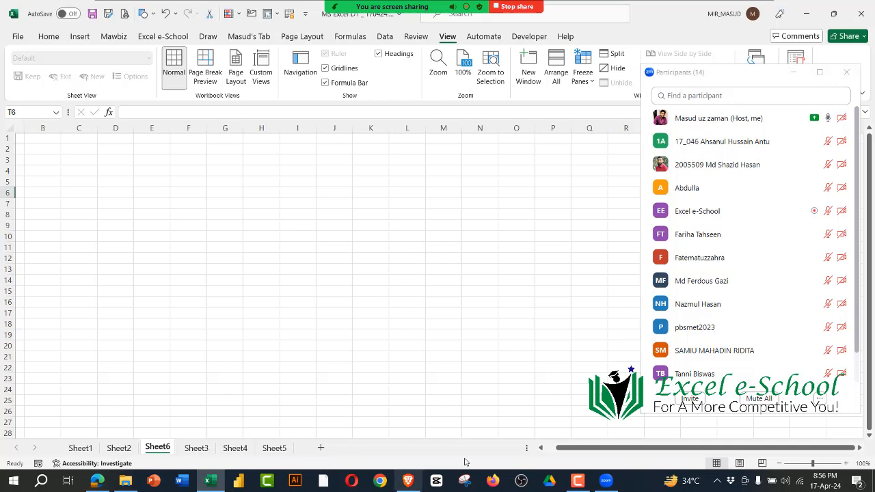
{"action": "left_click", "coordinate": [233, 249]}
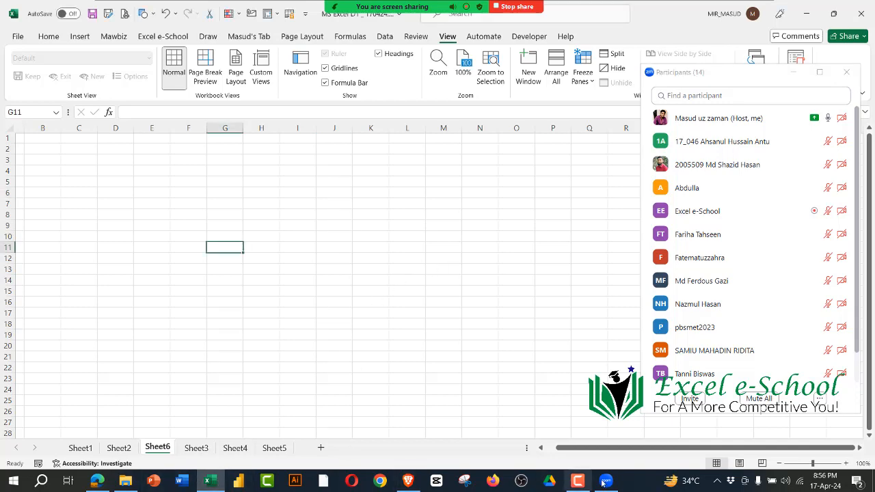
Step: Switch back to the syllabus PDF in Edge and review the Section E102 topics on entering and editing text and formulas
{"action": "left_click", "coordinate": [97, 480]}
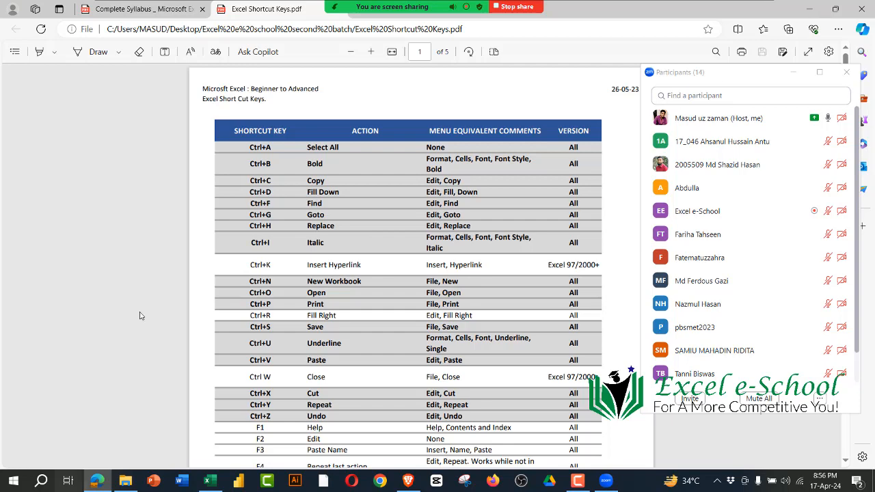
{"action": "left_click", "coordinate": [139, 9]}
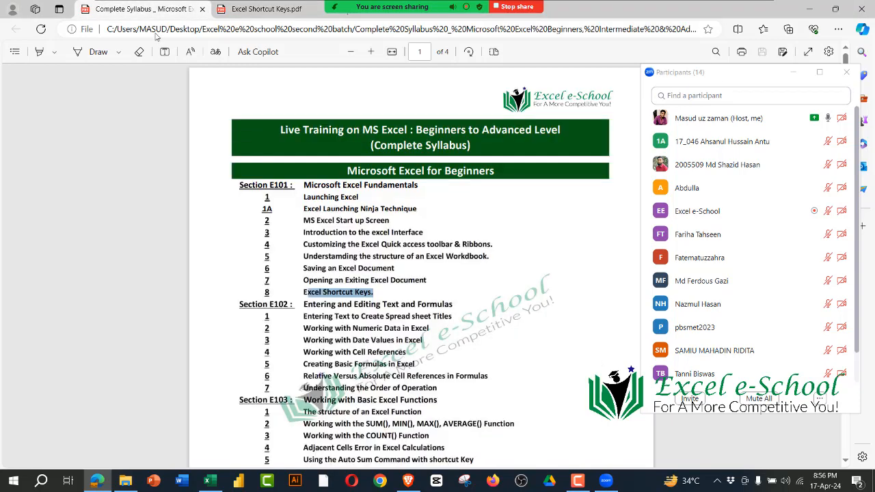
{"action": "left_click_drag", "start_coordinate": [304, 316], "coordinate": [445, 402]}
{"action": "left_click", "coordinate": [236, 305]}
{"action": "scroll", "coordinate": [293, 214], "scroll_direction": "down", "scroll_amount": 3}
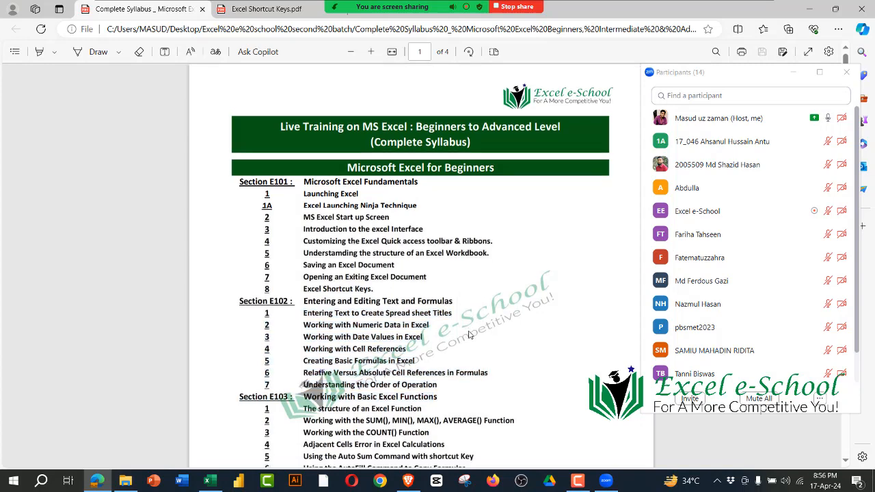
Step: Review the Section E101 Microsoft Excel Fundamentals topics in the syllabus PDF and switch back to the Excel workbook
{"action": "left_click_drag", "start_coordinate": [303, 176], "coordinate": [438, 261]}
{"action": "scroll", "coordinate": [412, 179], "scroll_direction": "up", "scroll_amount": 3}
{"action": "left_click_drag", "start_coordinate": [376, 290], "coordinate": [237, 186]}
{"action": "left_click", "coordinate": [500, 240]}
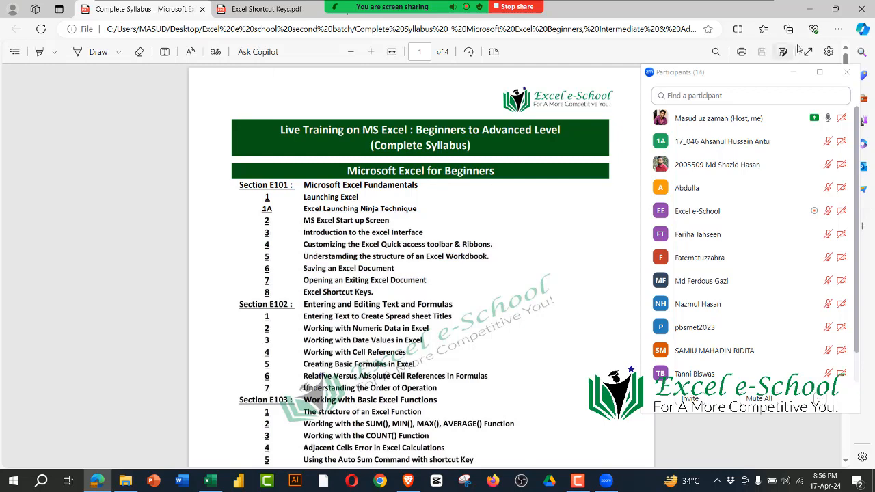
{"action": "key", "text": "alt+Tab"}
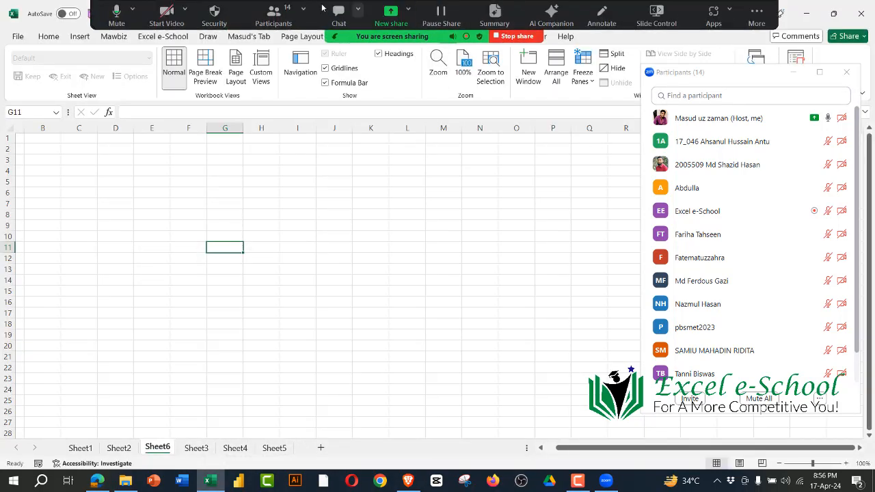
Step: Check the Zoom participants list and speaker volume, select cell L13 on Sheet6, and hide the participants list
{"action": "left_click", "coordinate": [273, 11]}
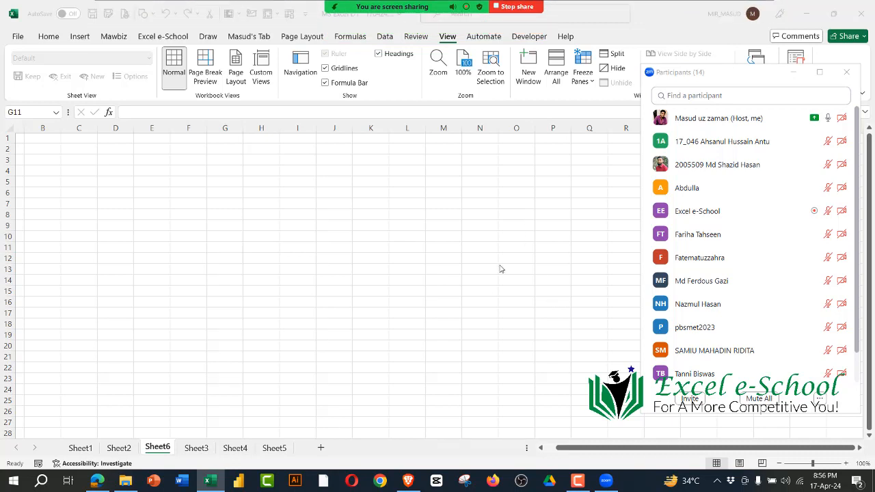
{"action": "mouse_move", "coordinate": [355, 6]}
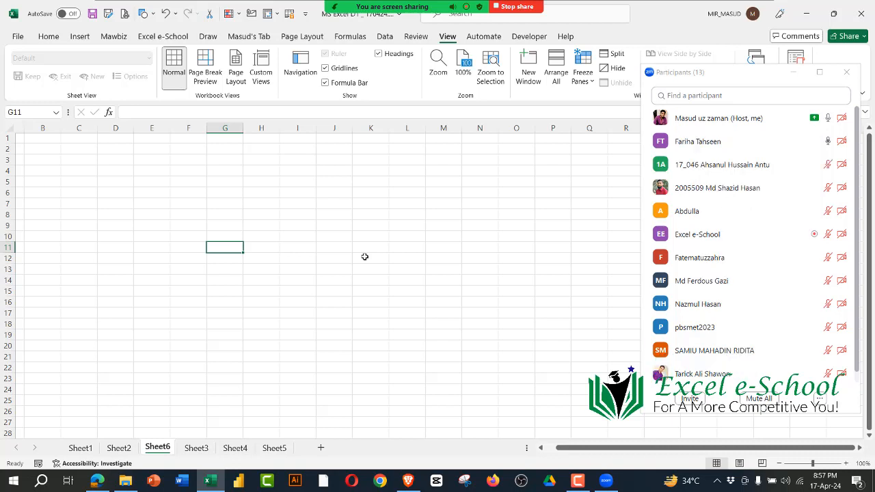
{"action": "left_click", "coordinate": [788, 483]}
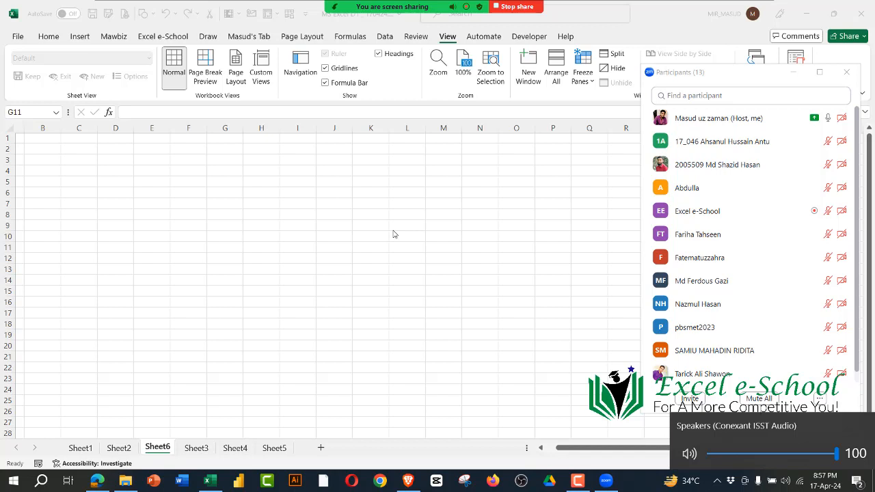
{"action": "left_click", "coordinate": [397, 281]}
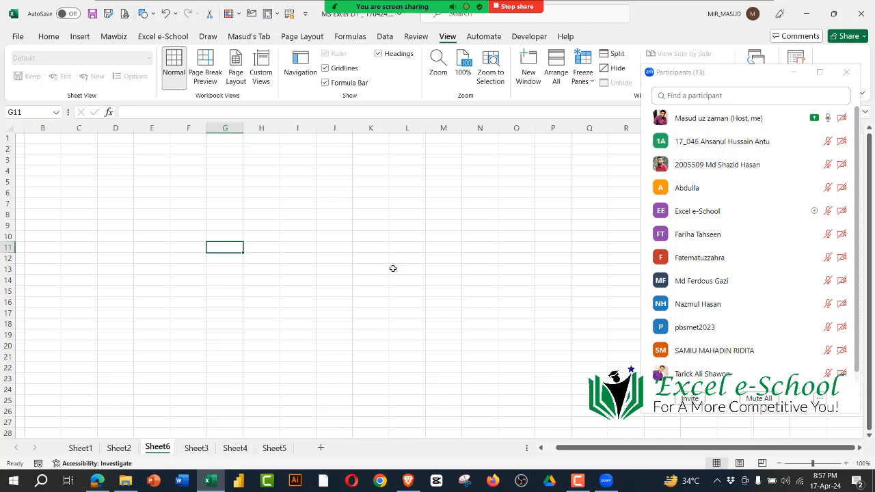
{"action": "left_click", "coordinate": [395, 269]}
{"action": "left_click", "coordinate": [804, 76]}
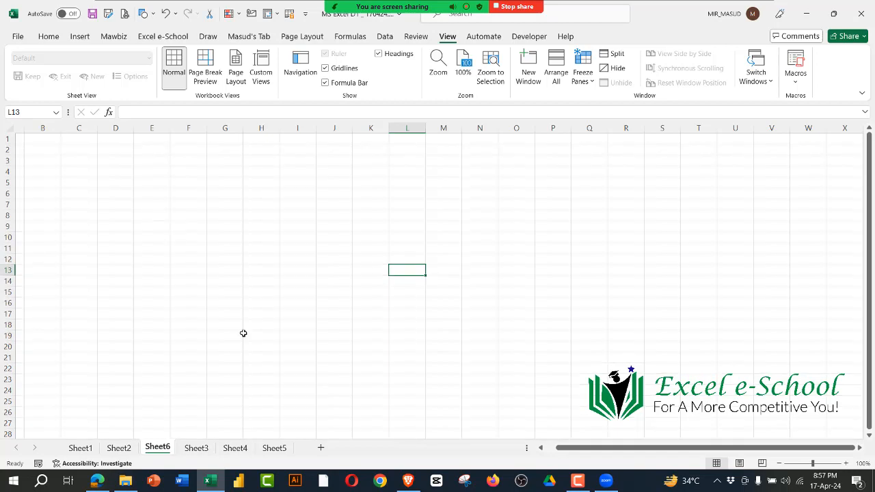
Step: Select the range D3:I11 on Sheet6, clear that selection, and select H4:J9
{"action": "left_click_drag", "start_coordinate": [568, 448], "coordinate": [558, 448]}
{"action": "left_click", "coordinate": [278, 258]}
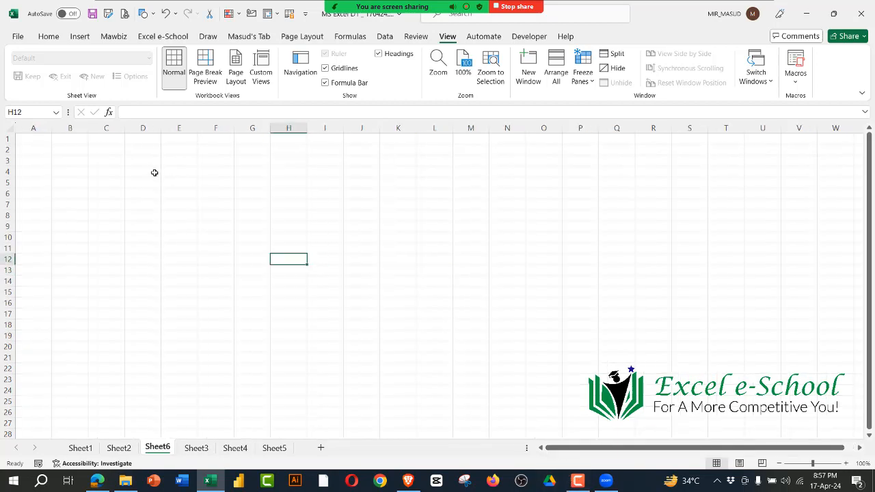
{"action": "left_click_drag", "start_coordinate": [148, 159], "coordinate": [309, 244]}
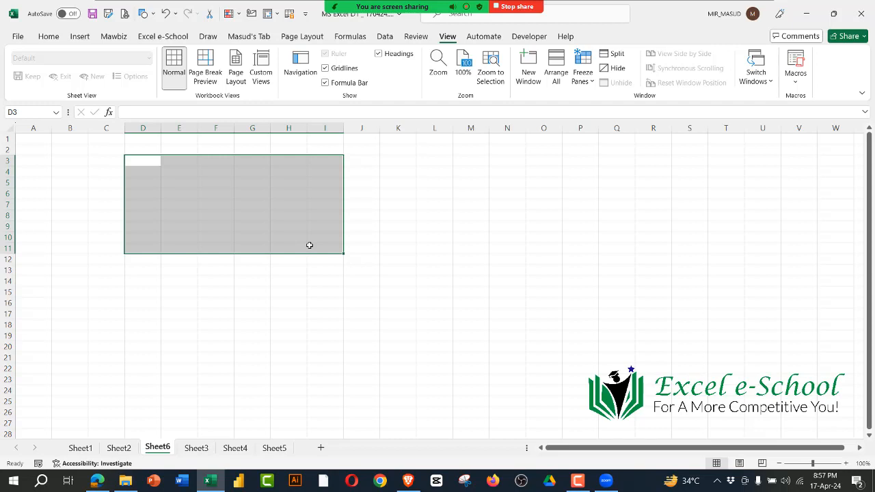
{"action": "left_click", "coordinate": [417, 213]}
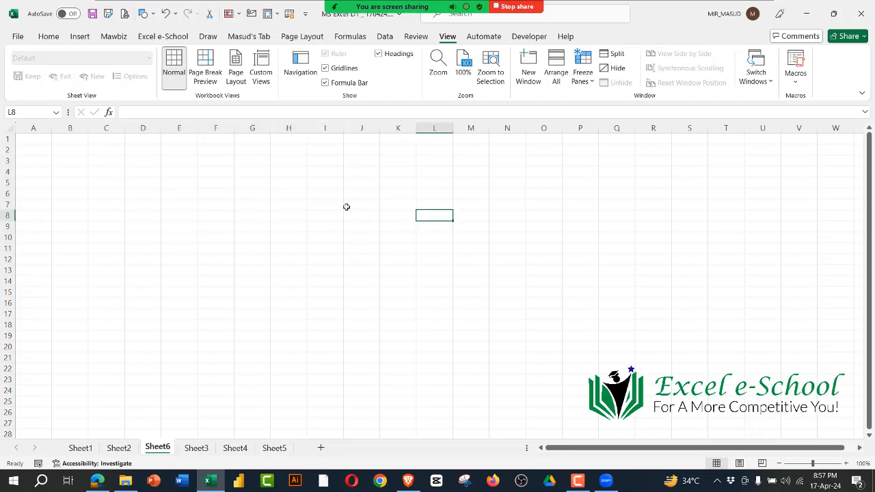
{"action": "left_click_drag", "start_coordinate": [286, 167], "coordinate": [377, 229]}
Step: Minimize the workbook to show the desktop, restore it, and select cell J12
{"action": "left_click", "coordinate": [805, 14]}
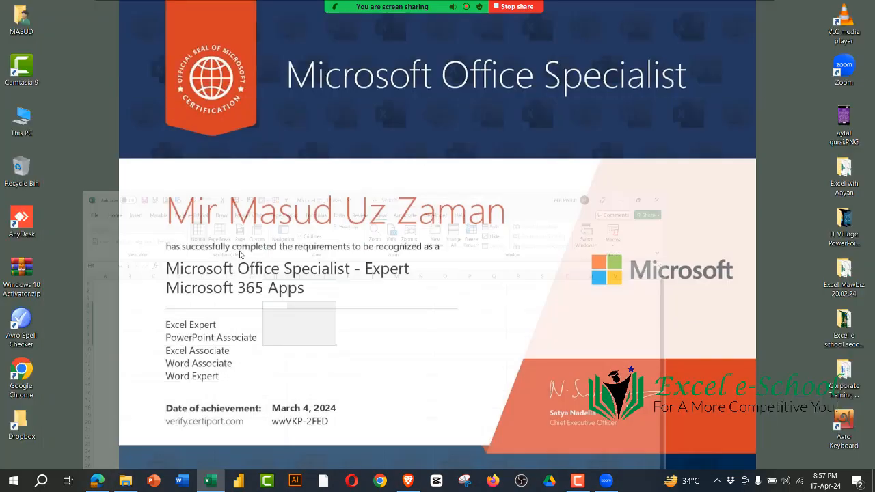
{"action": "left_click", "coordinate": [209, 481]}
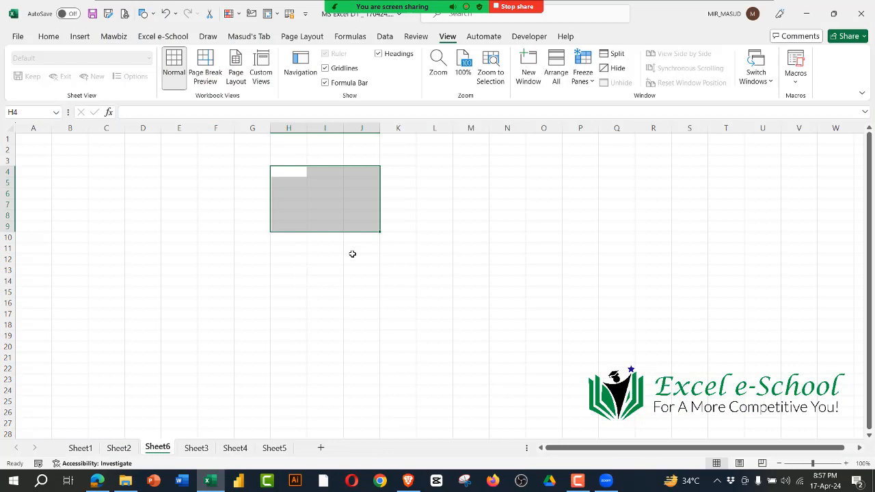
{"action": "left_click", "coordinate": [352, 254]}
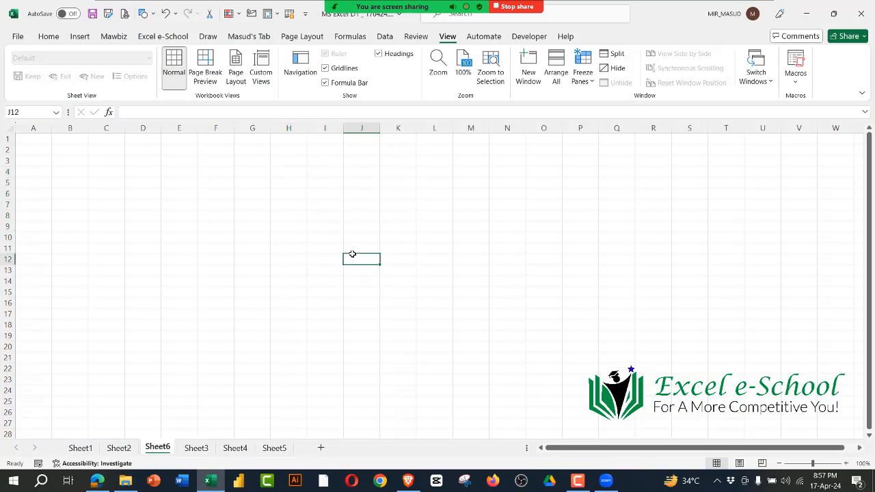
Step: Create a blank workbook, reduce its window over the class workbook, and hide Zoom's floating meeting controls
{"action": "key", "text": "ctrl+n"}
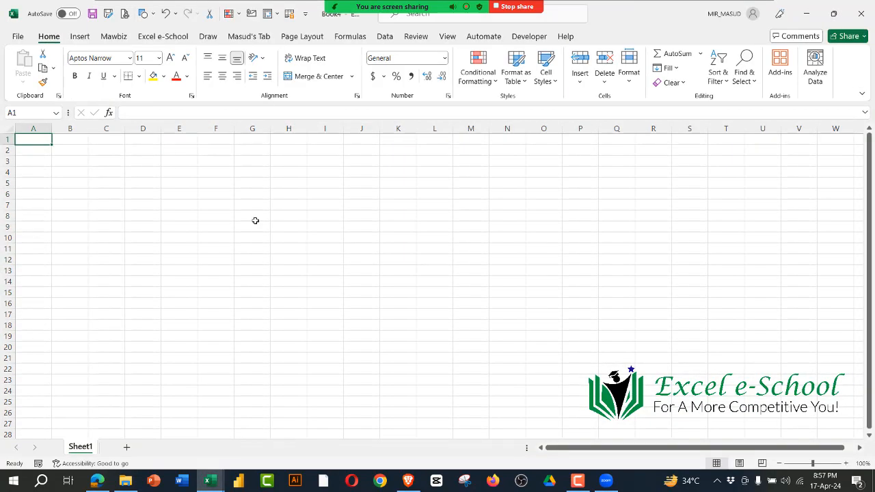
{"action": "double_click", "coordinate": [667, 13]}
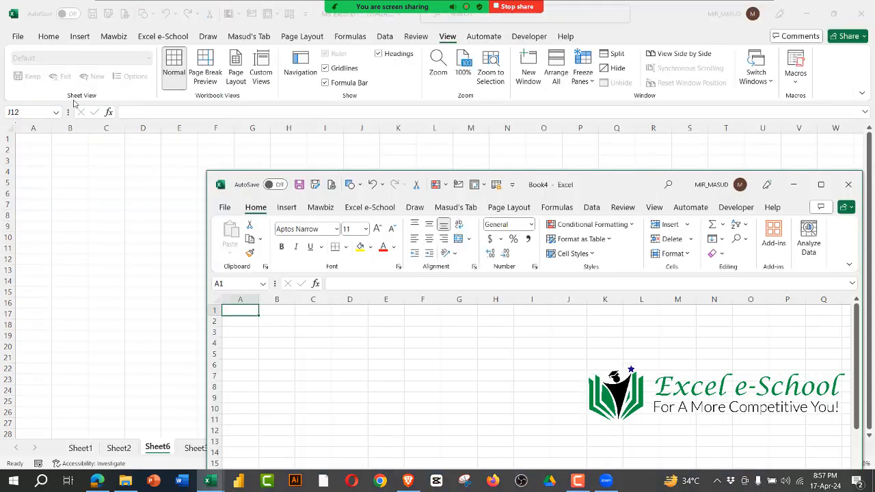
{"action": "left_click", "coordinate": [764, 7]}
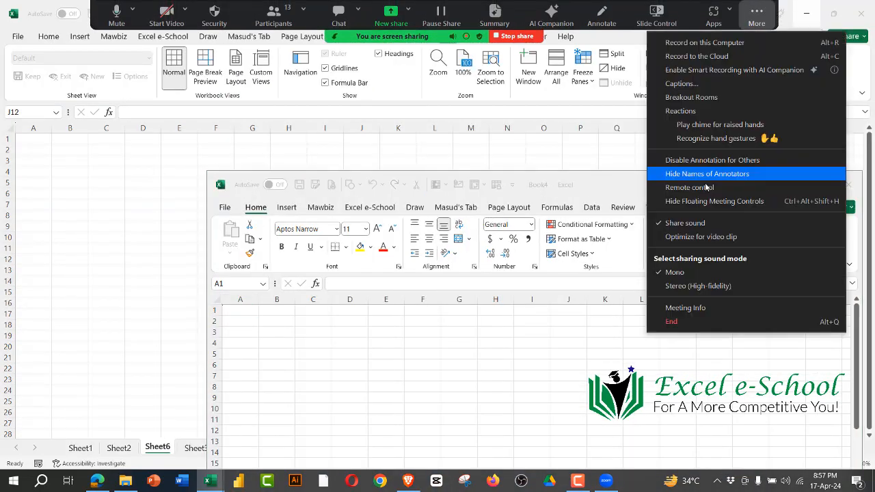
{"action": "left_click", "coordinate": [691, 203]}
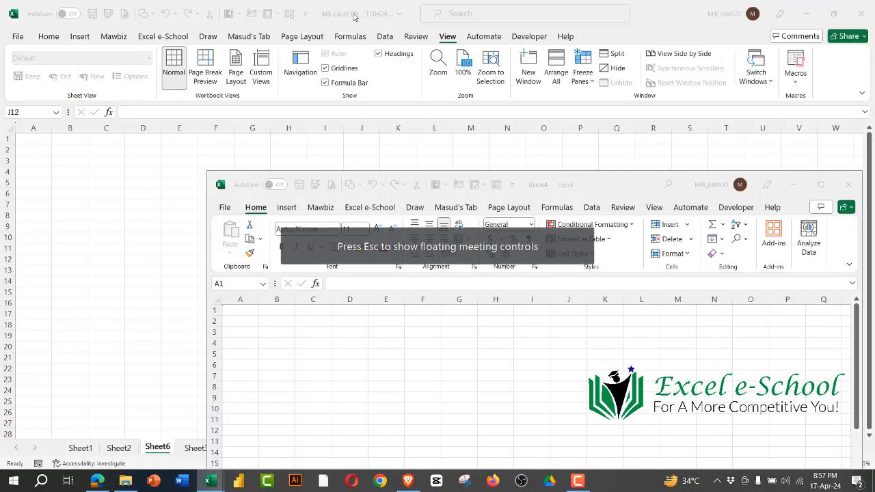
Step: Switch between the class workbook and the blank workbook, close the blank one, and select cell O19 on Sheet6
{"action": "left_click", "coordinate": [369, 21]}
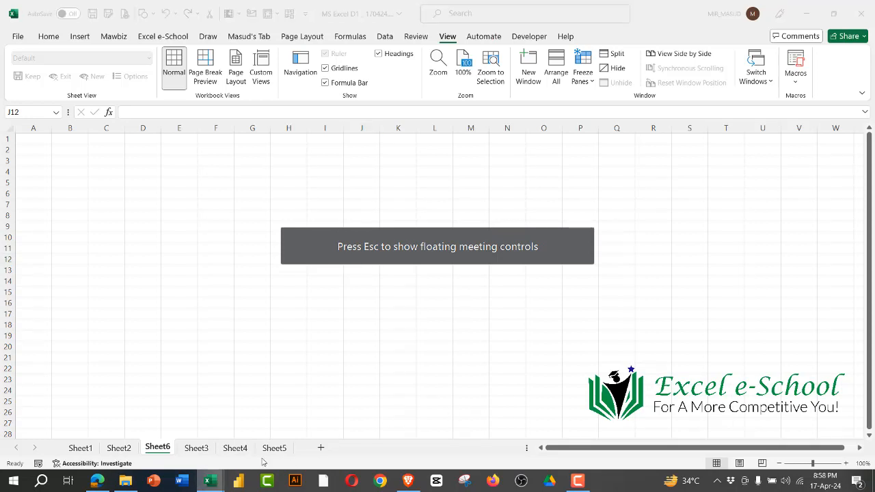
{"action": "mouse_move", "coordinate": [205, 482]}
{"action": "left_click", "coordinate": [270, 427]}
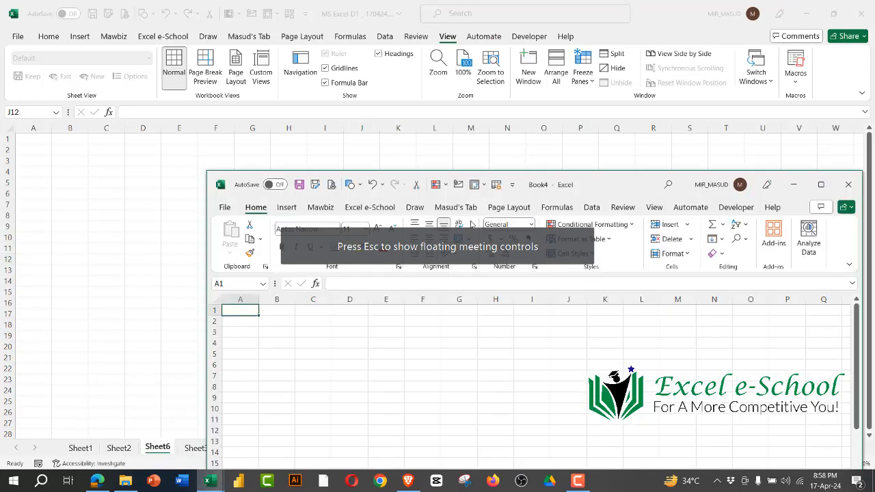
{"action": "left_click", "coordinate": [848, 188]}
{"action": "left_click", "coordinate": [544, 336]}
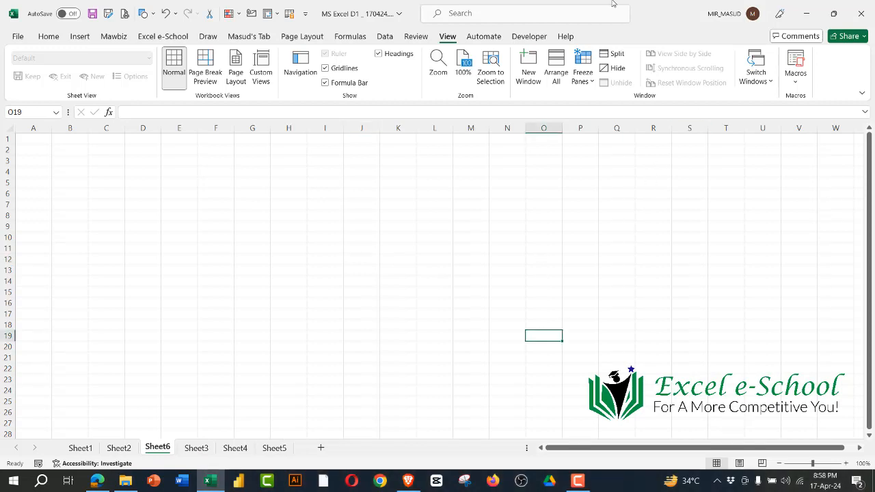
{"action": "left_click", "coordinate": [288, 214]}
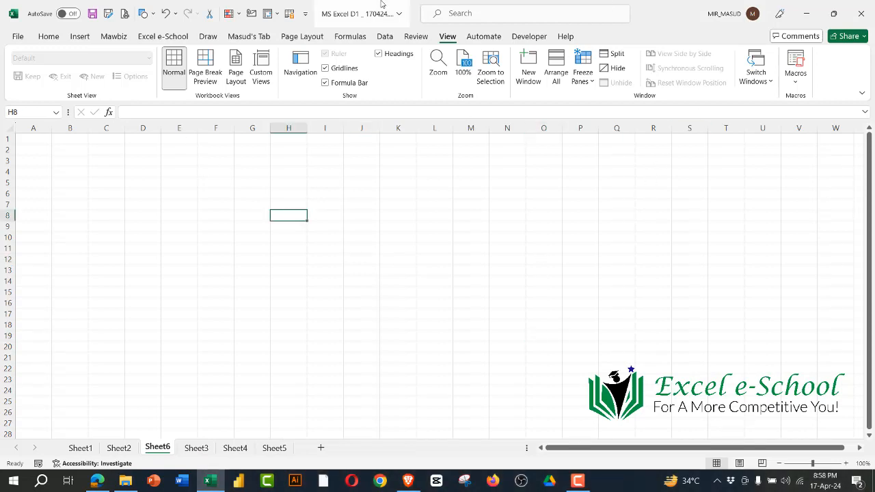
{"action": "left_click", "coordinate": [341, 270]}
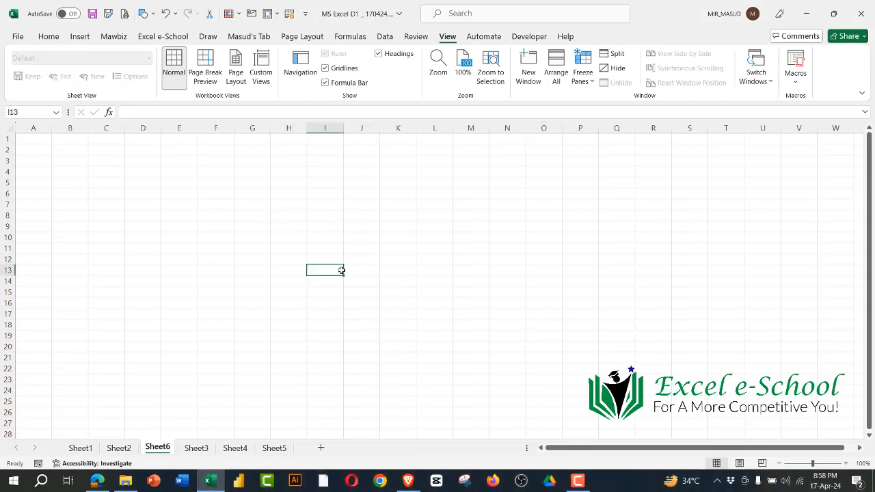
{"action": "left_click", "coordinate": [263, 249]}
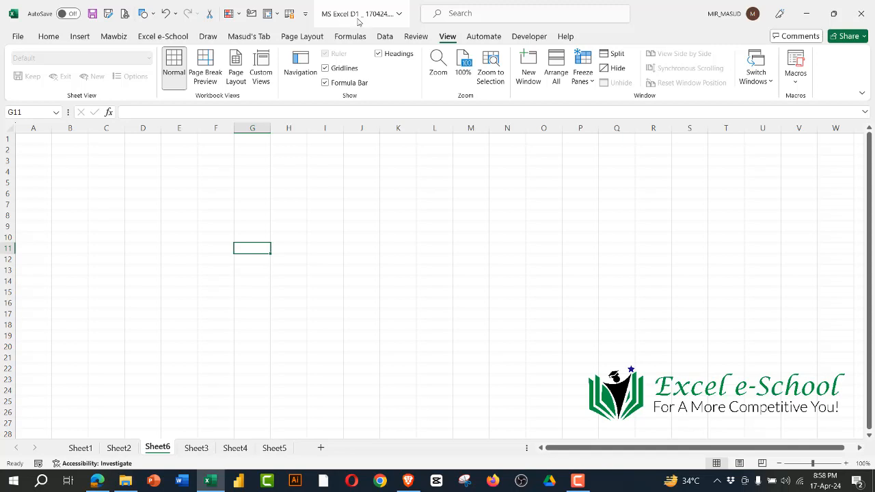
{"action": "left_click", "coordinate": [471, 269]}
{"action": "left_click", "coordinate": [287, 194]}
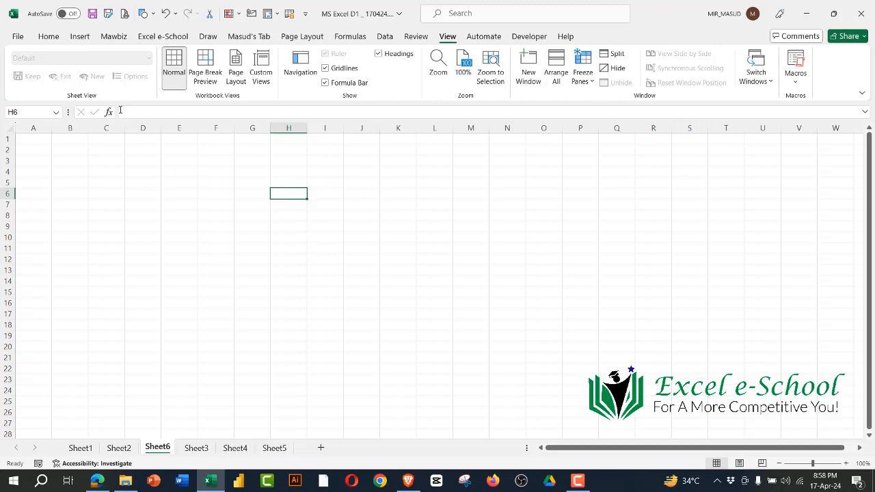
Step: Create a blank workbook from Excel's start screen, close it, and select cell L6 on Sheet6
{"action": "left_click", "coordinate": [18, 38]}
{"action": "left_click", "coordinate": [177, 144]}
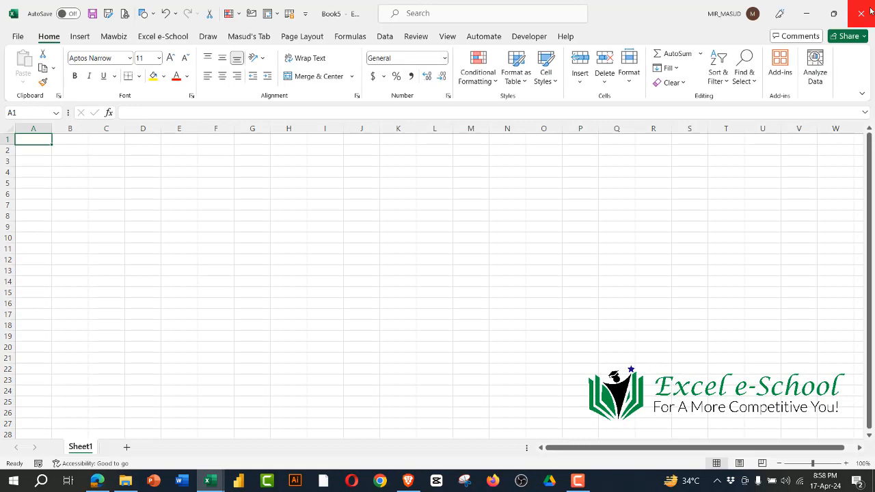
{"action": "left_click", "coordinate": [861, 13]}
{"action": "left_click", "coordinate": [429, 194]}
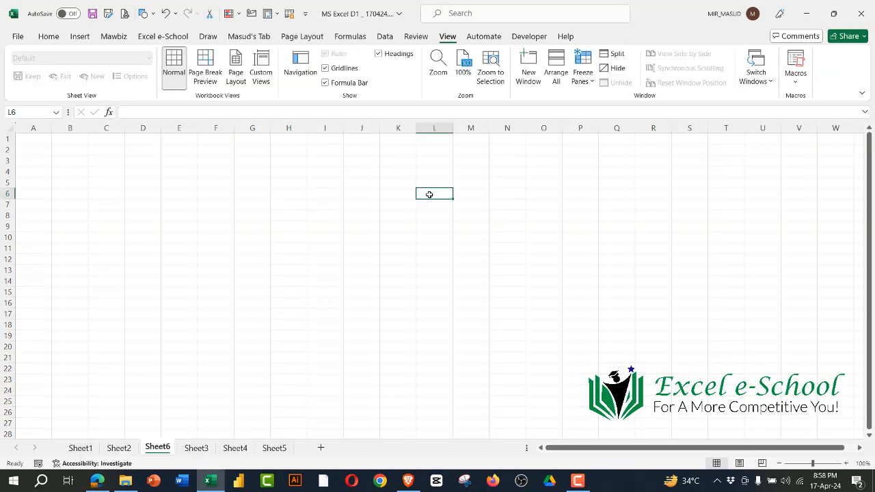
Step: Create another blank workbook, reduce its window over the class workbook, close it, and select cell P14
{"action": "key", "text": "ctrl+n"}
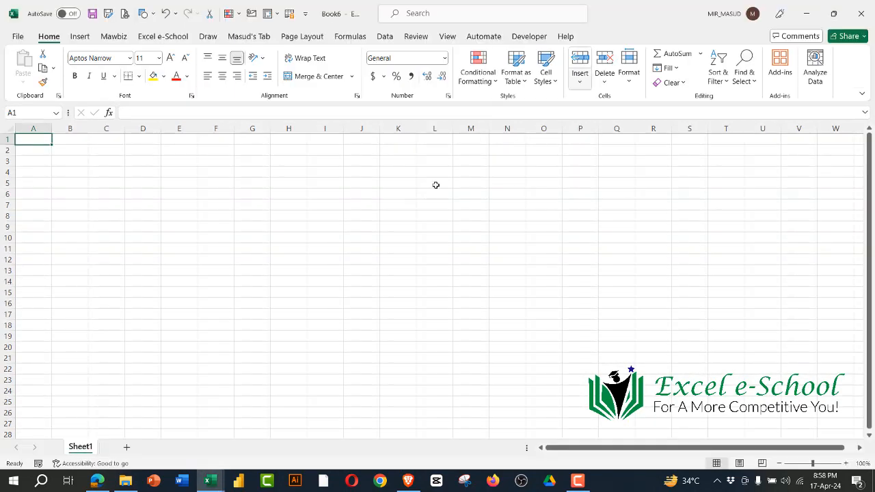
{"action": "double_click", "coordinate": [626, 18]}
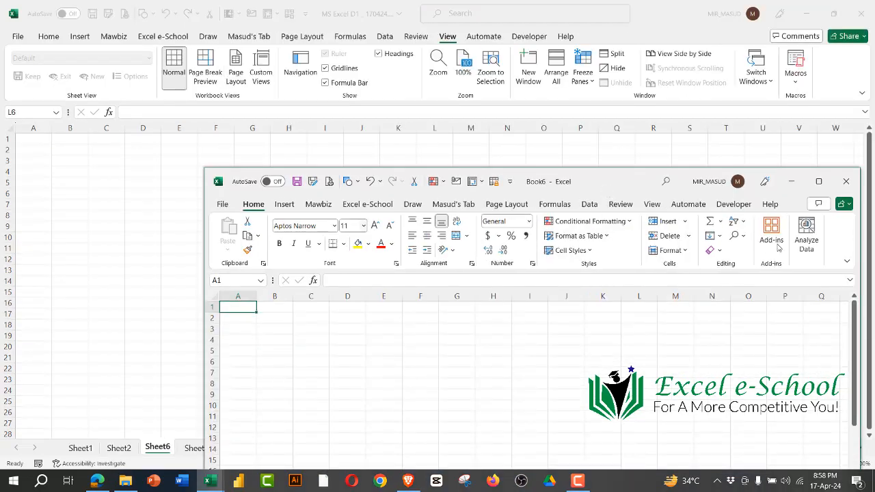
{"action": "left_click", "coordinate": [847, 182]}
{"action": "left_click", "coordinate": [585, 280]}
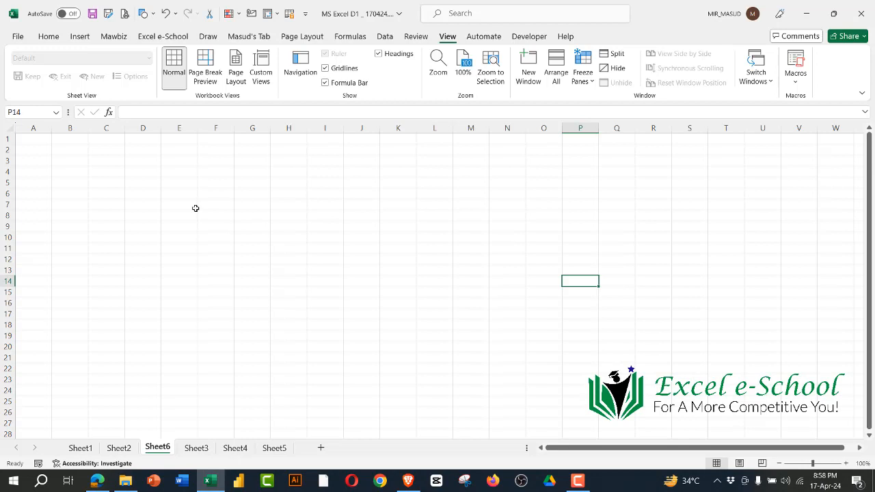
Step: Select the range B1:I18 on Sheet6 and view the workbook's file name and location details
{"action": "left_click", "coordinate": [49, 37]}
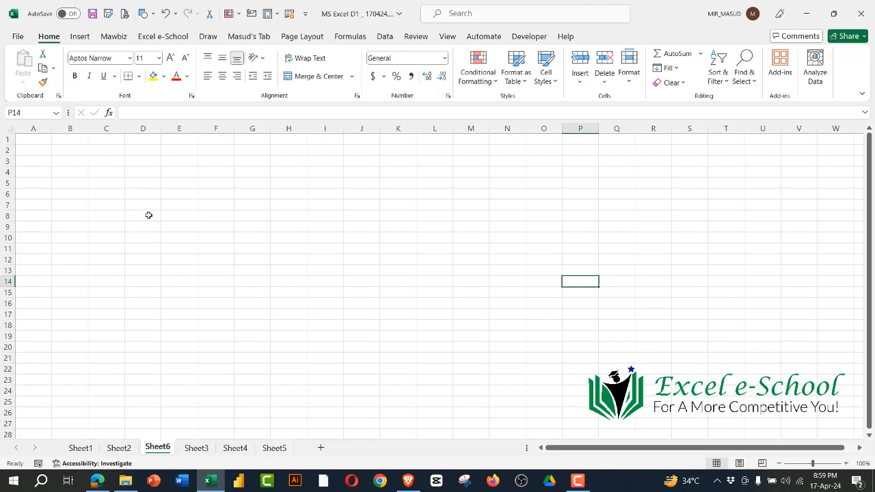
{"action": "left_click", "coordinate": [102, 162]}
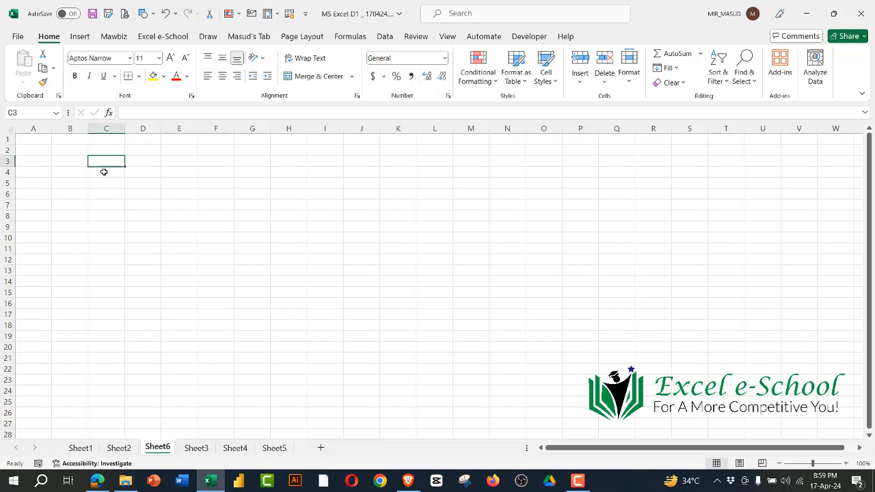
{"action": "left_click_drag", "start_coordinate": [70, 140], "coordinate": [337, 322]}
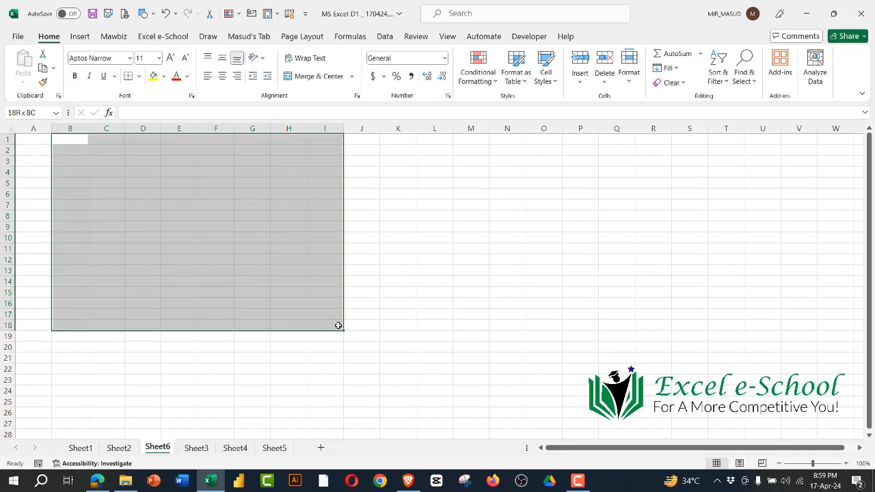
{"action": "left_click", "coordinate": [401, 15]}
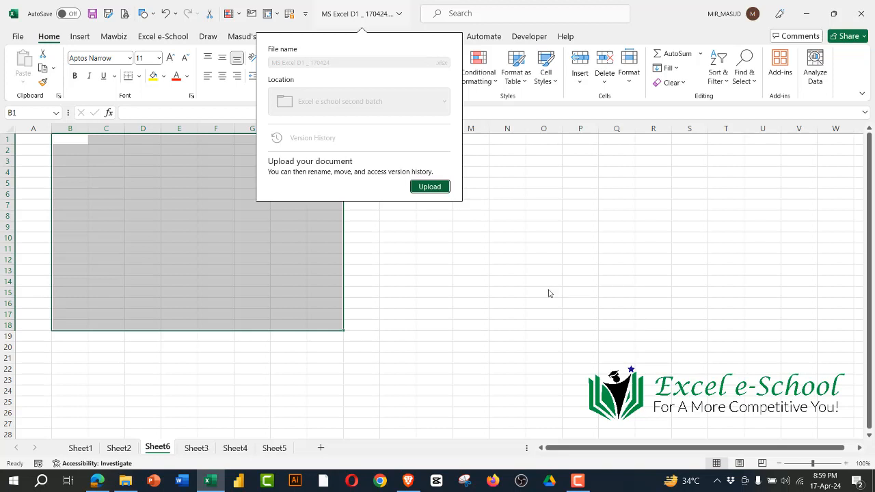
{"action": "key", "text": "Escape"}
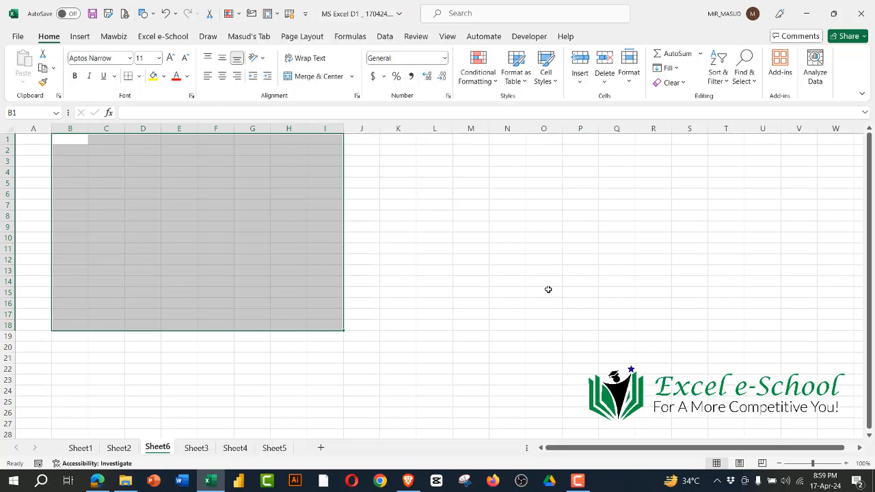
Step: Start saving the workbook under a new name and show the available file types
{"action": "left_click", "coordinate": [108, 14]}
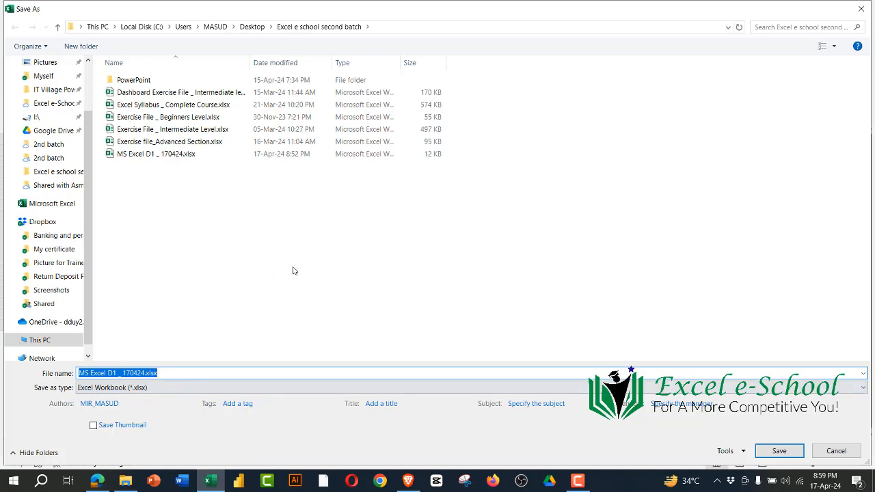
{"action": "left_click", "coordinate": [212, 389]}
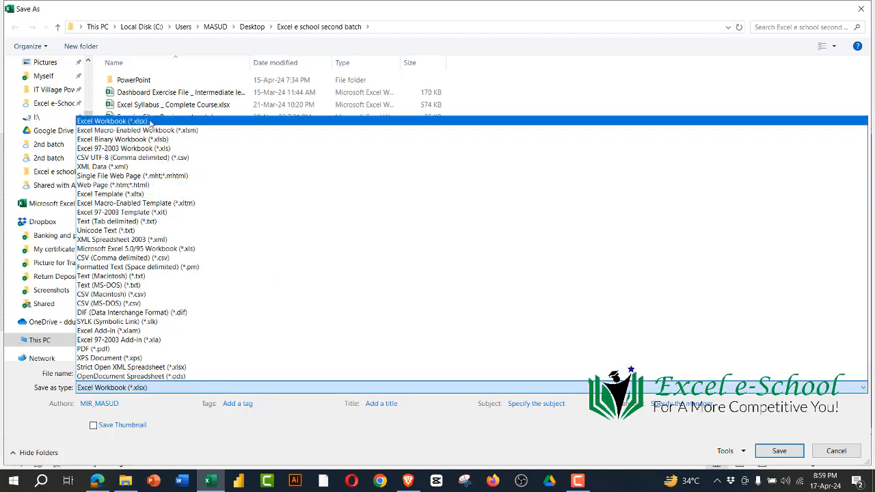
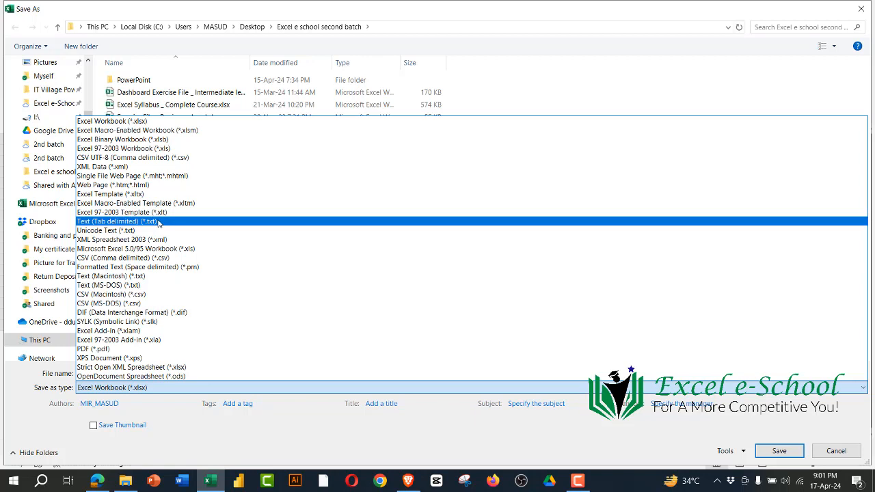
Step: Cancel saving the workbook under a new name and select cell O17 on Sheet6
{"action": "left_click", "coordinate": [846, 455]}
{"action": "left_click", "coordinate": [834, 453]}
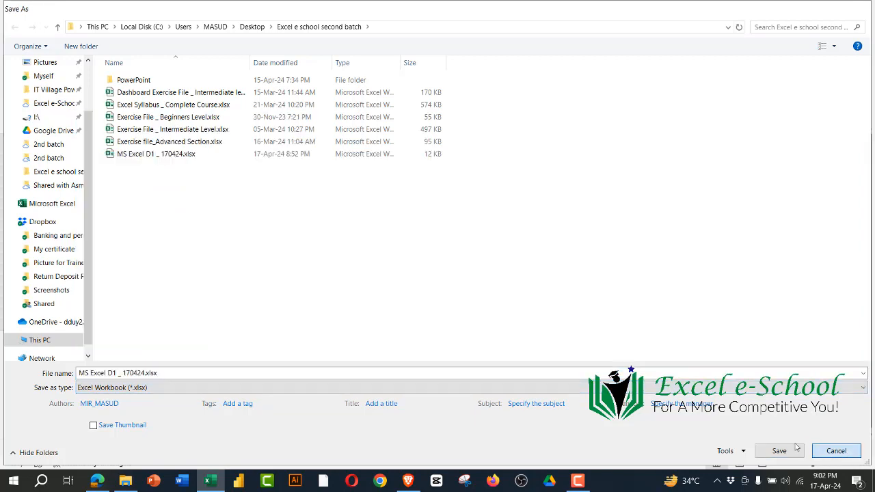
{"action": "left_click", "coordinate": [543, 315]}
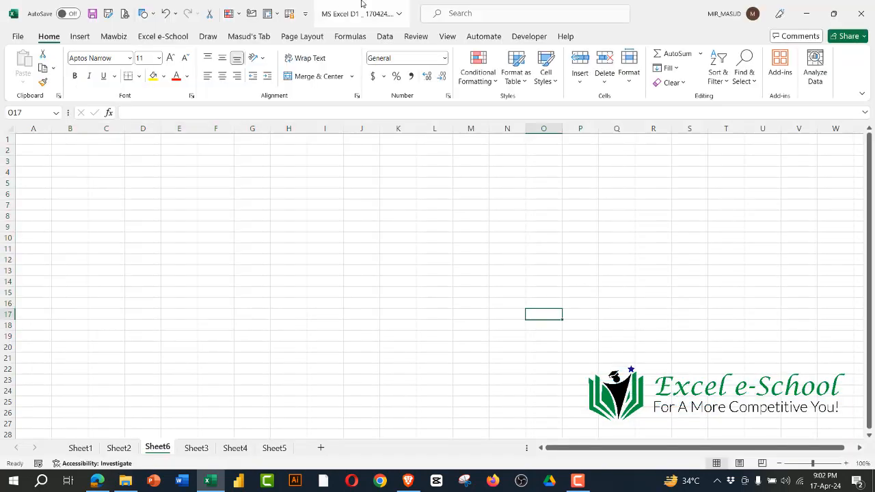
Step: Show the Zoom participants list beside the worksheet and look through the attendees
{"action": "mouse_move", "coordinate": [326, 6]}
{"action": "left_click", "coordinate": [274, 13]}
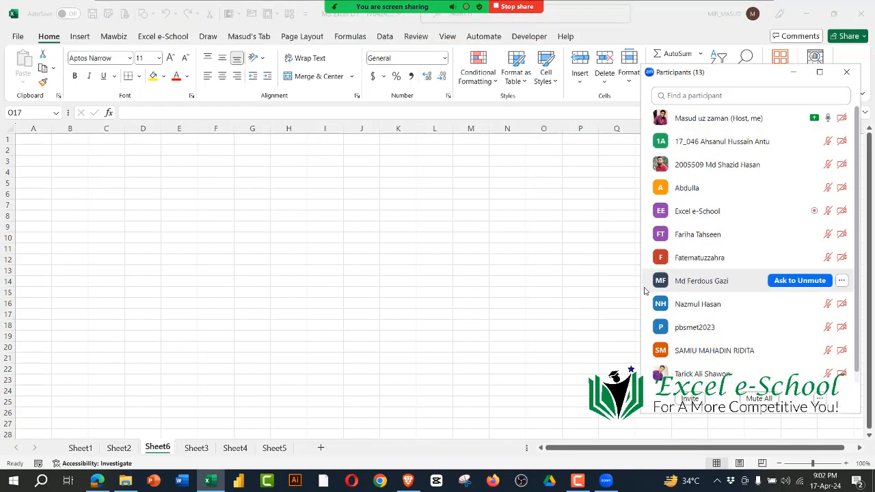
{"action": "scroll", "coordinate": [721, 260], "scroll_direction": "down", "scroll_amount": 1}
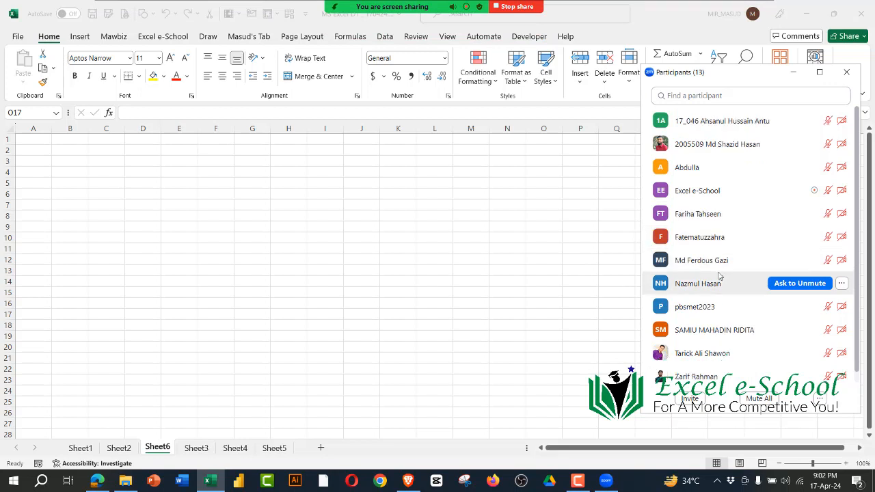
{"action": "left_click", "coordinate": [463, 276]}
{"action": "scroll", "coordinate": [704, 275], "scroll_direction": "up", "scroll_amount": 1}
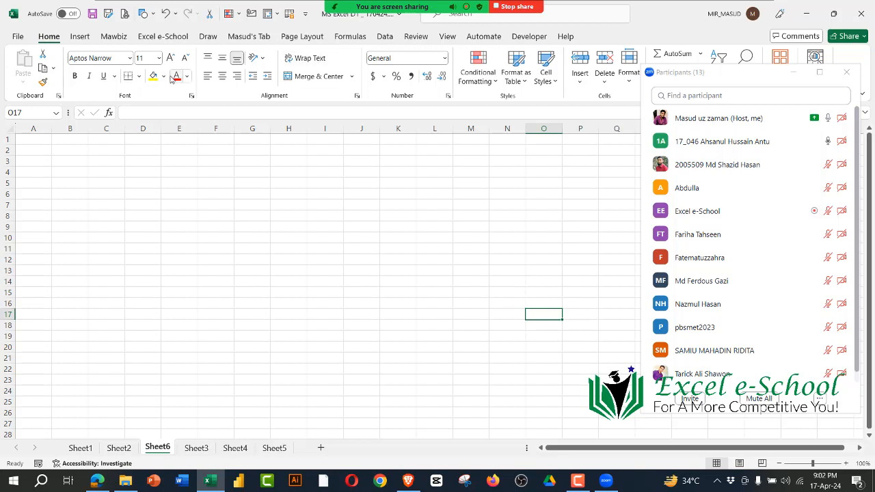
Step: Show the Insert commands, open the ribbon customization settings and move the dialog clear of the participants list
{"action": "left_click", "coordinate": [79, 38]}
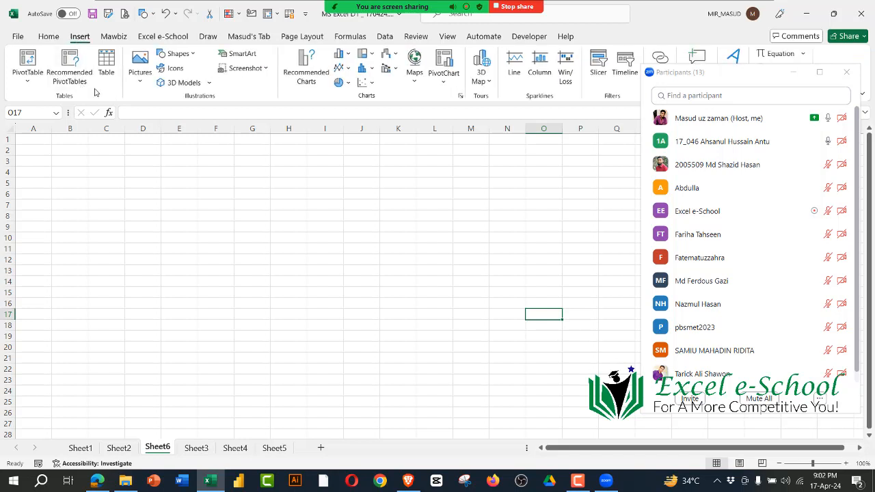
{"action": "right_click", "coordinate": [258, 37]}
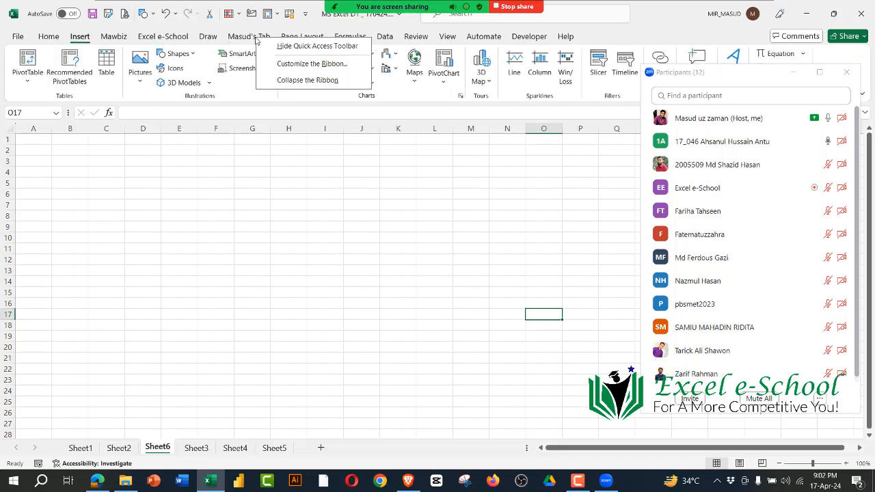
{"action": "left_click", "coordinate": [301, 65]}
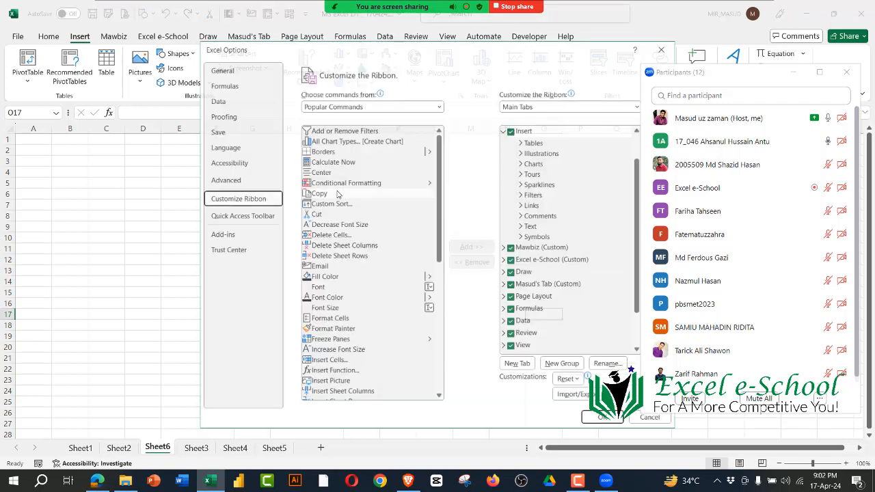
{"action": "left_click_drag", "start_coordinate": [436, 51], "coordinate": [365, 45]}
{"action": "left_click", "coordinate": [432, 126]}
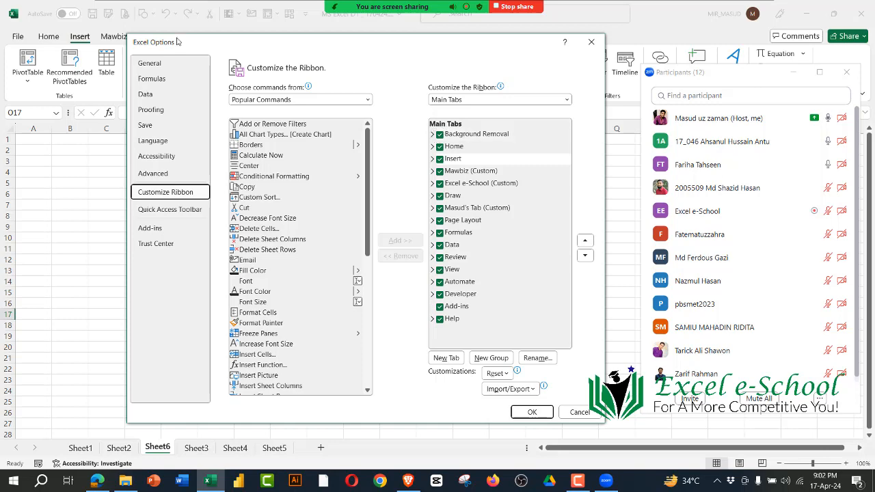
{"action": "left_click_drag", "start_coordinate": [227, 40], "coordinate": [210, 101]}
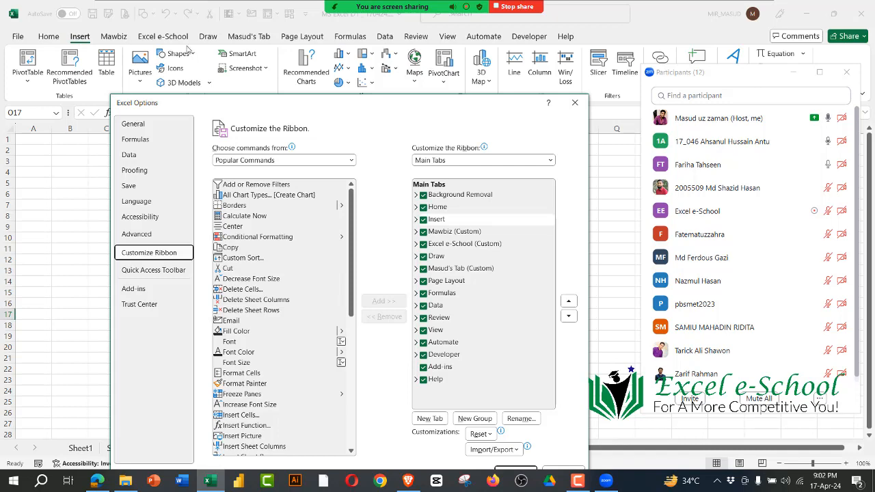
Step: Expand the instructor's custom ribbon tab and its Work group to list the commands it contains
{"action": "left_click", "coordinate": [415, 268]}
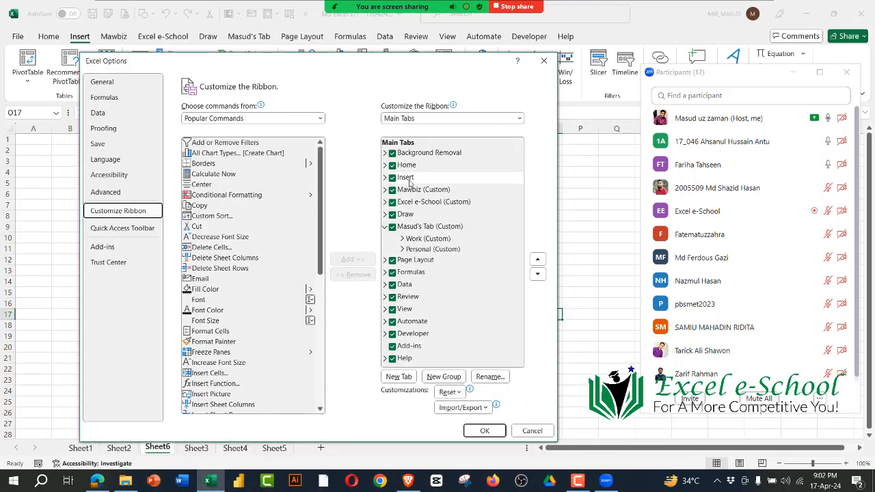
{"action": "left_click", "coordinate": [427, 245]}
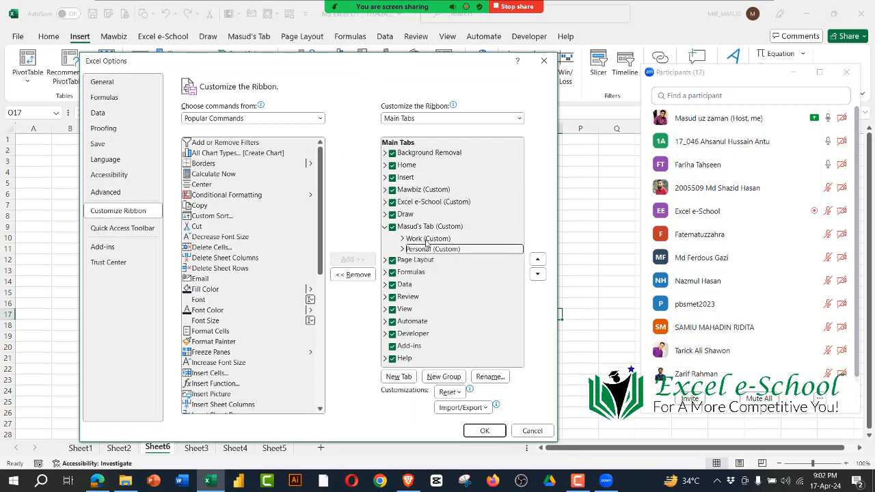
{"action": "left_click", "coordinate": [427, 239]}
{"action": "left_click", "coordinate": [429, 229]}
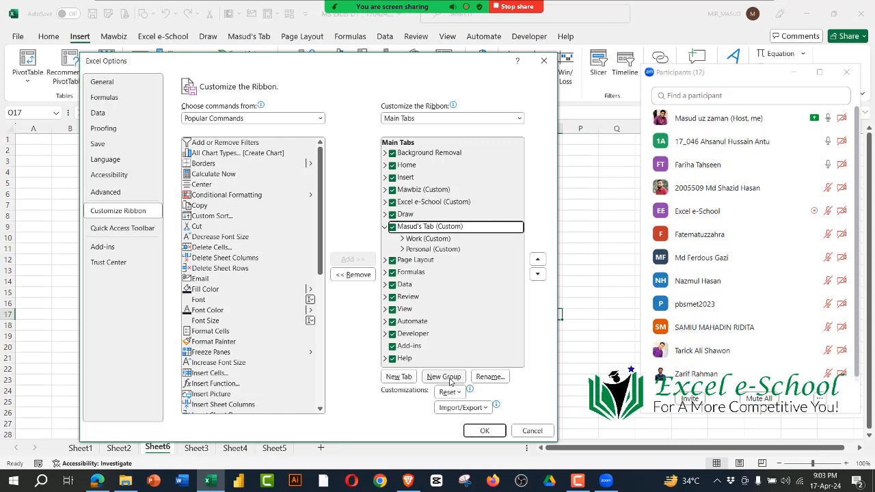
{"action": "left_click", "coordinate": [414, 239]}
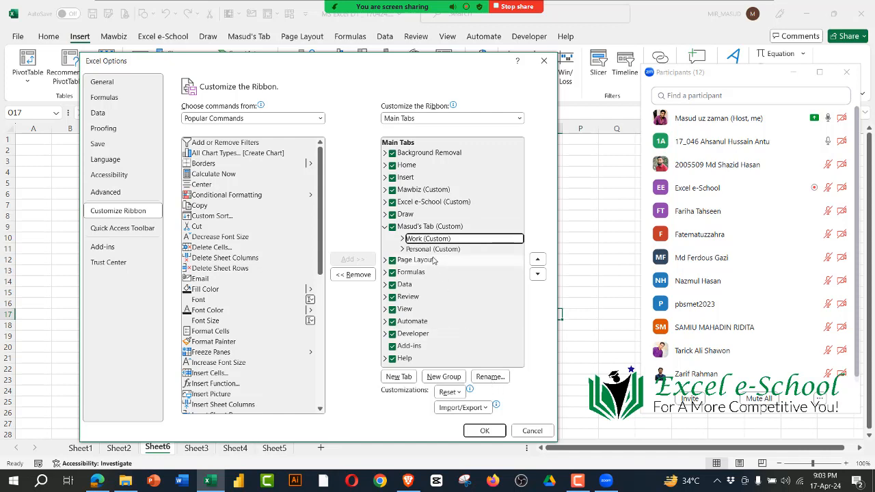
{"action": "left_click", "coordinate": [402, 239]}
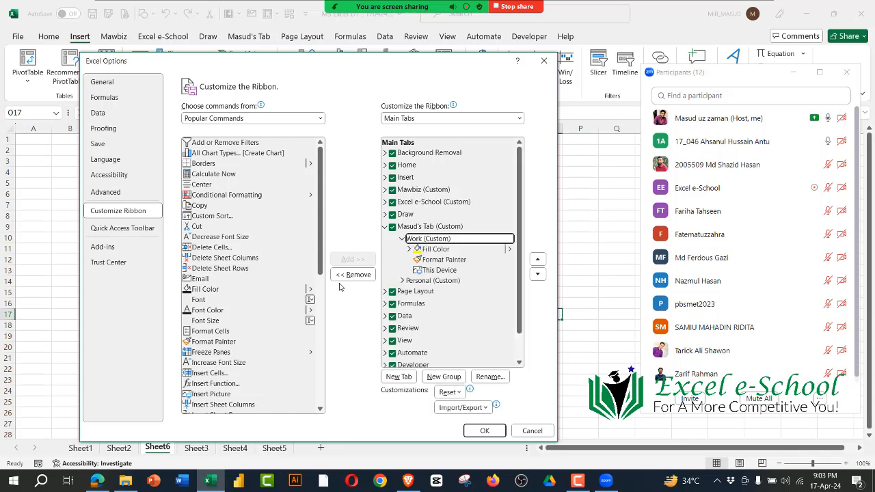
Step: Add Conditional Formatting to the custom tab's Work group, apply the customization, select cell J15 and display that tab
{"action": "left_click", "coordinate": [203, 196]}
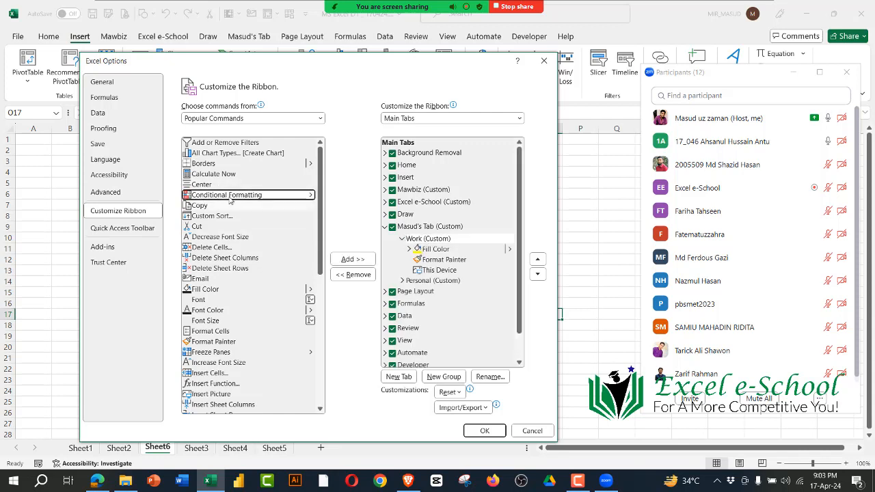
{"action": "left_click", "coordinate": [419, 241]}
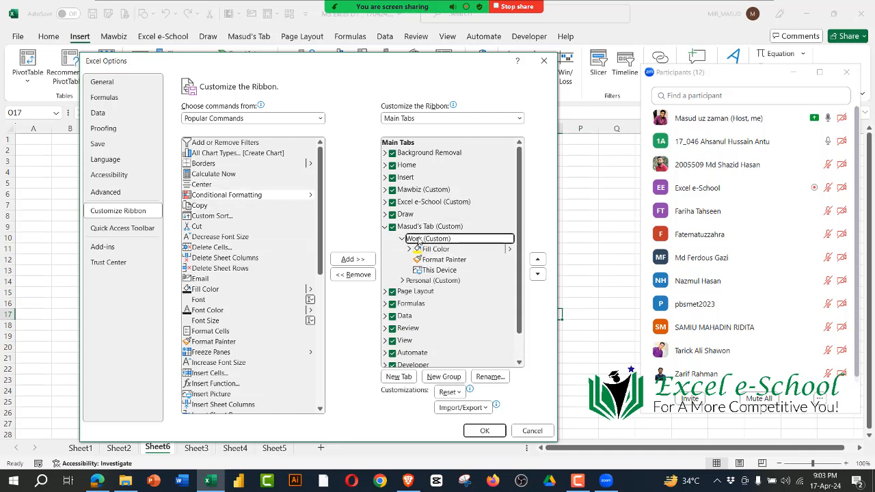
{"action": "left_click", "coordinate": [219, 196]}
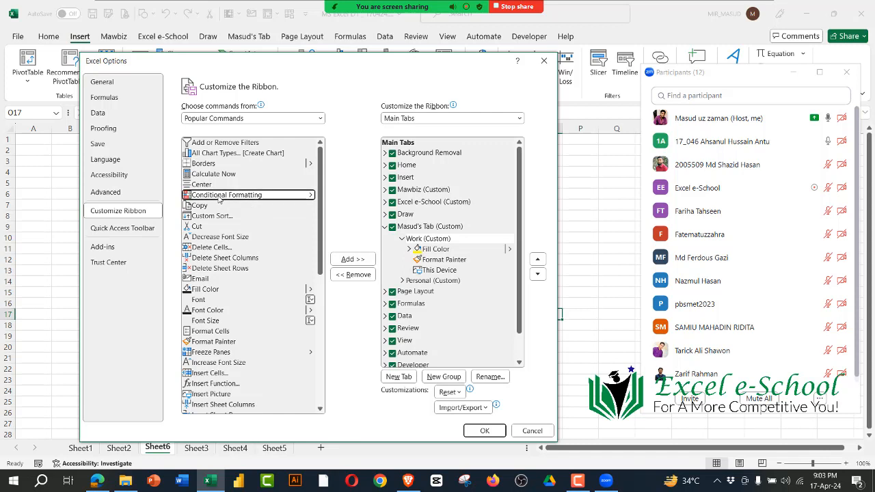
{"action": "left_click", "coordinate": [353, 260]}
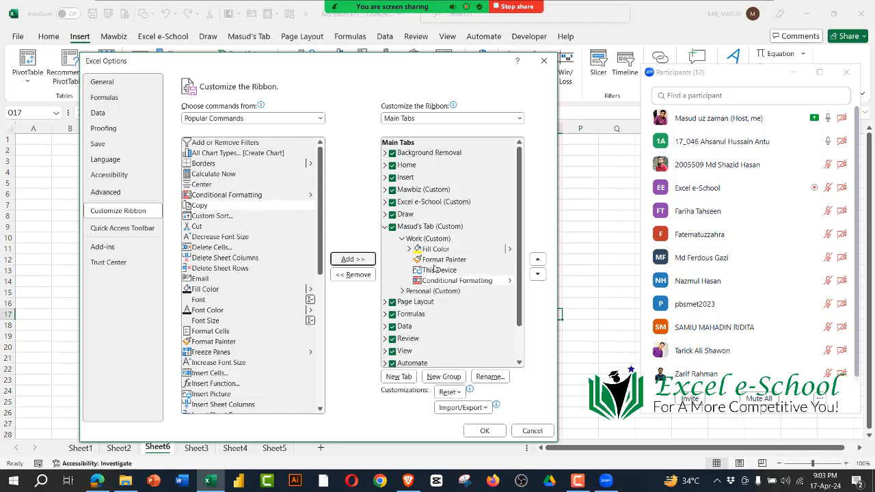
{"action": "left_click", "coordinate": [485, 430]}
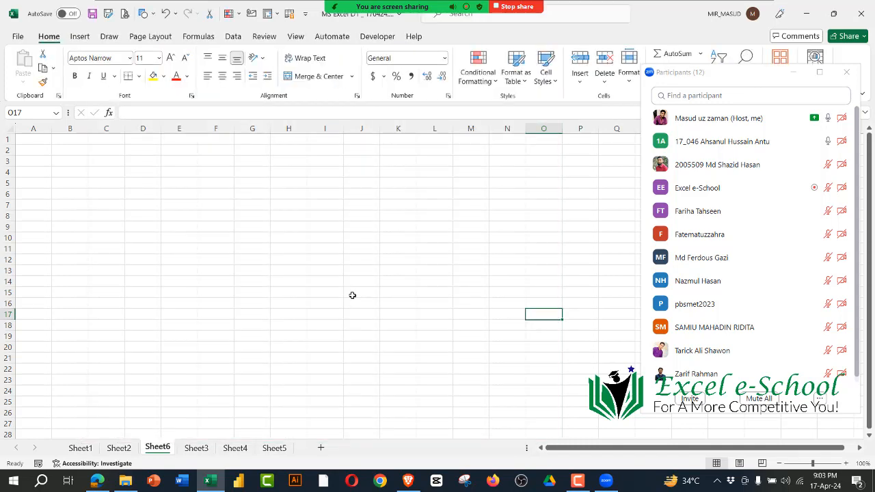
{"action": "left_click", "coordinate": [352, 294]}
{"action": "left_click", "coordinate": [244, 38]}
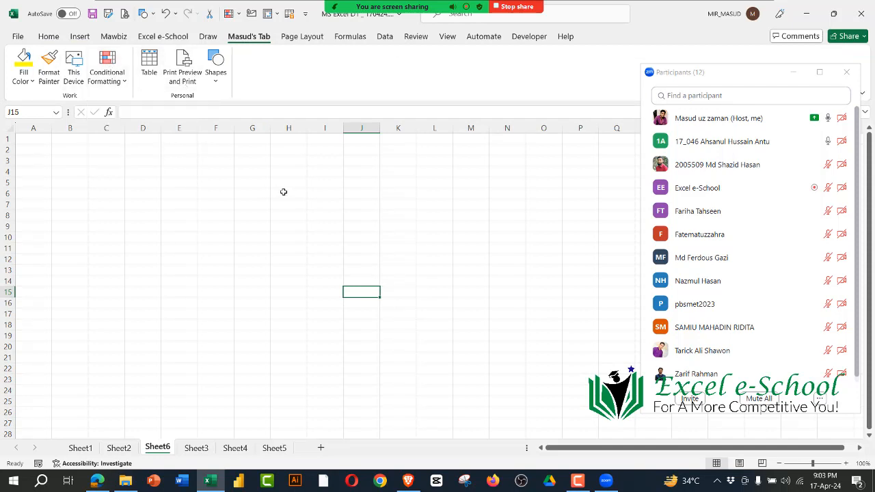
Step: Review the custom tab's Work and Personal groups in the ribbon customization settings, and close without changes
{"action": "right_click", "coordinate": [244, 38]}
{"action": "left_click", "coordinate": [275, 66]}
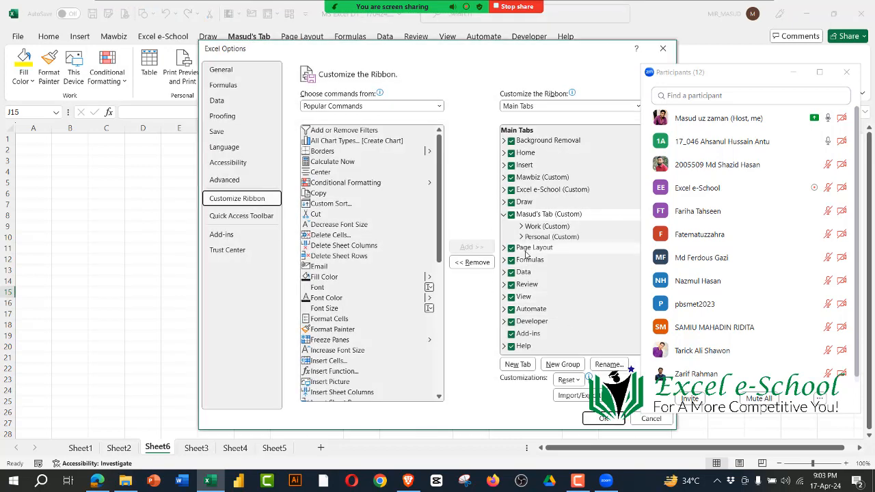
{"action": "left_click", "coordinate": [664, 48]}
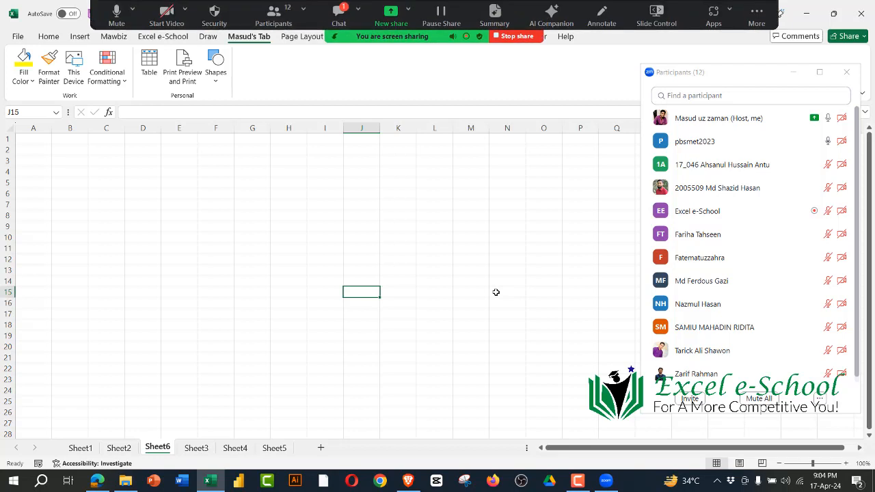
Step: Open the Zoom meeting chat, react to the new "Bujhesi" message with a thumbs-up, and close the chat
{"action": "left_click", "coordinate": [339, 13]}
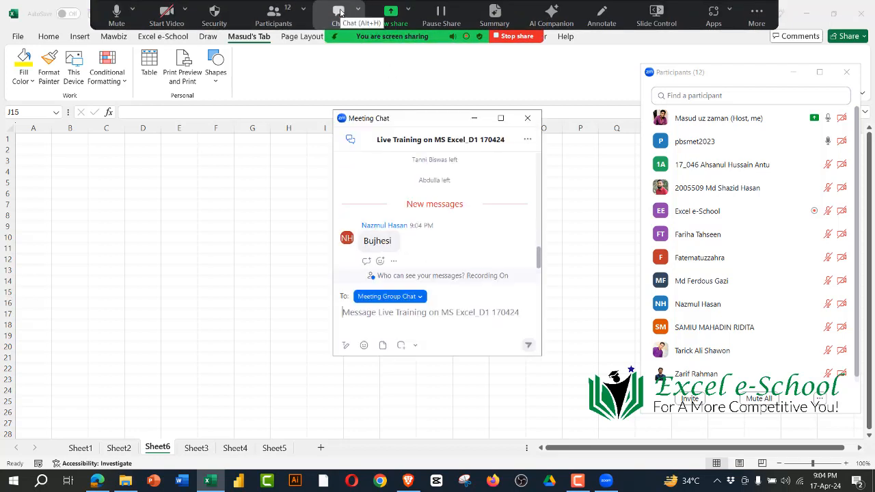
{"action": "left_click", "coordinate": [422, 242]}
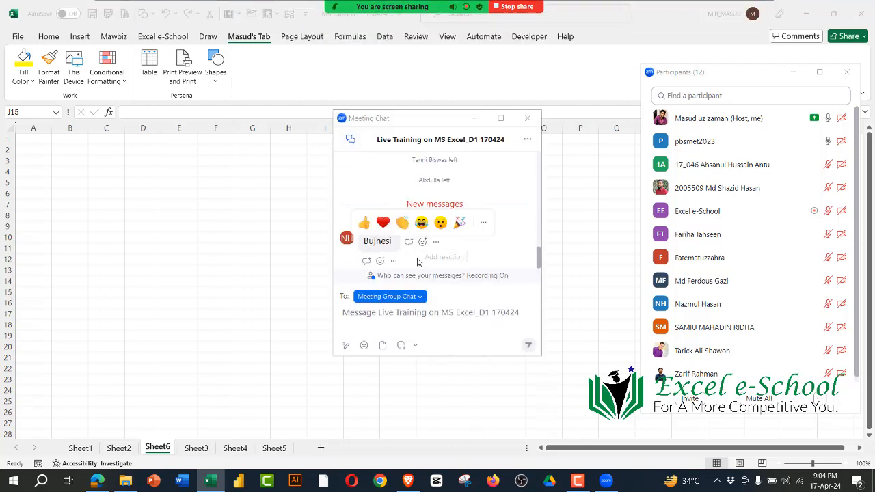
{"action": "left_click", "coordinate": [363, 223]}
{"action": "left_click", "coordinate": [527, 118]}
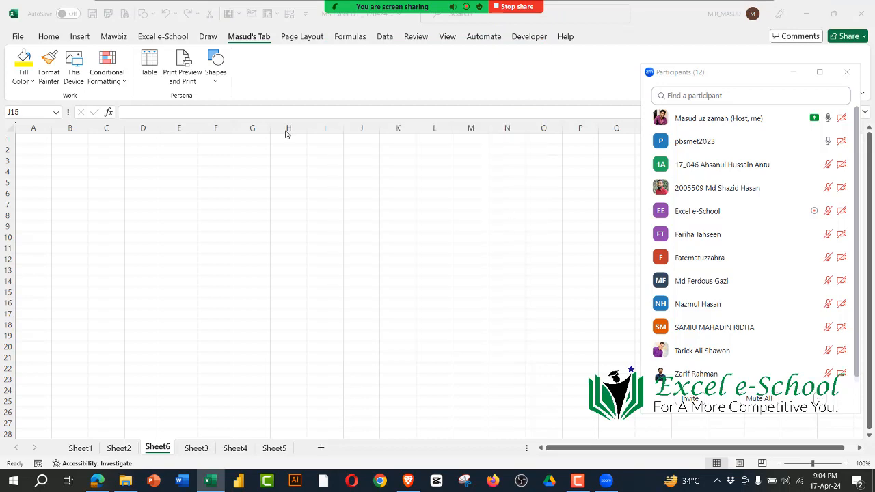
Step: Show students the new tab, new group and rename options for customizing the ribbon, and close without changes
{"action": "right_click", "coordinate": [252, 37]}
{"action": "left_click", "coordinate": [280, 62]}
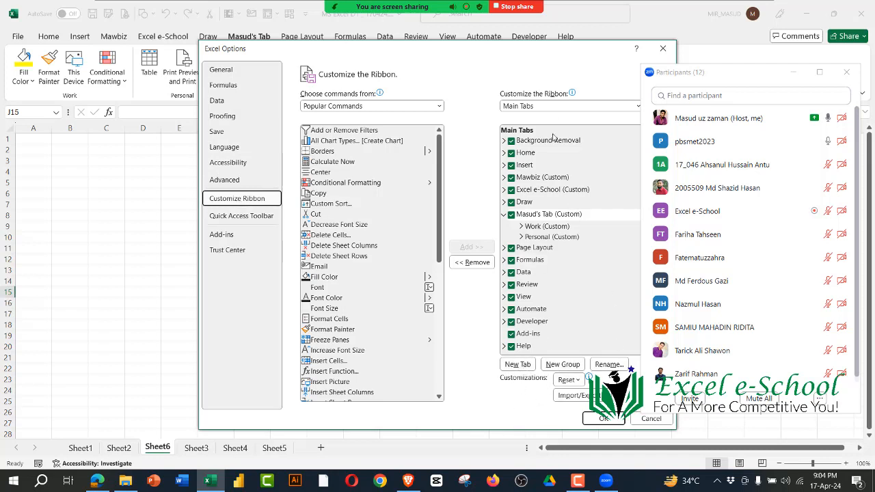
{"action": "left_click_drag", "start_coordinate": [463, 54], "coordinate": [379, 40]}
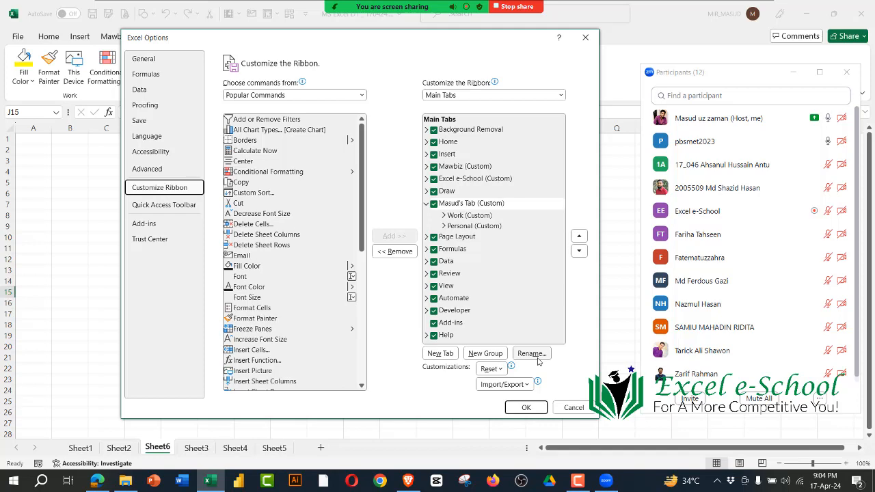
{"action": "left_click", "coordinate": [585, 37]}
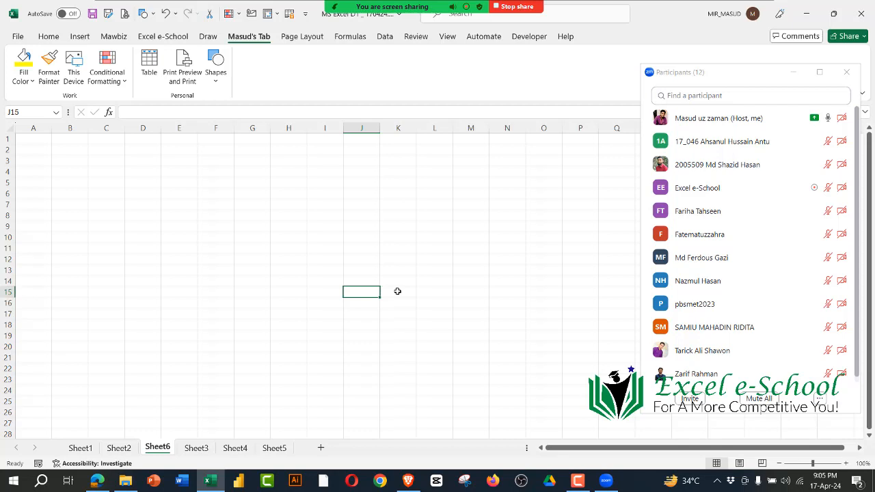
Step: Check the system clock and calendar, and mute the microphone in the Zoom meeting
{"action": "left_click", "coordinate": [828, 484]}
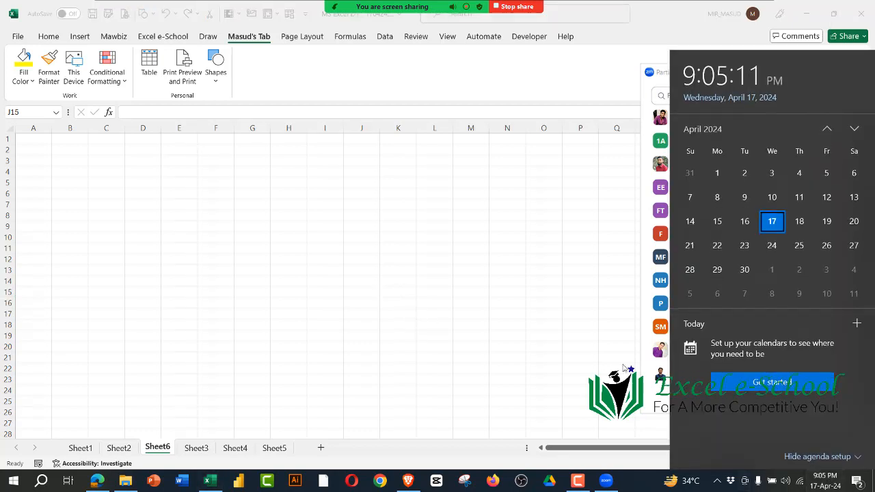
{"action": "left_click", "coordinate": [543, 295]}
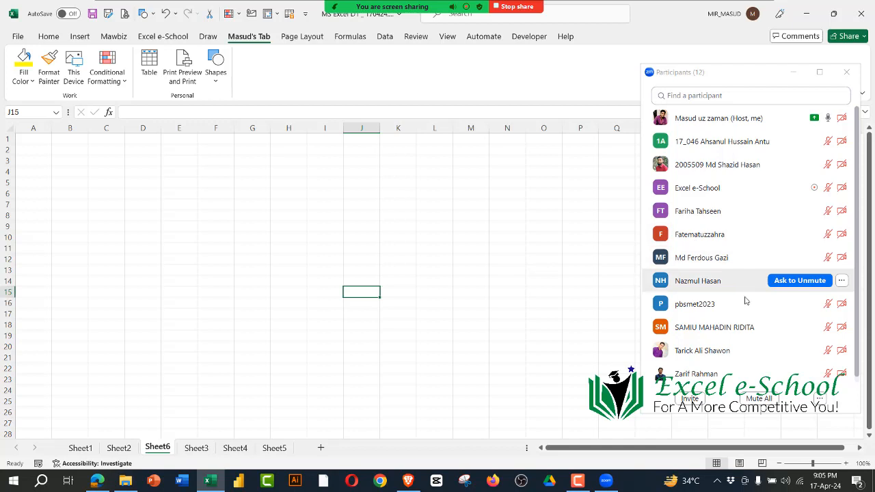
{"action": "mouse_move", "coordinate": [230, 25]}
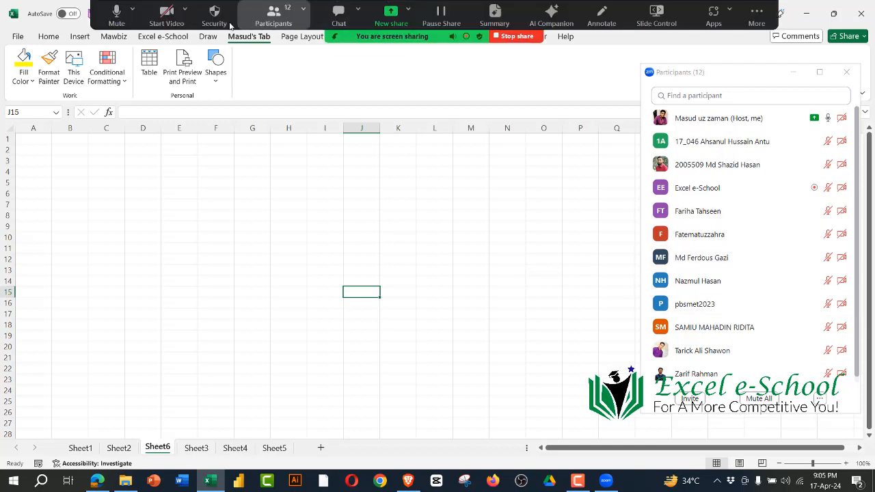
{"action": "left_click", "coordinate": [113, 15]}
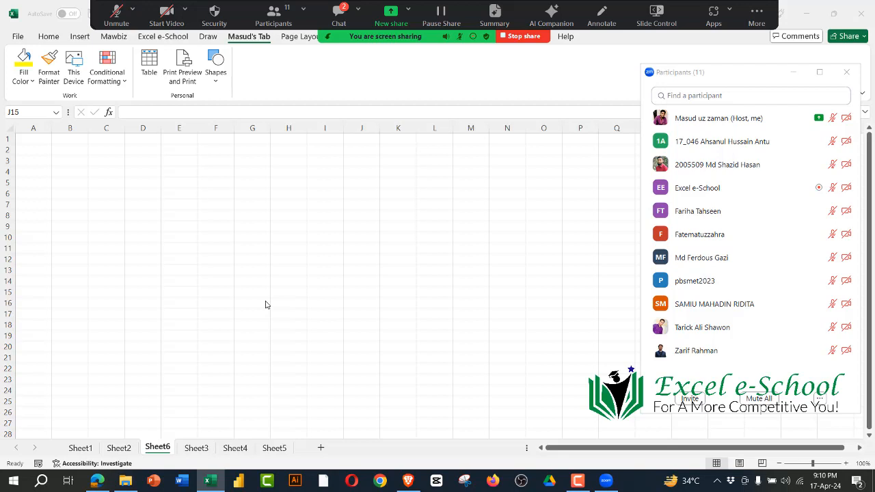
Step: Unmute the microphone and open the Zoom meeting chat to view the new messages
{"action": "left_click", "coordinate": [117, 14]}
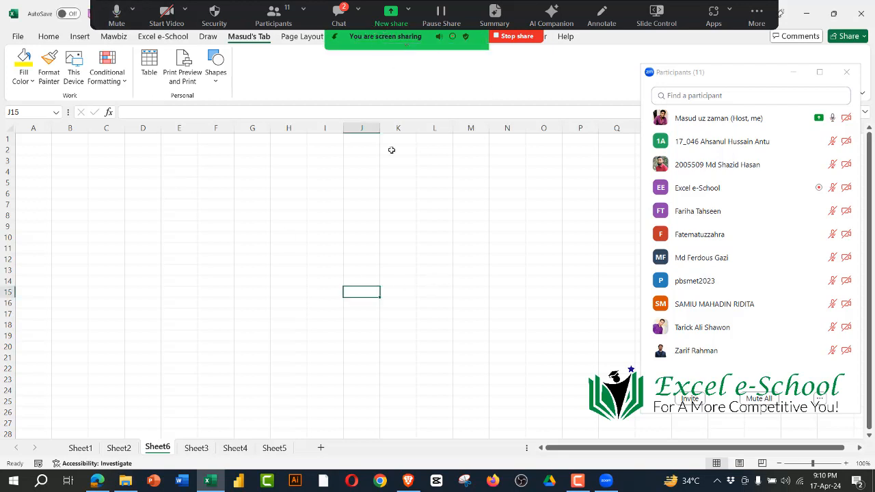
{"action": "left_click", "coordinate": [341, 17]}
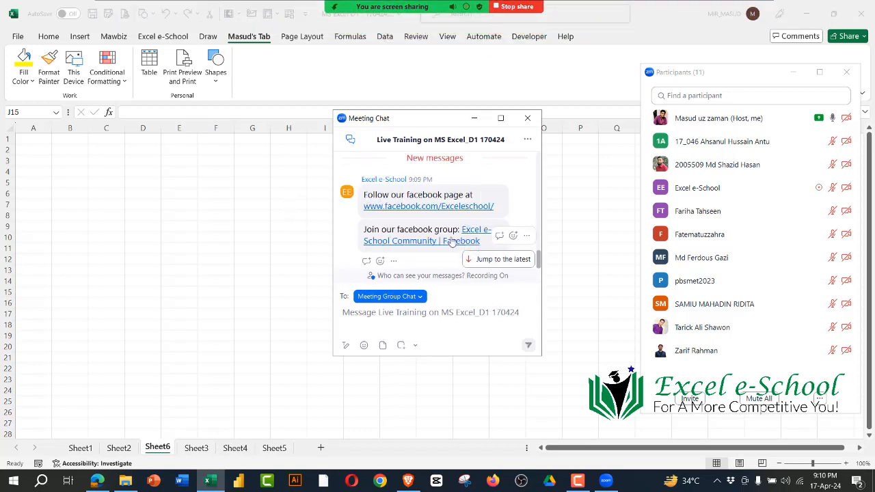
Step: Admit the waiting participant to the Zoom meeting and close the meeting chat
{"action": "left_click", "coordinate": [786, 142]}
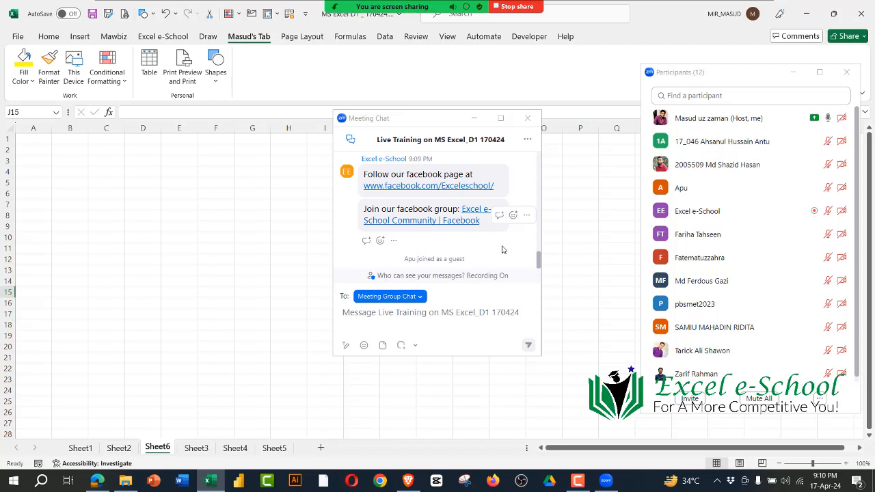
{"action": "left_click", "coordinate": [528, 120]}
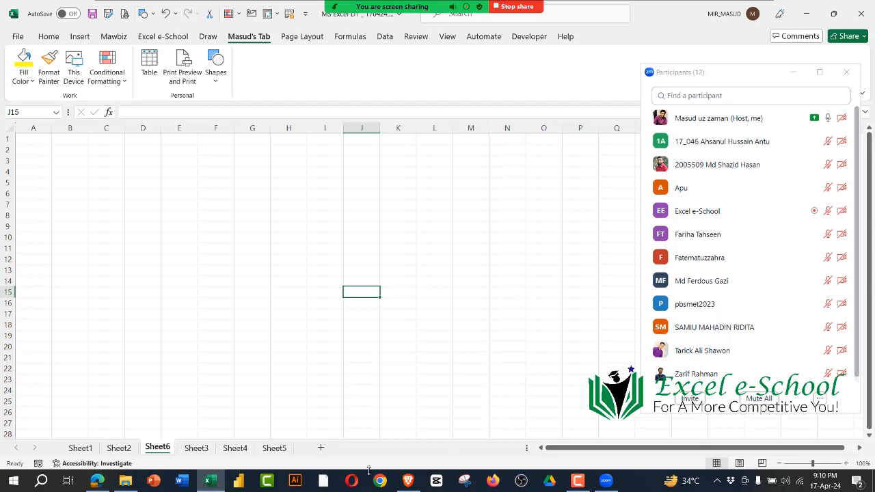
Step: Show the class syllabus sections E101 and E102 in the complete syllabus PDF and return to the Excel workbook
{"action": "left_click", "coordinate": [97, 481]}
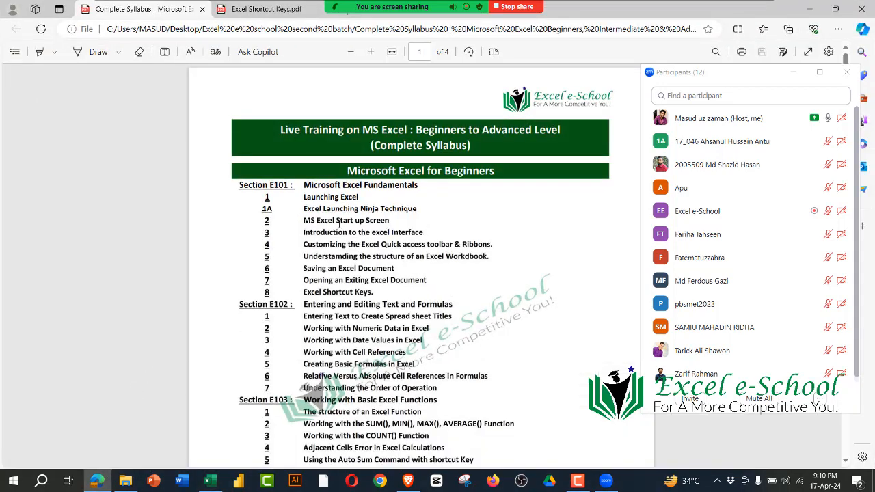
{"action": "left_click_drag", "start_coordinate": [239, 184], "coordinate": [410, 293]}
{"action": "scroll", "coordinate": [260, 189], "scroll_direction": "down", "scroll_amount": 3}
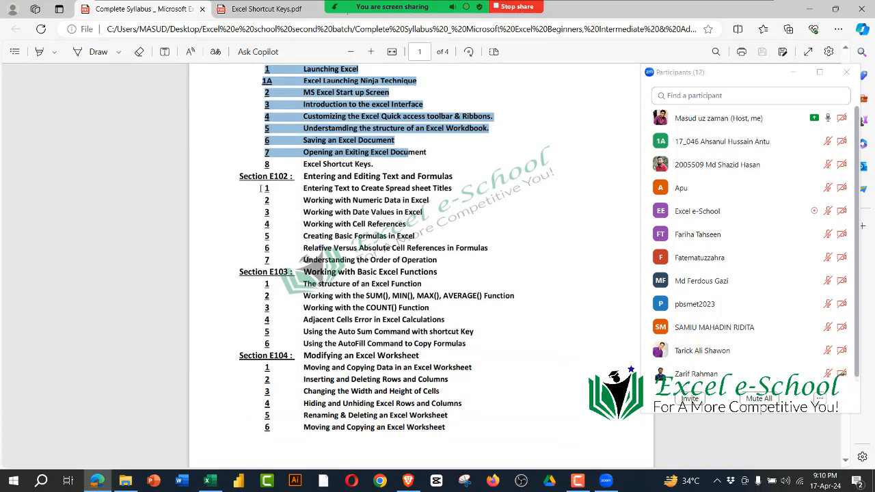
{"action": "left_click_drag", "start_coordinate": [239, 176], "coordinate": [454, 249]}
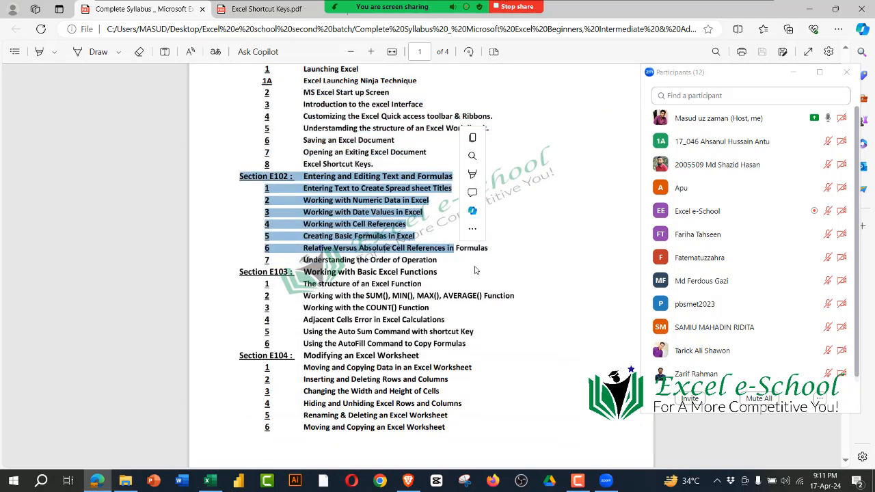
{"action": "left_click", "coordinate": [481, 279]}
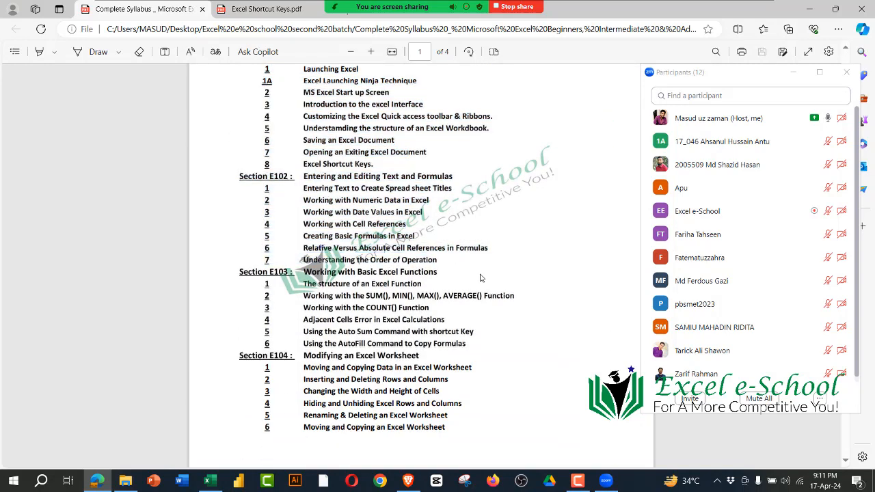
{"action": "left_click", "coordinate": [809, 9]}
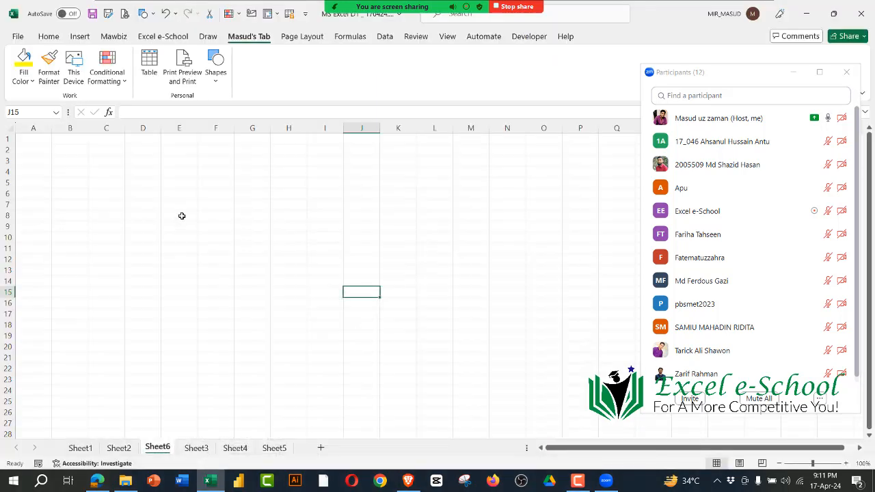
Step: Enter the data types Text, Numeric and Date in cells C3 to C5 of Sheet6
{"action": "left_click_drag", "start_coordinate": [59, 152], "coordinate": [441, 318]}
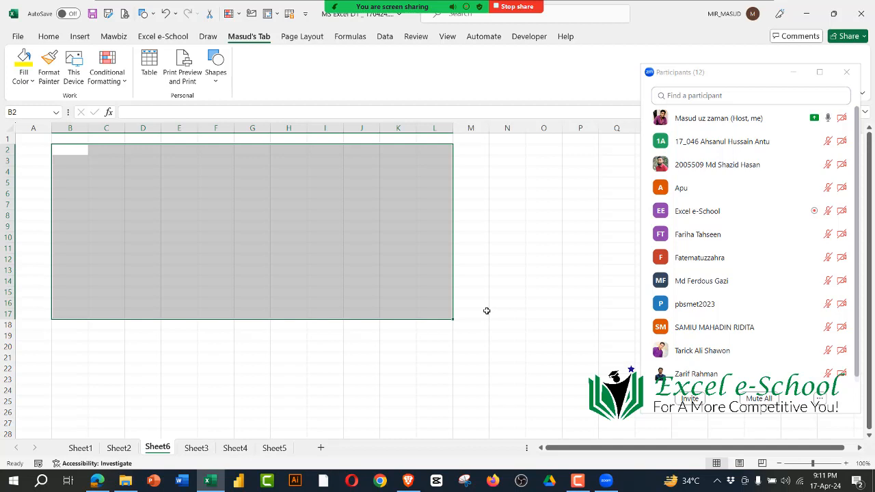
{"action": "left_click", "coordinate": [208, 165]}
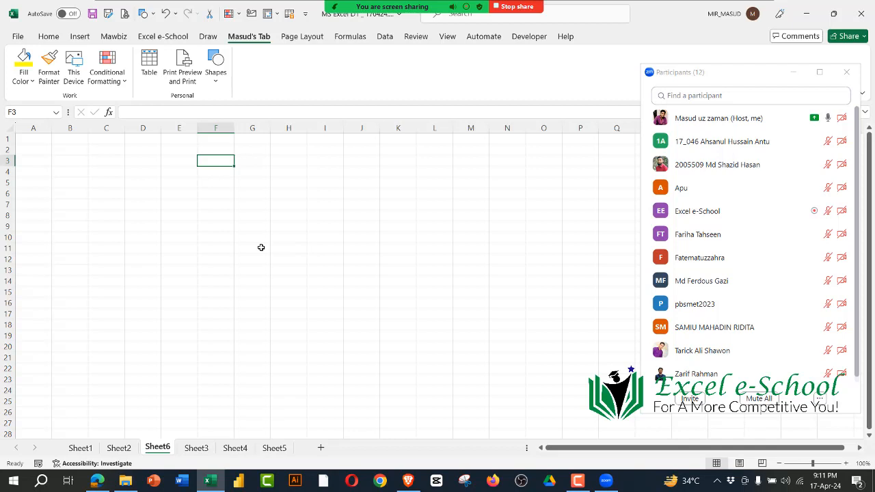
{"action": "key", "text": "Left"}
{"action": "key", "text": "Left"}
{"action": "key", "text": "Left"}
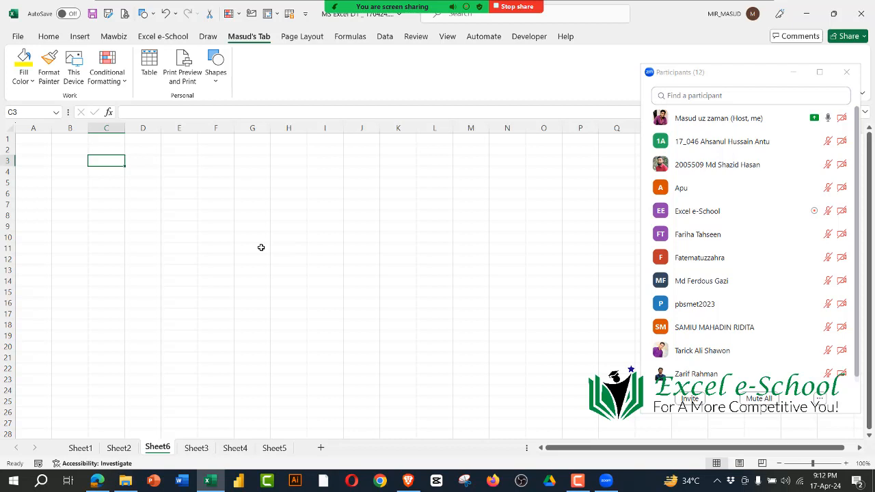
{"action": "type", "text": "Text"}
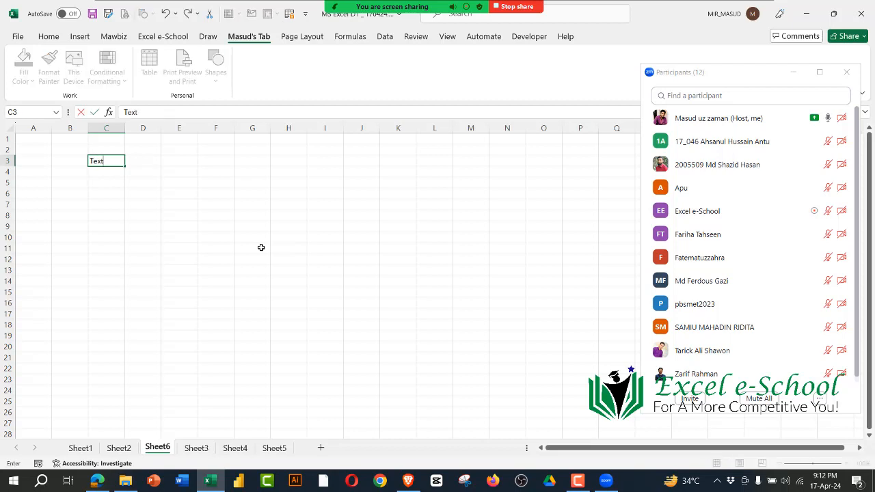
{"action": "key", "text": "Return"}
{"action": "type", "text": "Numeric"}
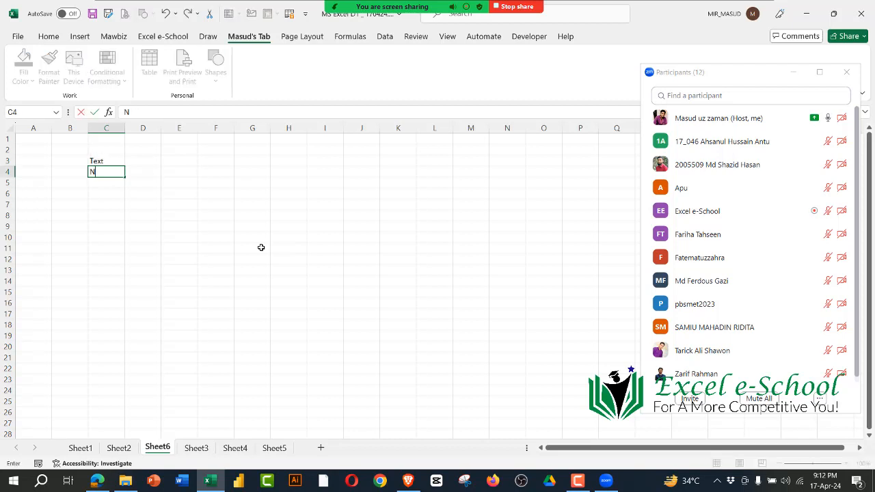
{"action": "key", "text": "Return"}
{"action": "type", "text": "Date"}
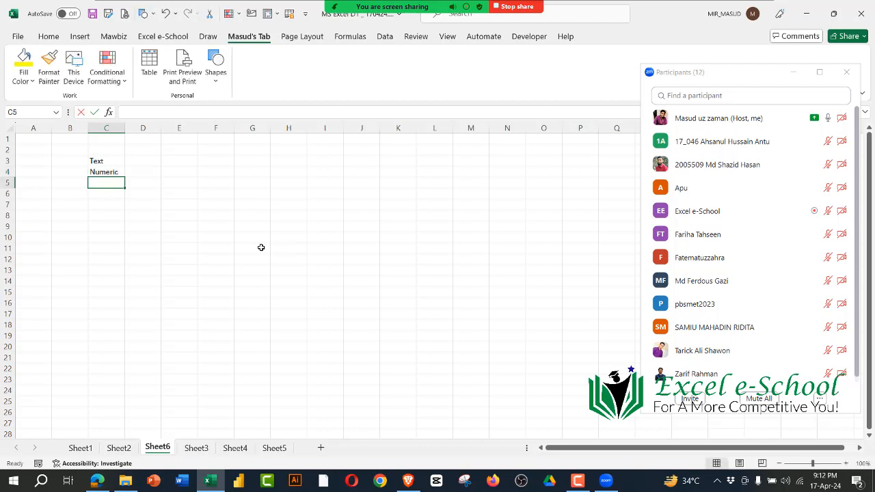
{"action": "key", "text": "Return"}
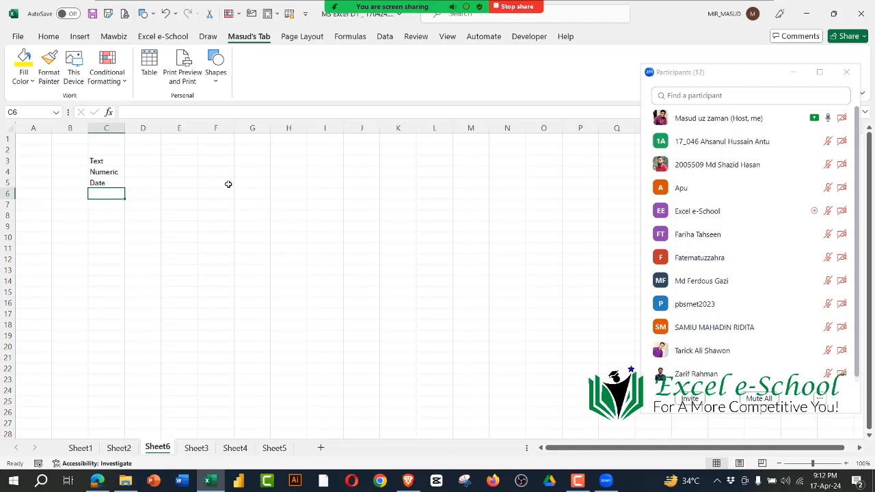
Step: Enter a sample name in cell F5 as an example of text data
{"action": "left_click", "coordinate": [228, 185]}
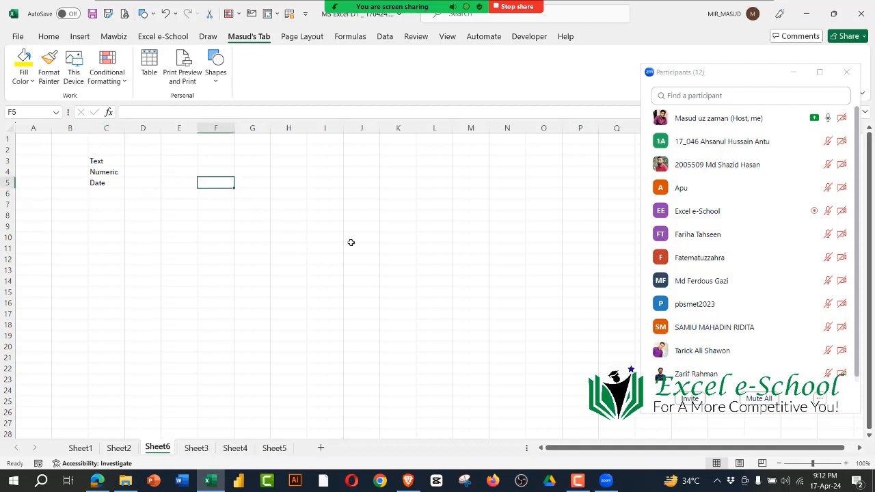
{"action": "type", "text": "Sumi"}
{"action": "key", "text": "Return"}
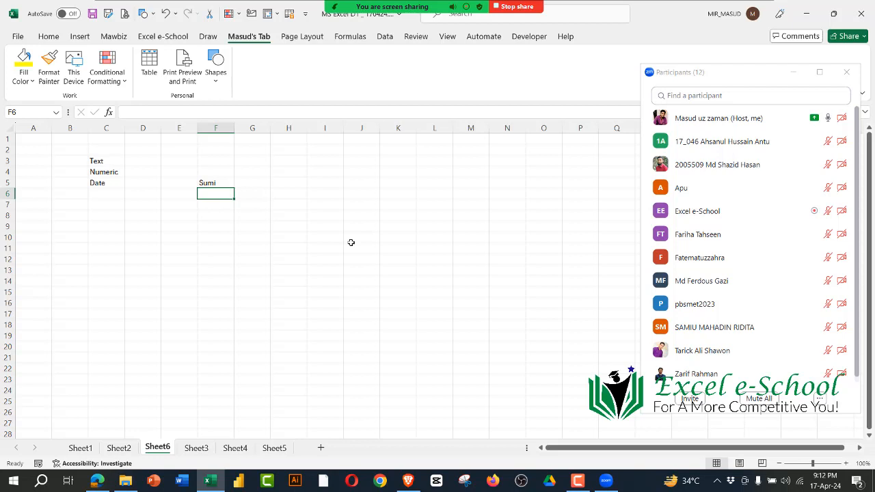
Step: Point out the data type entries in column C and admit the waiting participant to the Zoom meeting
{"action": "left_click", "coordinate": [104, 173]}
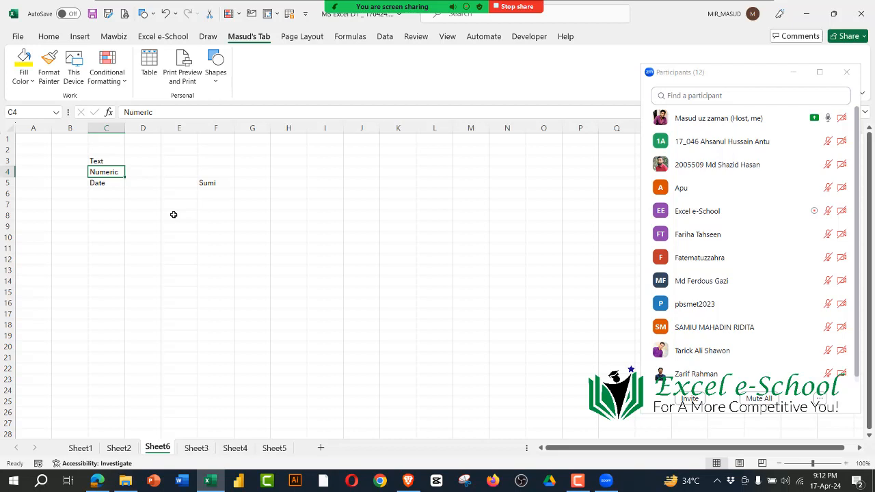
{"action": "left_click", "coordinate": [119, 194]}
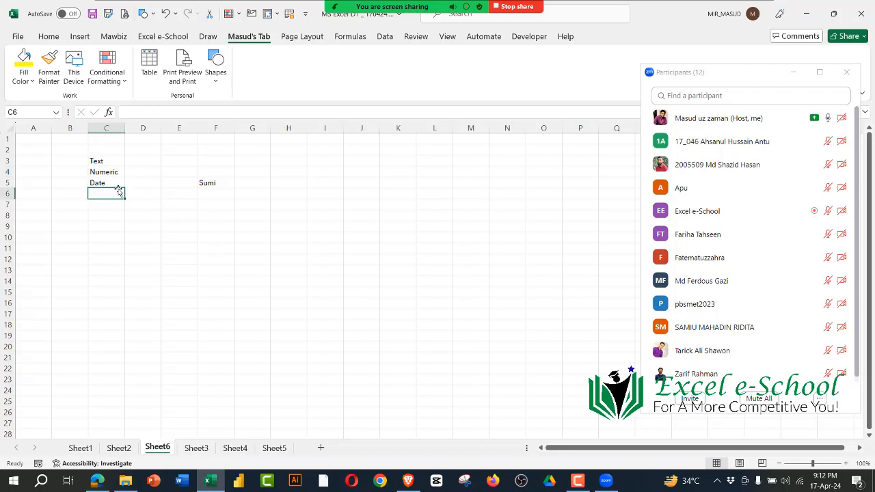
{"action": "left_click", "coordinate": [118, 185]}
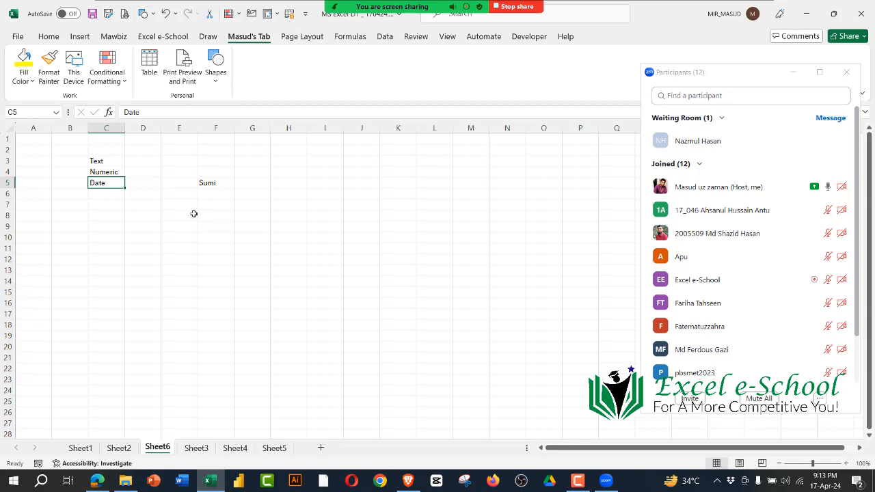
{"action": "left_click_drag", "start_coordinate": [117, 144], "coordinate": [112, 205]}
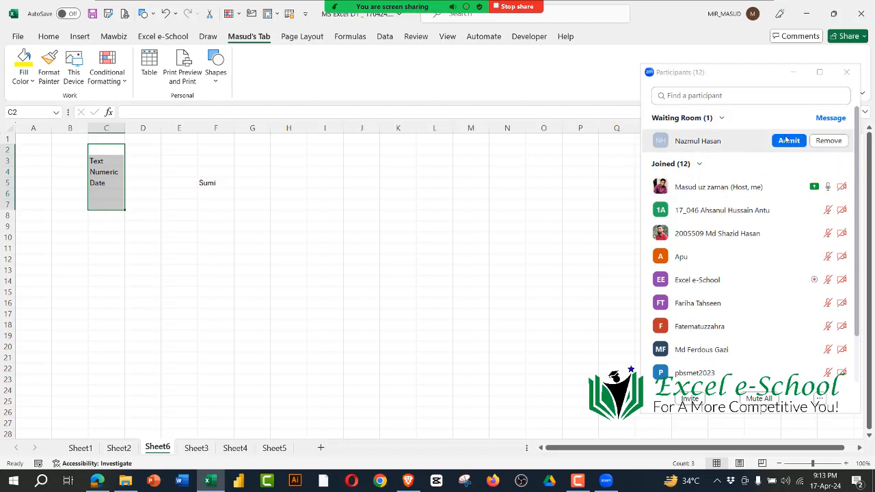
{"action": "left_click", "coordinate": [789, 141]}
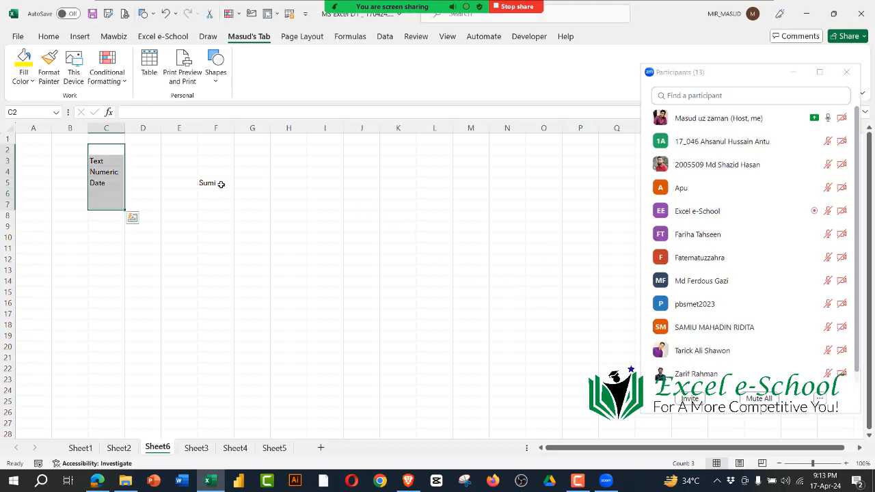
Step: Highlight the empty cells beside the sample name and the data type list in C3:C5 for the class
{"action": "left_click_drag", "start_coordinate": [221, 185], "coordinate": [217, 254]}
{"action": "left_click_drag", "start_coordinate": [254, 182], "coordinate": [396, 297]}
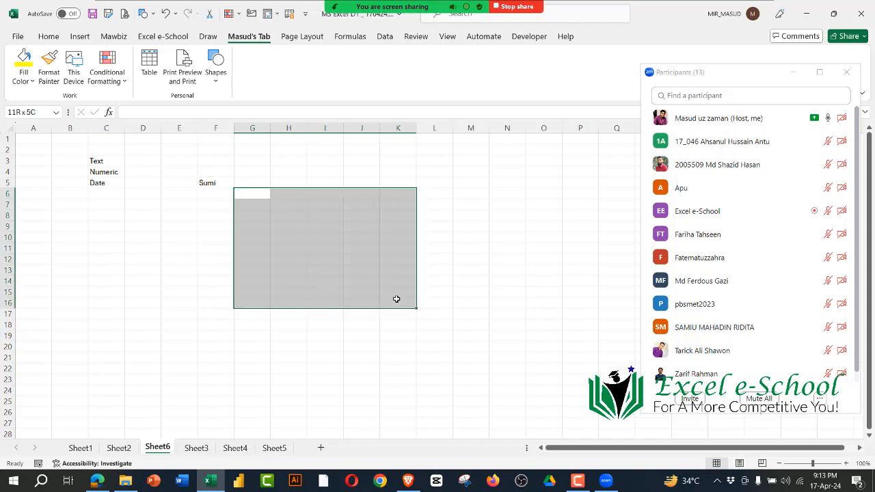
{"action": "left_click_drag", "start_coordinate": [254, 181], "coordinate": [397, 193]}
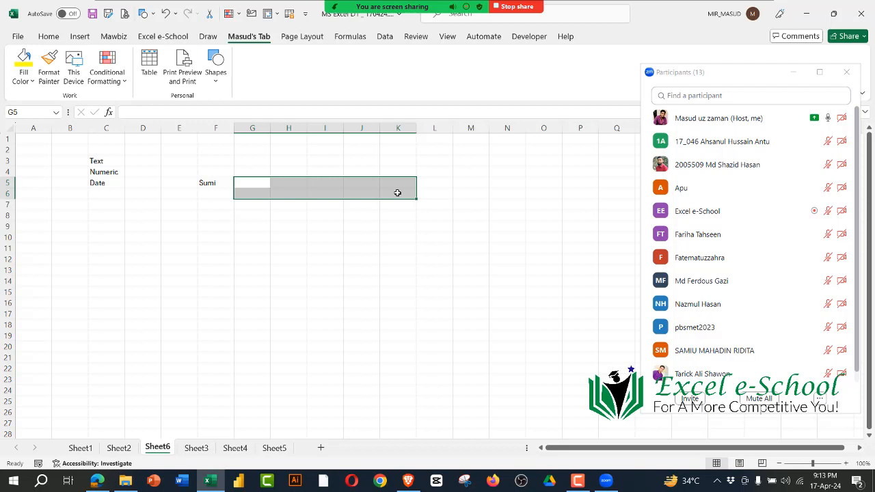
{"action": "left_click_drag", "start_coordinate": [101, 159], "coordinate": [106, 182]}
{"action": "left_click", "coordinate": [290, 301]}
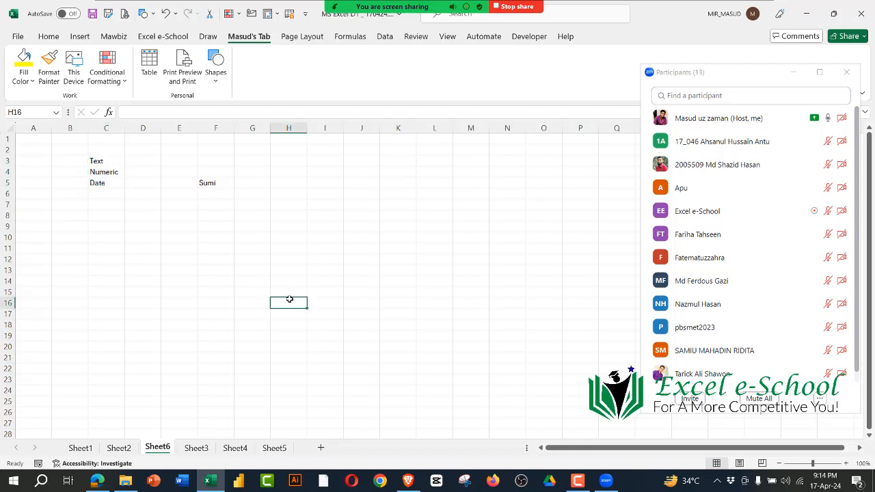
Step: Delete the sample name from cell F5
{"action": "left_click", "coordinate": [215, 182]}
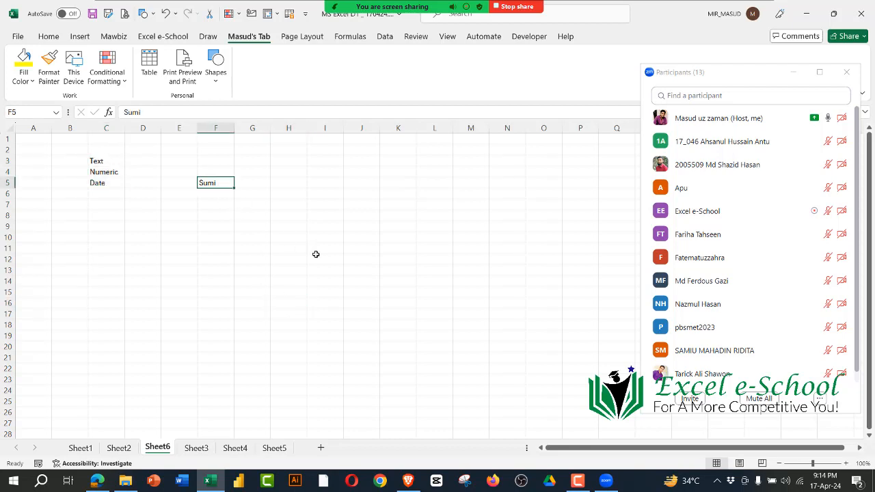
{"action": "left_click", "coordinate": [316, 255]}
{"action": "left_click", "coordinate": [208, 185]}
{"action": "key", "text": "Delete"}
Step: Enter the expense title "House Rent" in cell E6
{"action": "left_click_drag", "start_coordinate": [191, 182], "coordinate": [381, 298]}
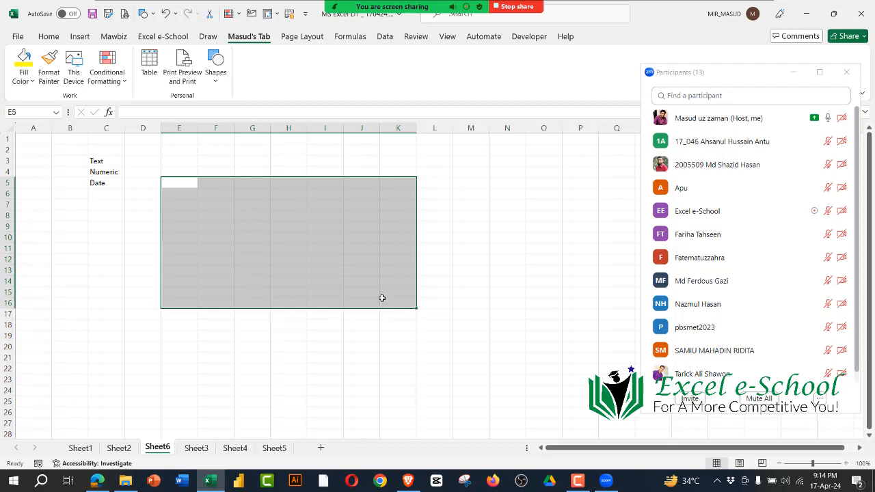
{"action": "left_click", "coordinate": [412, 256]}
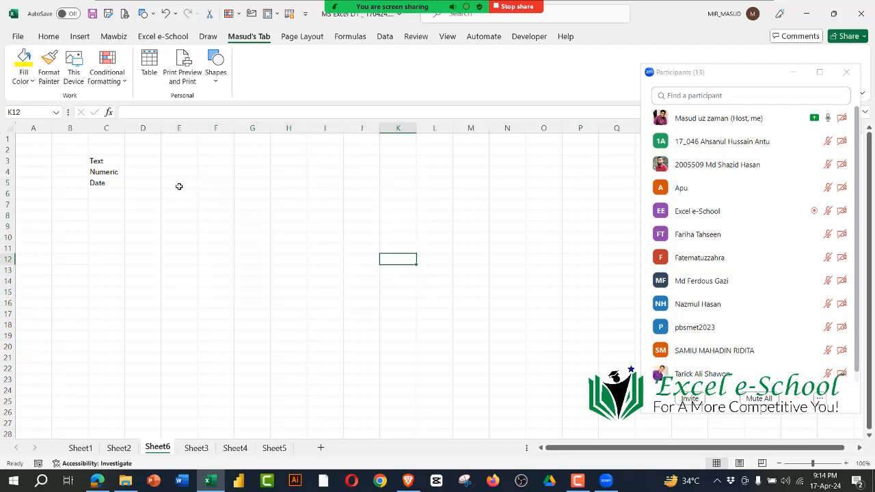
{"action": "left_click_drag", "start_coordinate": [180, 186], "coordinate": [200, 267]}
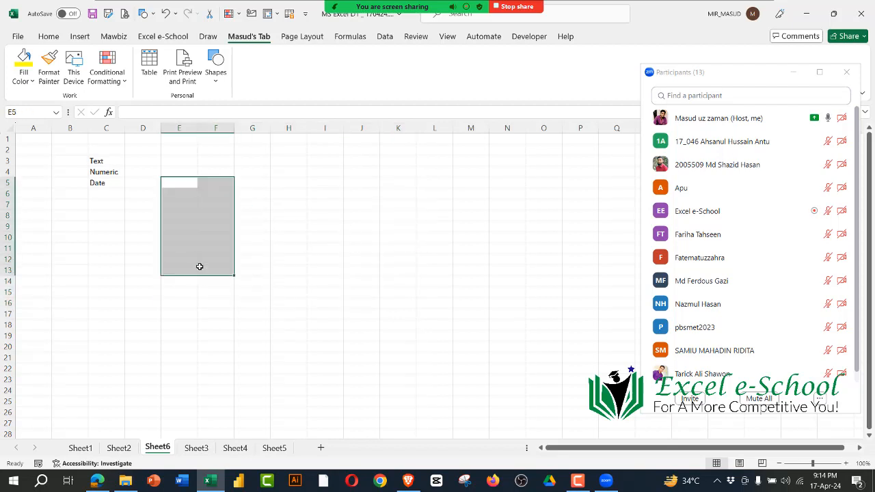
{"action": "left_click", "coordinate": [184, 194]}
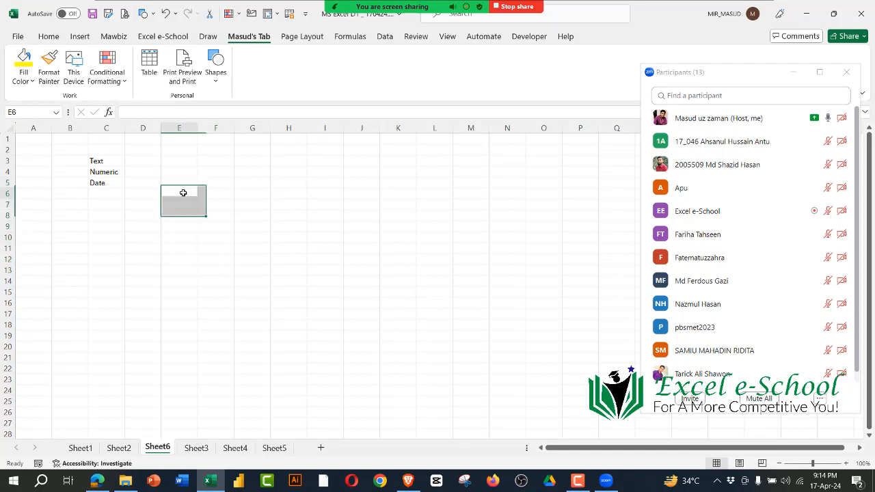
{"action": "type", "text": "Hou"}
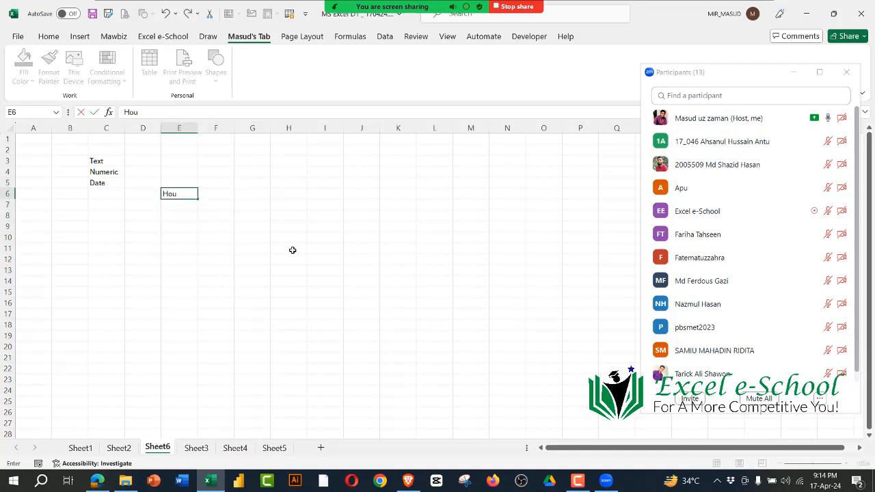
{"action": "type", "text": "se"}
{"action": "key", "text": "Return"}
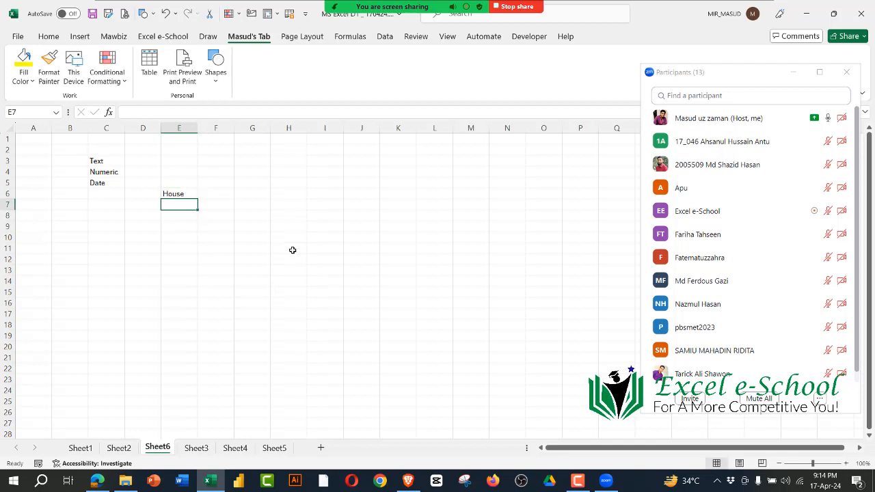
{"action": "key", "text": "Up"}
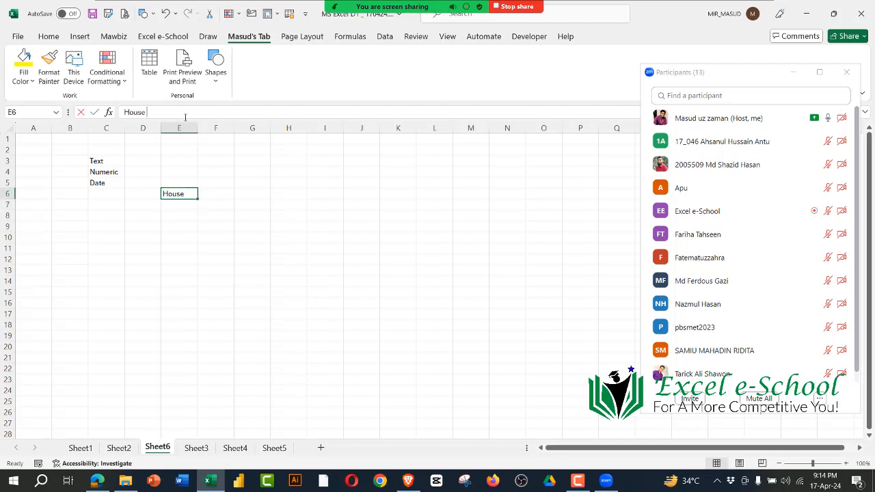
{"action": "left_click", "coordinate": [184, 117]}
{"action": "type", "text": "Rent"}
{"action": "key", "text": "Return"}
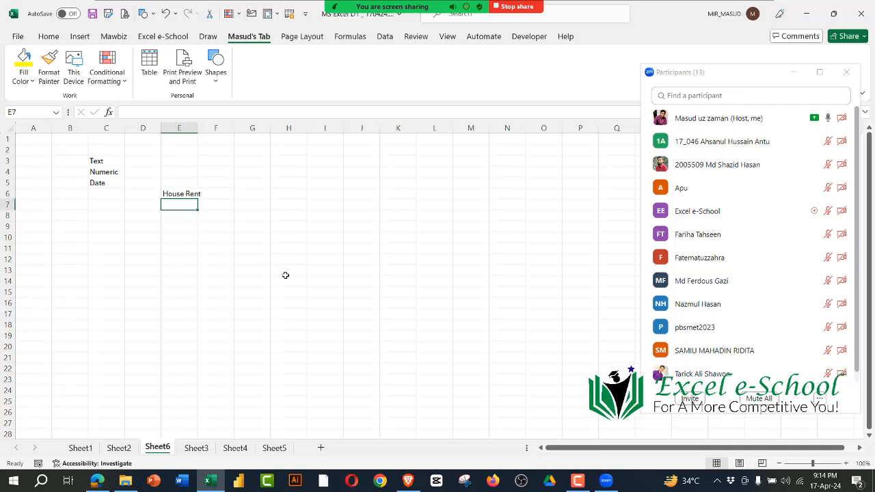
Step: Enter "Electricity Bill" in cell E7, directly below the house rent title
{"action": "type", "text": "Electri"}
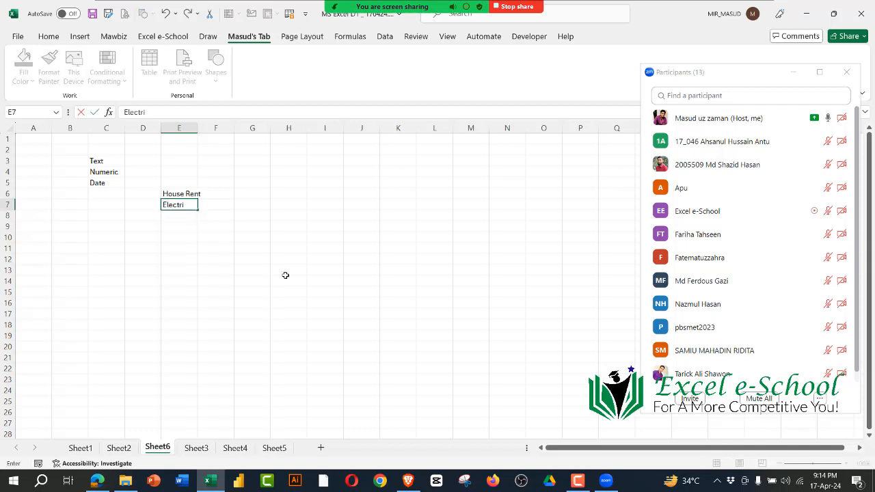
{"action": "type", "text": "city Bill"}
{"action": "key", "text": "Return"}
{"action": "left_click", "coordinate": [263, 282]}
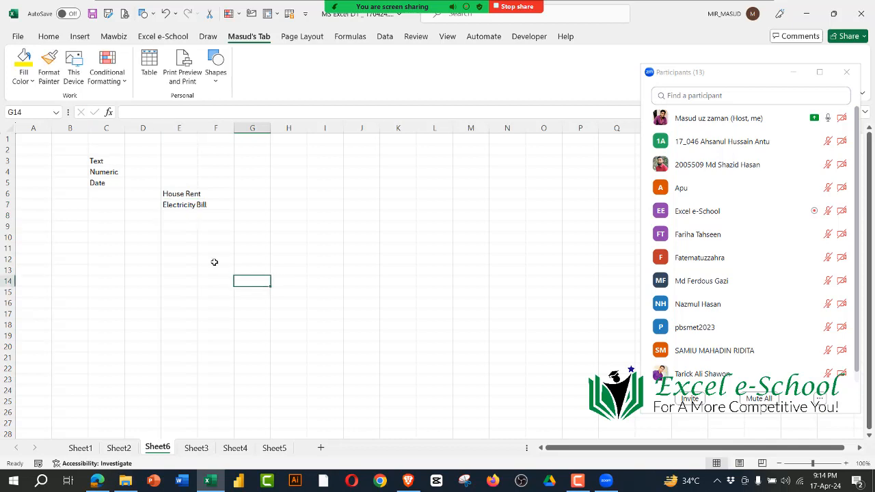
Step: Continue the expense titles with "Mobile Bill", "Water Bill" and "Others" in cells E8 to E10
{"action": "left_click", "coordinate": [185, 218]}
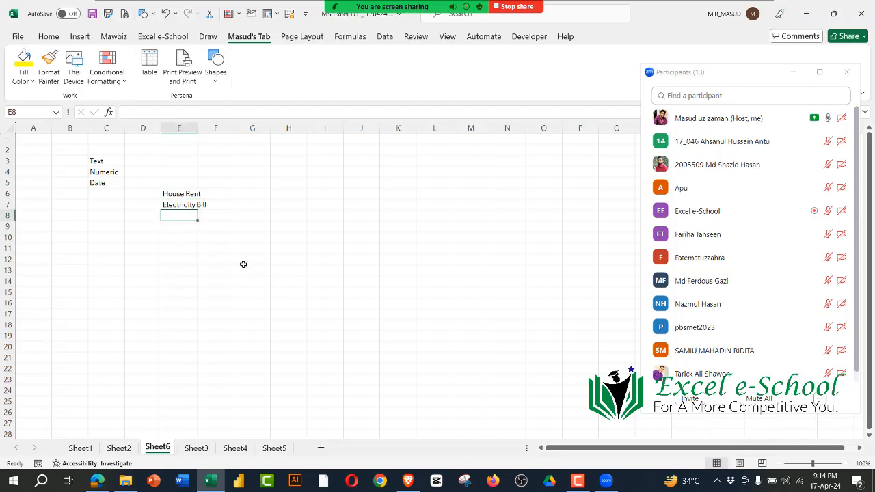
{"action": "type", "text": "Mobile "}
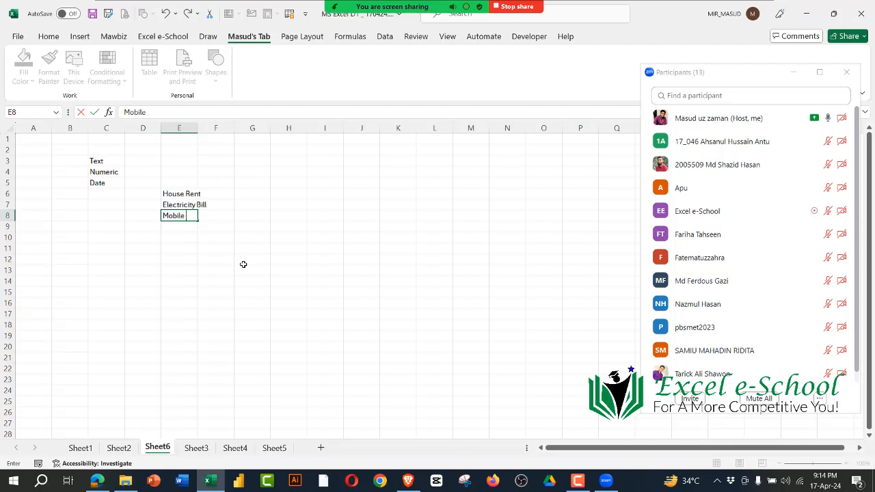
{"action": "type", "text": "Bill"}
{"action": "key", "text": "Return"}
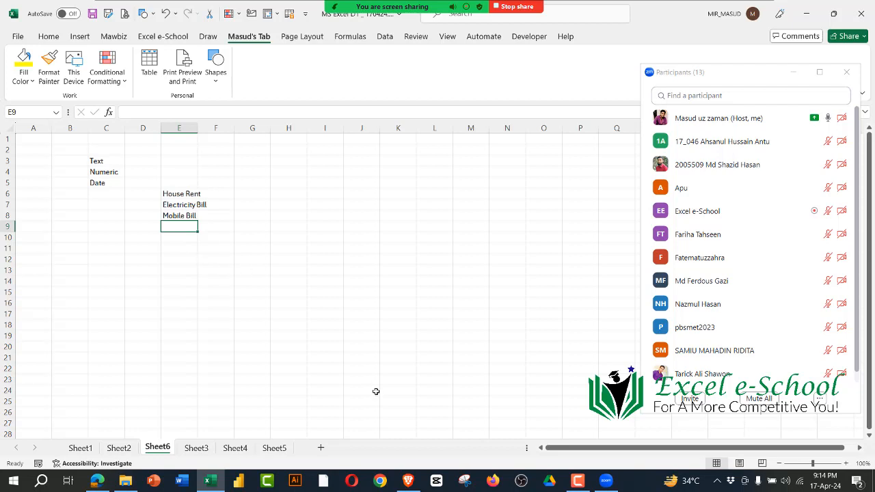
{"action": "type", "text": "Water Bill"}
{"action": "key", "text": "Return"}
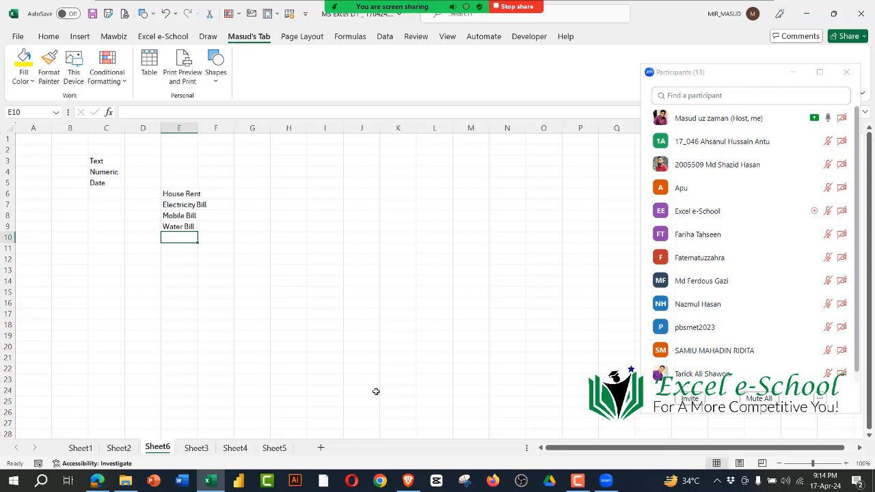
{"action": "type", "text": "Others"}
{"action": "key", "text": "Return"}
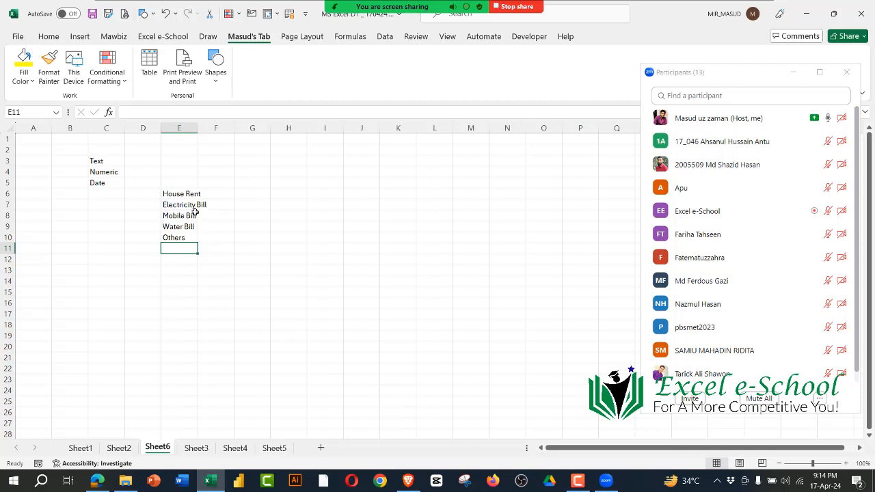
Step: Highlight the list of expense titles starting at E6 several times for the class
{"action": "left_click_drag", "start_coordinate": [185, 196], "coordinate": [180, 238]}
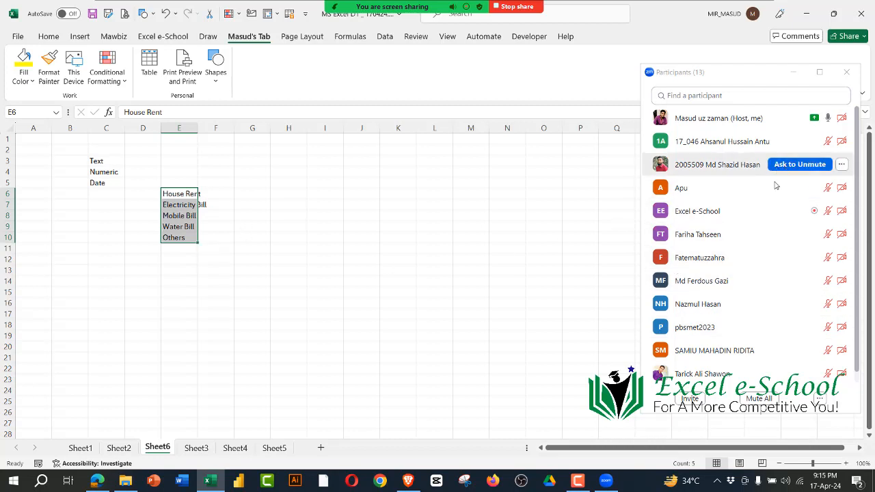
{"action": "left_click", "coordinate": [314, 276]}
{"action": "left_click_drag", "start_coordinate": [161, 194], "coordinate": [173, 240]}
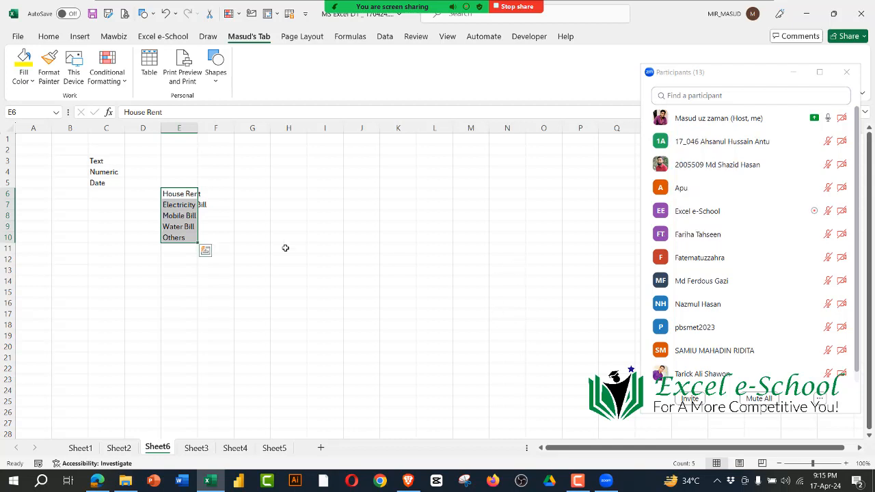
{"action": "left_click", "coordinate": [283, 295]}
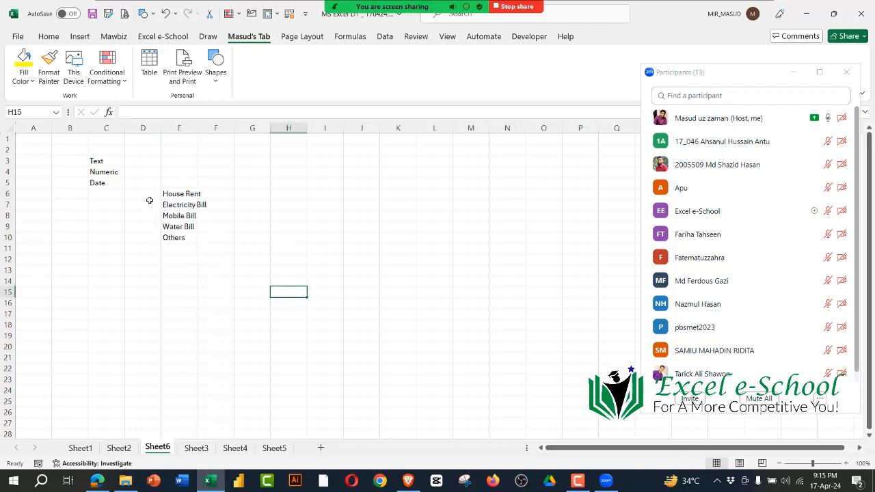
{"action": "left_click_drag", "start_coordinate": [171, 193], "coordinate": [181, 258]}
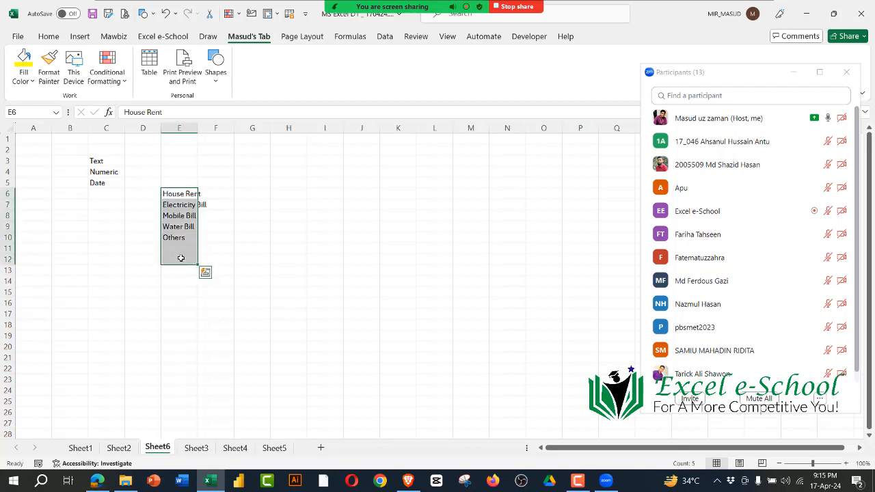
{"action": "left_click", "coordinate": [279, 284]}
{"action": "left_click_drag", "start_coordinate": [171, 194], "coordinate": [185, 250]}
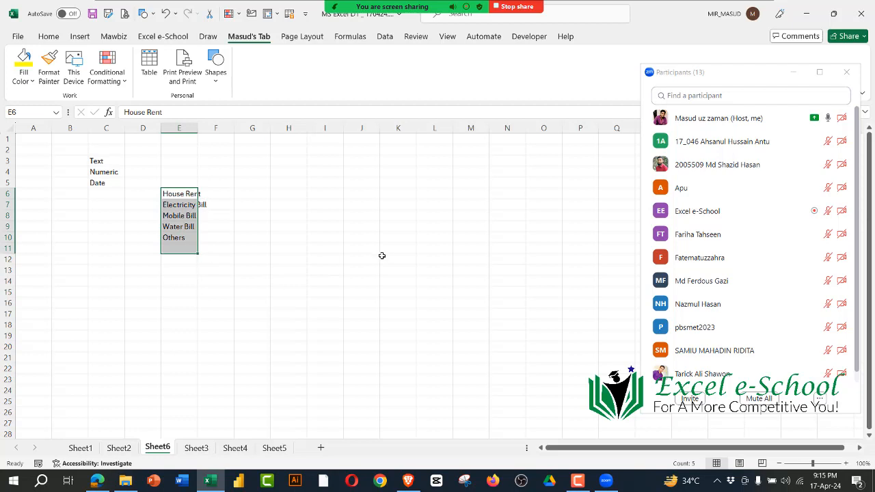
{"action": "left_click", "coordinate": [382, 255]}
Step: Enter the month headings Jan, Feb, Mar and Apr across cells F5 to I5
{"action": "left_click", "coordinate": [226, 184]}
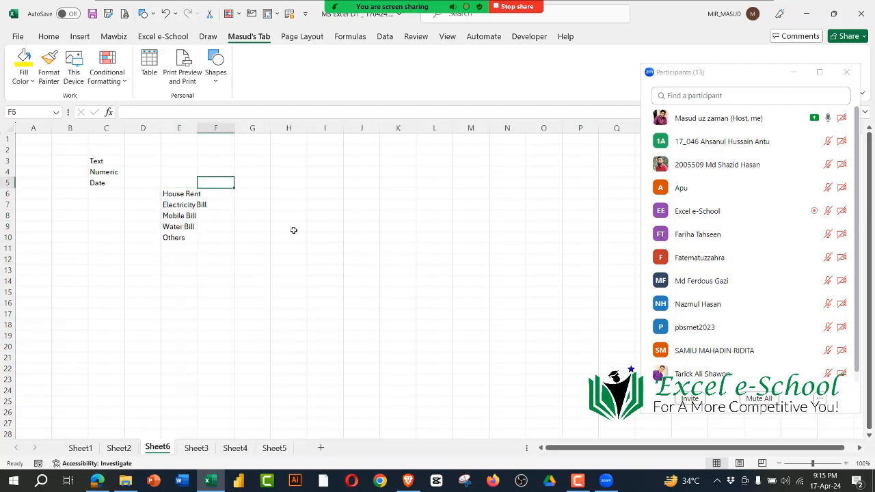
{"action": "type", "text": "Jan"}
{"action": "key", "text": "Tab"}
{"action": "type", "text": "Feb"}
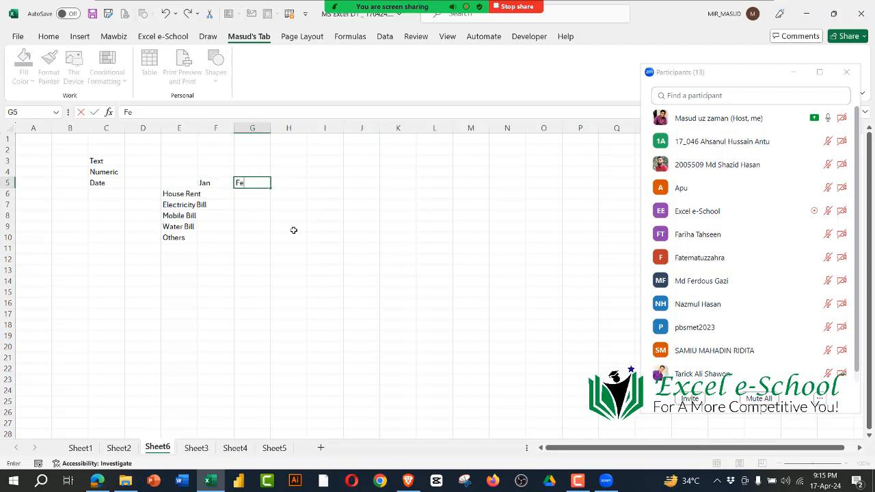
{"action": "key", "text": "Tab"}
{"action": "type", "text": "MAr"}
{"action": "key", "text": "Tab"}
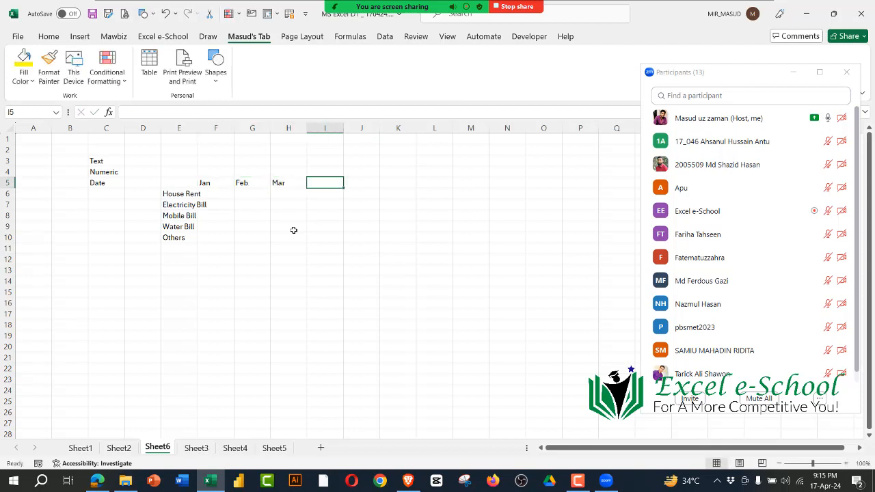
{"action": "type", "text": "Apr"}
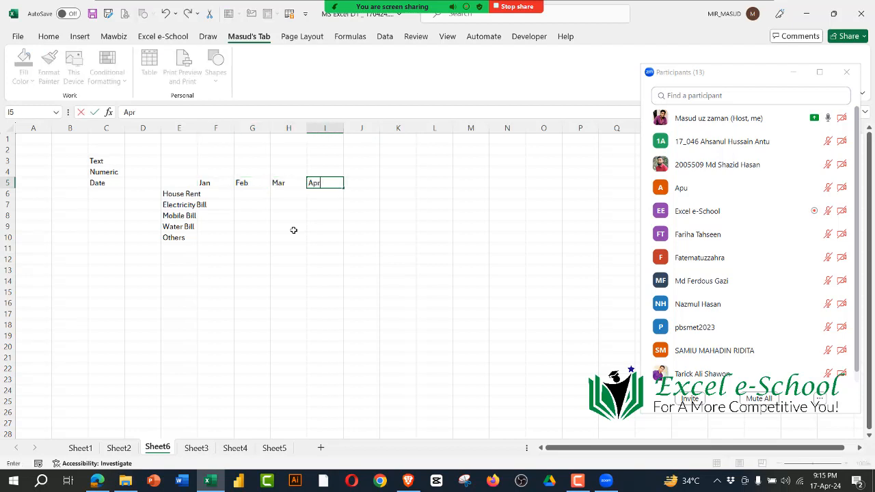
{"action": "key", "text": "Return"}
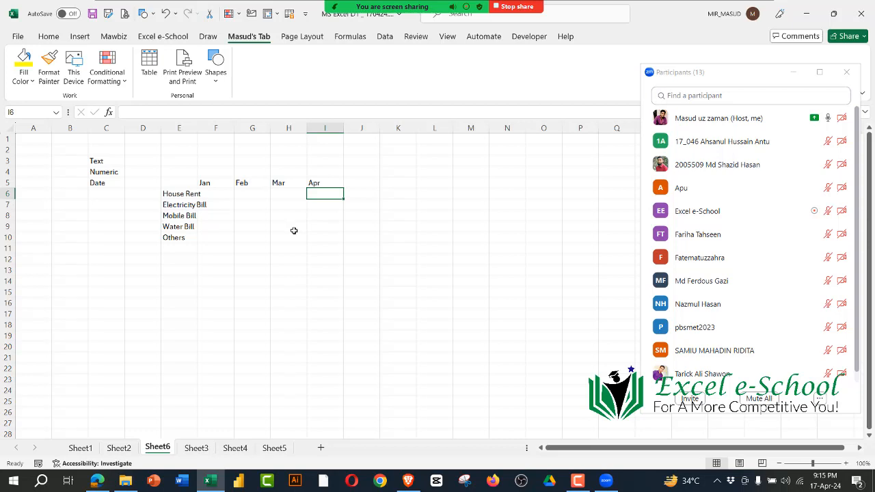
Step: Point out the Numeric data type, and enter 12000 as the house rent for all four months in F6 to I6
{"action": "left_click", "coordinate": [213, 195]}
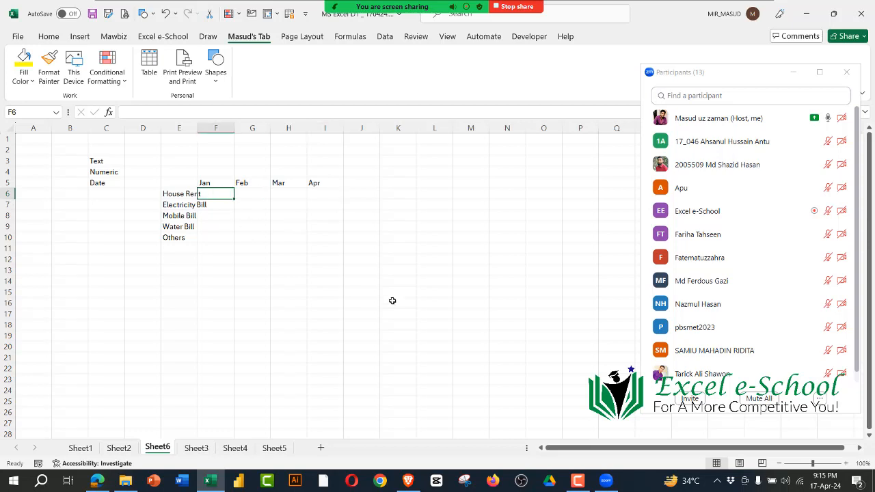
{"action": "left_click", "coordinate": [95, 171]}
{"action": "left_click", "coordinate": [242, 270]}
{"action": "left_click", "coordinate": [220, 194]}
{"action": "type", "text": "12000"}
{"action": "key", "text": "Tab"}
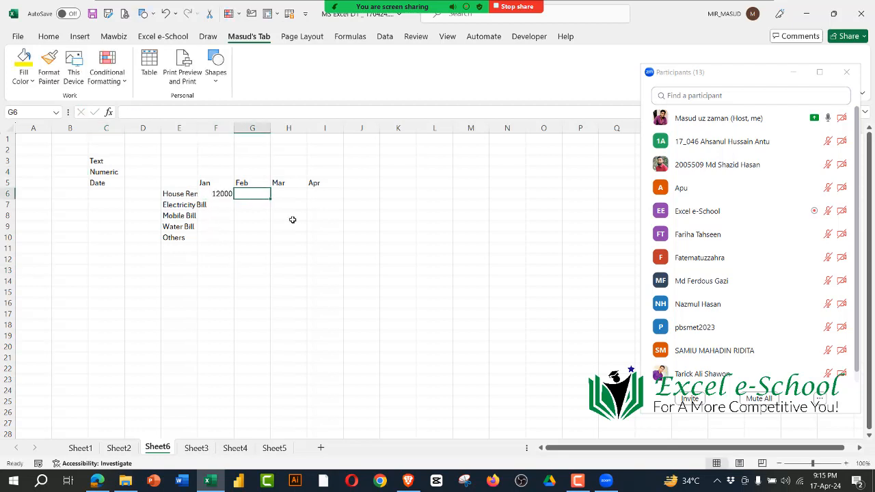
{"action": "type", "text": "12000"}
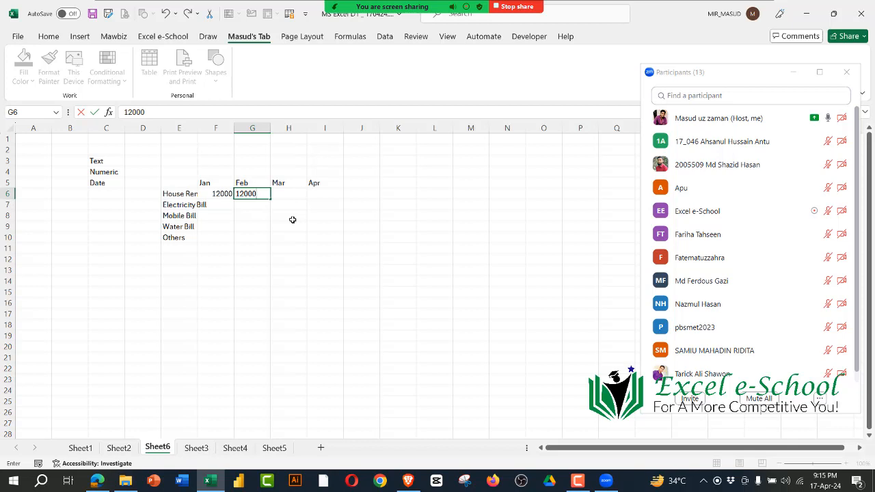
{"action": "key", "text": "Tab"}
{"action": "type", "text": "12000"}
{"action": "key", "text": "Tab"}
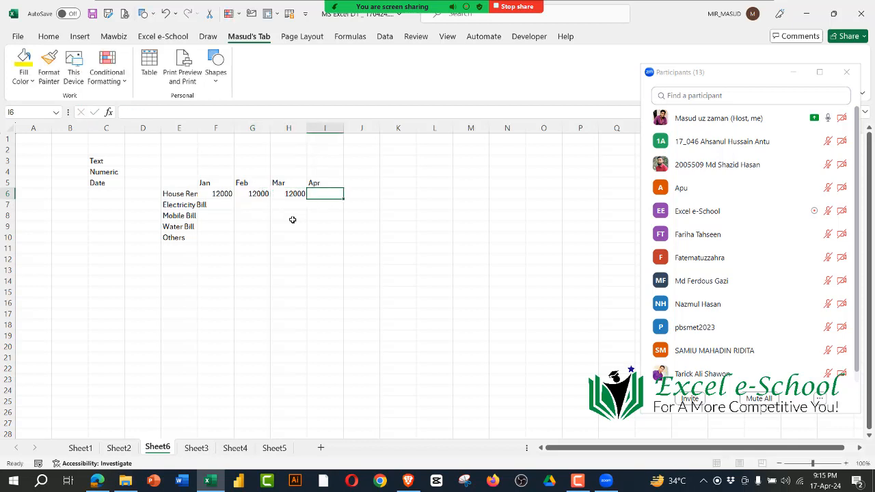
{"action": "type", "text": "12000"}
{"action": "key", "text": "Down"}
Step: Enter the electricity bill amounts 5600, 4500 and 7600 for January to March in cells F7 to H7
{"action": "key", "text": "Left"}
{"action": "key", "text": "Left"}
{"action": "key", "text": "Left"}
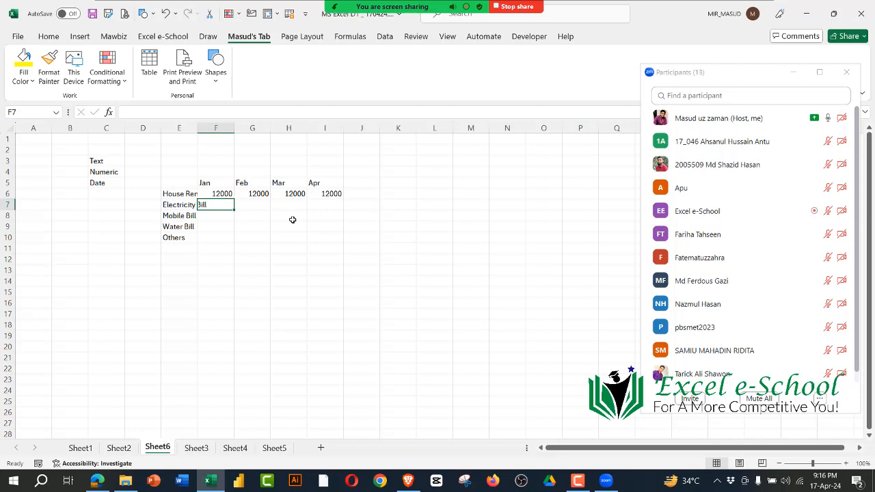
{"action": "type", "text": "5600"}
{"action": "key", "text": "Tab"}
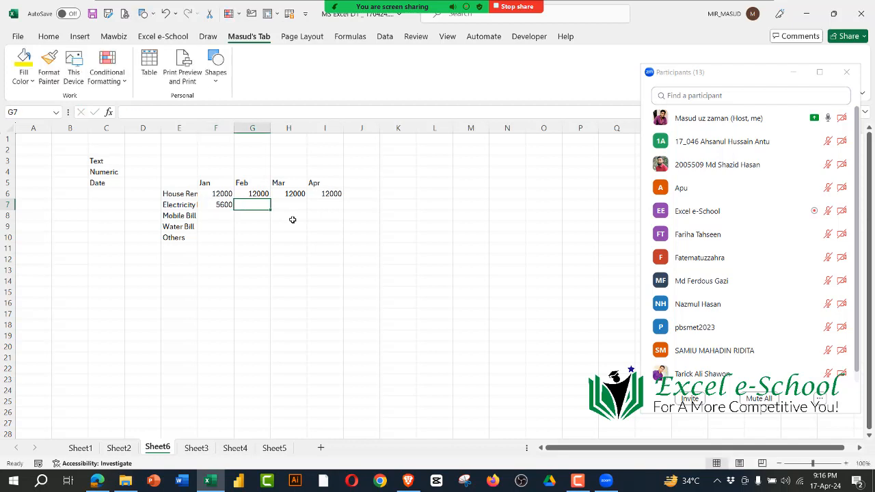
{"action": "type", "text": "4500"}
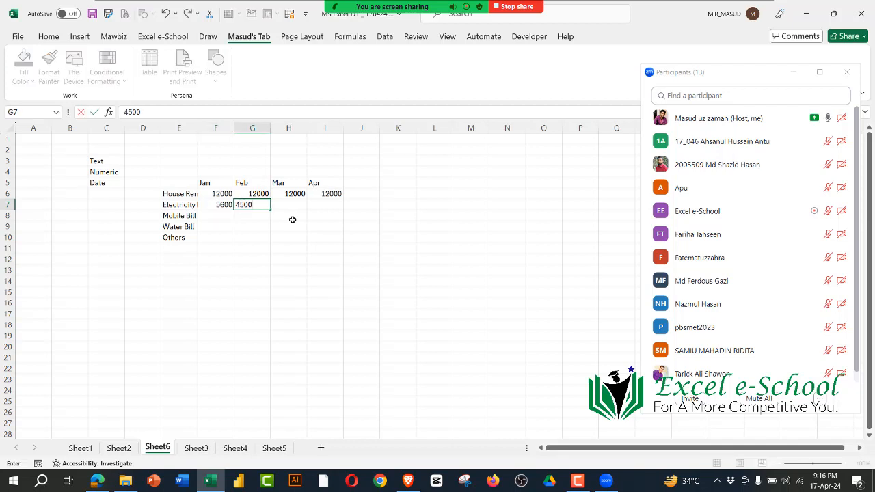
{"action": "key", "text": "Tab"}
{"action": "type", "text": "7600"}
{"action": "key", "text": "Tab"}
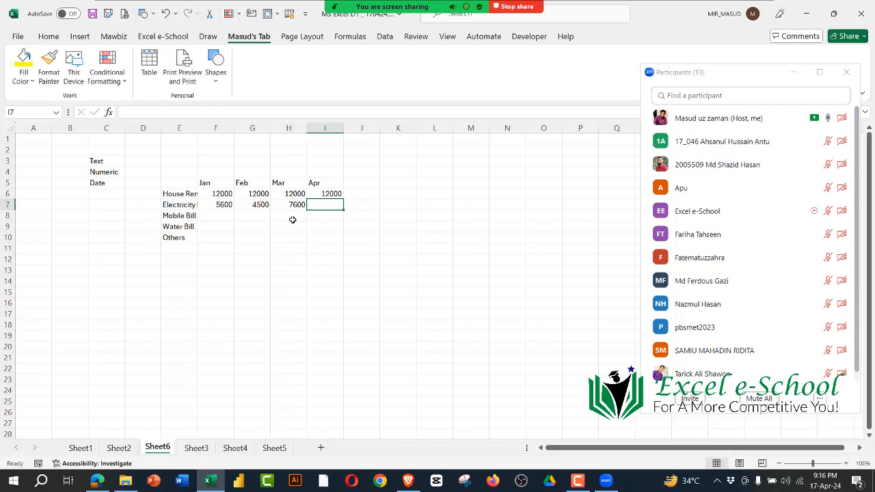
Step: Enter 10000 as the April electricity bill in cell I7
{"action": "type", "text": "1200"}
{"action": "key", "text": "BackSpace"}
{"action": "key", "text": "BackSpace"}
{"action": "key", "text": "BackSpace"}
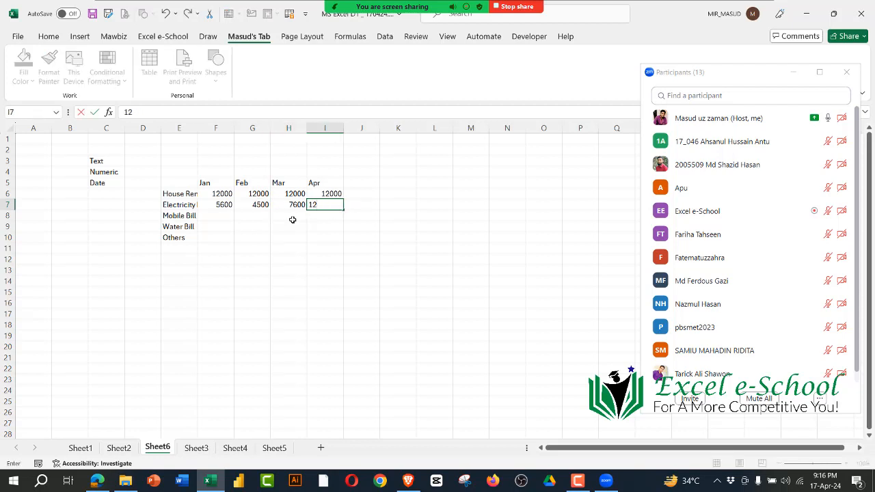
{"action": "type", "text": "000"}
{"action": "key", "text": "Return"}
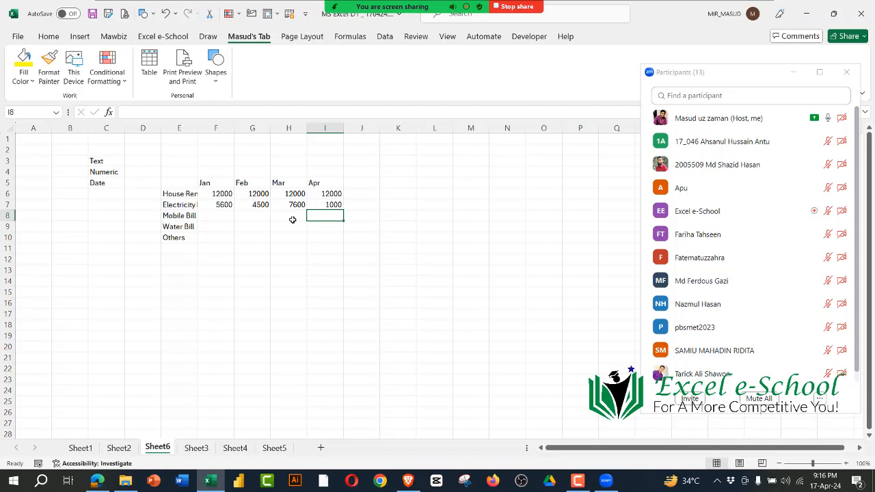
{"action": "key", "text": "Up"}
{"action": "type", "text": "10000"}
{"action": "key", "text": "Return"}
Step: Enter the mobile bill amounts 1000, 1800, 1200 and 1900 for January to April in cells F8 to I8
{"action": "key", "text": "Left"}
{"action": "key", "text": "Left"}
{"action": "key", "text": "Left"}
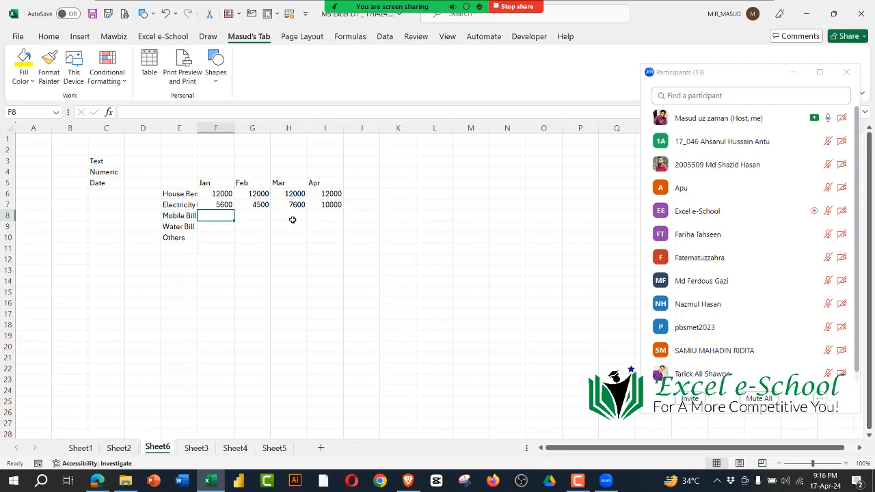
{"action": "type", "text": "1000"}
{"action": "key", "text": "Tab"}
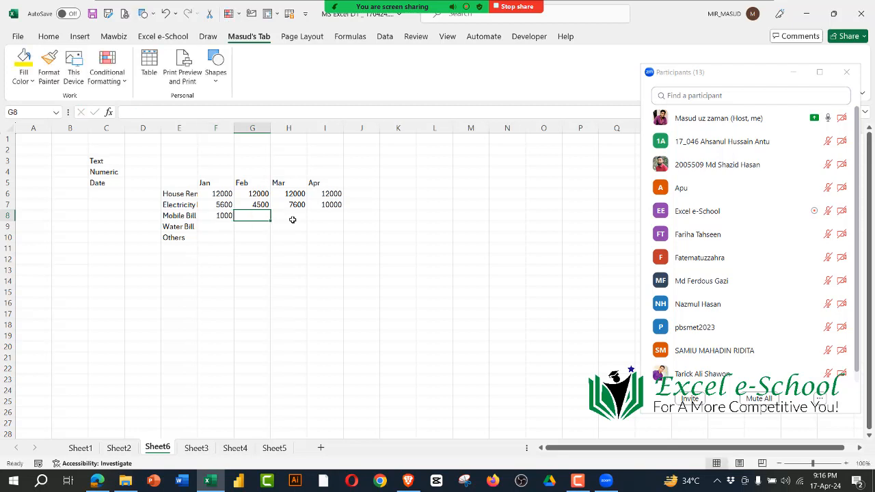
{"action": "type", "text": "1"}
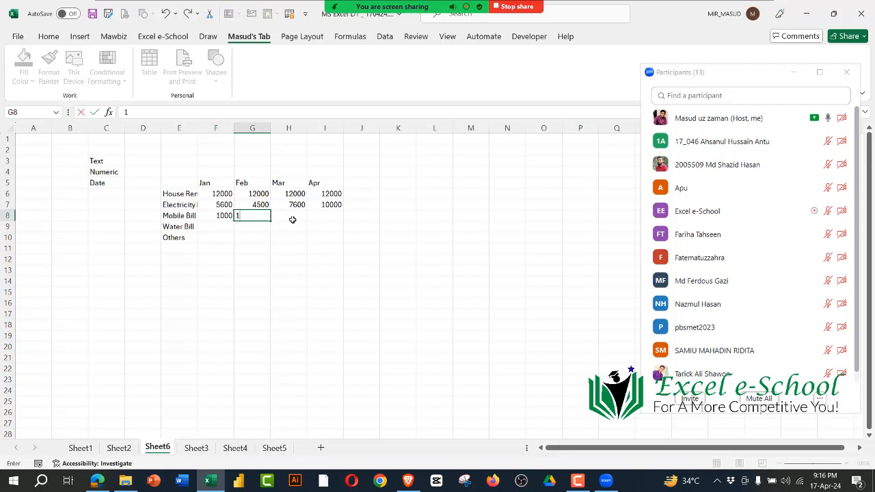
{"action": "type", "text": "800"}
{"action": "key", "text": "Tab"}
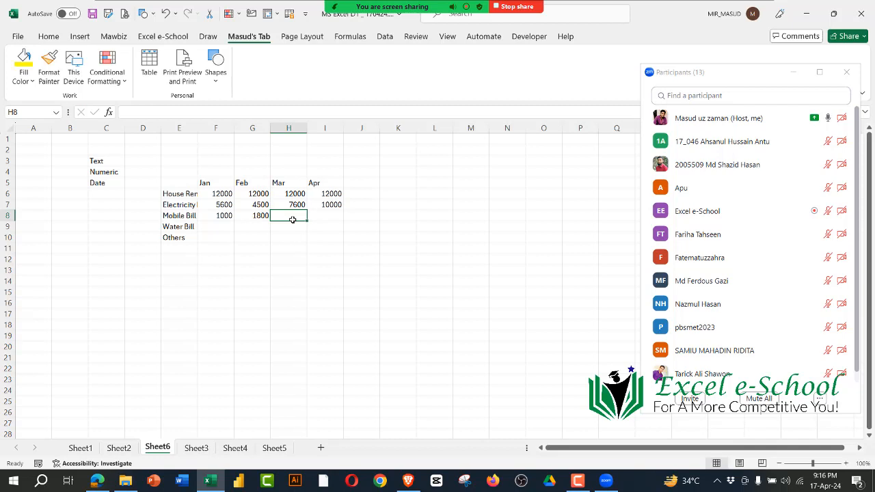
{"action": "type", "text": "1200"}
{"action": "key", "text": "Tab"}
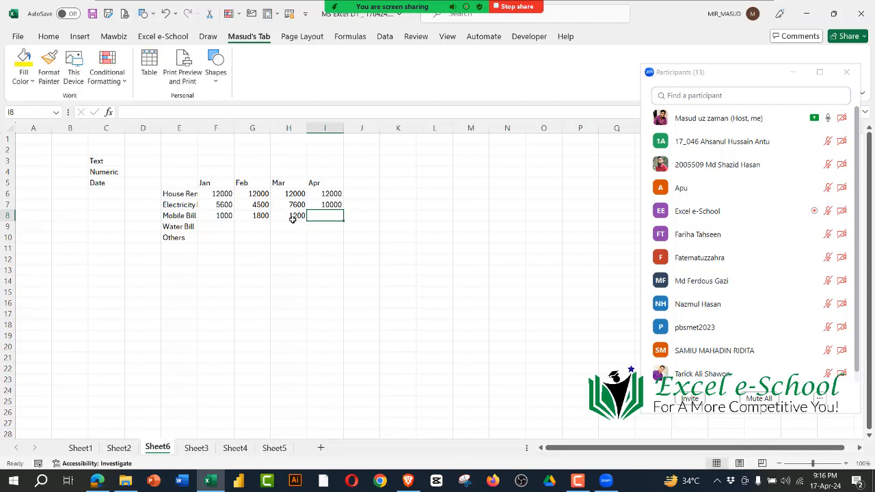
{"action": "type", "text": "1"}
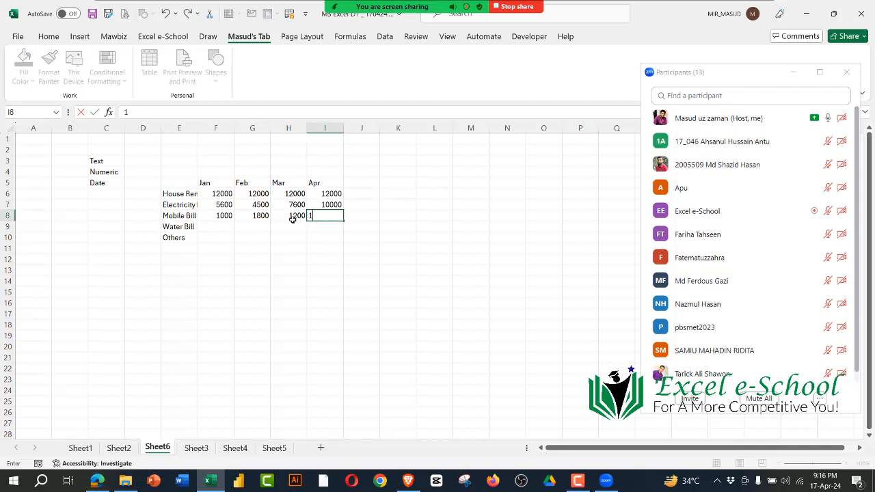
{"action": "type", "text": "900"}
{"action": "key", "text": "Return"}
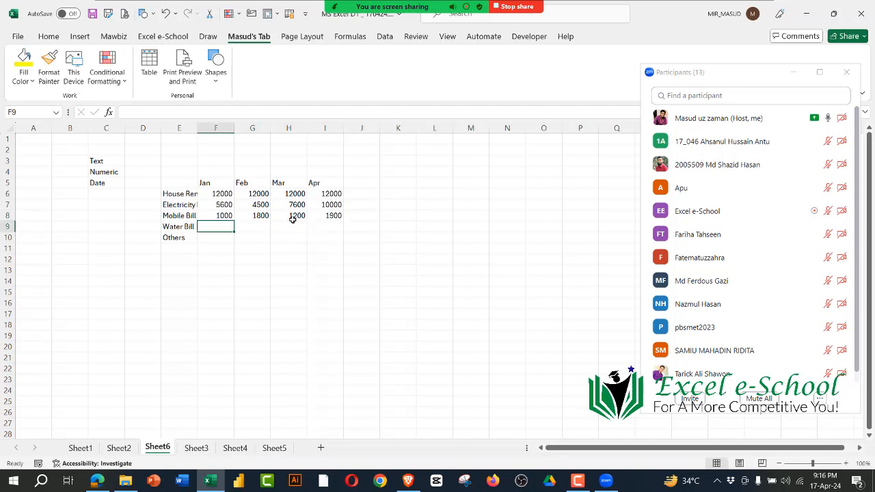
Step: Enter 800 as the water bill for each month in F9 to I9, ending at the January cell of the Others row
{"action": "type", "text": "800"}
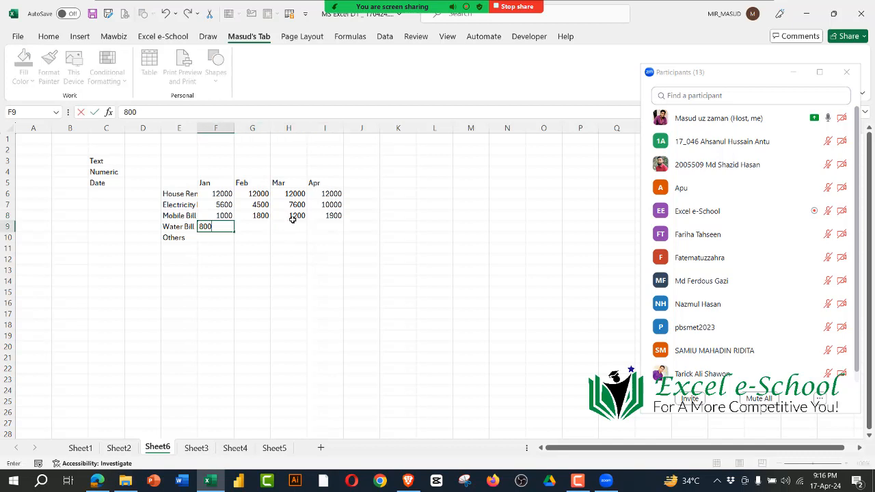
{"action": "key", "text": "Tab"}
{"action": "type", "text": "800"}
{"action": "key", "text": "Tab"}
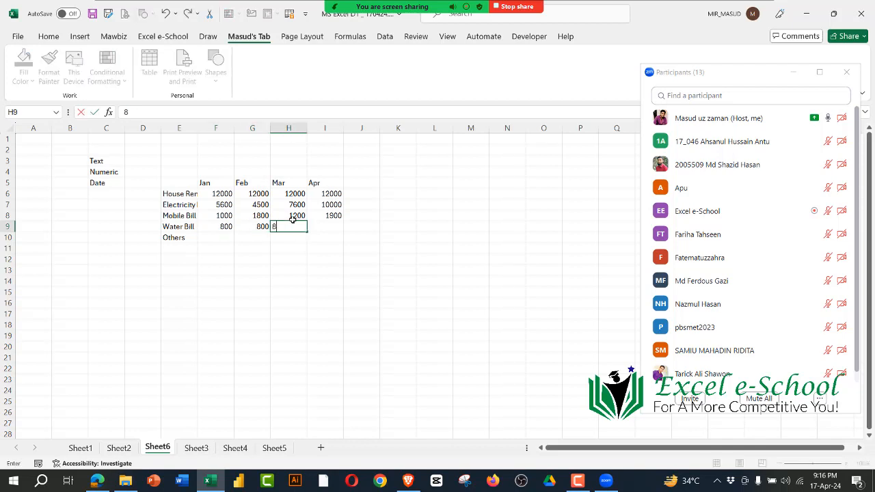
{"action": "type", "text": "800"}
{"action": "key", "text": "Tab"}
{"action": "type", "text": "800"}
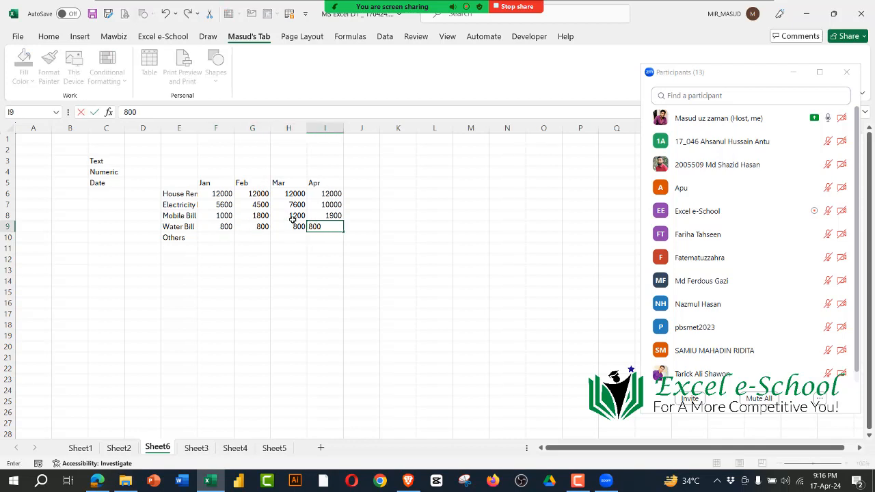
{"action": "key", "text": "Down"}
{"action": "key", "text": "Left"}
{"action": "key", "text": "Left"}
{"action": "key", "text": "Left"}
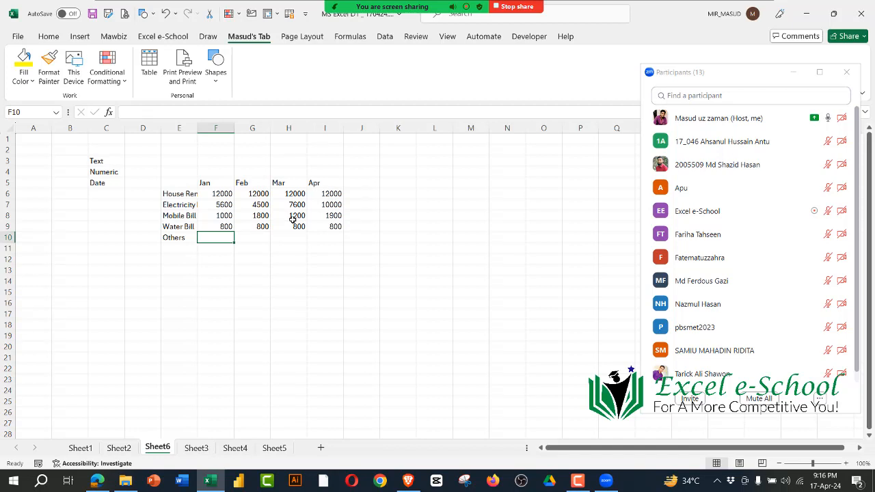
Step: Enter the Others amounts 1300, 1700, 5000 and 4000 for January to April in cells F10 to I10
{"action": "type", "text": "1300"}
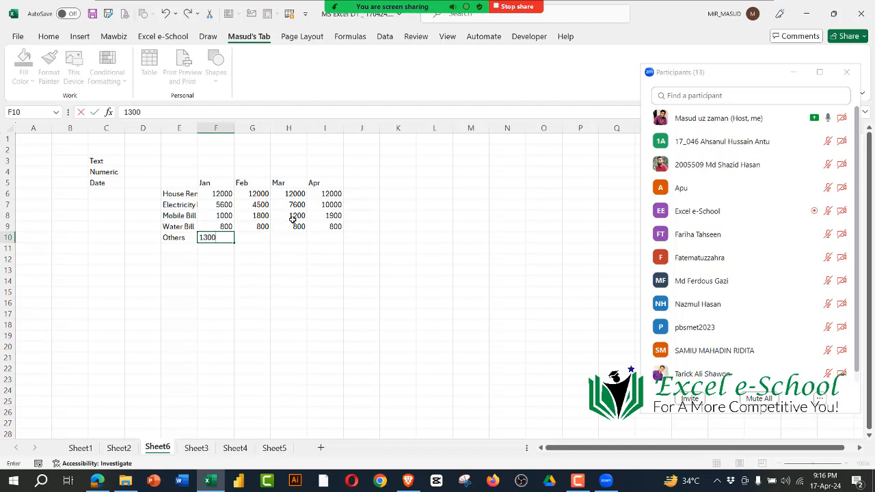
{"action": "key", "text": "Tab"}
{"action": "type", "text": "1700"}
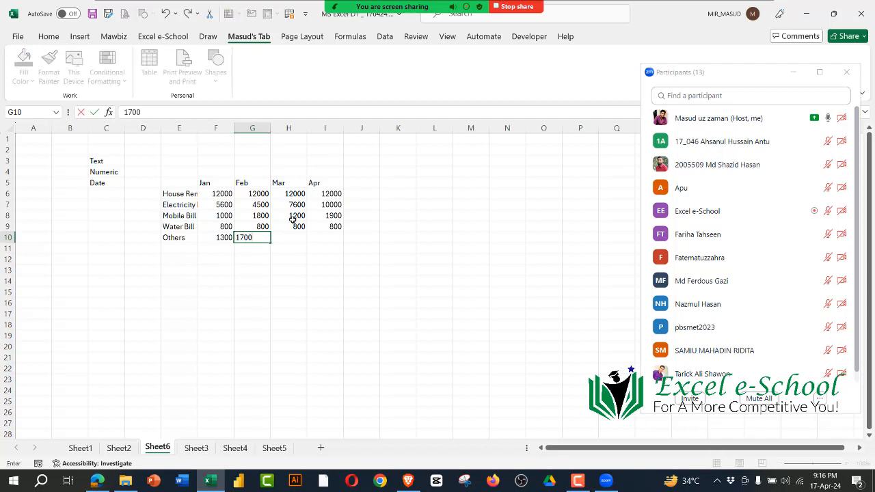
{"action": "key", "text": "Tab"}
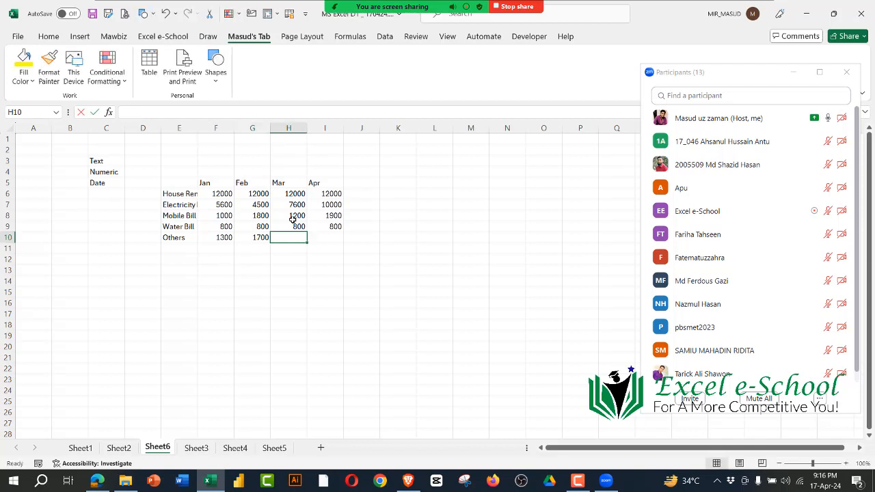
{"action": "type", "text": "5000"}
{"action": "key", "text": "Tab"}
{"action": "type", "text": "4000"}
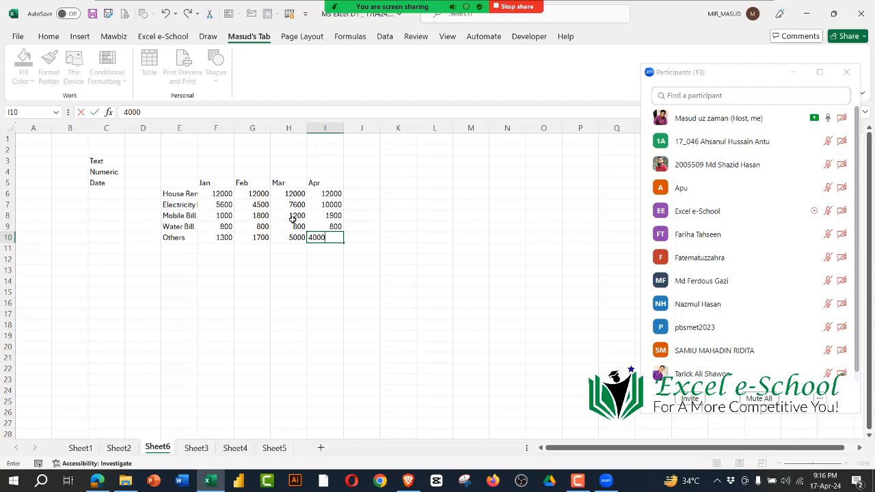
{"action": "key", "text": "Return"}
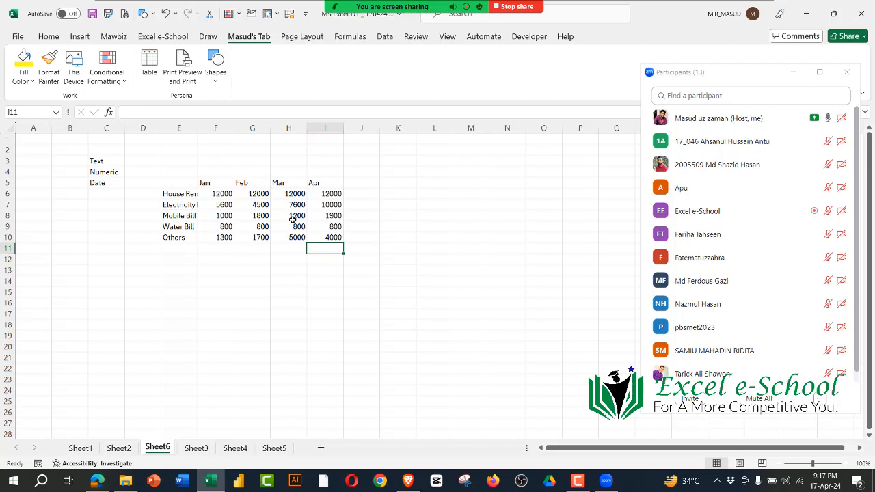
Step: Examine the expense table by highlighting the data type list, expense labels, month headings and amounts one range at a time
{"action": "left_click_drag", "start_coordinate": [185, 183], "coordinate": [326, 239]}
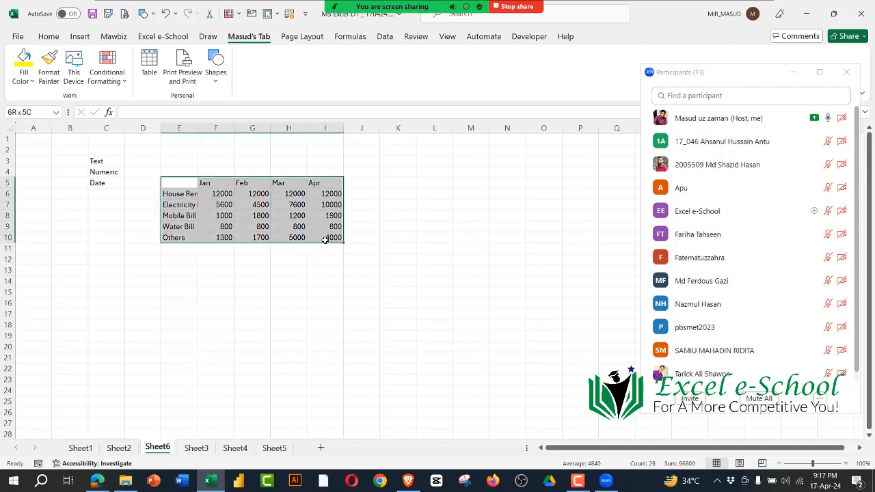
{"action": "left_click", "coordinate": [342, 332]}
{"action": "left_click_drag", "start_coordinate": [103, 162], "coordinate": [108, 205]}
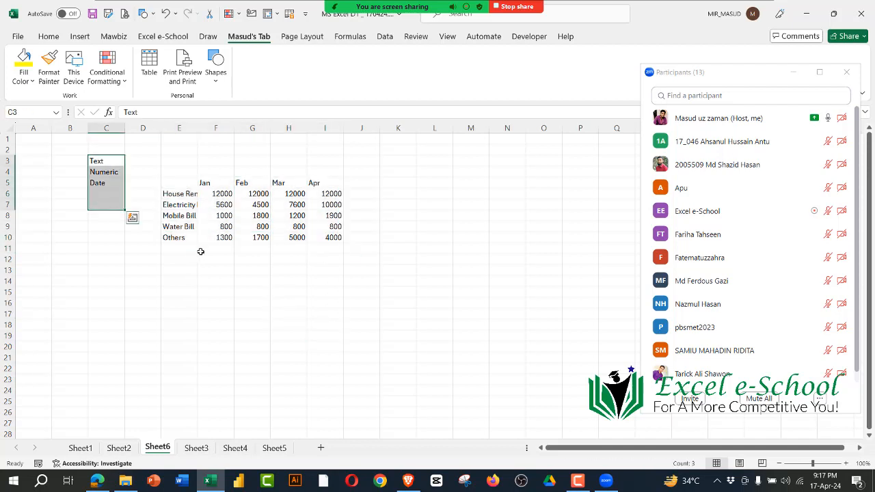
{"action": "left_click_drag", "start_coordinate": [184, 195], "coordinate": [182, 238]}
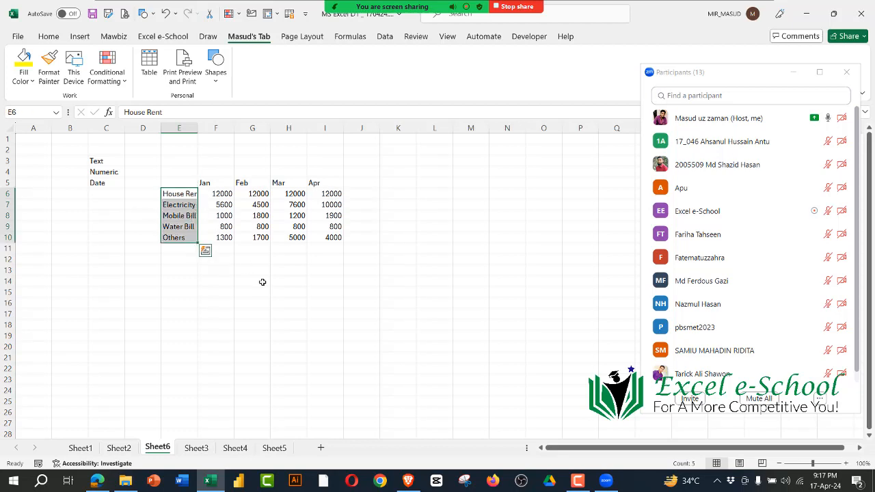
{"action": "left_click_drag", "start_coordinate": [214, 183], "coordinate": [343, 188]}
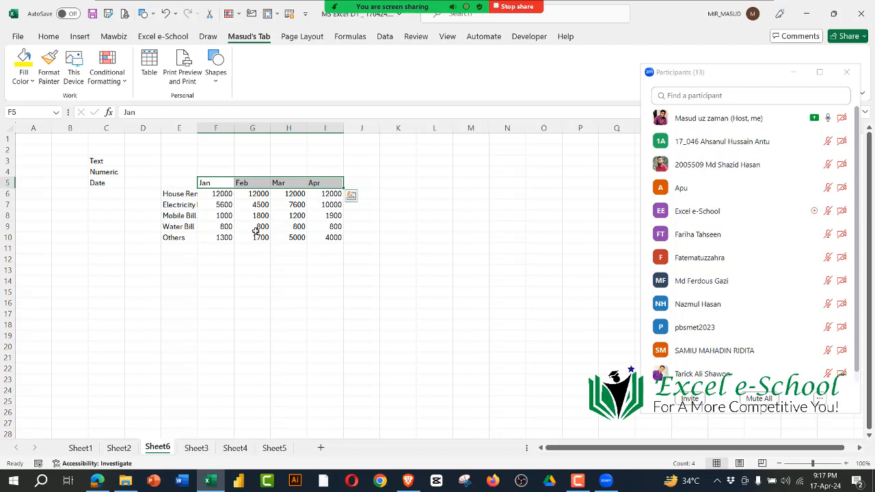
{"action": "left_click_drag", "start_coordinate": [221, 194], "coordinate": [326, 240]}
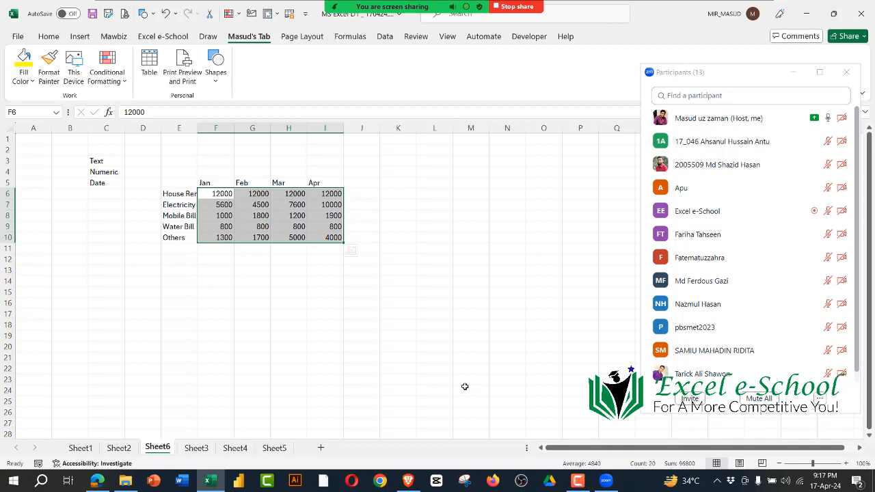
{"action": "left_click_drag", "start_coordinate": [179, 195], "coordinate": [179, 259]}
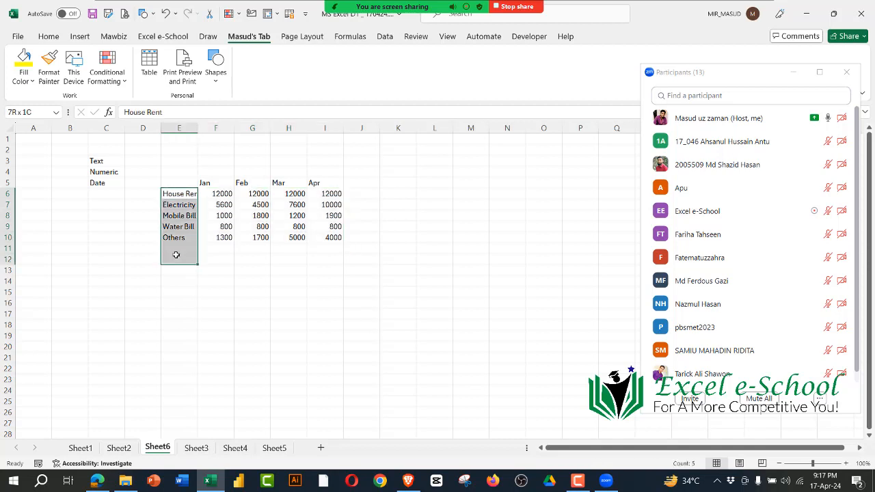
{"action": "left_click_drag", "start_coordinate": [237, 195], "coordinate": [294, 239]}
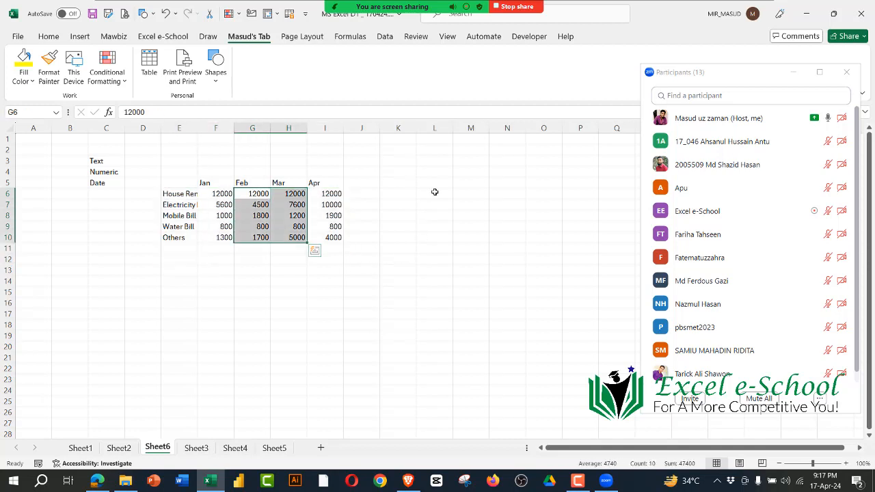
{"action": "left_click_drag", "start_coordinate": [471, 168], "coordinate": [486, 249]}
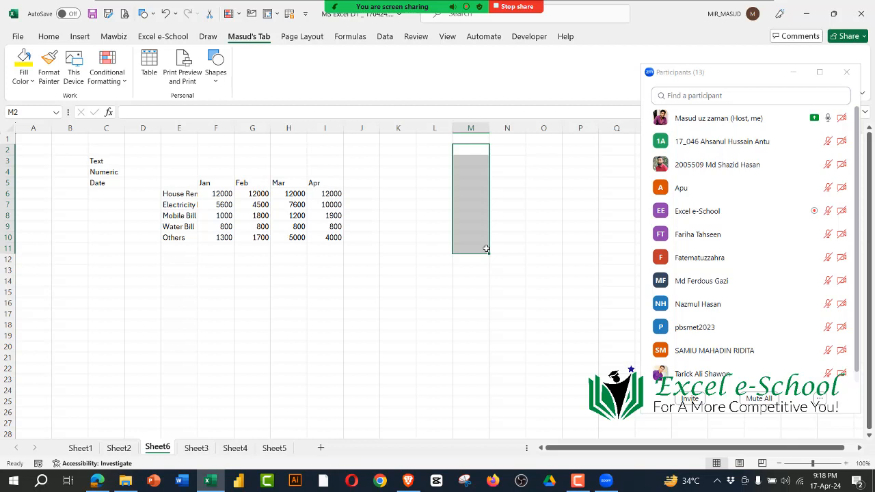
{"action": "left_click_drag", "start_coordinate": [220, 194], "coordinate": [315, 237]}
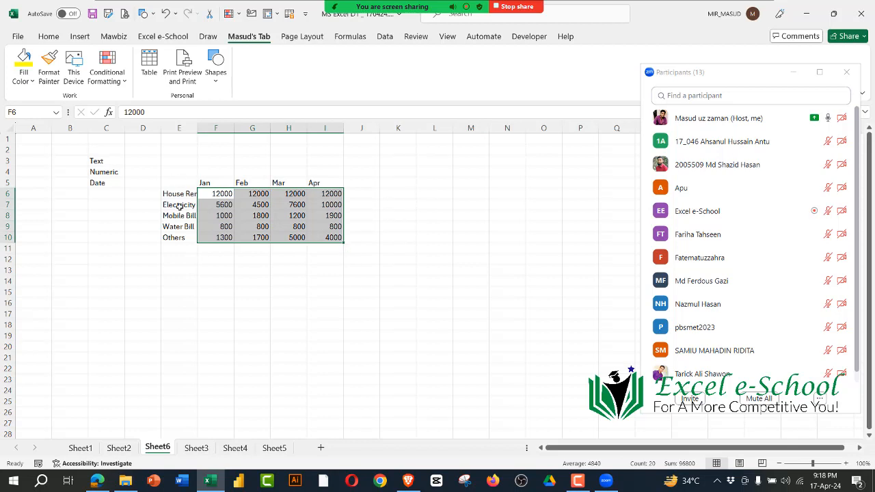
{"action": "left_click_drag", "start_coordinate": [180, 196], "coordinate": [183, 239]}
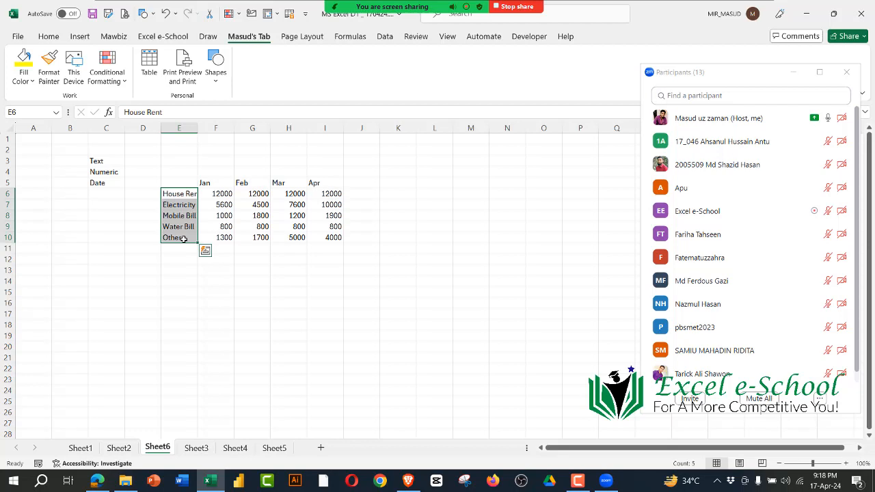
Step: Compare the alignment of the text labels in E6 to E10 with the numeric amounts in F6 to I10
{"action": "left_click", "coordinate": [49, 36]}
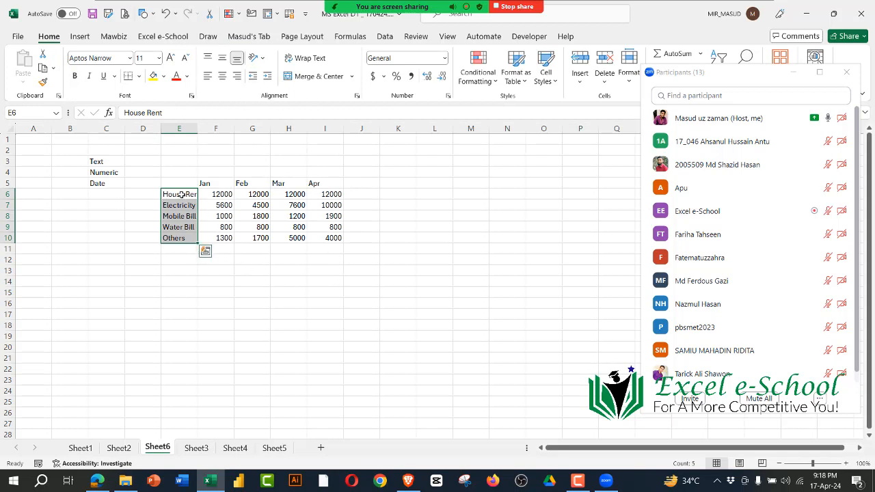
{"action": "left_click_drag", "start_coordinate": [185, 196], "coordinate": [338, 238]}
{"action": "left_click_drag", "start_coordinate": [186, 183], "coordinate": [338, 247]}
{"action": "left_click", "coordinate": [361, 303]}
{"action": "left_click_drag", "start_coordinate": [215, 197], "coordinate": [328, 236]}
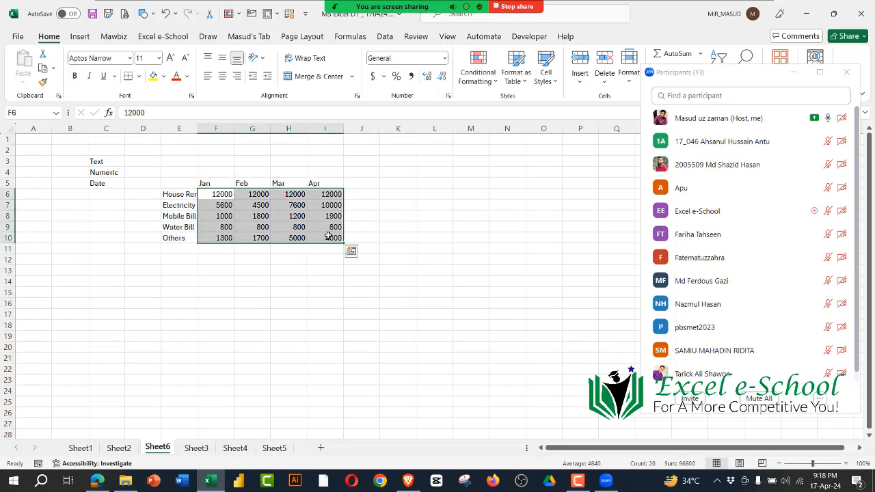
{"action": "left_click_drag", "start_coordinate": [180, 197], "coordinate": [180, 251]}
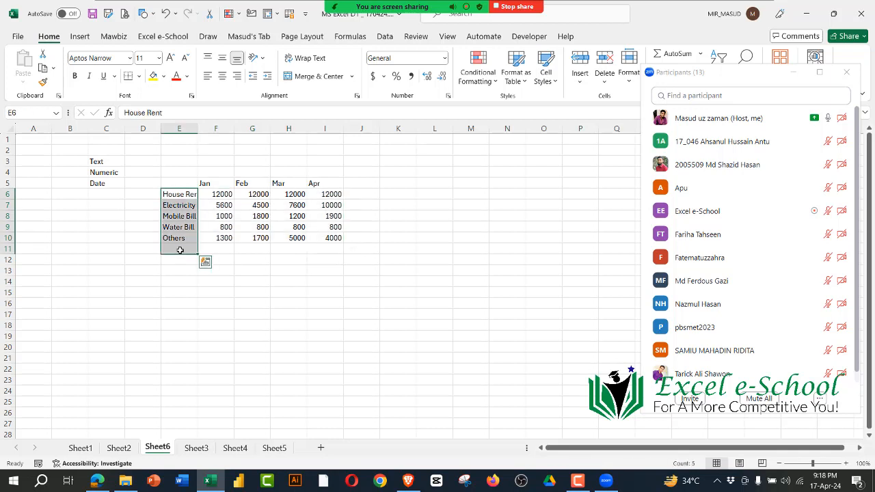
{"action": "left_click", "coordinate": [275, 322]}
Step: Inspect the month headings in F5 to I5 cell by cell to see how their contents are stored
{"action": "left_click_drag", "start_coordinate": [210, 183], "coordinate": [311, 185]}
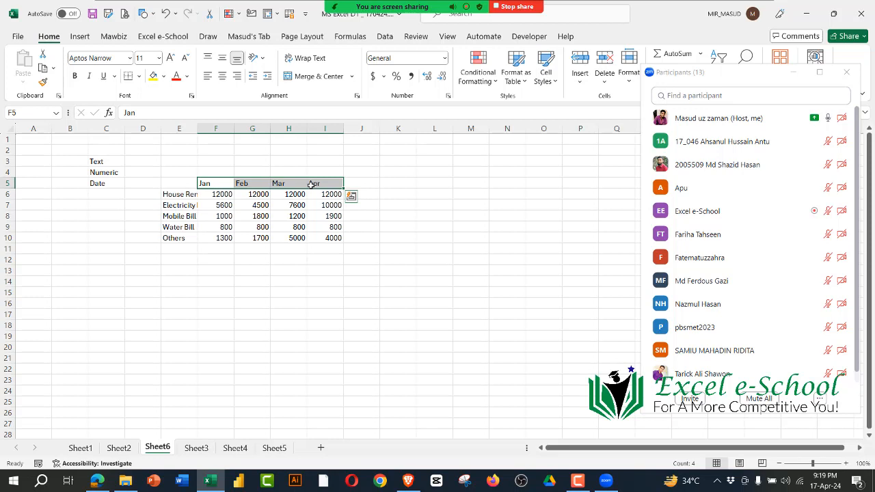
{"action": "left_click", "coordinate": [328, 185]}
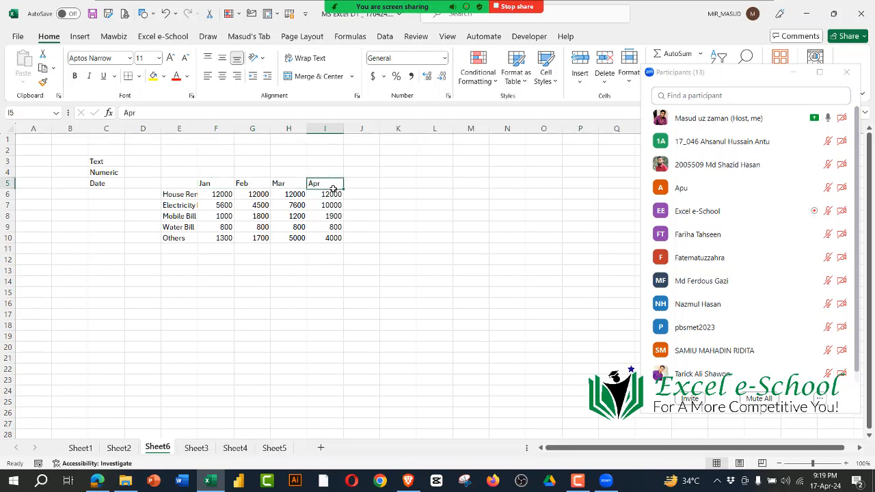
{"action": "left_click_drag", "start_coordinate": [207, 185], "coordinate": [319, 186]}
{"action": "left_click", "coordinate": [392, 270]}
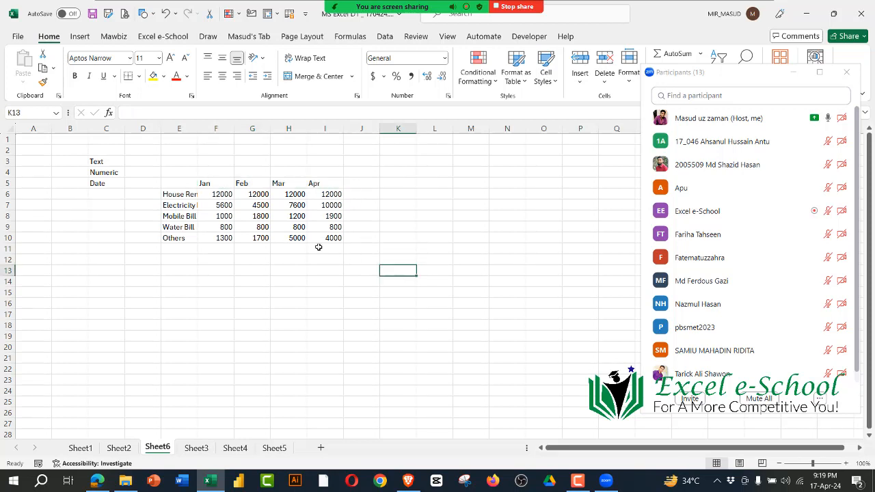
{"action": "left_click", "coordinate": [207, 182]}
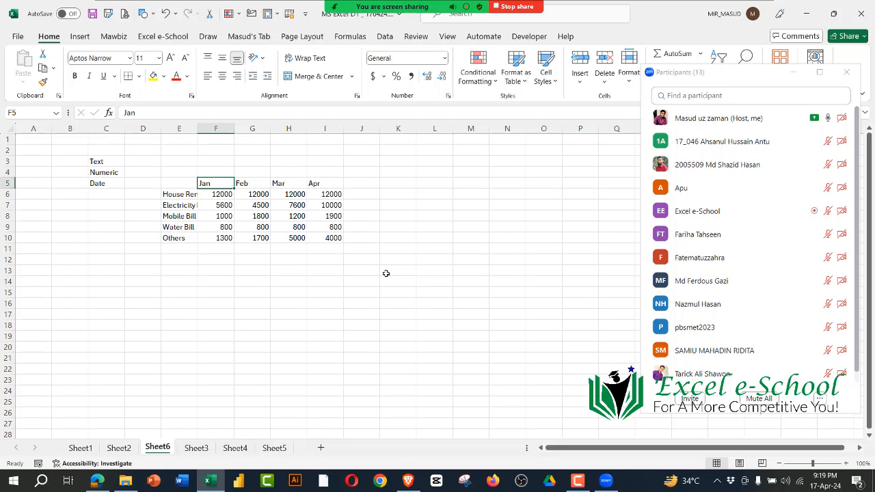
{"action": "key", "text": "Right"}
{"action": "key", "text": "Right"}
{"action": "key", "text": "Right"}
{"action": "key", "text": "Right"}
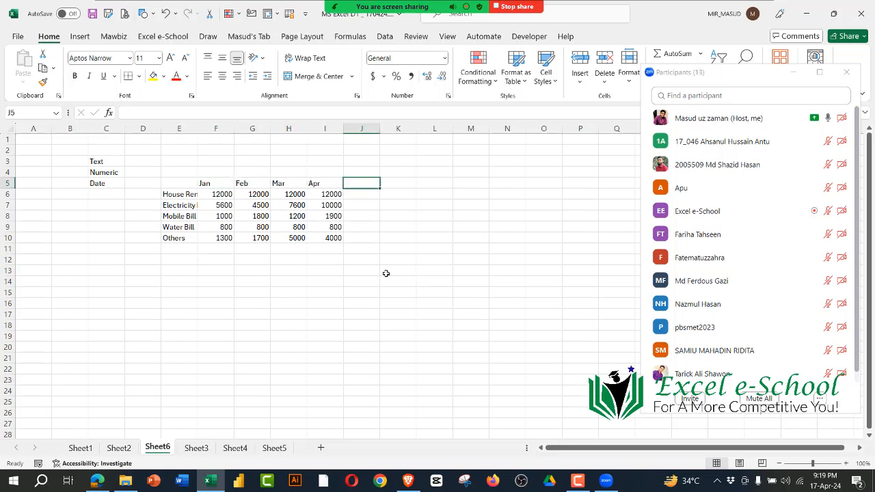
{"action": "key", "text": "Left"}
{"action": "key", "text": "Left"}
{"action": "key", "text": "Left"}
{"action": "key", "text": "Left"}
{"action": "key", "text": "Left"}
{"action": "key", "text": "Right"}
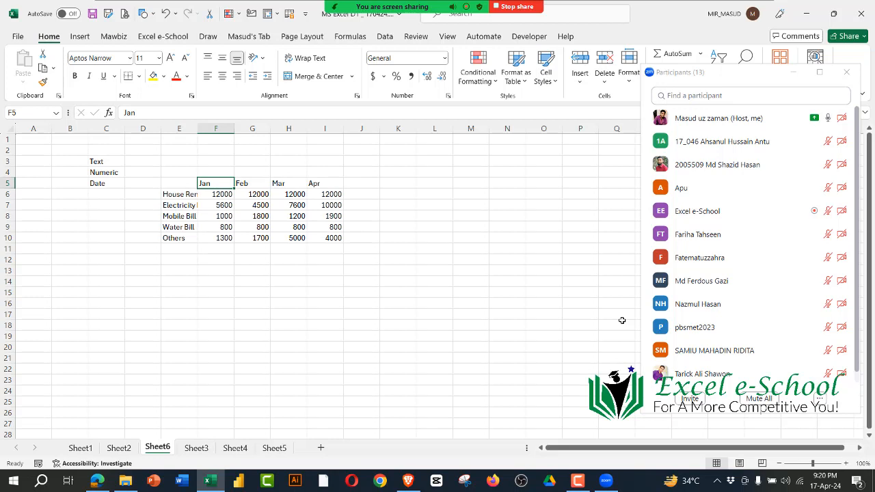
Step: Change the January heading in F5 to Jan-24 and check the date stored in the cell
{"action": "left_click", "coordinate": [155, 116]}
{"action": "type", "text": "-24"}
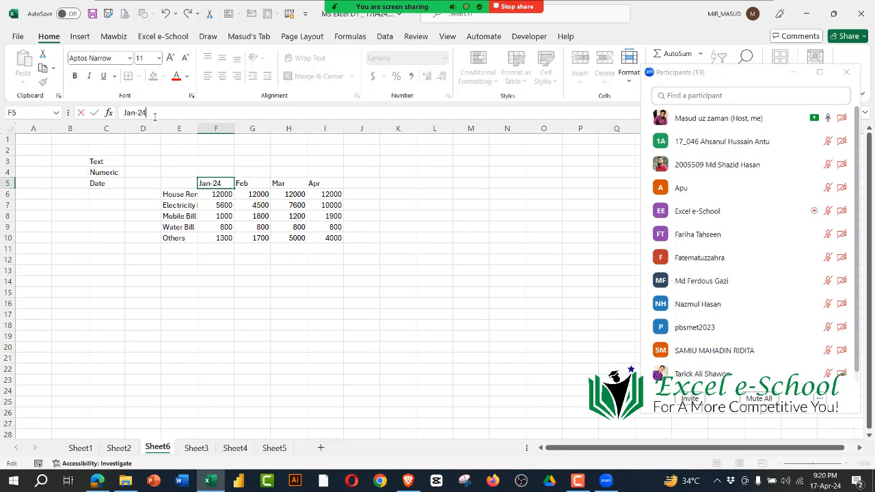
{"action": "key", "text": "Return"}
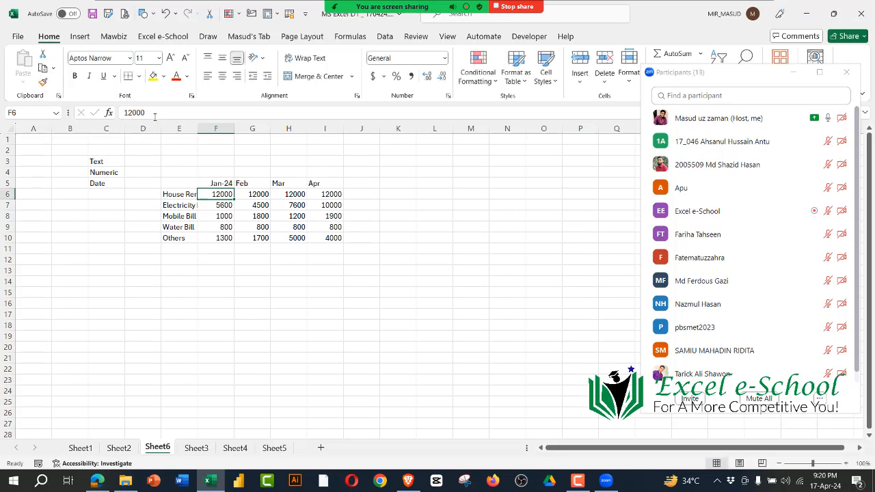
{"action": "left_click", "coordinate": [225, 183]}
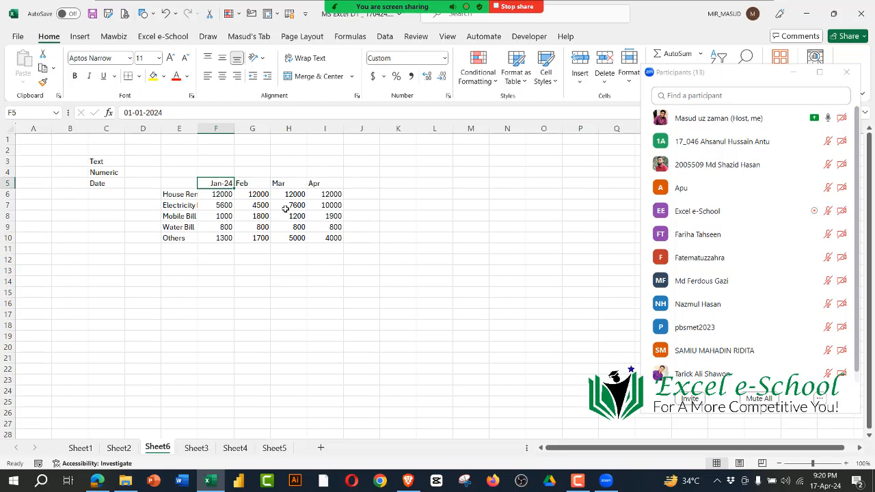
Step: Change the February heading in G5 to Feb-24 and check its stored date
{"action": "left_click", "coordinate": [262, 184]}
{"action": "left_click", "coordinate": [190, 115]}
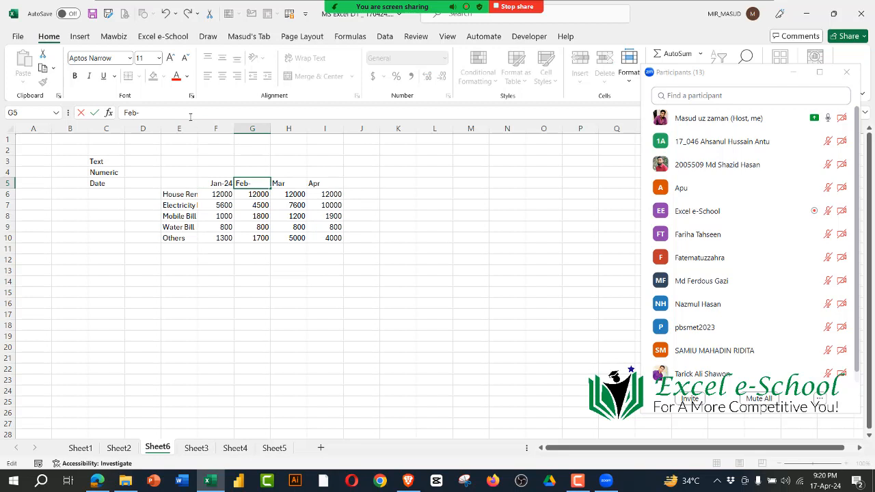
{"action": "type", "text": "-24"}
{"action": "key", "text": "Return"}
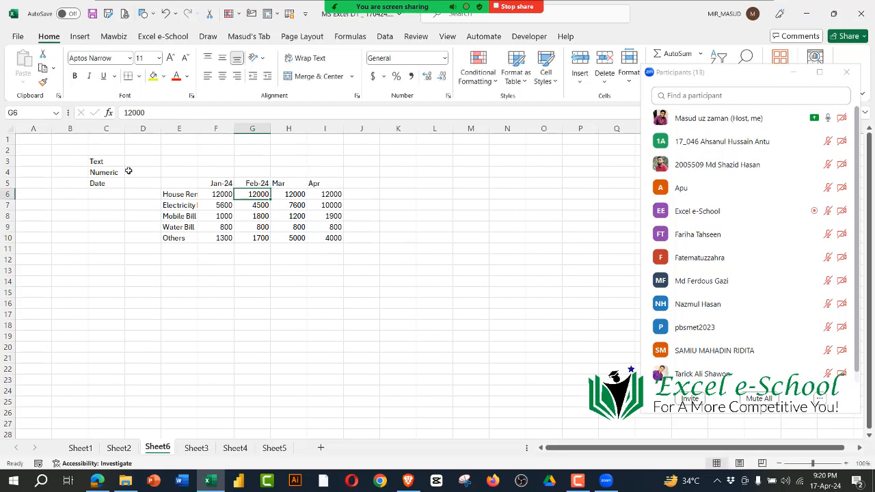
{"action": "left_click", "coordinate": [256, 182]}
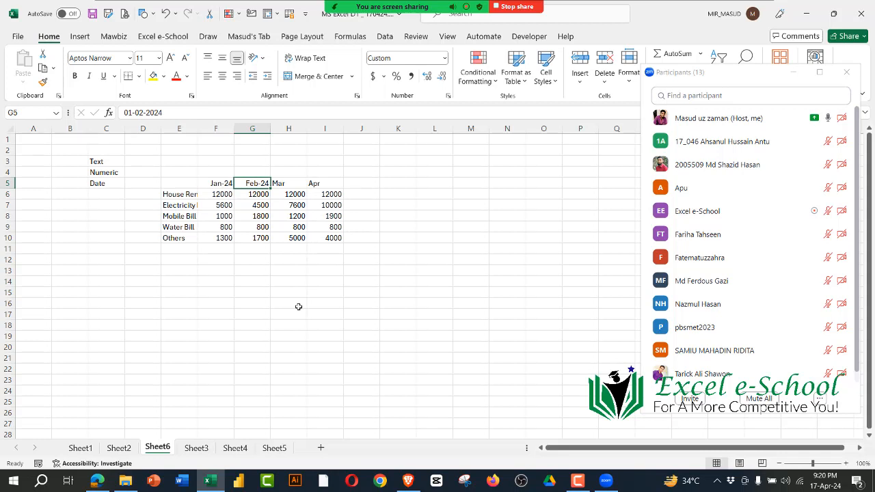
Step: Change the March and April headings in H5 and I5 to Mar-24 and Apr-24, and review the four date headings
{"action": "left_click", "coordinate": [108, 185]}
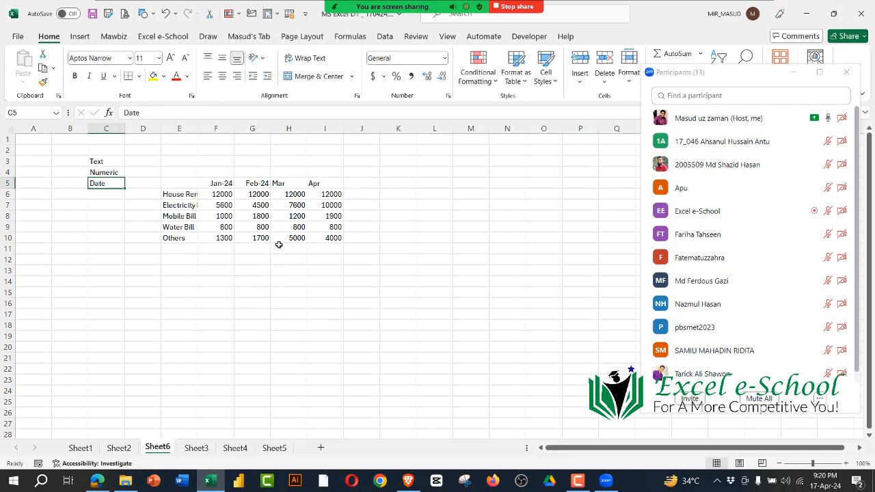
{"action": "left_click", "coordinate": [292, 183]}
{"action": "left_click", "coordinate": [181, 112]}
{"action": "type", "text": "-24"}
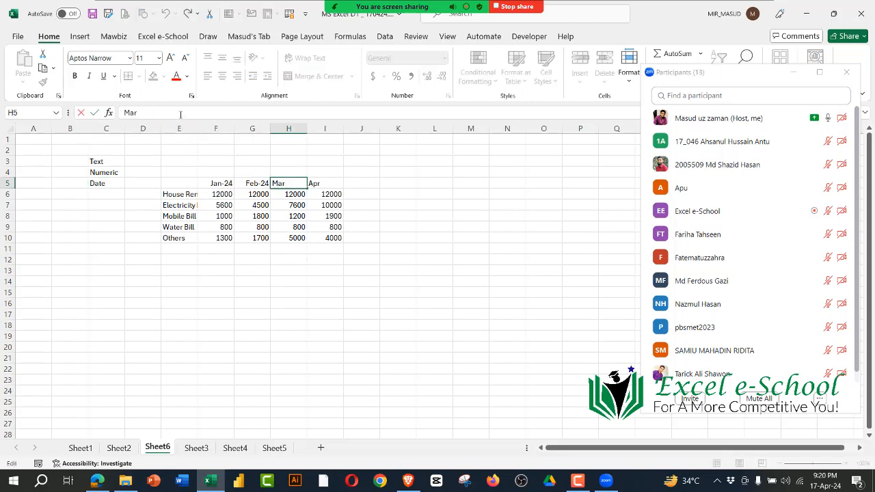
{"action": "left_click", "coordinate": [336, 183]}
{"action": "left_click", "coordinate": [197, 112]}
{"action": "type", "text": "-24"}
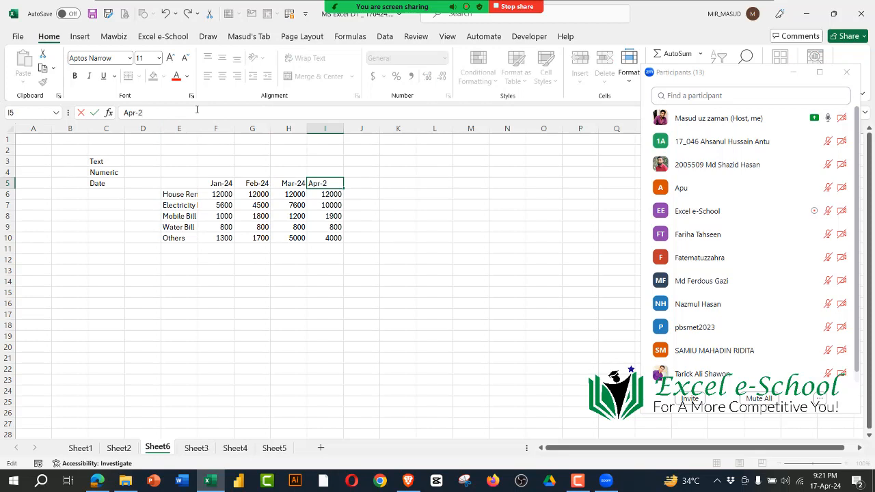
{"action": "key", "text": "Return"}
{"action": "left_click", "coordinate": [288, 282]}
{"action": "left_click", "coordinate": [288, 304]}
{"action": "left_click_drag", "start_coordinate": [211, 185], "coordinate": [332, 184]}
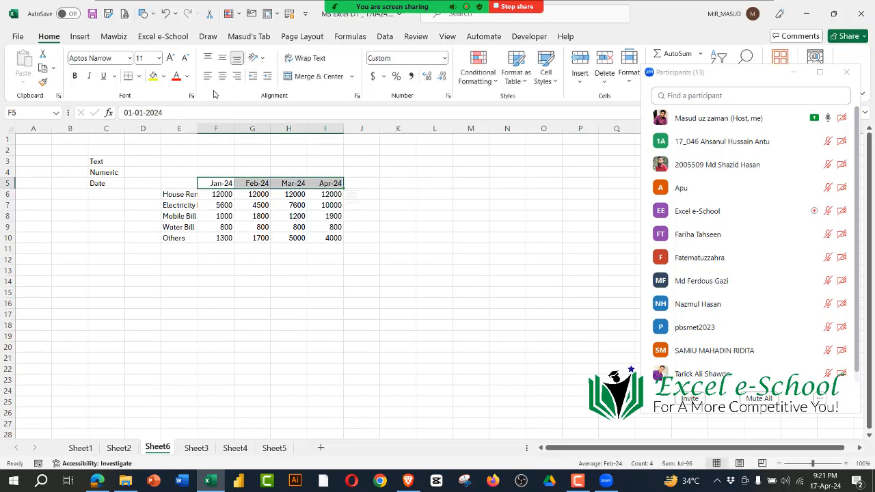
{"action": "left_click", "coordinate": [290, 236]}
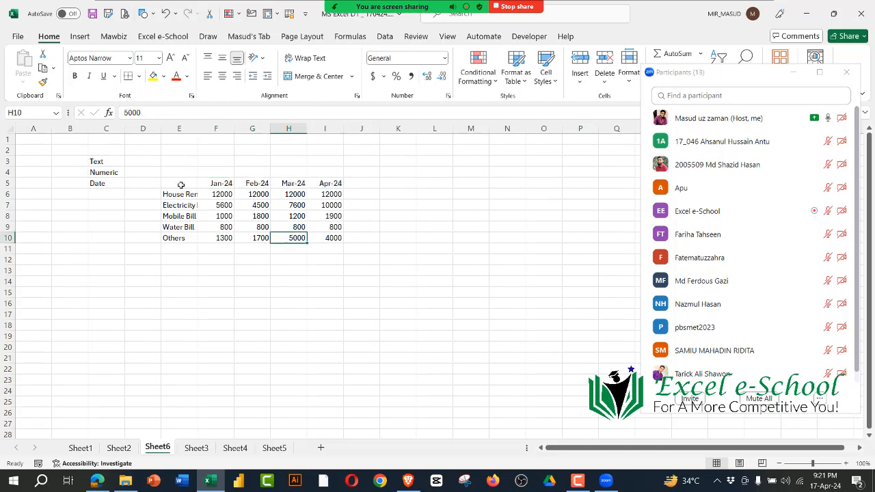
Step: Insert a blank column before column E, shifting the expense table one column over
{"action": "left_click_drag", "start_coordinate": [181, 185], "coordinate": [341, 242]}
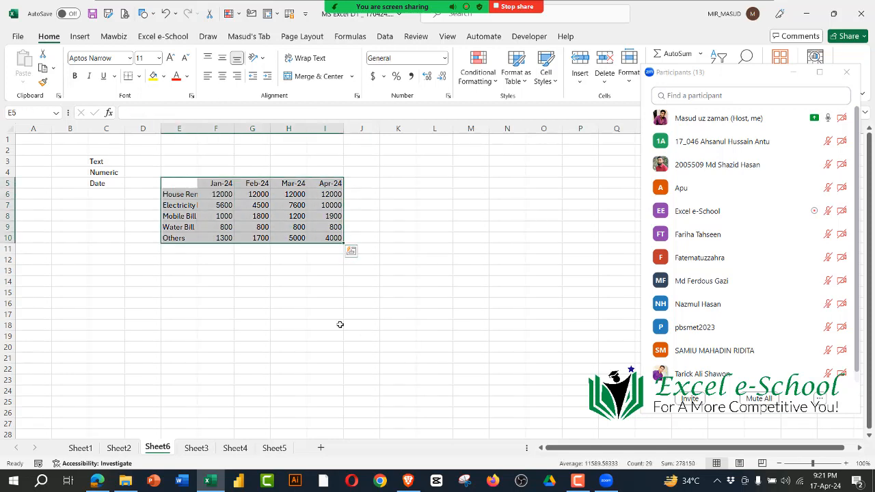
{"action": "left_click", "coordinate": [136, 162]}
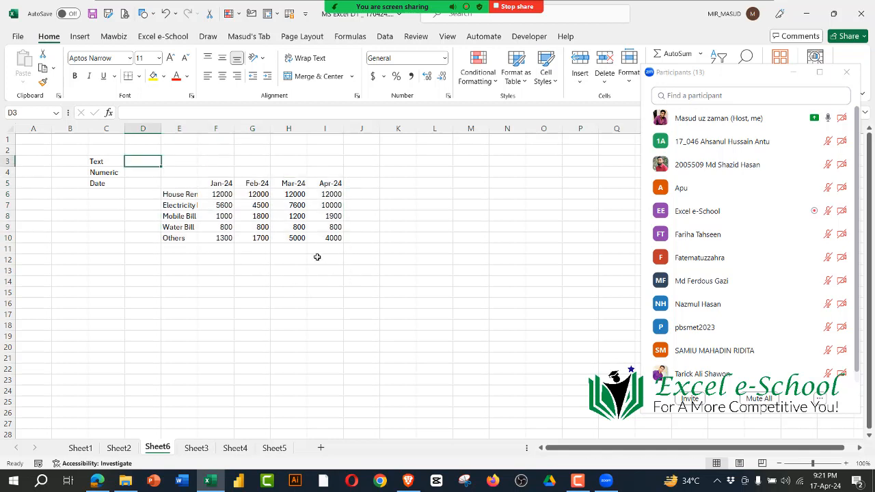
{"action": "left_click", "coordinate": [180, 128]}
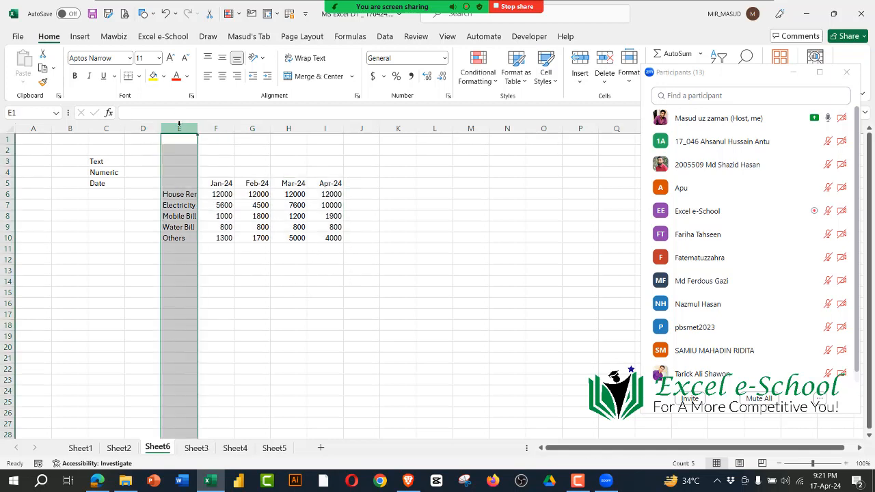
{"action": "right_click", "coordinate": [180, 128]}
{"action": "left_click", "coordinate": [210, 241]}
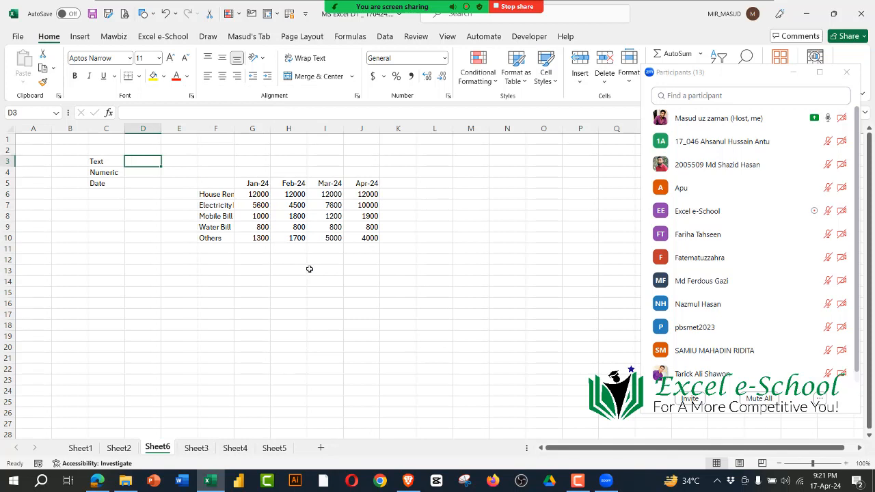
Step: Enter "Left Allignemnt" in D3 beside the Text label
{"action": "type", "text": "L"}
{"action": "key", "text": "BackSpace"}
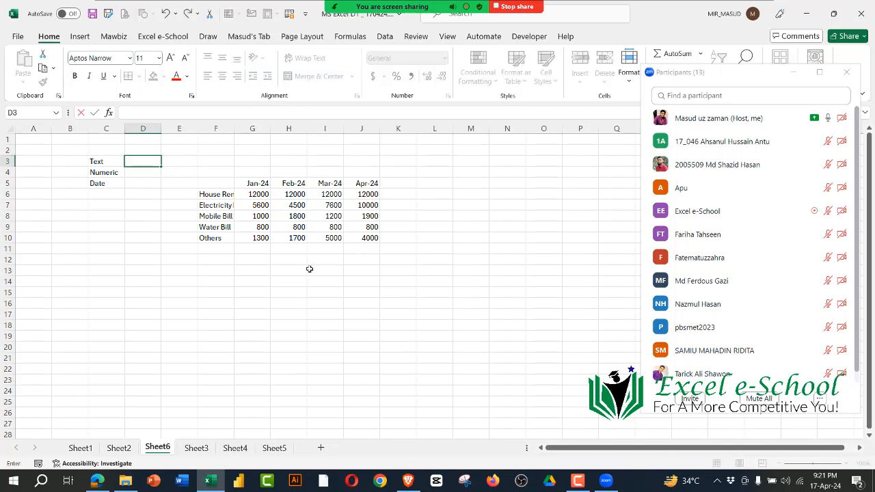
{"action": "type", "text": "Left Allignemnt"}
{"action": "key", "text": "Return"}
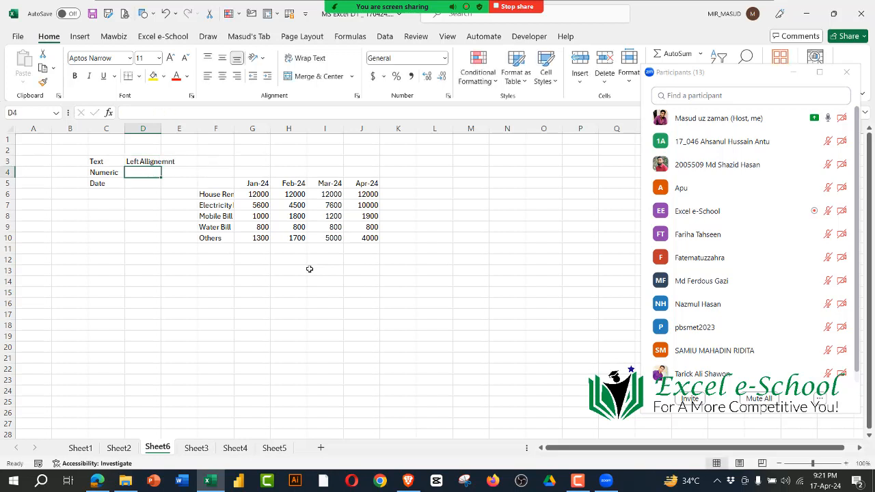
Step: Enter "Right Allignment" in D4 beside the Numeric label
{"action": "type", "text": "Ri"}
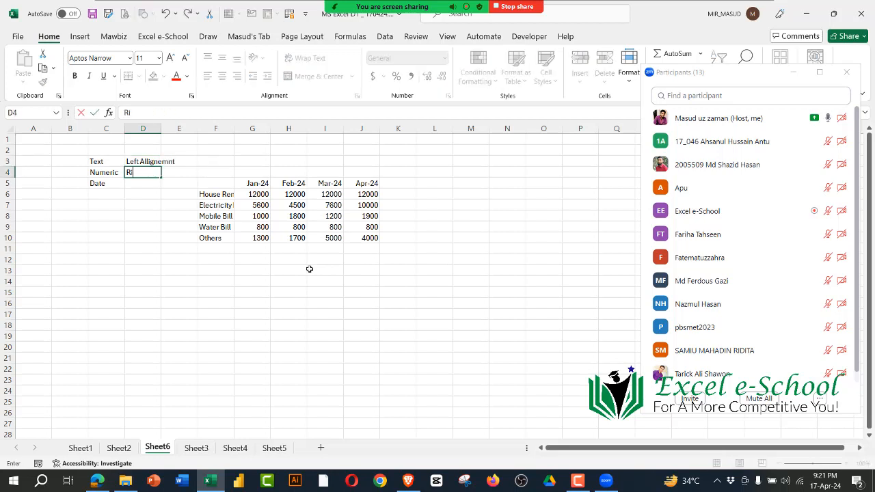
{"action": "type", "text": "ght Allignment"}
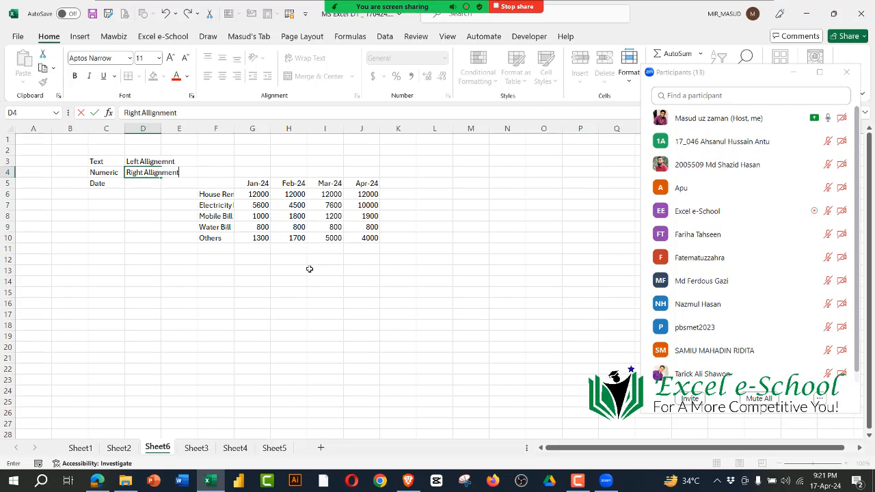
{"action": "key", "text": "Return"}
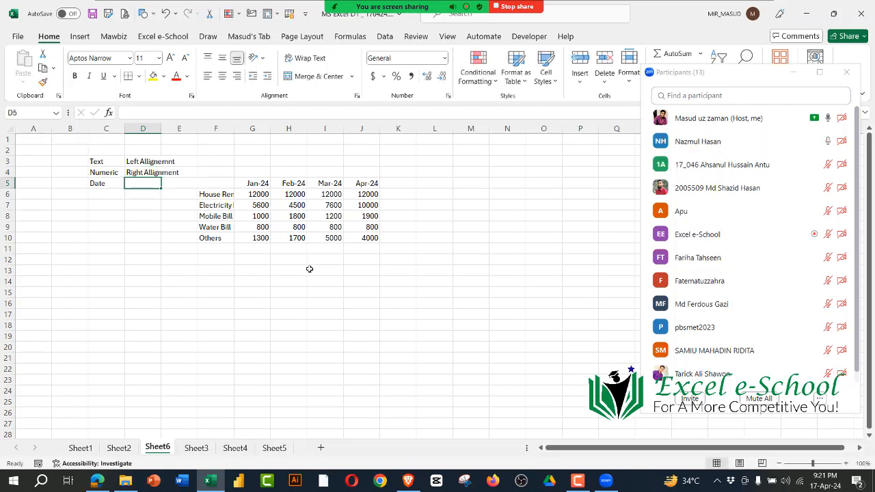
Step: Enter "Right" in D5 beside Date and shorten the Numeric entry in D4 to "Right"
{"action": "type", "text": "Right"}
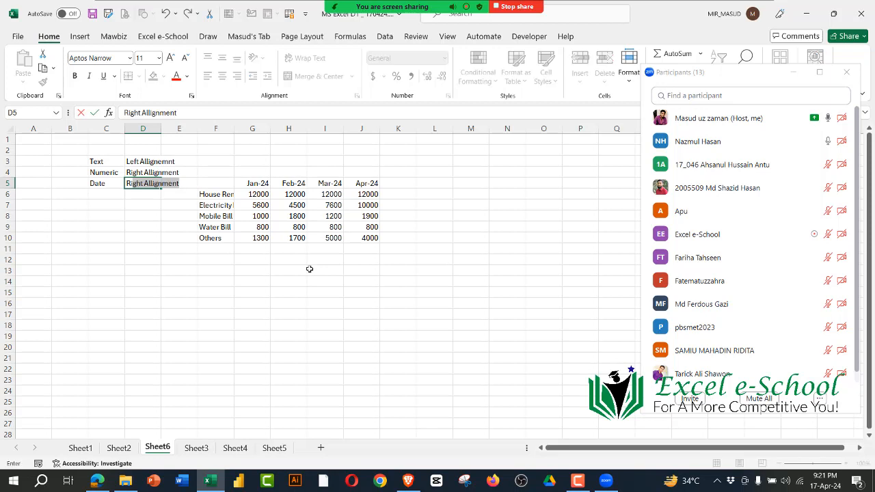
{"action": "key", "text": "BackSpace"}
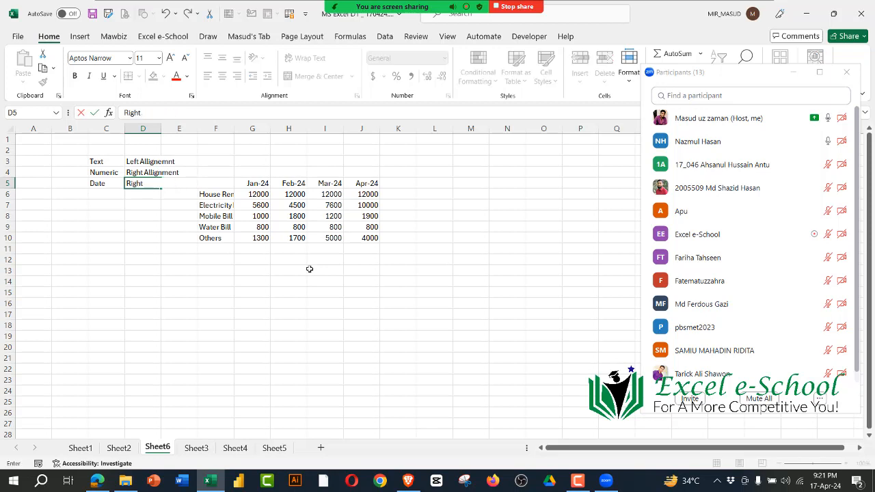
{"action": "double_click", "coordinate": [146, 173]}
{"action": "left_click_drag", "start_coordinate": [146, 172], "coordinate": [204, 172]}
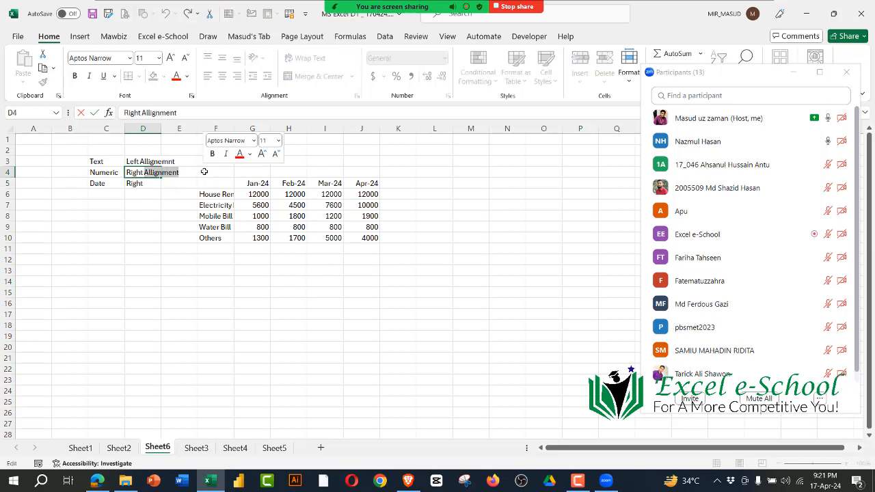
{"action": "key", "text": "BackSpace"}
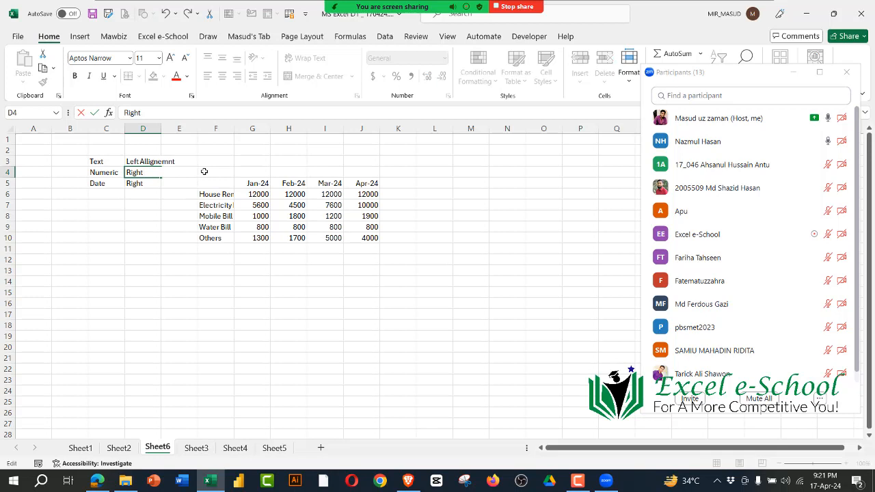
Step: Shorten the entry in D3 beside the Text label to "Left"
{"action": "left_click", "coordinate": [141, 162]}
{"action": "double_click", "coordinate": [141, 162]}
{"action": "left_click_drag", "start_coordinate": [141, 162], "coordinate": [207, 162]}
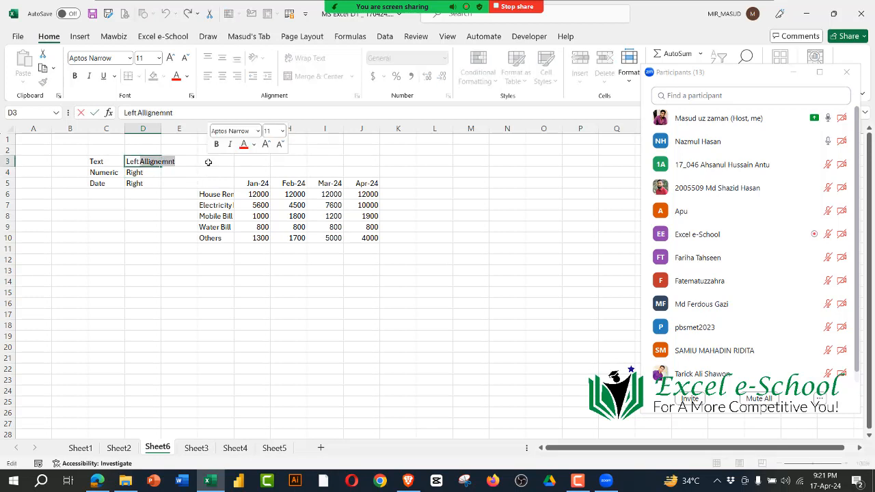
{"action": "key", "text": "BackSpace"}
{"action": "key", "text": "Return"}
{"action": "left_click", "coordinate": [193, 333]}
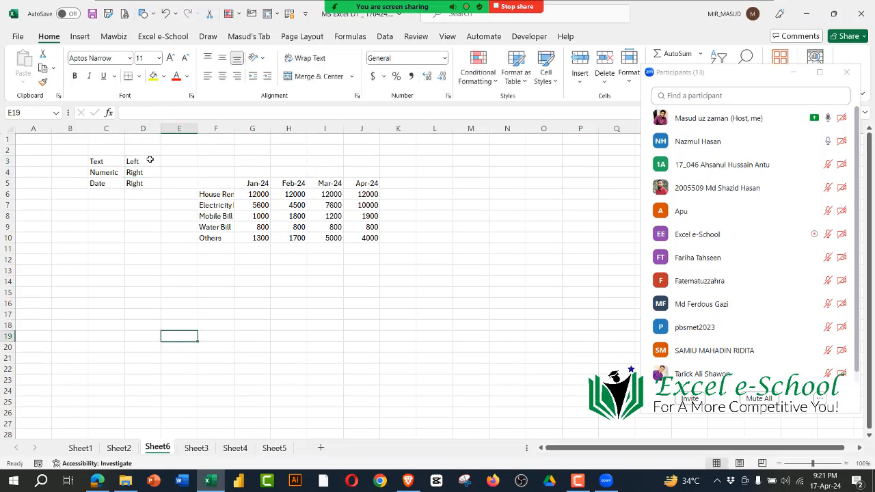
Step: Review the alignment notes in column D against the labels, dates and amounts of the expense table in F5:J10
{"action": "left_click_drag", "start_coordinate": [149, 161], "coordinate": [145, 216]}
{"action": "left_click", "coordinate": [295, 282]}
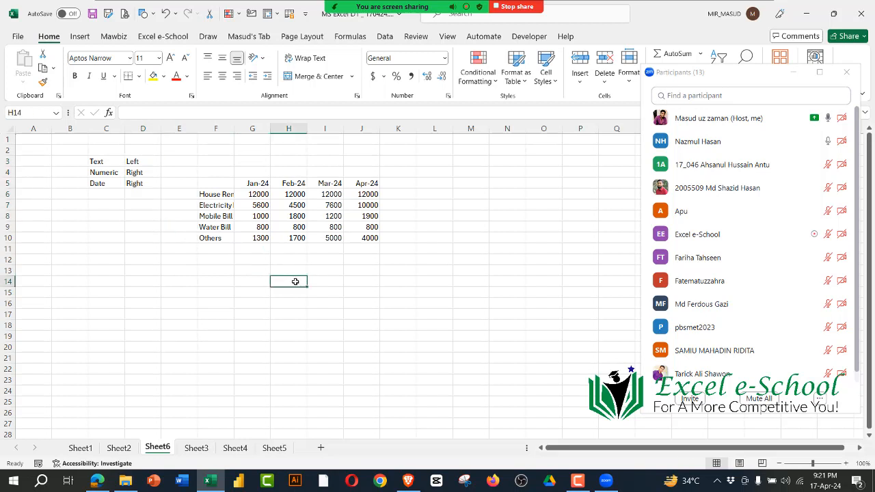
{"action": "left_click_drag", "start_coordinate": [332, 196], "coordinate": [369, 228]}
{"action": "left_click", "coordinate": [401, 290]}
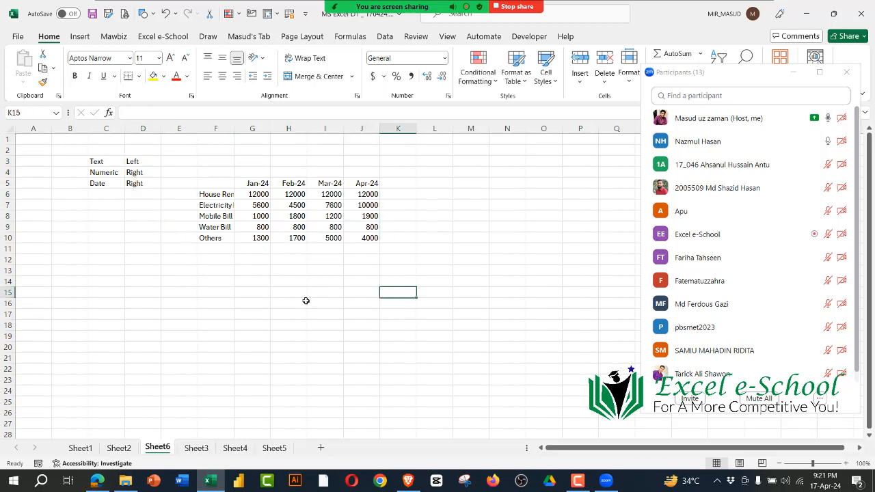
{"action": "left_click_drag", "start_coordinate": [216, 189], "coordinate": [257, 205]}
{"action": "left_click_drag", "start_coordinate": [334, 233], "coordinate": [369, 239]}
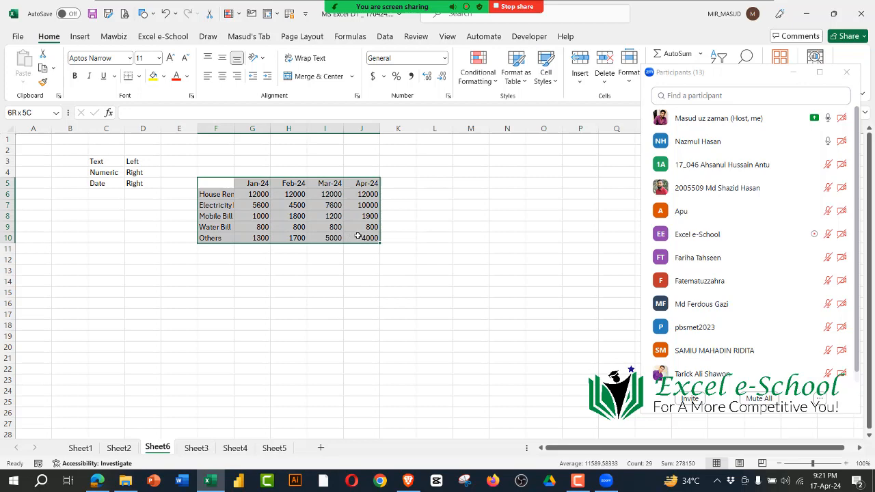
{"action": "left_click", "coordinate": [367, 301]}
{"action": "left_click", "coordinate": [354, 325]}
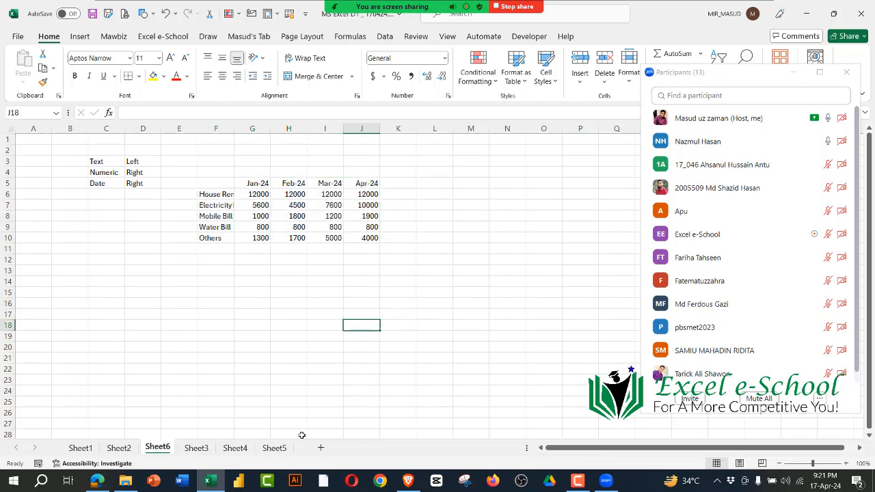
Step: Switch to the syllabus PDF in Edge, go through the first Section E102 topics up to cell references, and return to Excel
{"action": "left_click", "coordinate": [99, 481]}
{"action": "left_click", "coordinate": [150, 444]}
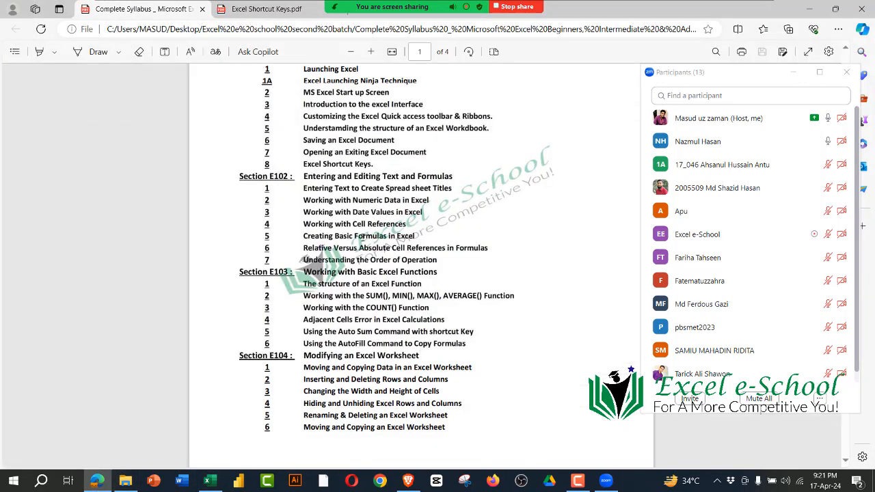
{"action": "scroll", "coordinate": [363, 240], "scroll_direction": "up", "scroll_amount": 3}
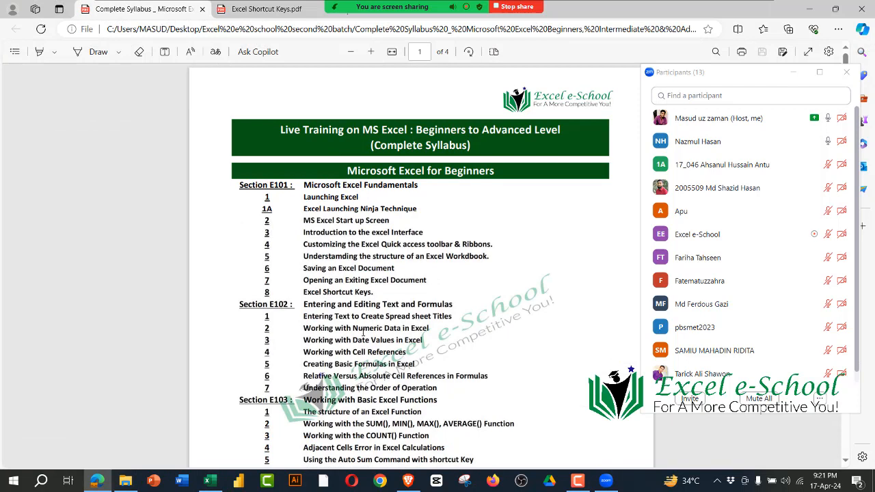
{"action": "left_click_drag", "start_coordinate": [424, 319], "coordinate": [453, 318]}
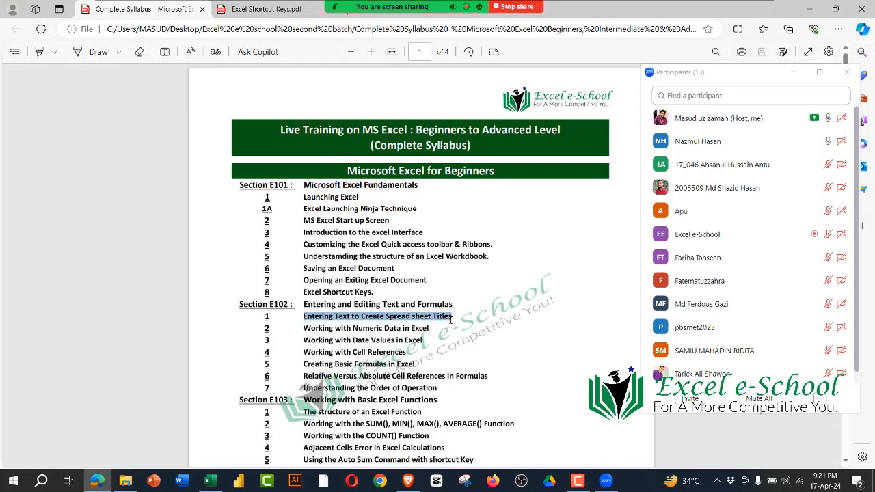
{"action": "left_click", "coordinate": [374, 328]}
{"action": "left_click_drag", "start_coordinate": [316, 328], "coordinate": [431, 340]}
{"action": "left_click_drag", "start_coordinate": [304, 352], "coordinate": [409, 355]}
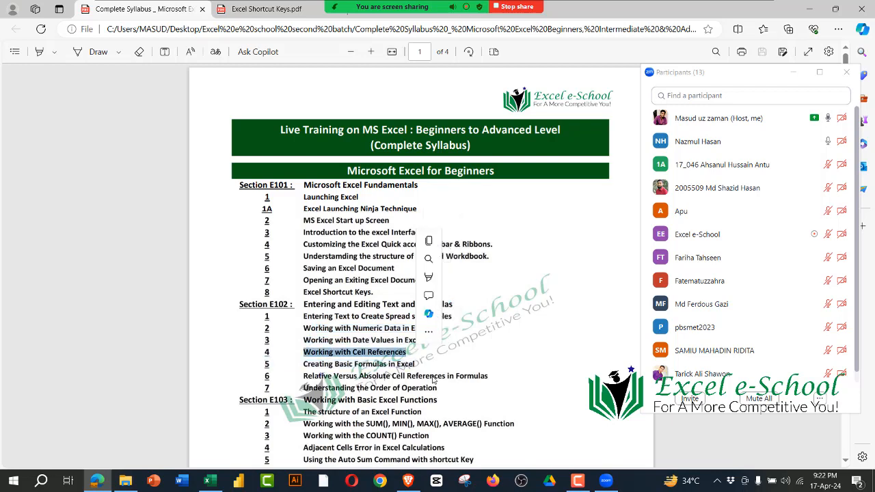
{"action": "left_click", "coordinate": [417, 364]}
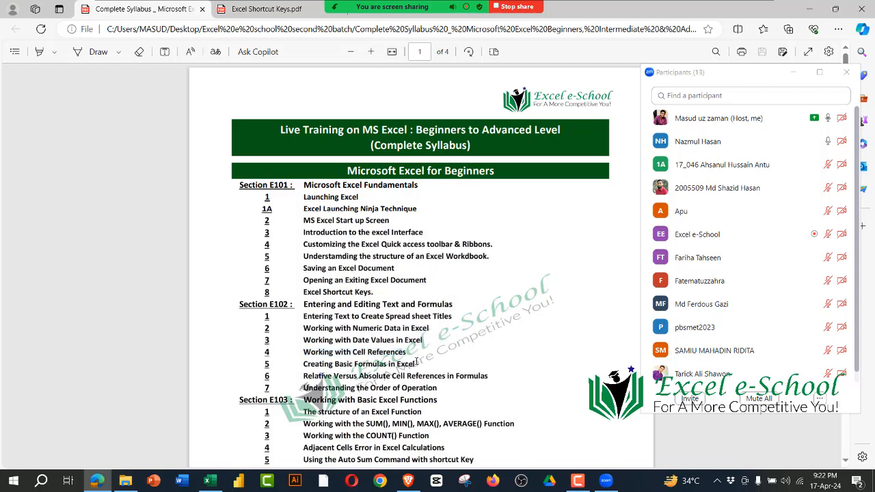
{"action": "left_click", "coordinate": [809, 8]}
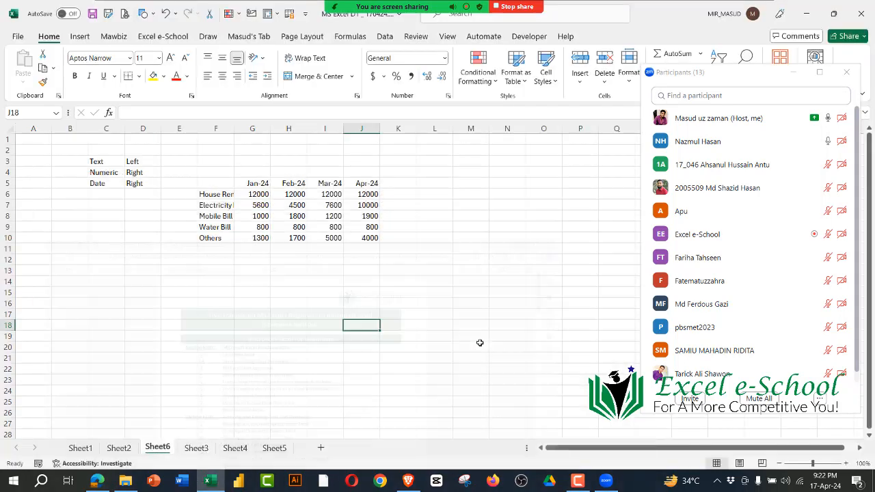
{"action": "left_click", "coordinate": [431, 317]}
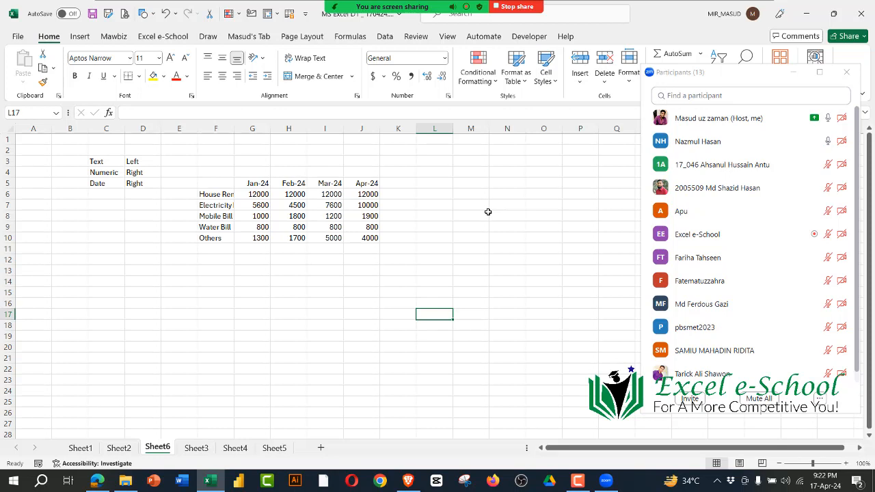
{"action": "mouse_move", "coordinate": [486, 4]}
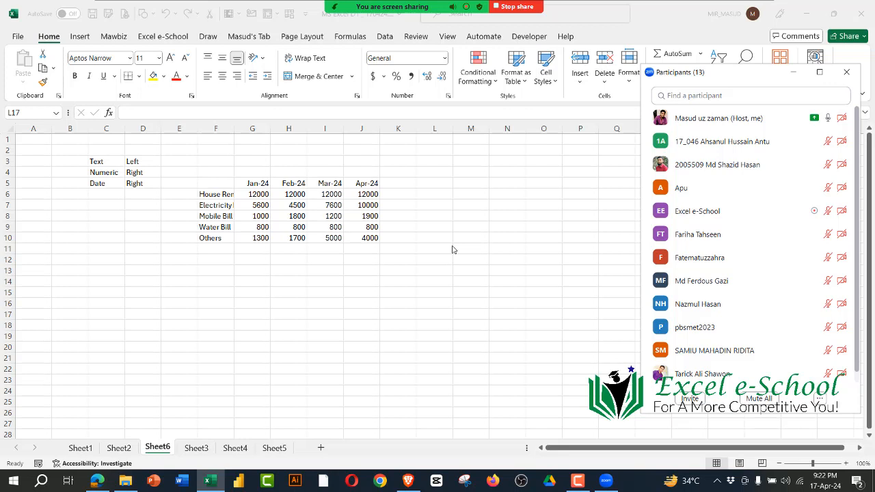
{"action": "left_click", "coordinate": [432, 270]}
{"action": "left_click", "coordinate": [327, 270]}
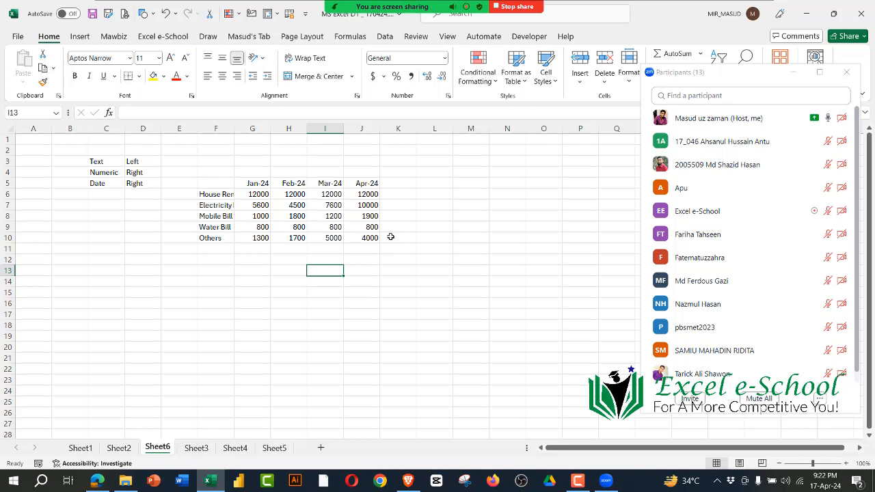
Step: Enter the heading "Cell Reference" in cell M1
{"action": "left_click", "coordinate": [476, 142]}
{"action": "type", "text": "Cel"}
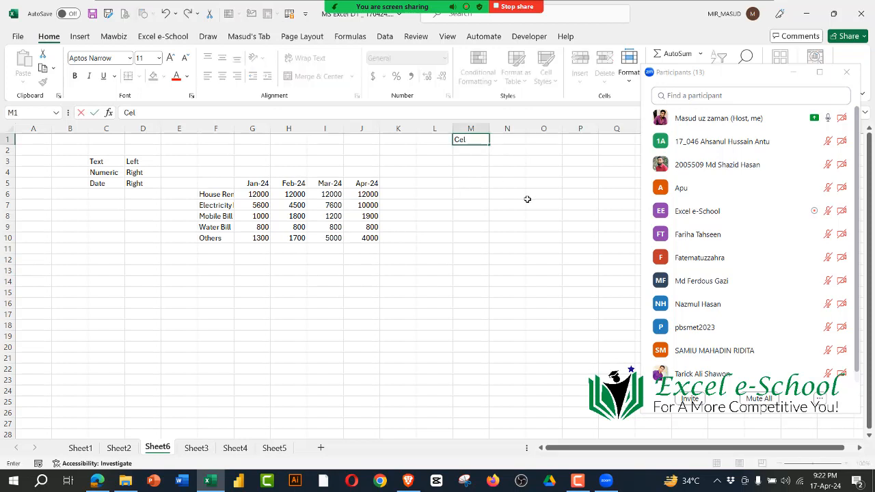
{"action": "type", "text": "l Reference"}
{"action": "key", "text": "Return"}
{"action": "key", "text": "Down"}
{"action": "key", "text": "Down"}
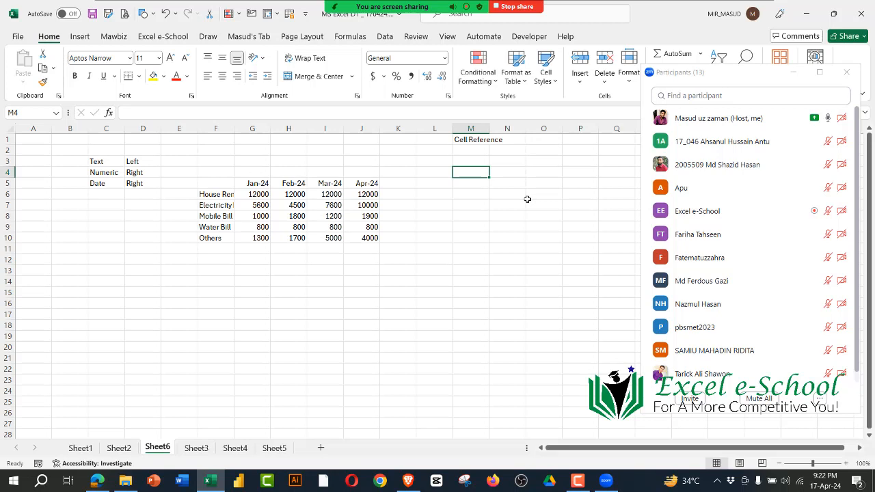
Step: Enter the label "Cell Values" in M4 below the Cell Reference heading
{"action": "type", "text": "Cell"}
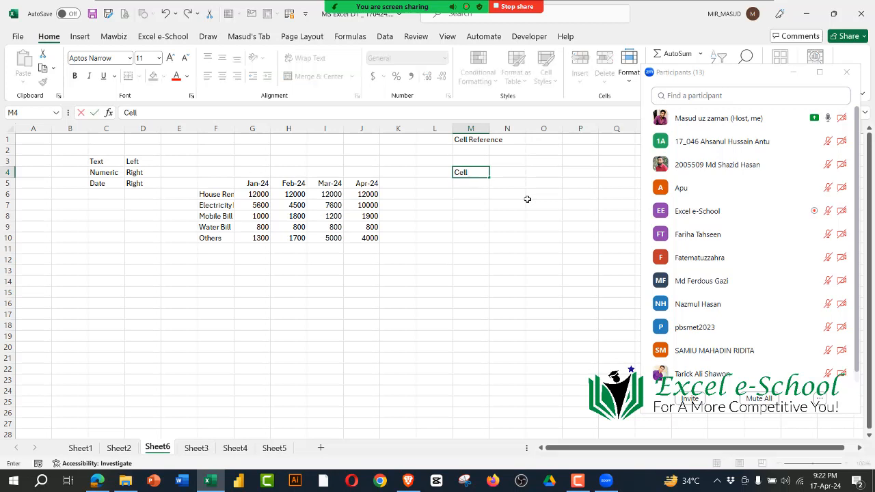
{"action": "type", "text": " Values"}
{"action": "key", "text": "Return"}
{"action": "left_click", "coordinate": [512, 229]}
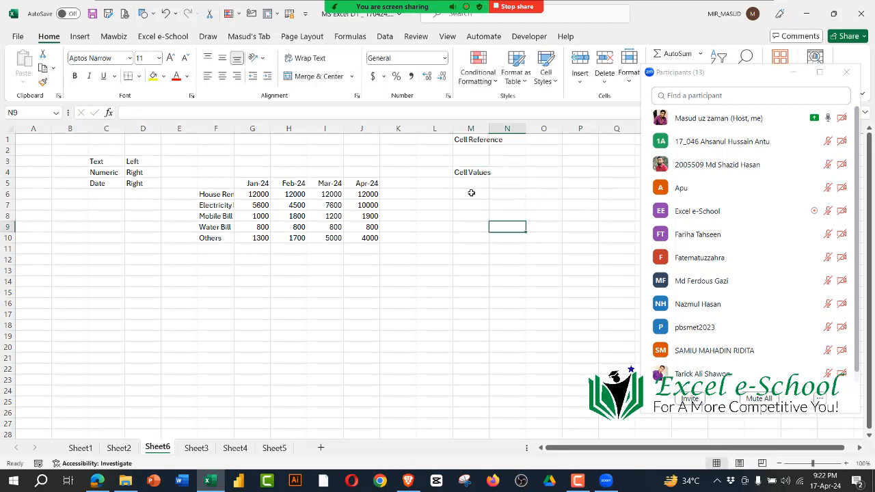
Step: Select scattered empty cells around the sheet one by one and examine the reference of each cell
{"action": "left_click", "coordinate": [471, 193]}
{"action": "left_click", "coordinate": [469, 259]}
{"action": "left_click", "coordinate": [467, 216]}
{"action": "left_click", "coordinate": [467, 304]}
{"action": "left_click", "coordinate": [399, 325]}
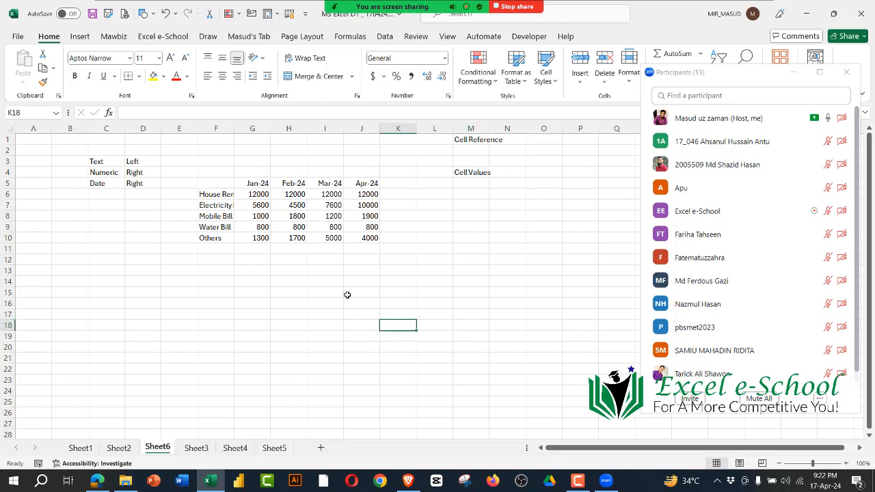
{"action": "left_click", "coordinate": [349, 294]}
{"action": "left_click", "coordinate": [325, 336]}
{"action": "left_click", "coordinate": [210, 327]}
{"action": "left_click", "coordinate": [108, 249]}
{"action": "left_click", "coordinate": [176, 379]}
{"action": "left_click", "coordinate": [325, 347]}
{"action": "left_click", "coordinate": [467, 262]}
{"action": "left_click", "coordinate": [580, 380]}
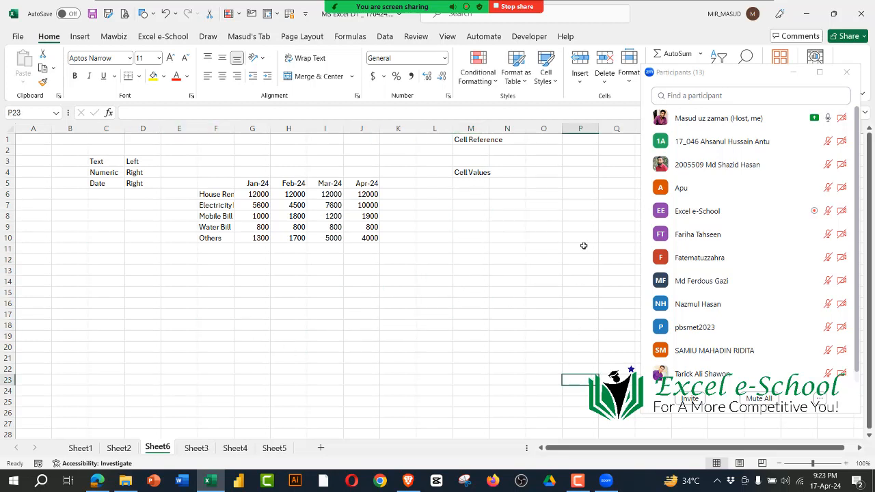
{"action": "left_click", "coordinate": [582, 239]}
{"action": "left_click", "coordinate": [499, 329]}
{"action": "left_click", "coordinate": [471, 269]}
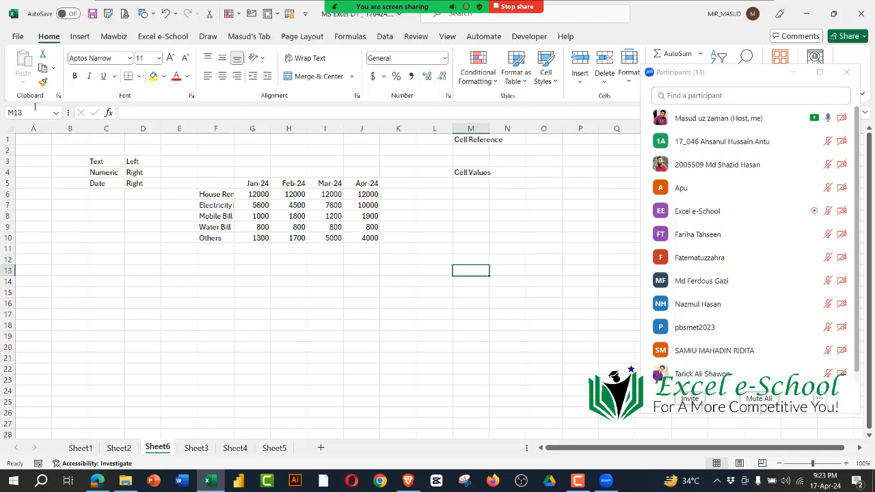
Step: Select various empty and filled cells in and around the expense table, plus column K, and examine their references
{"action": "left_click", "coordinate": [479, 337]}
{"action": "left_click", "coordinate": [471, 238]}
{"action": "left_click", "coordinate": [486, 282]}
{"action": "left_click", "coordinate": [494, 229]}
{"action": "left_click", "coordinate": [487, 239]}
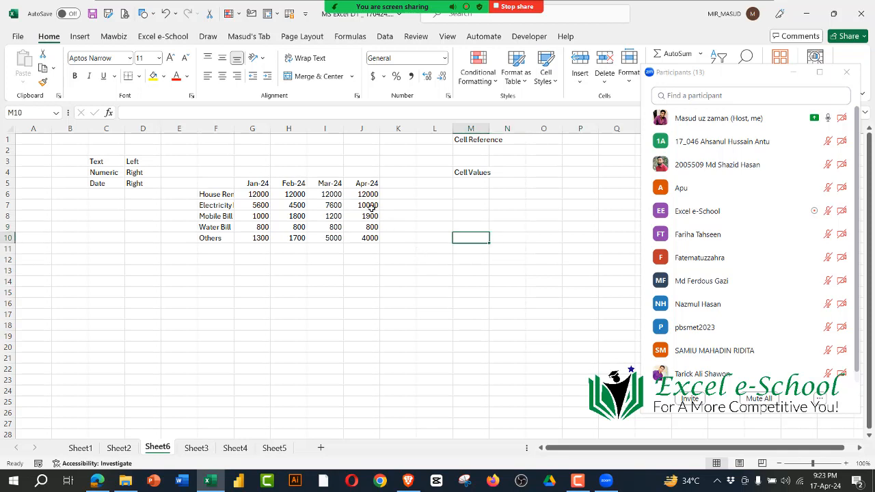
{"action": "left_click", "coordinate": [370, 205]}
{"action": "left_click", "coordinate": [422, 313]}
{"action": "left_click", "coordinate": [321, 291]}
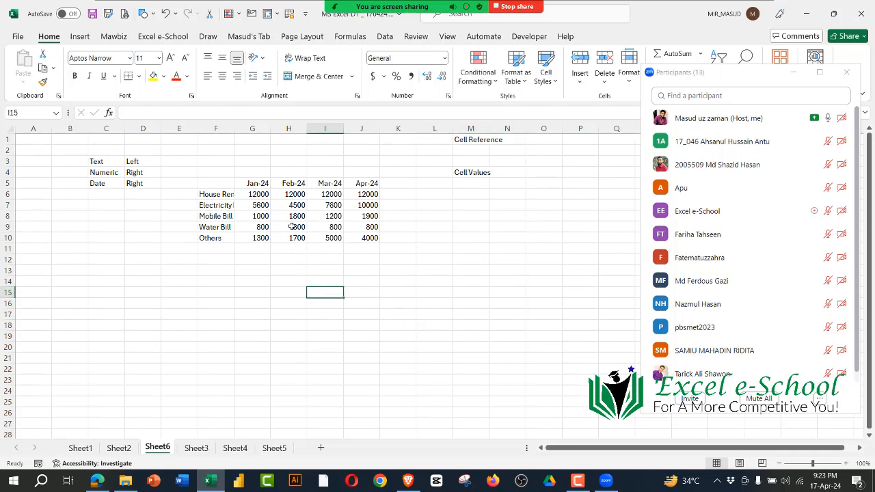
{"action": "left_click", "coordinate": [325, 205]}
{"action": "left_click", "coordinate": [361, 238]}
{"action": "left_click", "coordinate": [398, 216]}
{"action": "left_click", "coordinate": [404, 128]}
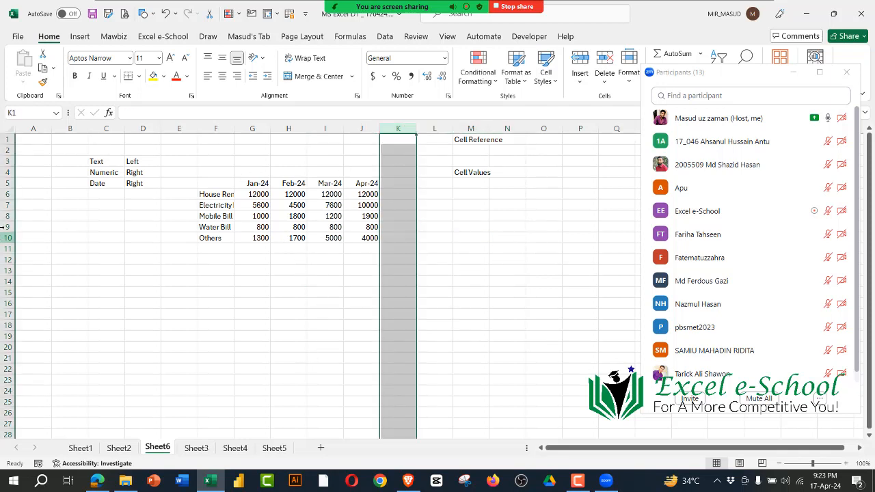
{"action": "left_click", "coordinate": [549, 356]}
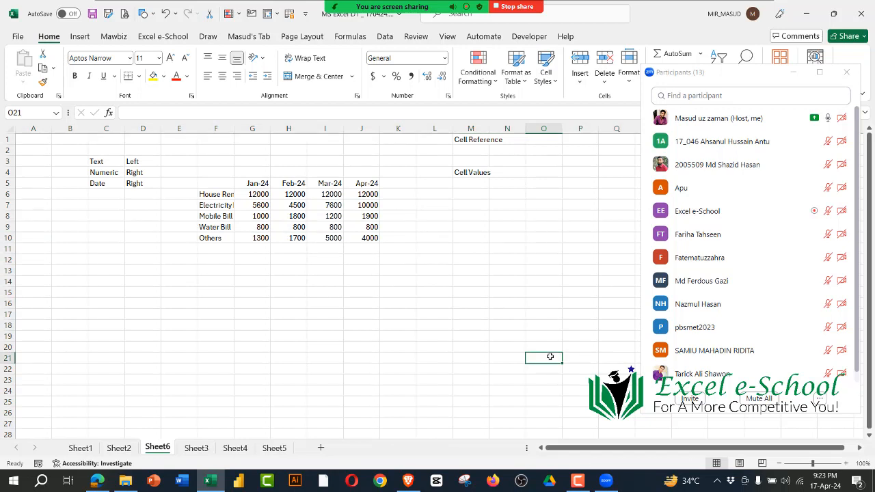
{"action": "left_click", "coordinate": [473, 318]}
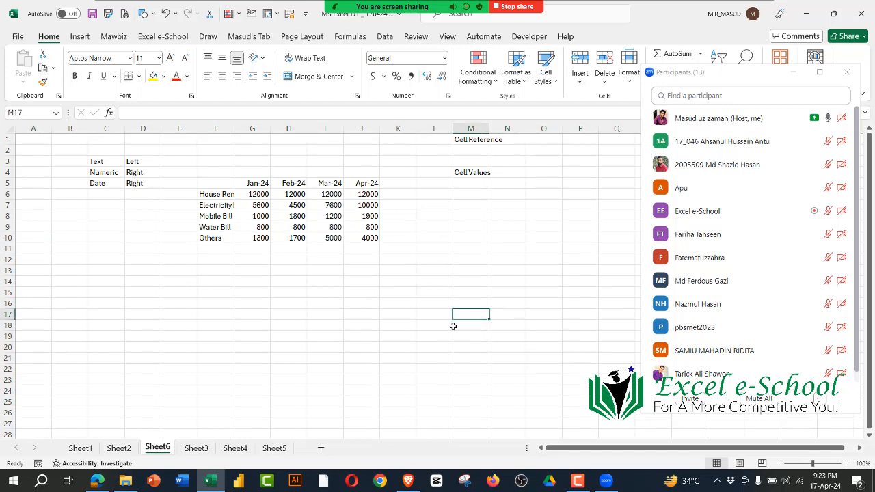
Step: Examine how the reference of the March electricity amount in I7 derives from column I and row 7
{"action": "left_click", "coordinate": [331, 205]}
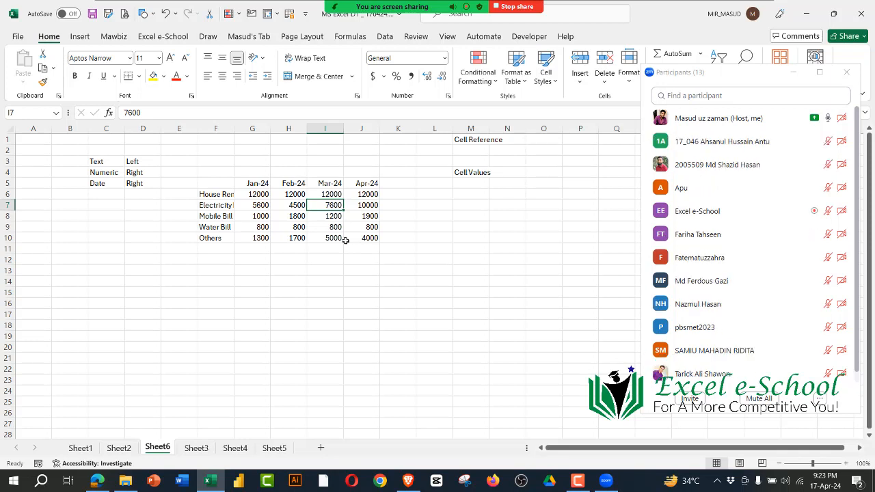
{"action": "left_click", "coordinate": [396, 292]}
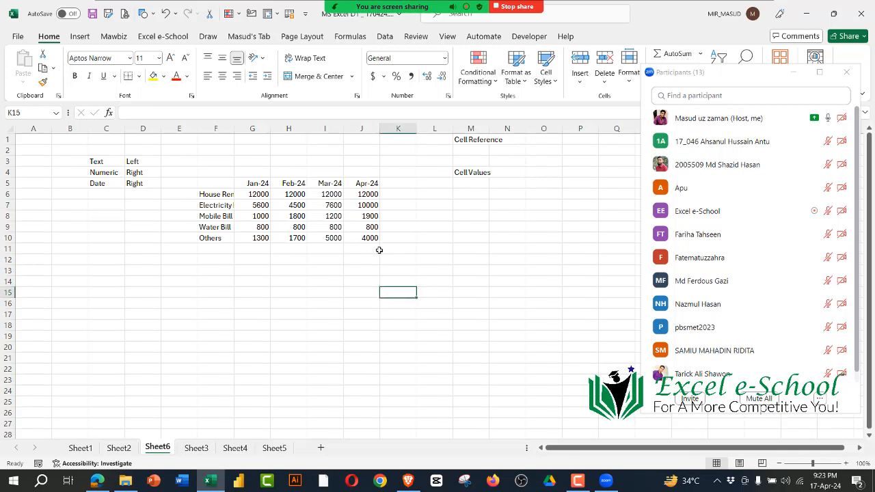
{"action": "left_click", "coordinate": [327, 130]}
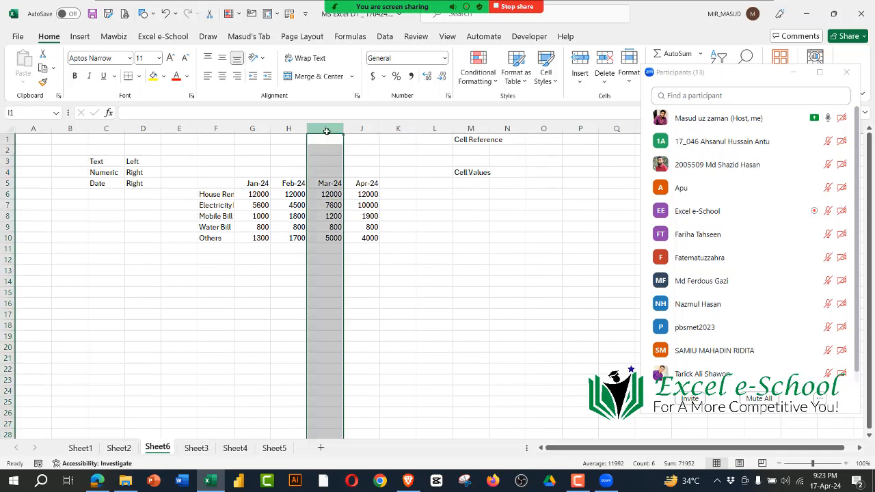
{"action": "left_click", "coordinate": [7, 210]}
{"action": "left_click", "coordinate": [332, 205]}
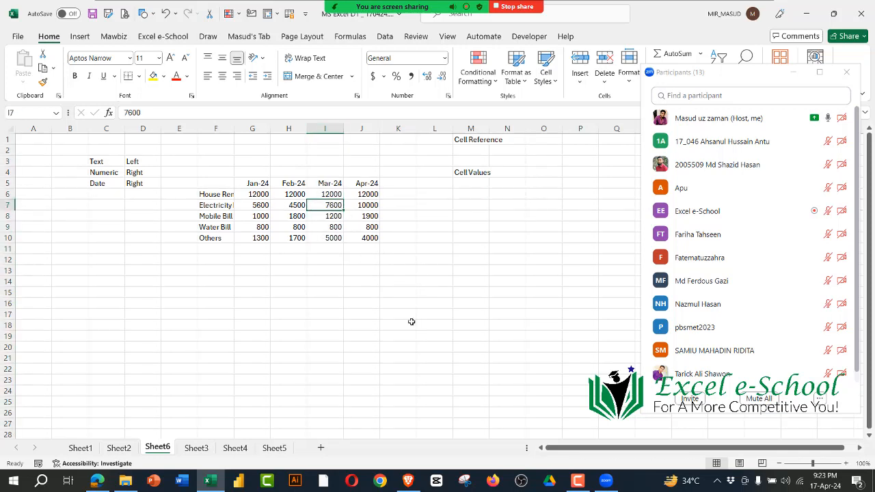
{"action": "left_click", "coordinate": [437, 311]}
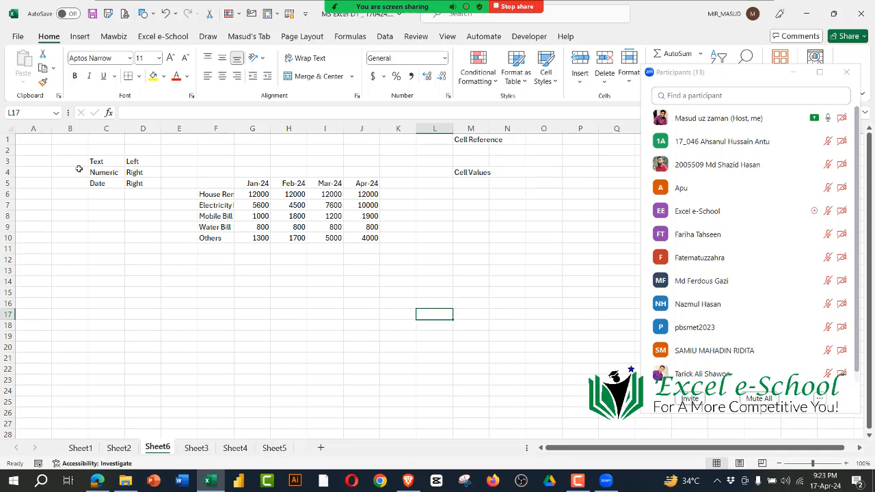
Step: Highlight column J and row 5, and examine the reference of the Apr-24 heading cell J5 where they cross
{"action": "left_click", "coordinate": [533, 150]}
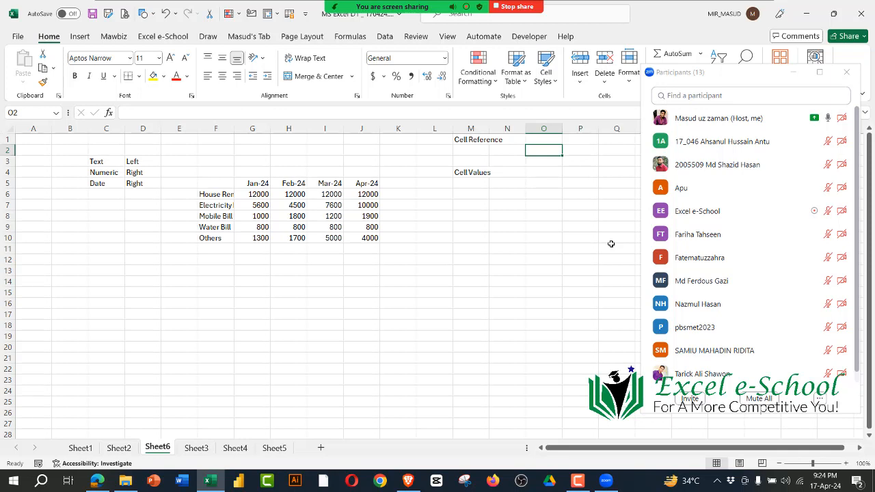
{"action": "left_click", "coordinate": [360, 129]}
{"action": "left_click", "coordinate": [5, 184]}
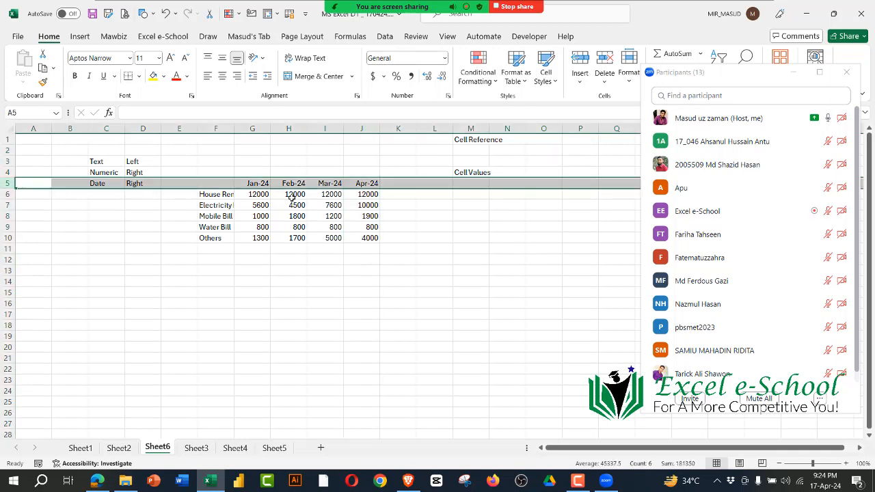
{"action": "left_click", "coordinate": [351, 183]}
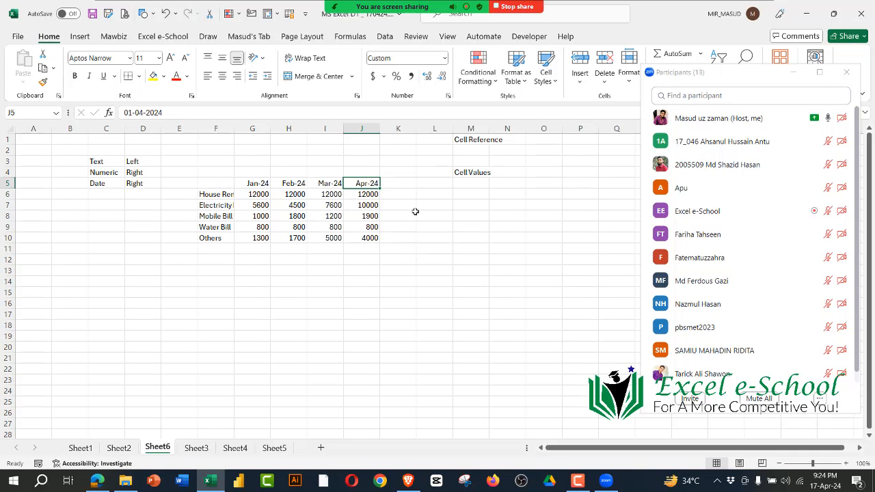
Step: Select the expense labels F6:F10, the month headings G5:J5 and the amounts G6:J10 in turn to examine the table's cell values
{"action": "left_click_drag", "start_coordinate": [221, 196], "coordinate": [219, 240]}
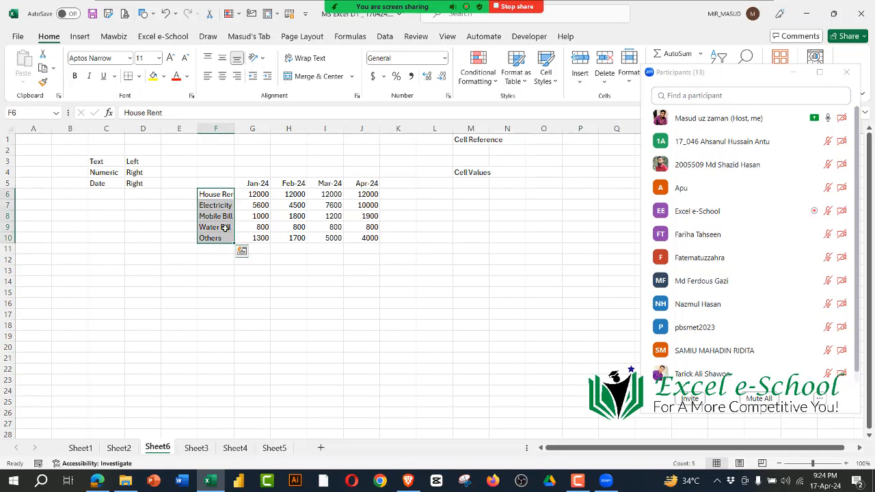
{"action": "left_click_drag", "start_coordinate": [244, 189], "coordinate": [373, 184]}
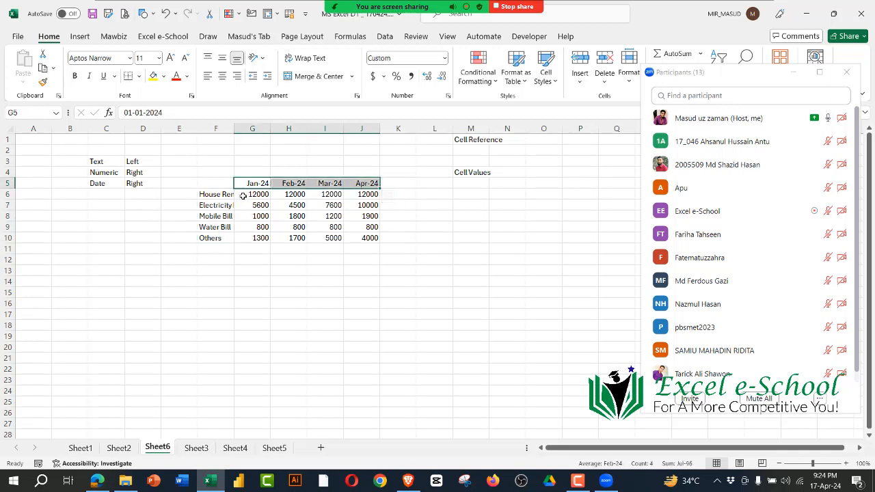
{"action": "left_click_drag", "start_coordinate": [253, 194], "coordinate": [365, 238]}
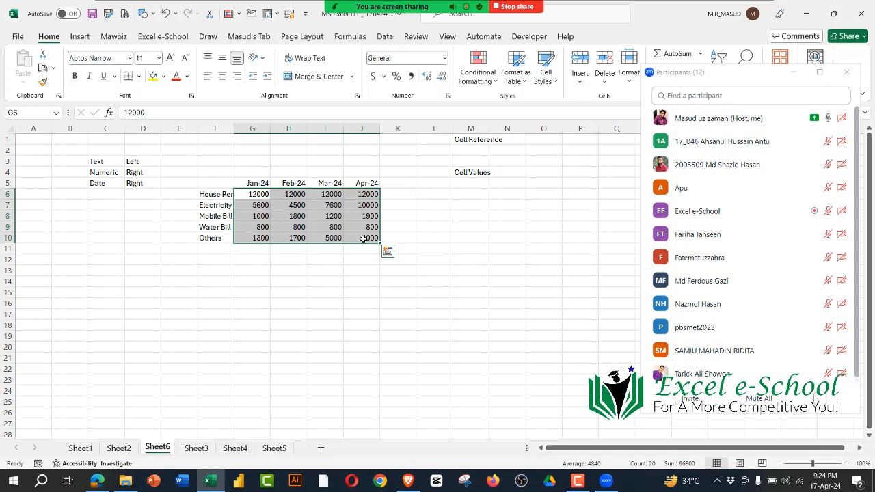
{"action": "left_click", "coordinate": [478, 150]}
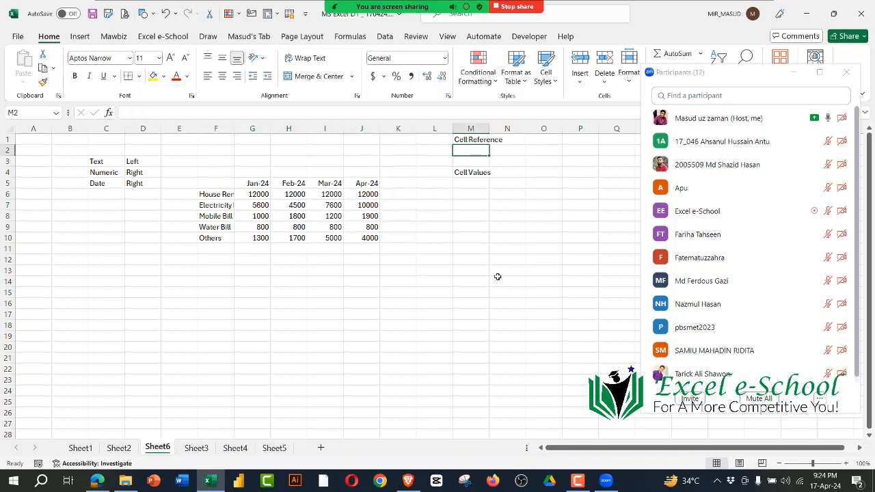
{"action": "left_click", "coordinate": [498, 276]}
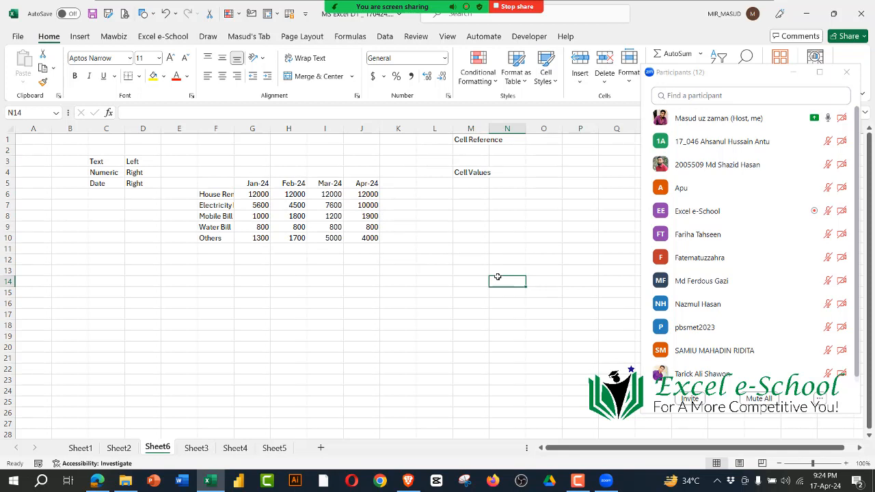
Step: Trace the references of cells B3, F7 and J10 from their column letters and row numbers
{"action": "left_click", "coordinate": [71, 129]}
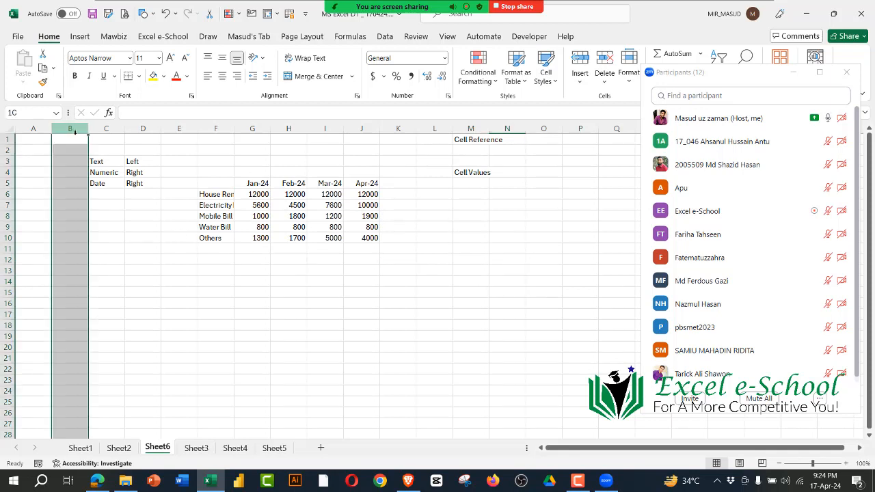
{"action": "left_click", "coordinate": [9, 161]}
{"action": "left_click", "coordinate": [69, 163]}
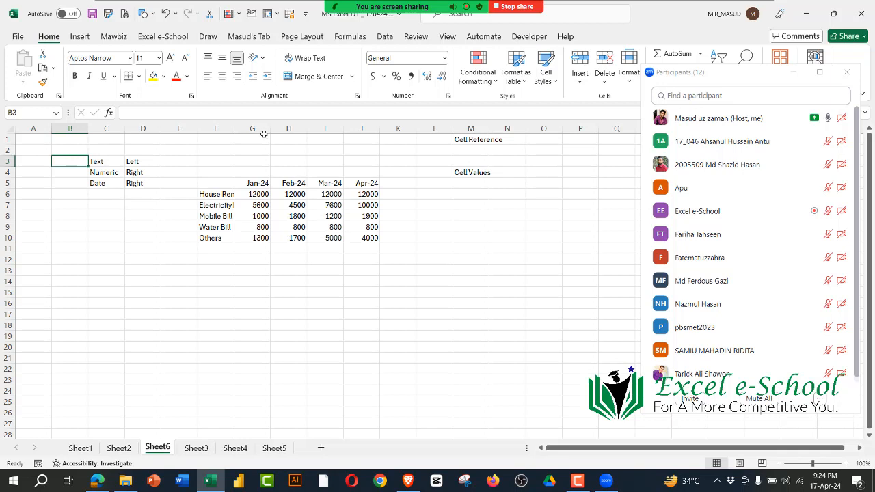
{"action": "left_click", "coordinate": [216, 129]}
{"action": "left_click", "coordinate": [8, 205]}
{"action": "left_click", "coordinate": [207, 205]}
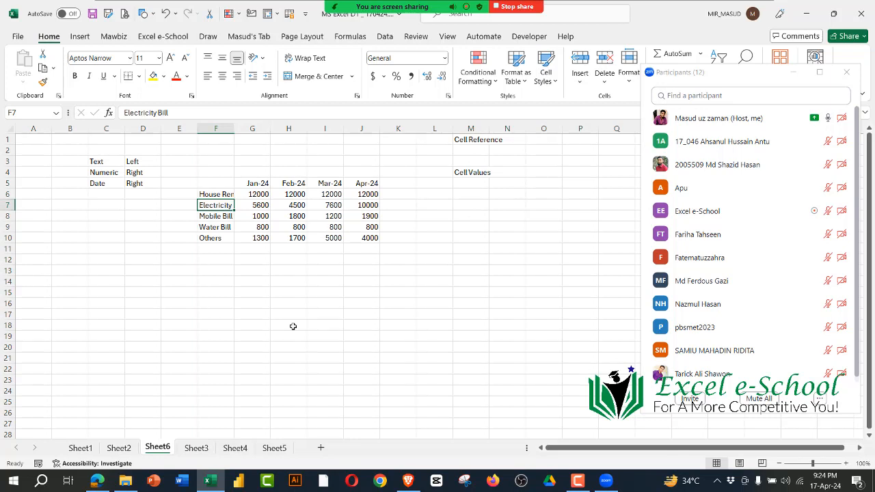
{"action": "left_click", "coordinate": [361, 130]}
{"action": "left_click", "coordinate": [362, 236]}
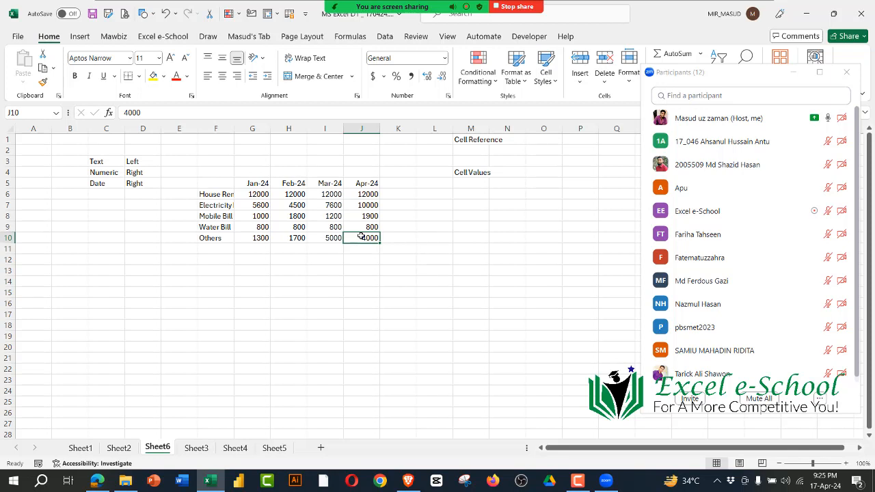
Step: Examine the value in the Mar-24 heading cell, the empty cells below the table, and the expense amounts in G6:J10
{"action": "left_click", "coordinate": [331, 183]}
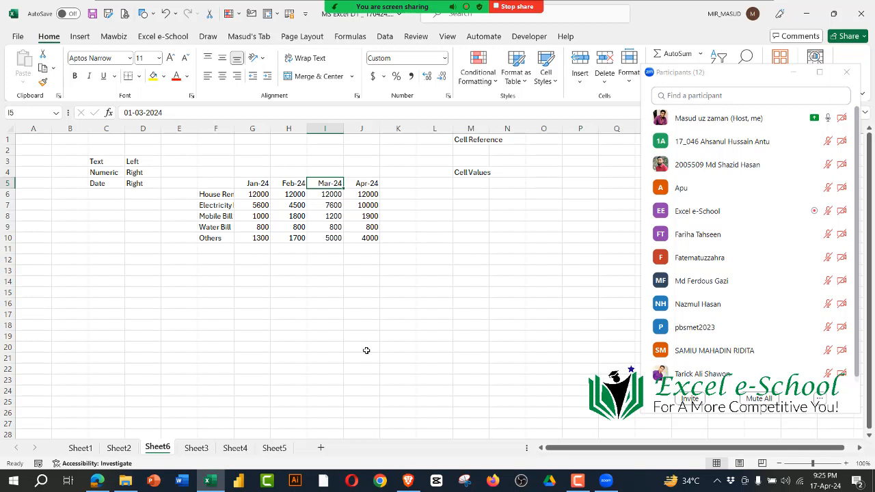
{"action": "left_click", "coordinate": [367, 350]}
{"action": "left_click", "coordinate": [234, 252]}
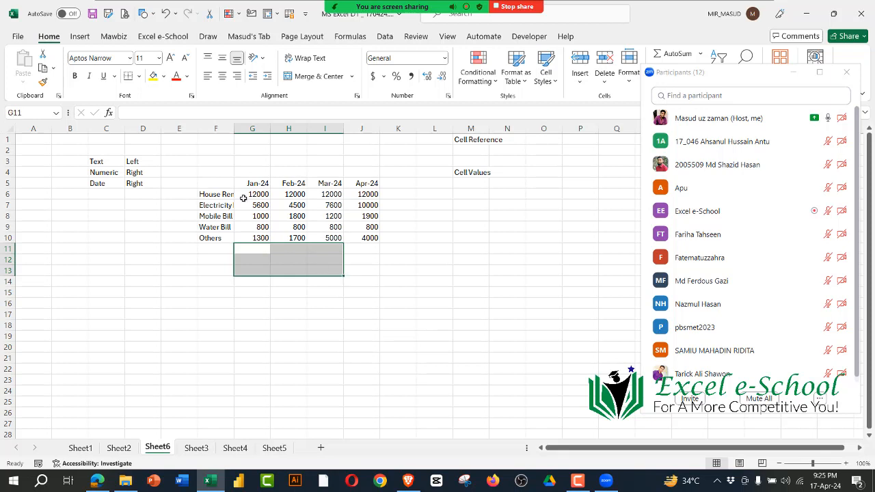
{"action": "left_click_drag", "start_coordinate": [252, 195], "coordinate": [373, 238]}
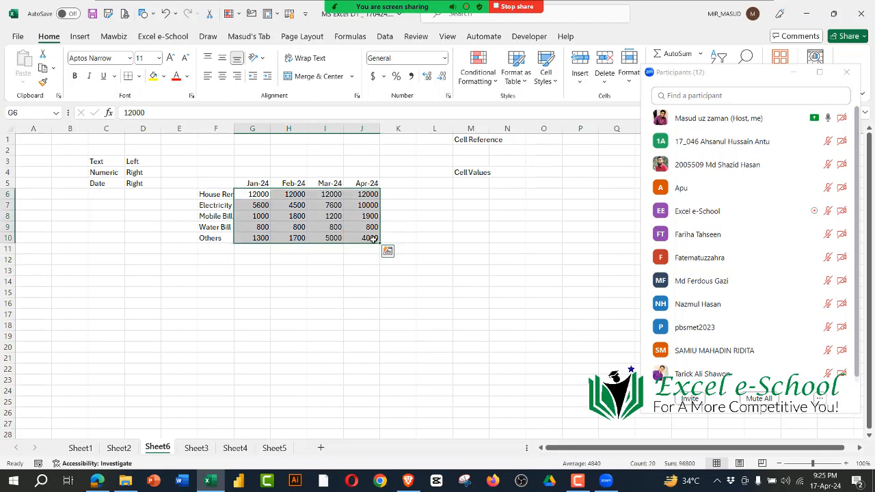
{"action": "left_click", "coordinate": [438, 262]}
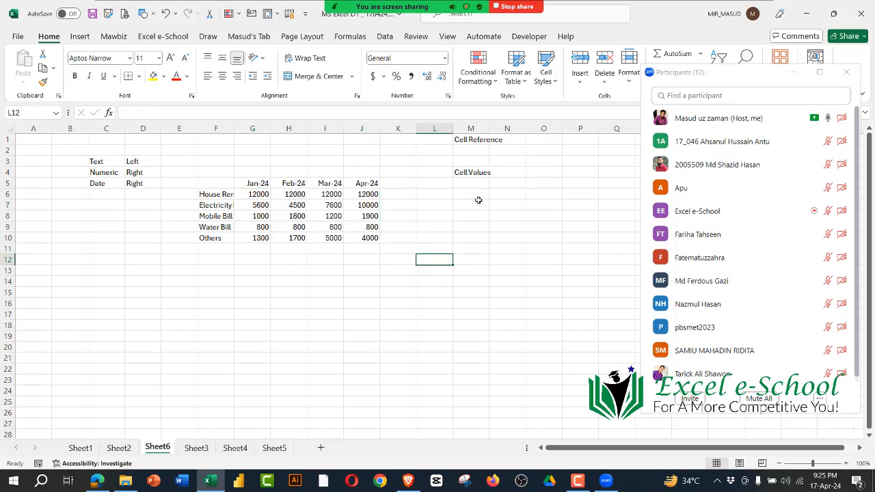
Step: Compare the Cell Reference and Cell Values labels in M1:M4 with the empty range G12:J20 below the expense table
{"action": "left_click_drag", "start_coordinate": [473, 144], "coordinate": [474, 176]}
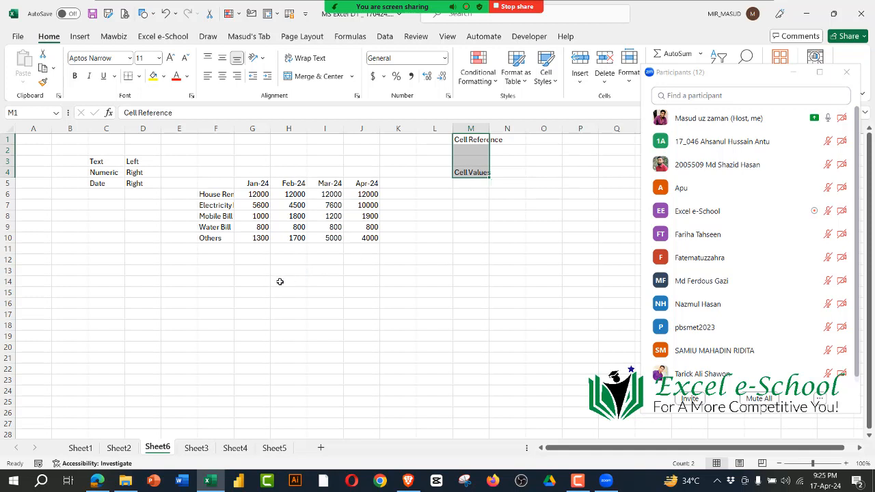
{"action": "left_click_drag", "start_coordinate": [254, 262], "coordinate": [378, 349]}
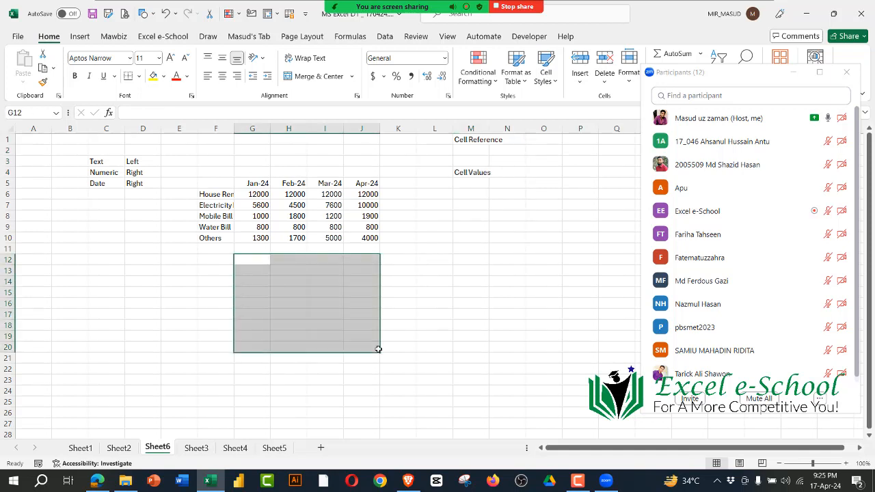
{"action": "left_click_drag", "start_coordinate": [472, 143], "coordinate": [474, 177]}
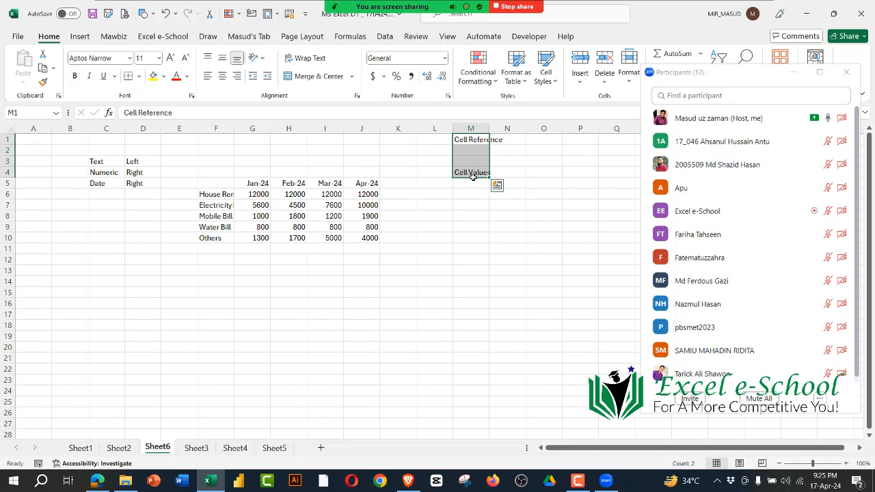
Step: Change the March electricity bill in I7 to 7800 and reselect the cell
{"action": "left_click", "coordinate": [329, 206]}
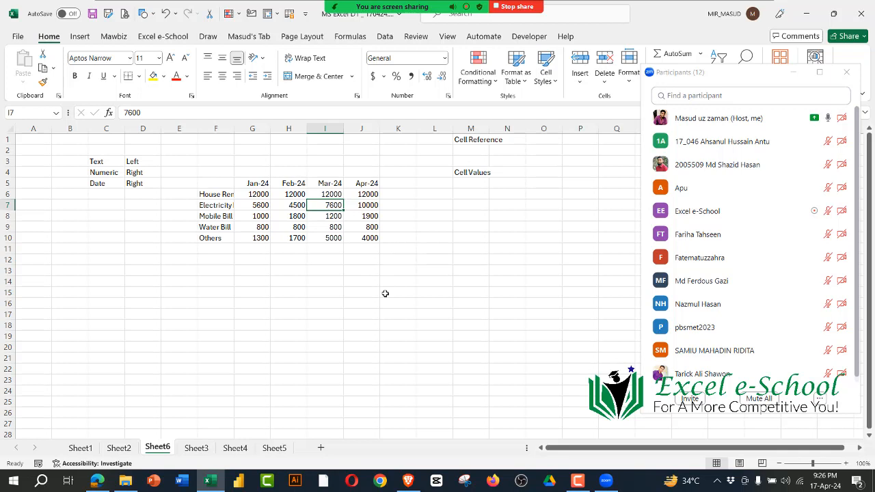
{"action": "type", "text": "7800"}
{"action": "key", "text": "Return"}
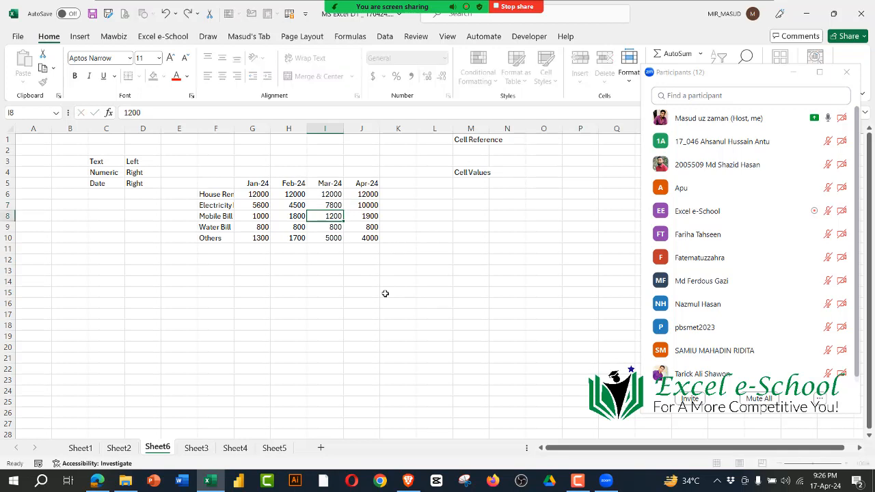
{"action": "left_click", "coordinate": [326, 206]}
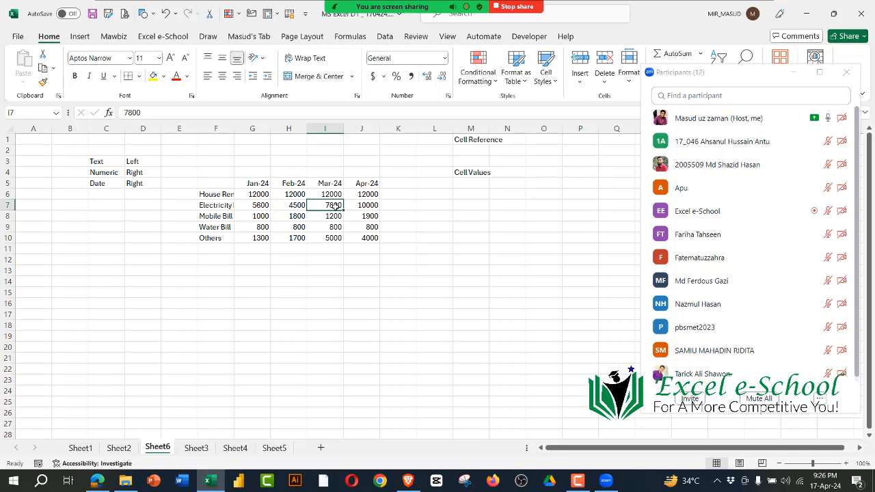
Step: Select the January expense amounts in G6:G10 for review, and go to the empty cell G12 below them
{"action": "left_click_drag", "start_coordinate": [259, 195], "coordinate": [255, 243]}
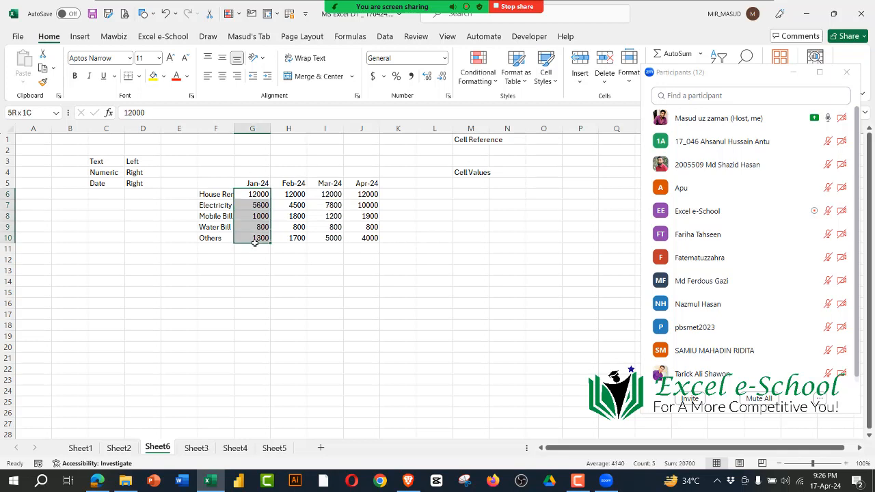
{"action": "left_click", "coordinate": [377, 370]}
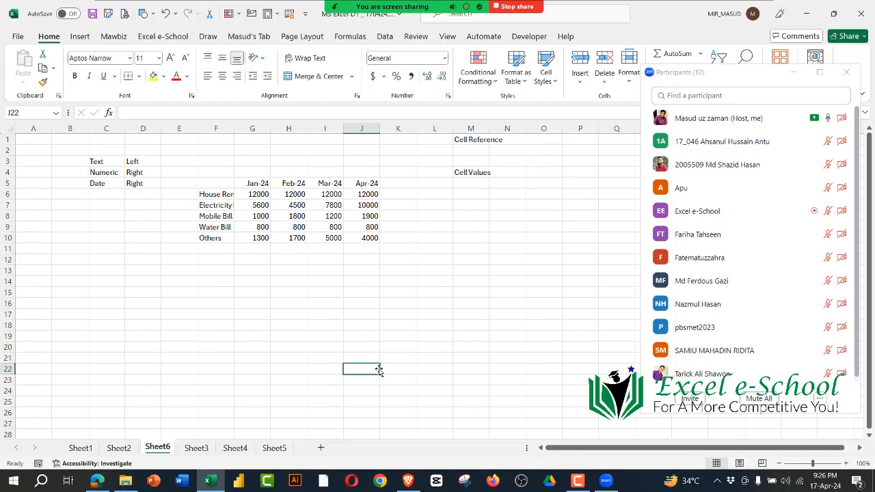
{"action": "left_click_drag", "start_coordinate": [267, 195], "coordinate": [256, 239]}
{"action": "left_click", "coordinate": [345, 292]}
{"action": "left_click", "coordinate": [253, 262]}
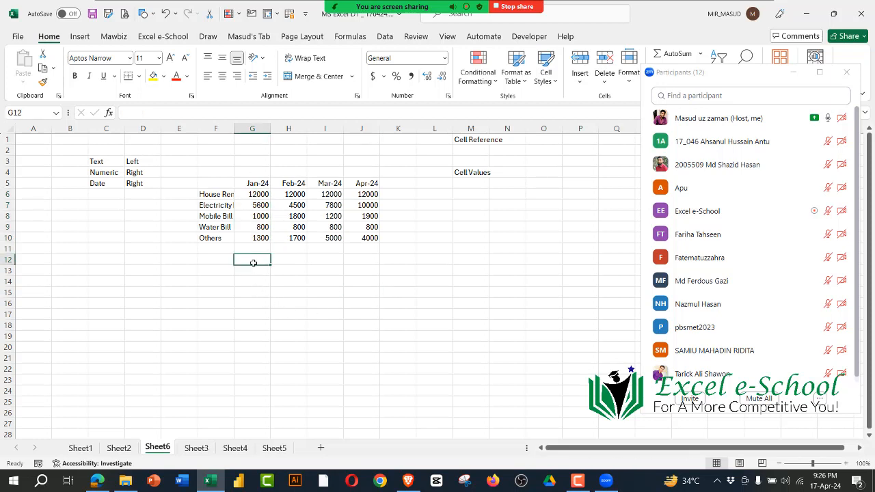
Step: Change the January electricity bill in G7 to 5000 and the January Others amount in G10 to 1200
{"action": "left_click", "coordinate": [262, 196]}
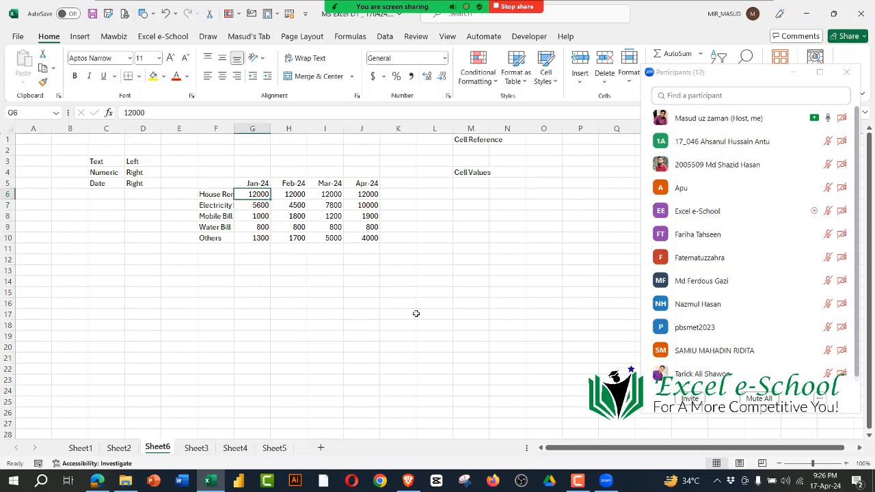
{"action": "left_click", "coordinate": [258, 208]}
{"action": "type", "text": "5000"}
{"action": "key", "text": "Return"}
{"action": "key", "text": "Return"}
{"action": "key", "text": "Return"}
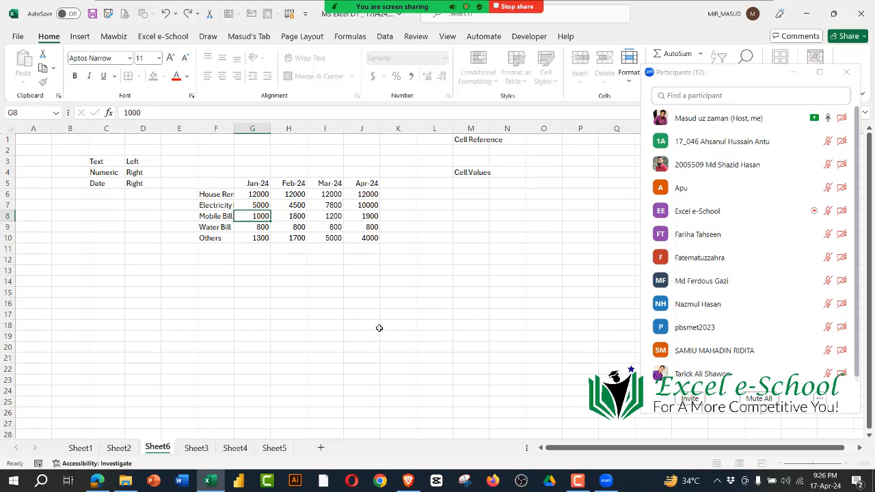
{"action": "type", "text": "1200"}
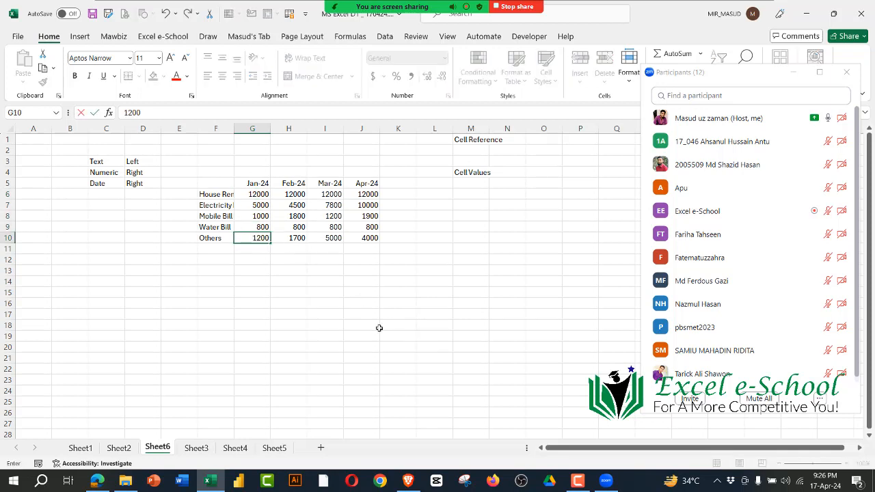
{"action": "key", "text": "Return"}
Step: Review the January expense amounts one by one from G6 down to G10
{"action": "left_click", "coordinate": [258, 195]}
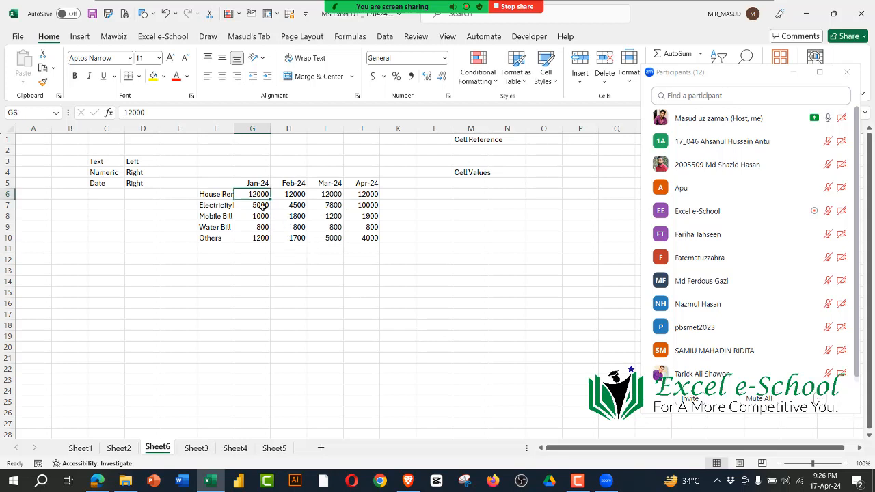
{"action": "left_click", "coordinate": [258, 205]}
{"action": "key", "text": "Return"}
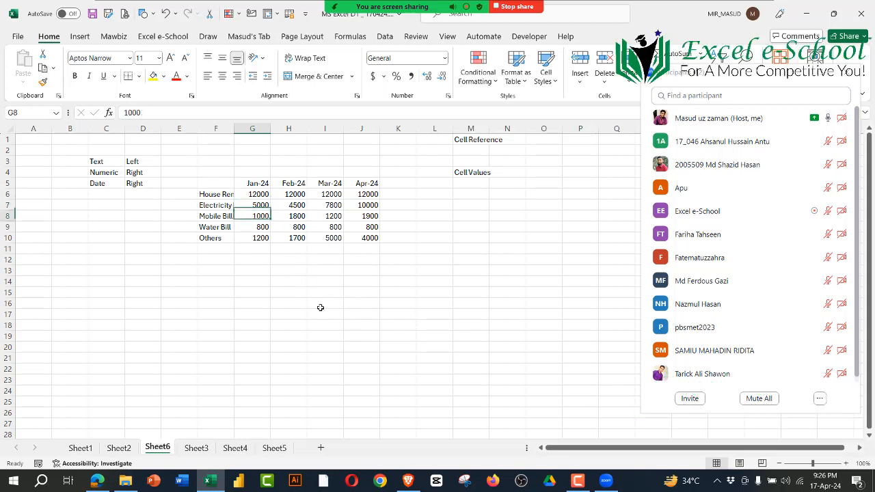
{"action": "key", "text": "Return"}
{"action": "key", "text": "Return"}
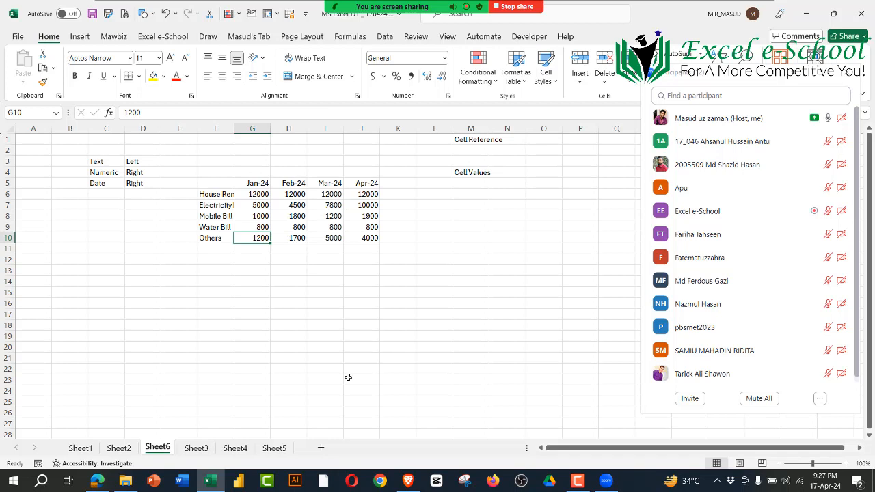
{"action": "left_click", "coordinate": [258, 192]}
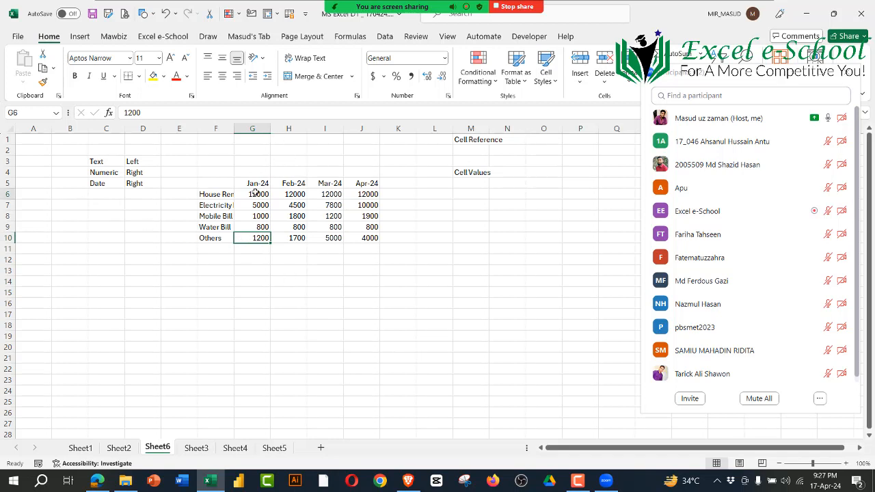
{"action": "key", "text": "Down"}
{"action": "key", "text": "Down"}
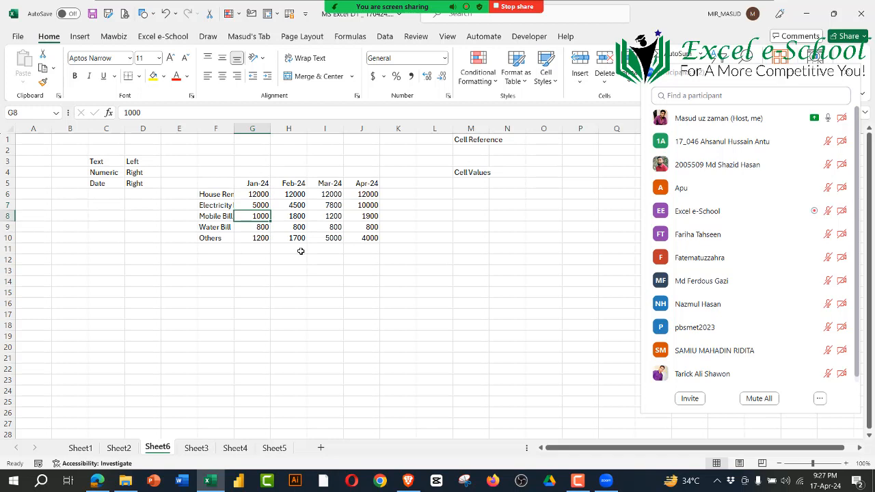
{"action": "key", "text": "Down"}
{"action": "key", "text": "Down"}
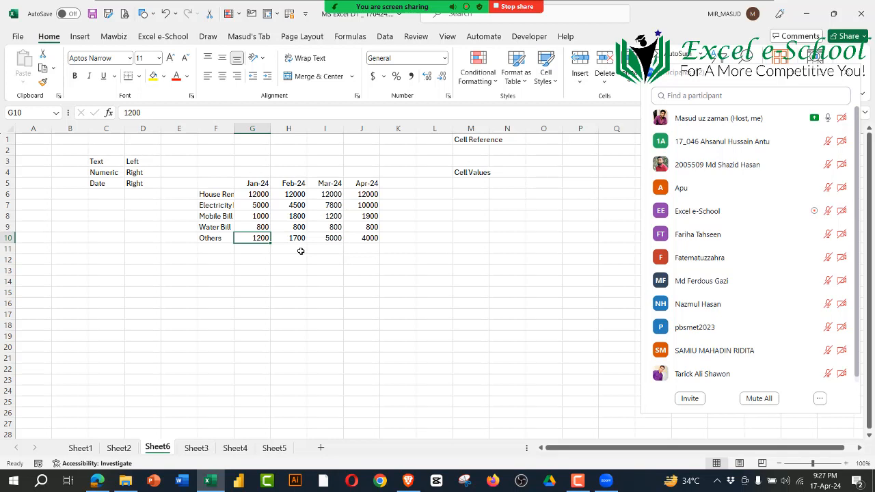
{"action": "left_click", "coordinate": [261, 270]}
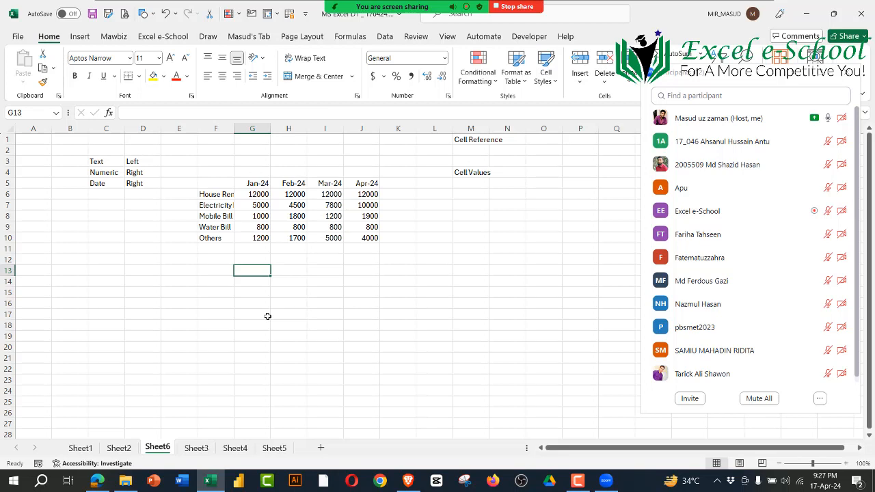
{"action": "type", "text": "="}
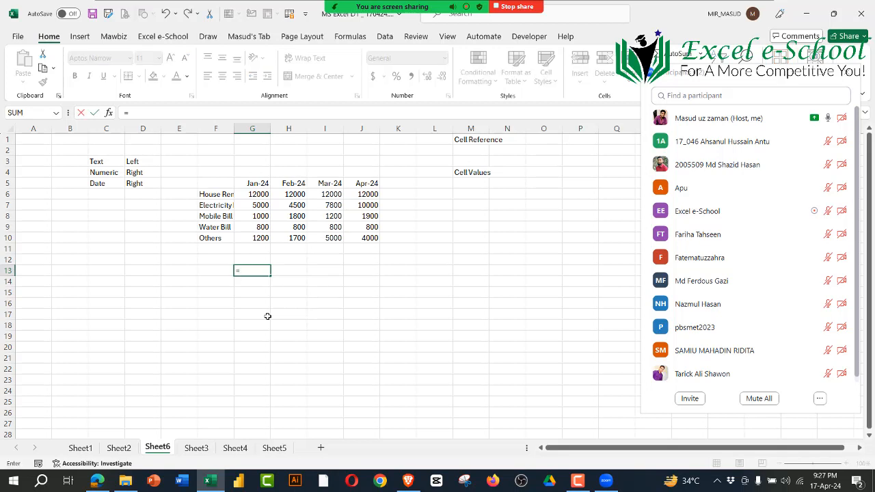
{"action": "key", "text": "Escape"}
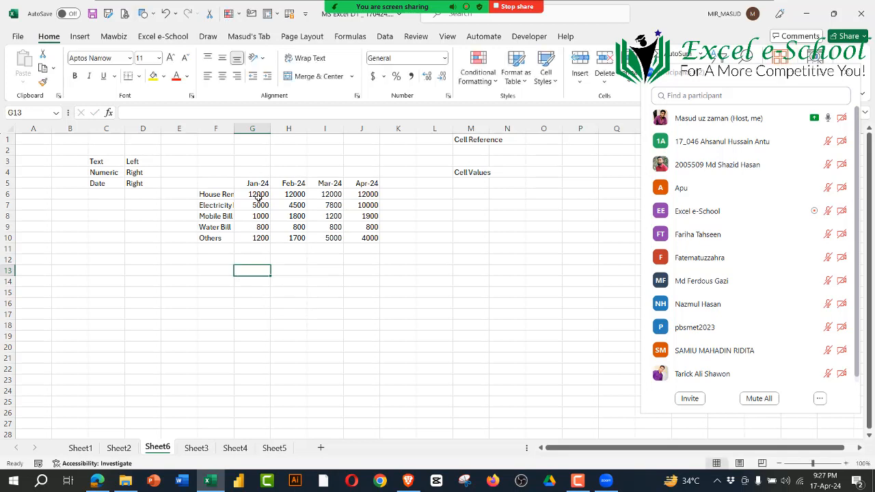
Step: Total the January expenses in G13 from typed values with =12000+5000+1000+800+1200, and reselect the cell to show its formula
{"action": "left_click_drag", "start_coordinate": [260, 197], "coordinate": [259, 230]}
{"action": "left_click", "coordinate": [249, 270]}
{"action": "type", "text": "="}
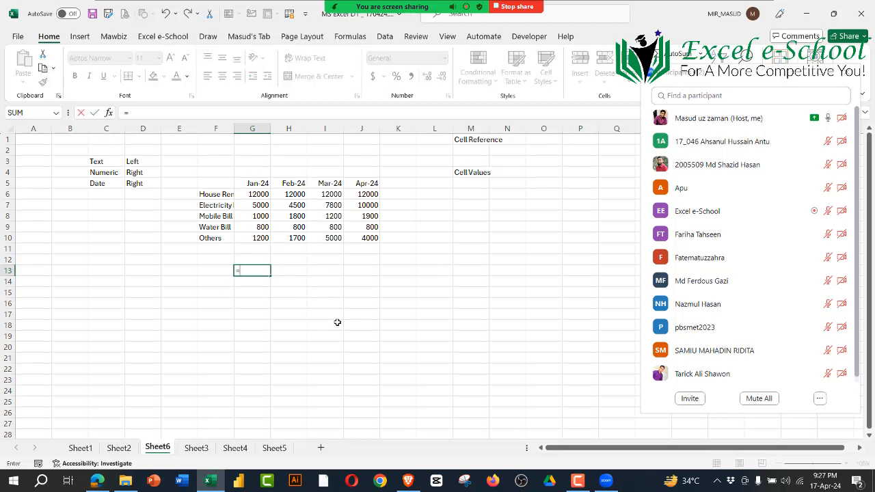
{"action": "type", "text": "12000+5000+"}
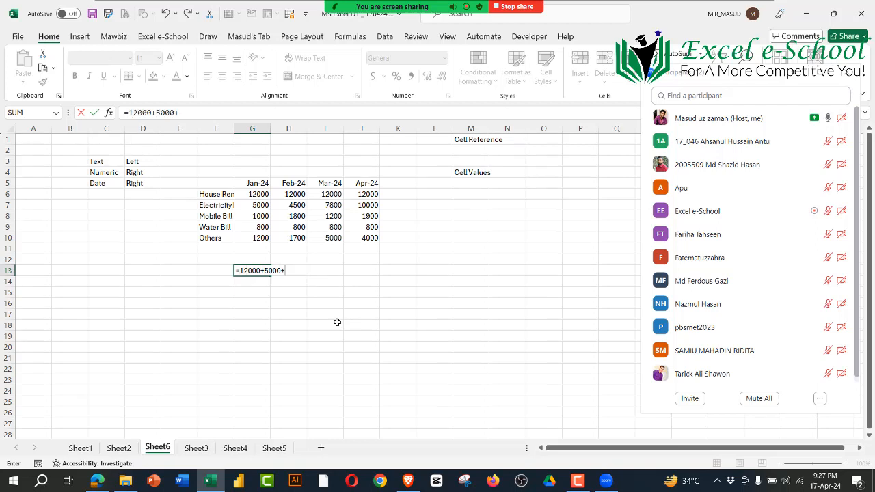
{"action": "type", "text": "1000+800+1200"}
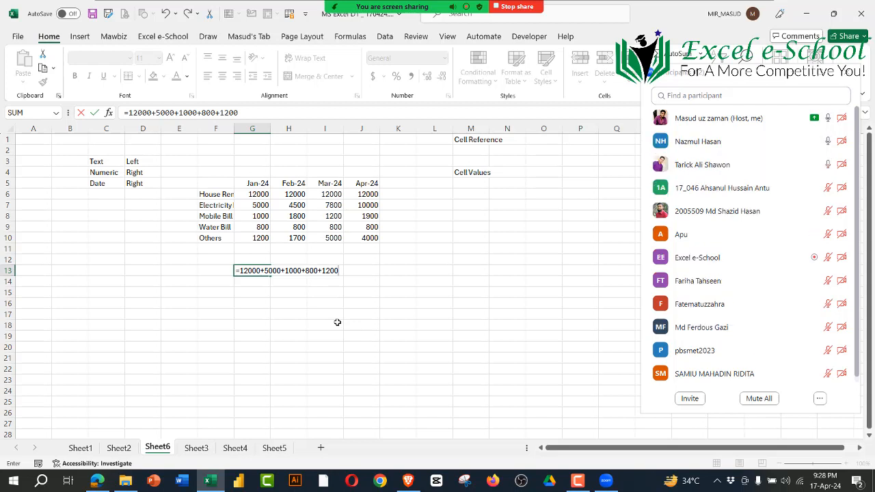
{"action": "key", "text": "Return"}
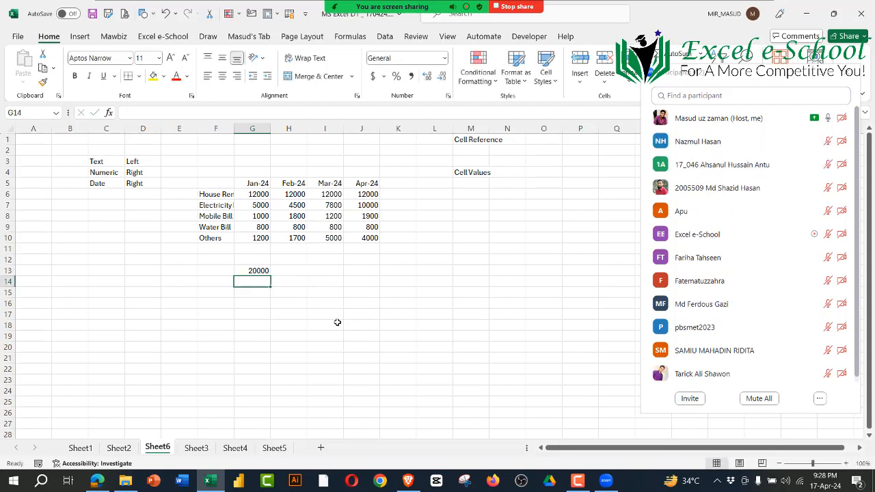
{"action": "key", "text": "Up"}
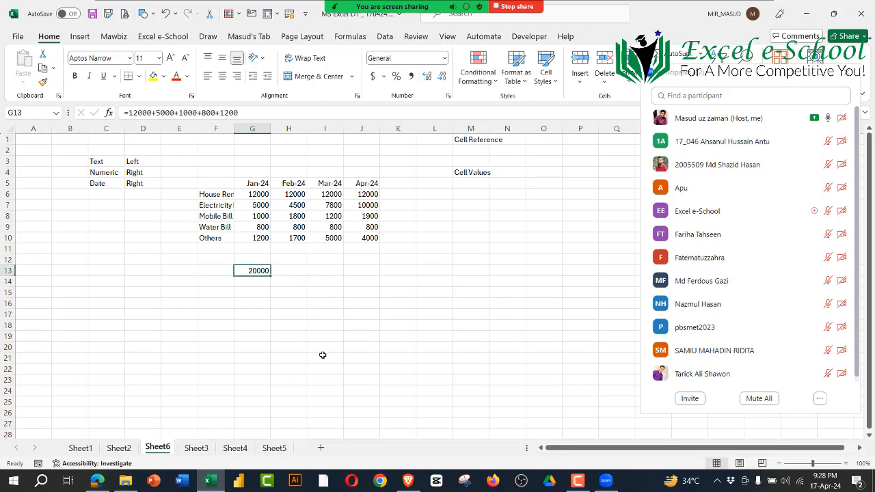
Step: Total the January expenses in G15 from cell references with =G6+G7+G8+G9+G10, and reselect the cell
{"action": "key", "text": "Down"}
{"action": "key", "text": "Down"}
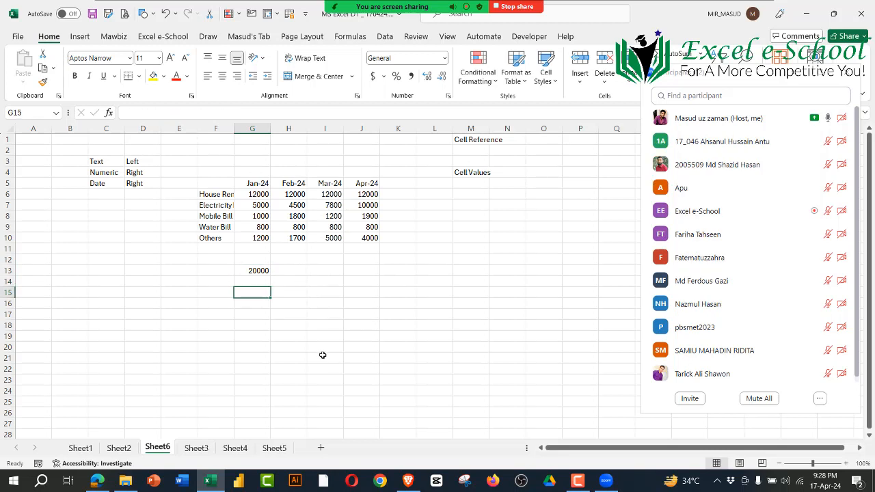
{"action": "type", "text": "="}
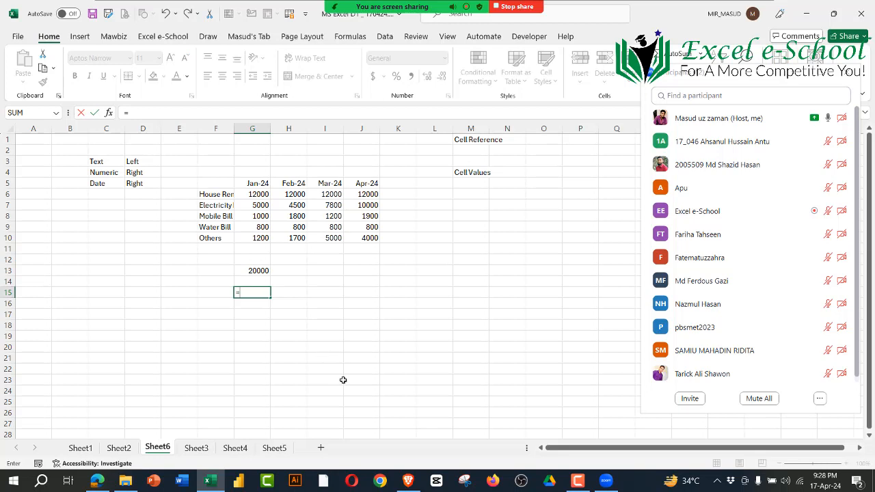
{"action": "left_click", "coordinate": [260, 195]}
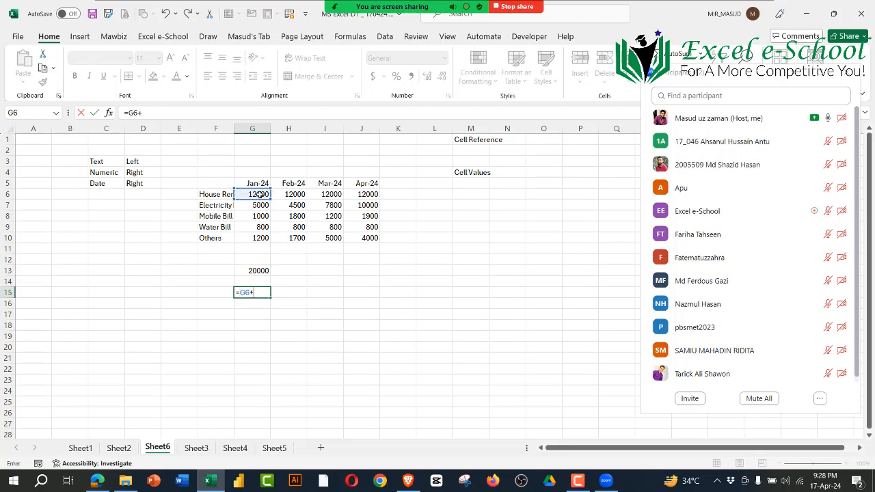
{"action": "type", "text": "+"}
{"action": "left_click", "coordinate": [251, 206]}
{"action": "type", "text": "+"}
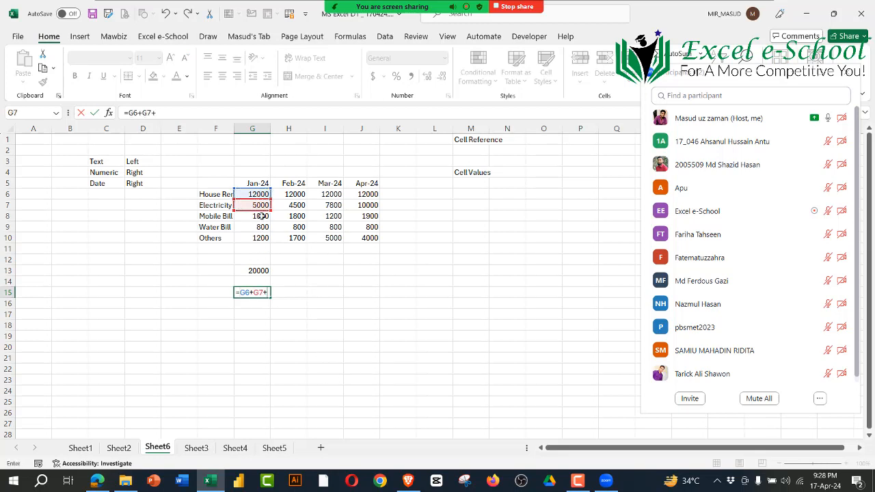
{"action": "left_click", "coordinate": [262, 216]}
{"action": "type", "text": "+"}
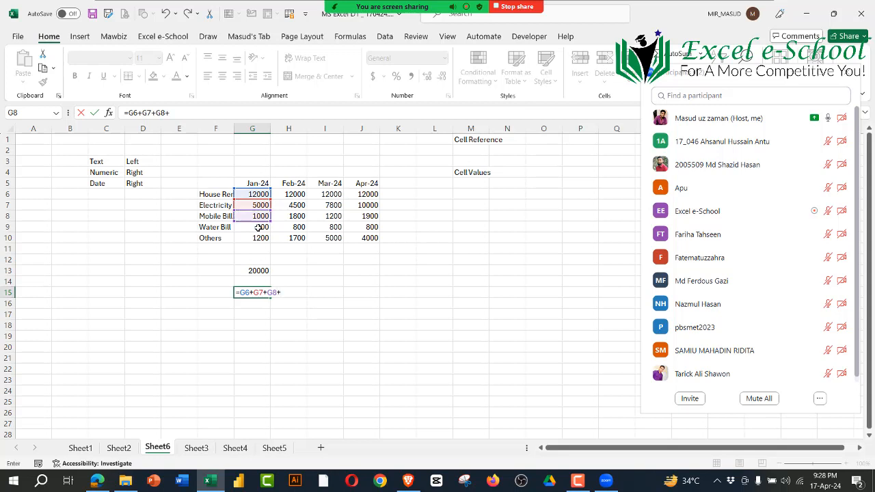
{"action": "left_click", "coordinate": [258, 228]}
{"action": "type", "text": "+"}
{"action": "left_click", "coordinate": [258, 237]}
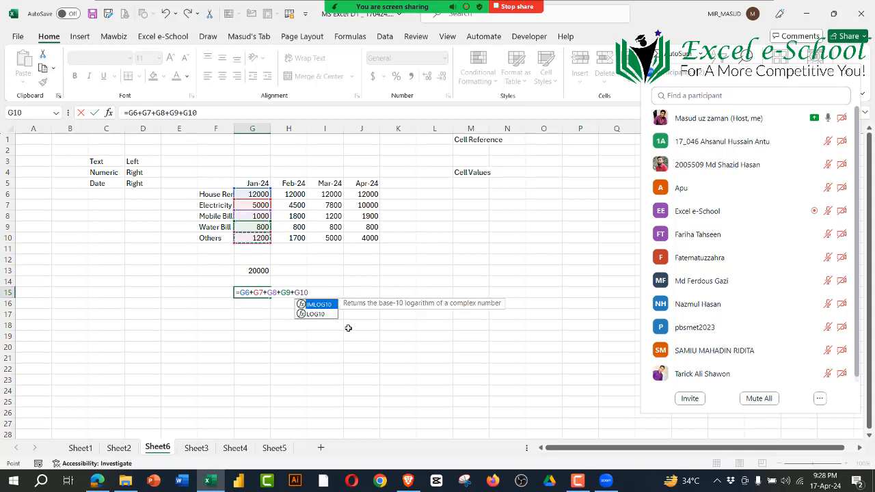
{"action": "key", "text": "Return"}
{"action": "left_click", "coordinate": [255, 294]}
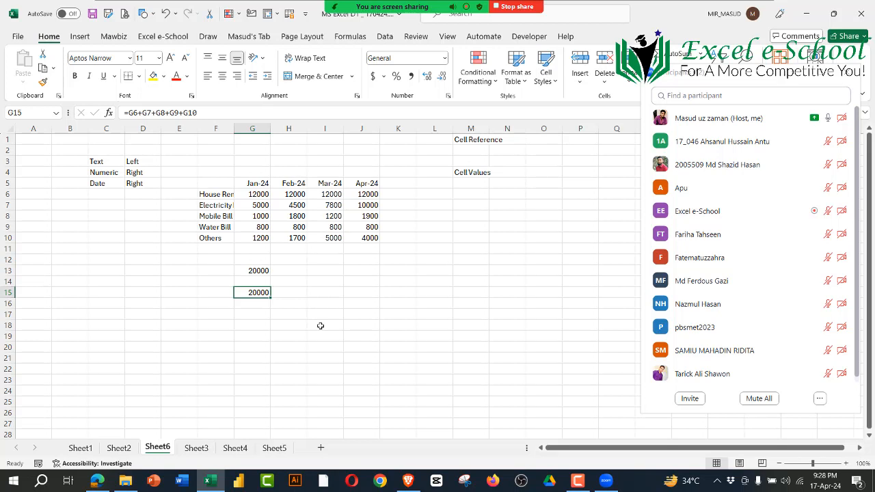
Step: Change the January Others amount in G10 to 2200
{"action": "left_click", "coordinate": [254, 237]}
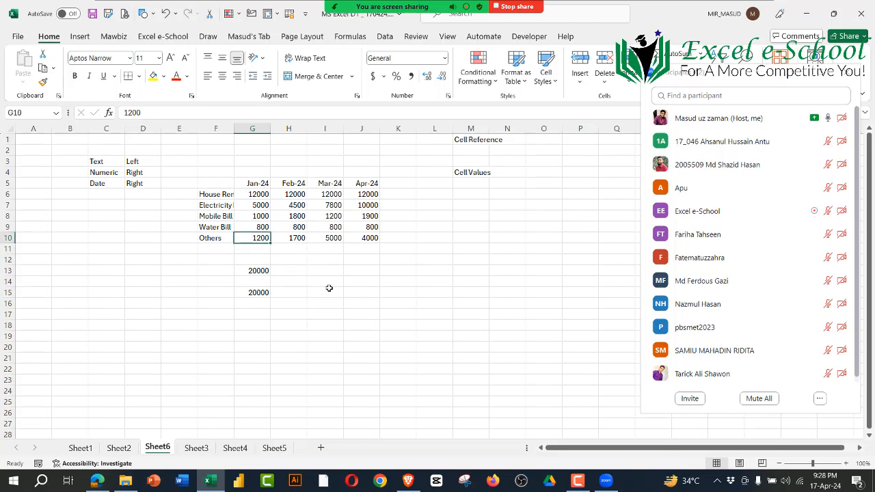
{"action": "type", "text": "200"}
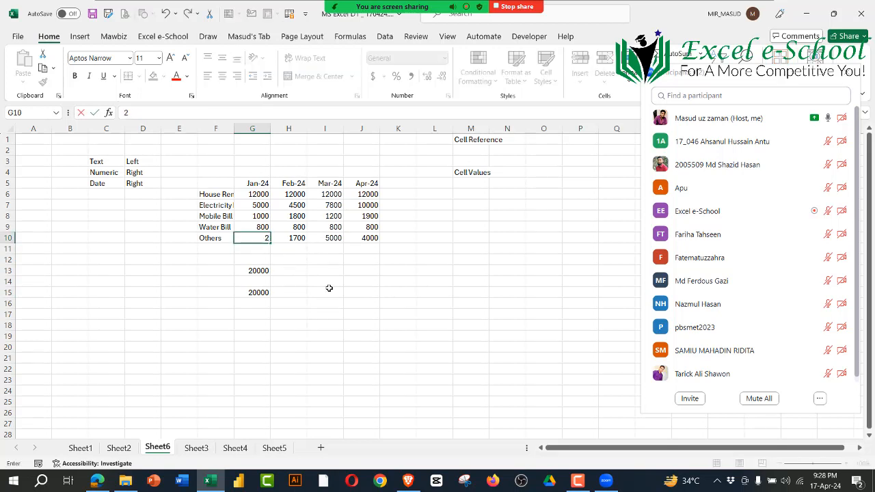
{"action": "key", "text": "BackSpace"}
{"action": "key", "text": "BackSpace"}
{"action": "type", "text": "200"}
{"action": "key", "text": "Return"}
Step: Compare the typed-value formula in G13 and the cell-reference formula in G15 with the January amounts in G6:G10
{"action": "left_click", "coordinate": [254, 270]}
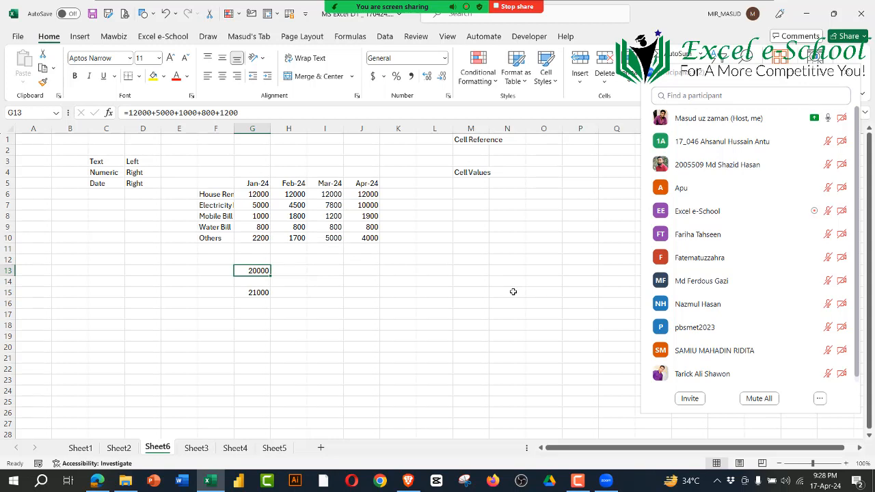
{"action": "left_click", "coordinate": [258, 294]}
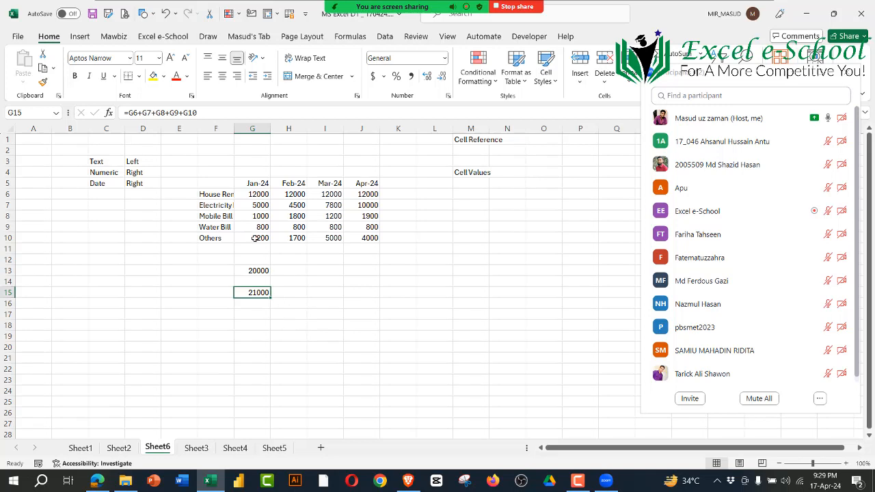
{"action": "left_click_drag", "start_coordinate": [258, 195], "coordinate": [263, 238]}
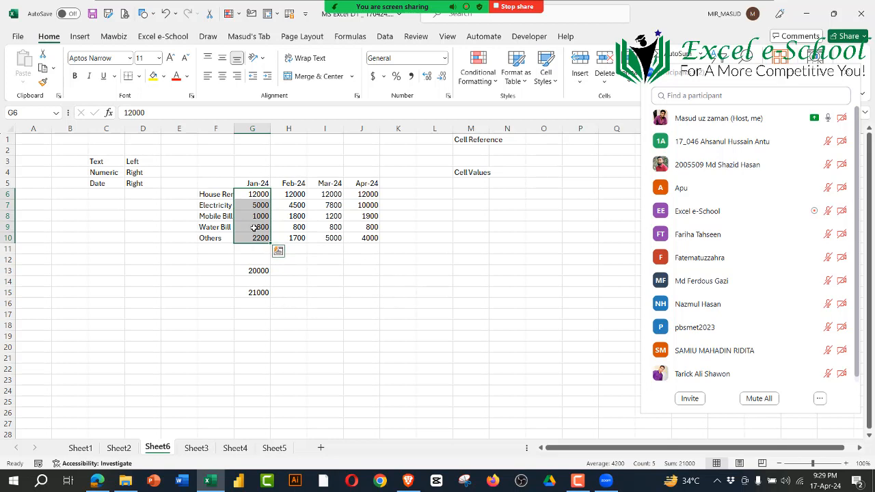
{"action": "left_click_drag", "start_coordinate": [259, 196], "coordinate": [259, 238]}
{"action": "left_click_drag", "start_coordinate": [254, 194], "coordinate": [262, 238]}
{"action": "left_click", "coordinate": [258, 271]}
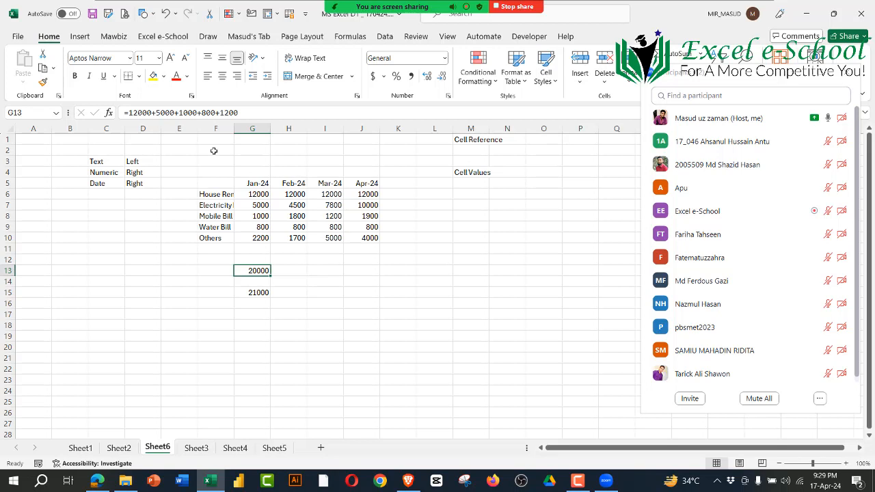
{"action": "left_click", "coordinate": [257, 293]}
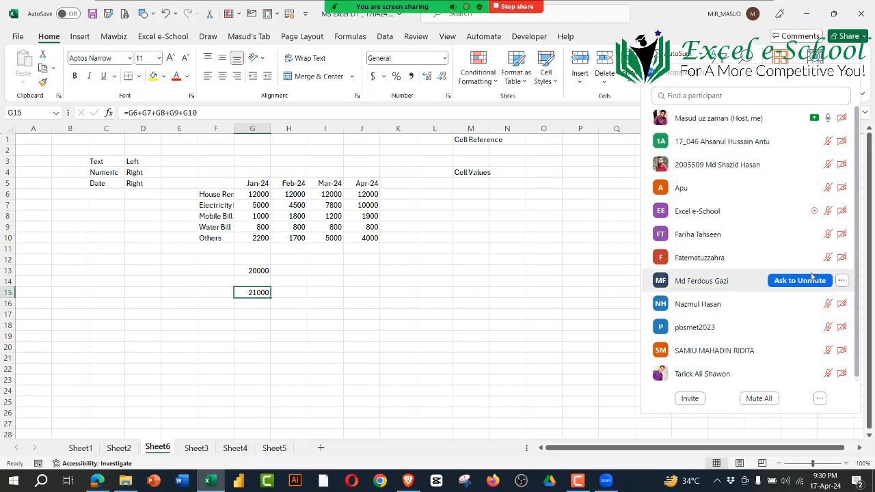
{"action": "scroll", "coordinate": [778, 338], "scroll_direction": "down", "scroll_amount": 2}
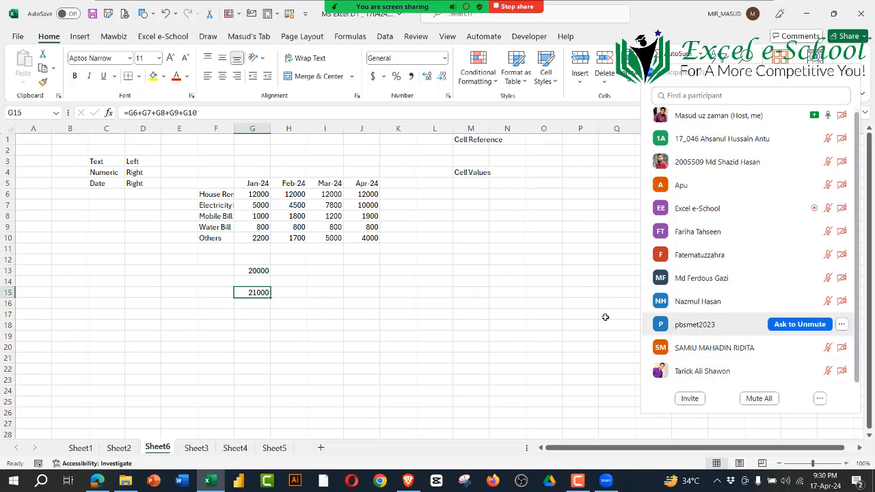
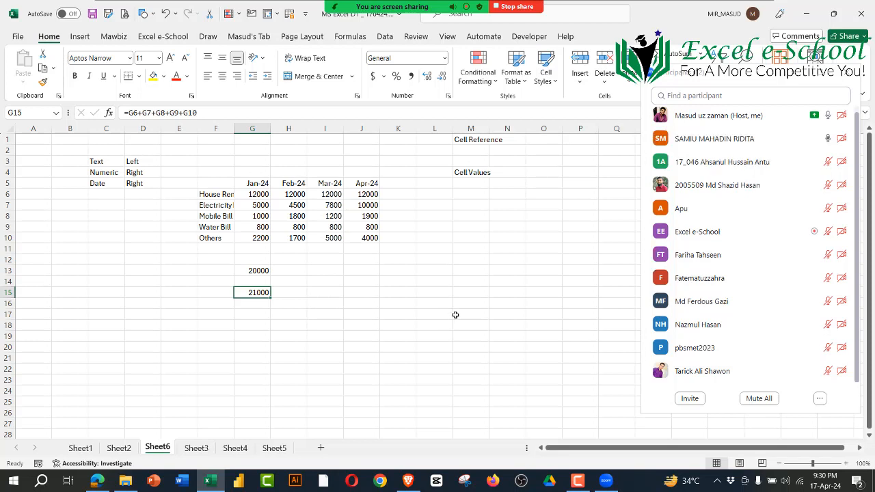
{"action": "left_click", "coordinate": [441, 288]}
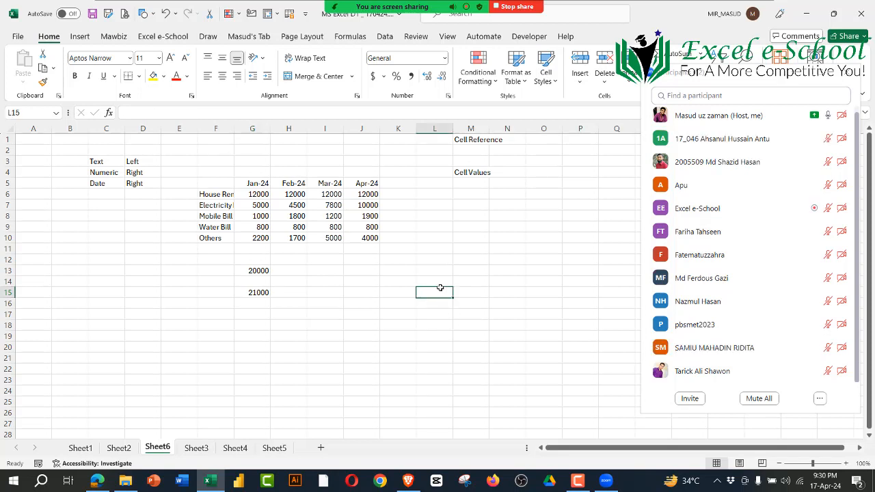
{"action": "left_click", "coordinate": [317, 274]}
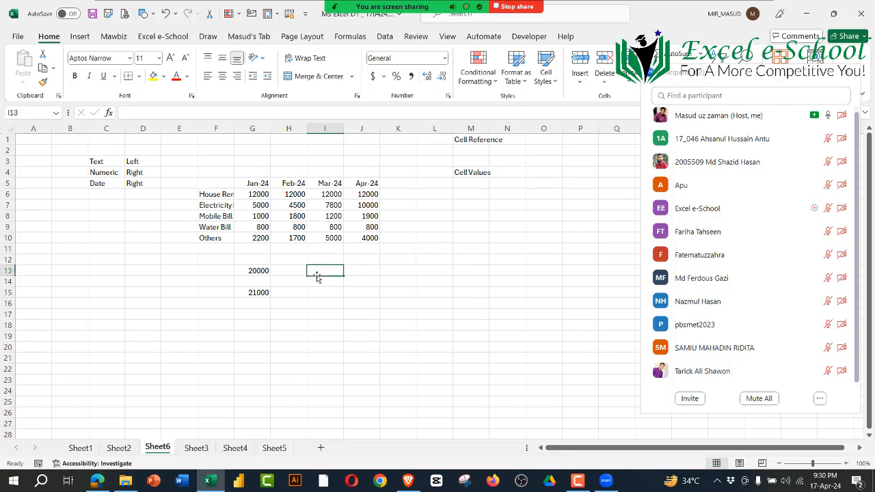
{"action": "left_click_drag", "start_coordinate": [260, 195], "coordinate": [260, 228]}
Step: AutoFit column M to the width of its Cell Reference label
{"action": "left_click", "coordinate": [478, 173]}
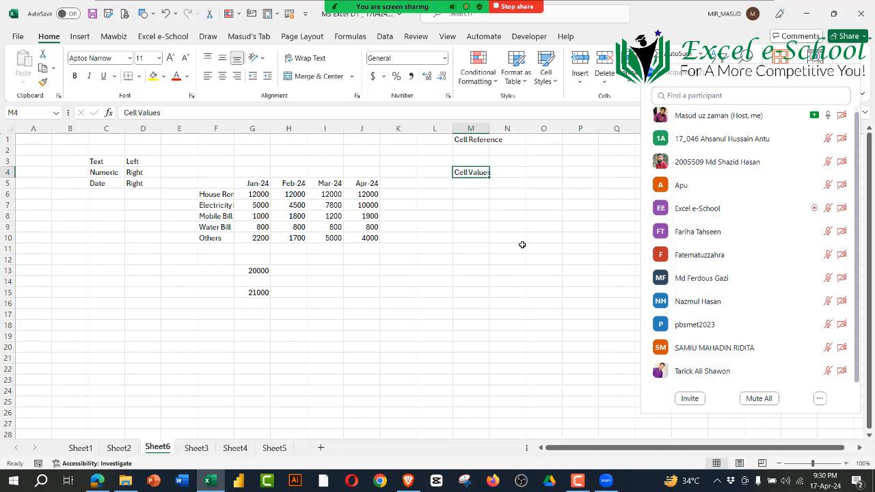
{"action": "double_click", "coordinate": [489, 129]}
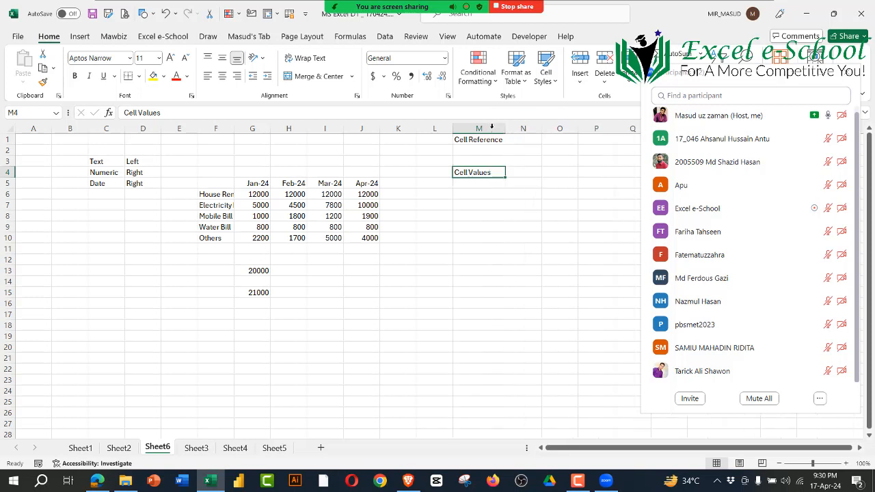
{"action": "left_click", "coordinate": [511, 235]}
Step: Clear the two January totals in G13:G16 and enter the label Total= in F13
{"action": "left_click_drag", "start_coordinate": [258, 272], "coordinate": [260, 301]}
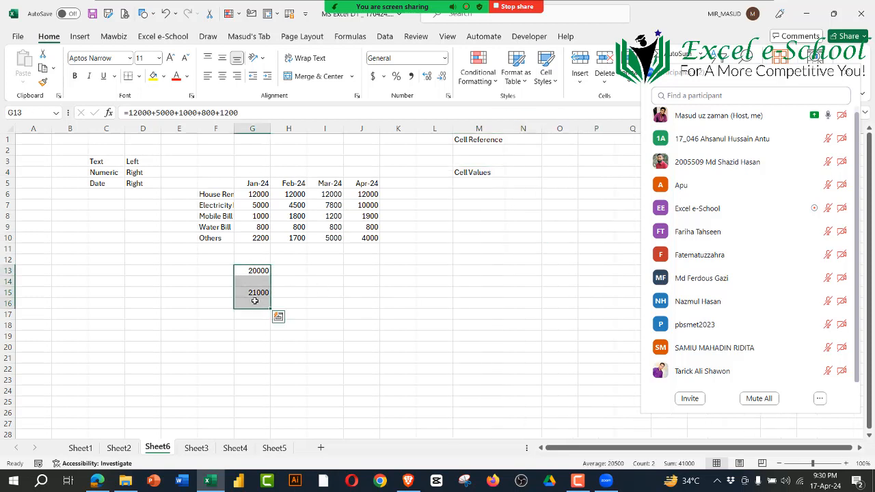
{"action": "key", "text": "Delete"}
{"action": "left_click", "coordinate": [208, 275]}
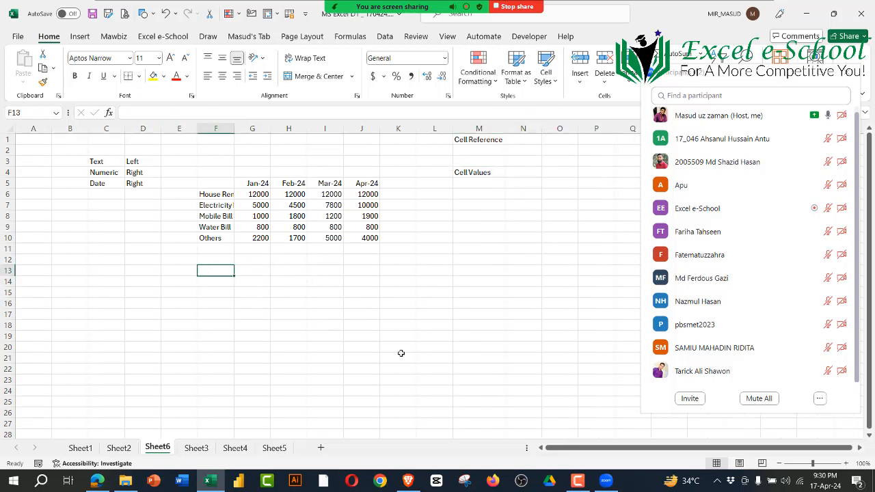
{"action": "type", "text": "Total"}
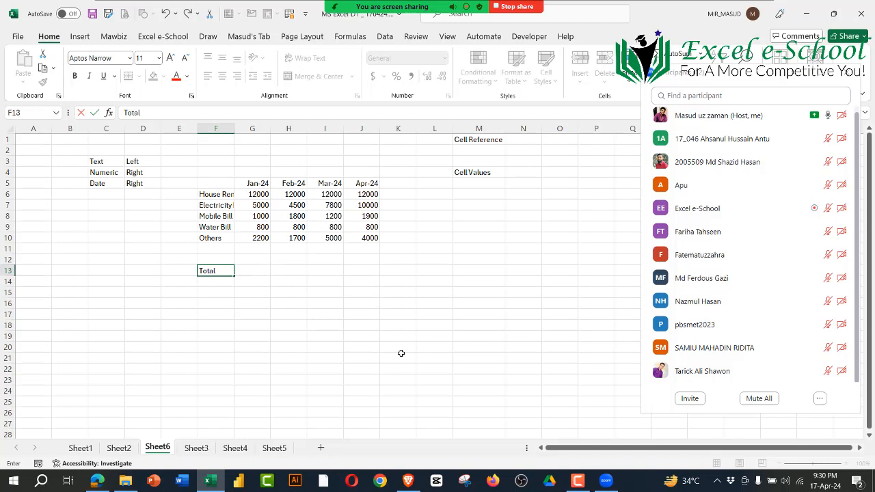
{"action": "type", "text": "="}
{"action": "key", "text": "Tab"}
{"action": "type", "text": "="}
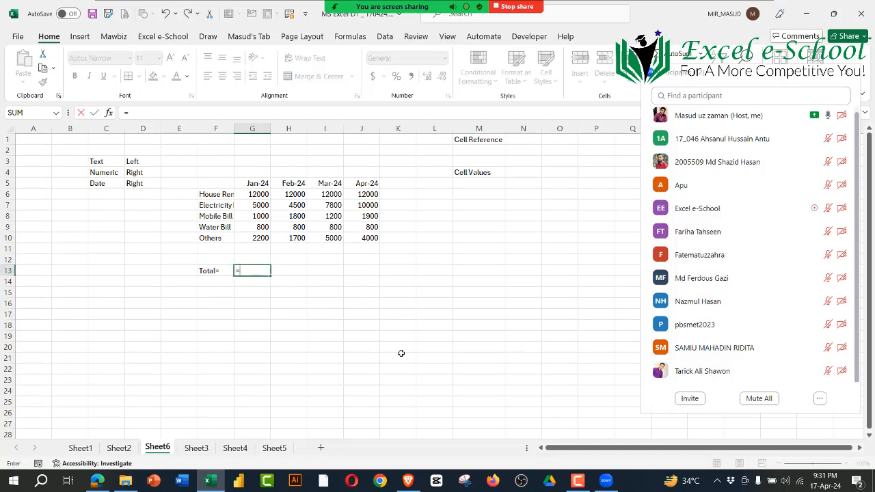
Step: Total the January expenses in G13 with =G6+G7+G8+G9+G10, and reselect the cell to show its formula
{"action": "left_click", "coordinate": [260, 195]}
{"action": "type", "text": "+"}
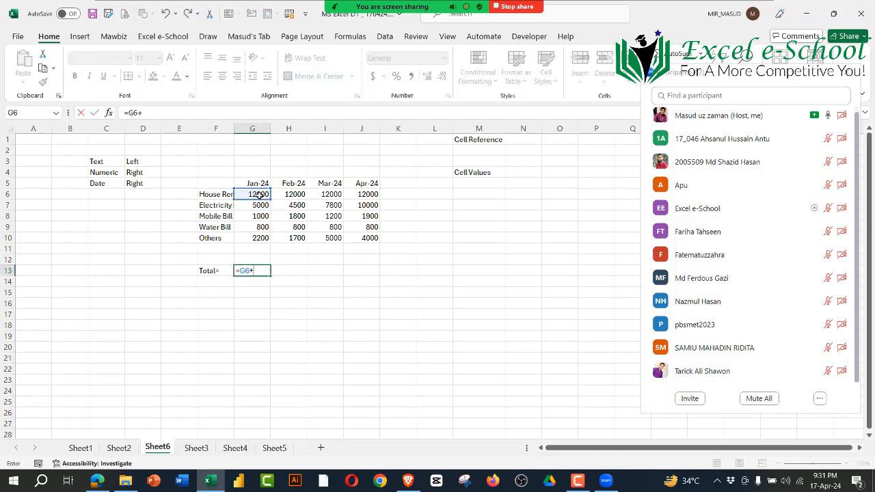
{"action": "left_click", "coordinate": [256, 205]}
{"action": "type", "text": "+"}
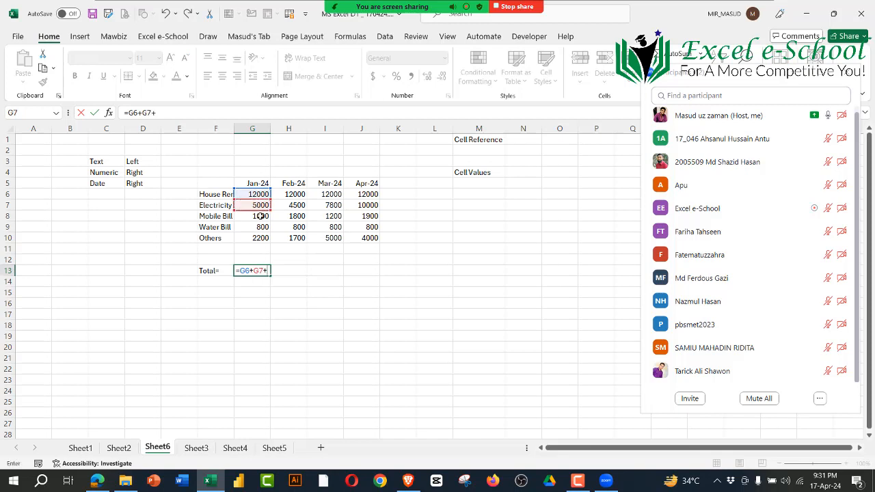
{"action": "left_click", "coordinate": [263, 216]}
{"action": "type", "text": "+"}
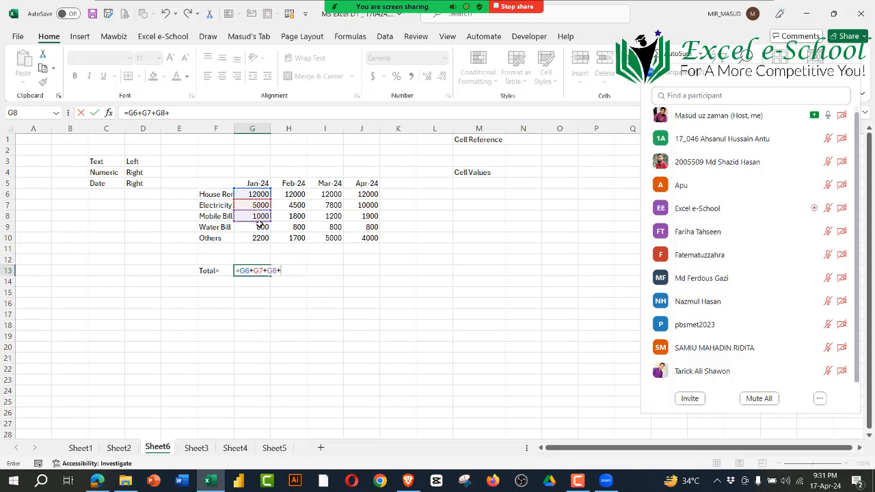
{"action": "left_click", "coordinate": [260, 224]}
{"action": "type", "text": "+"}
{"action": "left_click", "coordinate": [256, 236]}
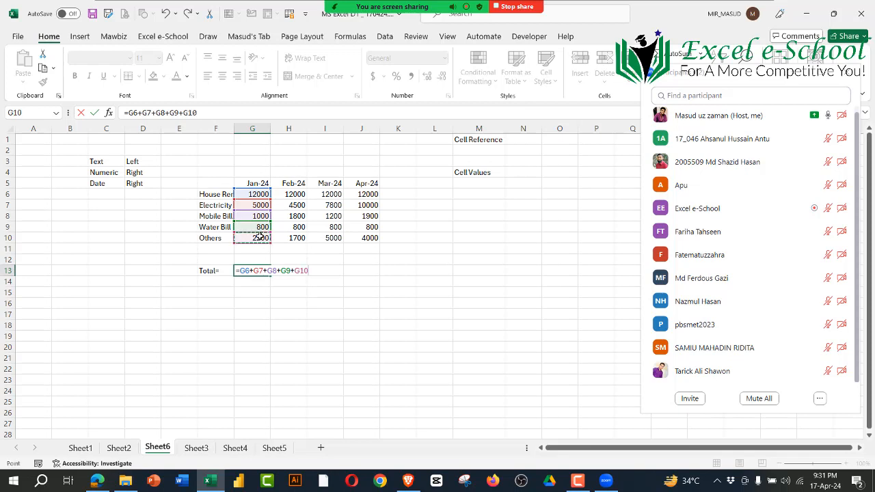
{"action": "key", "text": "Return"}
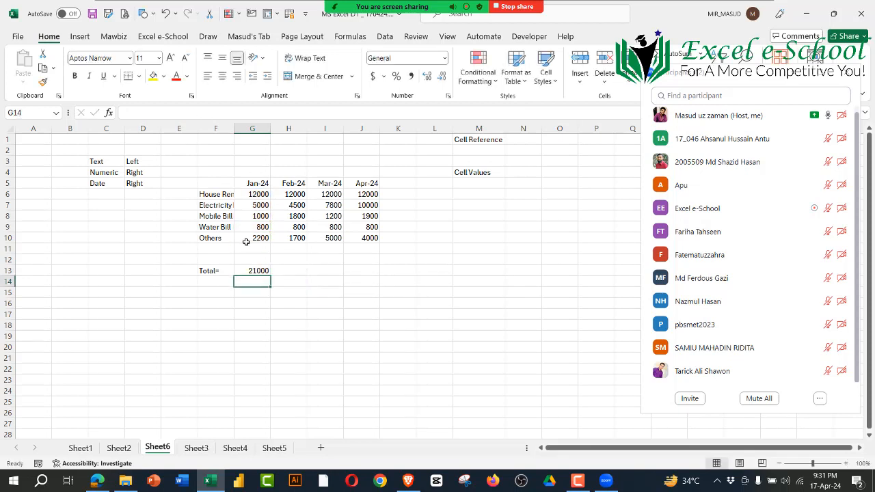
{"action": "left_click", "coordinate": [259, 270]}
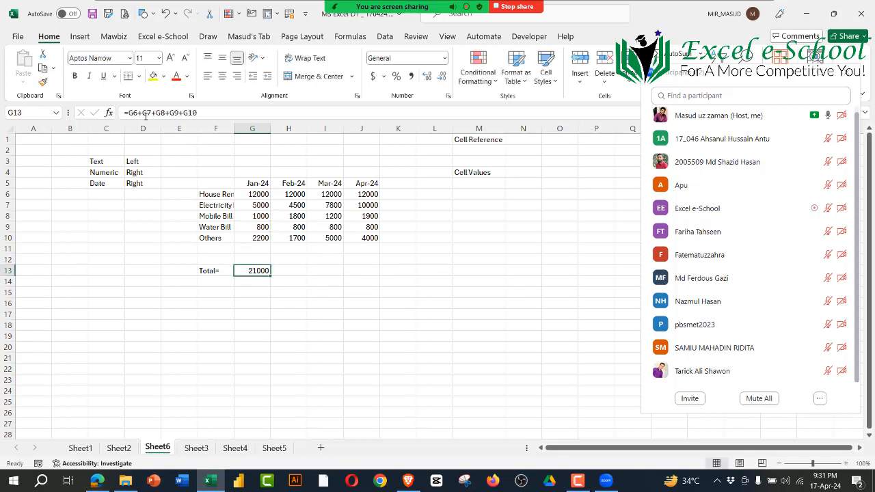
Step: Clear the January amounts in G6:G10, check the total in G13, and undo the deletion
{"action": "left_click_drag", "start_coordinate": [259, 194], "coordinate": [257, 241]}
{"action": "key", "text": "Delete"}
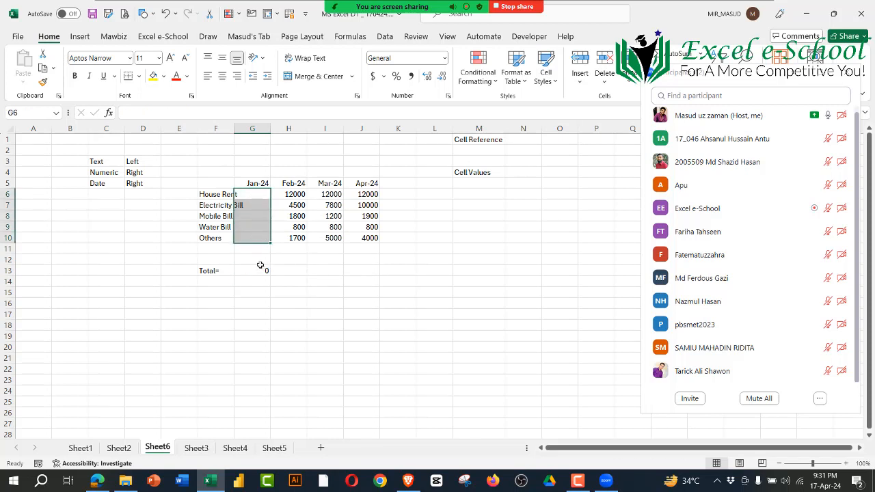
{"action": "left_click", "coordinate": [260, 270]}
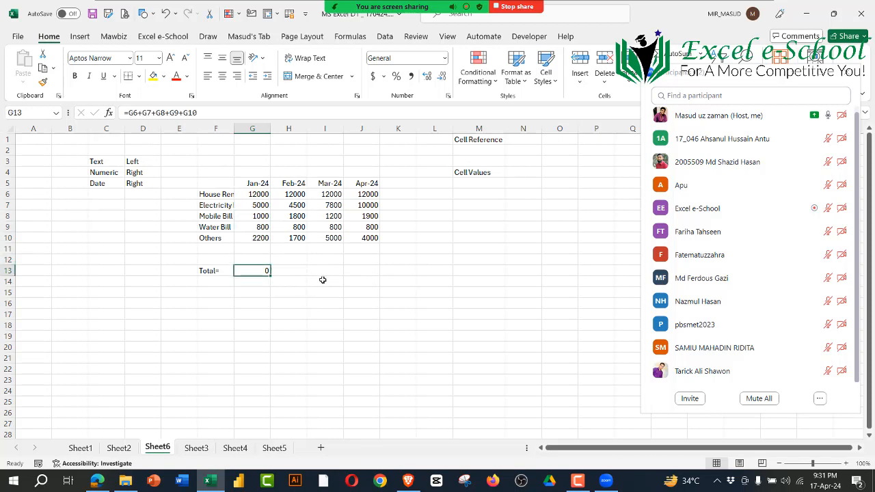
{"action": "key", "text": "ctrl+z"}
{"action": "left_click", "coordinate": [242, 270]}
{"action": "left_click", "coordinate": [325, 336]}
Step: Enter the label Relative Referecne in N1, beside the Cell Reference heading
{"action": "left_click", "coordinate": [493, 140]}
{"action": "left_click", "coordinate": [521, 139]}
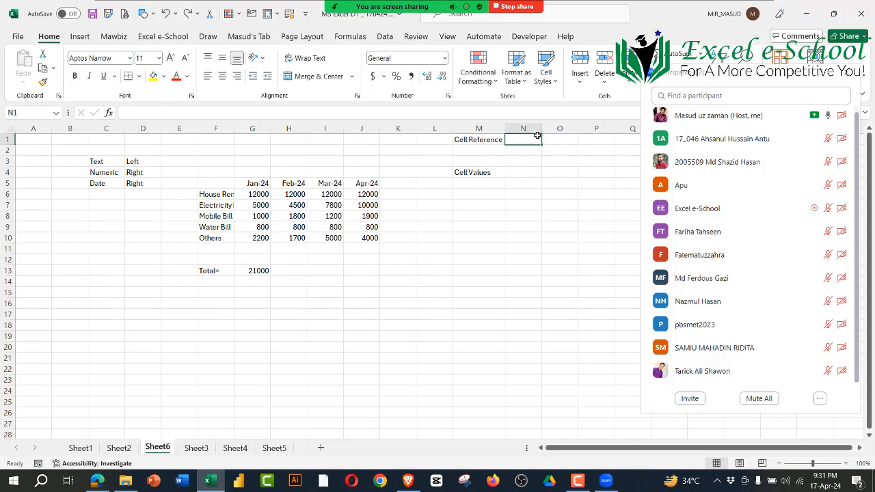
{"action": "type", "text": "Rela"}
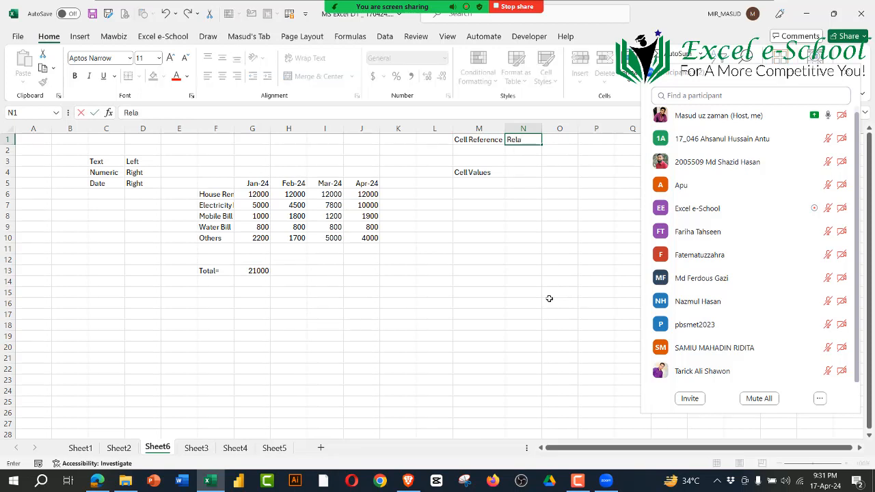
{"action": "type", "text": "tive Referecne"}
{"action": "key", "text": "Return"}
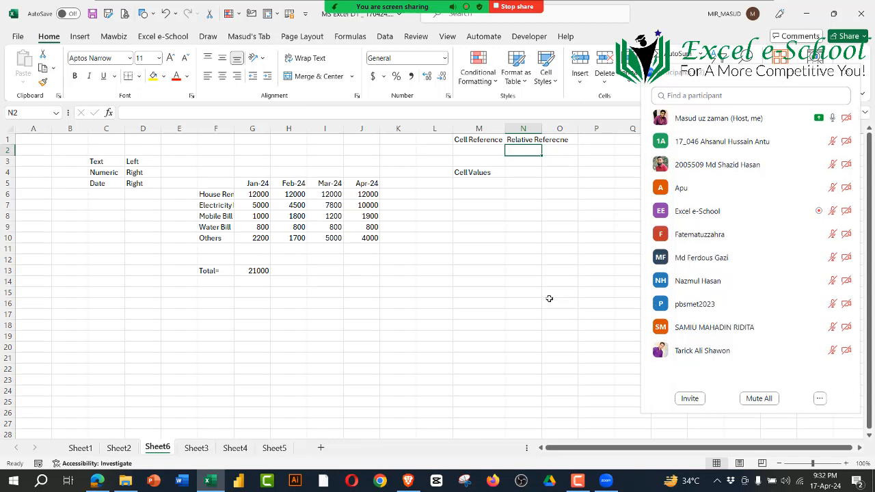
Step: Enter the label Absolute Reference in N2
{"action": "type", "text": "Absol"}
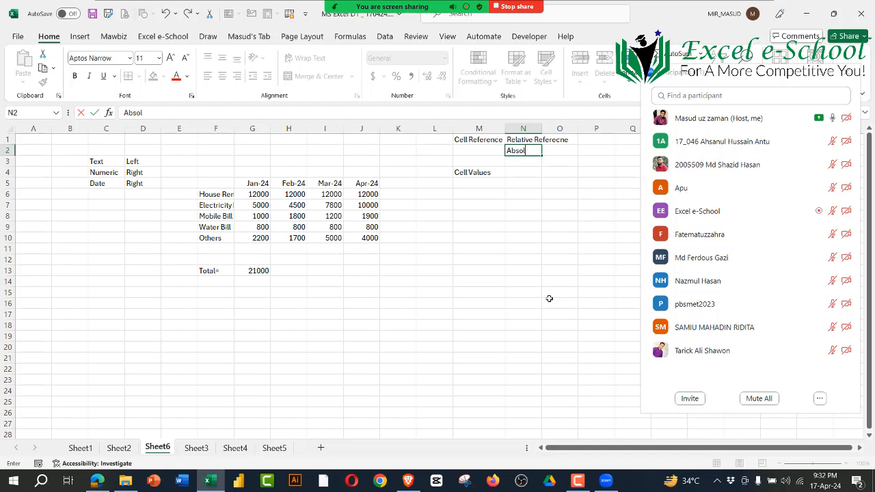
{"action": "key", "text": "BackSpace"}
{"action": "key", "text": "BackSpace"}
{"action": "type", "text": "olute Referecnce"}
{"action": "key", "text": "Return"}
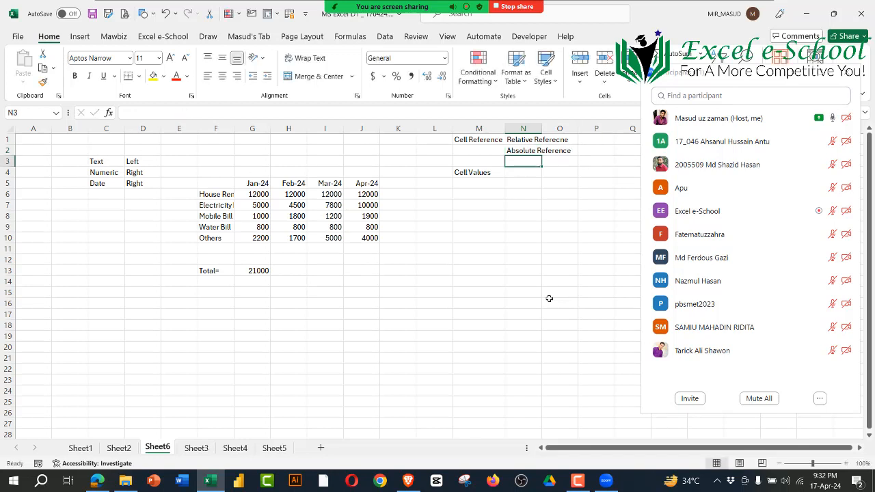
Step: Review the Cell Reference and Cell Values headings in column M and the two reference types in N1:N2
{"action": "left_click", "coordinate": [551, 260]}
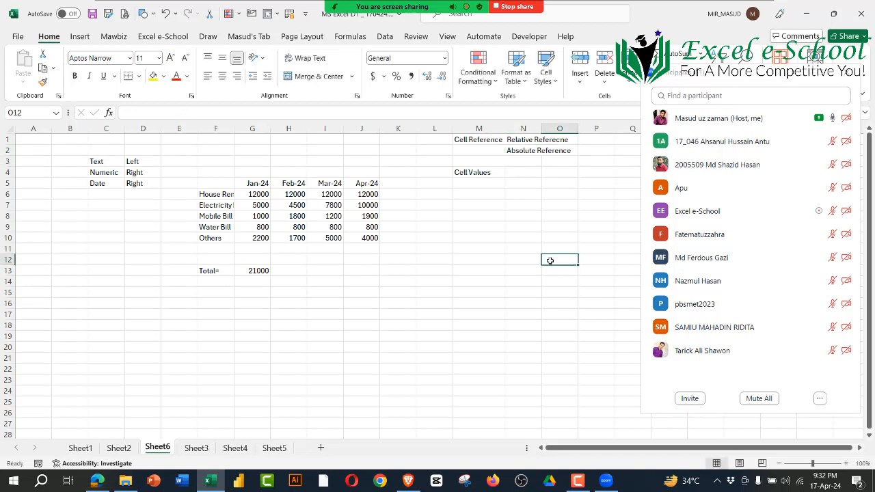
{"action": "left_click", "coordinate": [545, 217]}
{"action": "left_click", "coordinate": [522, 149]}
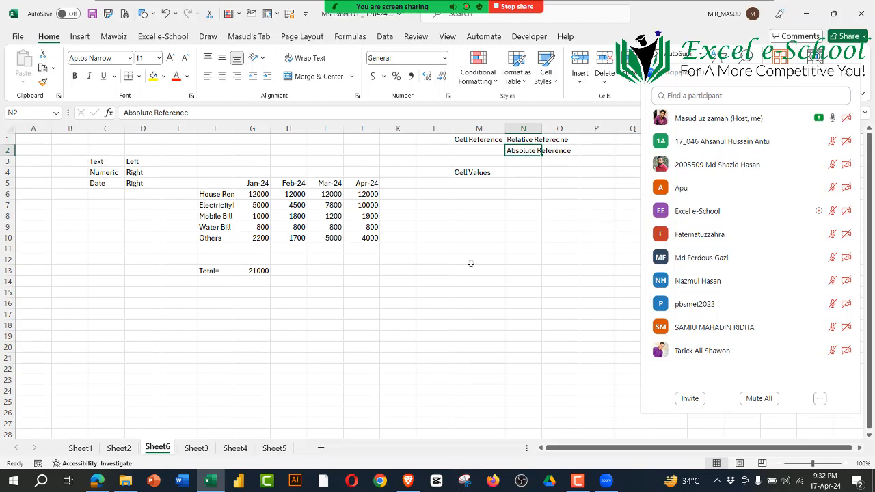
{"action": "left_click", "coordinate": [481, 141]}
{"action": "left_click", "coordinate": [469, 173]}
{"action": "left_click", "coordinate": [521, 141]}
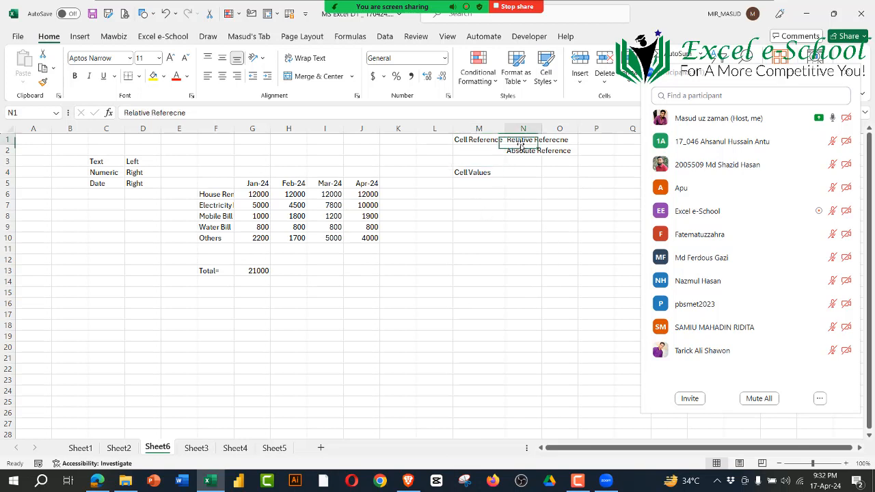
{"action": "left_click", "coordinate": [524, 152]}
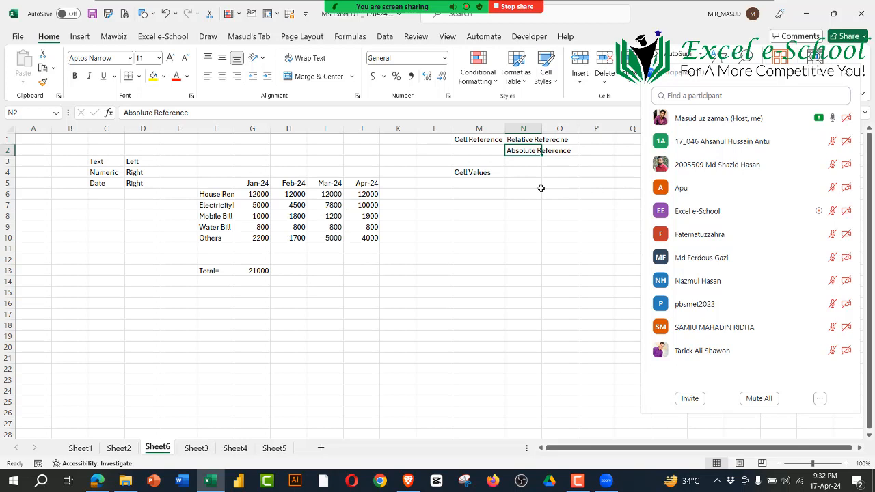
{"action": "left_click", "coordinate": [527, 139]}
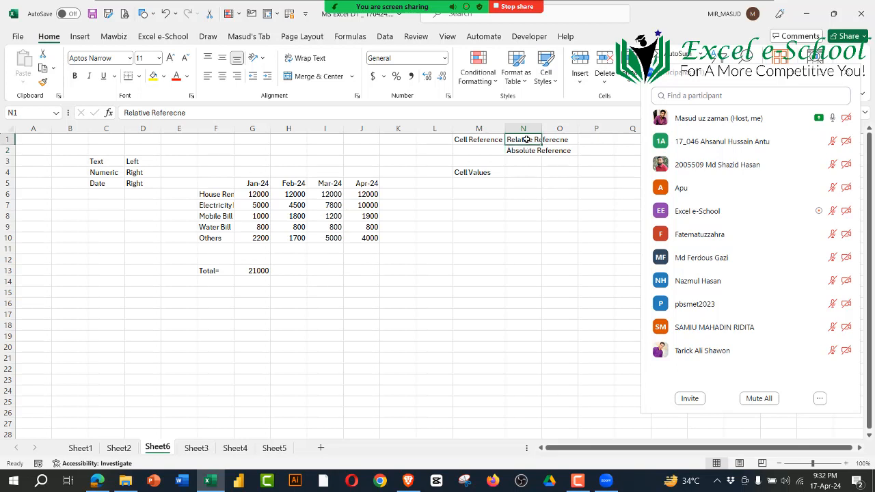
Step: Examine the total formula in G13 and trace it through the January amounts in G6:G10
{"action": "left_click", "coordinate": [253, 273]}
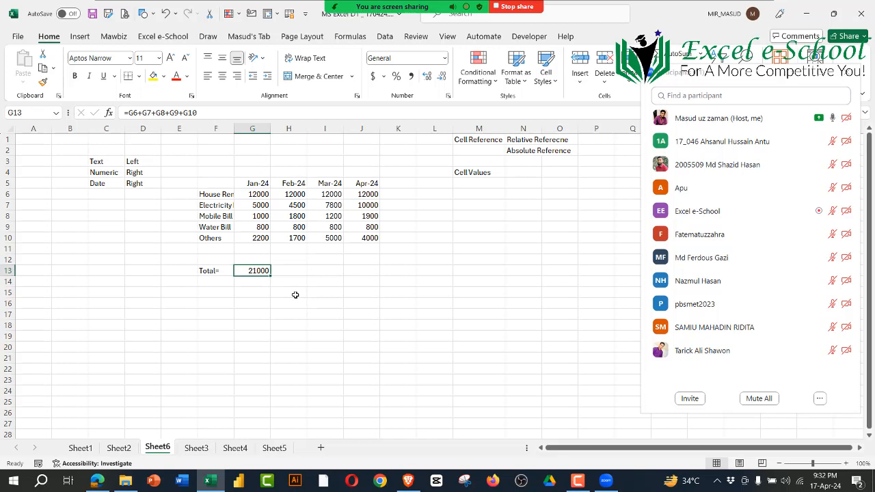
{"action": "left_click", "coordinate": [262, 130]}
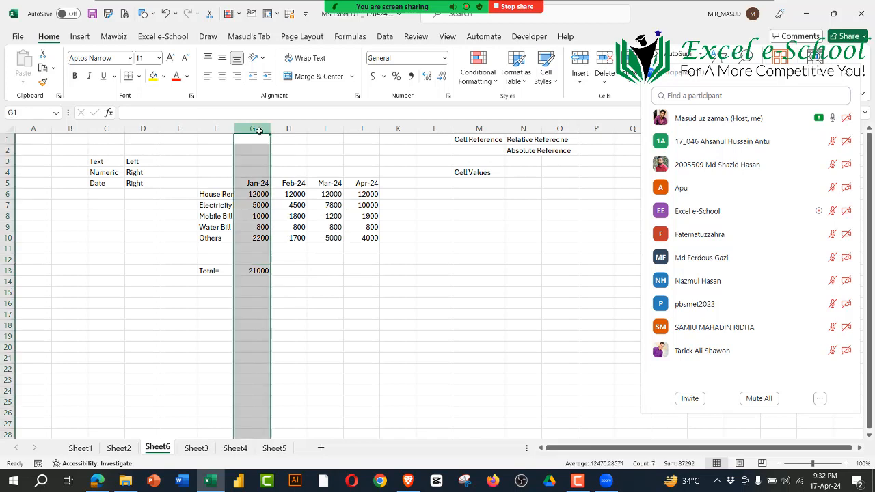
{"action": "left_click", "coordinate": [258, 195]}
{"action": "left_click", "coordinate": [257, 205]}
{"action": "left_click", "coordinate": [258, 216]}
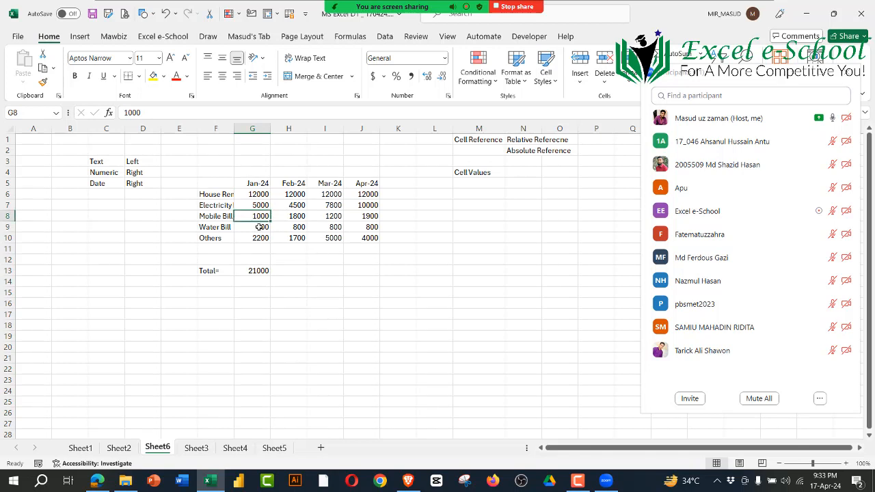
{"action": "left_click", "coordinate": [259, 227]}
{"action": "left_click", "coordinate": [257, 239]}
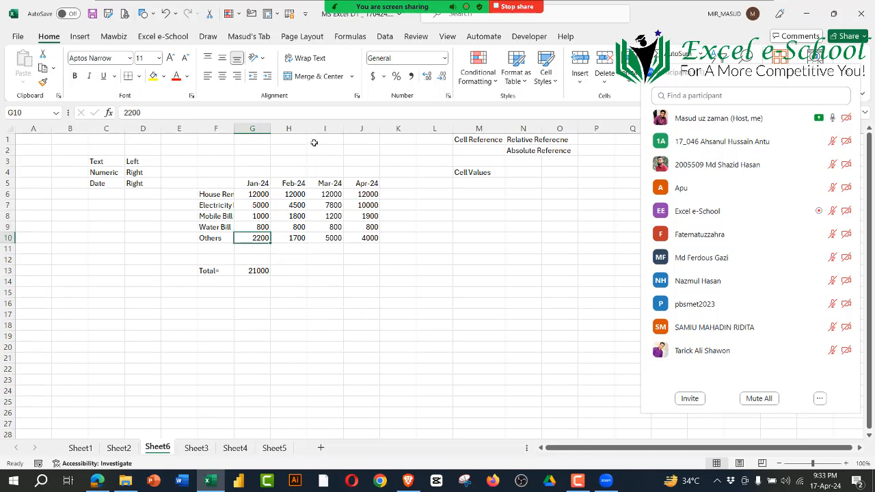
Step: Compare the February amounts in H6:H10 with the January amounts in G6:G10, and reselect the total formula in G13
{"action": "left_click", "coordinate": [290, 129]}
{"action": "left_click_drag", "start_coordinate": [297, 194], "coordinate": [290, 240]}
{"action": "left_click", "coordinate": [257, 195]}
{"action": "left_click_drag", "start_coordinate": [259, 211], "coordinate": [260, 239]}
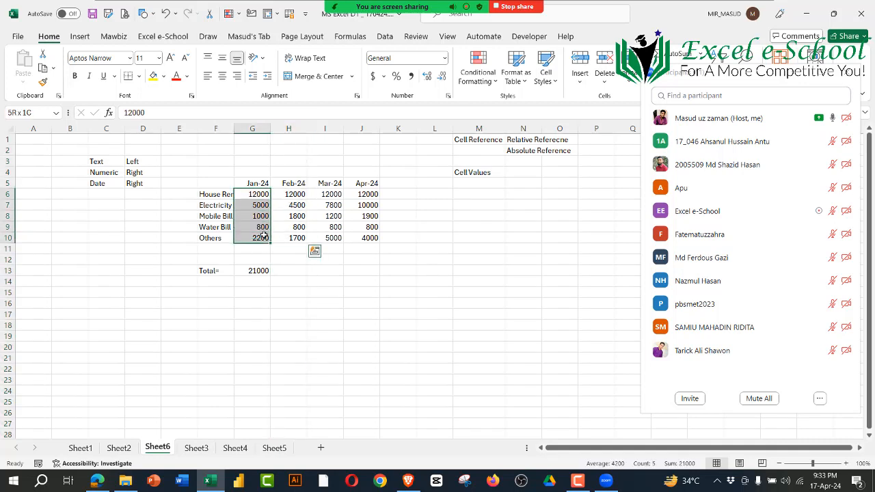
{"action": "left_click", "coordinate": [290, 130]}
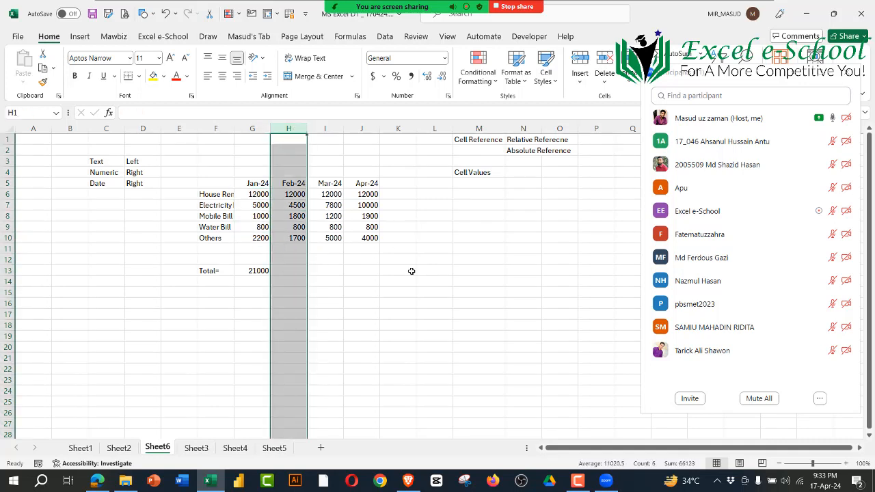
{"action": "left_click", "coordinate": [302, 205]}
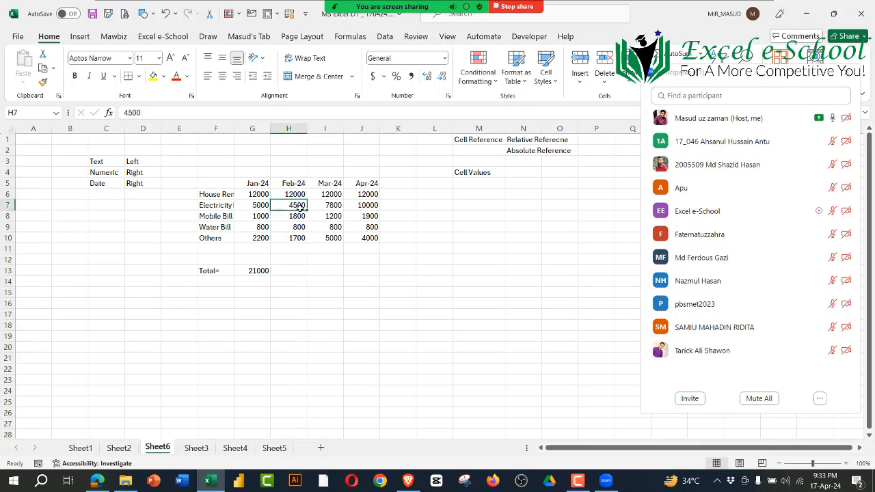
{"action": "left_click", "coordinate": [301, 216]}
{"action": "left_click", "coordinate": [301, 227]}
{"action": "left_click", "coordinate": [299, 238]}
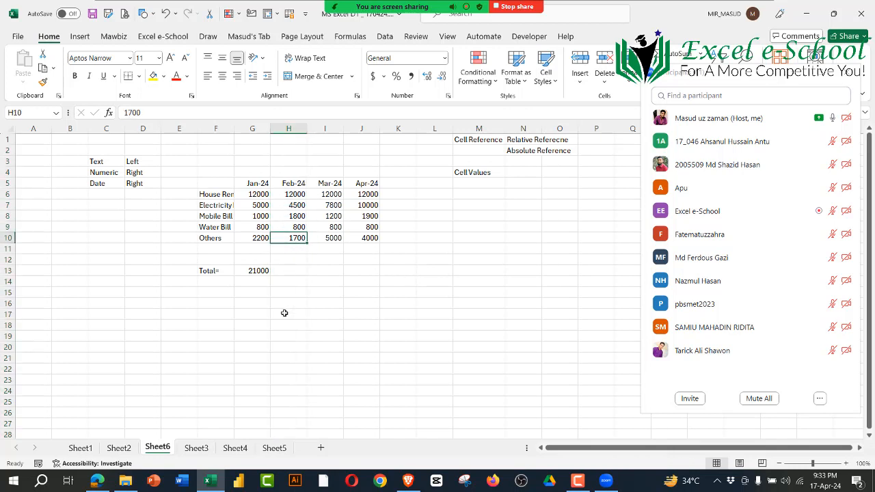
{"action": "left_click", "coordinate": [257, 271]}
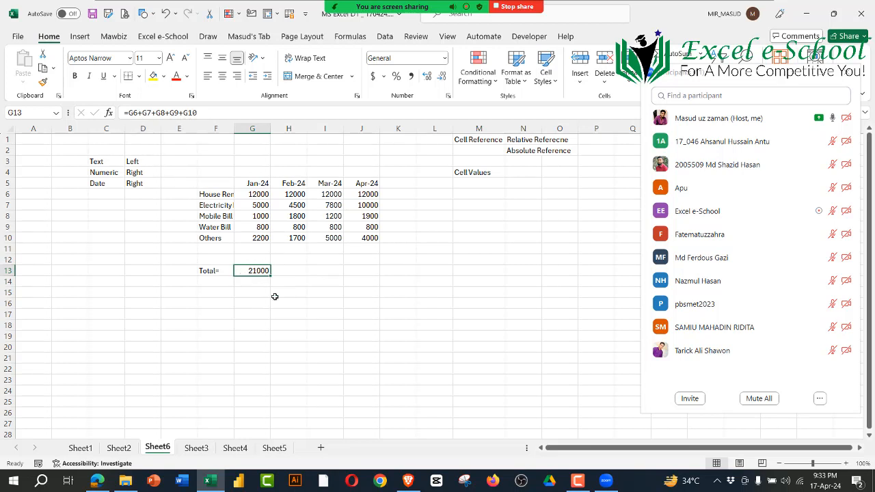
Step: Fill the January total formula from G13 across to H13 and inspect the cells it references
{"action": "left_click_drag", "start_coordinate": [271, 276], "coordinate": [305, 274]}
{"action": "left_click", "coordinate": [350, 330]}
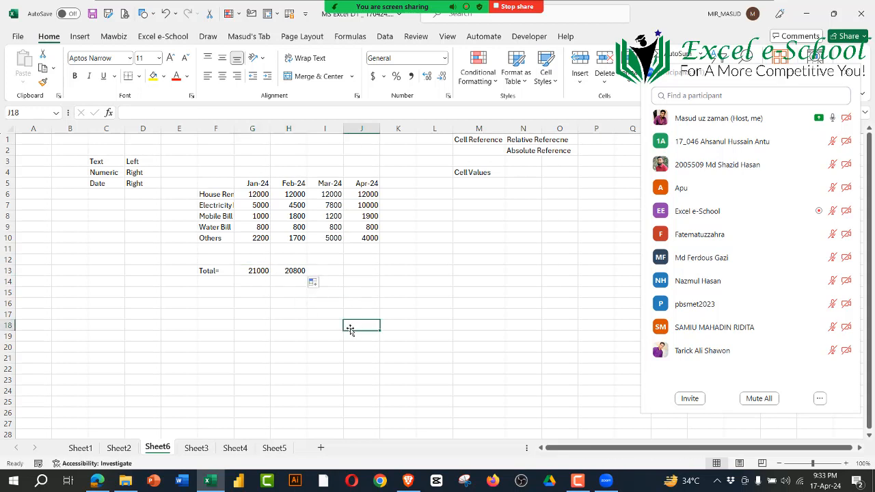
{"action": "left_click", "coordinate": [286, 272]}
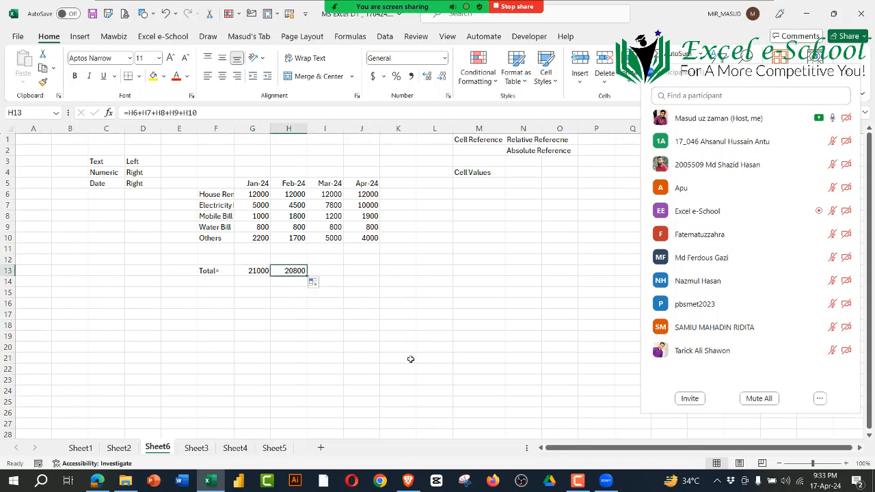
{"action": "left_click", "coordinate": [410, 359]}
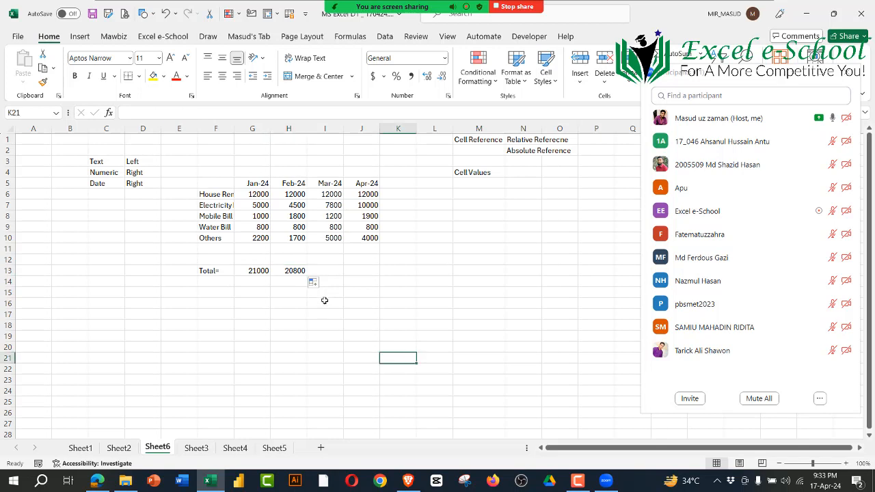
{"action": "left_click", "coordinate": [294, 272]}
{"action": "double_click", "coordinate": [294, 271]}
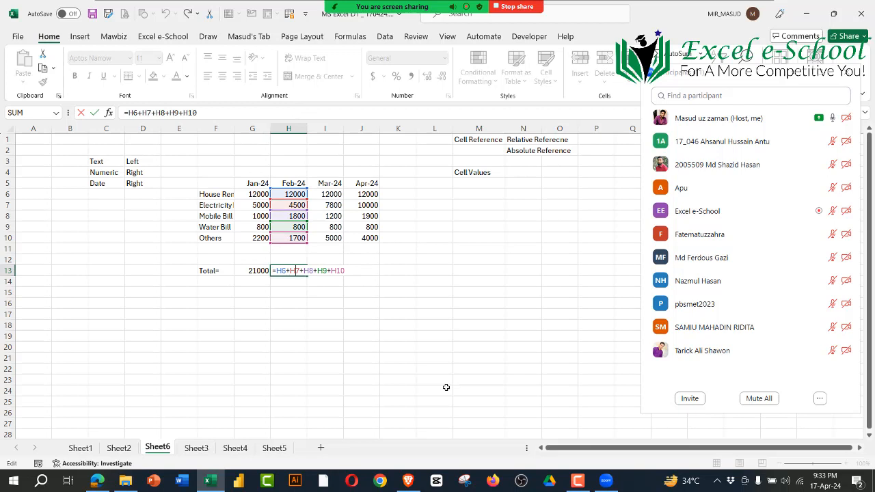
{"action": "key", "text": "Return"}
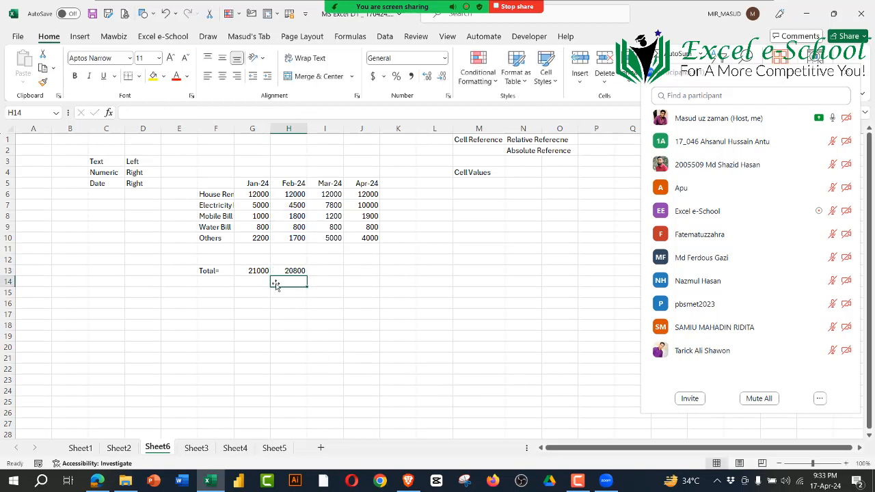
Step: Fill the February total formula from H13 across to I13 and inspect its March references
{"action": "left_click", "coordinate": [293, 272]}
{"action": "left_click_drag", "start_coordinate": [311, 279], "coordinate": [342, 274]}
{"action": "left_click", "coordinate": [357, 326]}
{"action": "left_click", "coordinate": [336, 271]}
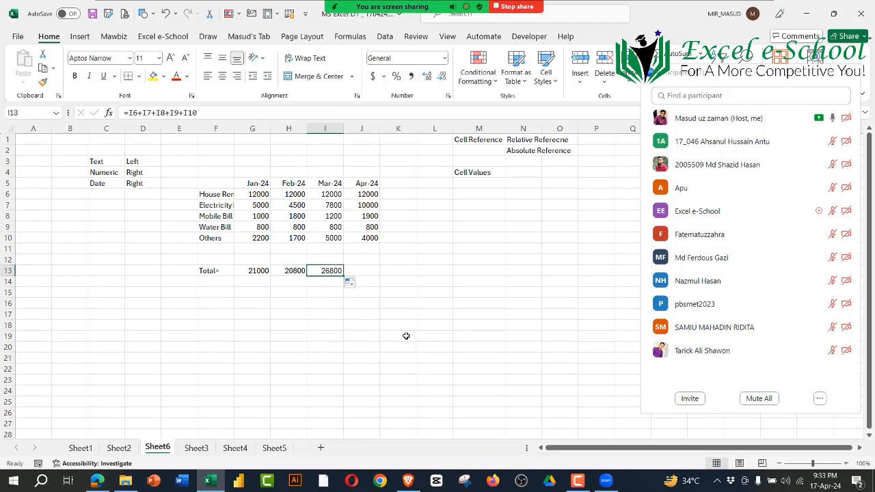
{"action": "double_click", "coordinate": [332, 271]}
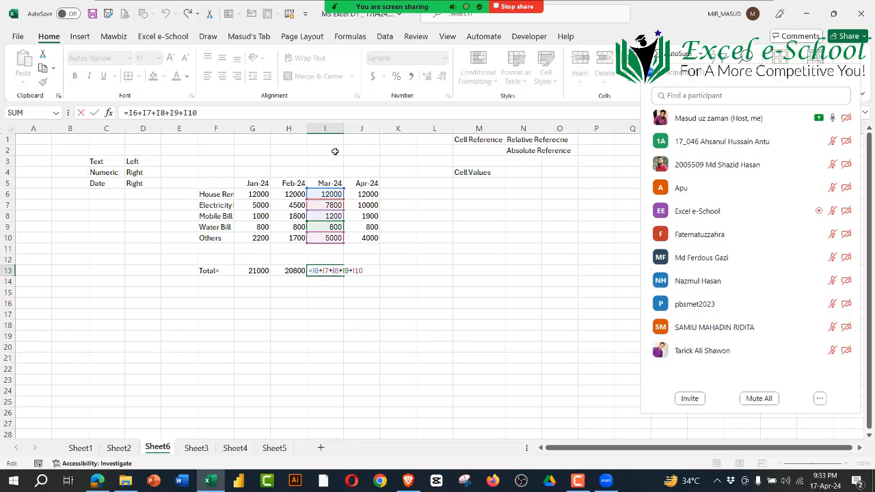
{"action": "key", "text": "Return"}
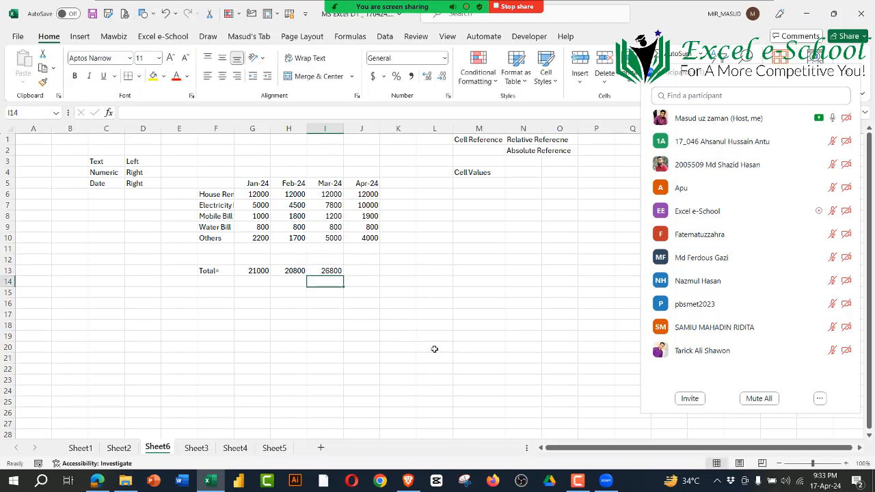
Step: Copy the January total formula down to G14 to check its row references, and clear G14
{"action": "left_click", "coordinate": [249, 270]}
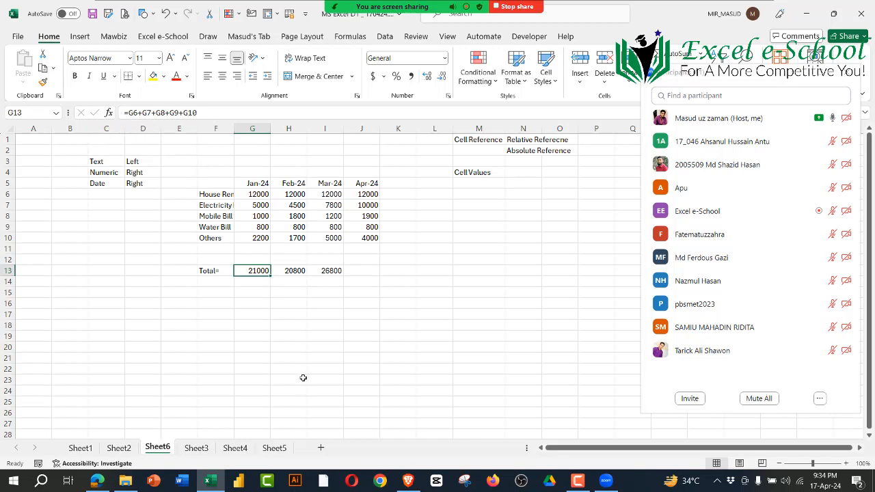
{"action": "left_click_drag", "start_coordinate": [270, 277], "coordinate": [270, 288]}
{"action": "left_click", "coordinate": [256, 282]}
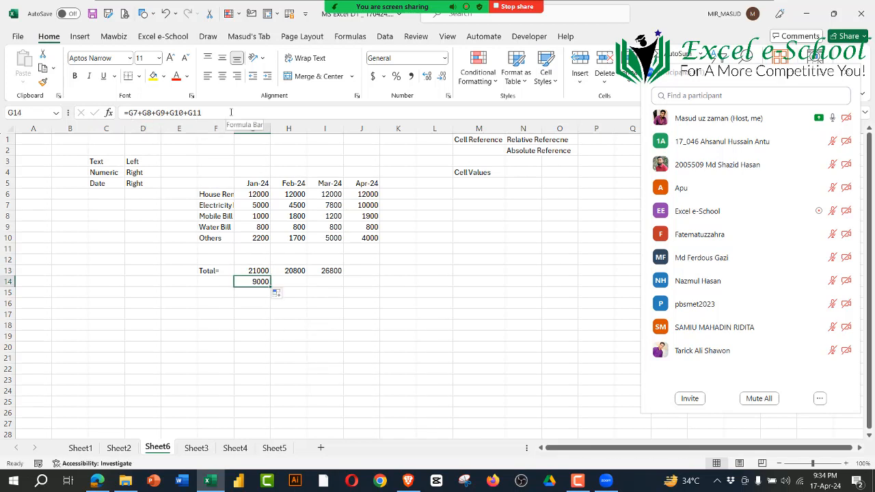
{"action": "double_click", "coordinate": [253, 284]}
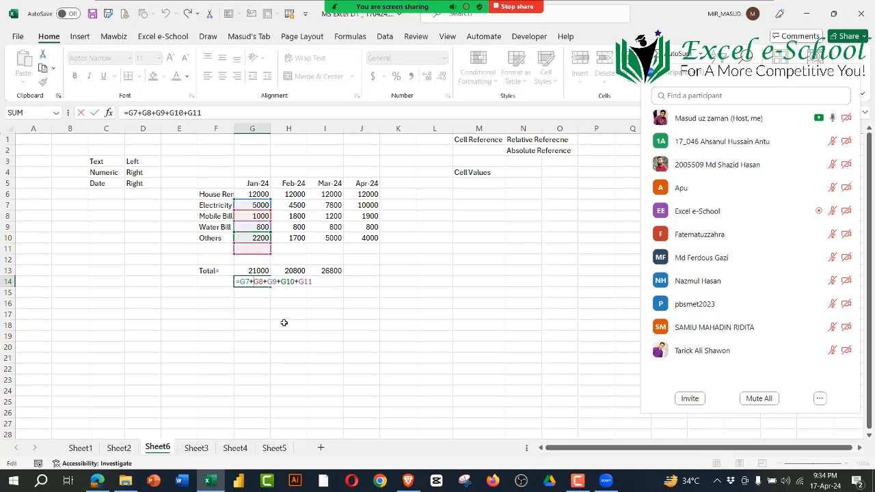
{"action": "key", "text": "ctrl+Return"}
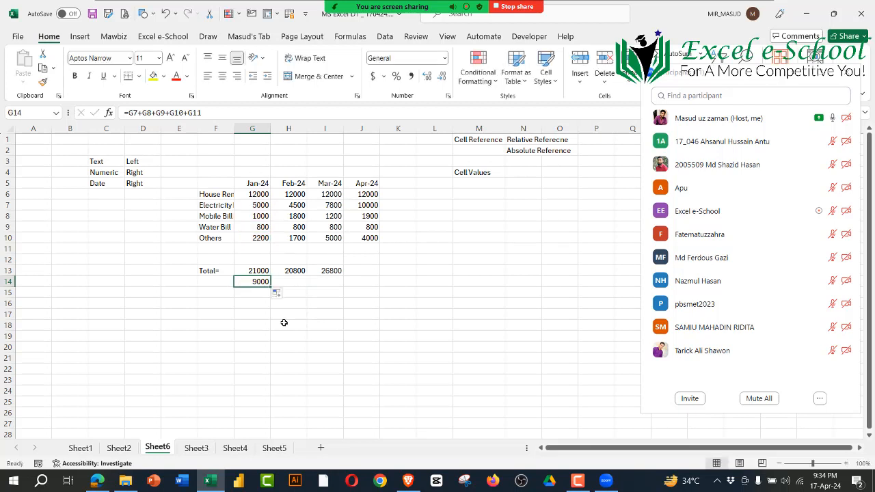
{"action": "key", "text": "Delete"}
{"action": "left_click", "coordinate": [399, 335]}
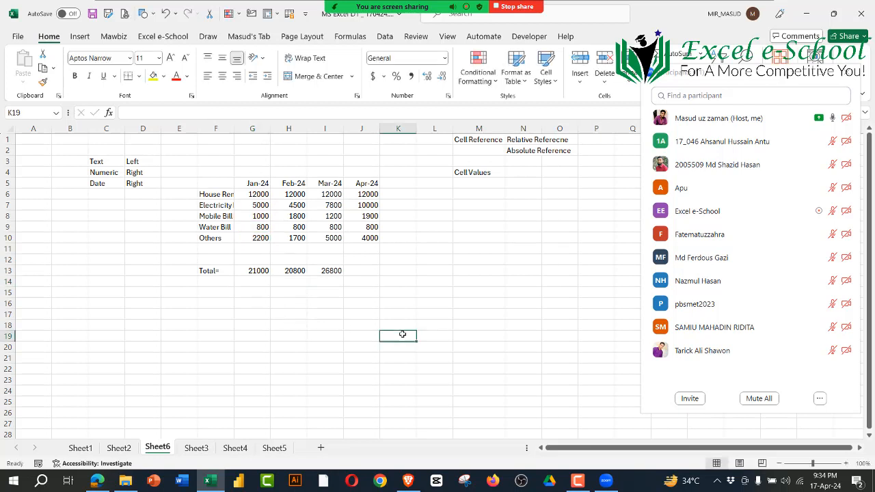
Step: Fit column N to its contents and enter A1 in O1 as the relative reference example
{"action": "double_click", "coordinate": [540, 127]}
{"action": "left_click", "coordinate": [587, 136]}
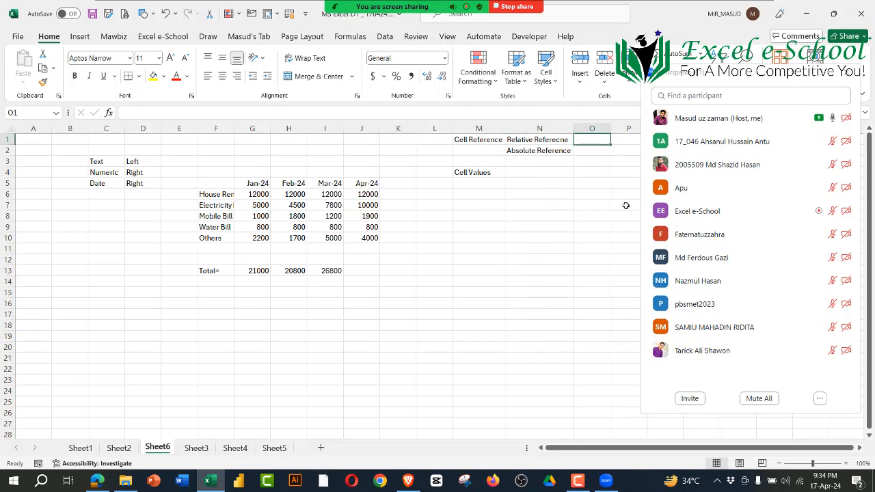
{"action": "type", "text": "A!"}
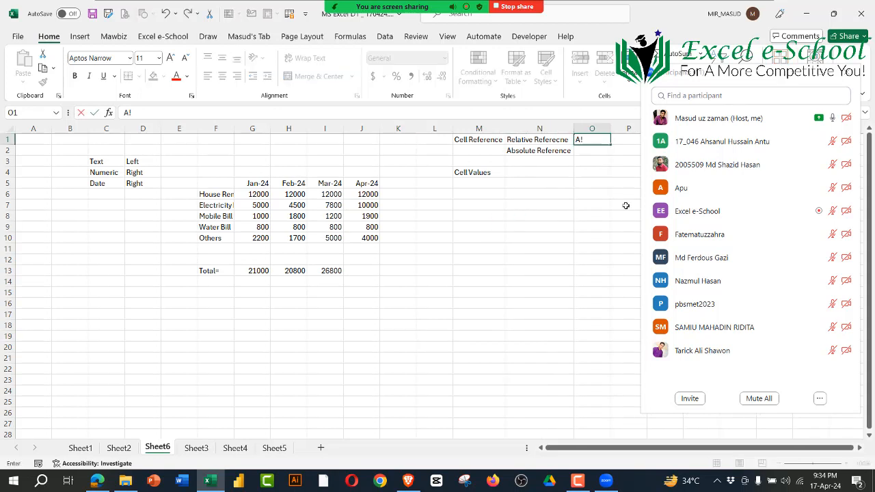
{"action": "type", "text": "1"}
{"action": "key", "text": "Return"}
{"action": "left_click", "coordinate": [596, 141]}
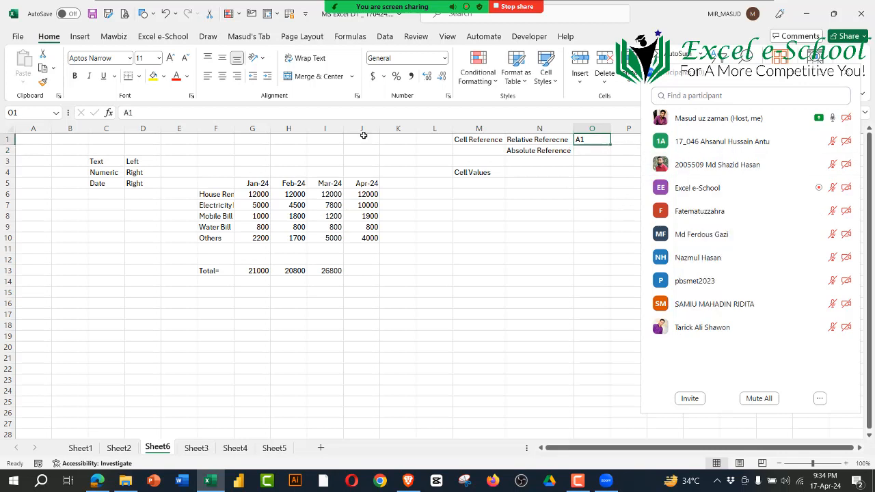
Step: Center O1, replace its example with G6, and highlight column G to illustrate the reference
{"action": "left_click", "coordinate": [222, 76]}
{"action": "type", "text": "G6"}
{"action": "key", "text": "Return"}
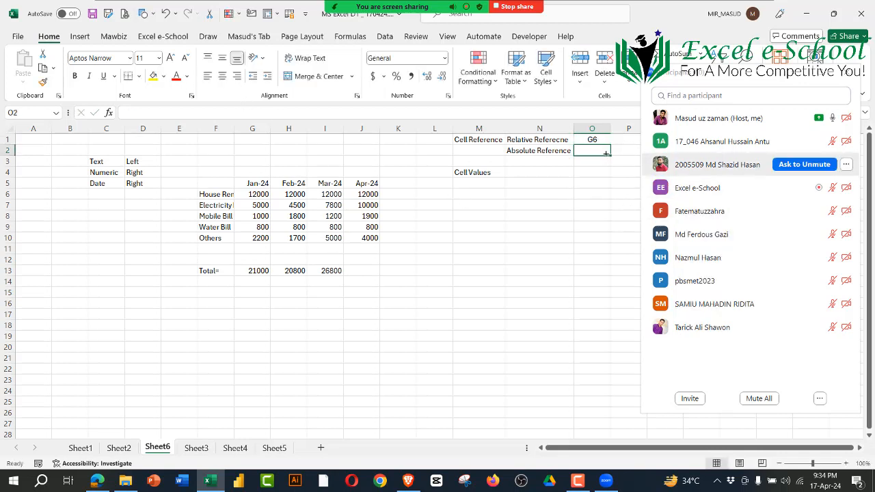
{"action": "left_click", "coordinate": [587, 140]}
{"action": "left_click", "coordinate": [252, 129]}
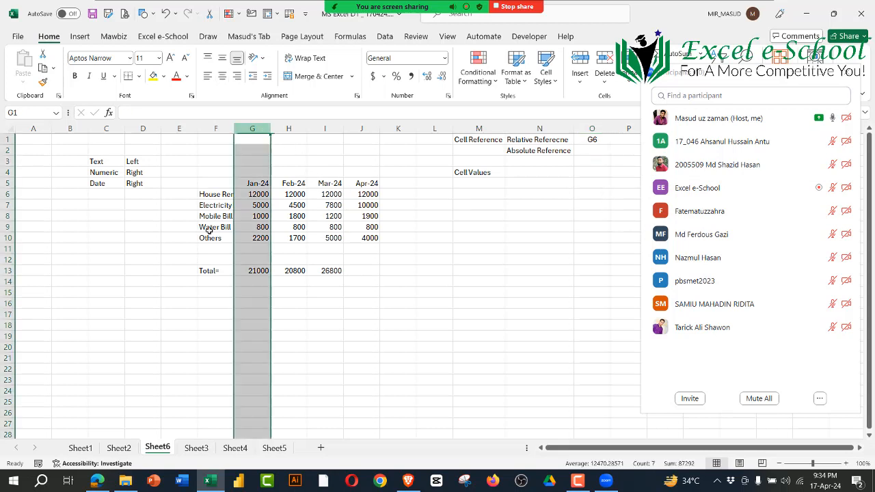
Step: Enter $G$6 in O2 as the absolute reference example and center it
{"action": "left_click", "coordinate": [591, 152]}
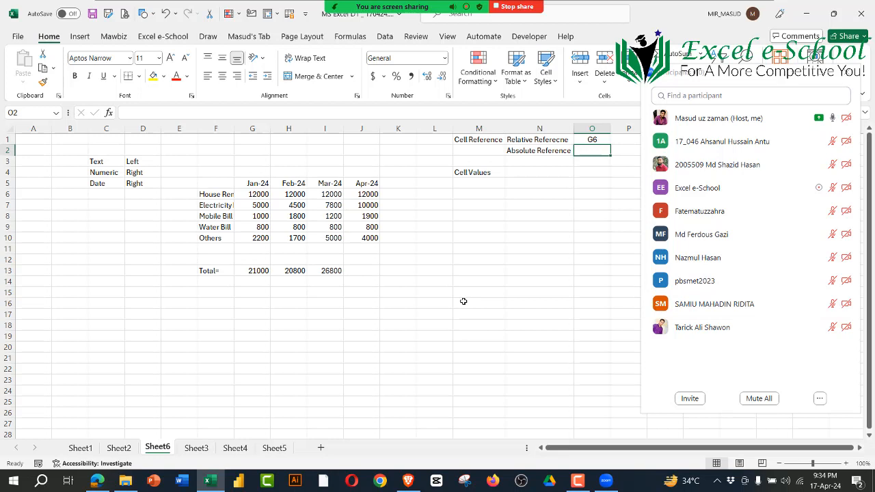
{"action": "type", "text": "$"}
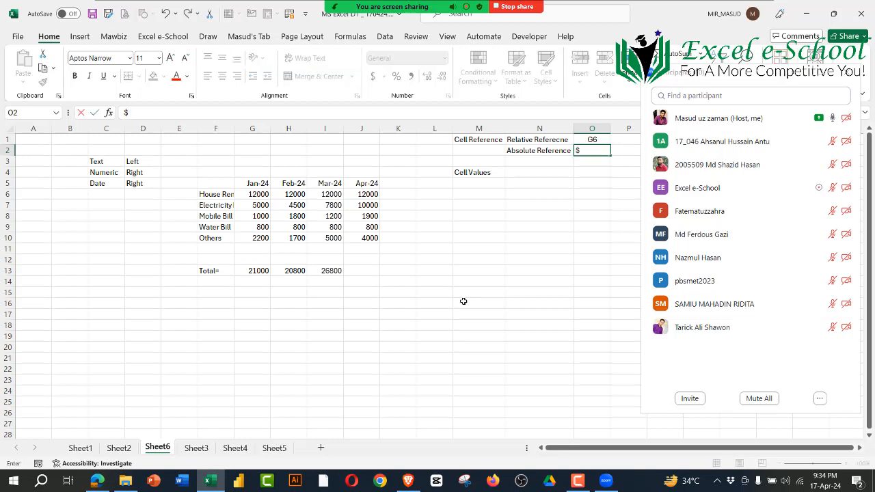
{"action": "type", "text": "G$6"}
{"action": "key", "text": "Return"}
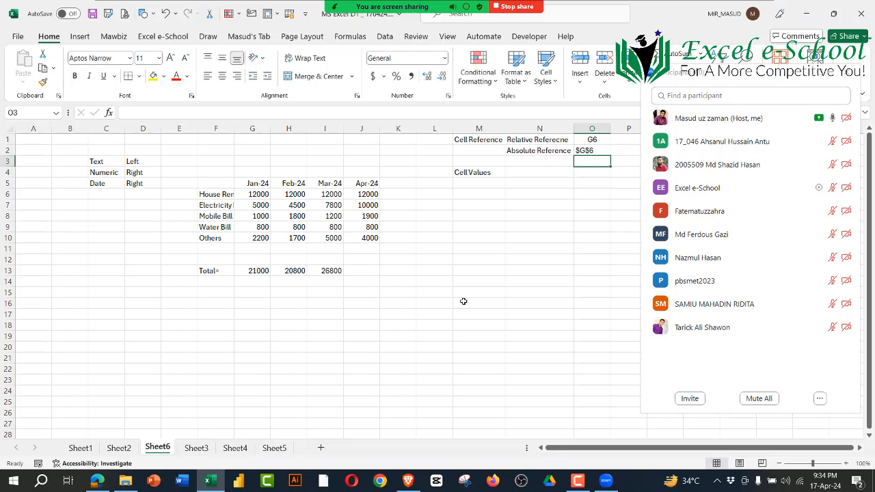
{"action": "left_click", "coordinate": [586, 142]}
{"action": "left_click", "coordinate": [585, 150]}
{"action": "left_click", "coordinate": [223, 76]}
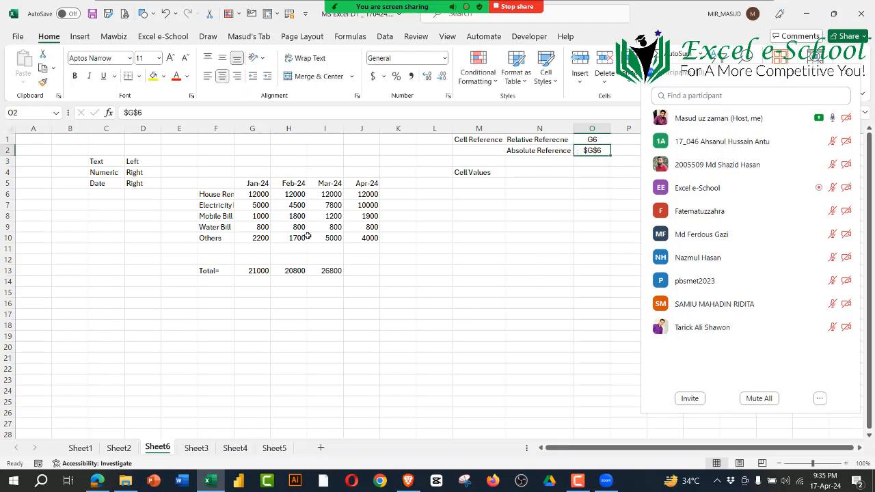
Step: Clear the totals in H13:I13 and make the G13 formula absolute as =$G$6+$G$7+$G$8+$G$9+$G$10
{"action": "left_click_drag", "start_coordinate": [307, 273], "coordinate": [334, 272]}
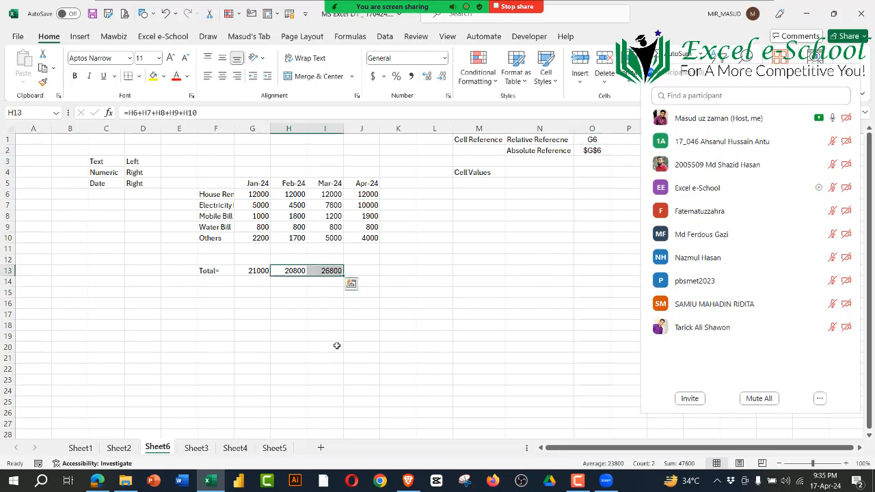
{"action": "key", "text": "Delete"}
{"action": "left_click", "coordinate": [253, 270]}
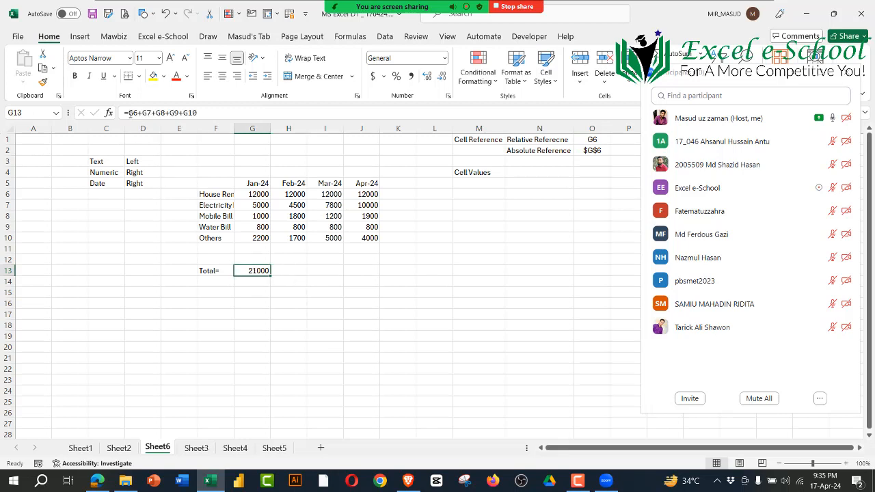
{"action": "left_click_drag", "start_coordinate": [129, 113], "coordinate": [201, 110]}
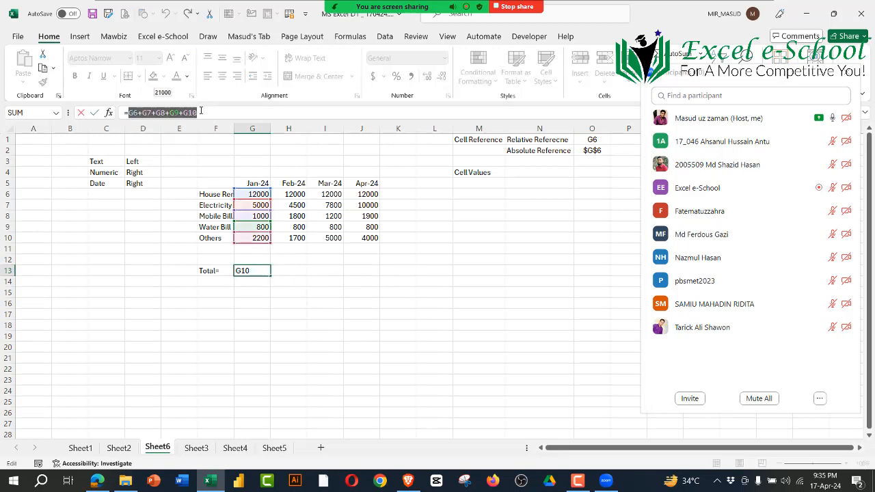
{"action": "key", "text": "F4"}
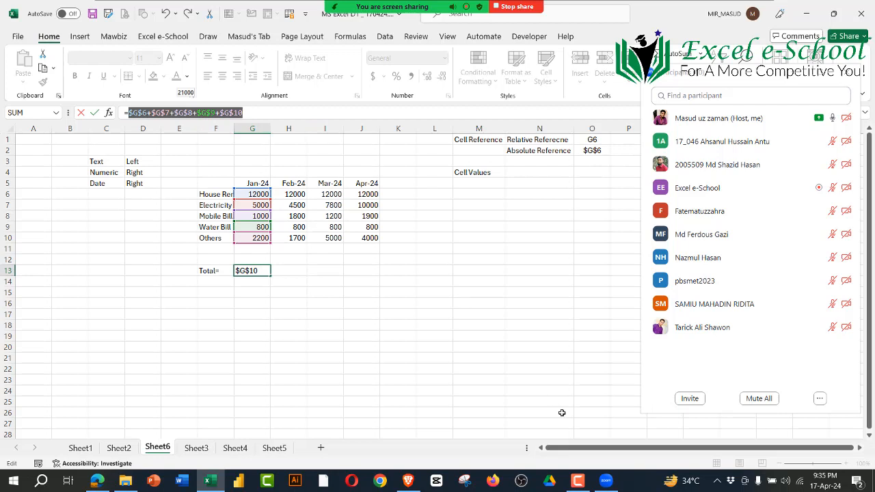
{"action": "key", "text": "Return"}
{"action": "left_click", "coordinate": [325, 369]}
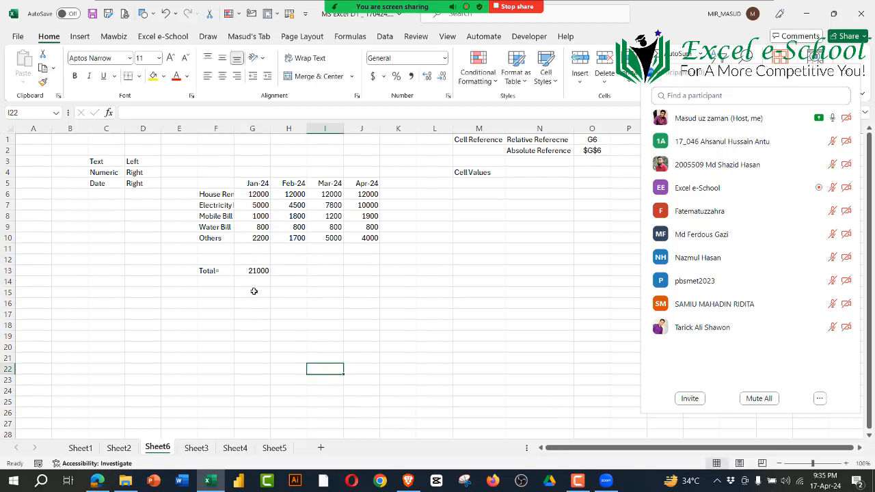
Step: Fill the absolute total formula from G13 across to H13 and inspect the cells it references
{"action": "left_click", "coordinate": [259, 270]}
{"action": "left_click_drag", "start_coordinate": [272, 275], "coordinate": [304, 273]}
{"action": "left_click", "coordinate": [328, 341]}
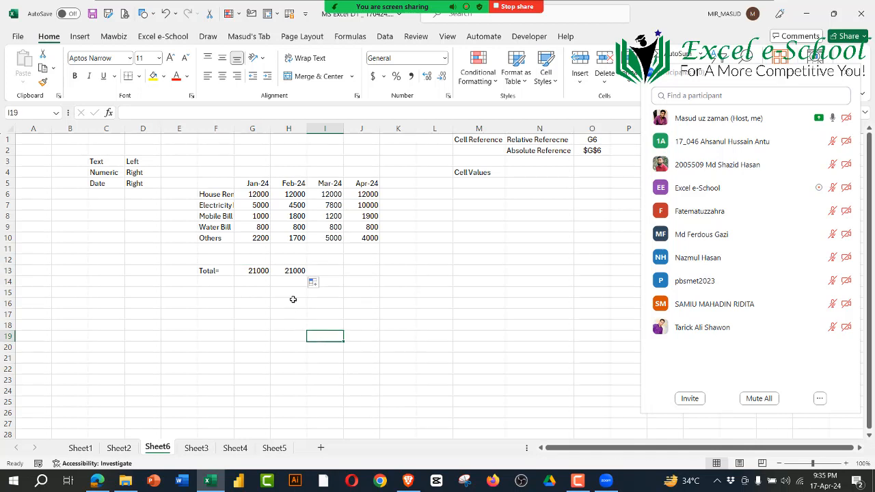
{"action": "double_click", "coordinate": [295, 272]}
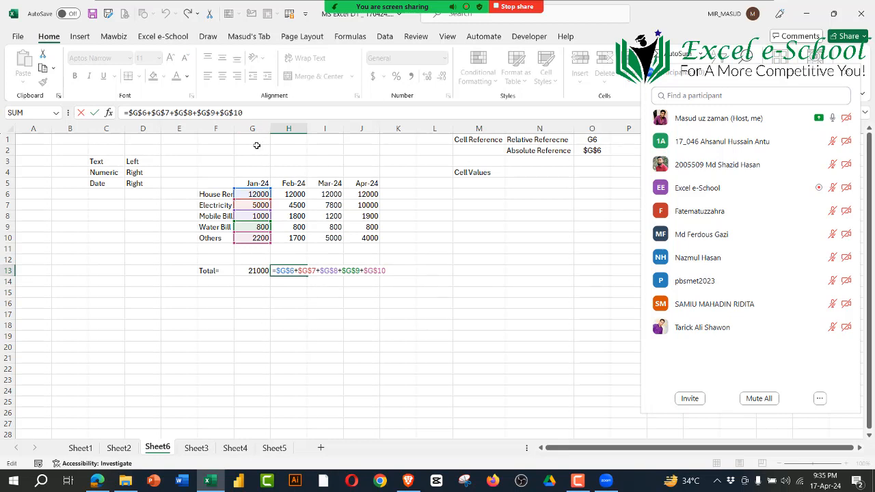
{"action": "key", "text": "Return"}
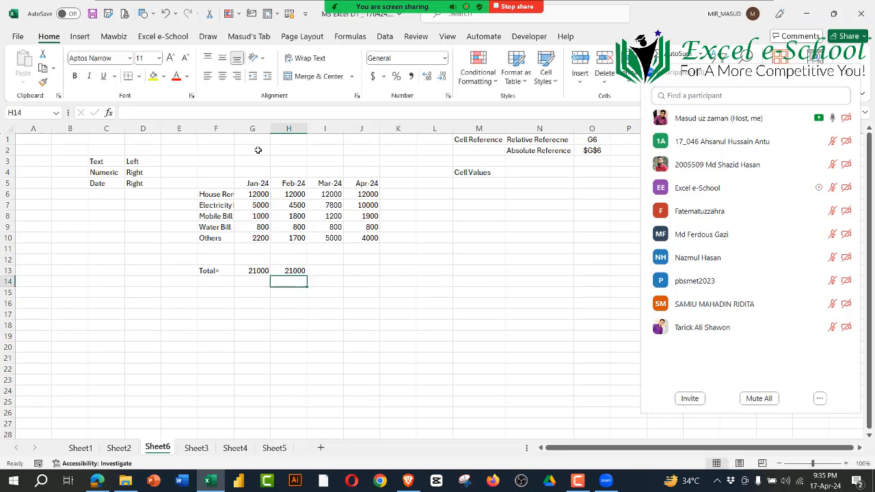
Step: Fill the absolute formula from H13 across to I13 and inspect its references
{"action": "left_click", "coordinate": [298, 271]}
{"action": "left_click_drag", "start_coordinate": [309, 276], "coordinate": [342, 277]}
{"action": "left_click", "coordinate": [345, 328]}
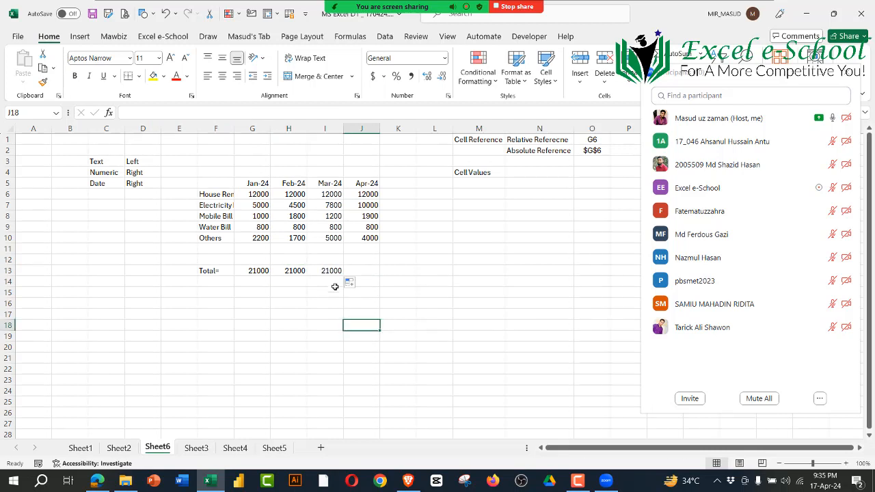
{"action": "double_click", "coordinate": [336, 272]}
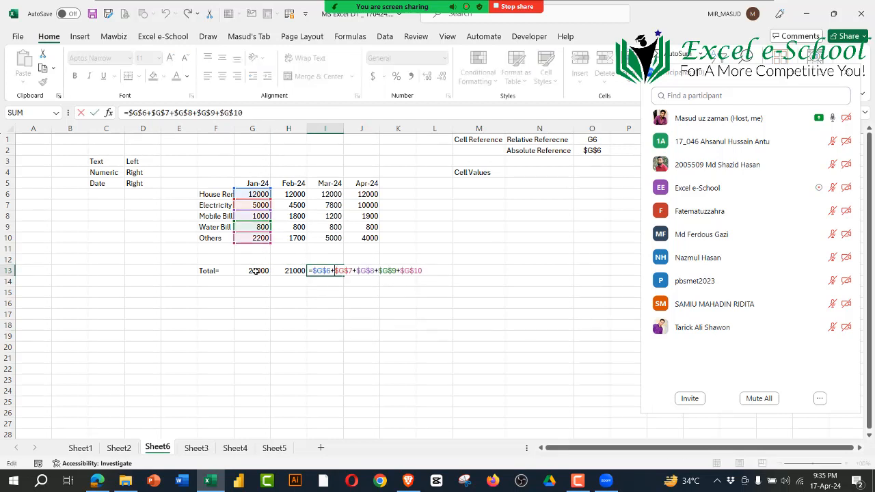
{"action": "key", "text": "Return"}
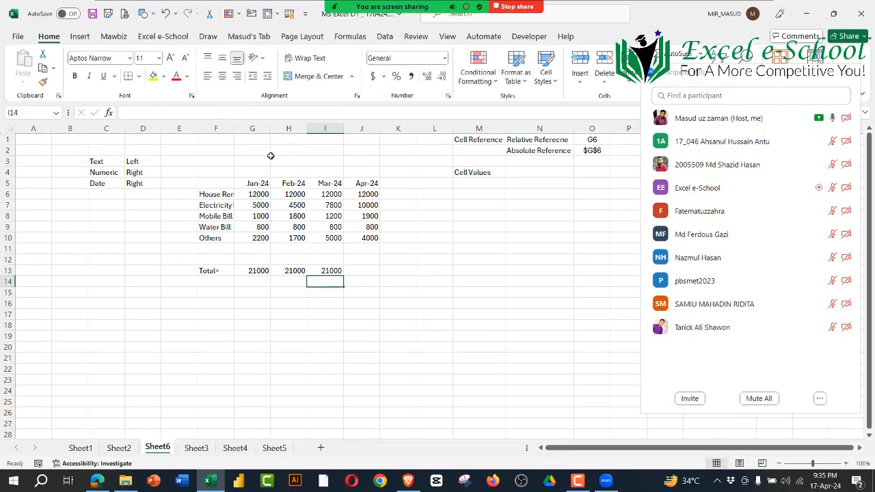
Step: Copy the absolute total formula from G13 down to G14 and inspect its references
{"action": "left_click", "coordinate": [251, 273]}
{"action": "left_click_drag", "start_coordinate": [266, 279], "coordinate": [274, 290]}
{"action": "double_click", "coordinate": [264, 283]}
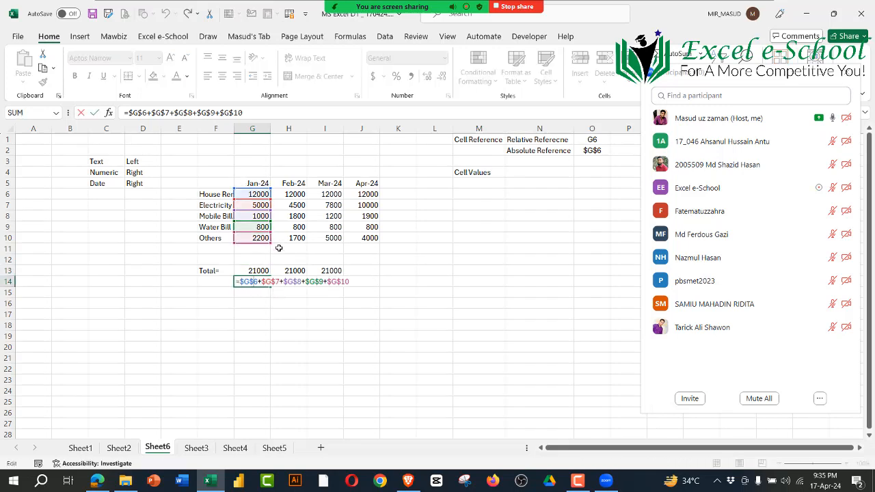
{"action": "left_click", "coordinate": [349, 360]}
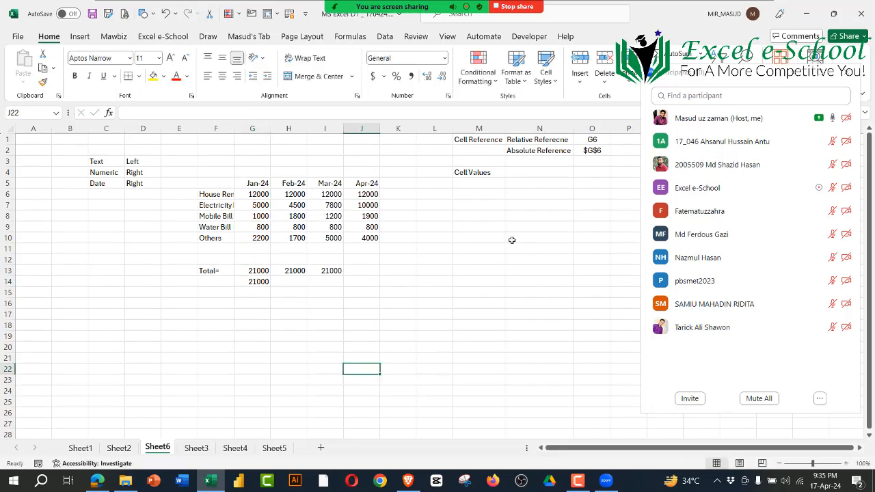
Step: Clear the copied totals in G14 and H13:I13, keeping only the absolute total formula in G13
{"action": "left_click", "coordinate": [601, 151]}
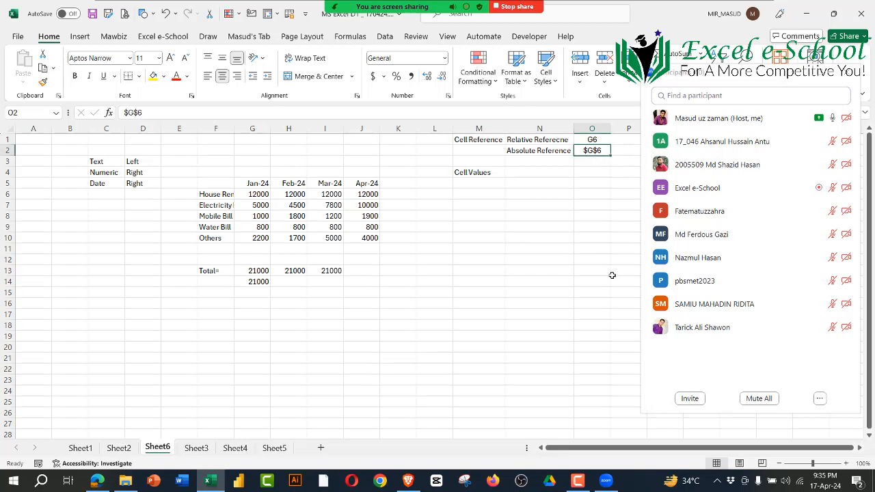
{"action": "left_click", "coordinate": [261, 282]}
{"action": "key", "text": "Delete"}
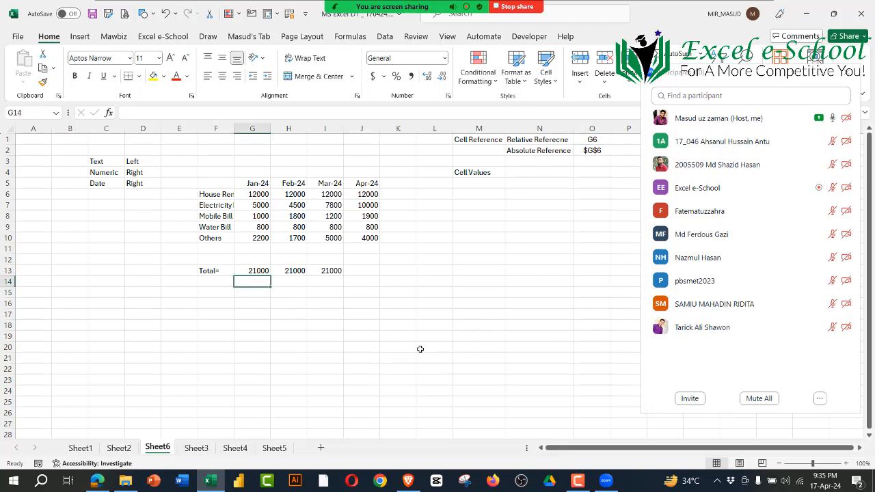
{"action": "left_click", "coordinate": [378, 348]}
{"action": "left_click", "coordinate": [301, 273]}
{"action": "left_click_drag", "start_coordinate": [301, 274], "coordinate": [331, 271]}
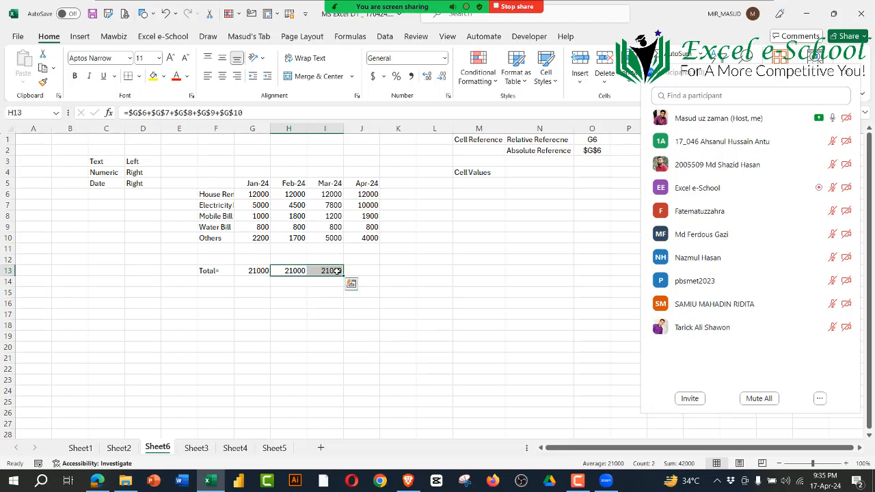
{"action": "key", "text": "Delete"}
Step: Compare the relative and absolute reference examples in O1 and O2 with the first reference in the G13 formula
{"action": "left_click", "coordinate": [254, 270]}
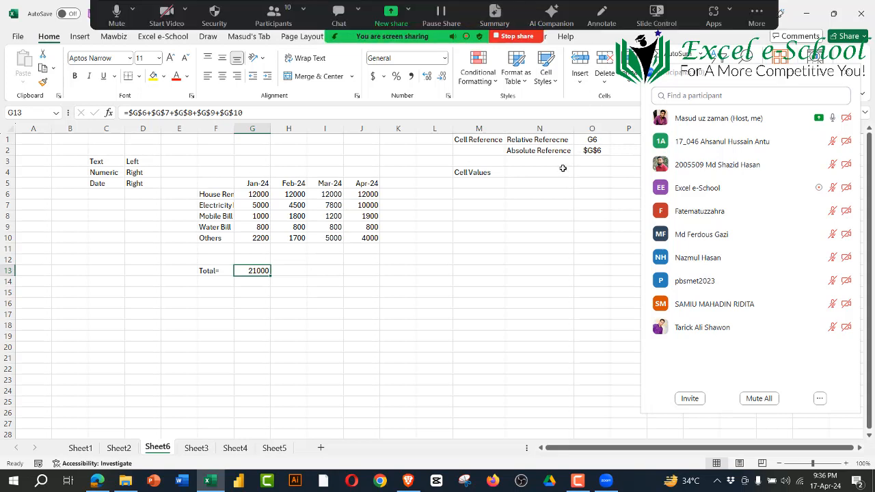
{"action": "left_click", "coordinate": [592, 128]}
{"action": "left_click", "coordinate": [593, 140]}
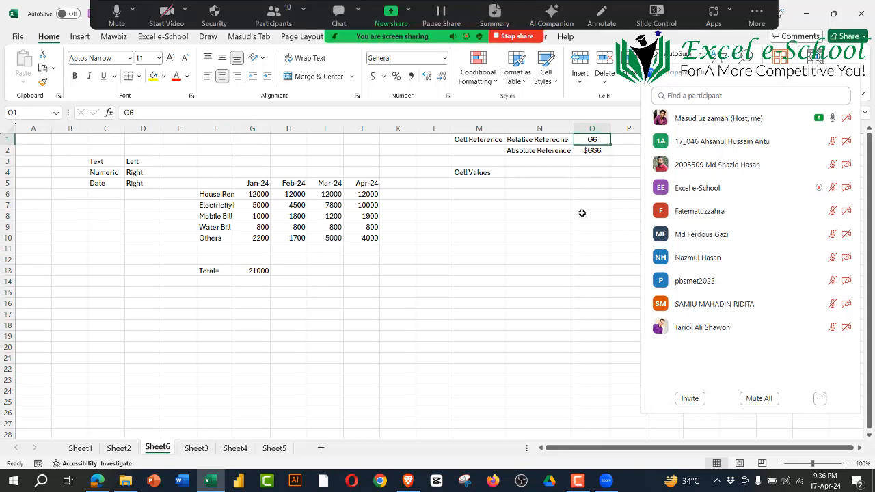
{"action": "left_click", "coordinate": [593, 151]}
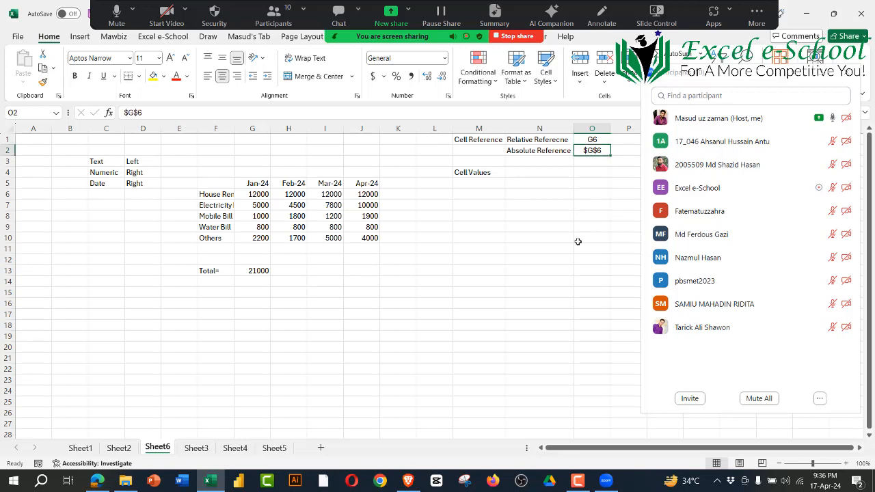
{"action": "left_click", "coordinate": [252, 271]}
{"action": "left_click_drag", "start_coordinate": [146, 115], "coordinate": [129, 114]}
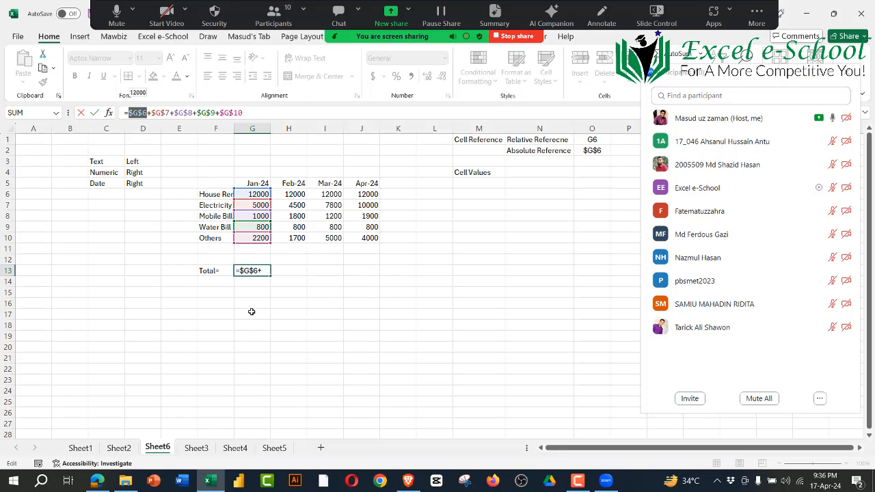
{"action": "key", "text": "Return"}
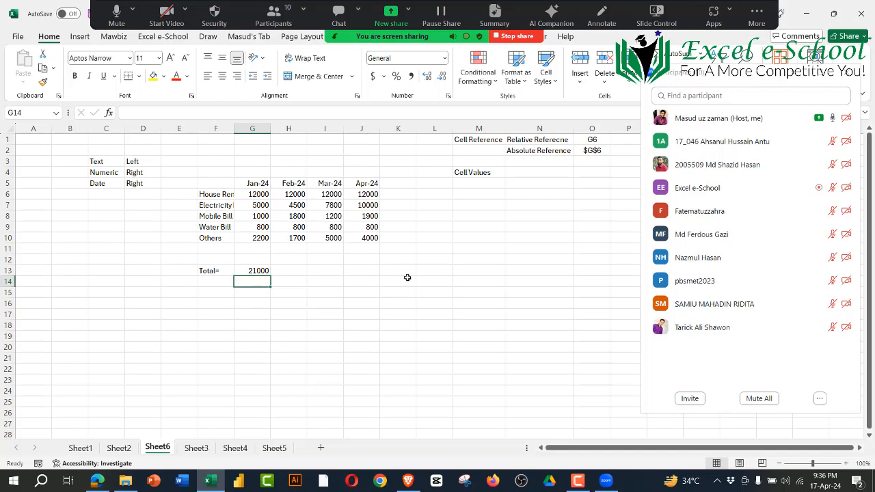
Step: Add the heading Total in K5 beside the months and the label Total in F11 below Others
{"action": "left_click", "coordinate": [399, 184]}
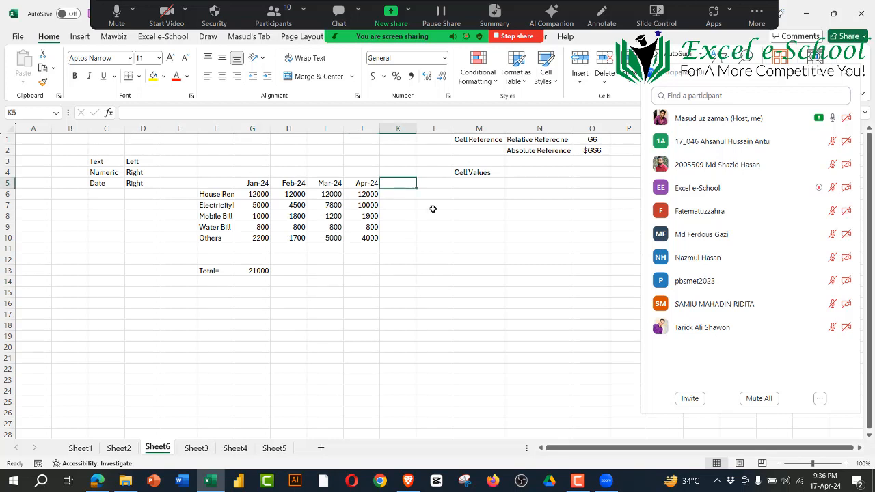
{"action": "type", "text": "Total"}
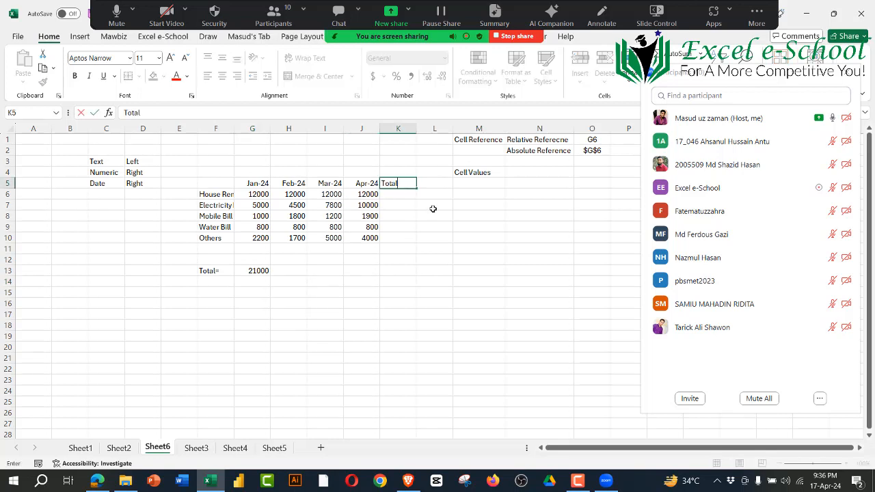
{"action": "key", "text": "Return"}
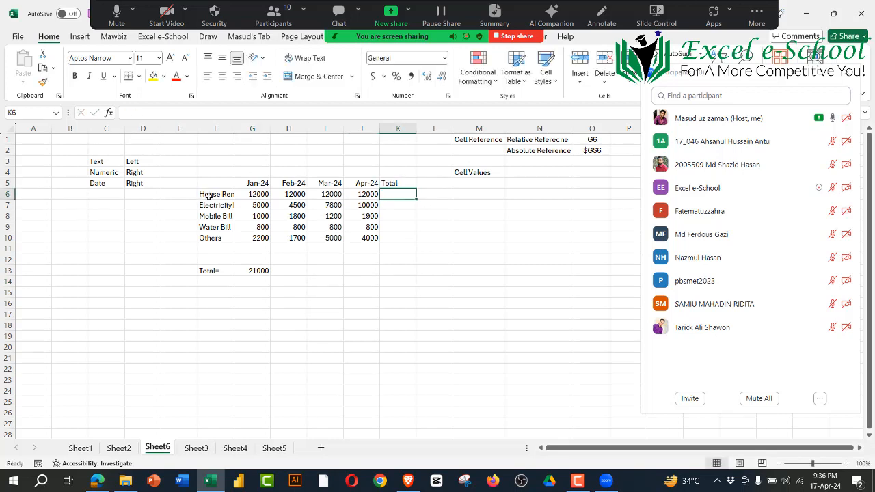
{"action": "left_click_drag", "start_coordinate": [208, 195], "coordinate": [393, 204]}
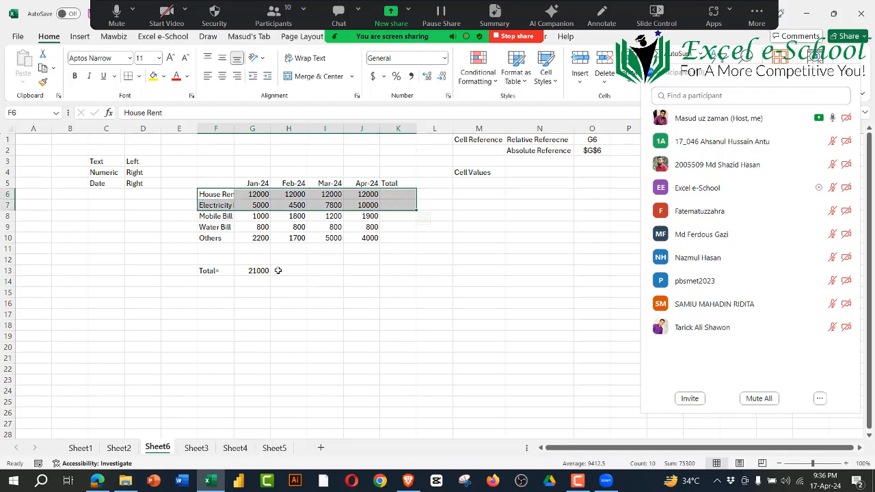
{"action": "left_click", "coordinate": [217, 248]}
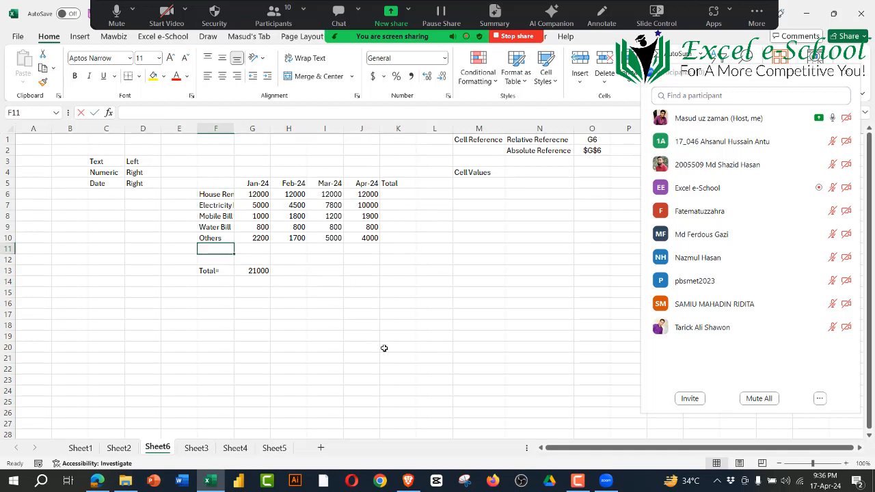
{"action": "type", "text": "Total"}
{"action": "key", "text": "Tab"}
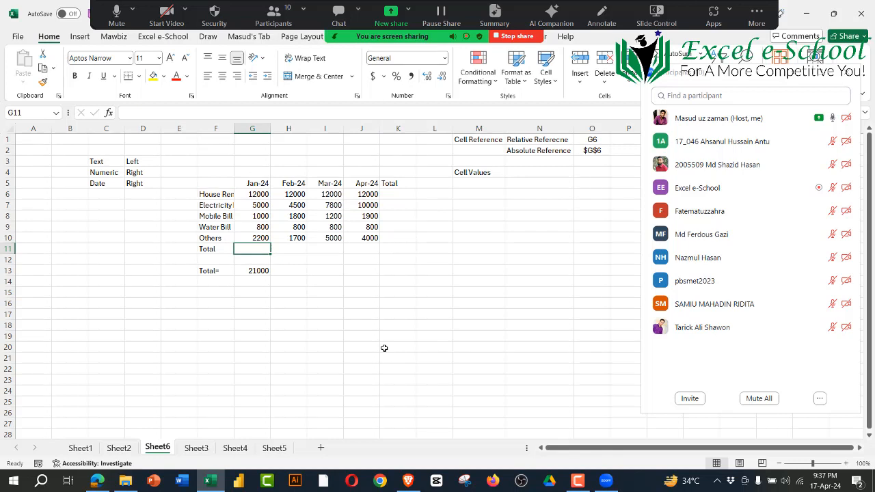
Step: Enter the relative formula =G6+G7+G8+G9+G10 in G11 to total the Jan-24 expenses
{"action": "type", "text": "="}
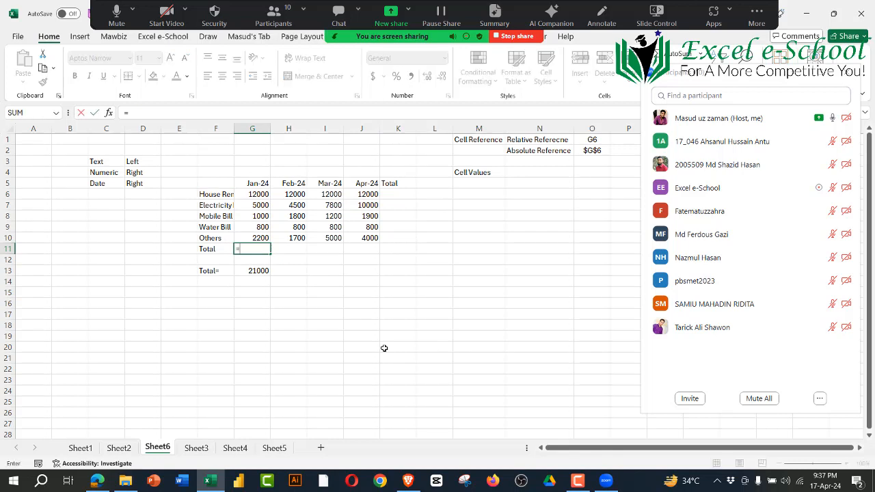
{"action": "left_click", "coordinate": [258, 194]}
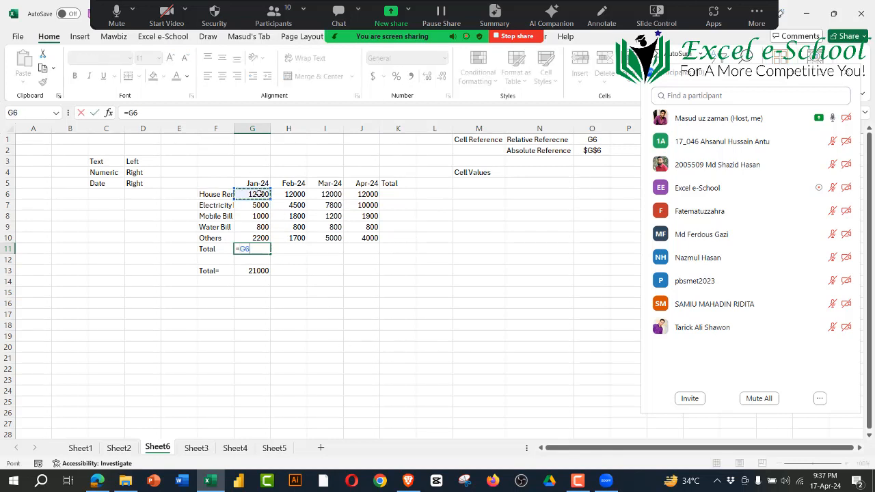
{"action": "type", "text": "+"}
{"action": "left_click", "coordinate": [263, 205]}
{"action": "type", "text": "+"}
{"action": "left_click", "coordinate": [260, 216]}
{"action": "type", "text": "+"}
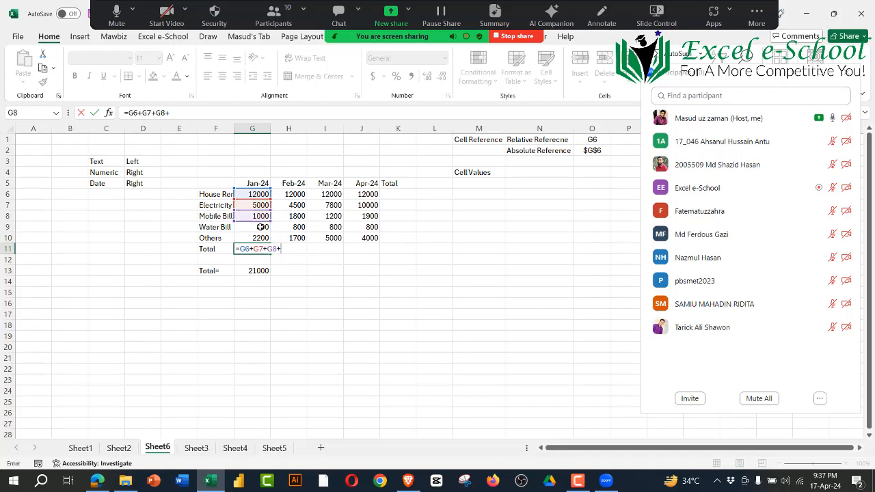
{"action": "left_click", "coordinate": [259, 227]}
{"action": "type", "text": "+"}
{"action": "left_click", "coordinate": [258, 238]}
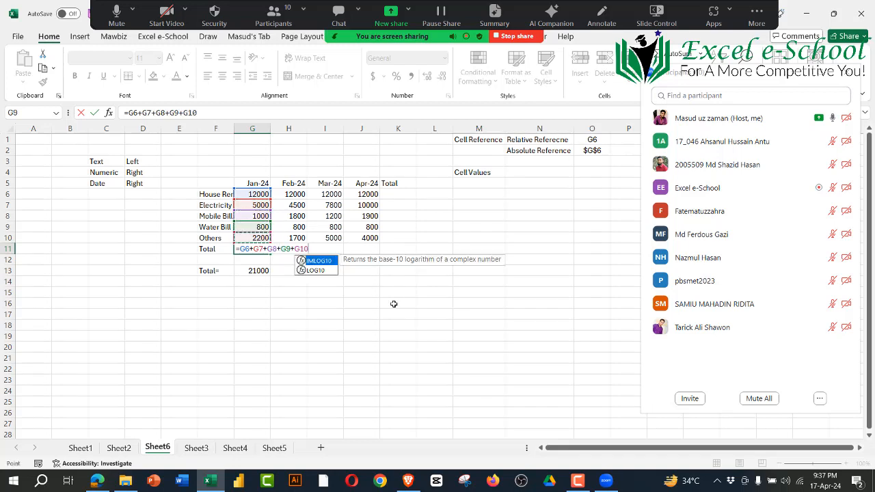
{"action": "key", "text": "Return"}
Step: Fill the G11 total formula across to J11 and inspect each month's copied formula
{"action": "left_click", "coordinate": [255, 249]}
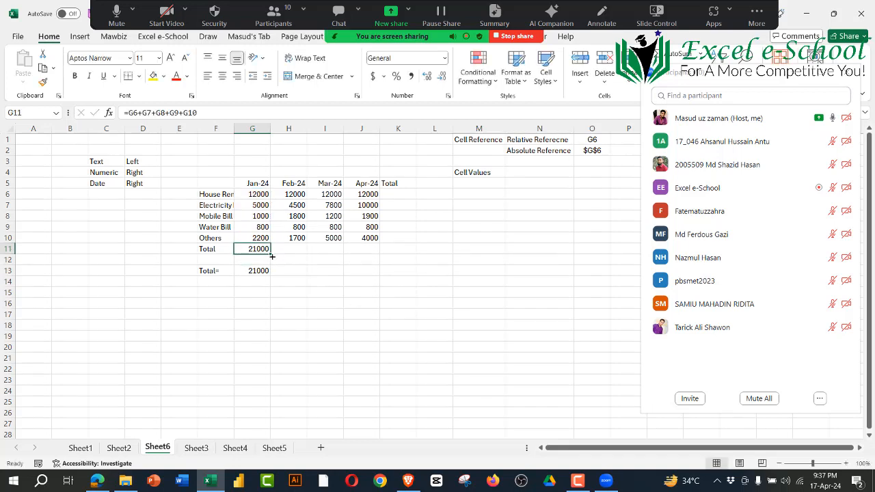
{"action": "left_click_drag", "start_coordinate": [271, 256], "coordinate": [378, 256]}
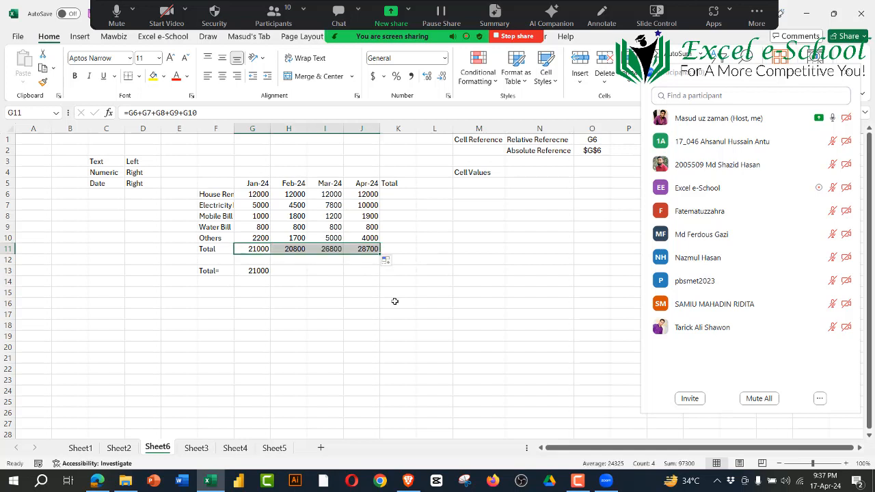
{"action": "left_click", "coordinate": [266, 249]}
{"action": "left_click", "coordinate": [294, 249]}
{"action": "left_click", "coordinate": [334, 249]}
{"action": "left_click", "coordinate": [353, 249]}
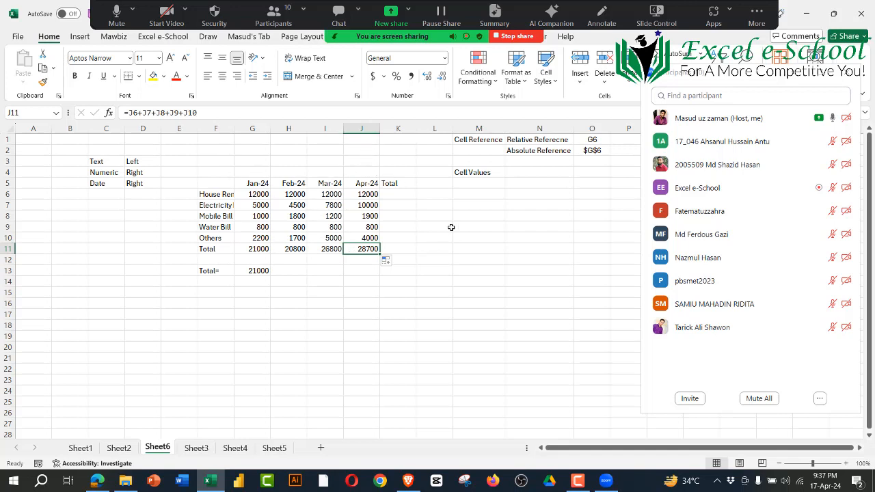
Step: Enter the relative formula =G6+H6+I6+J6 in K6 to total House Rent across the four months
{"action": "left_click", "coordinate": [413, 195]}
{"action": "type", "text": "="}
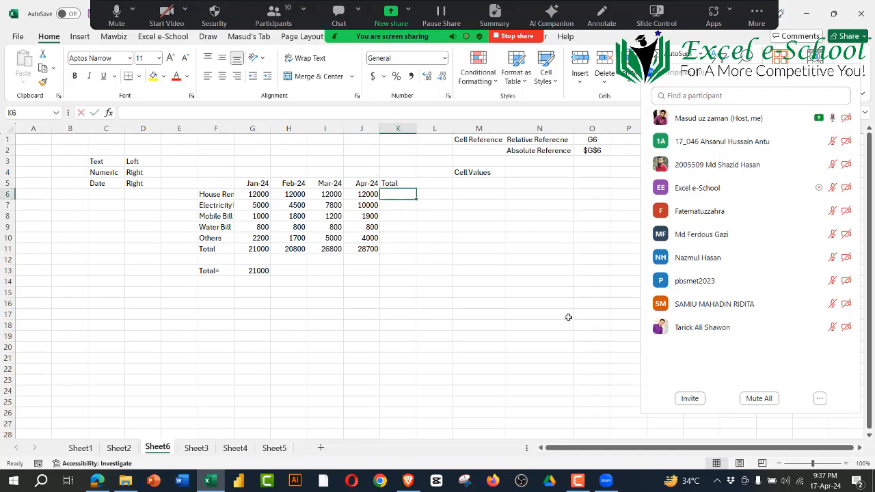
{"action": "left_click", "coordinate": [265, 196]}
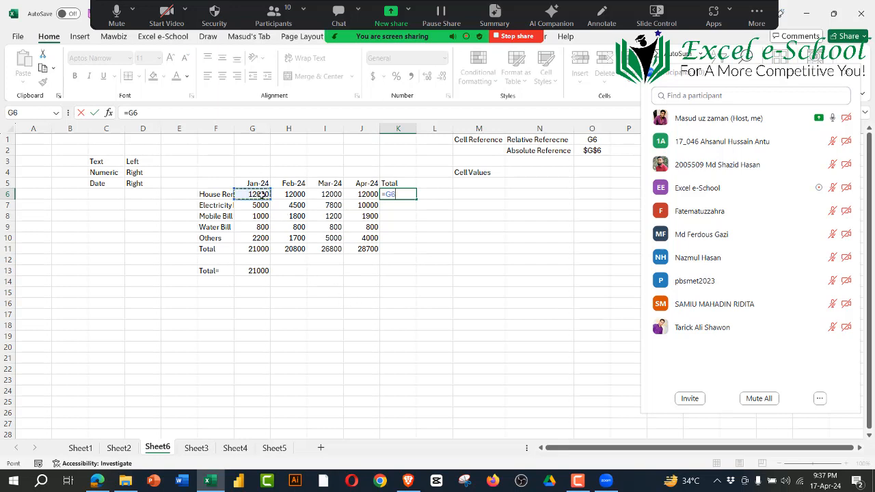
{"action": "type", "text": "+"}
{"action": "left_click", "coordinate": [289, 197]}
{"action": "type", "text": "+"}
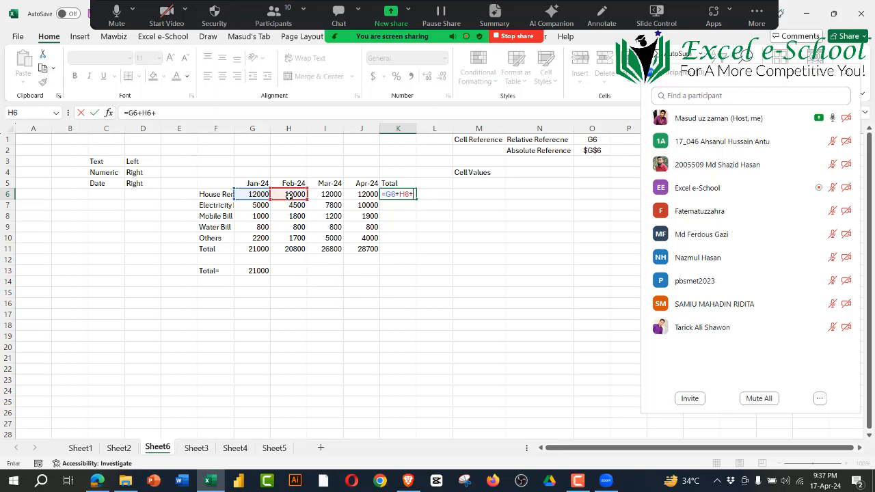
{"action": "left_click", "coordinate": [327, 197]}
{"action": "type", "text": "+"}
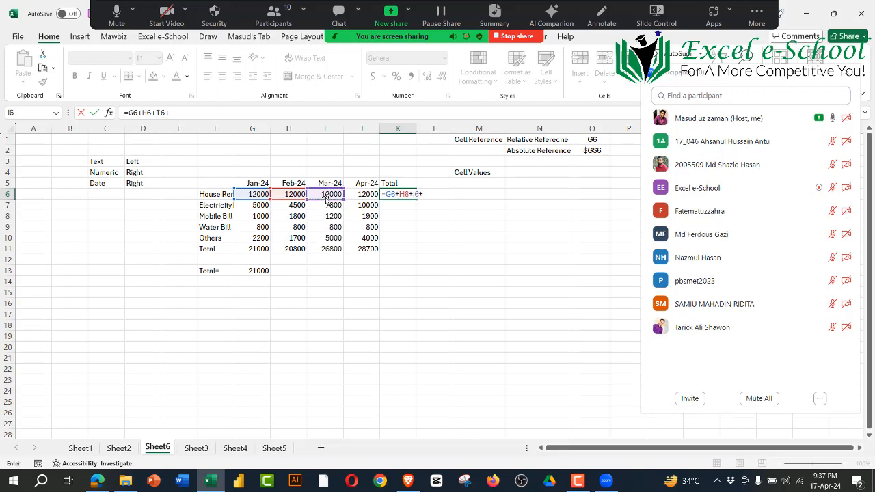
{"action": "left_click", "coordinate": [364, 196]}
{"action": "key", "text": "Return"}
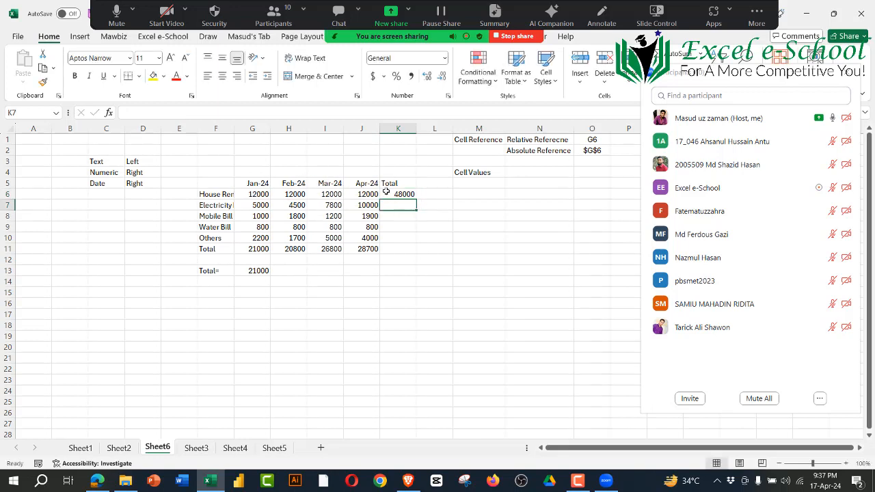
Step: Fill the K6 row total formula down to K11 and review the totals in column K and row 11
{"action": "key", "text": "Up"}
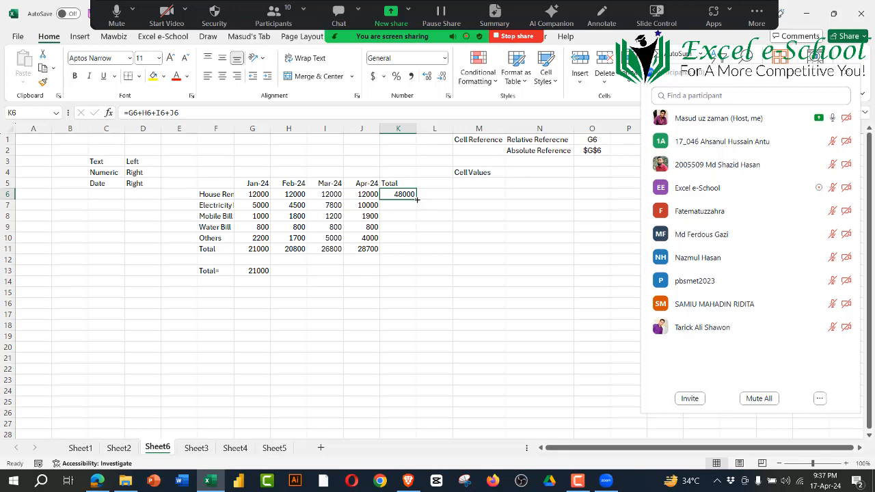
{"action": "left_click_drag", "start_coordinate": [416, 199], "coordinate": [416, 253]}
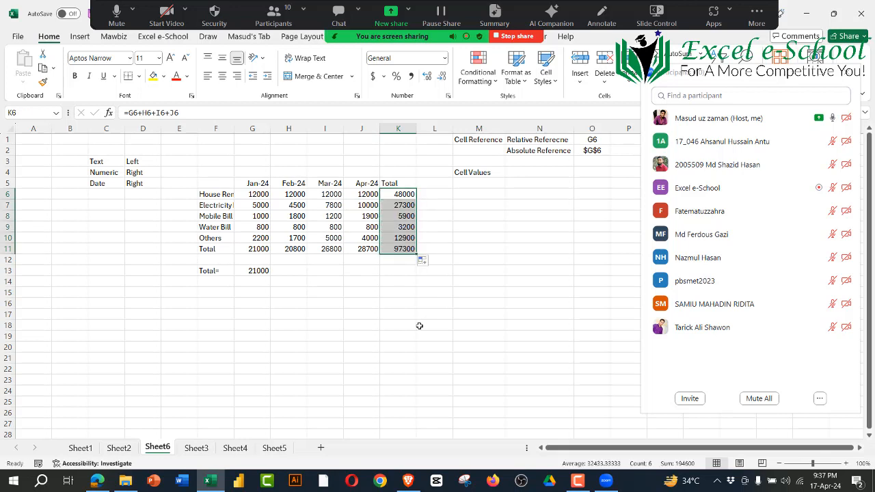
{"action": "left_click", "coordinate": [409, 326]}
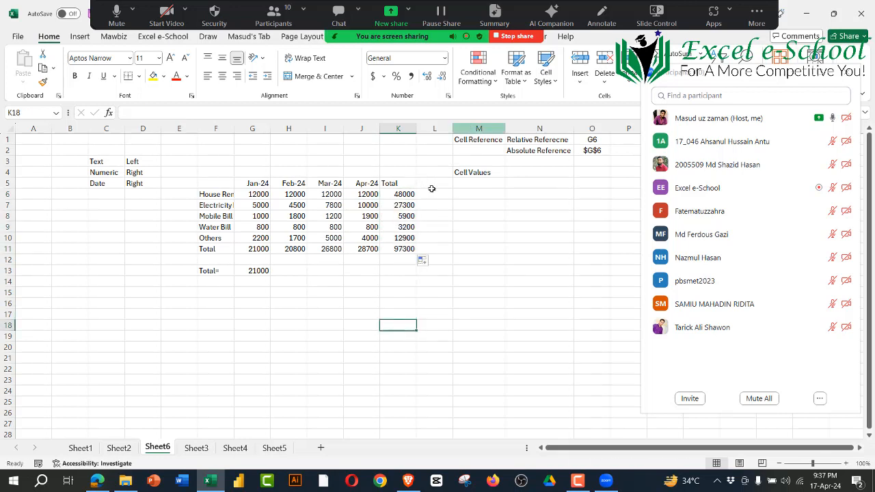
{"action": "left_click_drag", "start_coordinate": [402, 195], "coordinate": [404, 238]}
{"action": "left_click_drag", "start_coordinate": [236, 248], "coordinate": [411, 250]}
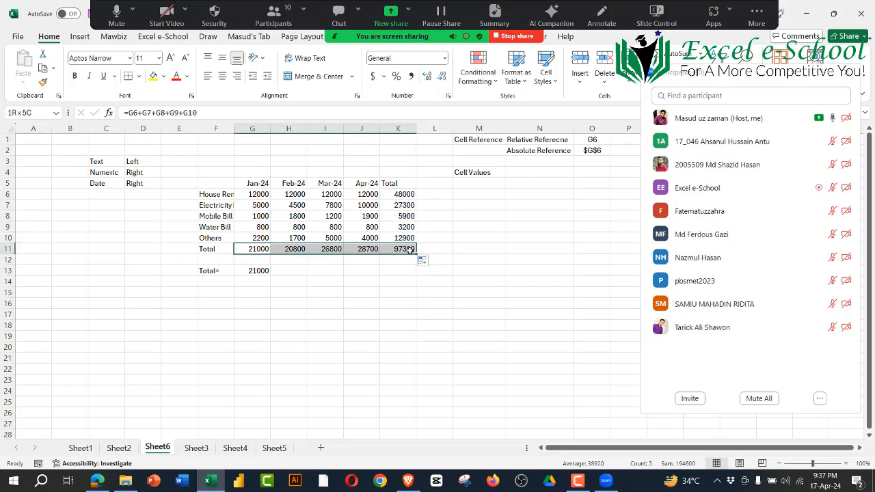
{"action": "left_click", "coordinate": [433, 315]}
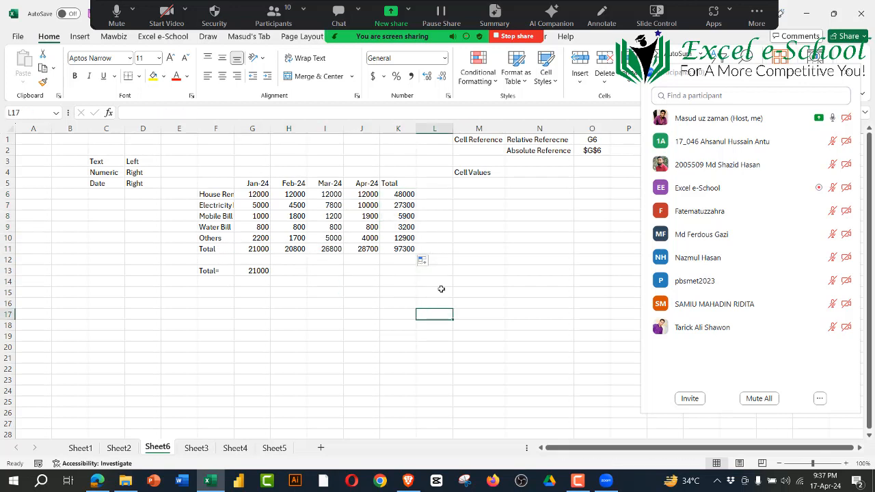
Step: Insert a blank column at column L, directly after the Total column
{"action": "left_click", "coordinate": [445, 127]}
{"action": "right_click", "coordinate": [445, 128]}
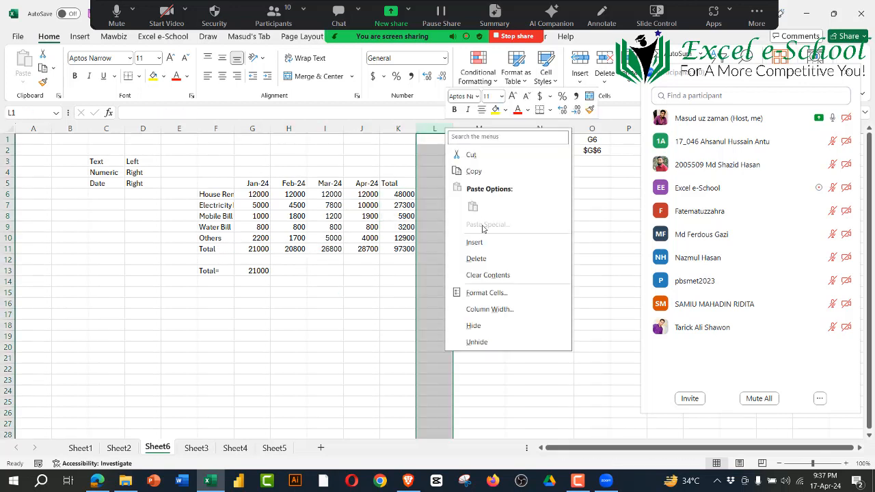
{"action": "left_click", "coordinate": [462, 238]}
{"action": "left_click", "coordinate": [463, 260]}
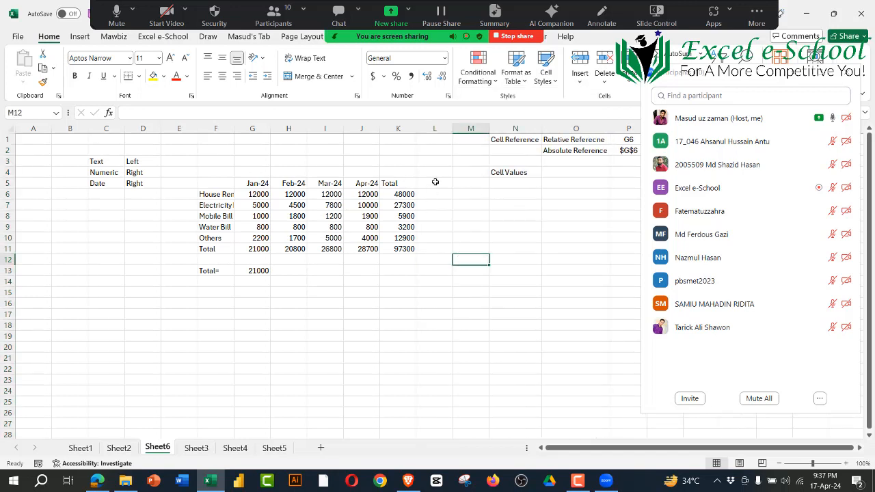
Step: Enter the header Percentage in L5, beside the Total header
{"action": "left_click", "coordinate": [435, 182]}
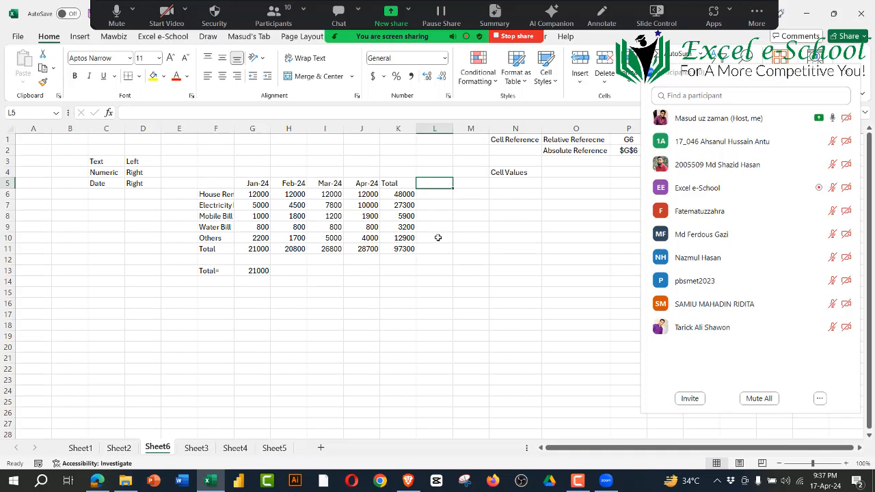
{"action": "type", "text": "Percentage"}
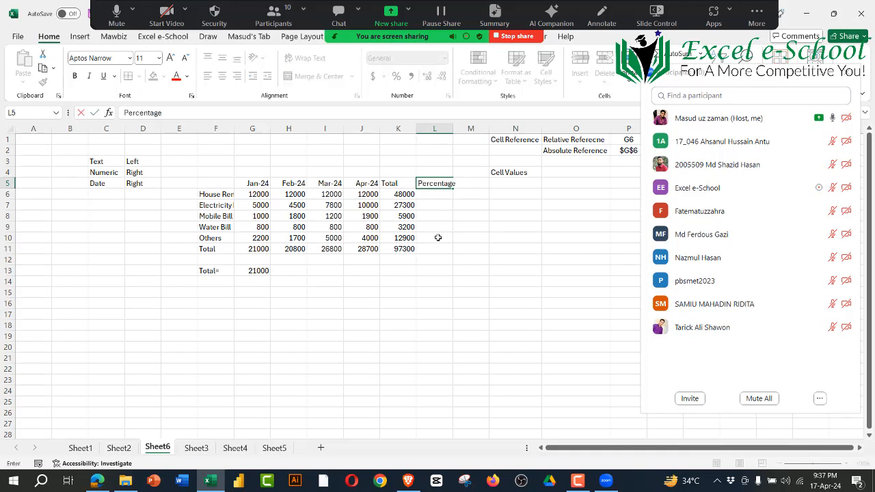
{"action": "key", "text": "Return"}
{"action": "left_click", "coordinate": [488, 282]}
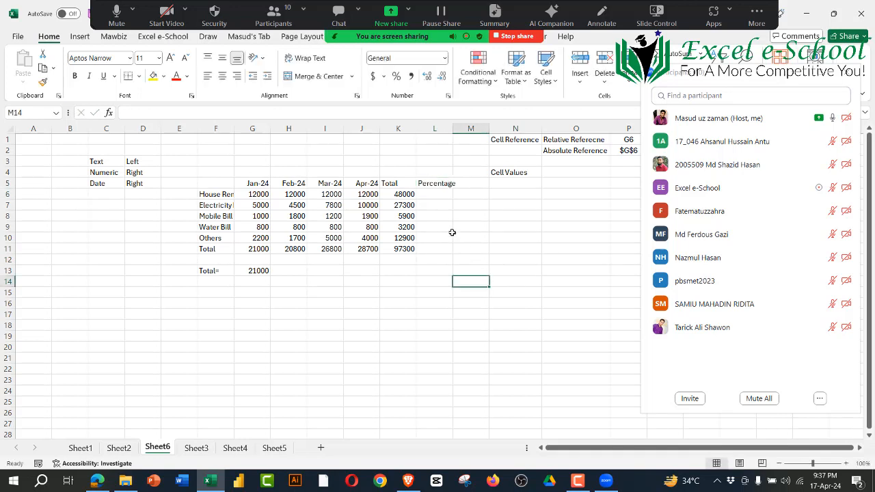
Step: Examine each expense's row total in column K against the grand total in K11 as the basis for the percentages
{"action": "left_click", "coordinate": [441, 198]}
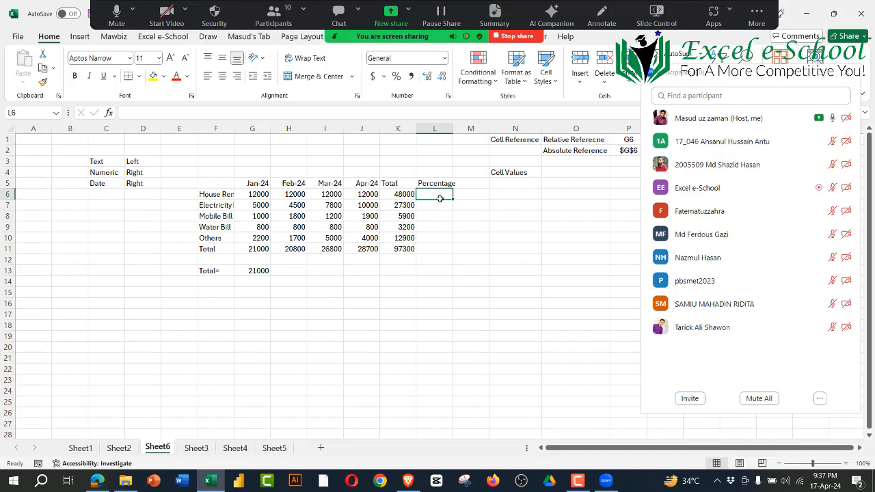
{"action": "left_click", "coordinate": [402, 248]}
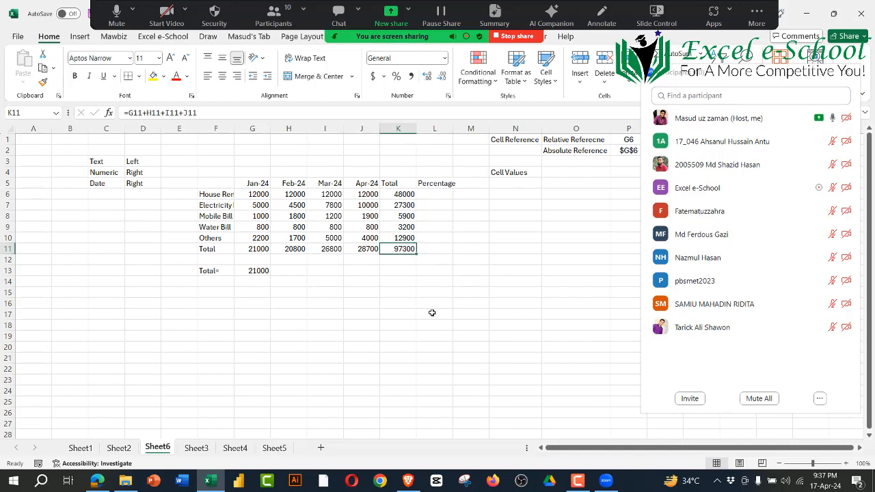
{"action": "left_click", "coordinate": [401, 197]}
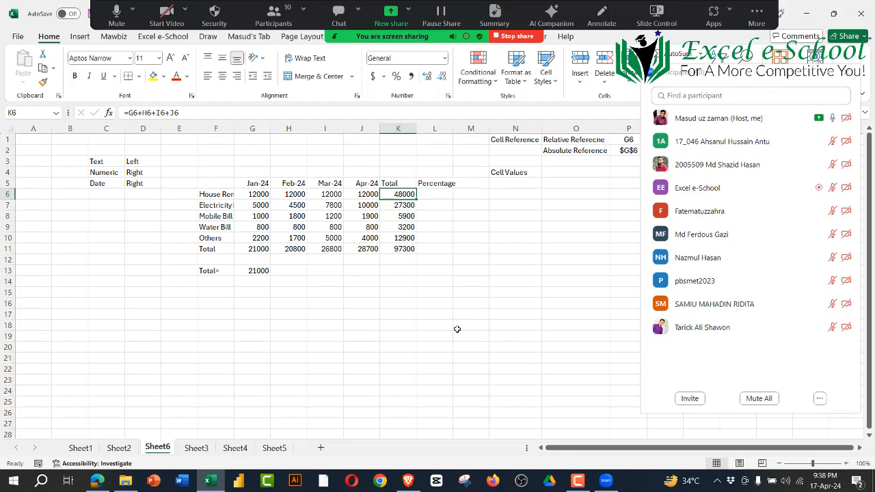
{"action": "left_click", "coordinate": [229, 197]}
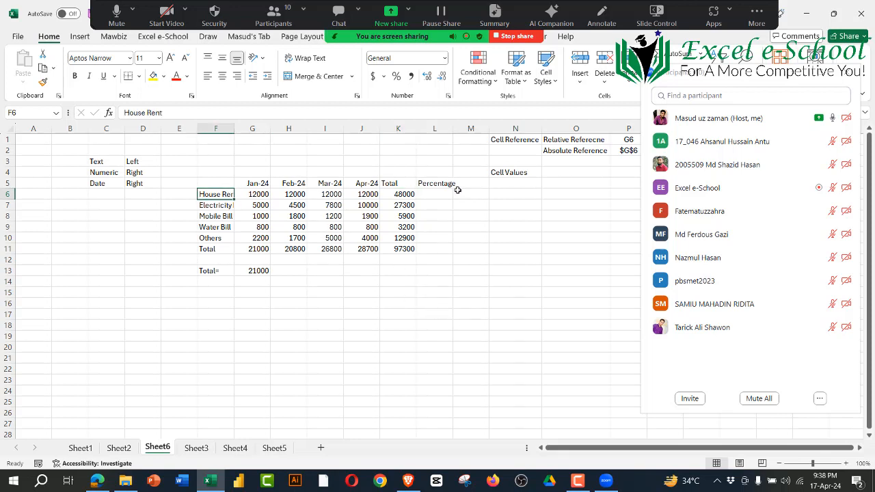
{"action": "left_click", "coordinate": [440, 194]}
{"action": "left_click", "coordinate": [212, 208]}
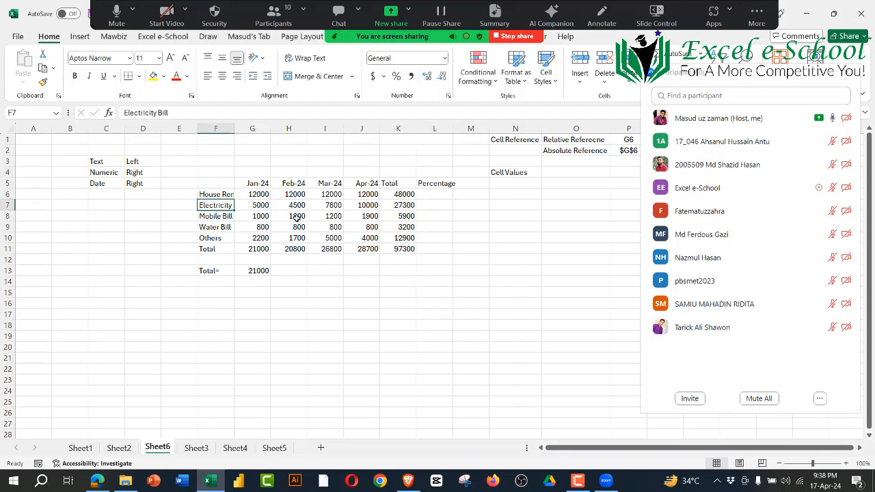
{"action": "left_click", "coordinate": [401, 205]}
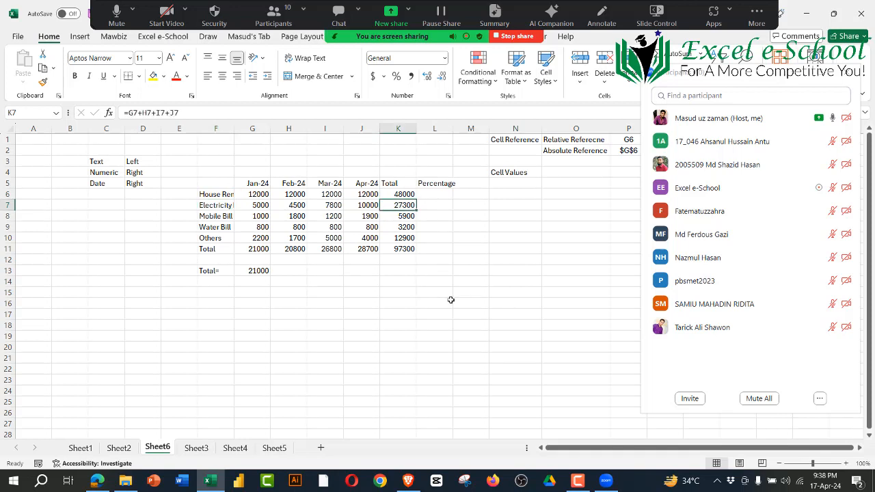
{"action": "left_click", "coordinate": [229, 217]}
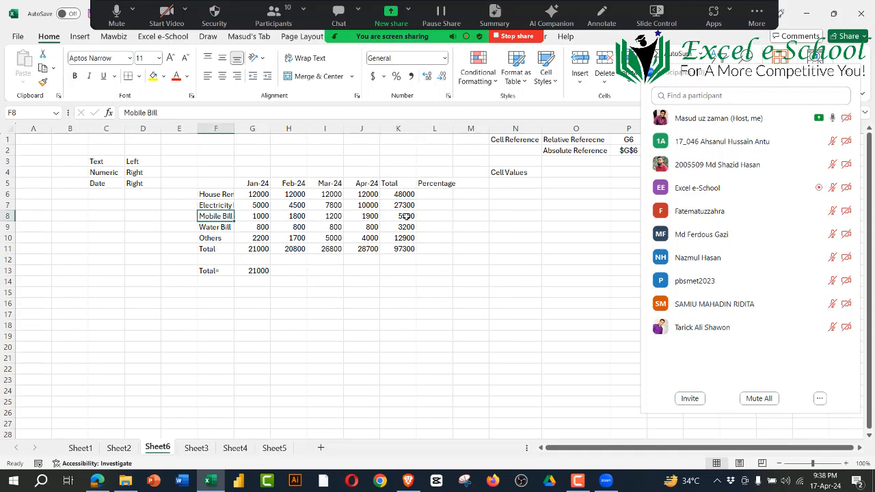
{"action": "left_click", "coordinate": [407, 217]}
{"action": "left_click", "coordinate": [434, 271]}
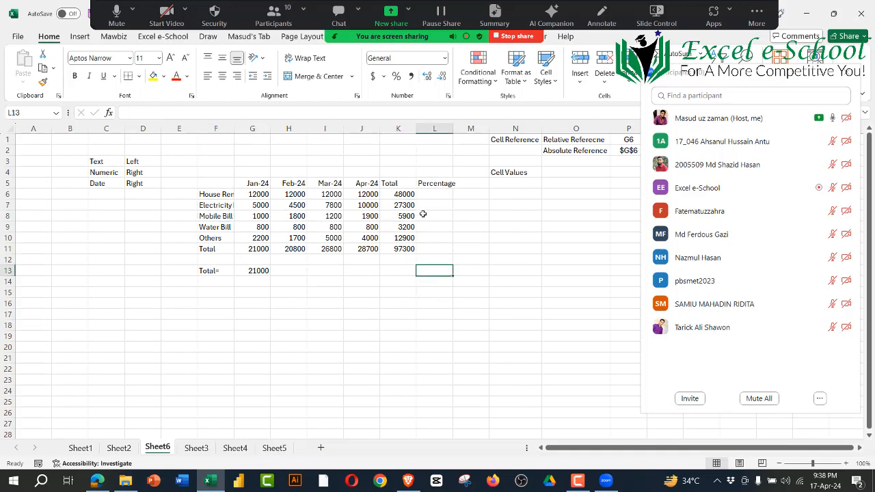
{"action": "left_click_drag", "start_coordinate": [430, 197], "coordinate": [440, 249]}
{"action": "left_click", "coordinate": [565, 378]}
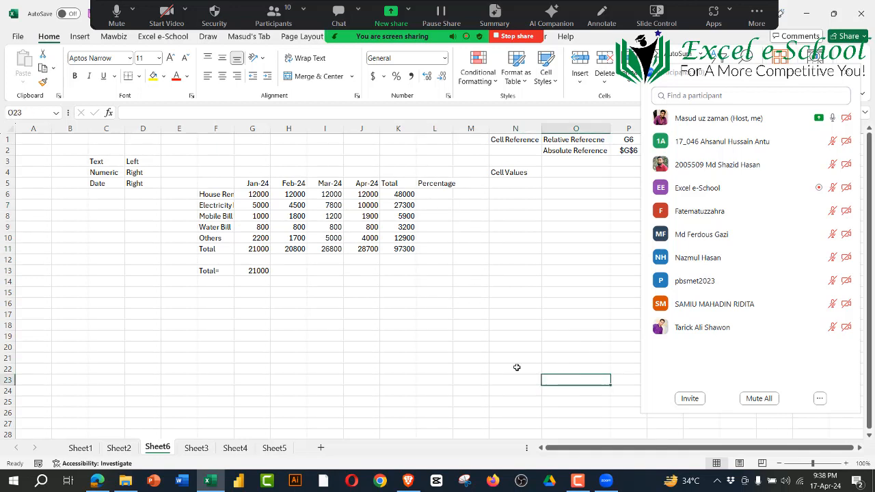
{"action": "left_click", "coordinate": [493, 359]}
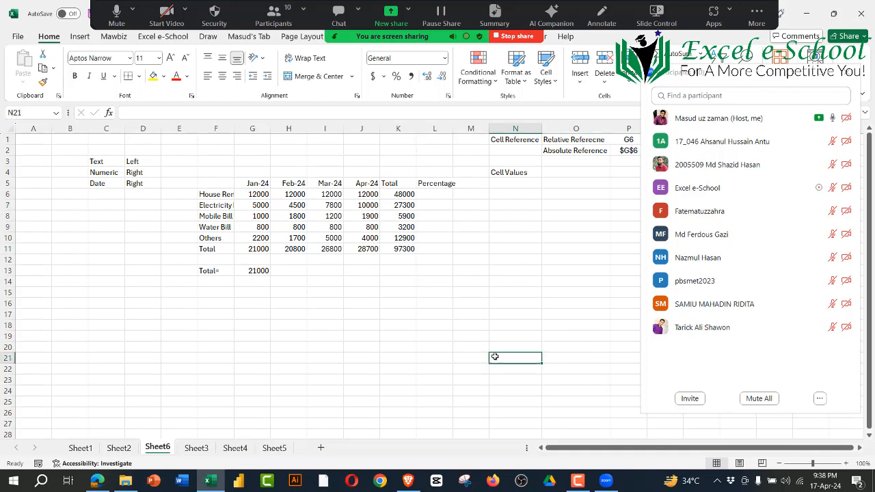
{"action": "left_click", "coordinate": [396, 251]}
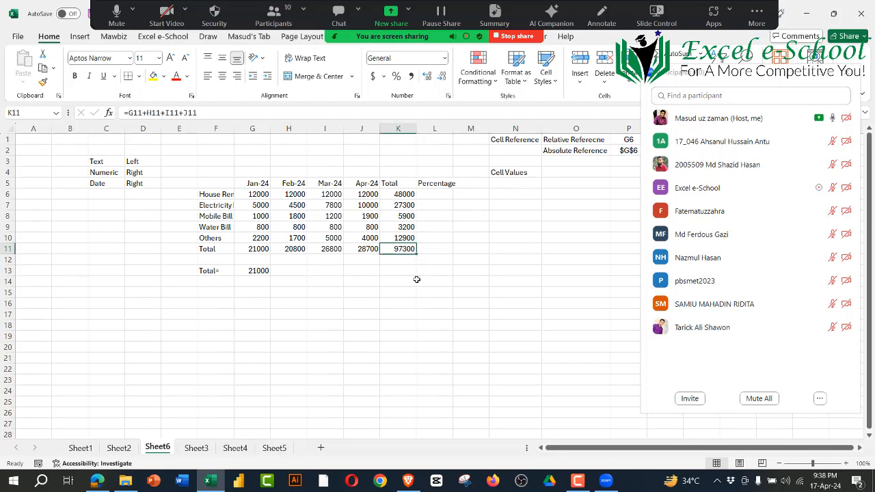
{"action": "left_click", "coordinate": [390, 197]}
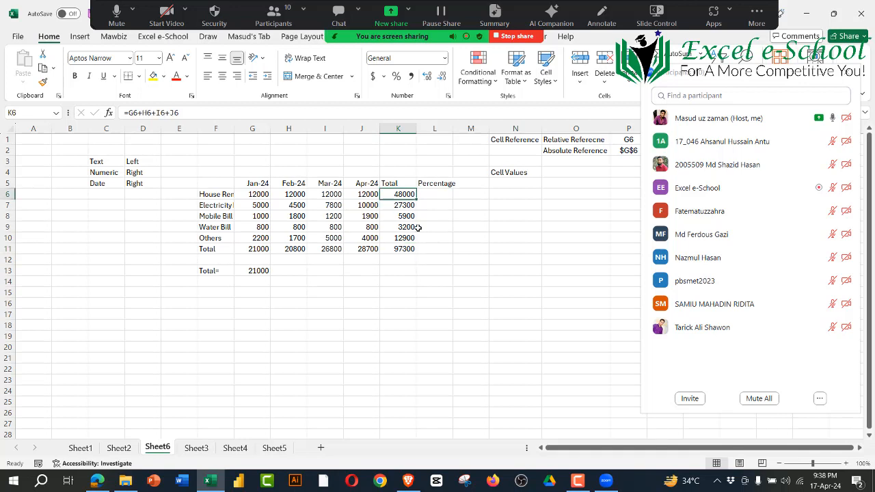
{"action": "left_click", "coordinate": [423, 246]}
Step: Enter the formula =K6/K11 in L6 for House Rent's share of total expenses and format it as a percentage
{"action": "left_click", "coordinate": [431, 196]}
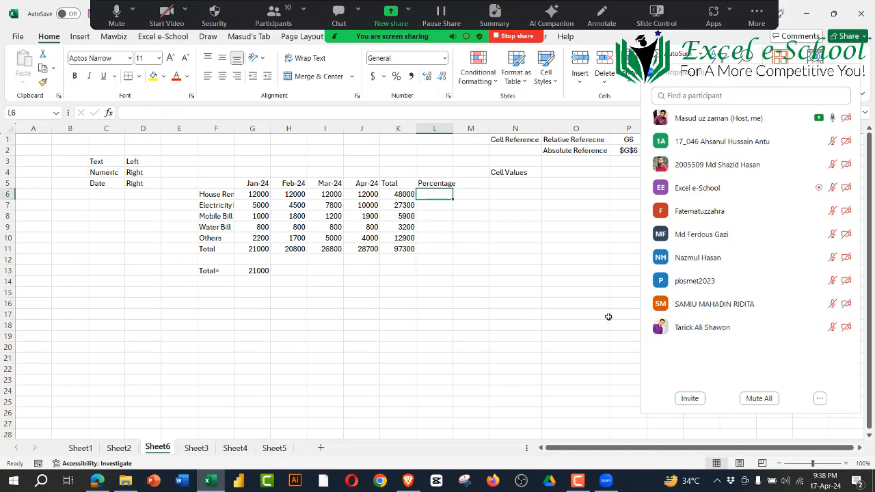
{"action": "type", "text": "="}
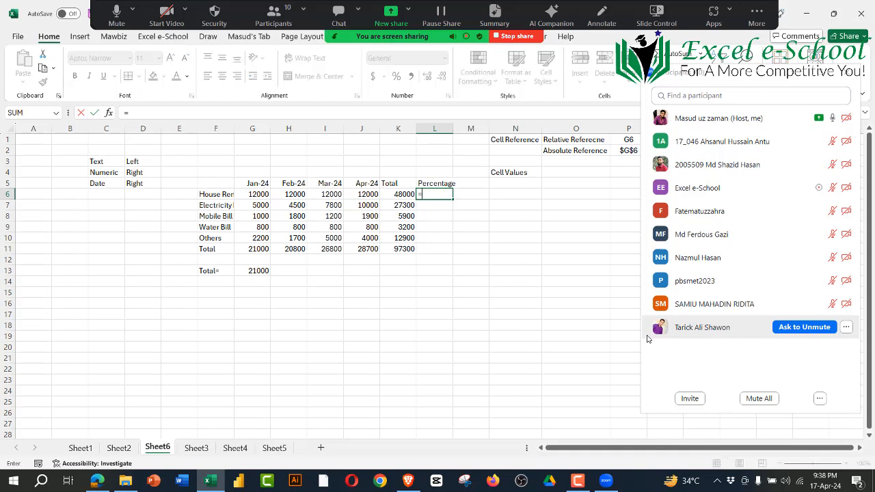
{"action": "left_click", "coordinate": [402, 196]}
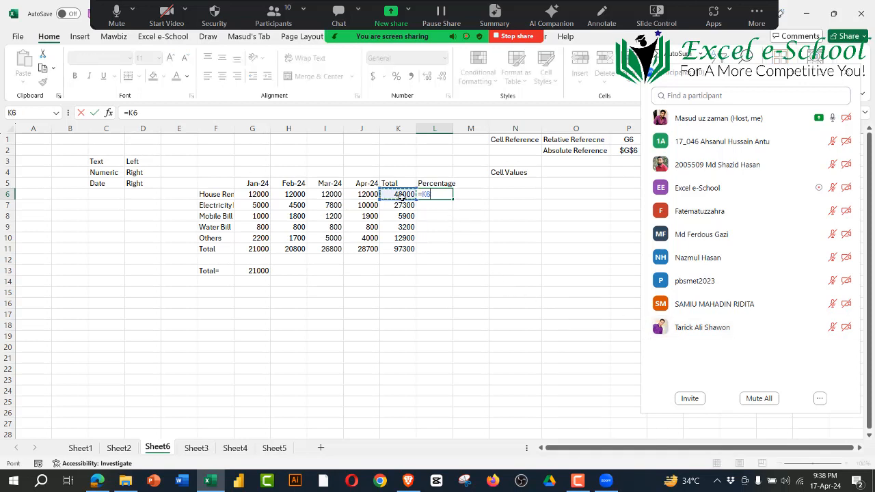
{"action": "type", "text": "/"}
{"action": "left_click", "coordinate": [403, 248]}
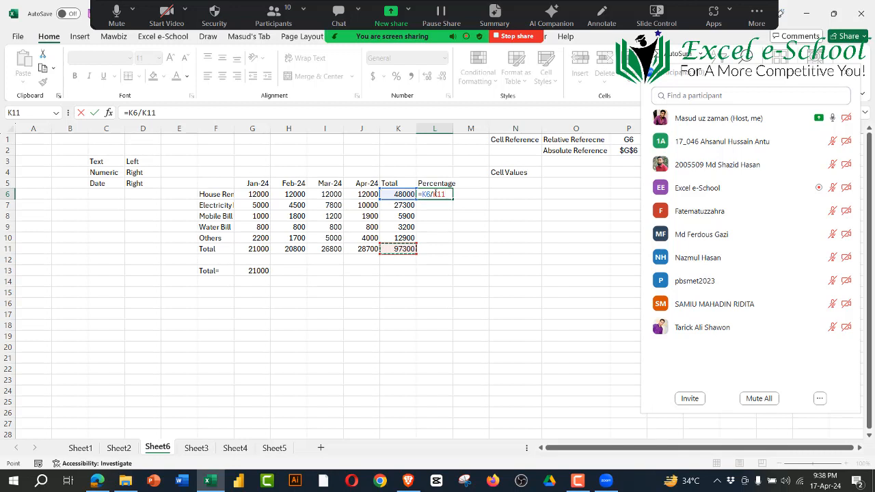
{"action": "key", "text": "Return"}
{"action": "key", "text": "Up"}
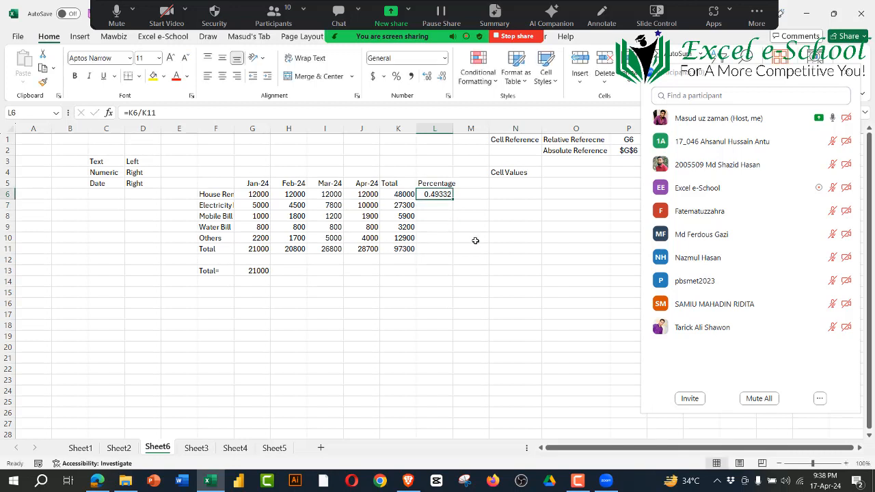
{"action": "left_click", "coordinate": [397, 77]}
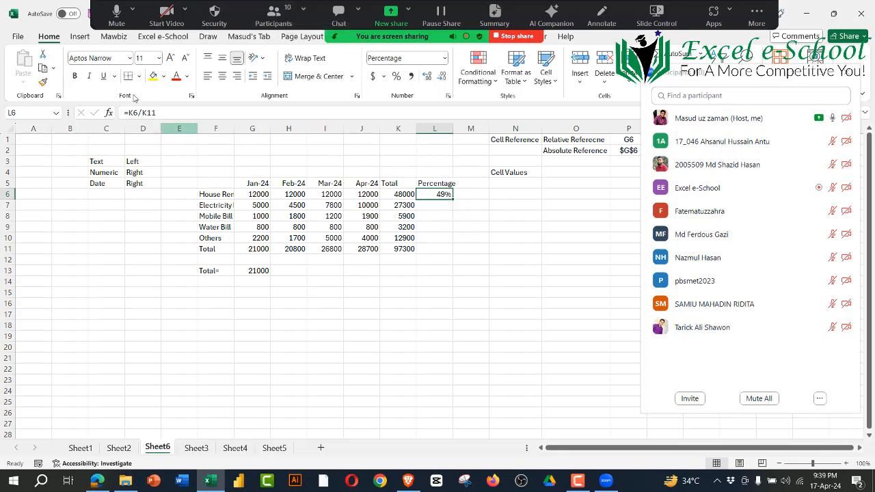
Step: Examine the House Rent percentage formula in L6 and the cells it references, without changing it
{"action": "left_click", "coordinate": [166, 115]}
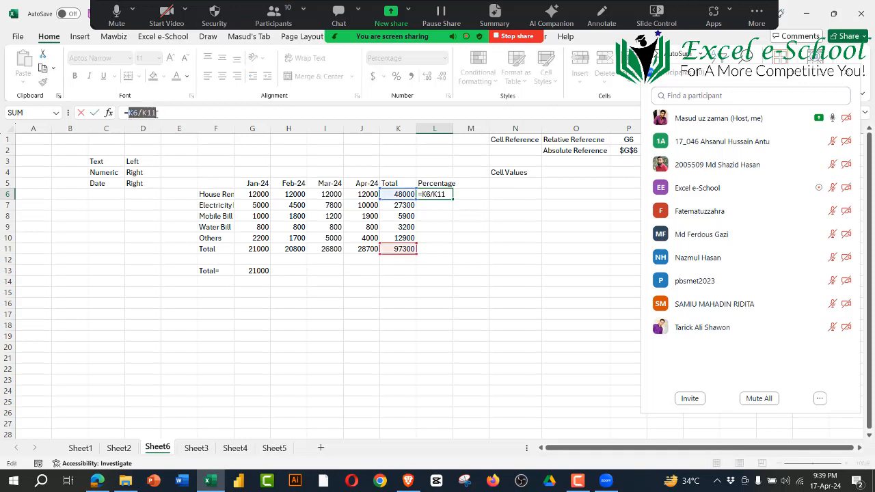
{"action": "left_click_drag", "start_coordinate": [162, 112], "coordinate": [124, 113]}
{"action": "key", "text": "Escape"}
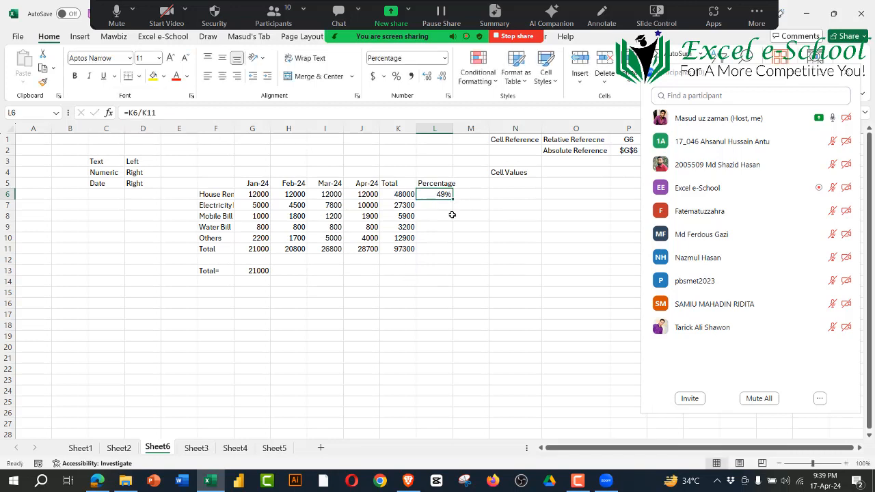
{"action": "left_click", "coordinate": [406, 205]}
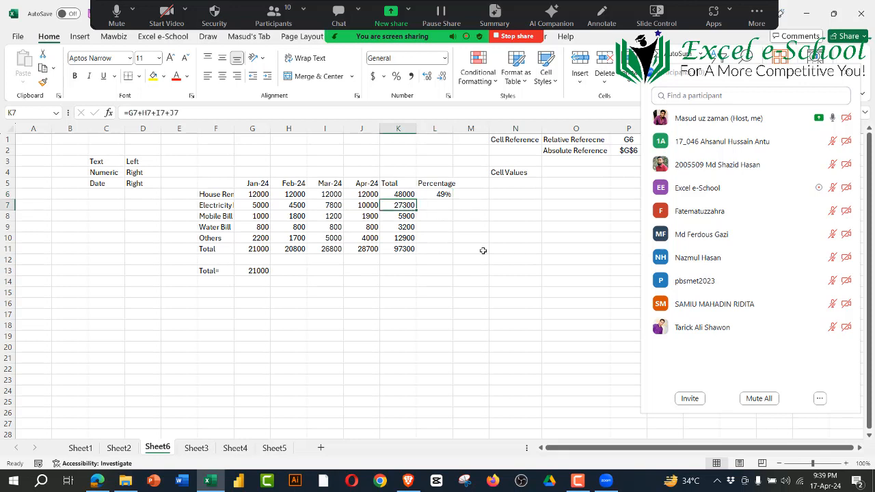
{"action": "left_click", "coordinate": [432, 196]}
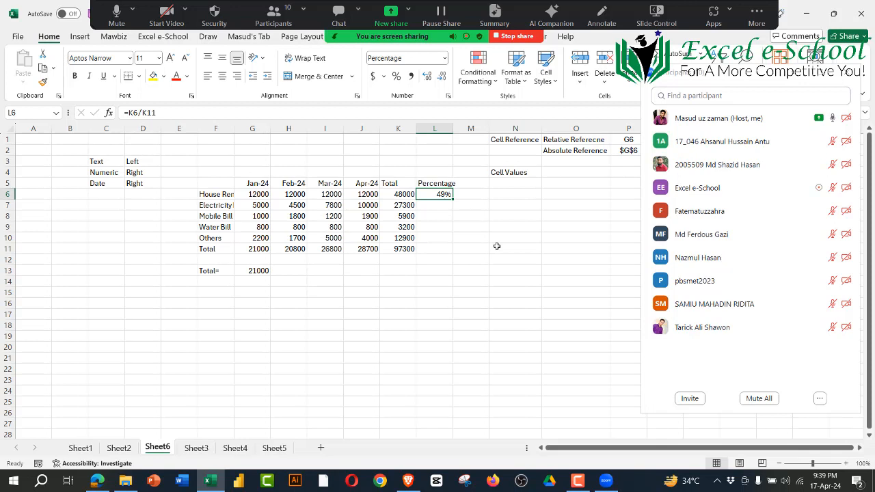
{"action": "left_click", "coordinate": [497, 249]}
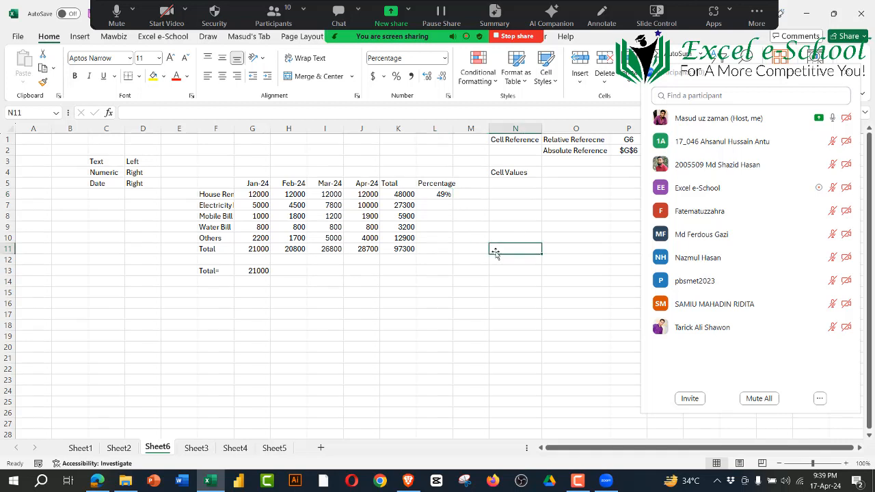
{"action": "left_click", "coordinate": [441, 195]}
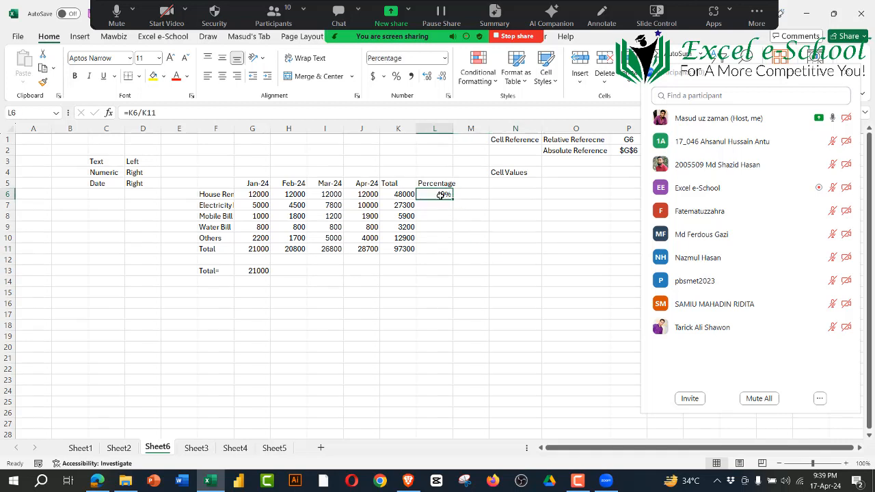
{"action": "left_click", "coordinate": [132, 112]}
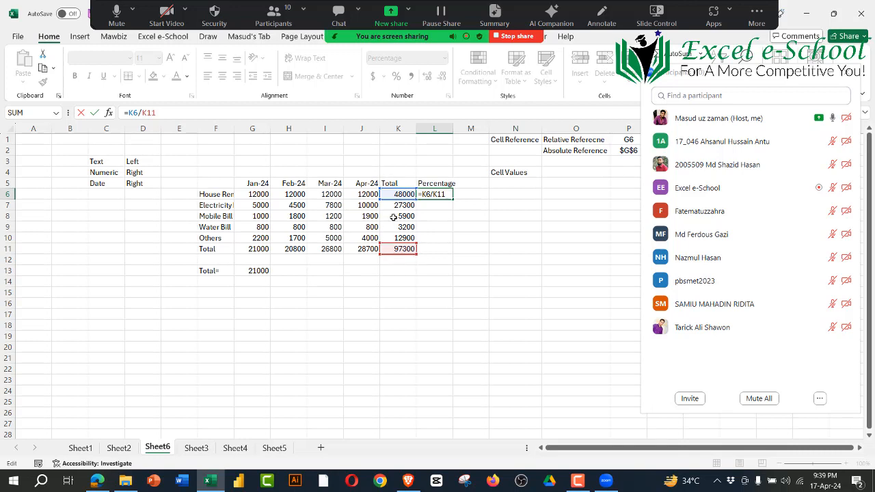
{"action": "left_click", "coordinate": [503, 304]}
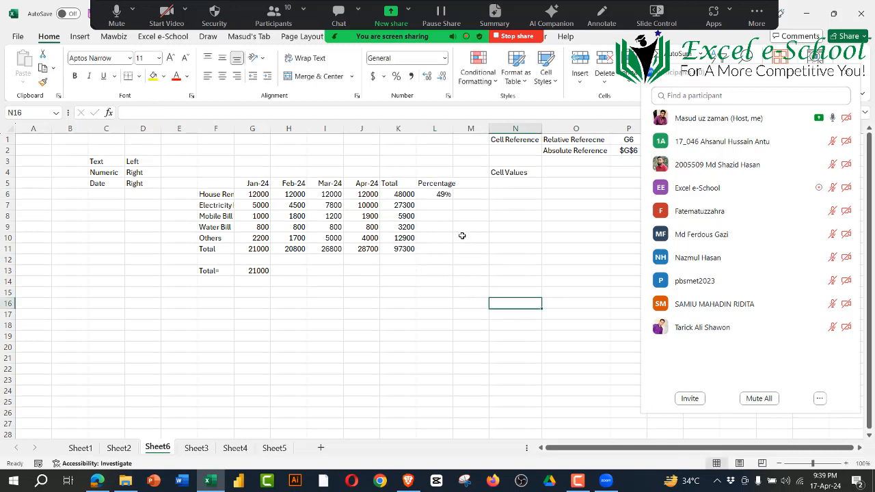
Step: Fill the L6 percentage formula down to L7 and inspect the references in the copied formula
{"action": "left_click", "coordinate": [445, 194]}
{"action": "left_click_drag", "start_coordinate": [447, 201], "coordinate": [449, 210]}
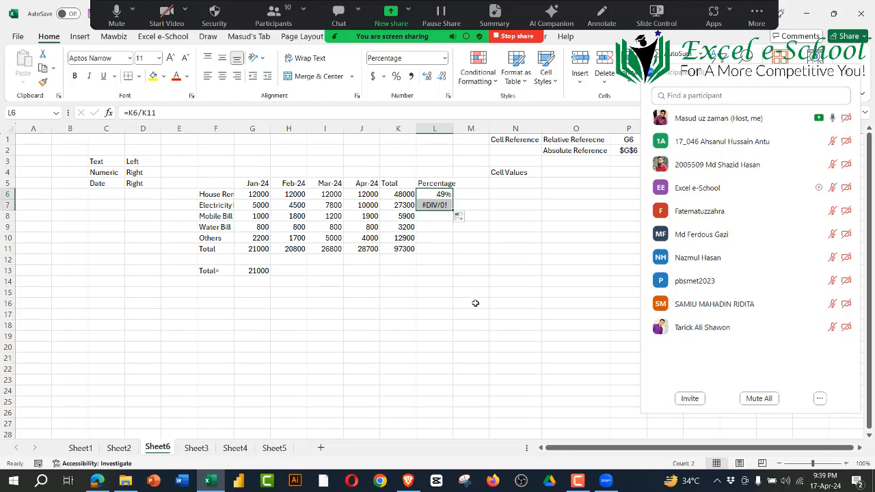
{"action": "double_click", "coordinate": [438, 206]}
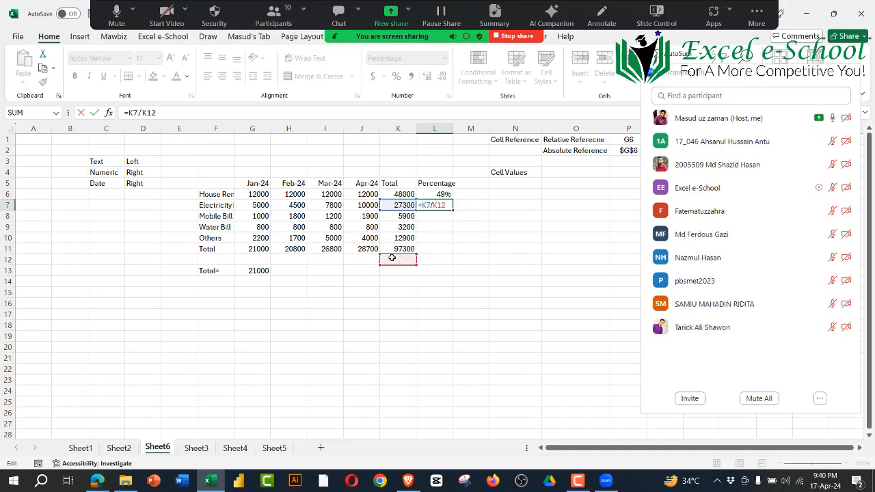
{"action": "key", "text": "ctrl+Return"}
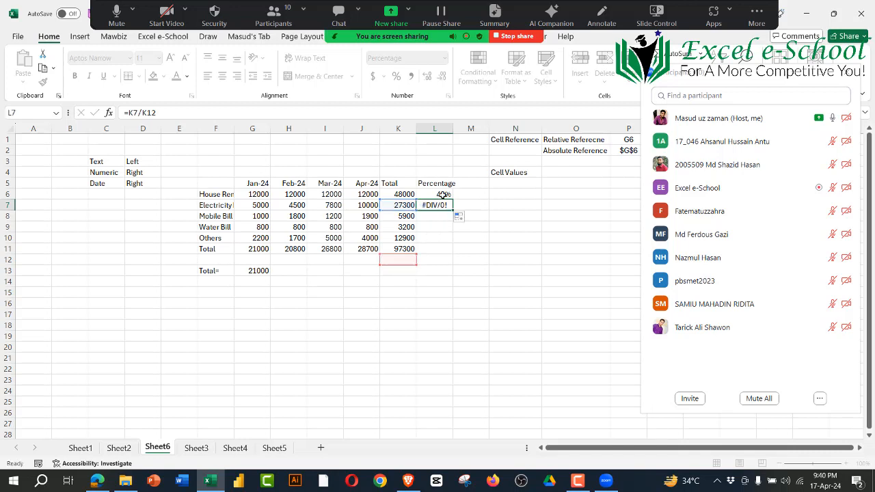
Step: Examine the K6 and K11 references in the L6 percentage formula and check the grand total cell K11, leaving the formula as is
{"action": "left_click", "coordinate": [444, 195]}
{"action": "double_click", "coordinate": [156, 112]}
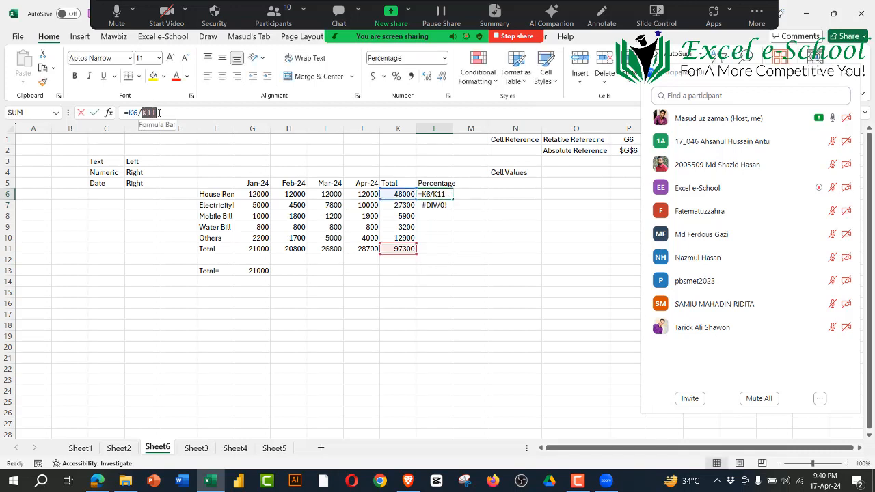
{"action": "left_click_drag", "start_coordinate": [139, 113], "coordinate": [124, 113]}
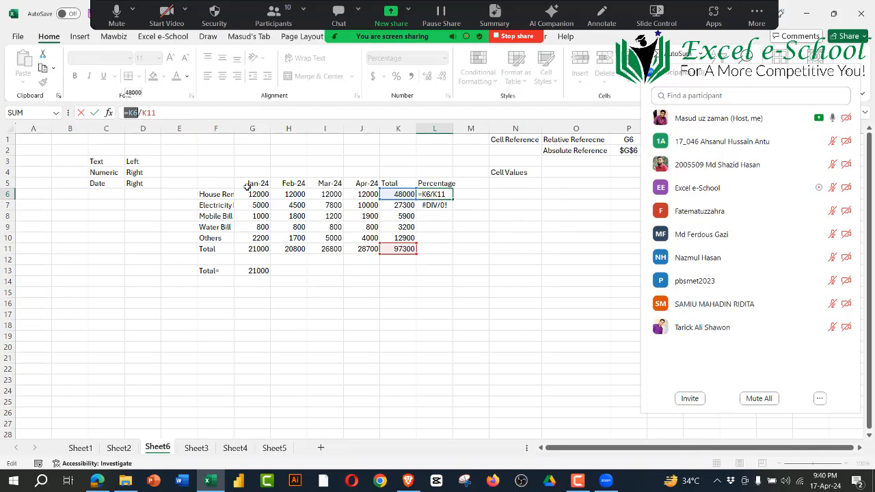
{"action": "left_click", "coordinate": [135, 113]}
{"action": "key", "text": "ctrl+Return"}
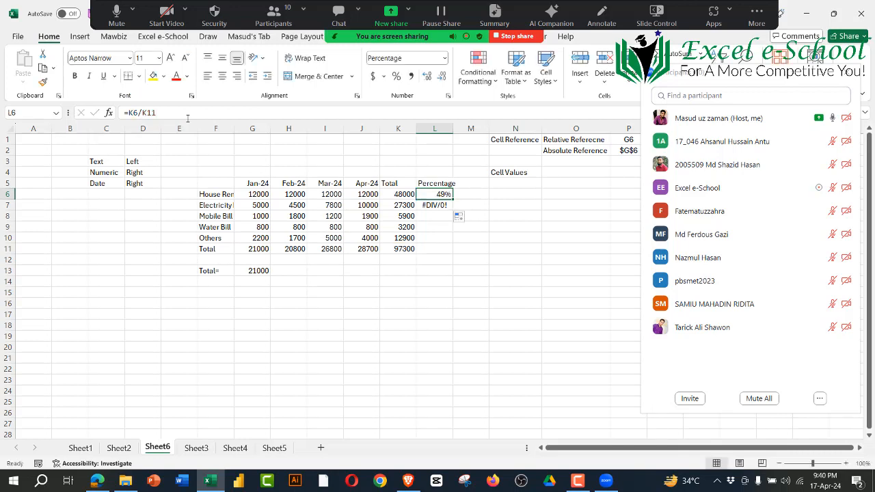
{"action": "left_click", "coordinate": [428, 280]}
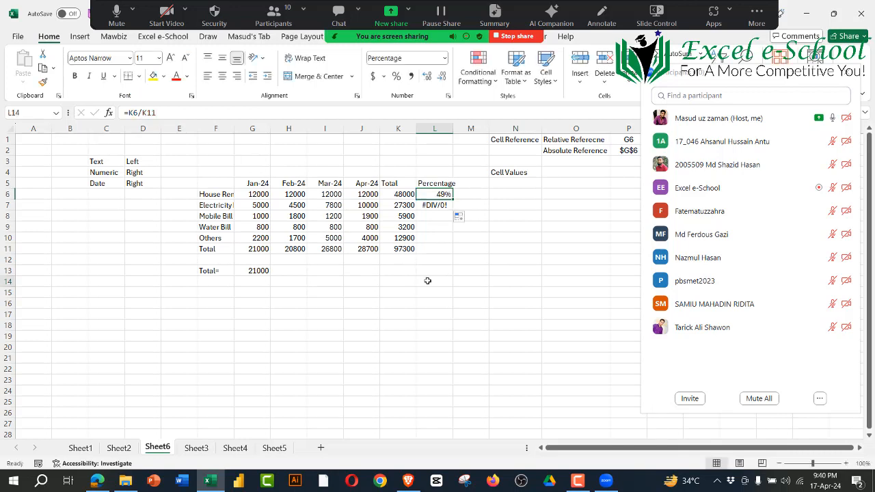
{"action": "left_click", "coordinate": [402, 249]}
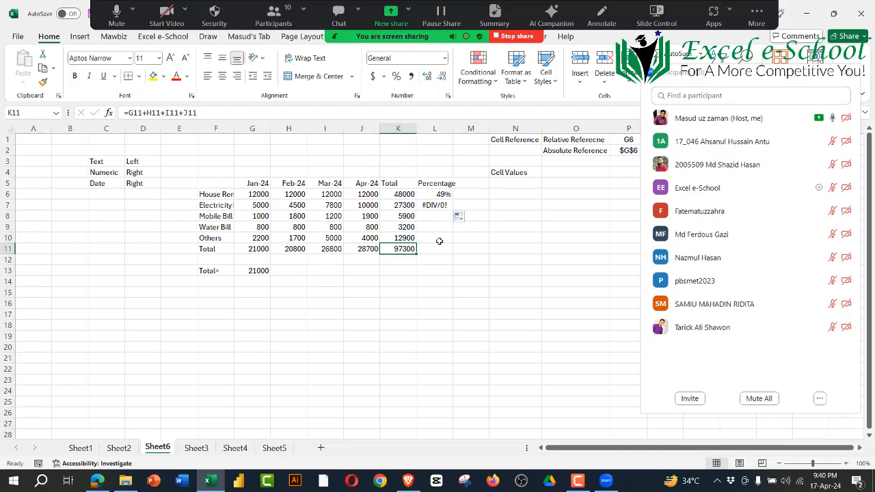
{"action": "left_click", "coordinate": [444, 195]}
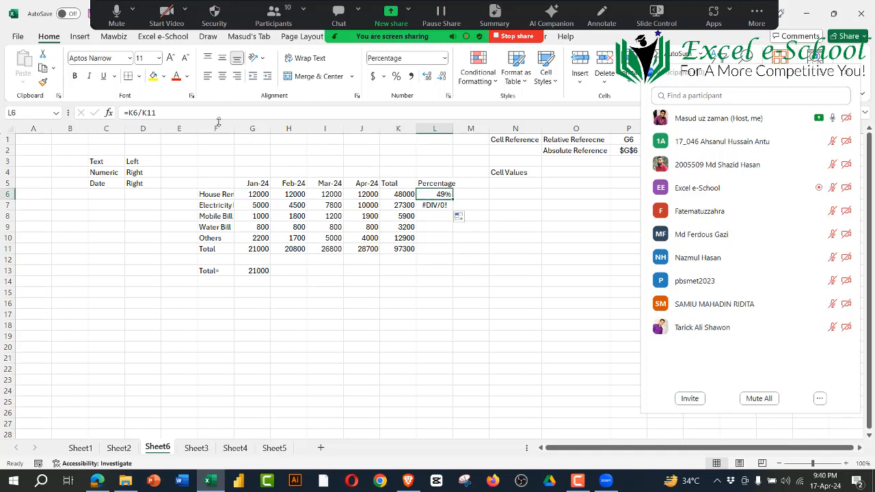
{"action": "left_click", "coordinate": [132, 112]}
{"action": "left_click_drag", "start_coordinate": [132, 113], "coordinate": [162, 113]}
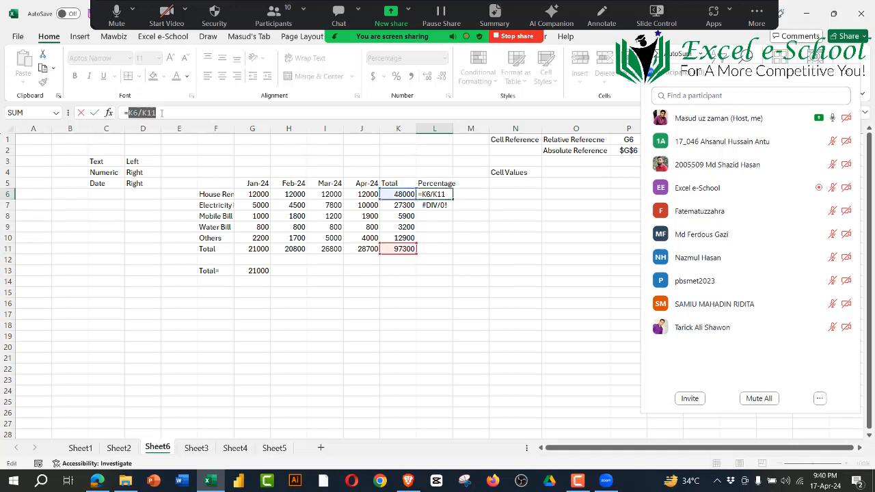
{"action": "key", "text": "Escape"}
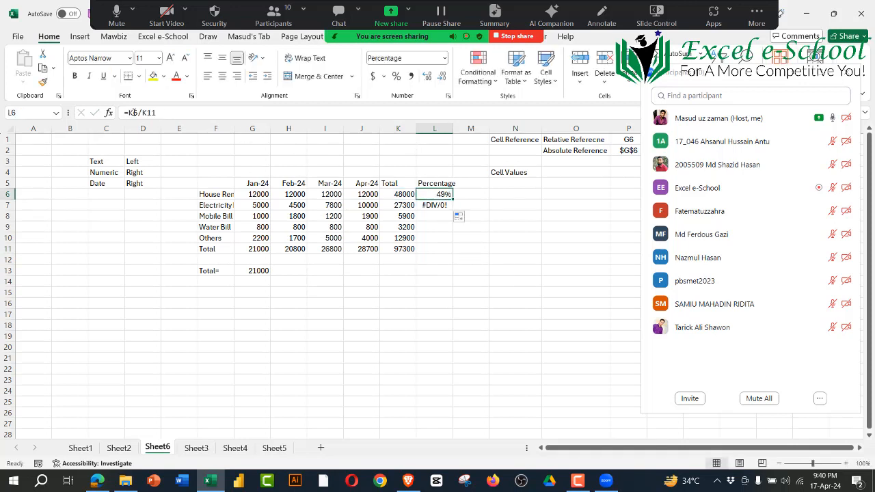
Step: Make the K11 reference in L6 absolute so the formula reads =K6/$K$11, and fill it down through L11
{"action": "double_click", "coordinate": [135, 113]}
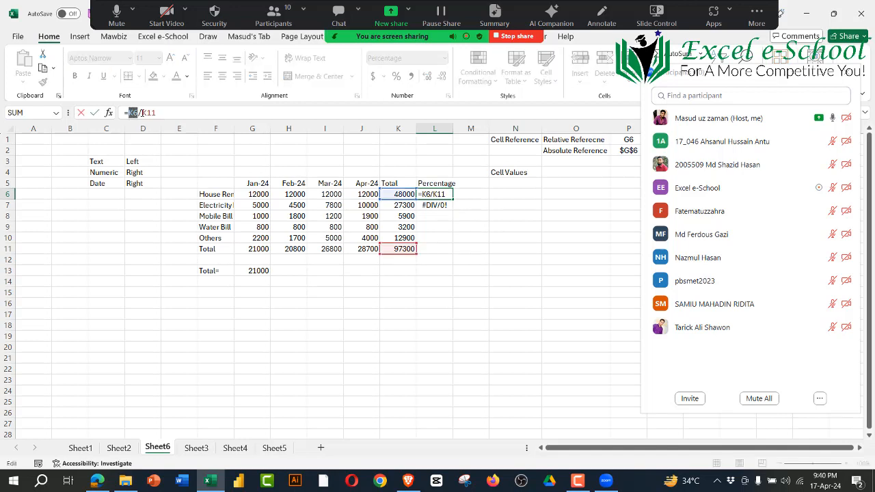
{"action": "double_click", "coordinate": [149, 113]}
{"action": "key", "text": "F4"}
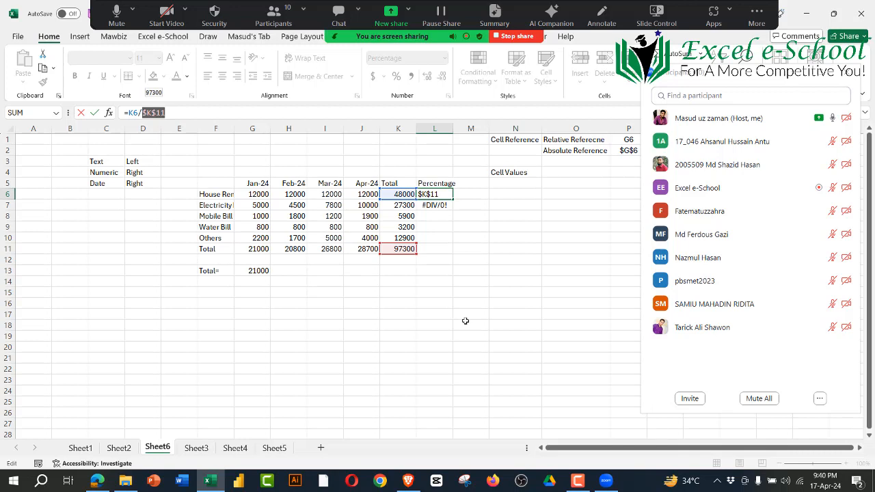
{"action": "key", "text": "Return"}
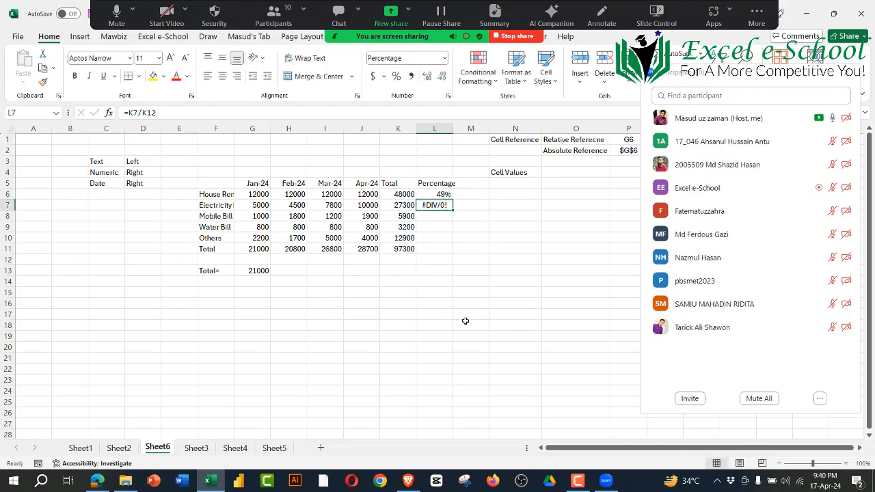
{"action": "left_click", "coordinate": [443, 195]}
{"action": "left_click_drag", "start_coordinate": [452, 199], "coordinate": [450, 250]}
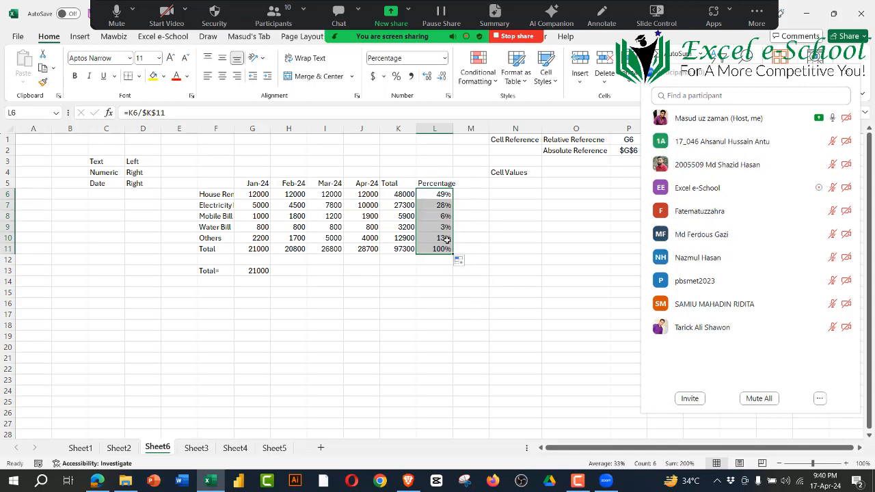
Step: Inspect the filled percentage formulas in L6 through L11, checking how each one references its row total and the grand total
{"action": "left_click", "coordinate": [439, 196]}
{"action": "double_click", "coordinate": [440, 195]}
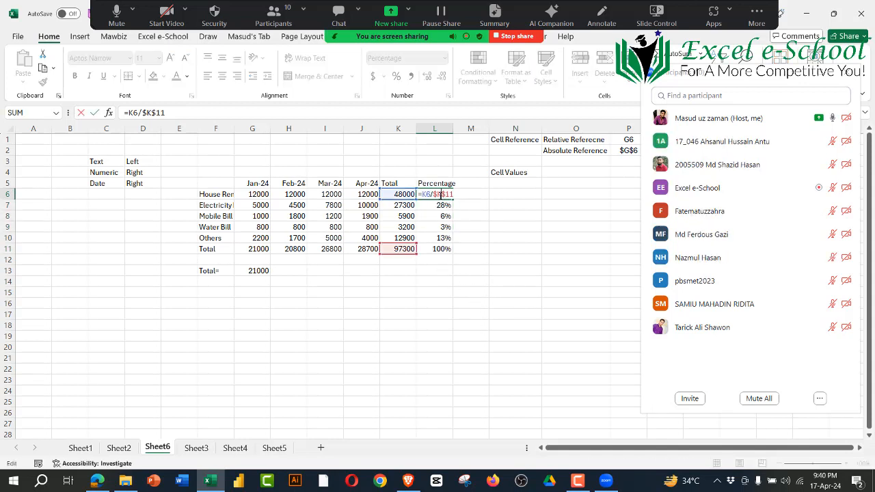
{"action": "key", "text": "Return"}
{"action": "double_click", "coordinate": [437, 205]}
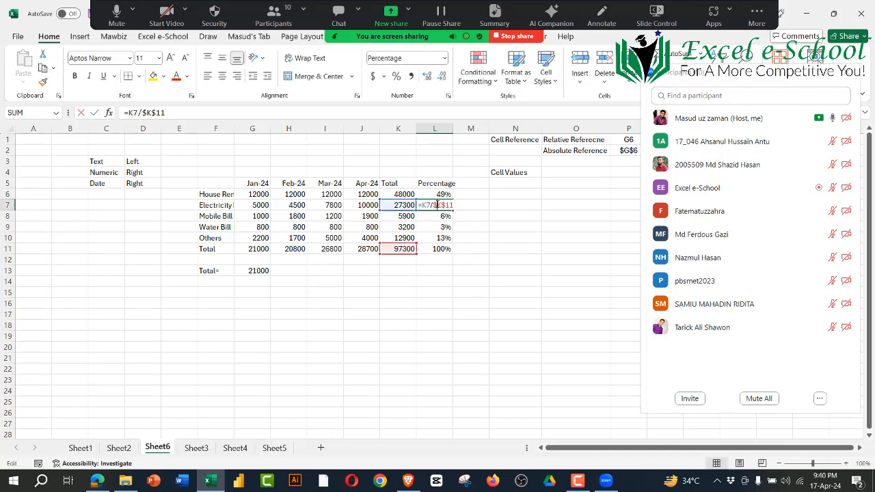
{"action": "key", "text": "Return"}
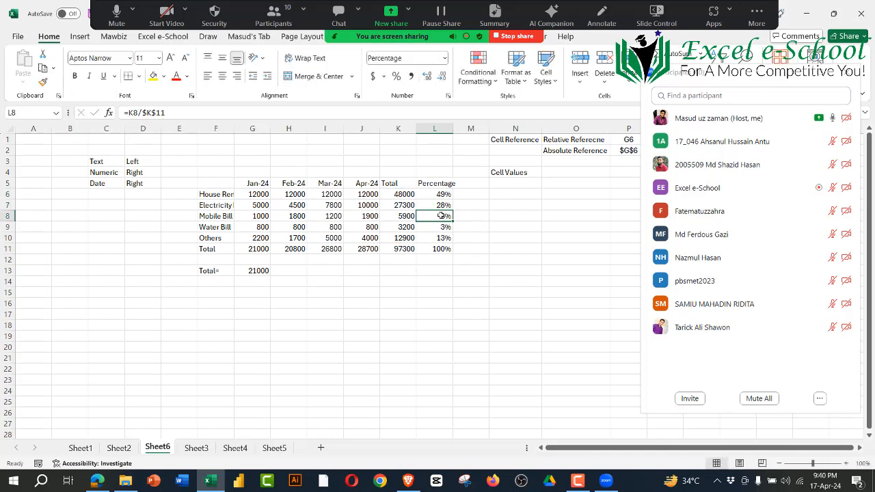
{"action": "double_click", "coordinate": [441, 215]}
{"action": "key", "text": "Return"}
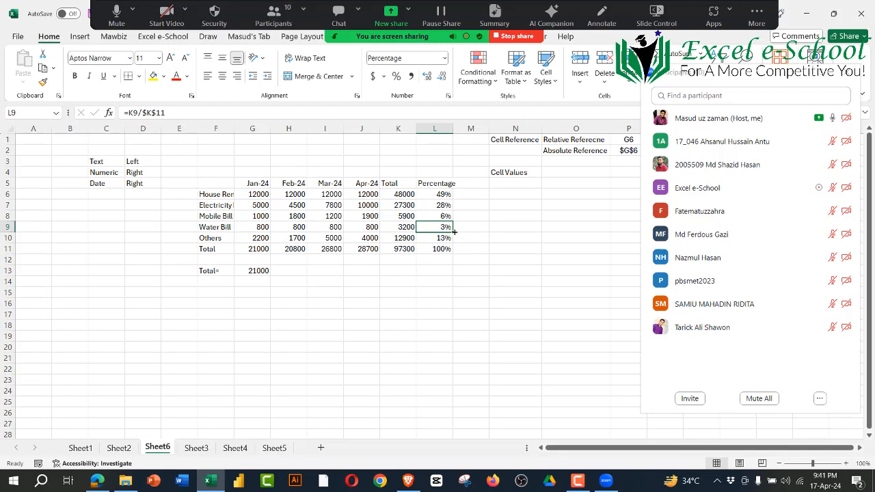
{"action": "left_click", "coordinate": [441, 238]}
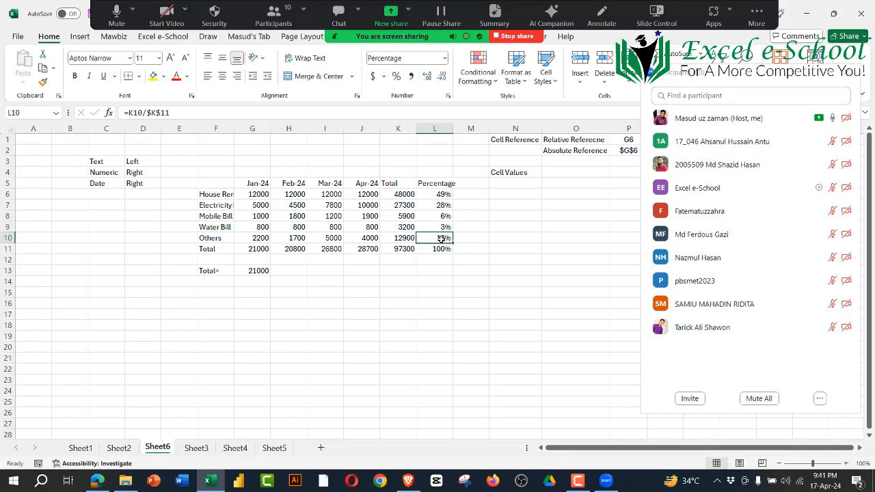
{"action": "double_click", "coordinate": [441, 238]}
{"action": "key", "text": "Return"}
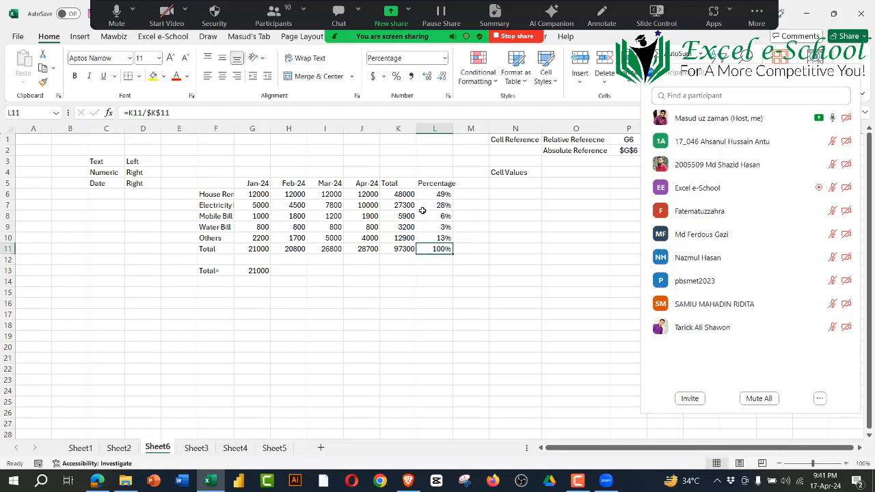
Step: Review the Percentage and Total columns against K11, and examine the relative and absolute parts of the L6 formula
{"action": "left_click_drag", "start_coordinate": [442, 198], "coordinate": [441, 238]}
{"action": "left_click", "coordinate": [406, 247]}
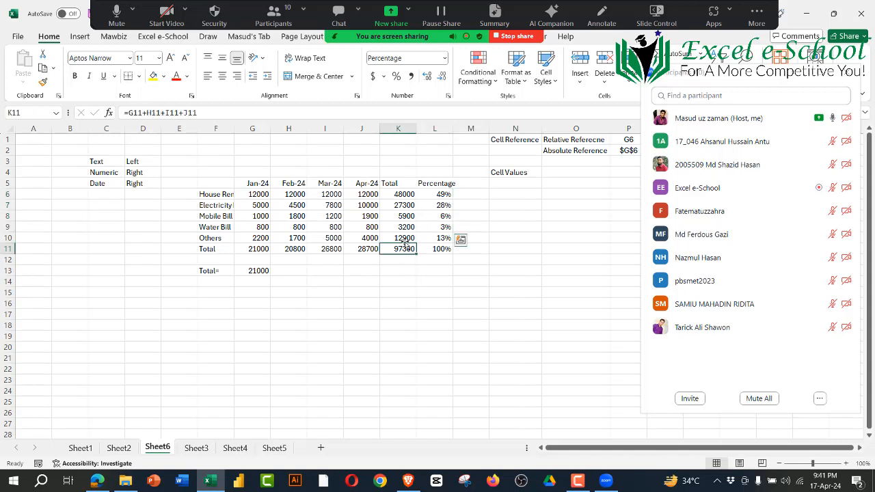
{"action": "left_click_drag", "start_coordinate": [404, 195], "coordinate": [398, 231]}
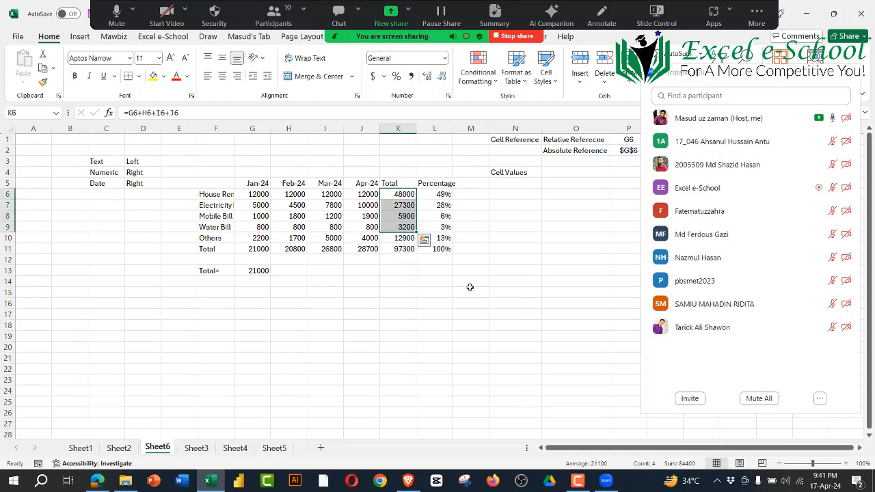
{"action": "left_click", "coordinate": [442, 197]}
{"action": "left_click", "coordinate": [134, 113]}
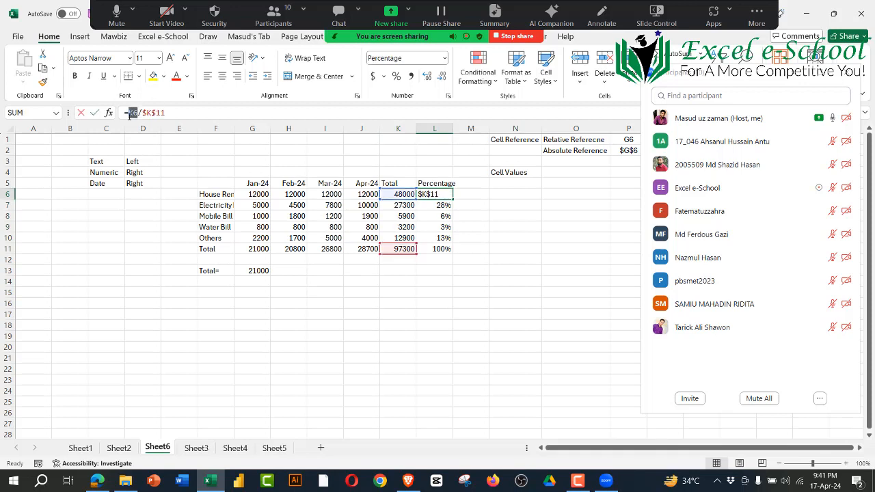
{"action": "left_click_drag", "start_coordinate": [165, 113], "coordinate": [142, 113]}
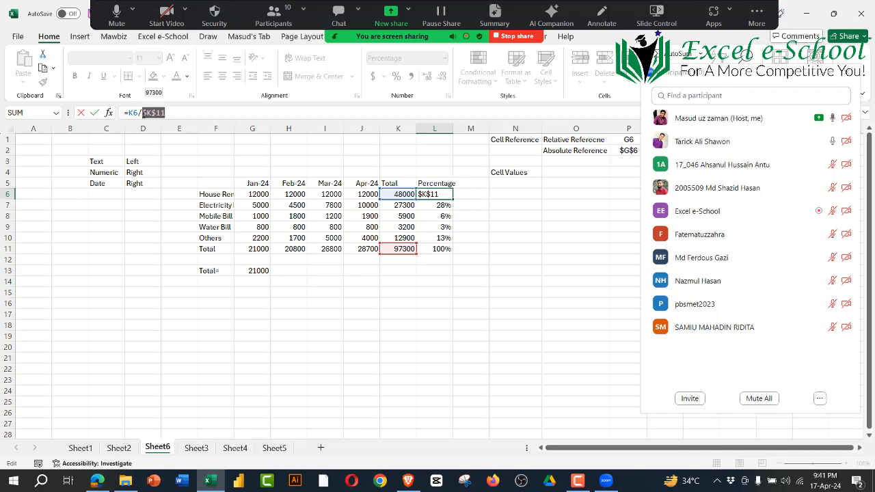
{"action": "key", "text": "Return"}
{"action": "left_click", "coordinate": [370, 342]}
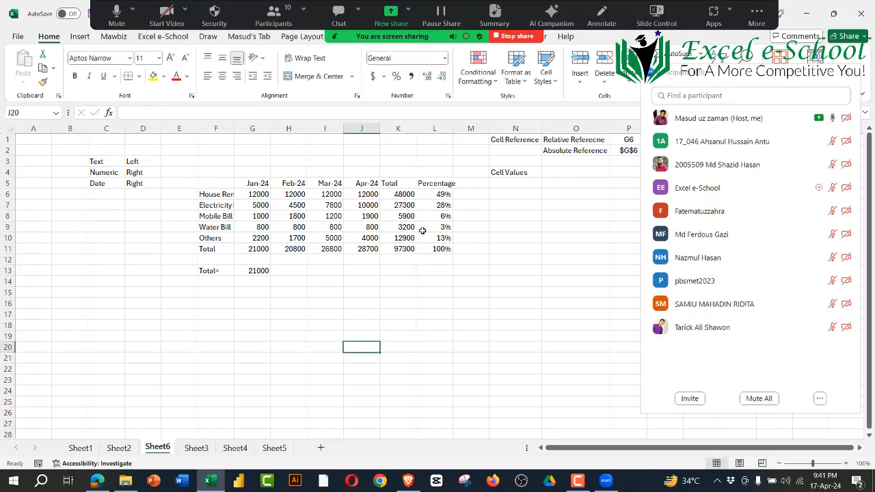
Step: Compare the absolute references in G13, the relative totals across row 11, and the $K$11 reference in L6
{"action": "left_click", "coordinate": [440, 195]}
{"action": "left_click", "coordinate": [261, 273]}
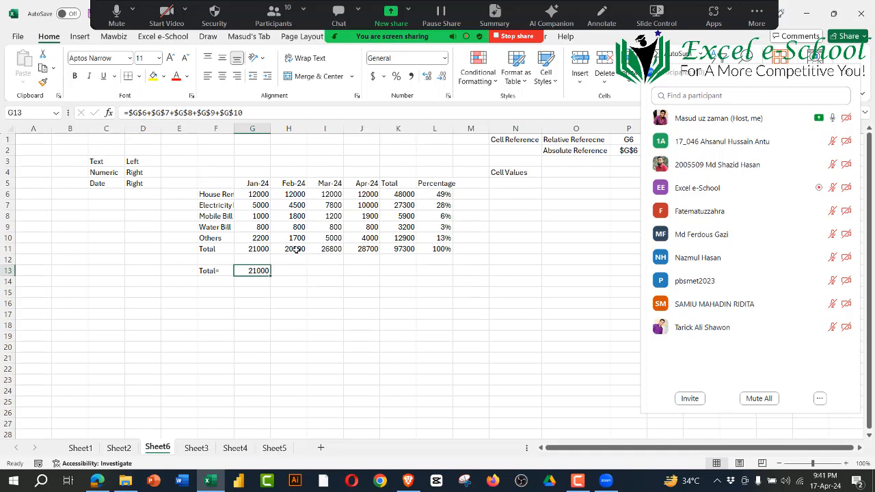
{"action": "left_click", "coordinate": [250, 251]}
{"action": "left_click_drag", "start_coordinate": [296, 251], "coordinate": [404, 251]}
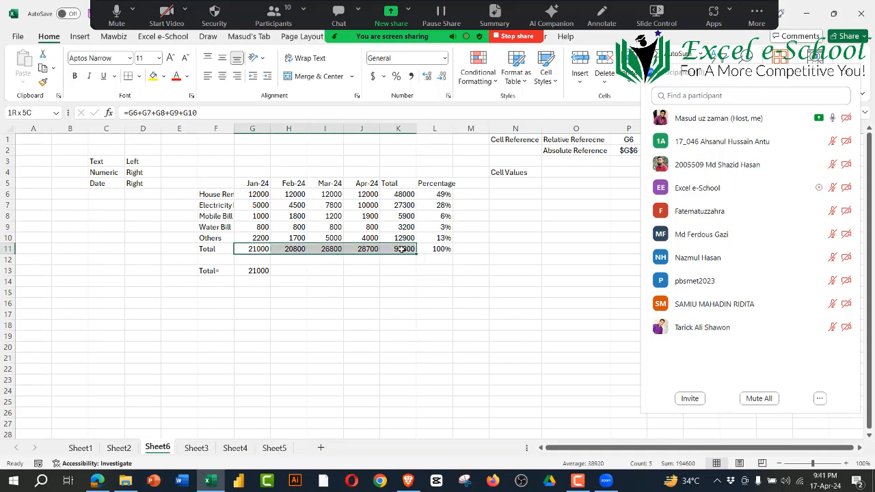
{"action": "left_click", "coordinate": [443, 196]}
{"action": "left_click_drag", "start_coordinate": [141, 112], "coordinate": [175, 110]}
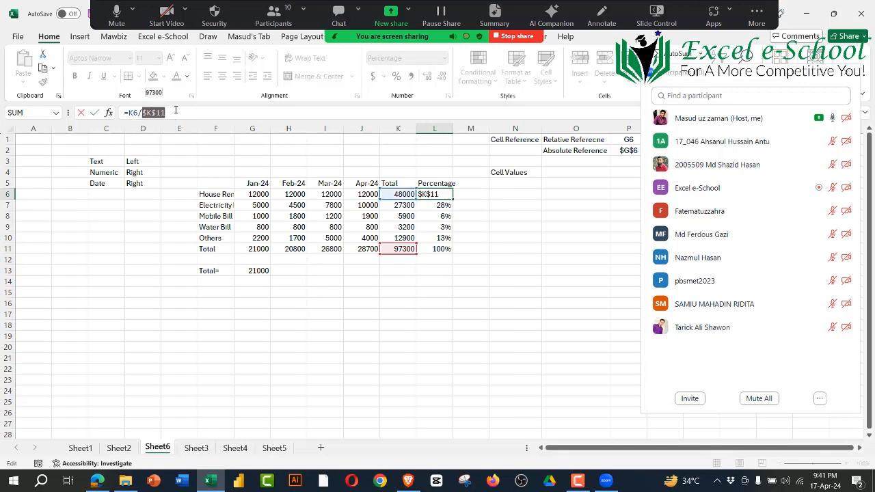
{"action": "key", "text": "Escape"}
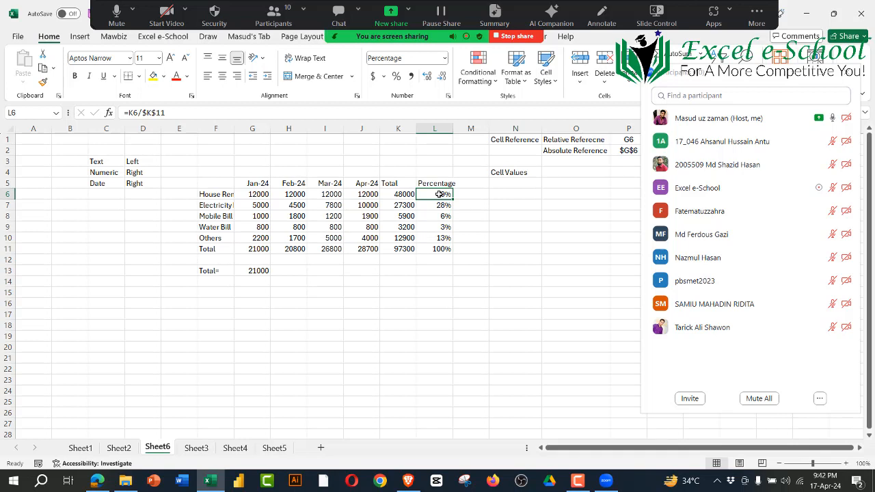
Step: Check the grand total cell K11 and the $K$11 part of the House Rent percentage formula without changing it
{"action": "left_click", "coordinate": [401, 250]}
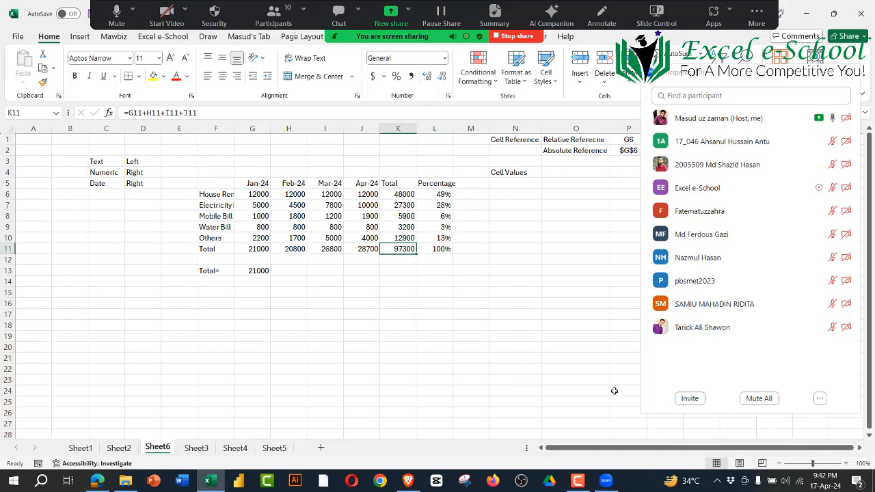
{"action": "left_click", "coordinate": [432, 194]}
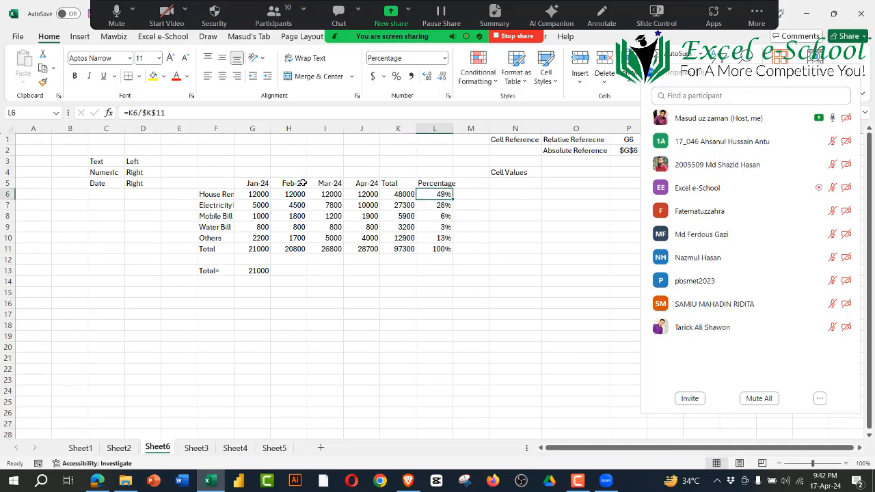
{"action": "left_click_drag", "start_coordinate": [141, 113], "coordinate": [171, 111]}
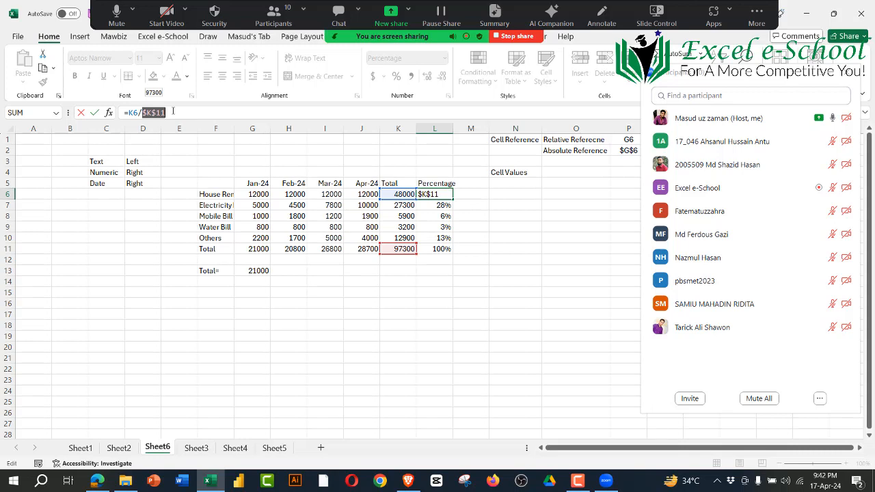
{"action": "key", "text": "ctrl+Return"}
Step: Move through the Percentage column cell by cell to compare its formulas, and finish on the grand total in K11
{"action": "key", "text": "Down"}
{"action": "key", "text": "Down"}
{"action": "key", "text": "Down"}
{"action": "key", "text": "Down"}
{"action": "key", "text": "Down"}
{"action": "key", "text": "Down"}
{"action": "key", "text": "Down"}
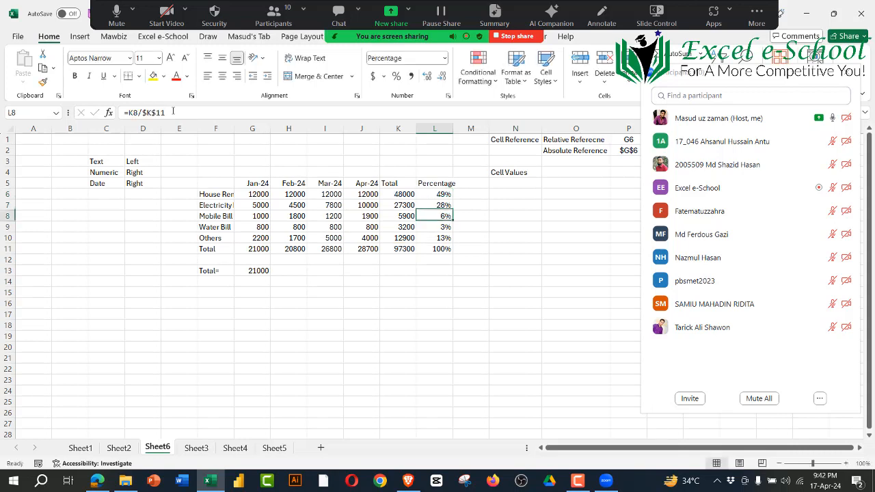
{"action": "key", "text": "Up"}
{"action": "key", "text": "Up"}
{"action": "key", "text": "Up"}
{"action": "key", "text": "Up"}
{"action": "key", "text": "Up"}
{"action": "key", "text": "Down"}
{"action": "key", "text": "Down"}
{"action": "key", "text": "Down"}
{"action": "key", "text": "Down"}
{"action": "key", "text": "Down"}
{"action": "key", "text": "Down"}
{"action": "key", "text": "Left"}
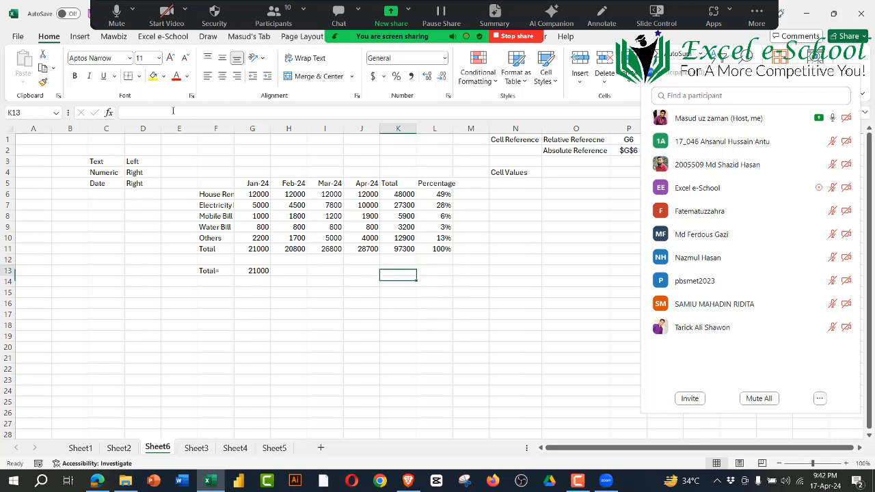
{"action": "key", "text": "Up"}
{"action": "key", "text": "Up"}
{"action": "key", "text": "Up"}
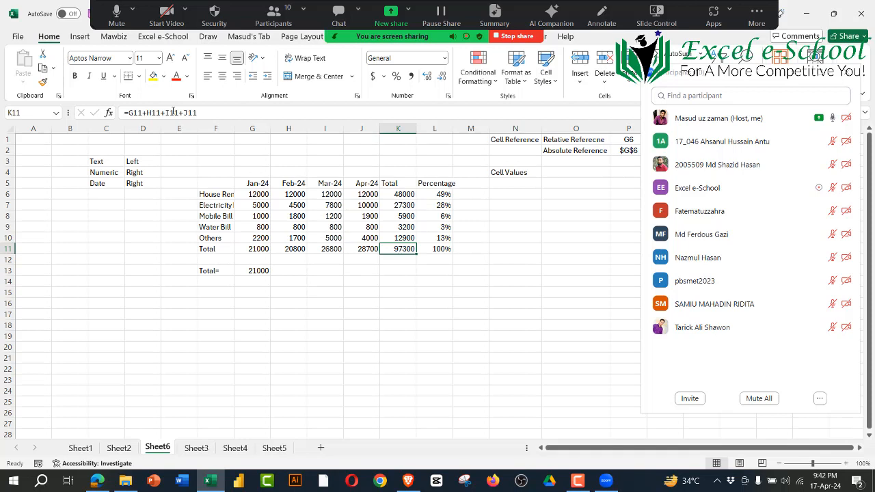
Step: Review the Cell Reference note in N1 and the Cell Values note in N4
{"action": "left_click", "coordinate": [491, 293]}
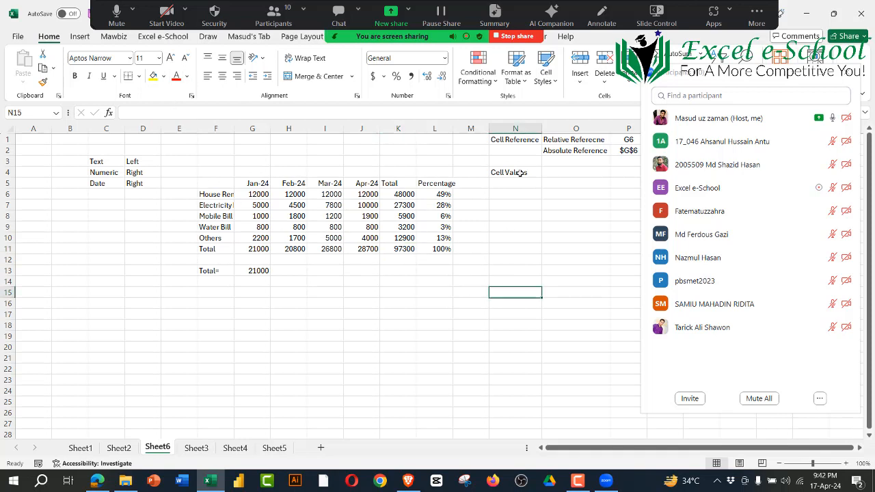
{"action": "left_click", "coordinate": [516, 140]}
{"action": "left_click", "coordinate": [510, 175]}
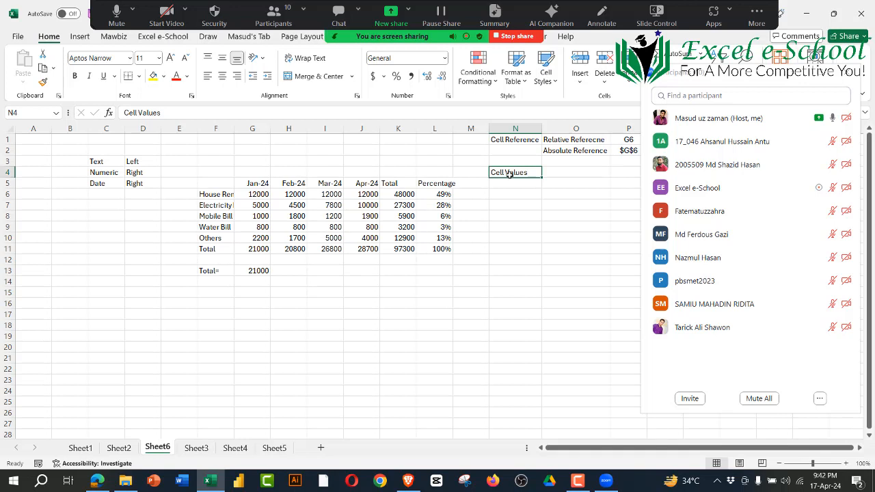
Step: Correct the misspelled label in O1 so it reads Relative Reference
{"action": "left_click", "coordinate": [521, 246]}
{"action": "left_click", "coordinate": [559, 140]}
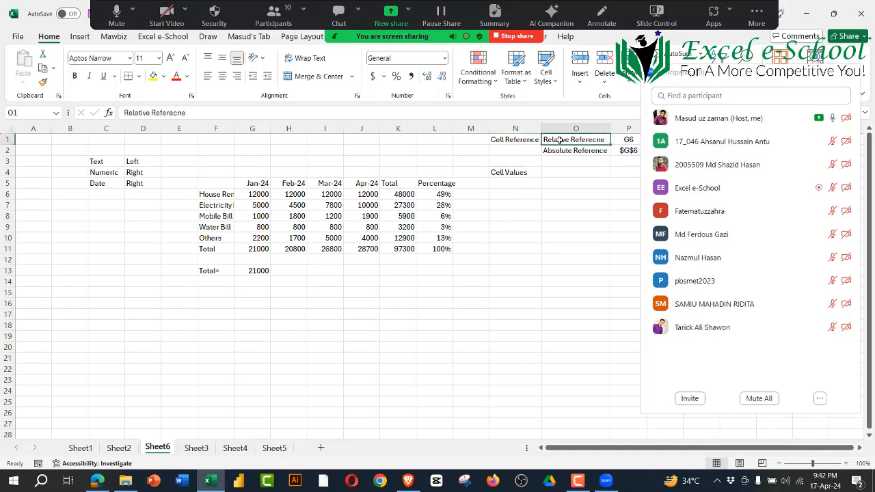
{"action": "left_click", "coordinate": [579, 205]}
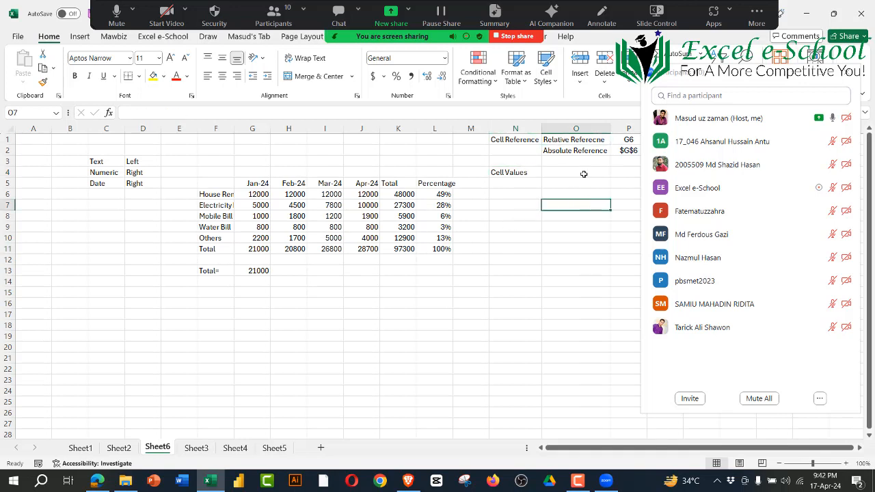
{"action": "left_click", "coordinate": [597, 136]}
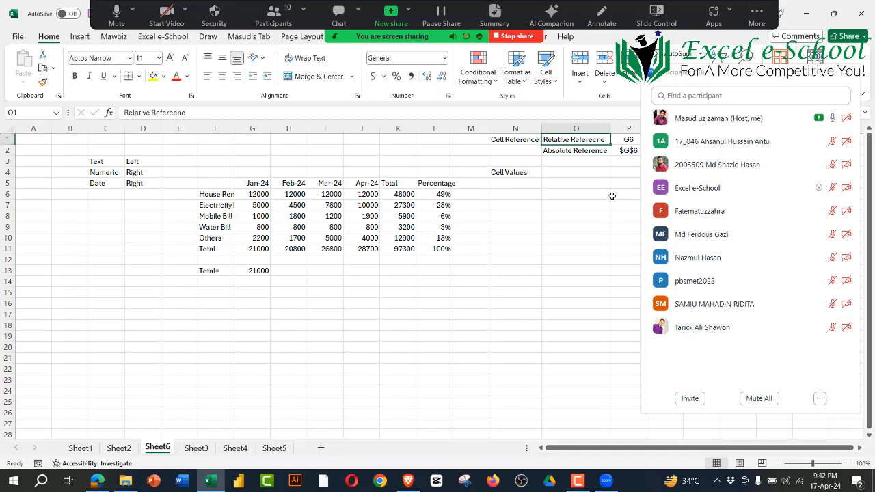
{"action": "left_click", "coordinate": [176, 113]}
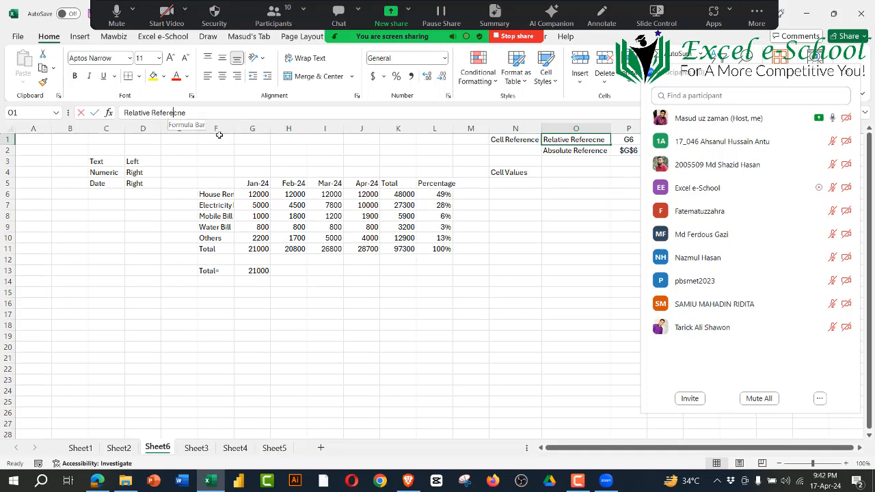
{"action": "key", "text": "BackSpace"}
{"action": "type", "text": "n"}
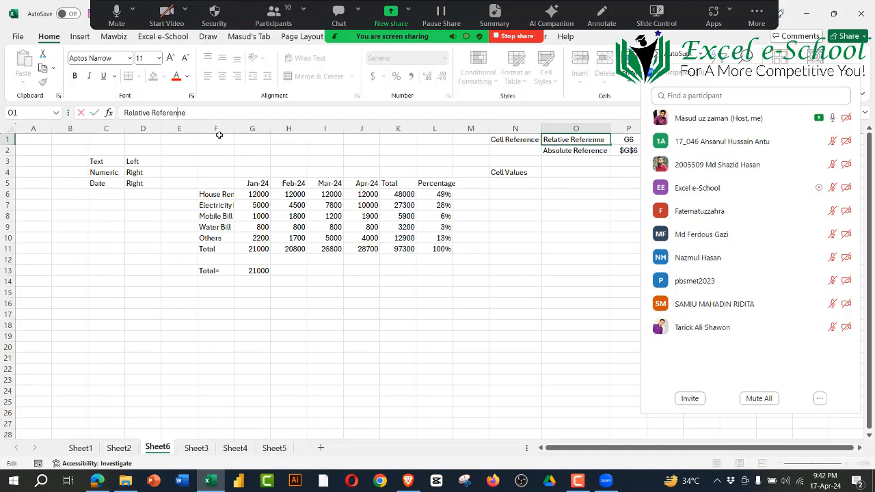
{"action": "type", "text": "c"}
{"action": "key", "text": "Delete"}
{"action": "key", "text": "Return"}
{"action": "left_click", "coordinate": [472, 291]}
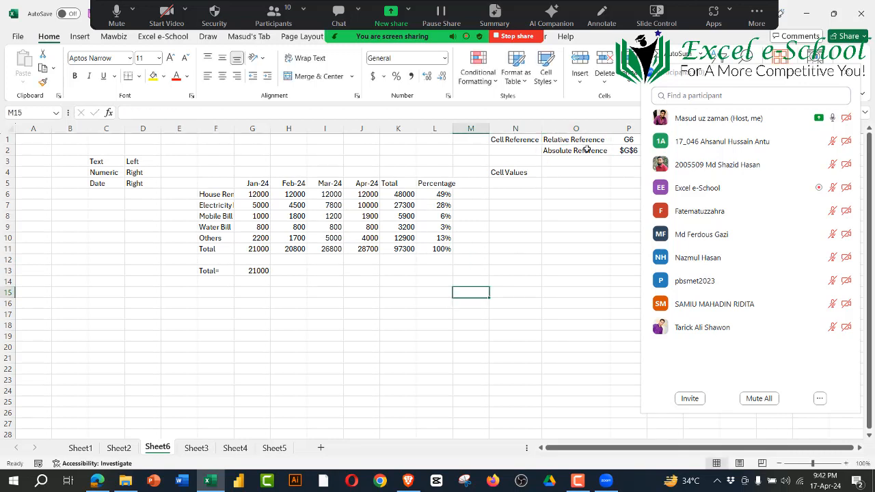
Step: Compare the Relative Reference and Absolute Reference labels in O1 and O2
{"action": "left_click", "coordinate": [587, 140]}
{"action": "left_click", "coordinate": [588, 154]}
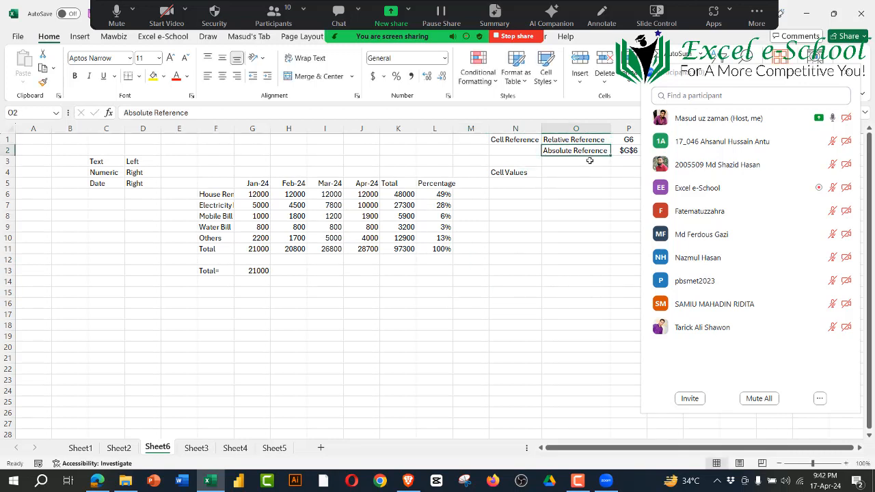
{"action": "left_click", "coordinate": [537, 322]}
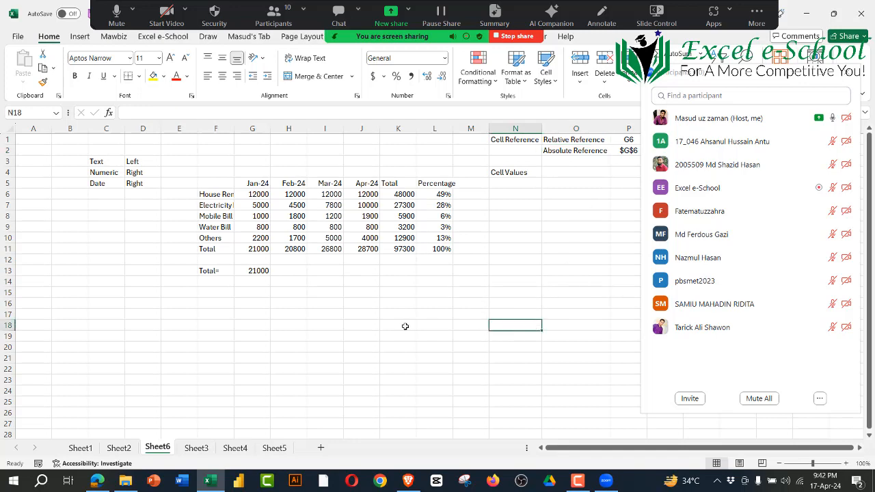
Step: Switch to the syllabus PDF in Edge, go over the Section E102 topics down to Understanding the Order of Operation, and return to Excel
{"action": "left_click", "coordinate": [99, 483]}
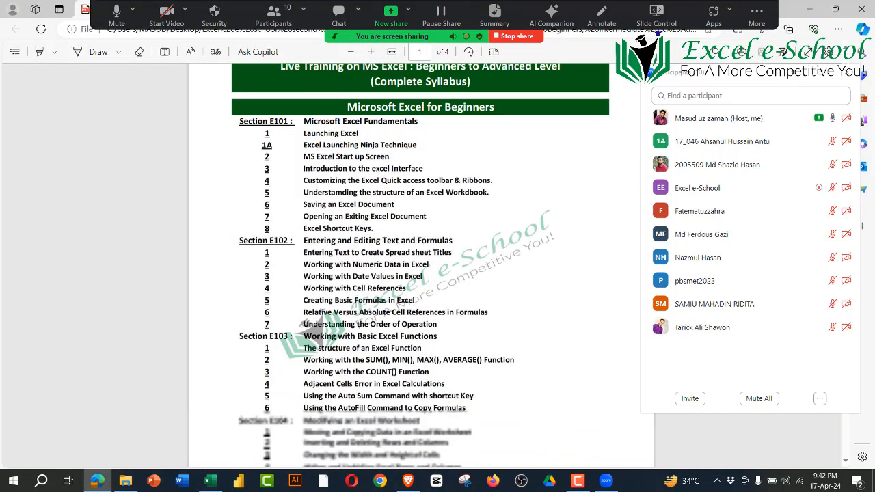
{"action": "left_click_drag", "start_coordinate": [304, 252], "coordinate": [452, 252]}
{"action": "left_click_drag", "start_coordinate": [365, 270], "coordinate": [404, 277]}
{"action": "left_click_drag", "start_coordinate": [310, 292], "coordinate": [406, 289]}
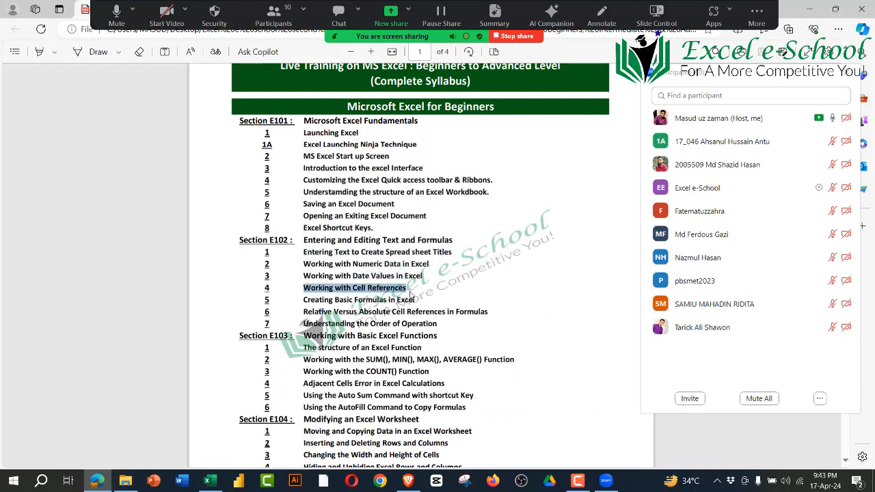
{"action": "left_click_drag", "start_coordinate": [312, 300], "coordinate": [422, 298]}
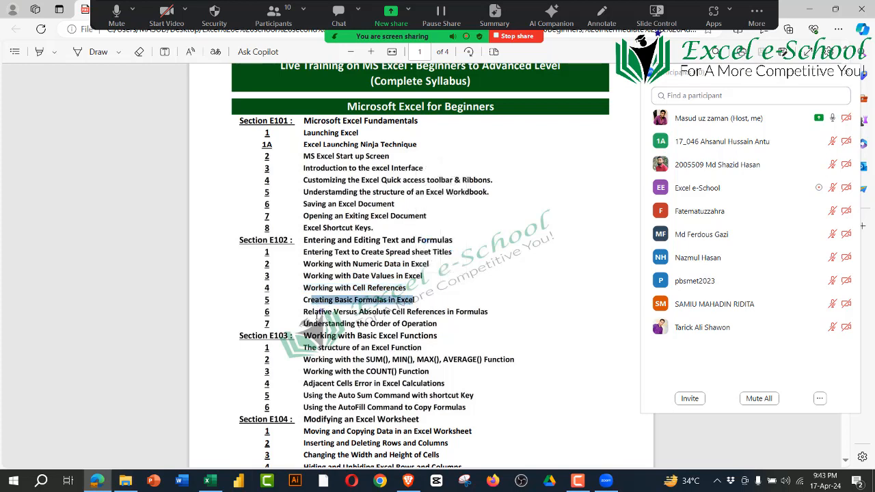
{"action": "mouse_move", "coordinate": [314, 314]}
{"action": "left_mouse_down"}
{"action": "mouse_move", "coordinate": [420, 324]}
{"action": "mouse_move", "coordinate": [487, 315]}
{"action": "mouse_move", "coordinate": [305, 324]}
{"action": "left_mouse_up"}
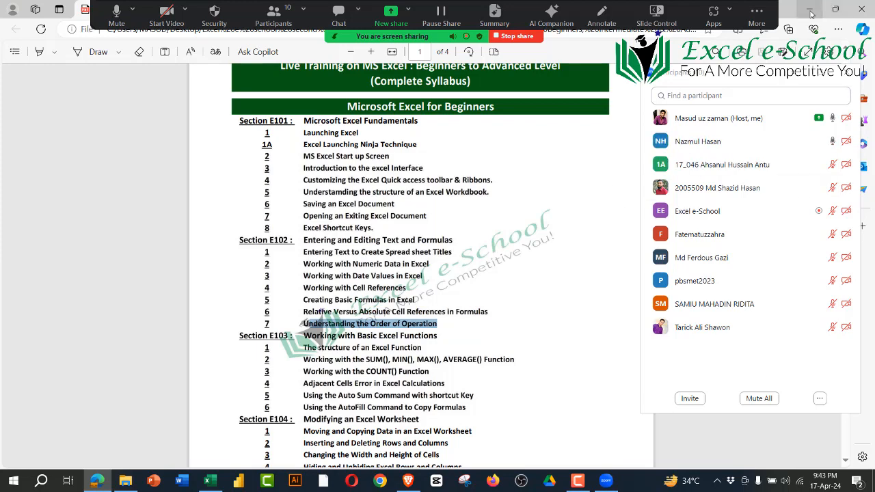
{"action": "left_click", "coordinate": [811, 14]}
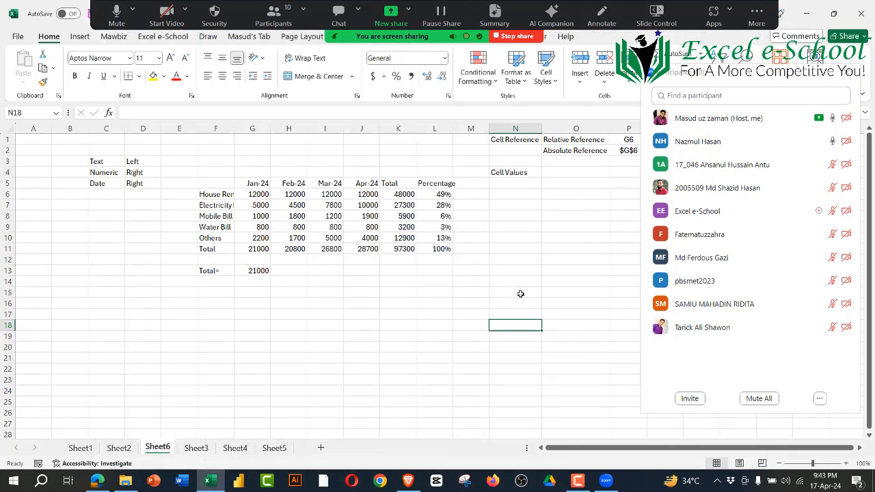
{"action": "left_click", "coordinate": [507, 291]}
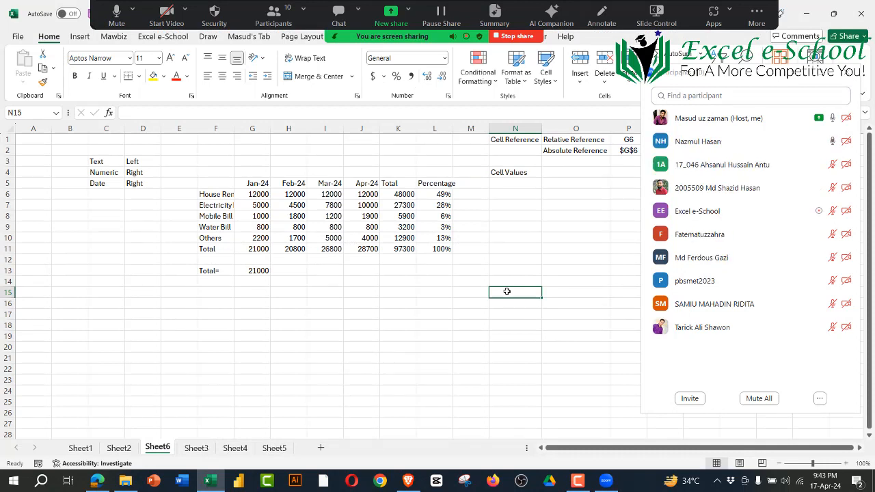
Step: Examine the absolute references in the G13 total formula without changing it, and close the Zoom participants list
{"action": "left_click", "coordinate": [338, 328]}
{"action": "left_click", "coordinate": [261, 272]}
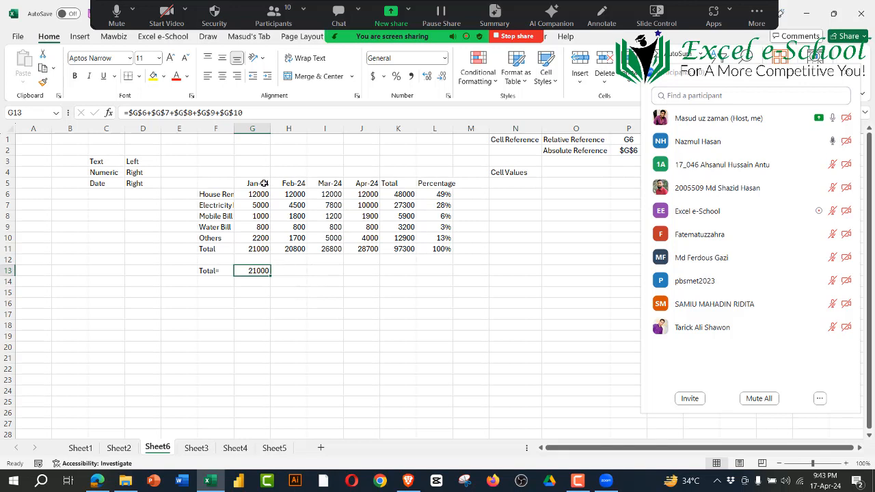
{"action": "left_click_drag", "start_coordinate": [257, 113], "coordinate": [129, 113]}
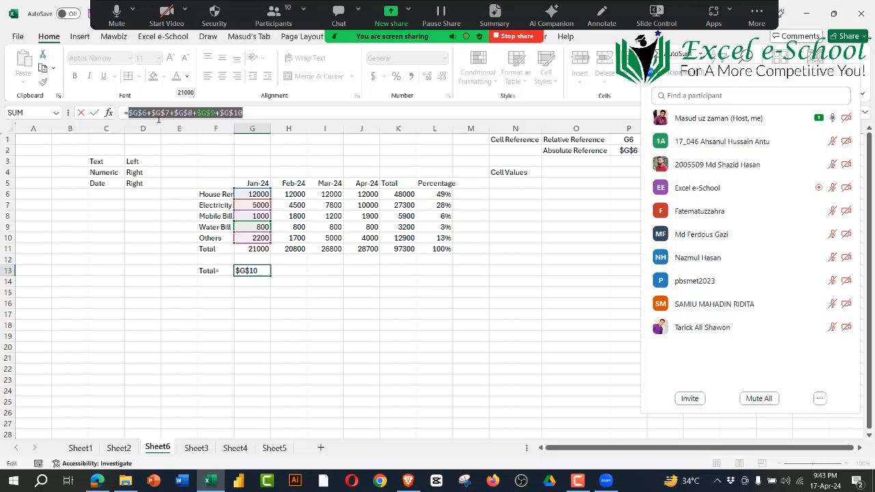
{"action": "left_click", "coordinate": [793, 74]}
{"action": "left_click", "coordinate": [606, 301]}
{"action": "key", "text": "Escape"}
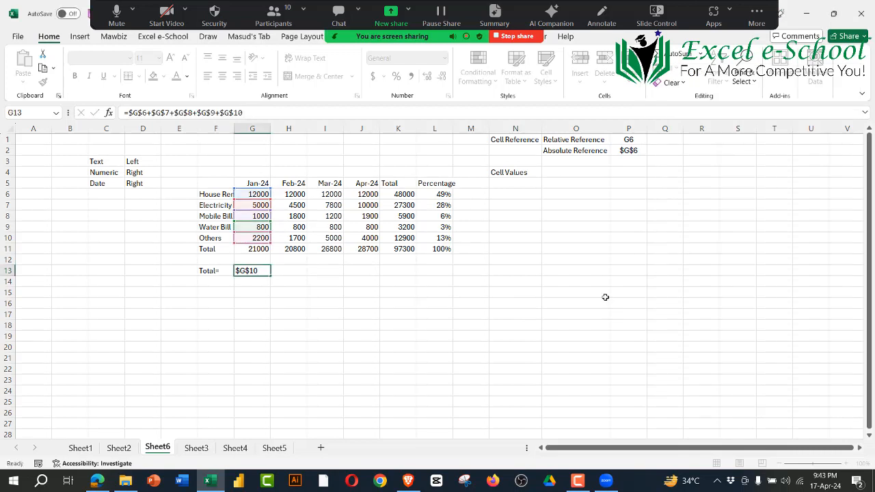
Step: Examine the first reference, $G$6, in the G13 formula and leave the formula as it is
{"action": "left_click", "coordinate": [498, 337]}
{"action": "left_click", "coordinate": [255, 269]}
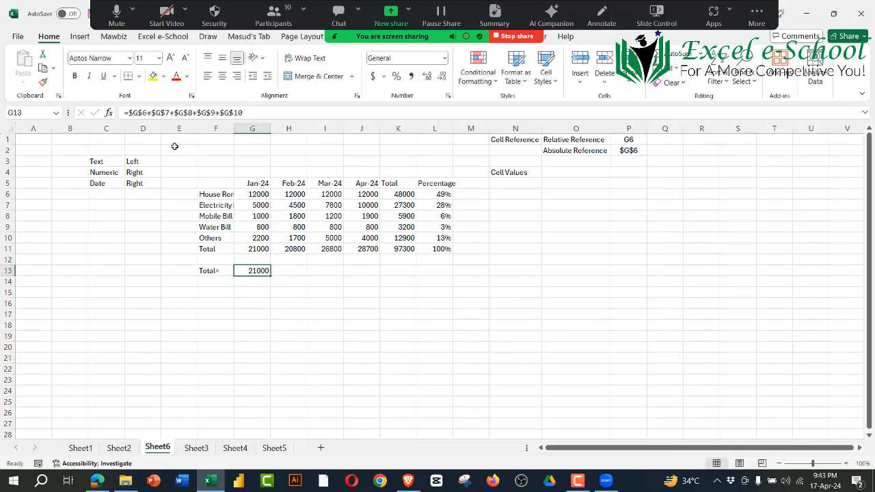
{"action": "left_click_drag", "start_coordinate": [129, 113], "coordinate": [147, 113]}
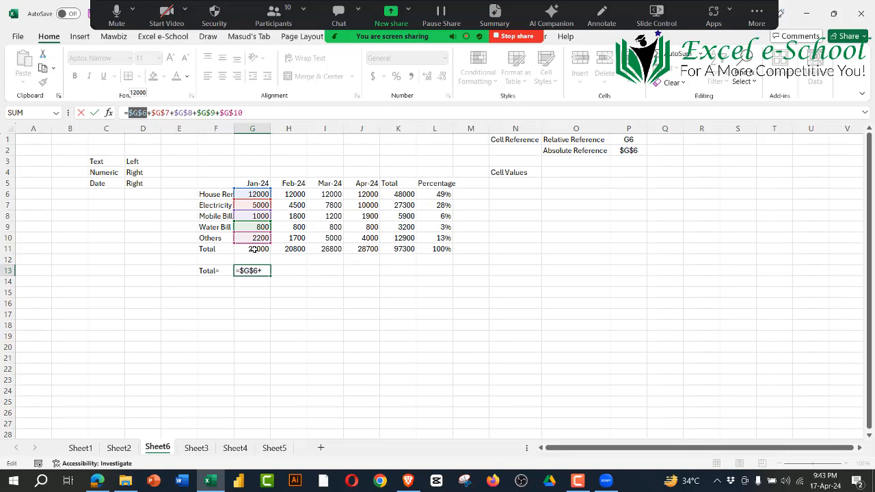
{"action": "key", "text": "Escape"}
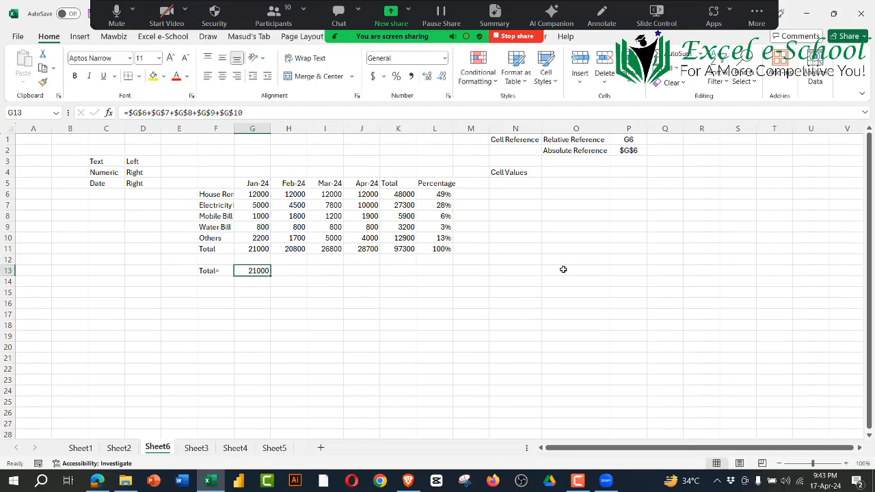
Step: Add the column-locked reference example $G6 in Q2, beside the $G$6 example
{"action": "left_click", "coordinate": [563, 269]}
{"action": "left_click", "coordinate": [635, 148]}
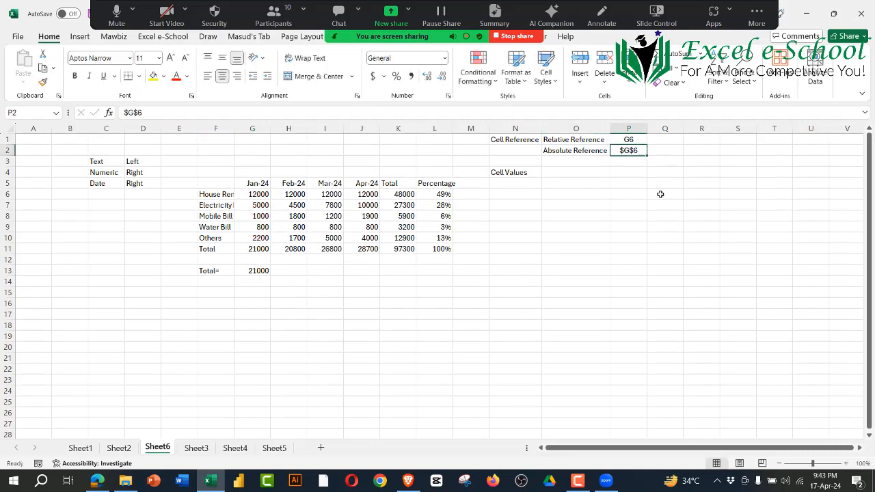
{"action": "left_click", "coordinate": [656, 152]}
{"action": "type", "text": "$"}
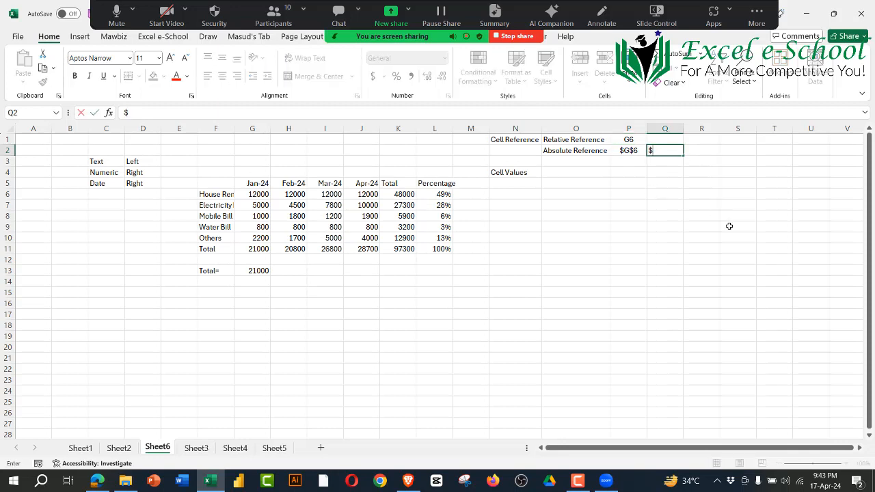
{"action": "type", "text": "G6"}
{"action": "key", "text": "Return"}
Step: Add the row-locked reference example G$6 in R2
{"action": "key", "text": "Up"}
{"action": "key", "text": "Right"}
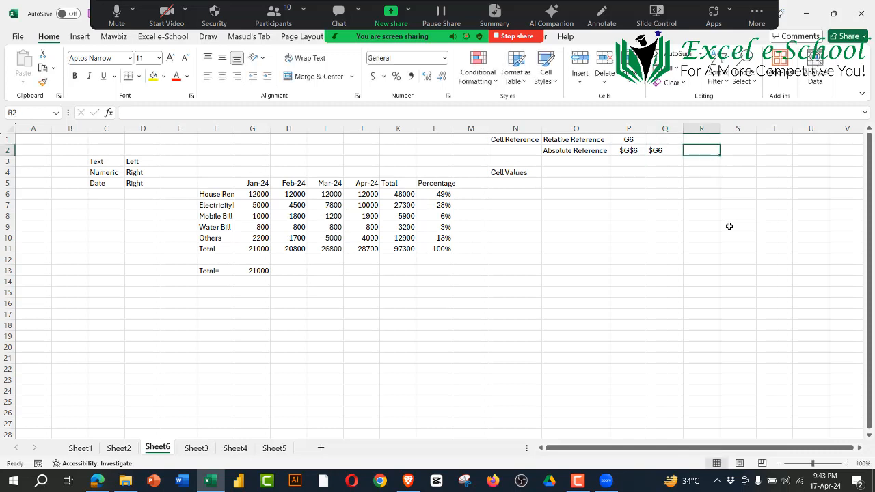
{"action": "type", "text": "G$"}
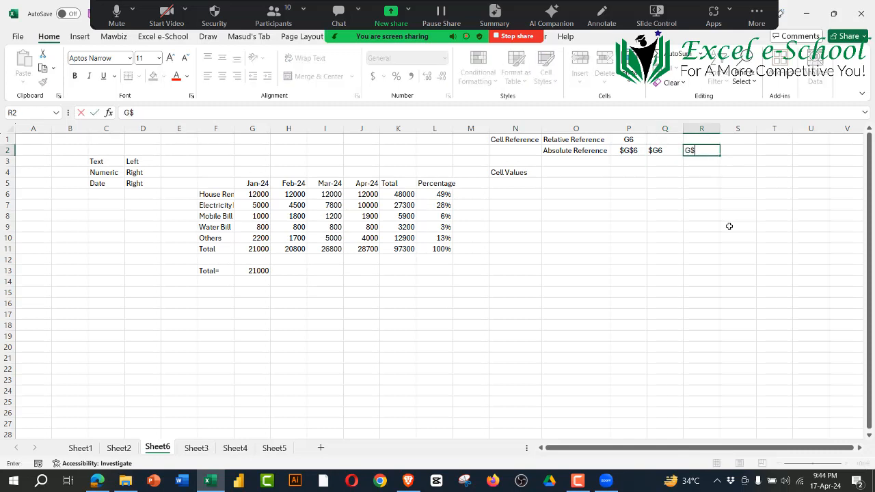
{"action": "type", "text": "6"}
{"action": "key", "text": "Return"}
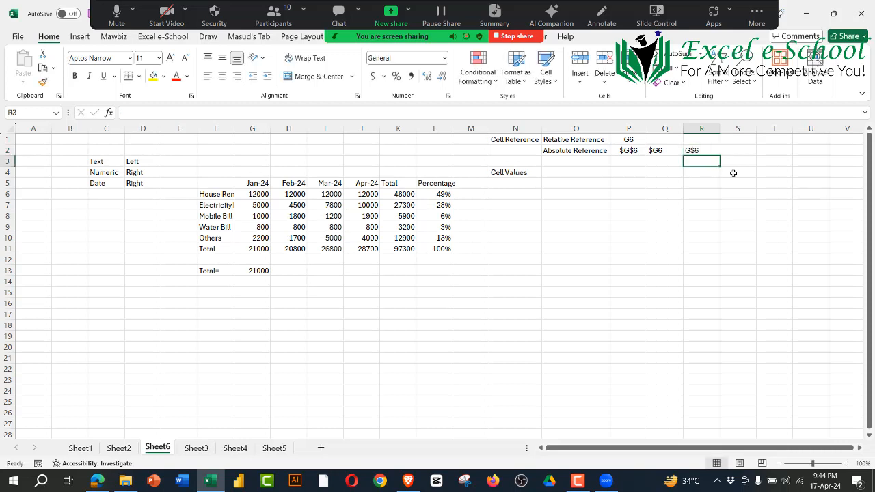
Step: Center the three absolute reference examples in P2:R2
{"action": "left_click_drag", "start_coordinate": [622, 149], "coordinate": [704, 150]}
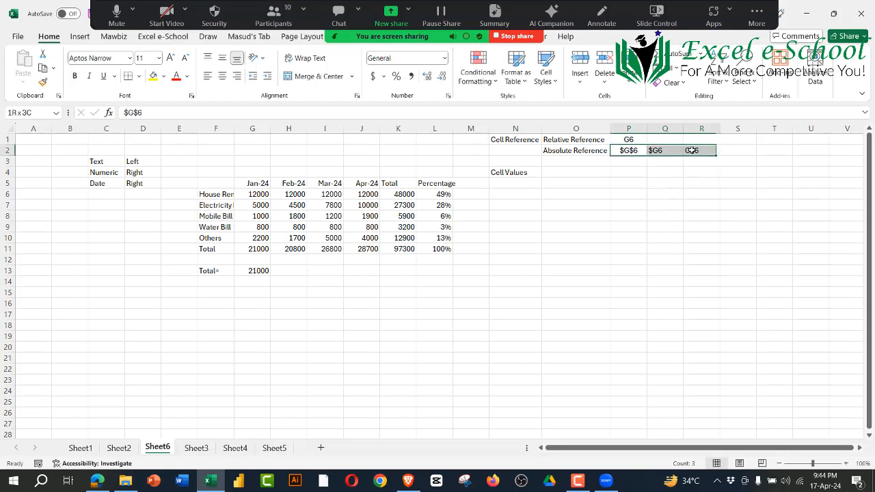
{"action": "left_click", "coordinate": [222, 76]}
{"action": "left_click", "coordinate": [519, 405]}
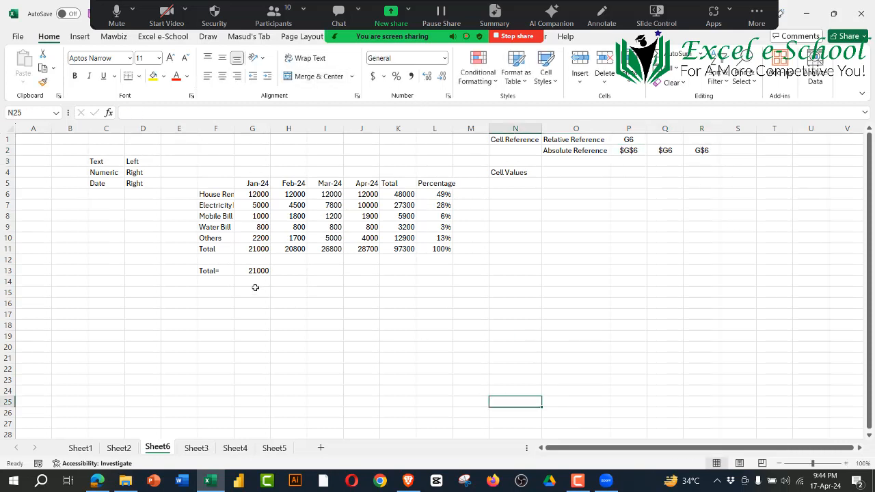
Step: Cycle all references in the G13 formula through the mixed forms to the relative form =G6+G7+G8+G9+G10
{"action": "left_click", "coordinate": [258, 270]}
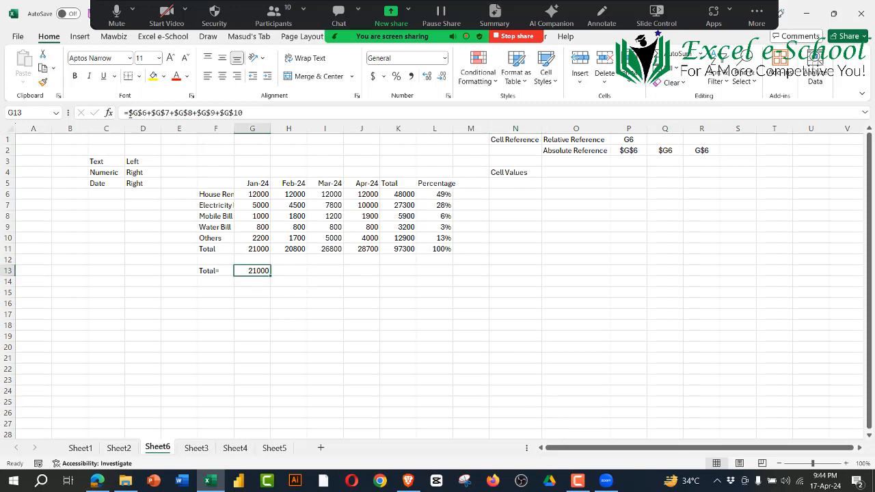
{"action": "left_click_drag", "start_coordinate": [129, 112], "coordinate": [243, 112]}
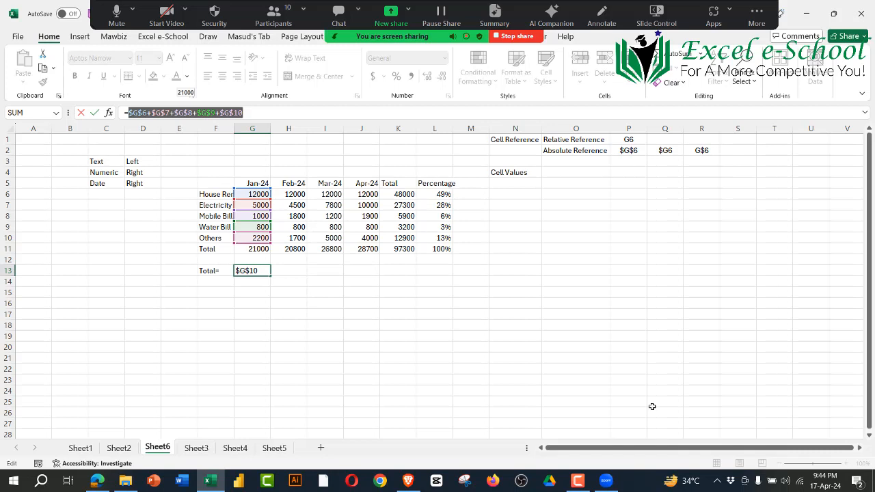
{"action": "key", "text": "F4"}
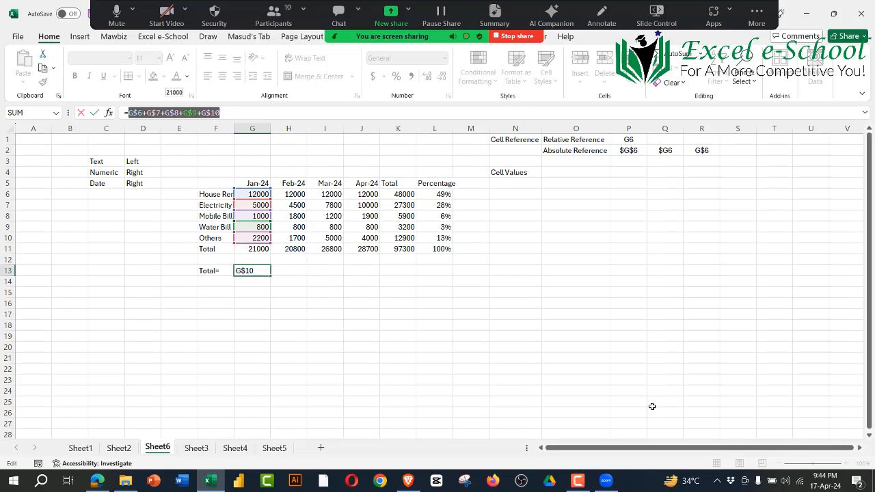
{"action": "key", "text": "F4"}
{"action": "key", "text": "F4"}
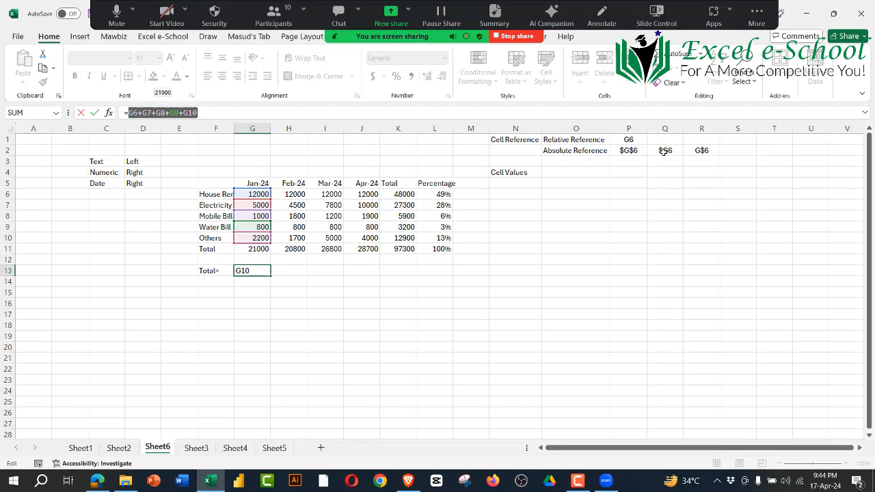
{"action": "key", "text": "Return"}
{"action": "left_click", "coordinate": [254, 271]}
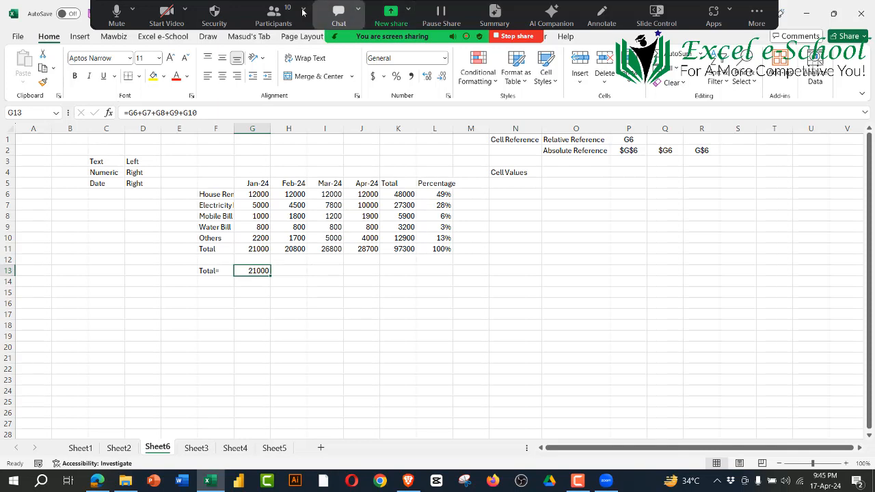
Step: Show the Zoom participants list and examine the relative references in the G13 formula without changing it
{"action": "left_click", "coordinate": [274, 13]}
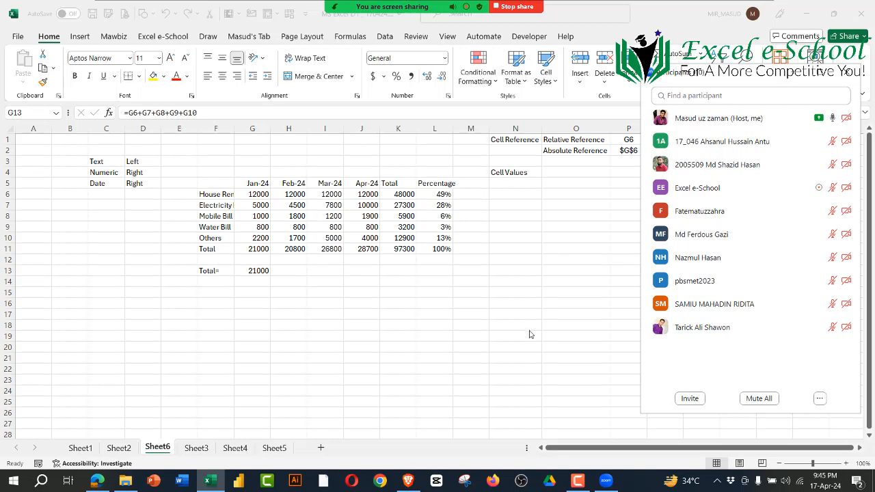
{"action": "left_click", "coordinate": [251, 271]}
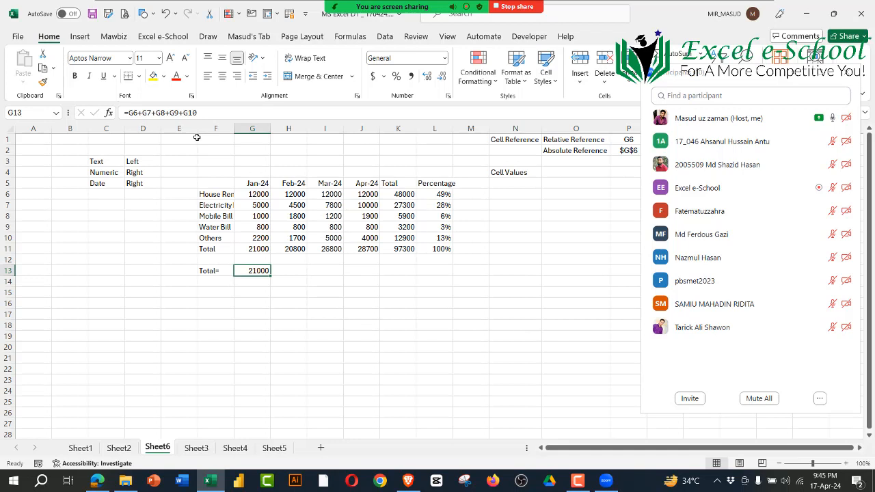
{"action": "left_click_drag", "start_coordinate": [130, 113], "coordinate": [198, 113]}
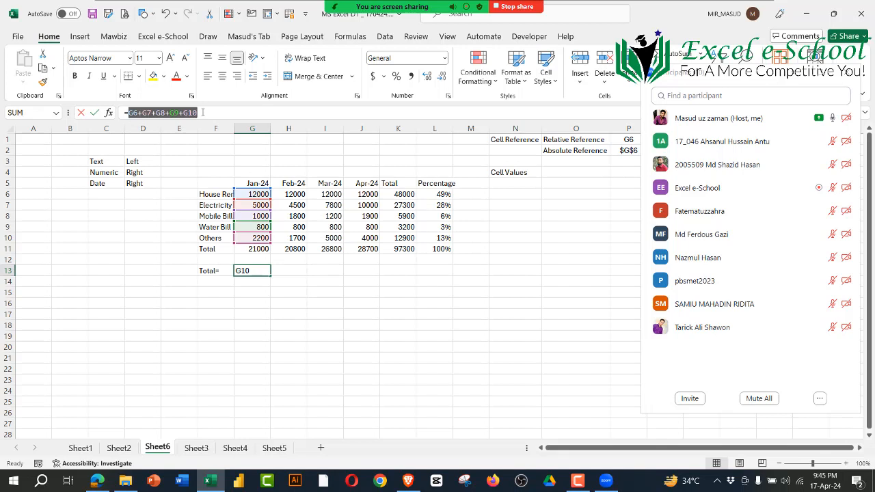
{"action": "key", "text": "Escape"}
{"action": "left_click", "coordinate": [370, 340]}
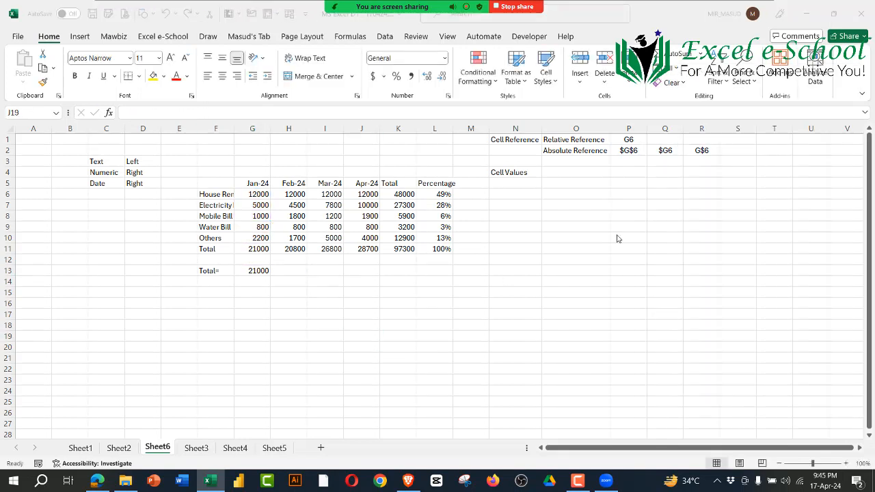
Step: Examine the relative reference example in P1 and the absolute and mixed reference examples in P2:R2
{"action": "left_click_drag", "start_coordinate": [630, 139], "coordinate": [700, 151]}
{"action": "left_click", "coordinate": [716, 213]}
{"action": "left_click_drag", "start_coordinate": [628, 137], "coordinate": [630, 153]}
{"action": "left_click_drag", "start_coordinate": [630, 139], "coordinate": [631, 151]}
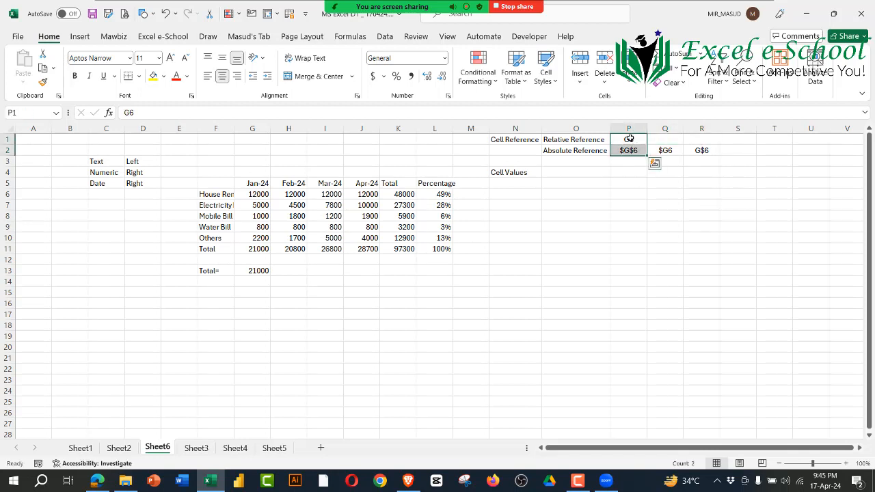
{"action": "left_click", "coordinate": [640, 235]}
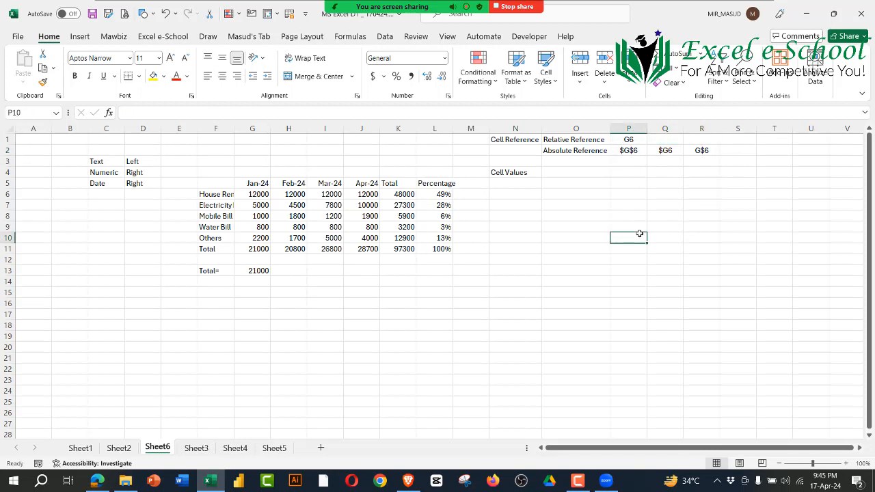
{"action": "left_click", "coordinate": [631, 154]}
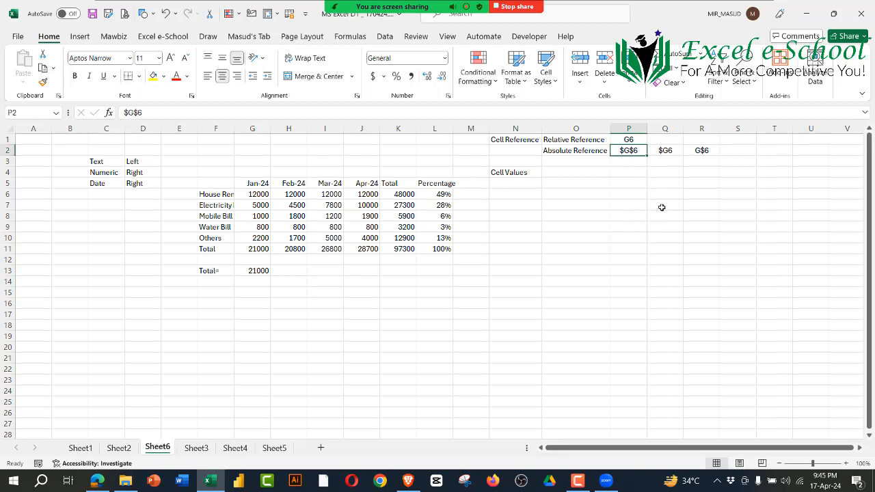
{"action": "key", "text": "Right"}
{"action": "key", "text": "Left"}
{"action": "key", "text": "Right"}
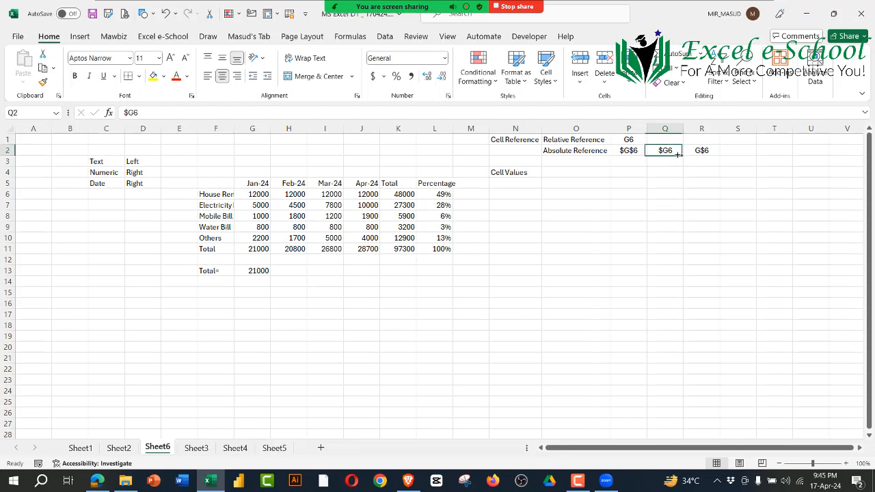
{"action": "key", "text": "Left"}
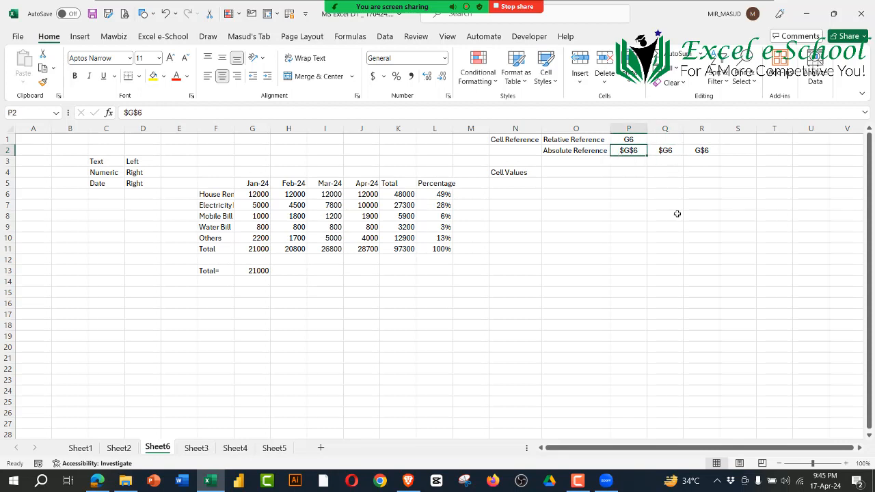
{"action": "left_click", "coordinate": [605, 259]}
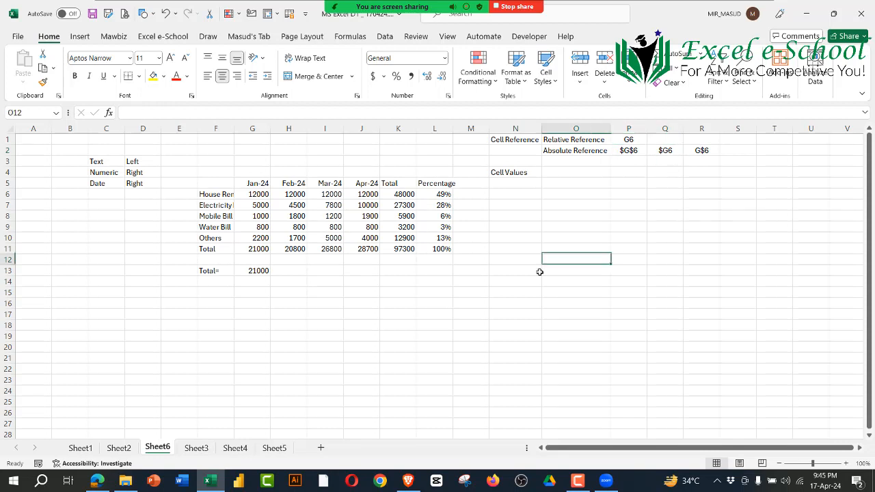
Step: Enter the heading Mode Of Operation in F16 and show the Zoom participants list
{"action": "left_click", "coordinate": [212, 301]}
{"action": "type", "text": "Mod"}
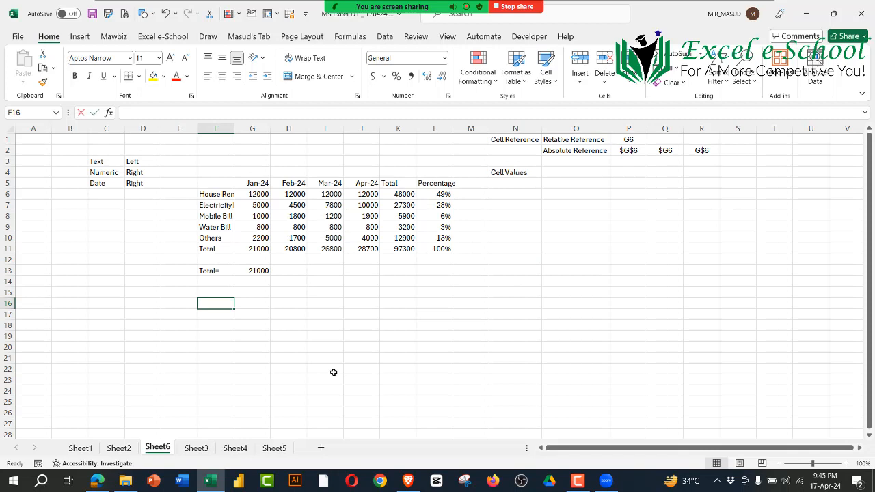
{"action": "type", "text": "e Of O"}
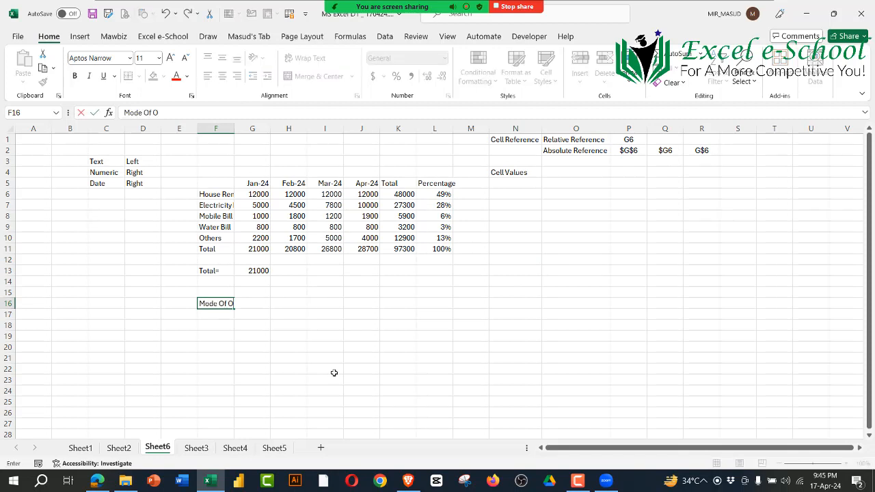
{"action": "type", "text": "peration"}
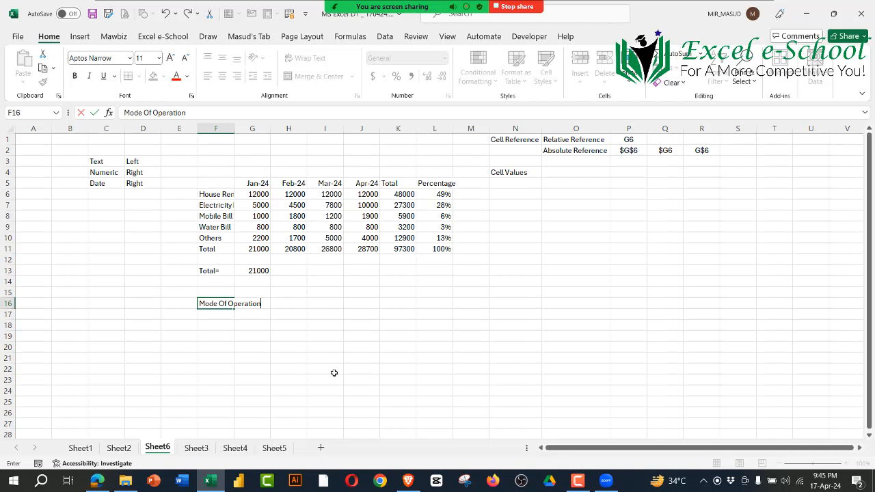
{"action": "key", "text": "Return"}
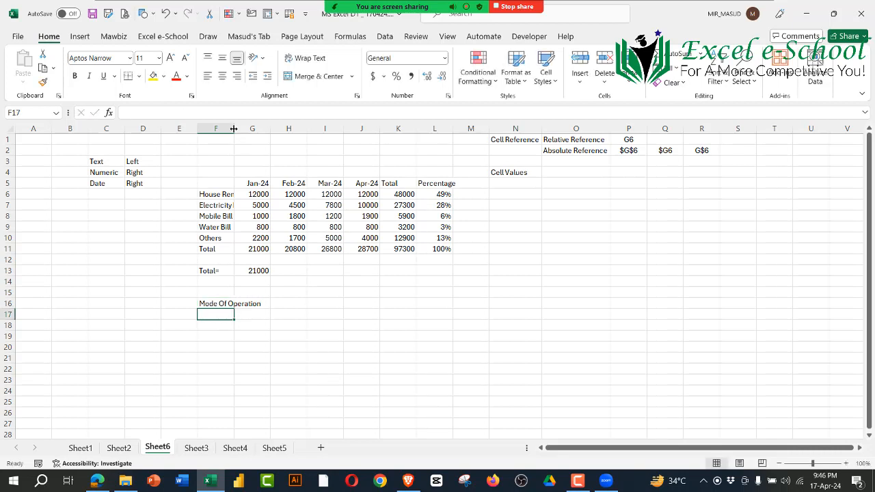
{"action": "mouse_move", "coordinate": [374, 4]}
{"action": "left_click", "coordinate": [277, 15]}
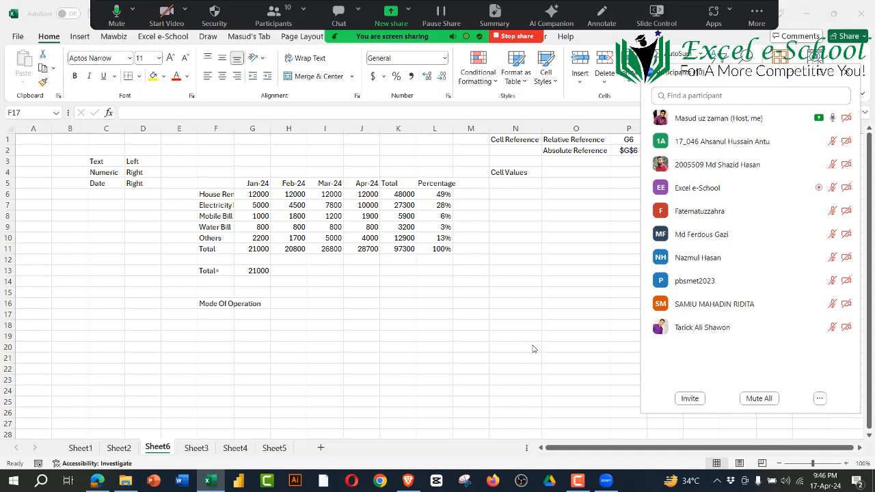
Step: Enter the letters B, O, D, M, A and S one per cell down F18:F23
{"action": "left_click", "coordinate": [220, 323]}
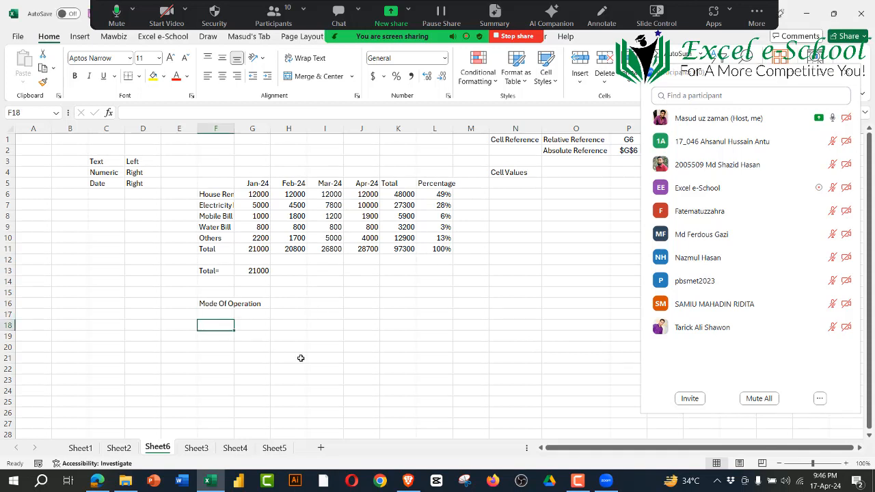
{"action": "type", "text": "B"}
{"action": "key", "text": "Return"}
{"action": "type", "text": "O"}
{"action": "key", "text": "Return"}
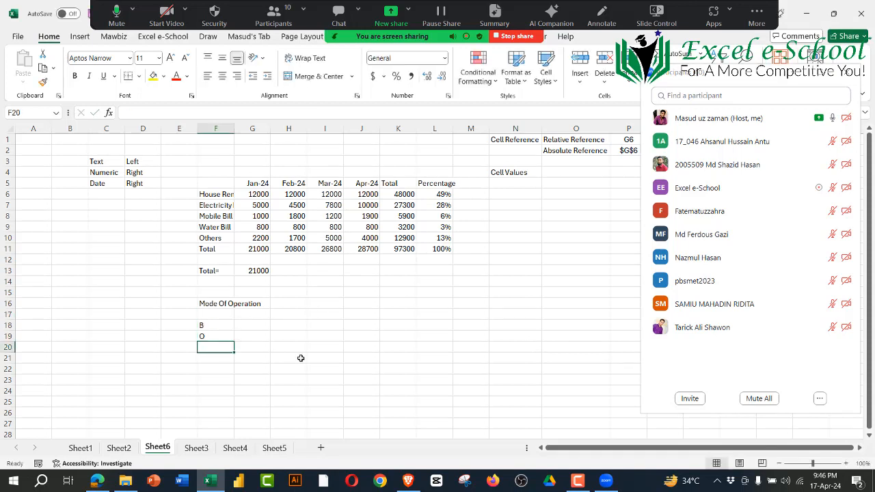
{"action": "type", "text": "D"}
{"action": "key", "text": "Return"}
{"action": "type", "text": "M"}
{"action": "key", "text": "Return"}
{"action": "type", "text": "A"}
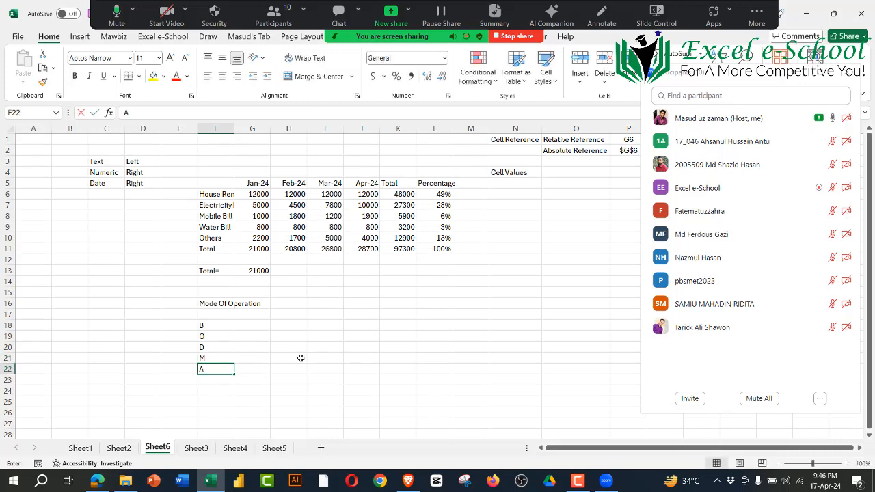
{"action": "key", "text": "Return"}
{"action": "type", "text": "S"}
{"action": "key", "text": "Return"}
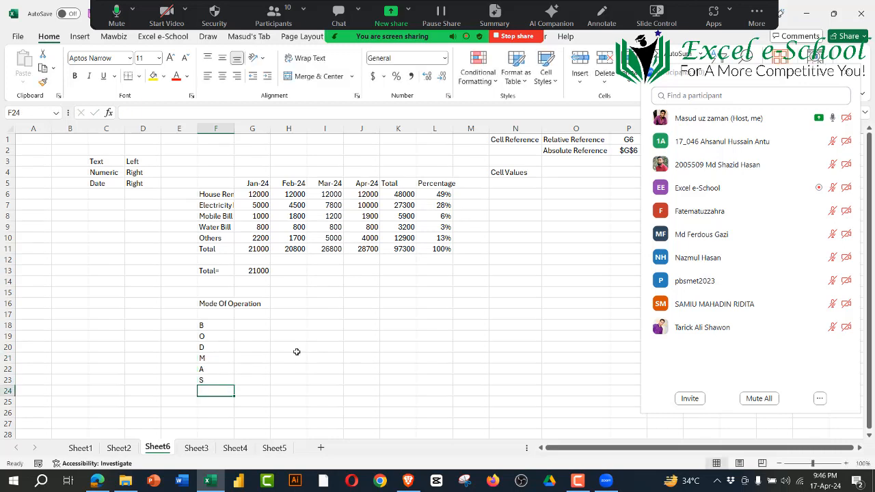
Step: Enter the meanings Bracket, Off and Division beside the letters B, O and D in G18:G20
{"action": "left_click", "coordinate": [267, 327]}
{"action": "type", "text": "Br"}
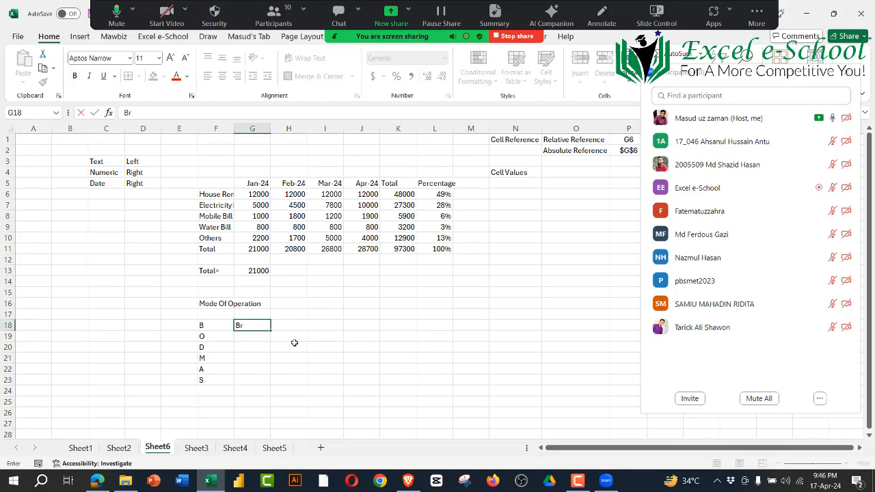
{"action": "type", "text": "acket"}
{"action": "key", "text": "Return"}
{"action": "type", "text": "Off"}
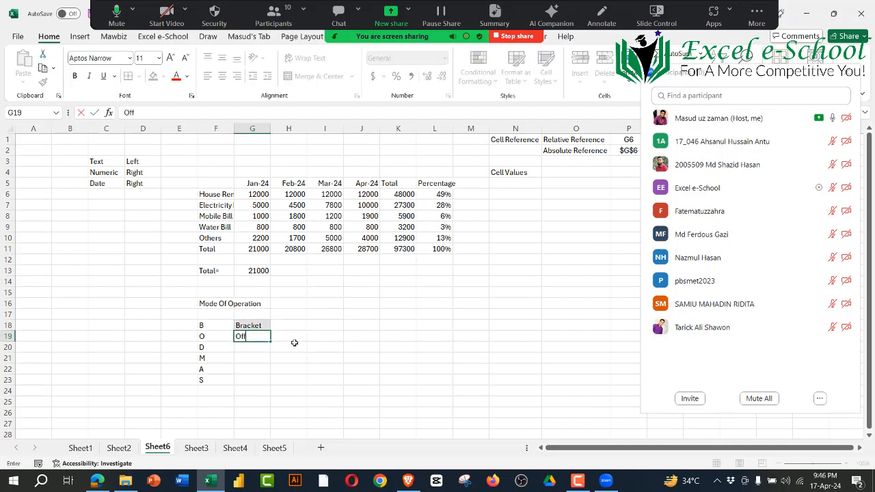
{"action": "key", "text": "Return"}
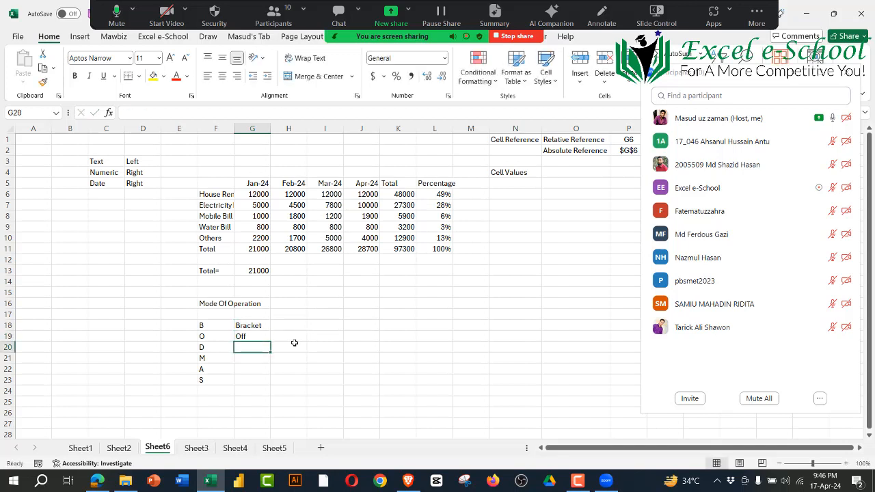
{"action": "type", "text": "Division"}
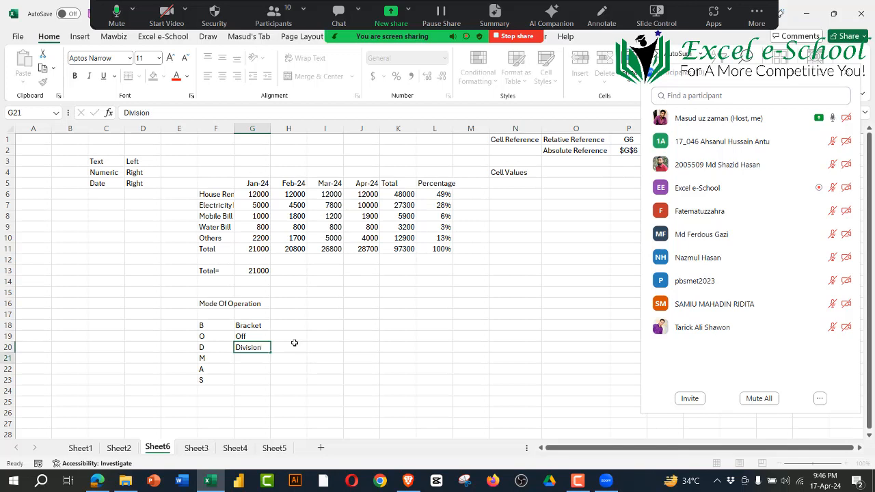
{"action": "key", "text": "Return"}
Step: Enter the meanings Multiplication, Addition and Subtraction beside the letters M, A and S in G21:G23
{"action": "type", "text": "Mul"}
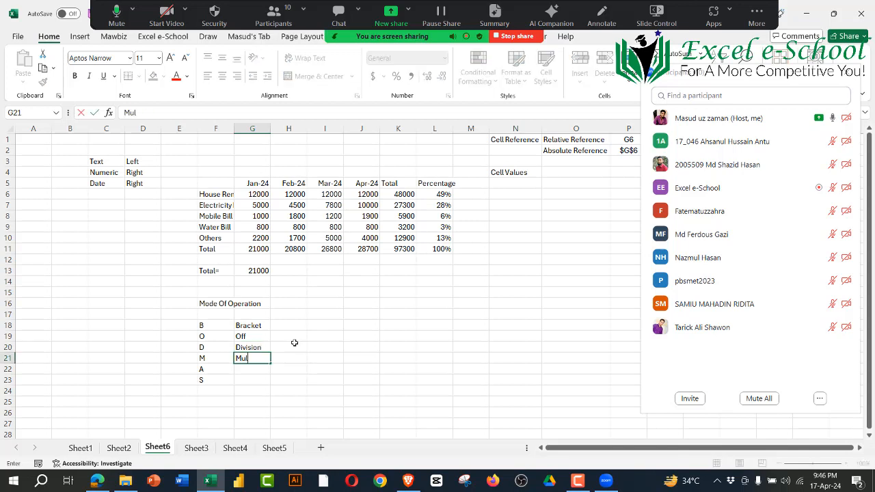
{"action": "type", "text": "tiplication"}
{"action": "key", "text": "Return"}
{"action": "type", "text": "Add"}
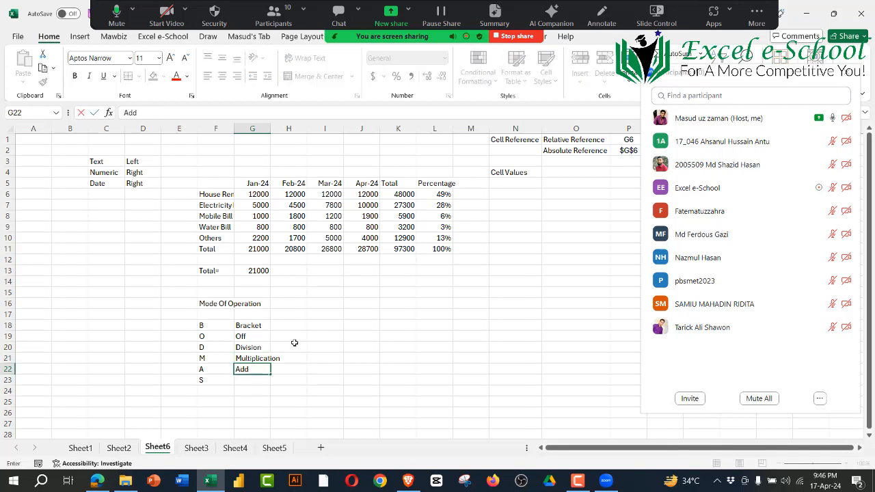
{"action": "type", "text": "ition"}
{"action": "key", "text": "Return"}
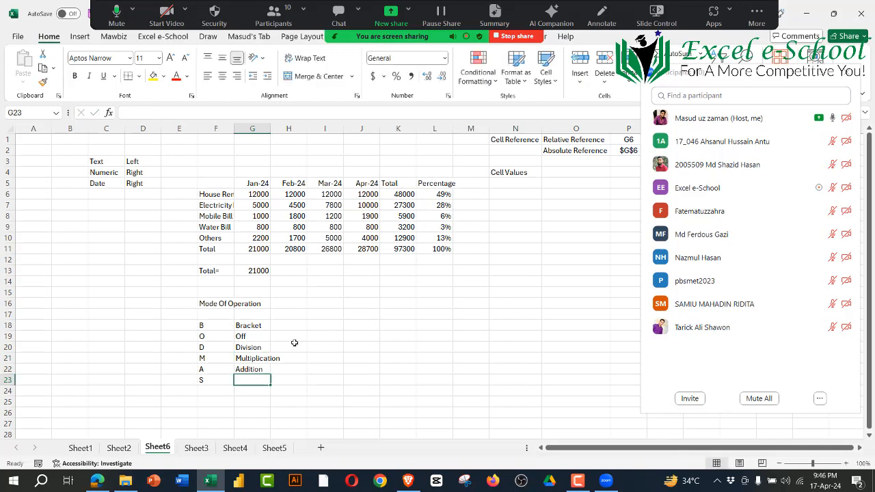
{"action": "type", "text": "Subtraction"}
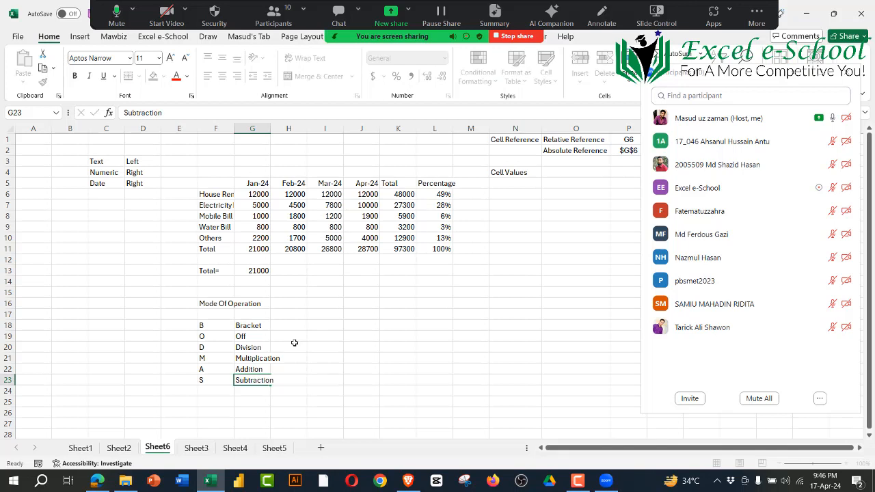
{"action": "key", "text": "Return"}
{"action": "left_click", "coordinate": [350, 370]}
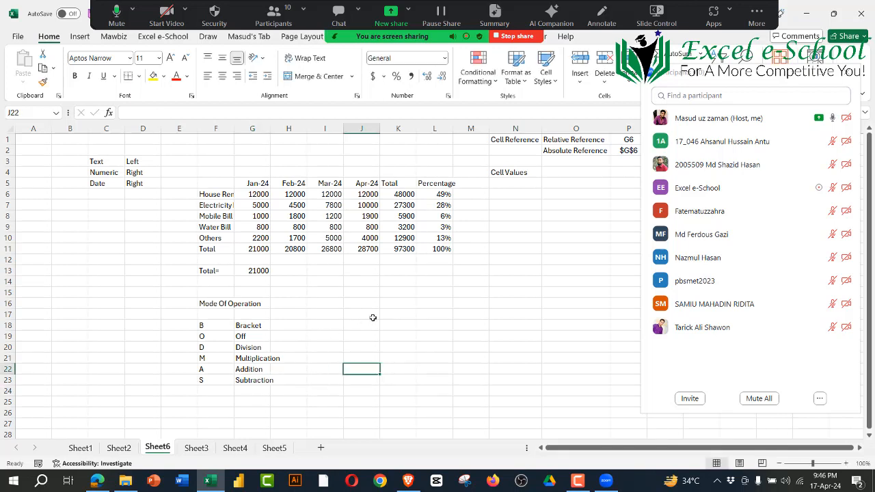
Step: Enter the order-of-operations example formula =2+(16/4)*6 in L15
{"action": "left_click", "coordinate": [430, 296]}
{"action": "left_click_drag", "start_coordinate": [253, 328], "coordinate": [255, 383]}
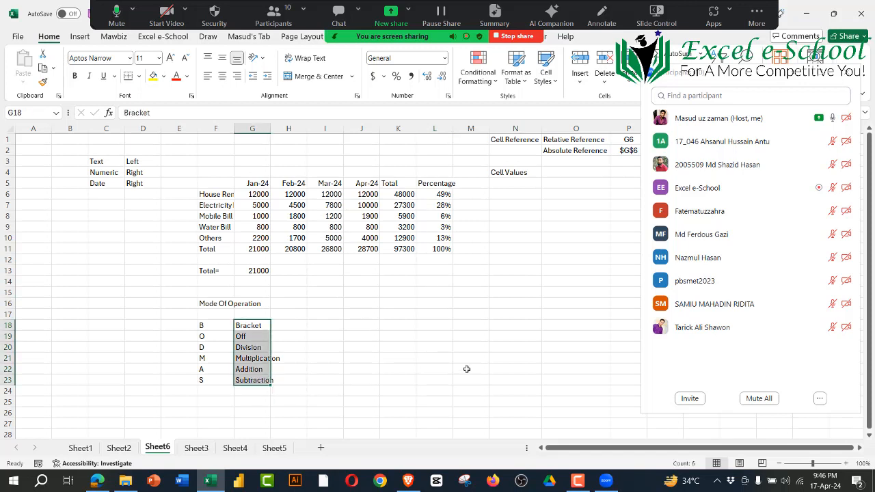
{"action": "left_click", "coordinate": [465, 367]}
{"action": "left_click", "coordinate": [433, 294]}
{"action": "type", "text": "="}
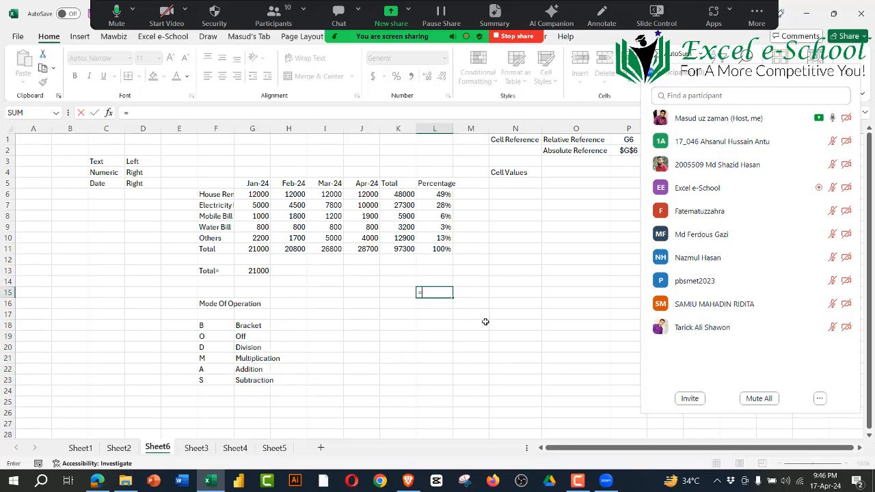
{"action": "type", "text": "2+(16/4)*6"}
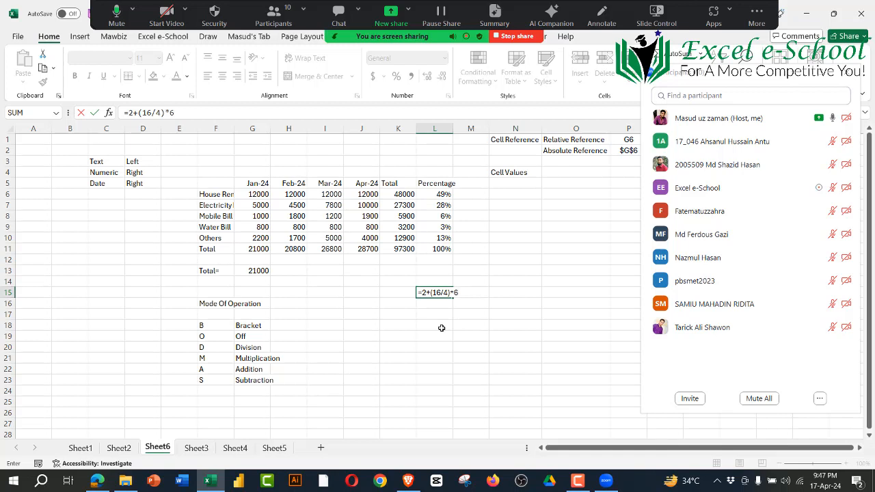
{"action": "key", "text": "Return"}
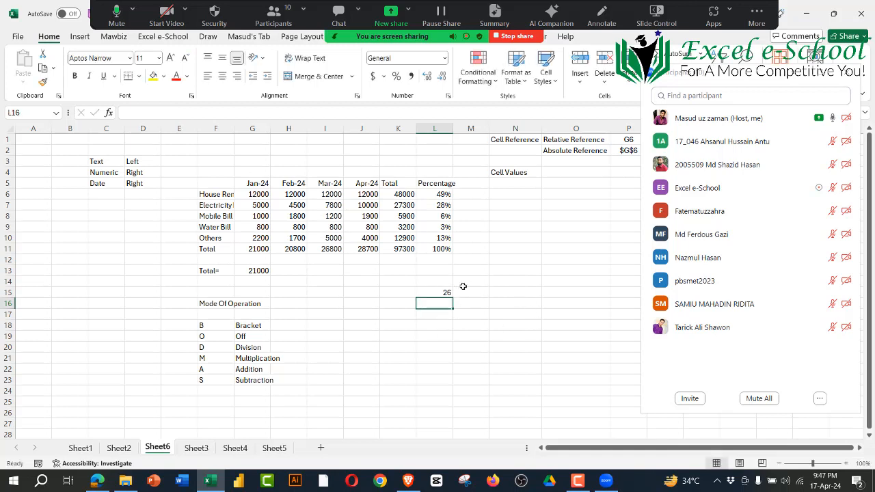
Step: Examine the L15 formula against the BODMAS list in F18:G23 without changing it
{"action": "left_click", "coordinate": [443, 291]}
{"action": "left_click_drag", "start_coordinate": [202, 327], "coordinate": [253, 369]}
{"action": "left_click", "coordinate": [440, 291]}
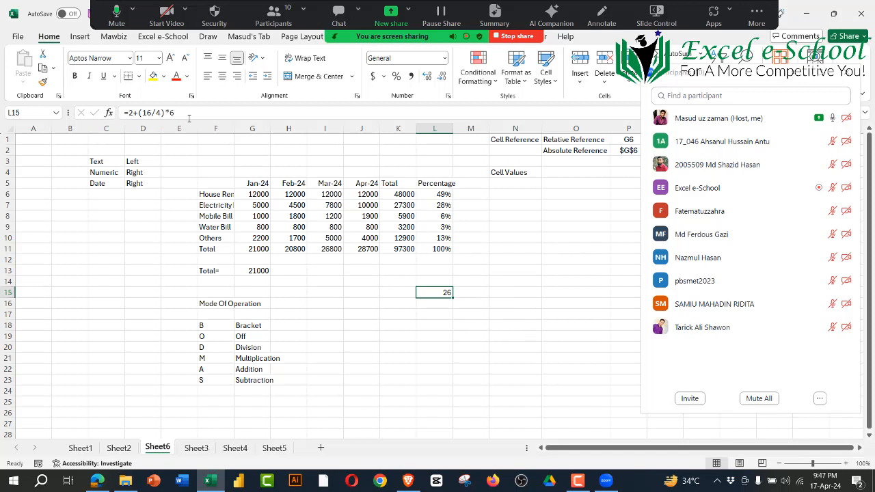
{"action": "left_click_drag", "start_coordinate": [125, 113], "coordinate": [215, 102]}
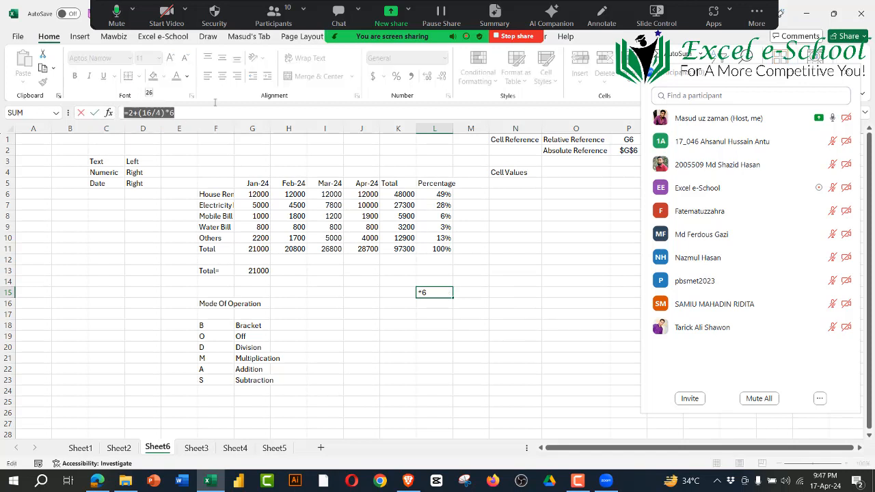
{"action": "key", "text": "Escape"}
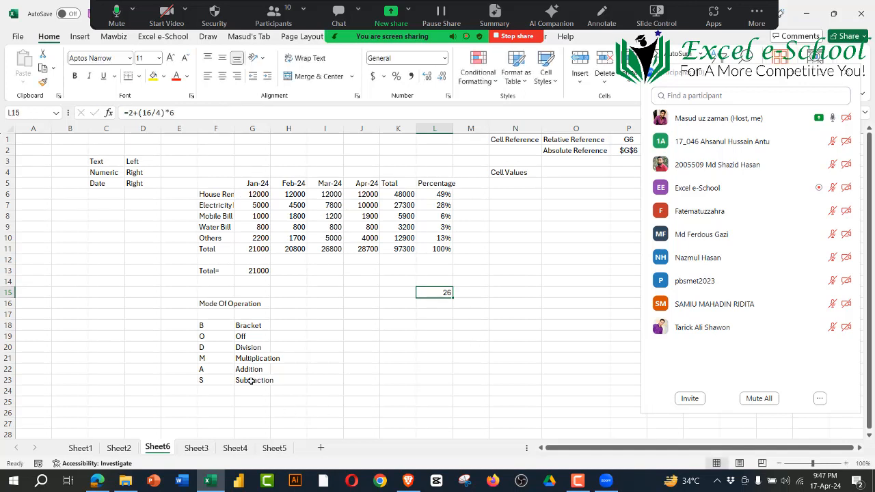
{"action": "left_click_drag", "start_coordinate": [227, 328], "coordinate": [255, 383]}
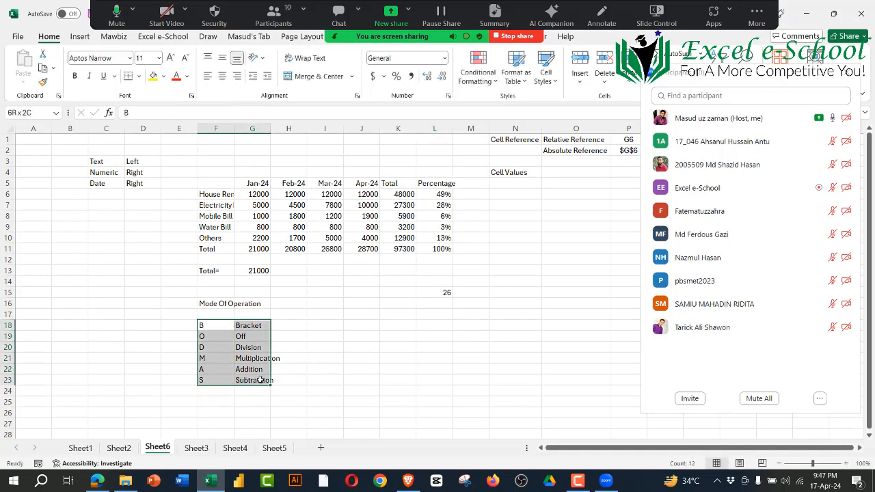
{"action": "left_click", "coordinate": [435, 292]}
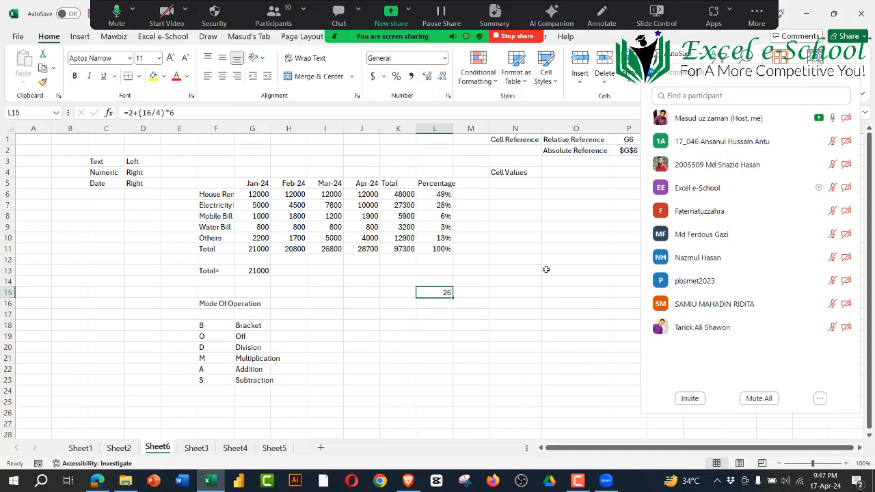
{"action": "left_click_drag", "start_coordinate": [220, 325], "coordinate": [294, 376]}
{"action": "left_click", "coordinate": [390, 400]}
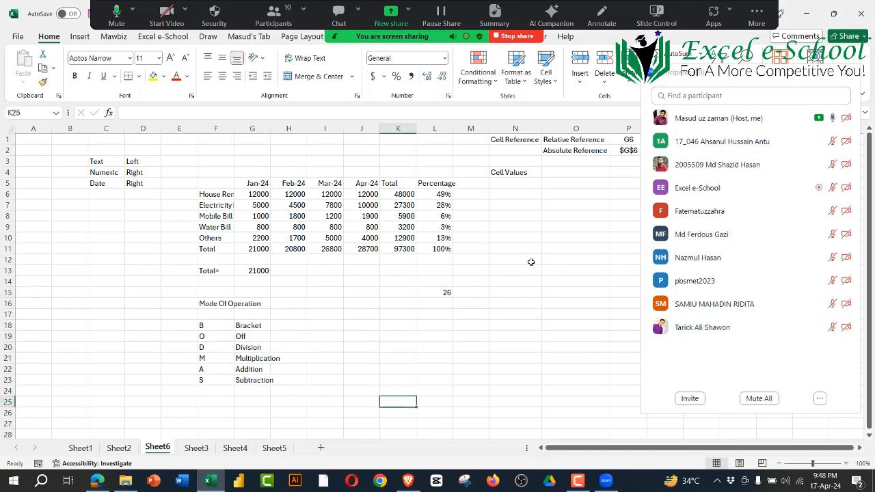
Step: Hide the floating Zoom meeting controls
{"action": "left_click", "coordinate": [757, 11]}
{"action": "left_click", "coordinate": [735, 198]}
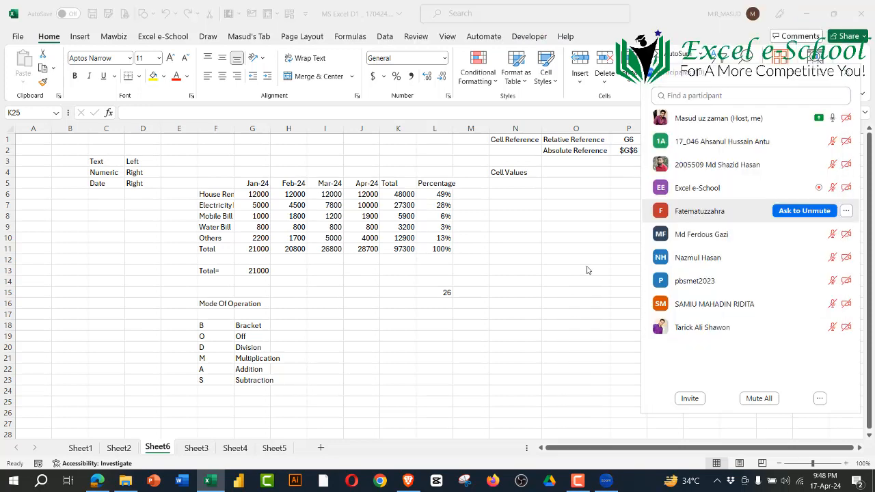
Step: Switch to the Complete Syllabus PDF in Edge and review the Section E101 topics on Microsoft Excel Fundamentals
{"action": "left_click", "coordinate": [294, 195]}
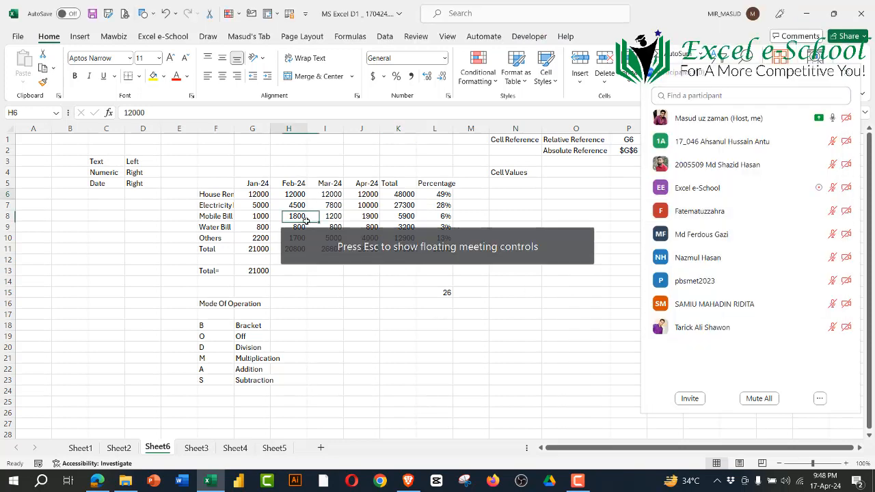
{"action": "left_click", "coordinate": [457, 412]}
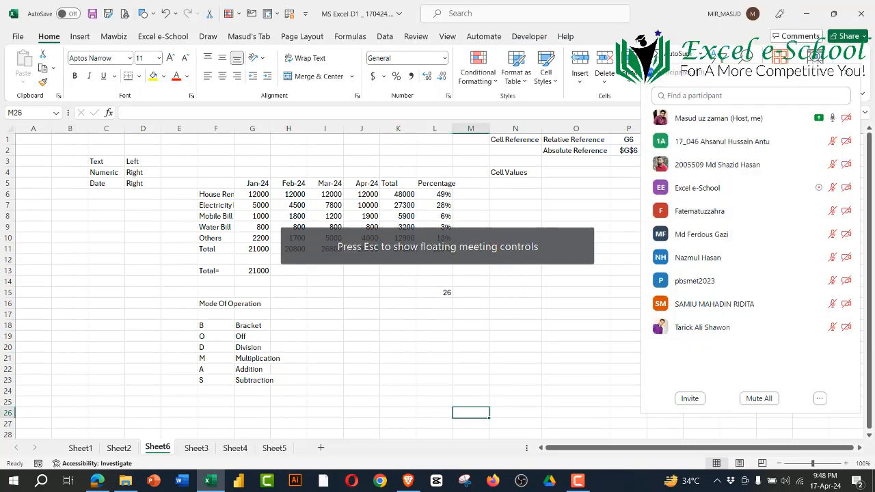
{"action": "left_click", "coordinate": [98, 480]}
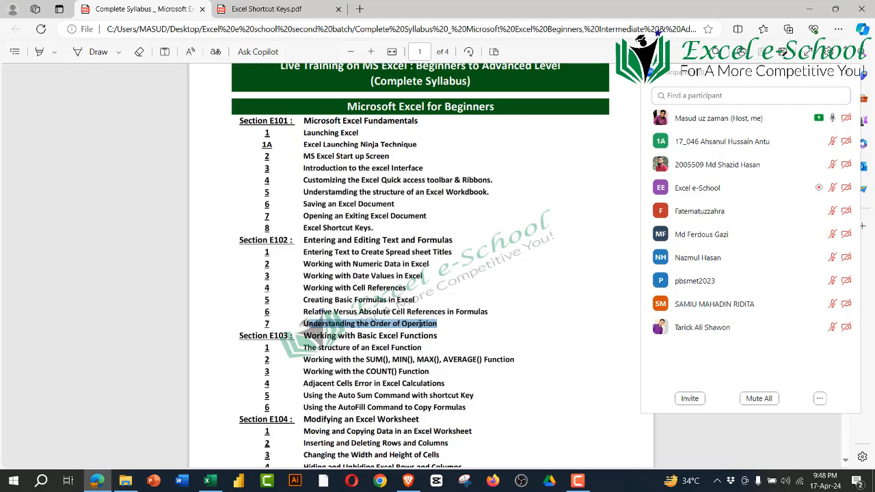
{"action": "left_click", "coordinate": [485, 261]}
{"action": "left_click_drag", "start_coordinate": [305, 132], "coordinate": [406, 199]}
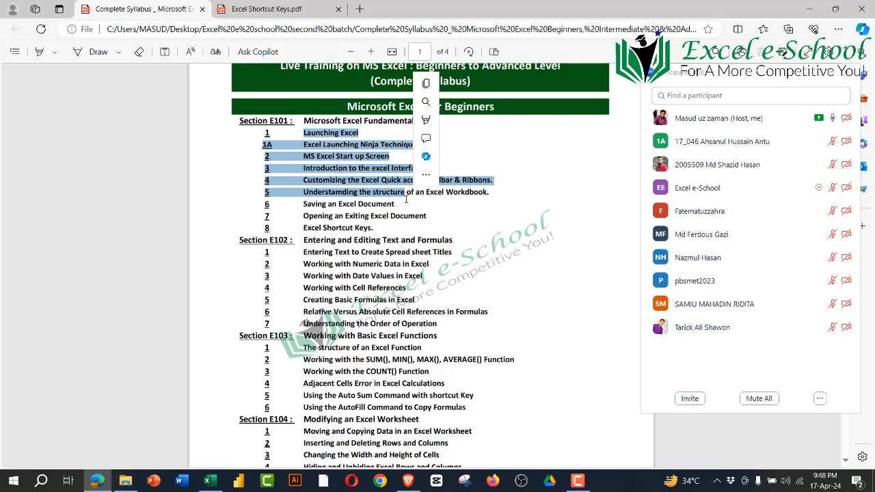
{"action": "left_click", "coordinate": [311, 138]}
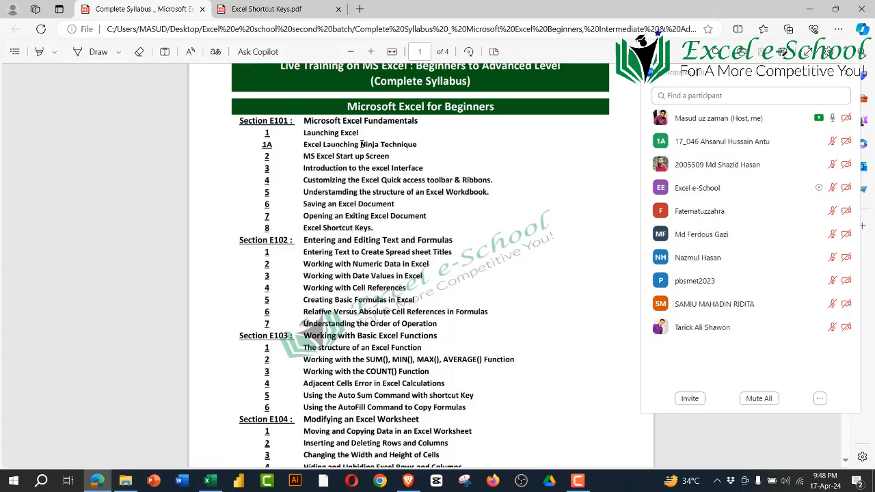
Step: Return to the Excel workbook, view its start screen with the Zoom participants list closed, and go back to Sheet6
{"action": "left_click", "coordinate": [209, 481]}
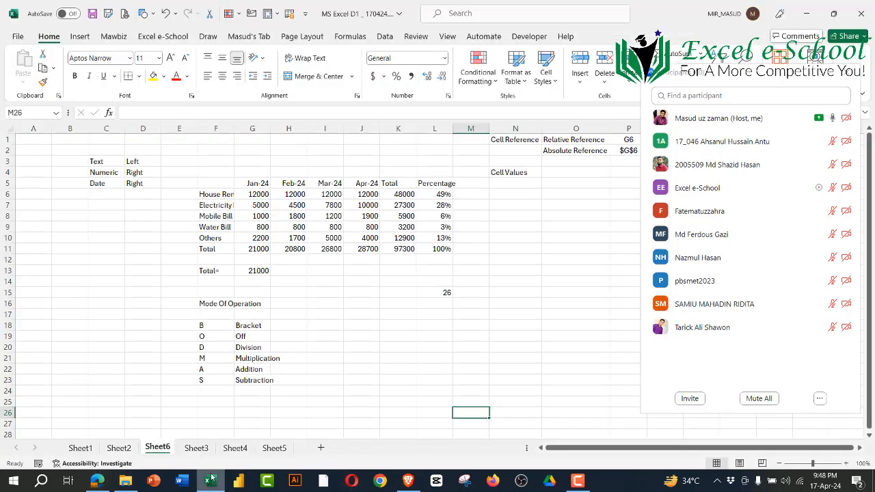
{"action": "left_click", "coordinate": [17, 36]}
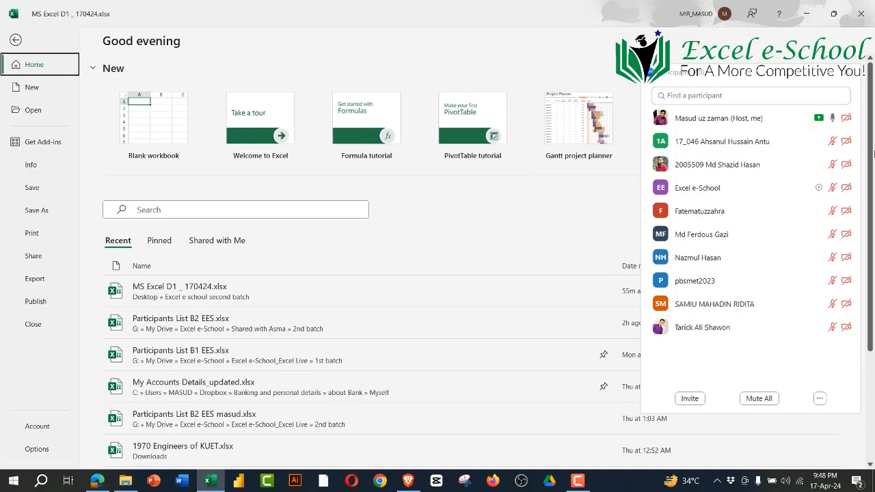
{"action": "left_click", "coordinate": [850, 72]}
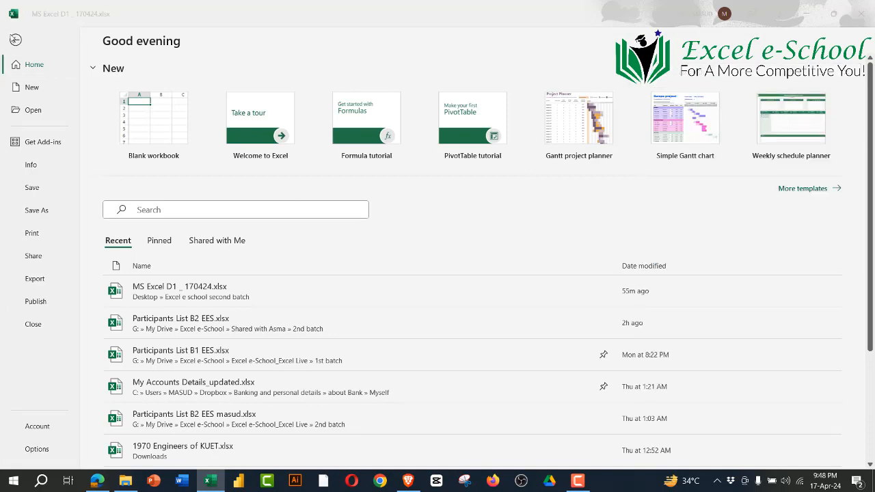
{"action": "left_click", "coordinate": [12, 37]}
{"action": "left_click", "coordinate": [20, 41]}
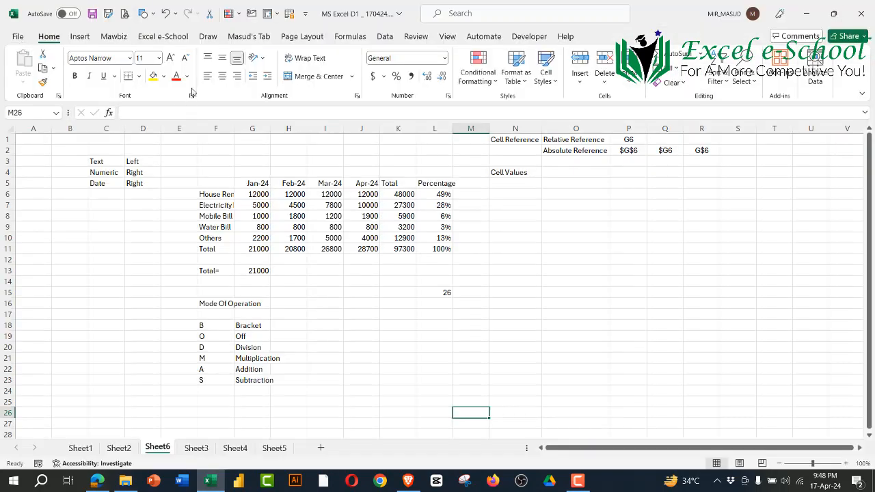
Step: Review the Quick Access Toolbar, the custom ribbon commands and the column structure of Sheet6
{"action": "left_click", "coordinate": [306, 14]}
{"action": "left_click", "coordinate": [216, 203]}
{"action": "left_click", "coordinate": [247, 37]}
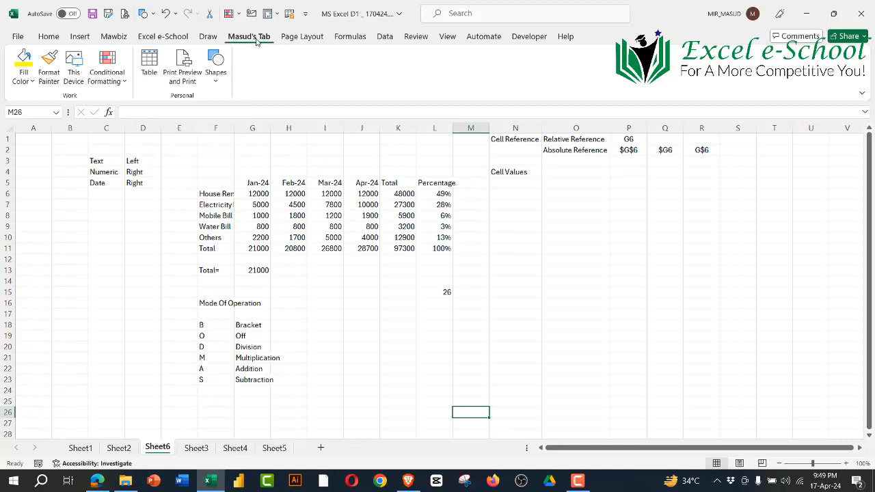
{"action": "left_click", "coordinate": [253, 218]}
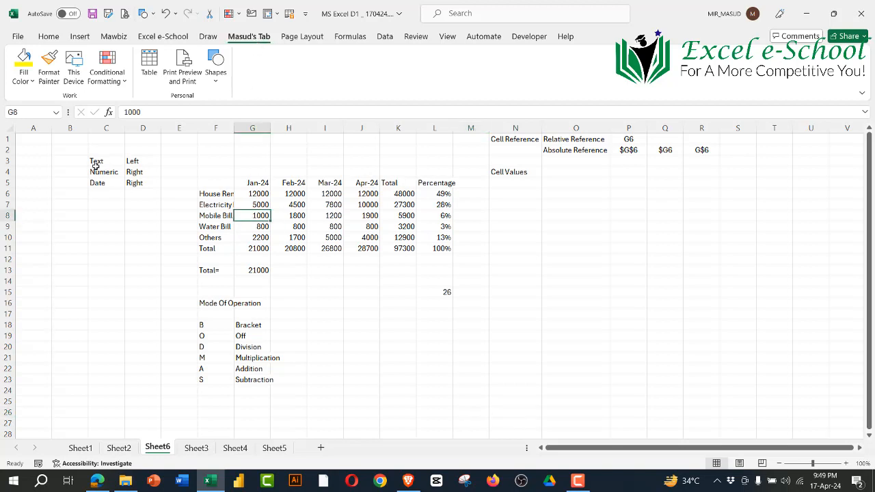
{"action": "left_click_drag", "start_coordinate": [33, 128], "coordinate": [796, 166]}
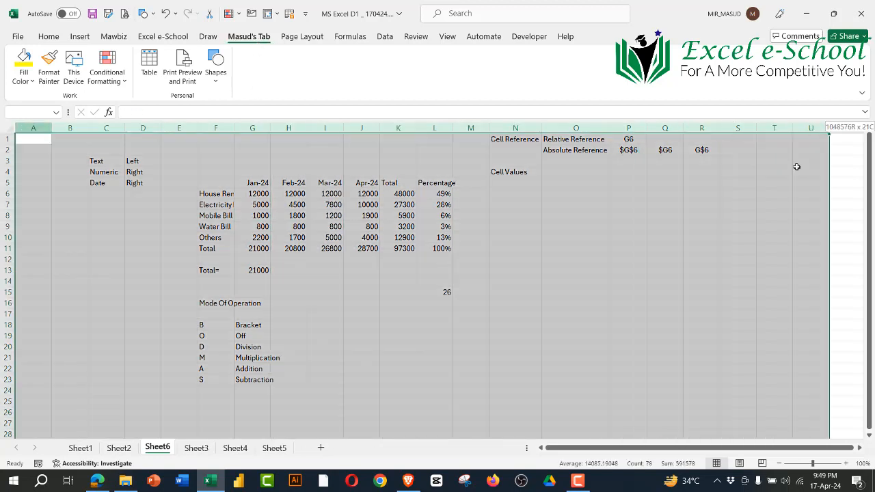
Step: Switch to the syllabus in Edge and go through Section E101 topics 4 to 8, from toolbar customization to shortcut keys
{"action": "left_click", "coordinate": [97, 480]}
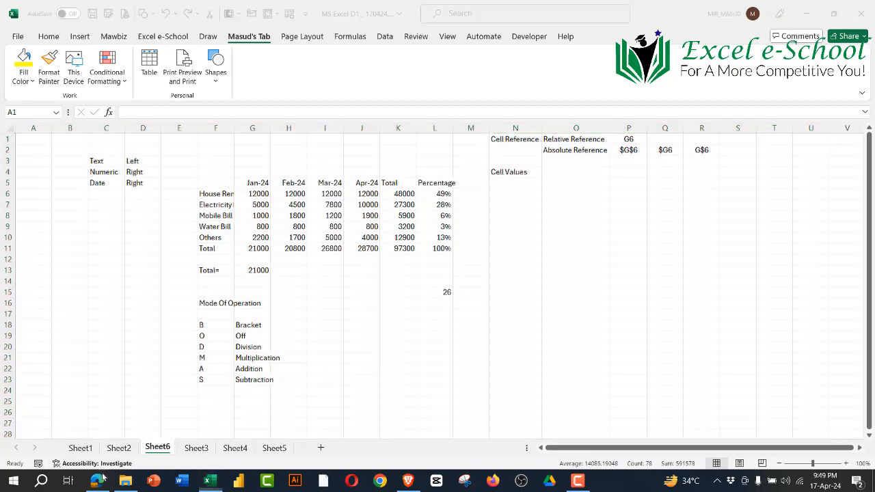
{"action": "scroll", "coordinate": [175, 427], "scroll_direction": "down", "scroll_amount": 2}
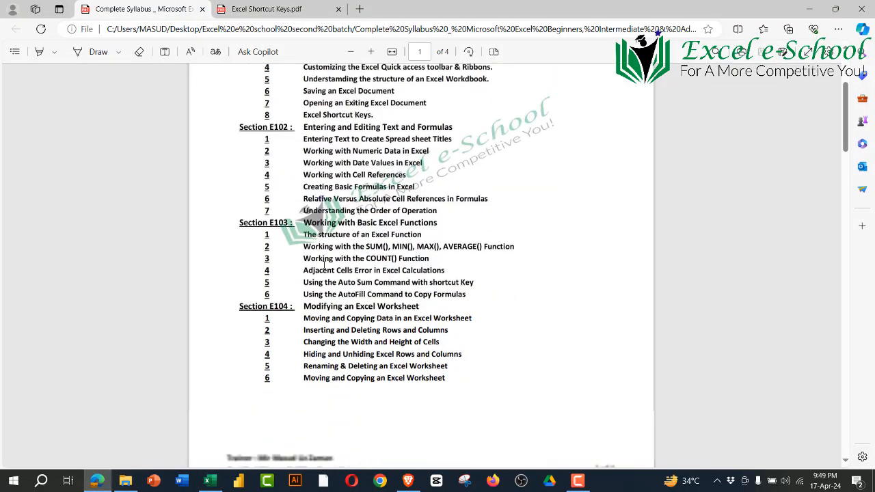
{"action": "scroll", "coordinate": [348, 220], "scroll_direction": "up", "scroll_amount": 3}
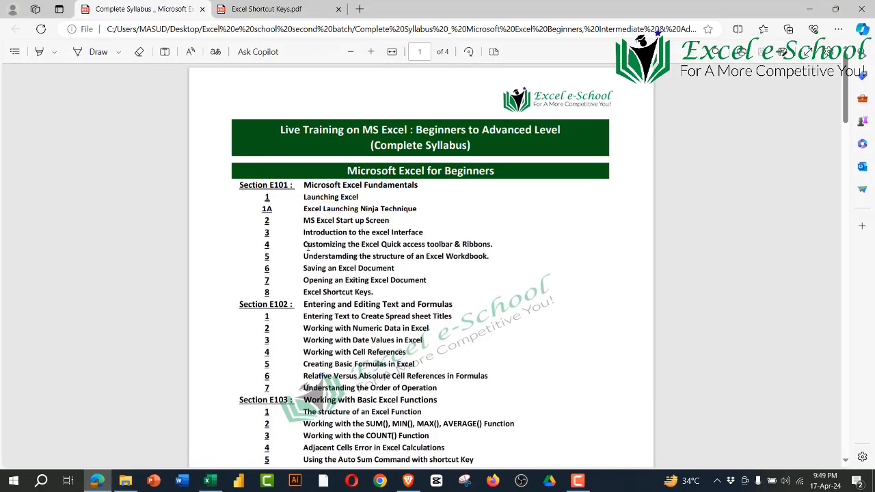
{"action": "left_click_drag", "start_coordinate": [307, 247], "coordinate": [401, 272]}
{"action": "left_click", "coordinate": [389, 287]}
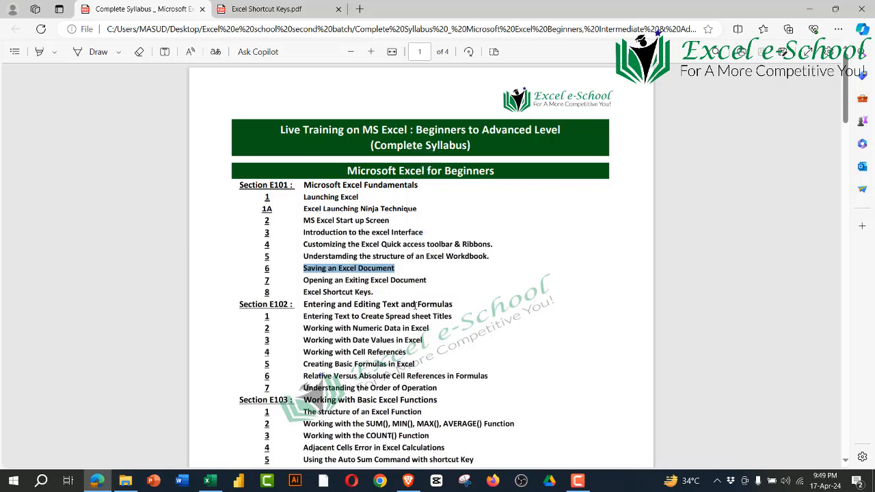
{"action": "left_click_drag", "start_coordinate": [304, 281], "coordinate": [443, 284]}
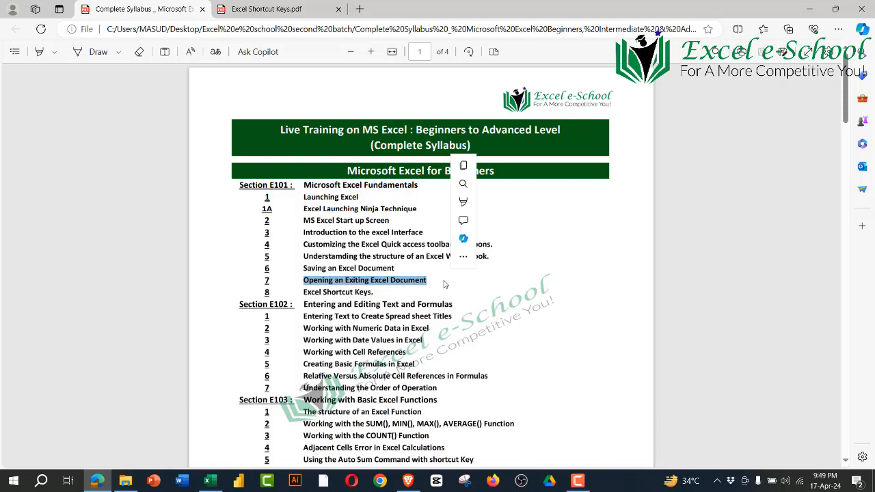
{"action": "left_click", "coordinate": [435, 322]}
{"action": "left_click_drag", "start_coordinate": [376, 294], "coordinate": [299, 299]}
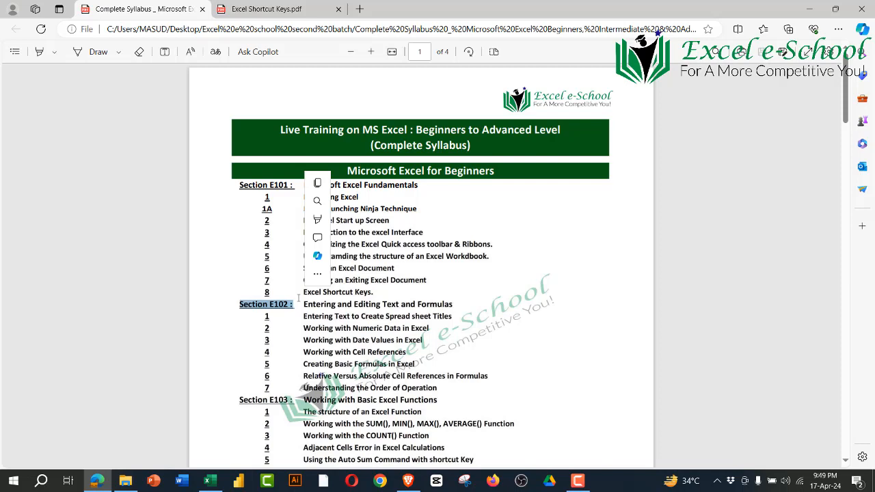
{"action": "left_click", "coordinate": [484, 286]}
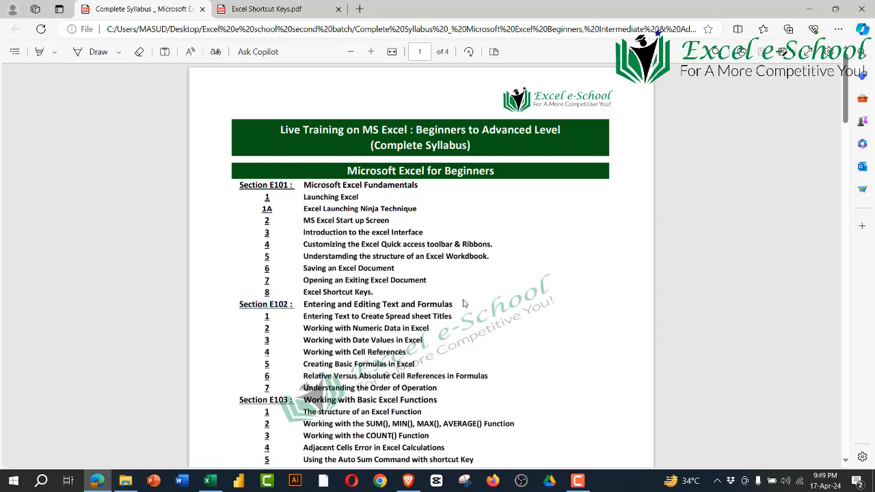
Step: Go over the Section E101 topics once more as a block and return to the Excel workbook
{"action": "scroll", "coordinate": [459, 295], "scroll_direction": "down", "scroll_amount": 2}
{"action": "left_click_drag", "start_coordinate": [380, 230], "coordinate": [294, 121]}
{"action": "left_click", "coordinate": [322, 257]}
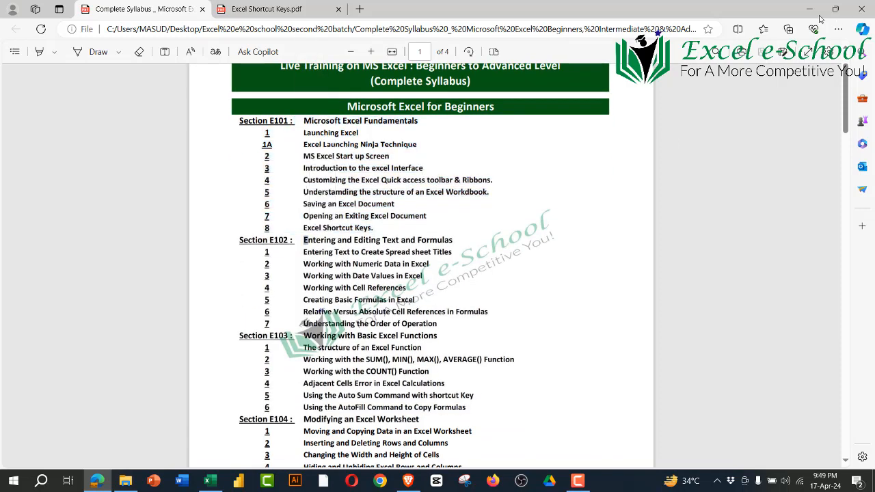
{"action": "key", "text": "alt+Tab"}
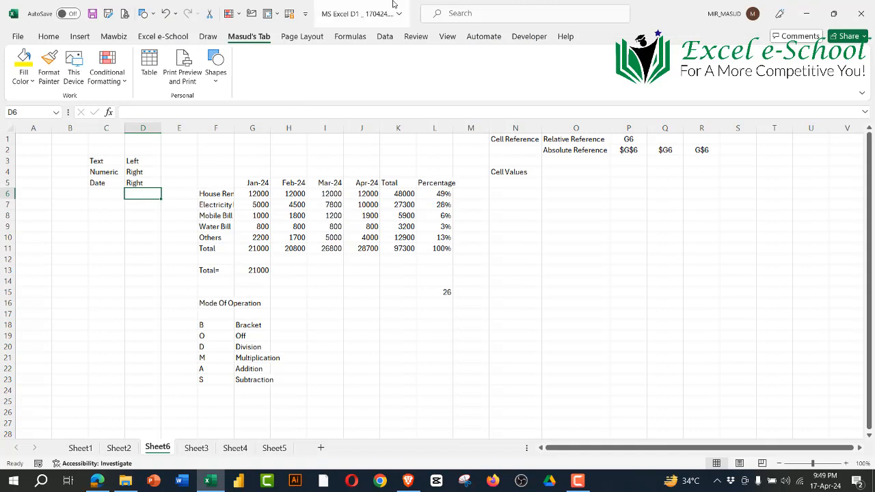
Step: Display the Function Library commands and select the expense figures in G6:I9
{"action": "left_click", "coordinate": [298, 24]}
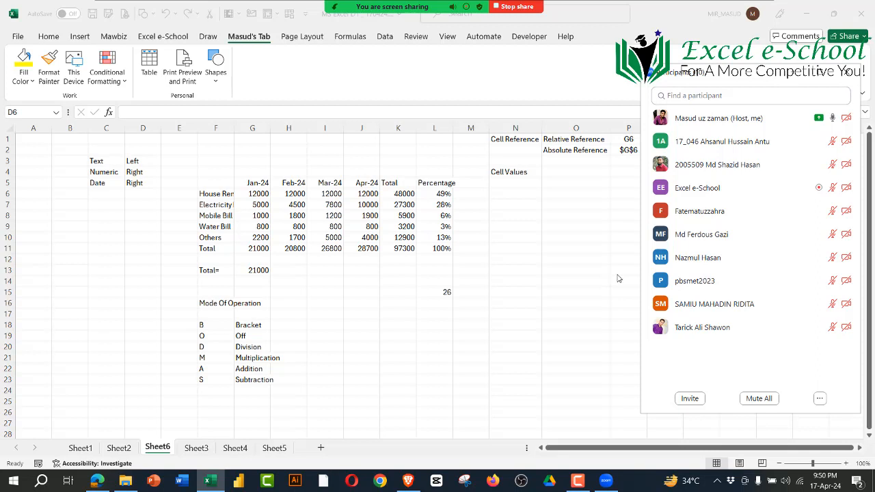
{"action": "left_click", "coordinate": [349, 39]}
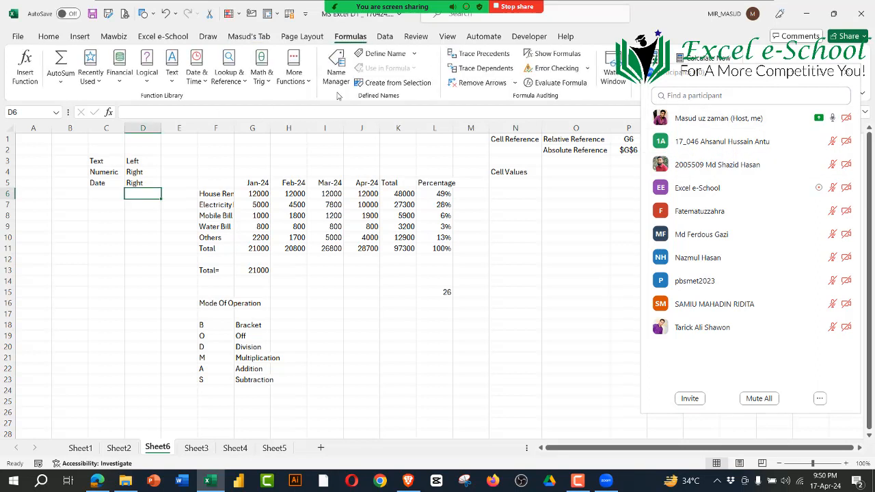
{"action": "left_click_drag", "start_coordinate": [260, 194], "coordinate": [443, 275]}
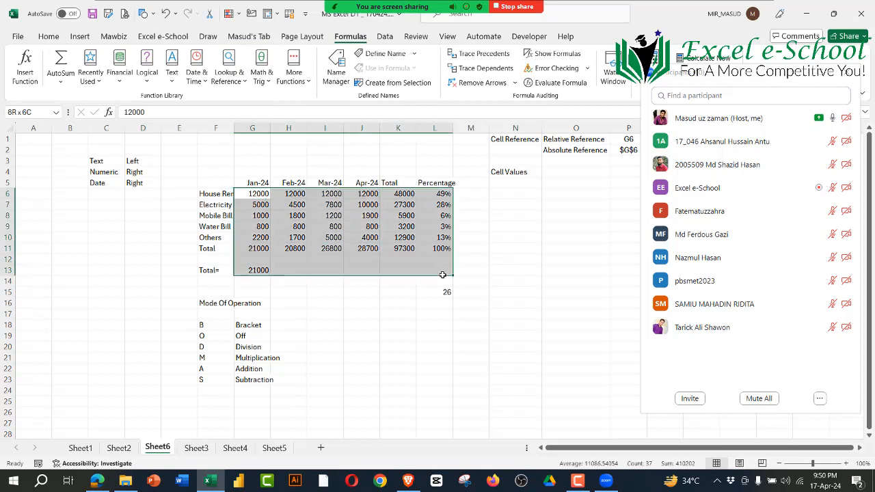
{"action": "left_click_drag", "start_coordinate": [257, 197], "coordinate": [349, 236]}
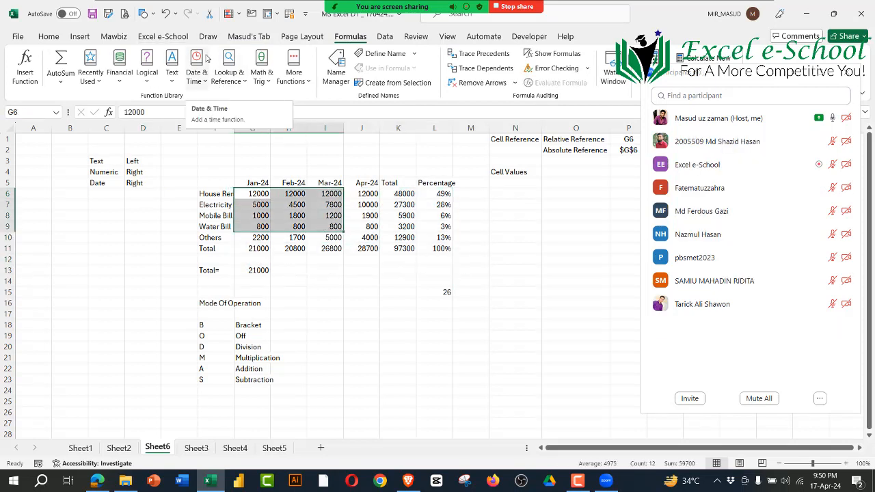
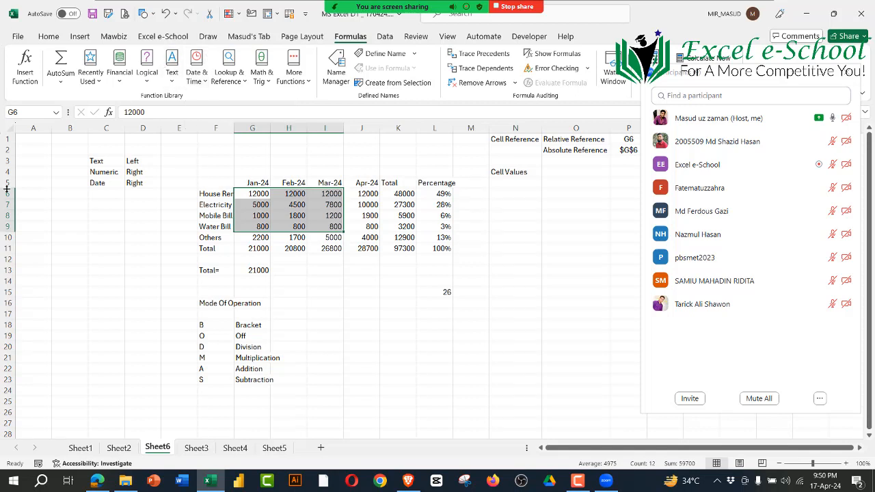
Step: Review the expense table on Sheet6: the item labels, the month headings and the monthly amounts
{"action": "left_click", "coordinate": [107, 239]}
{"action": "left_click_drag", "start_coordinate": [218, 193], "coordinate": [217, 281]}
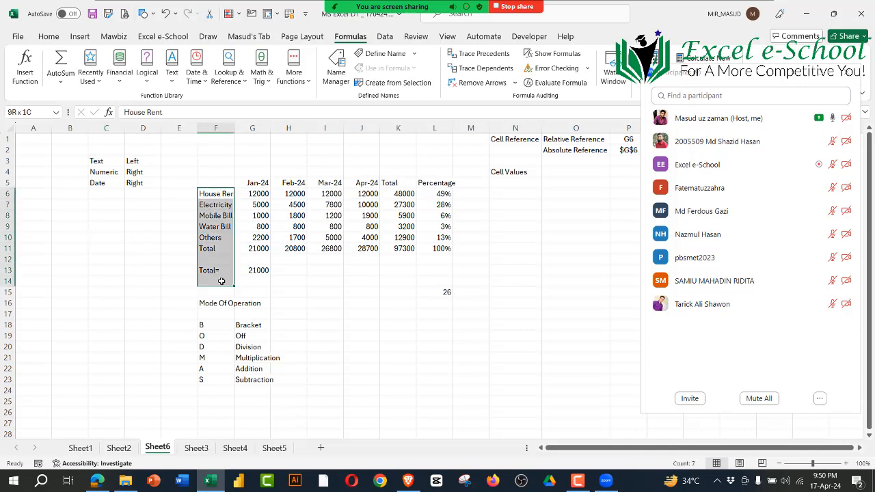
{"action": "left_click_drag", "start_coordinate": [252, 185], "coordinate": [472, 172]}
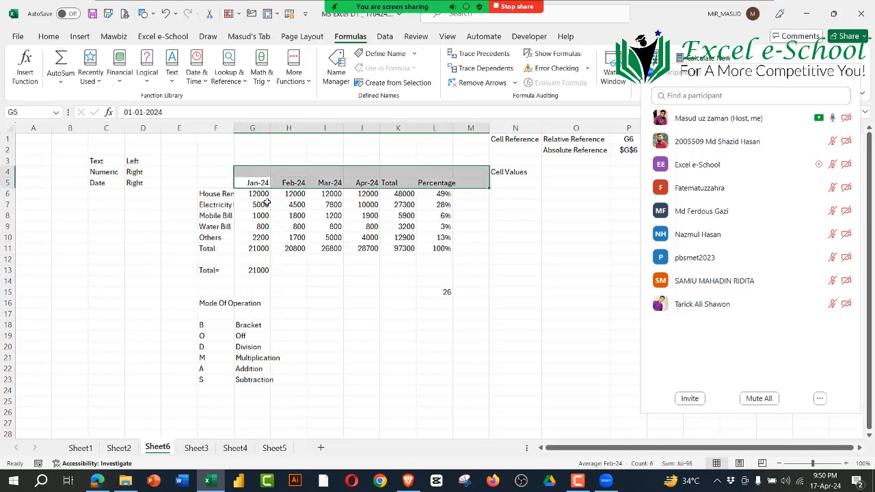
{"action": "left_click_drag", "start_coordinate": [263, 200], "coordinate": [410, 243]}
{"action": "left_click", "coordinate": [513, 259]}
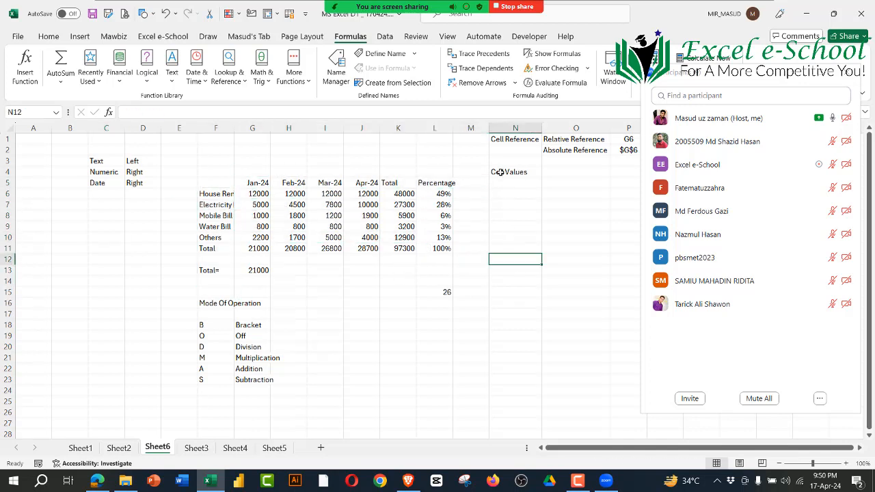
Step: Review the Cell Reference and Cell Values labels in column N and close the meeting's participant list
{"action": "left_click_drag", "start_coordinate": [513, 138], "coordinate": [522, 173]}
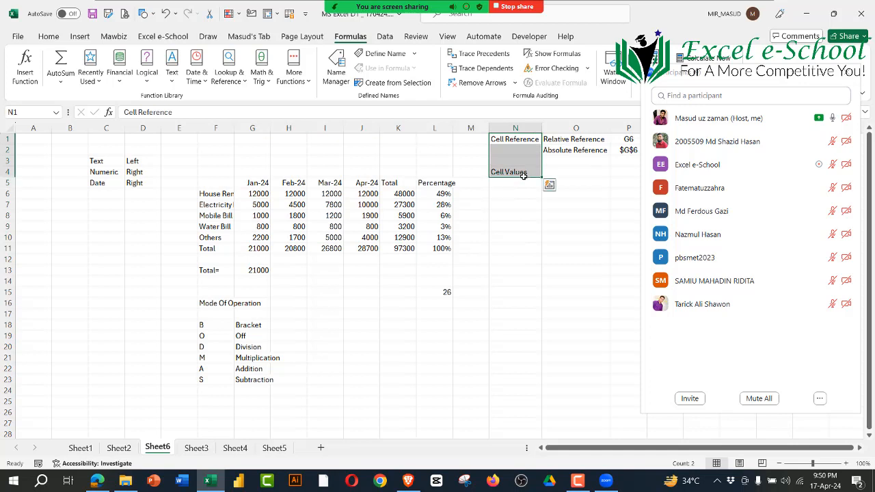
{"action": "left_click", "coordinate": [515, 139]}
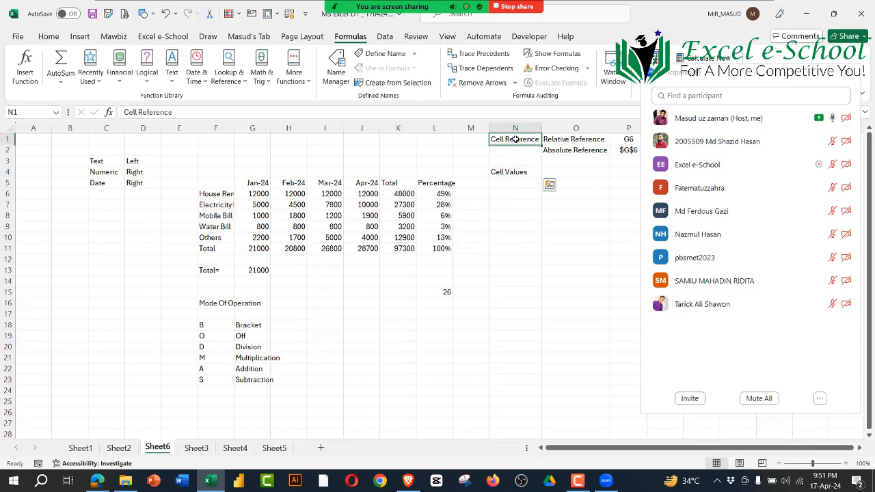
{"action": "left_click", "coordinate": [508, 176]}
{"action": "left_click", "coordinate": [519, 225]}
{"action": "left_click", "coordinate": [513, 139]}
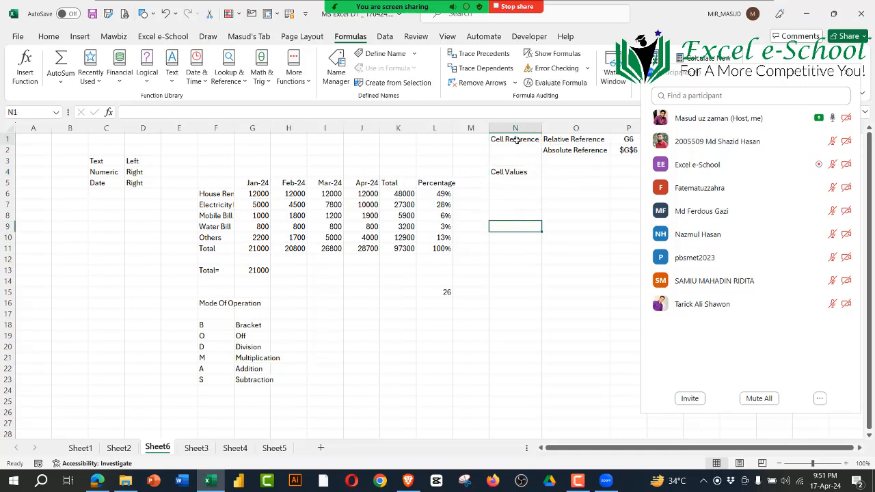
{"action": "left_click_drag", "start_coordinate": [557, 141], "coordinate": [626, 149]}
{"action": "left_click", "coordinate": [849, 72]}
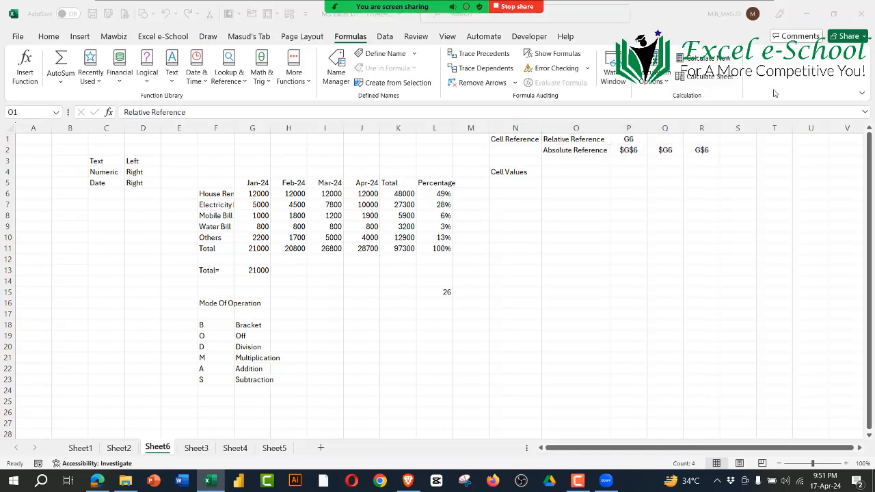
Step: Compare the relative reference example in P1 with the absolute and mixed reference examples in P2, Q2 and R2
{"action": "left_click", "coordinate": [586, 143]}
{"action": "left_click", "coordinate": [586, 148]}
{"action": "left_click", "coordinate": [620, 224]}
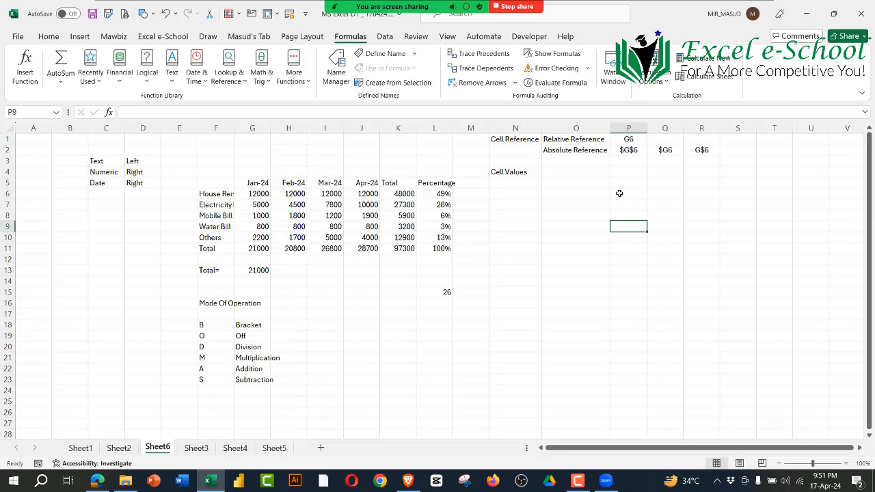
{"action": "left_click", "coordinate": [631, 141]}
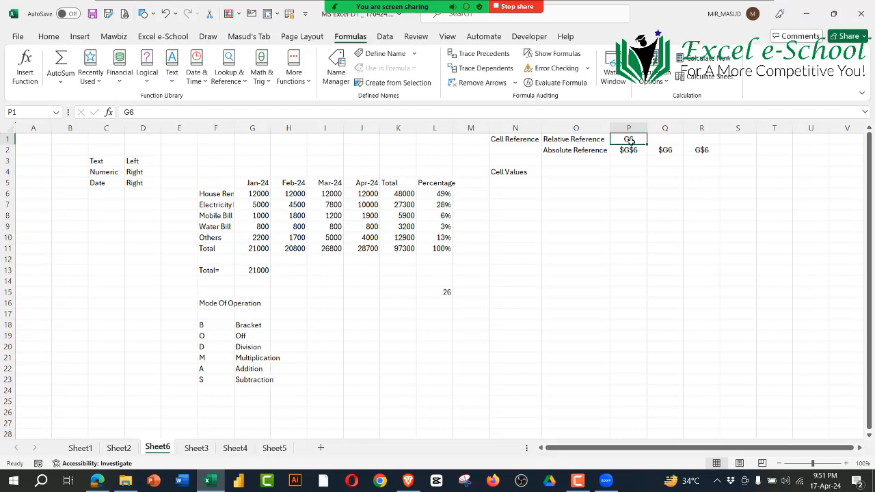
{"action": "left_click", "coordinate": [630, 151]}
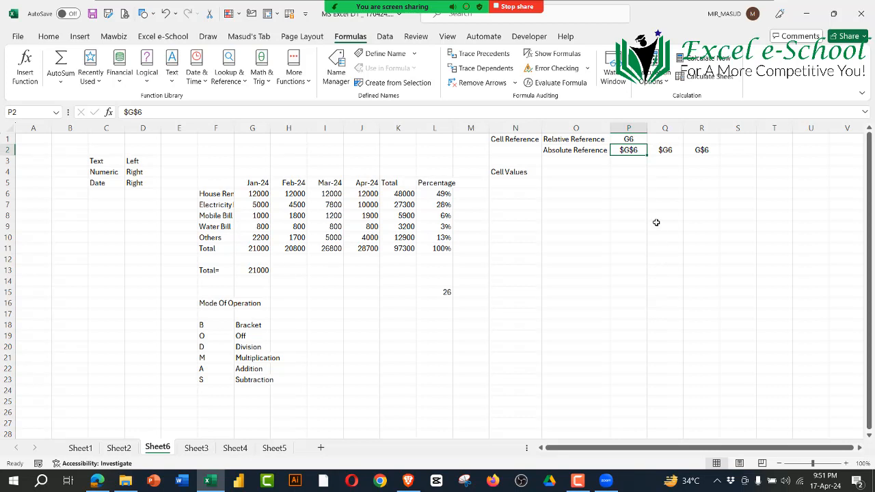
{"action": "left_click", "coordinate": [664, 155]}
{"action": "left_click", "coordinate": [705, 148]}
{"action": "left_click", "coordinate": [662, 153]}
{"action": "left_click", "coordinate": [710, 152]}
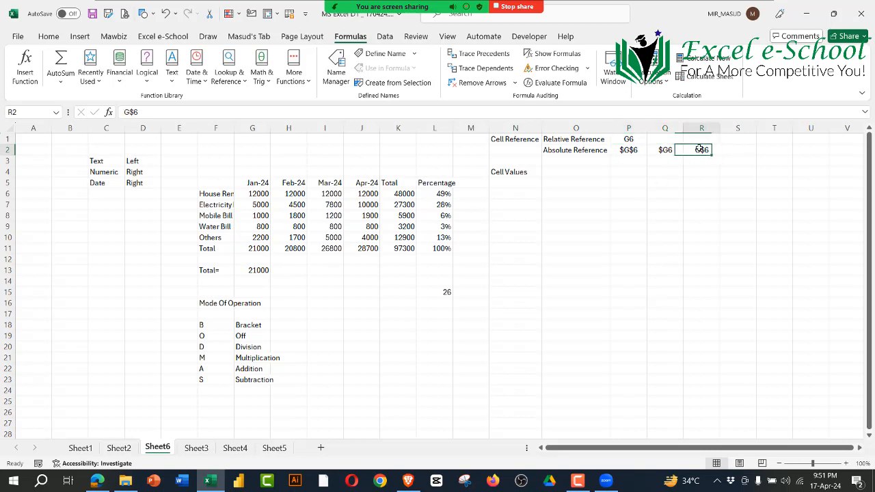
{"action": "left_click", "coordinate": [658, 155]}
{"action": "left_click", "coordinate": [712, 152]}
{"action": "left_click_drag", "start_coordinate": [508, 328], "coordinate": [511, 338]}
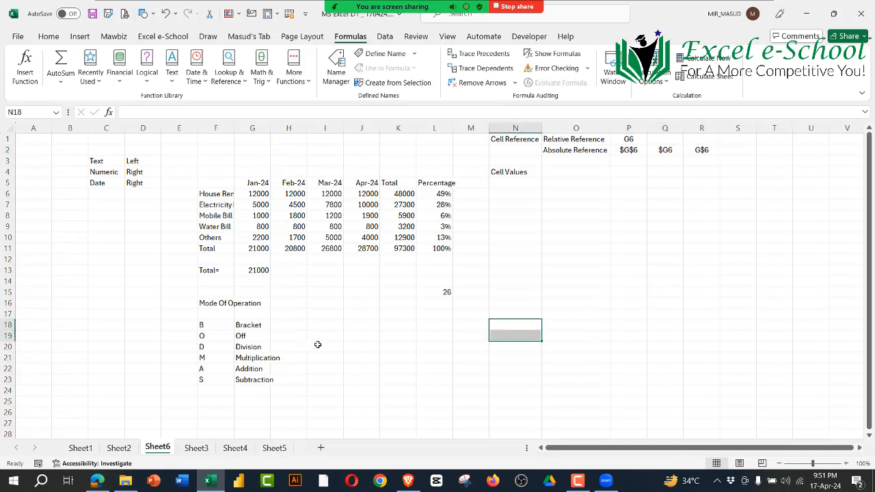
Step: Inspect the Total row formulas for January to April and the House Rent total in K6
{"action": "left_click", "coordinate": [258, 249]}
{"action": "left_click", "coordinate": [294, 249]}
{"action": "left_click", "coordinate": [320, 249]}
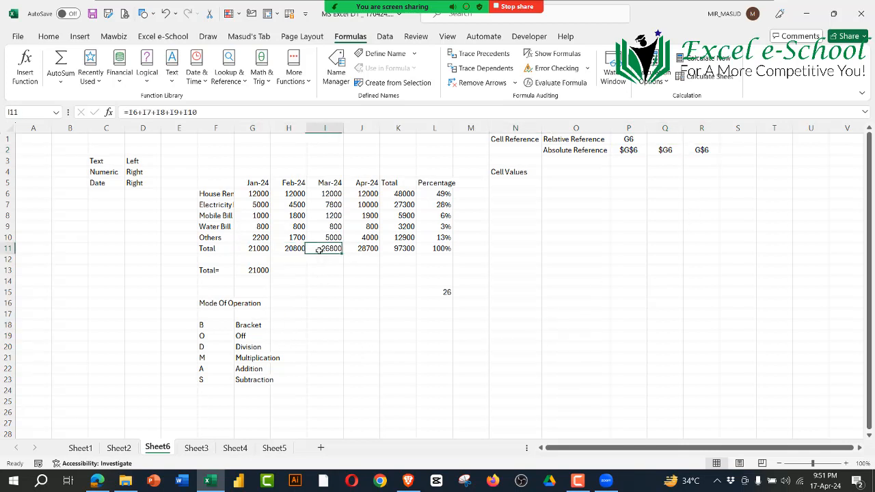
{"action": "left_click", "coordinate": [356, 250]}
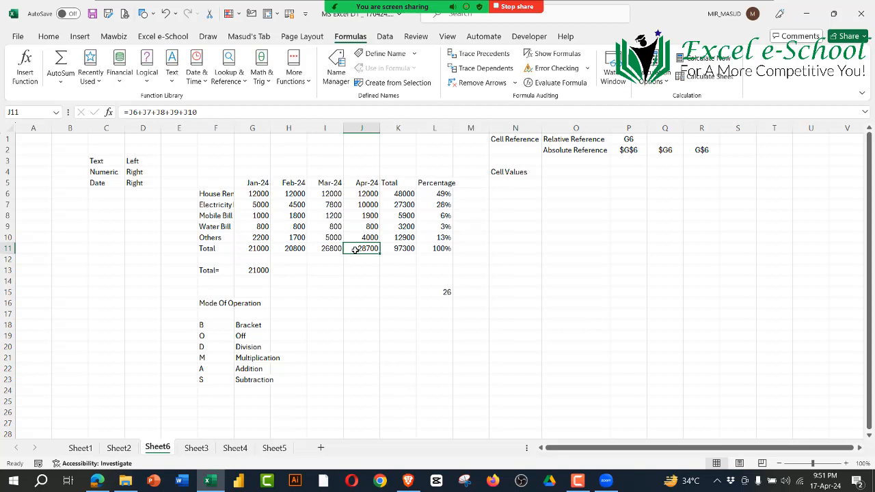
{"action": "left_click", "coordinate": [404, 196]}
Step: Examine the House Rent percentage formula in L6, highlighting its absolute reference $K$11
{"action": "left_click", "coordinate": [444, 197]}
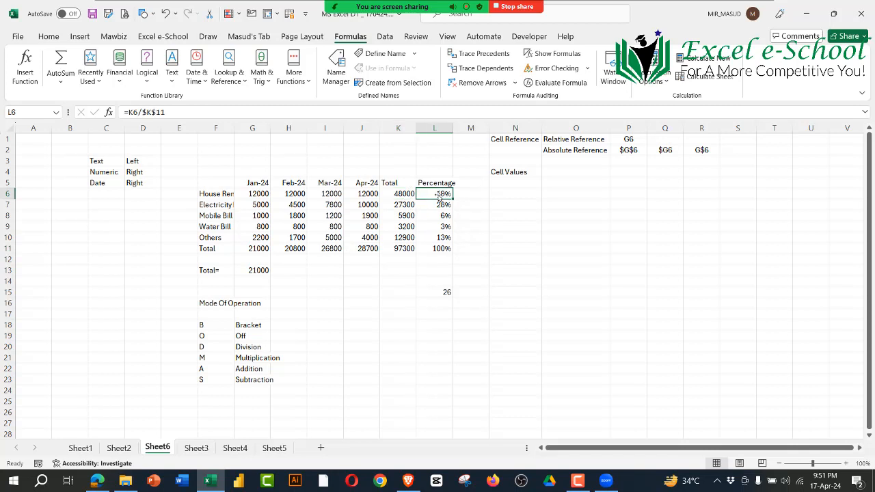
{"action": "left_click", "coordinate": [126, 112]}
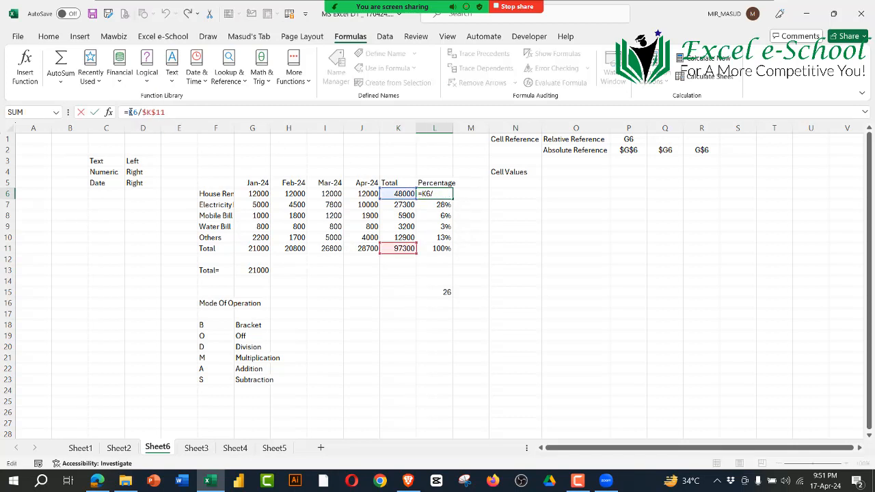
{"action": "left_click_drag", "start_coordinate": [138, 112], "coordinate": [168, 112]}
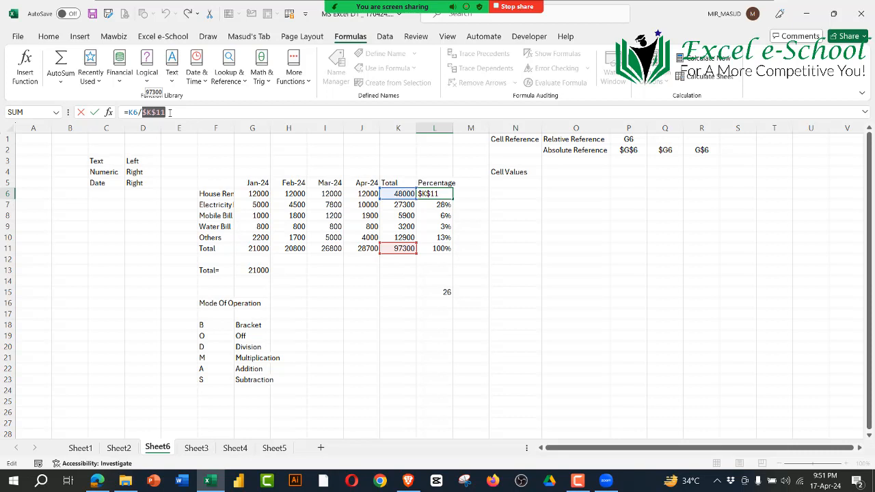
{"action": "key", "text": "Return"}
Step: Examine the formula in L15 against the Mode Of Operation list in F18:G23
{"action": "left_click", "coordinate": [451, 316]}
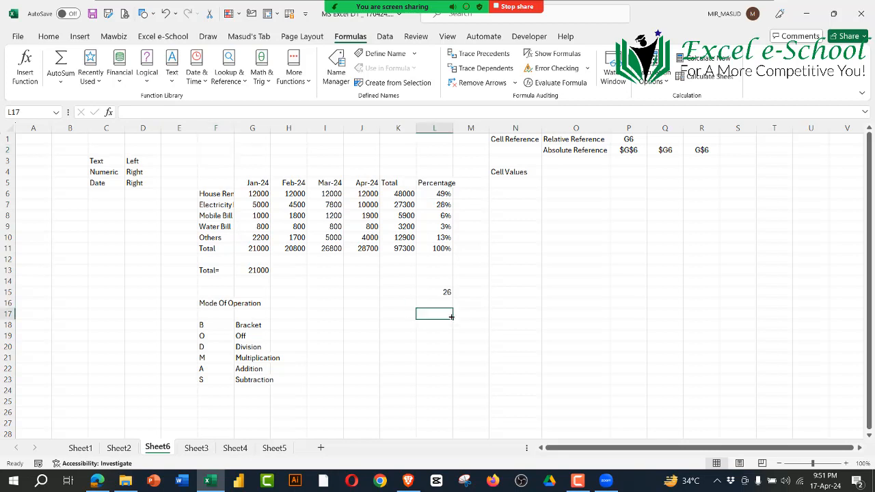
{"action": "left_click", "coordinate": [443, 284]}
{"action": "left_click_drag", "start_coordinate": [221, 326], "coordinate": [256, 381]}
{"action": "left_click", "coordinate": [445, 292]}
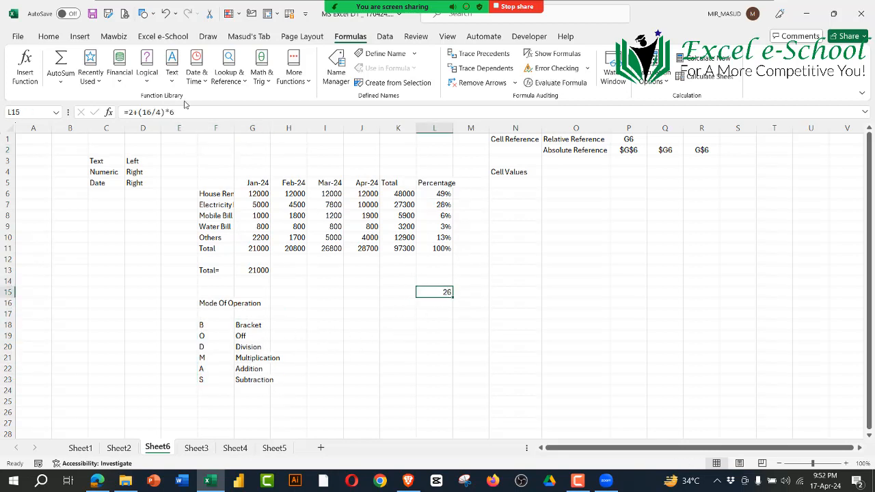
{"action": "left_click", "coordinate": [144, 113]}
{"action": "left_click", "coordinate": [176, 113]}
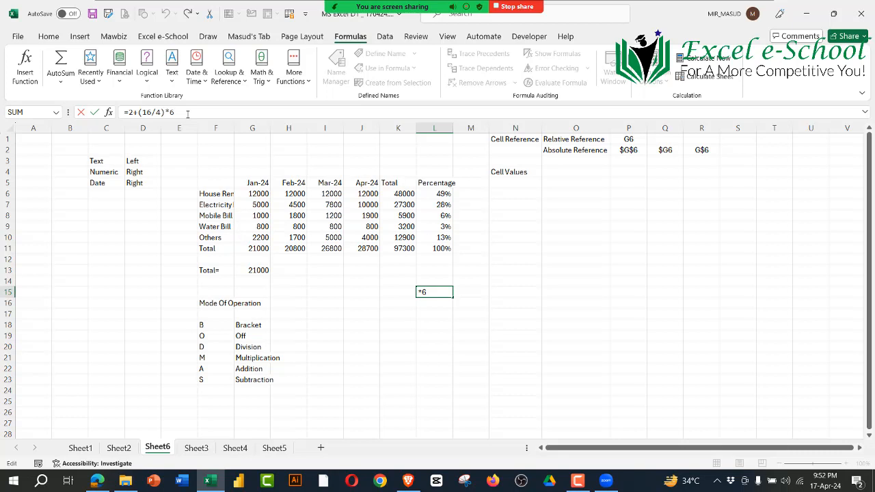
{"action": "key", "text": "ctrl+Return"}
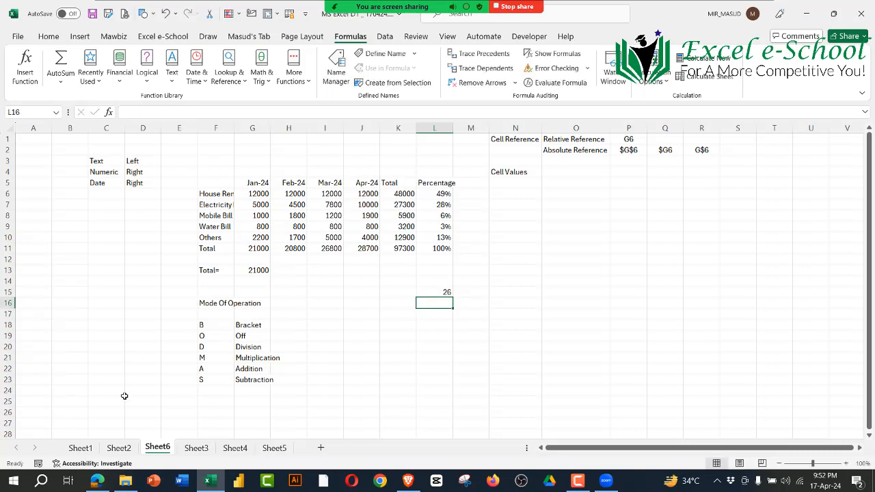
Step: Highlight the order of operations from Bracket to Subtraction in F18:G23
{"action": "left_click_drag", "start_coordinate": [207, 326], "coordinate": [219, 381]}
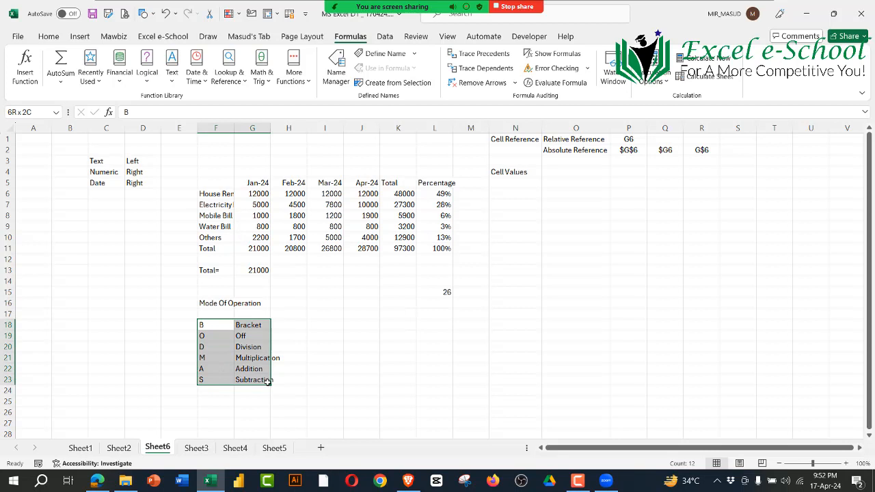
{"action": "left_click", "coordinate": [216, 329]}
{"action": "left_click_drag", "start_coordinate": [216, 330], "coordinate": [248, 383]}
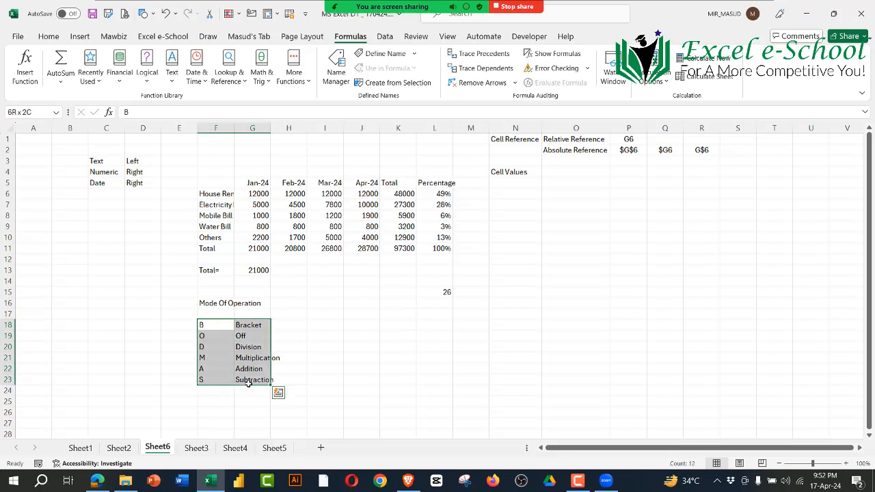
{"action": "left_click", "coordinate": [360, 356]}
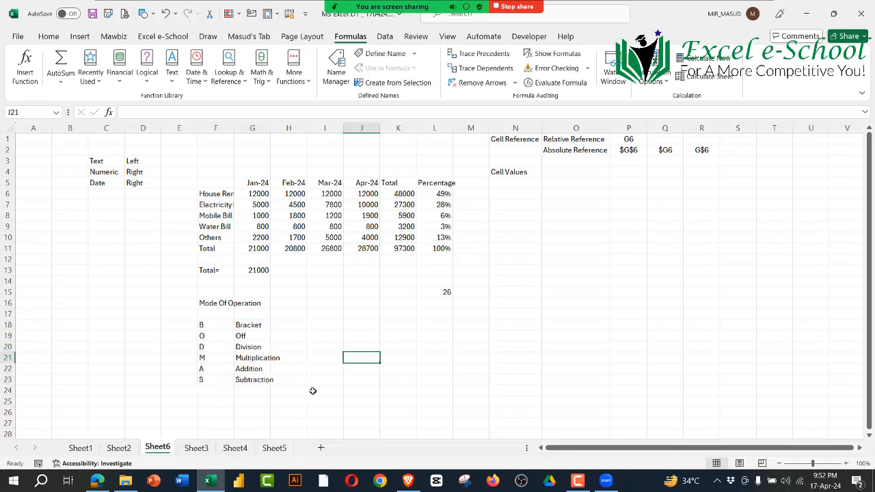
{"action": "left_click", "coordinate": [449, 315]}
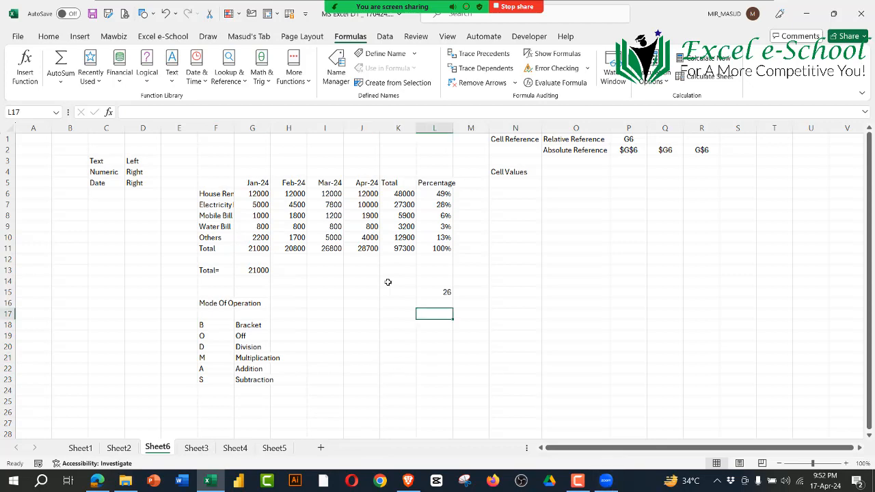
Step: Switch to the Complete Syllabus PDF in Edge and highlight the topics from Launching Excel to Relative Versus Absolute Cell References in Formulas
{"action": "left_click", "coordinate": [97, 480]}
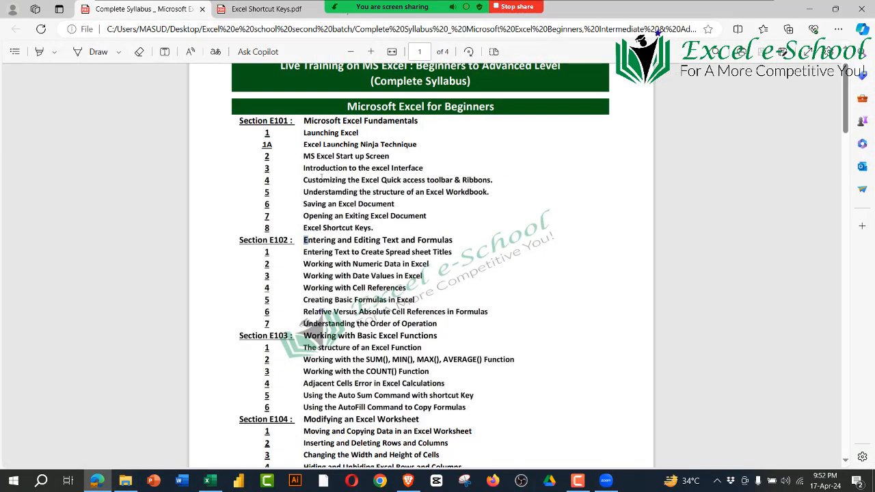
{"action": "left_click_drag", "start_coordinate": [304, 133], "coordinate": [501, 310]}
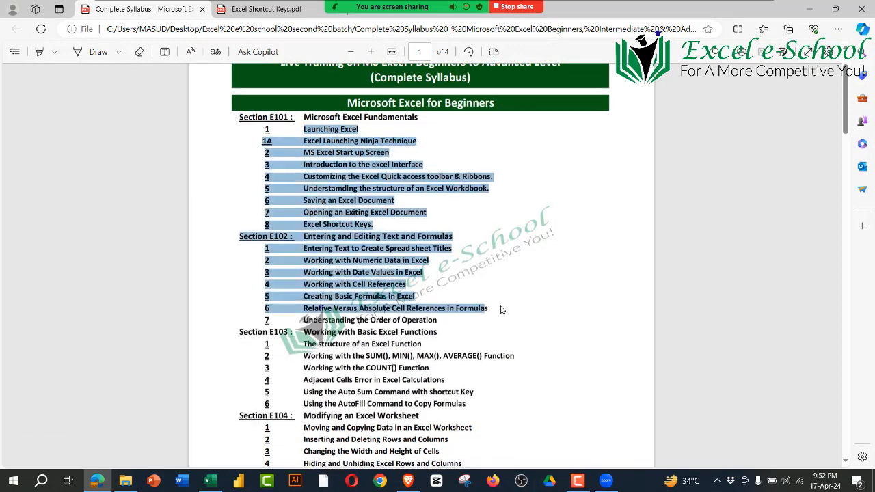
{"action": "scroll", "coordinate": [488, 259], "scroll_direction": "down", "scroll_amount": 3}
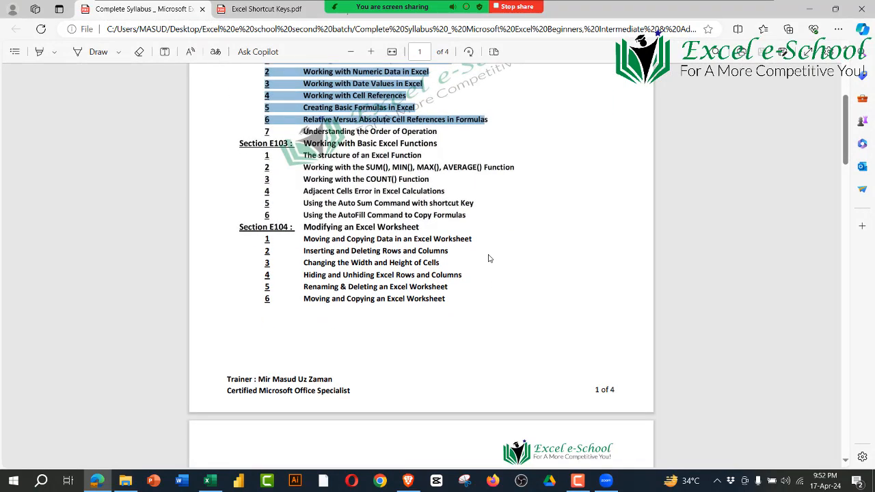
Step: Switch back to the Excel workbook and open the Zoom meeting's participant list
{"action": "key", "text": "alt+Tab"}
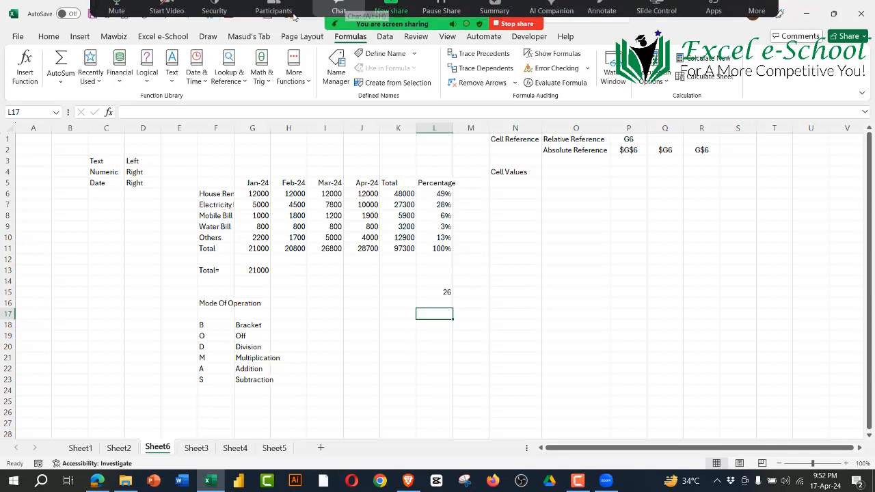
{"action": "left_click", "coordinate": [273, 16]}
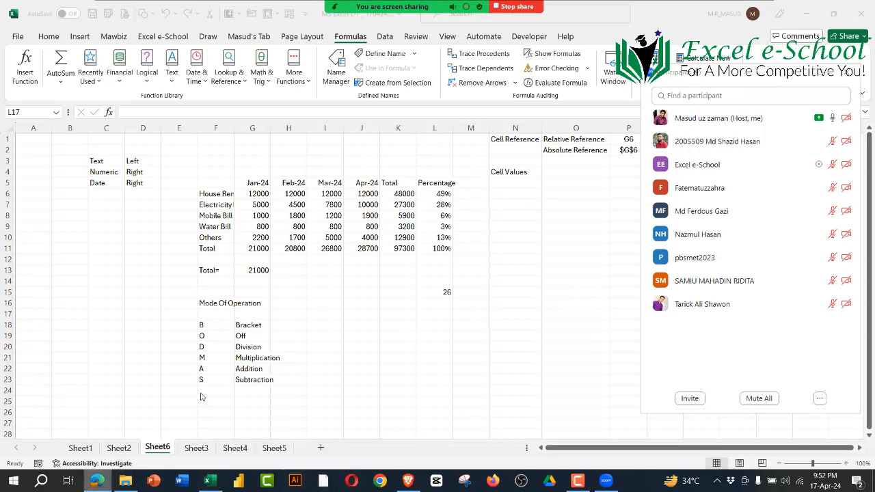
Step: Switch to the syllabus PDF in Edge and highlight the Section E103 topics on basic Excel functions
{"action": "left_click", "coordinate": [97, 480]}
{"action": "left_click", "coordinate": [379, 183]}
{"action": "scroll", "coordinate": [380, 199], "scroll_direction": "up", "scroll_amount": 1}
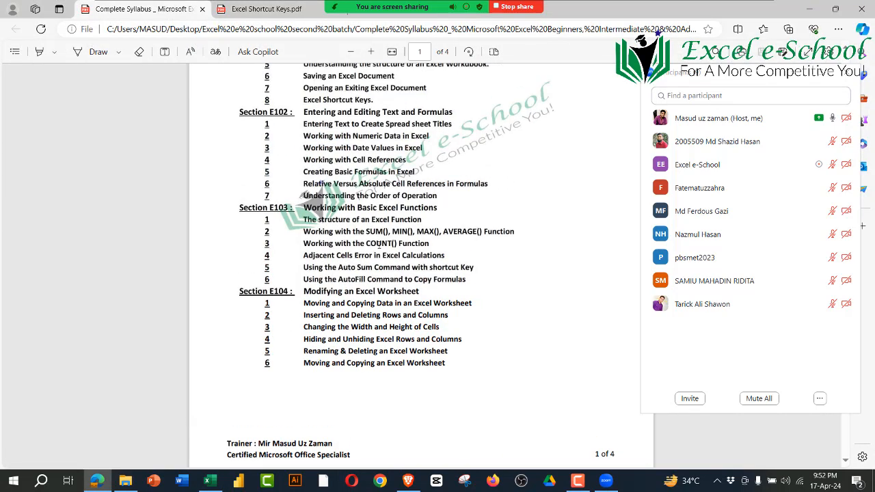
{"action": "left_click_drag", "start_coordinate": [364, 231], "coordinate": [462, 267]}
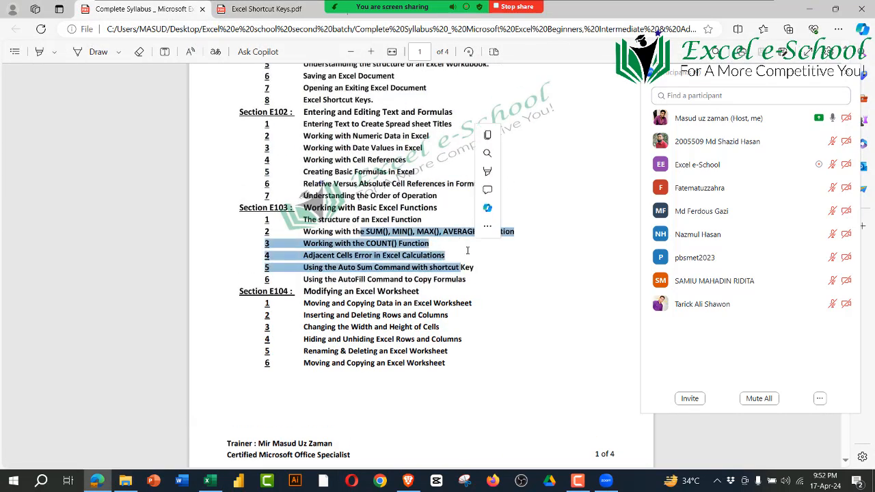
{"action": "left_click", "coordinate": [472, 276]}
{"action": "left_click_drag", "start_coordinate": [473, 276], "coordinate": [303, 207]}
{"action": "left_click", "coordinate": [506, 319]}
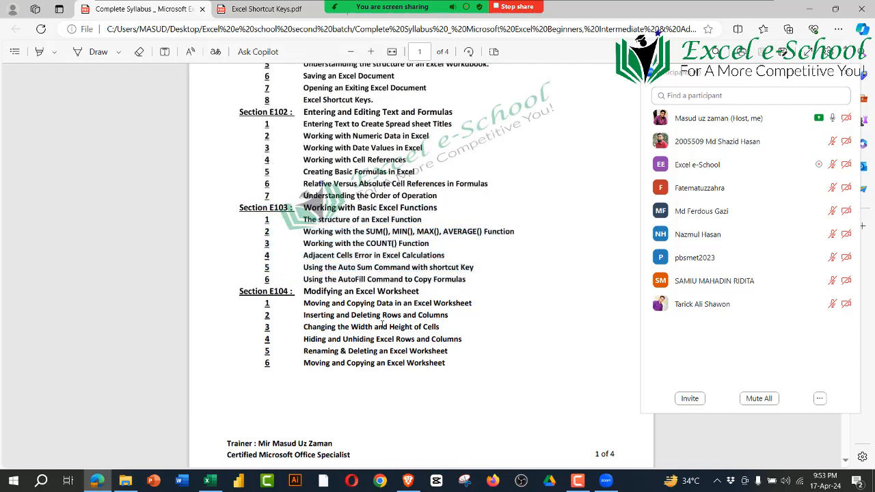
Step: Highlight the Section E104 topics on modifying an Excel worksheet in the syllabus
{"action": "left_click_drag", "start_coordinate": [302, 293], "coordinate": [492, 363]}
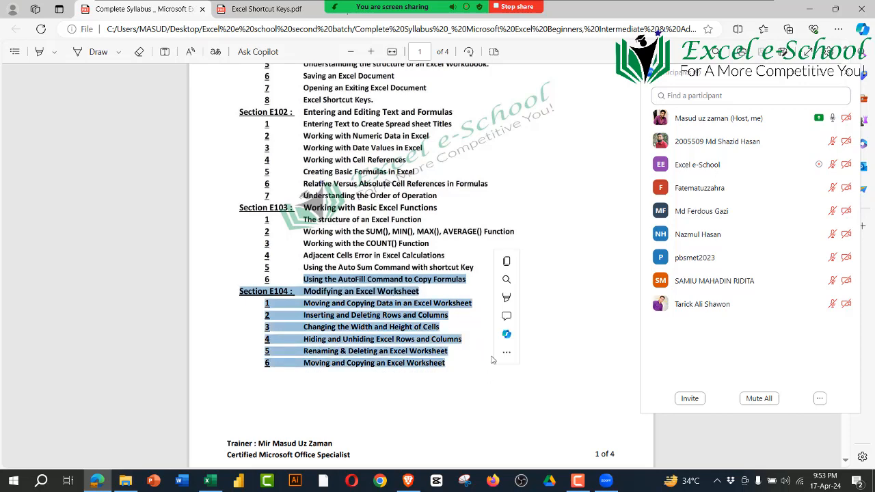
{"action": "scroll", "coordinate": [350, 212], "scroll_direction": "down", "scroll_amount": 5}
{"action": "left_click_drag", "start_coordinate": [305, 162], "coordinate": [336, 183]}
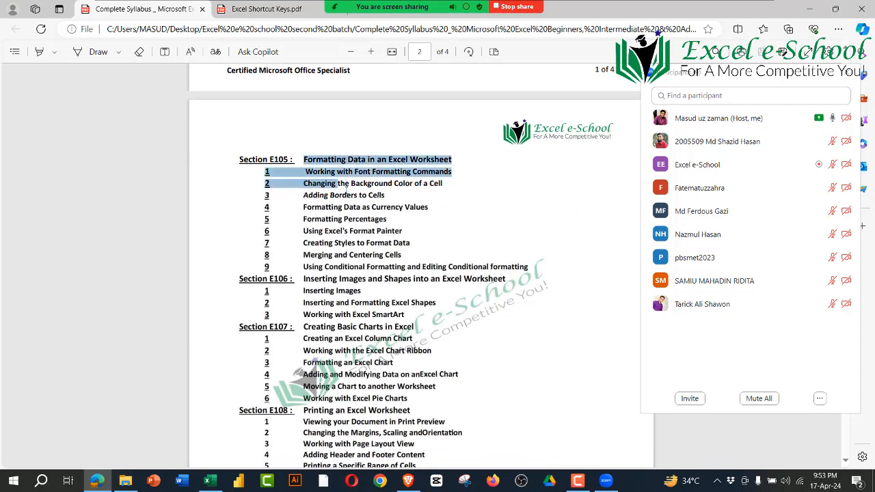
{"action": "scroll", "coordinate": [350, 198], "scroll_direction": "up", "scroll_amount": 5}
{"action": "left_click_drag", "start_coordinate": [445, 299], "coordinate": [289, 221]}
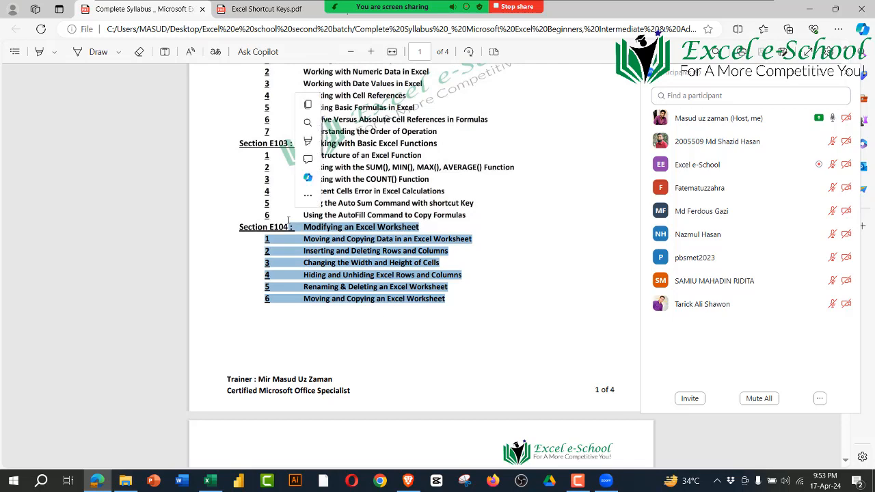
Step: Highlight the Section E105 data formatting topics, including its Conditional Formatting item
{"action": "scroll", "coordinate": [299, 242], "scroll_direction": "down", "scroll_amount": 4}
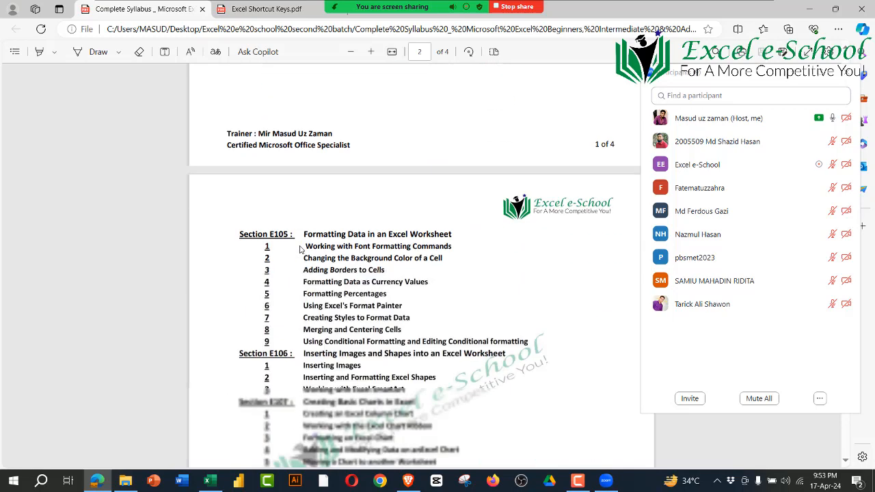
{"action": "left_click_drag", "start_coordinate": [528, 330], "coordinate": [241, 223]}
{"action": "left_click", "coordinate": [342, 318]}
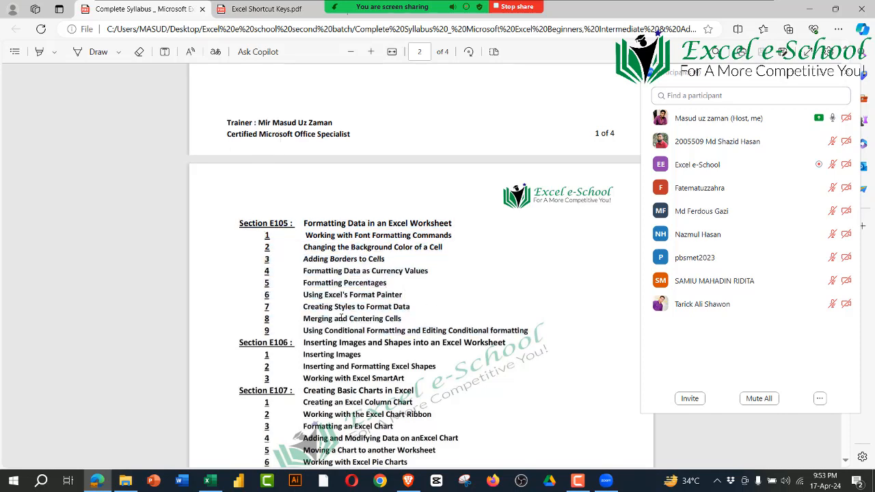
{"action": "left_click_drag", "start_coordinate": [305, 332], "coordinate": [520, 336]}
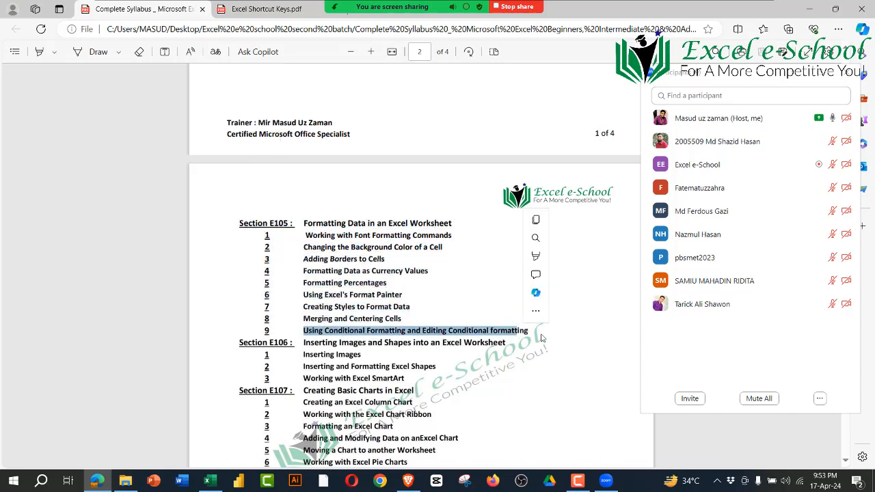
Step: Check the April 2024 calendar and highlight Sections E101 and E102 in the syllabus
{"action": "left_click", "coordinate": [835, 484]}
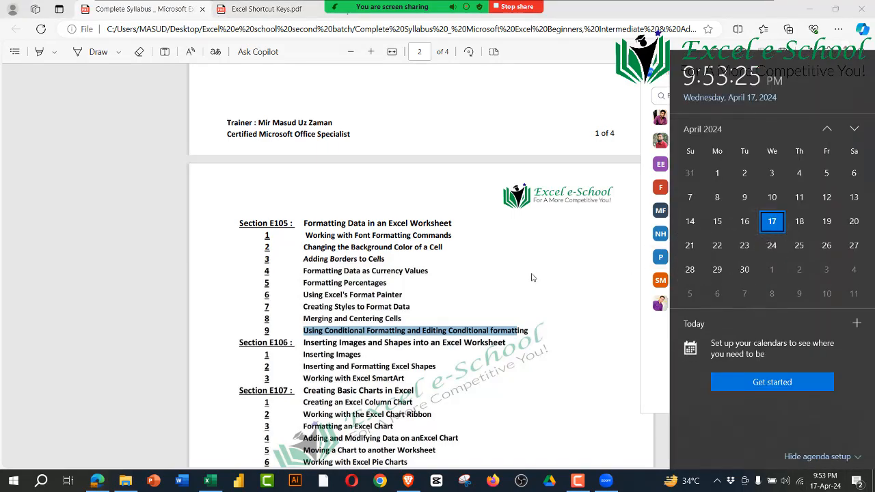
{"action": "left_click", "coordinate": [460, 255]}
{"action": "scroll", "coordinate": [460, 256], "scroll_direction": "up", "scroll_amount": 7}
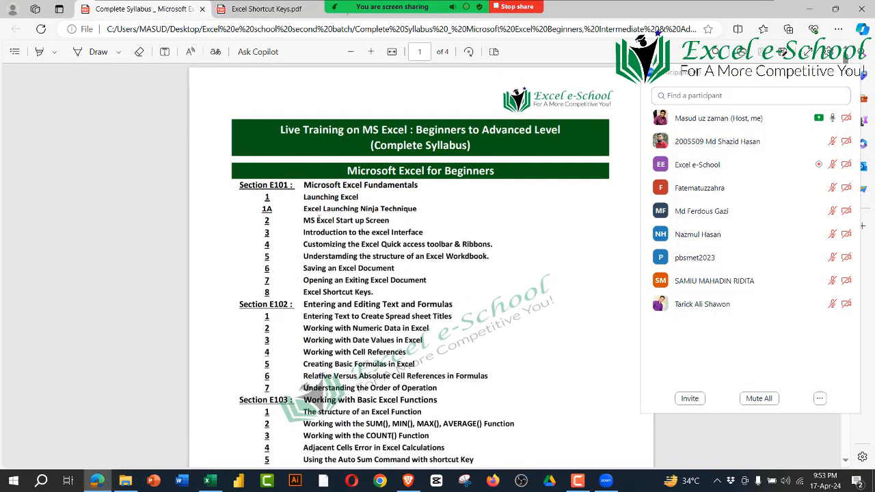
{"action": "left_click_drag", "start_coordinate": [303, 197], "coordinate": [499, 384]}
{"action": "left_click_drag", "start_coordinate": [438, 388], "coordinate": [248, 184]}
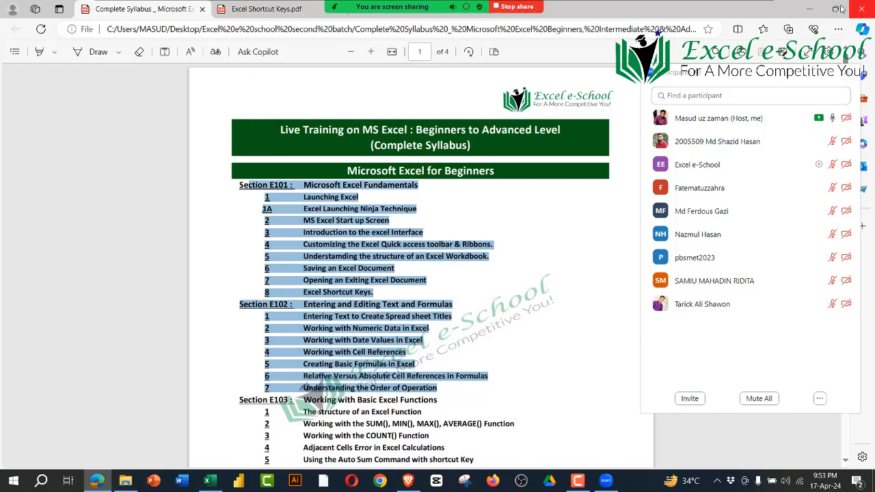
Step: Switch back to the Excel workbook and enter a sample name directly followed by digits in N15
{"action": "left_click", "coordinate": [812, 11]}
{"action": "left_click", "coordinate": [508, 368]}
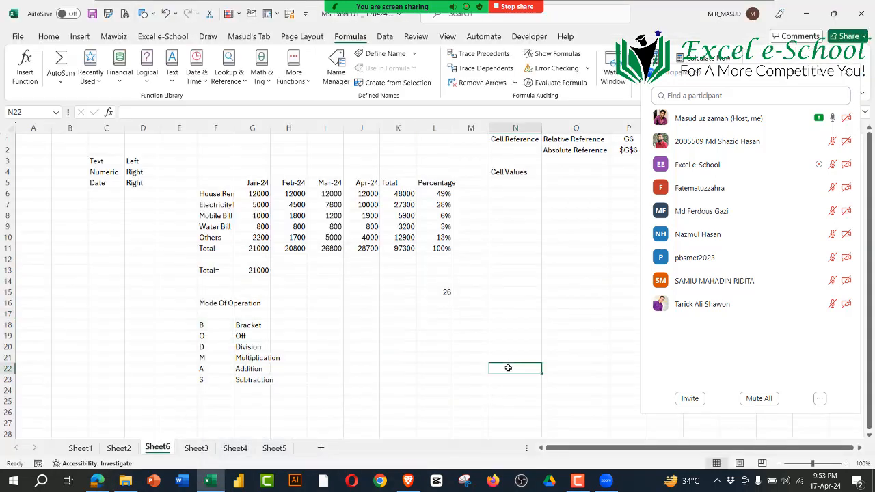
{"action": "left_click", "coordinate": [757, 353]}
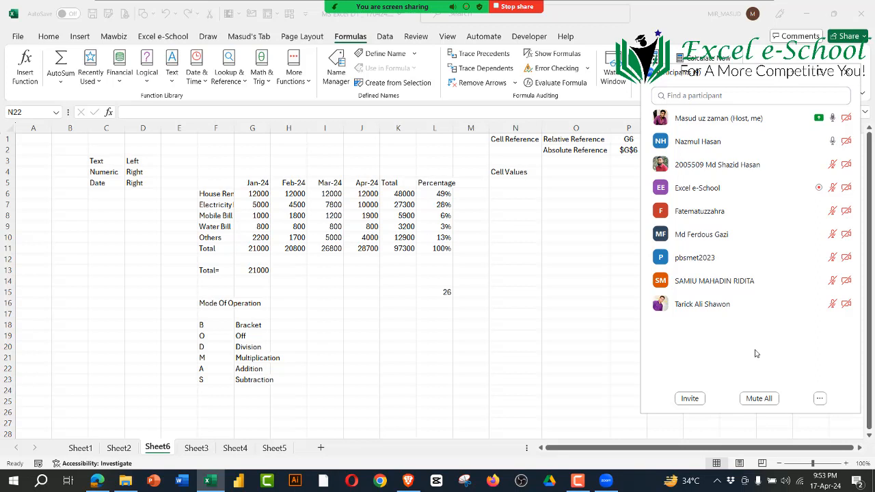
{"action": "left_click", "coordinate": [522, 296]}
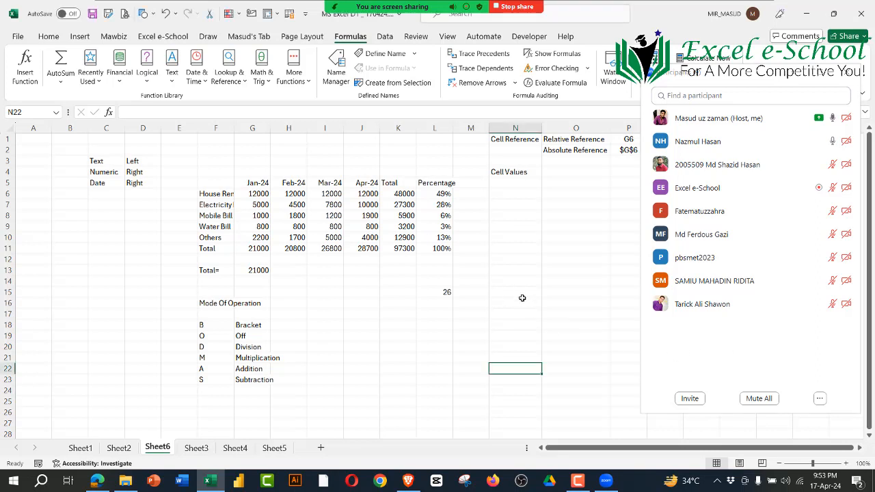
{"action": "type", "text": "M"}
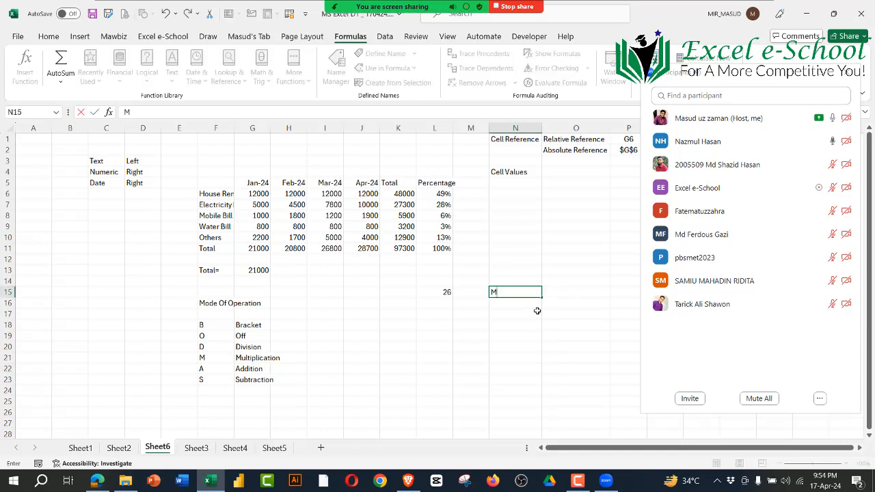
{"action": "type", "text": "asud0703113"}
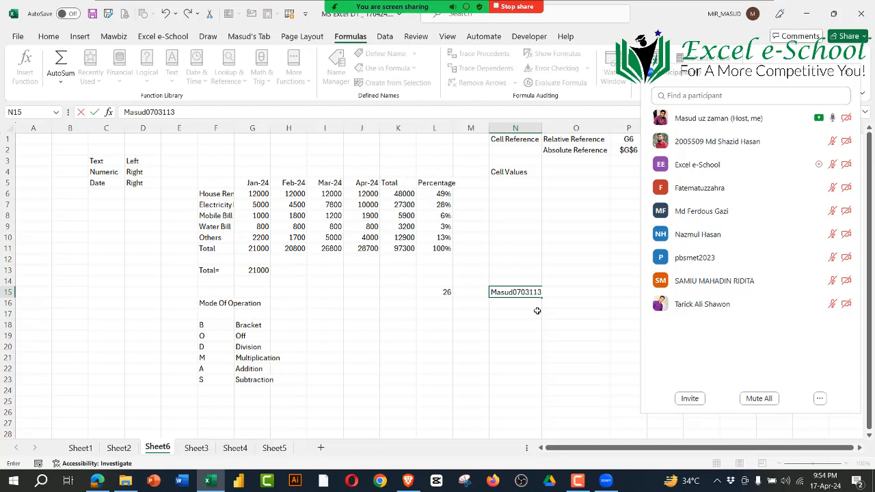
{"action": "key", "text": "Return"}
Step: Highlight the letters at the start of the mixed text in N15 and leave the entry as it is
{"action": "left_click", "coordinate": [526, 294]}
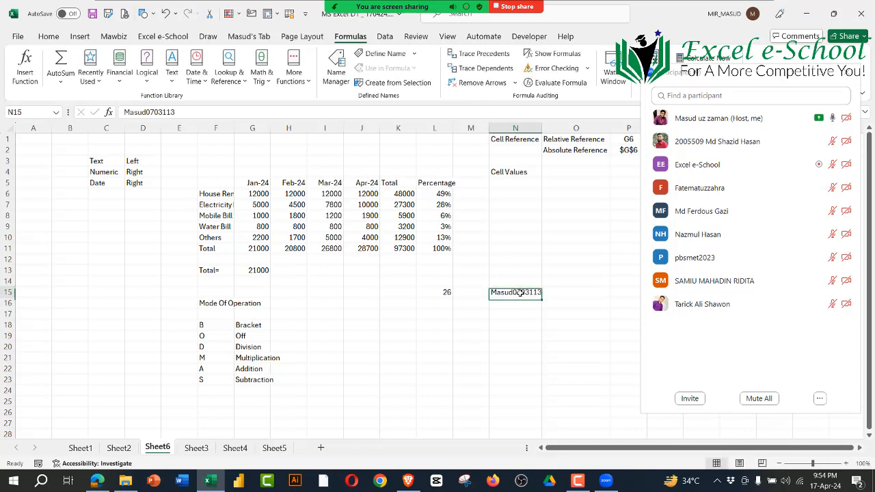
{"action": "double_click", "coordinate": [512, 292]}
{"action": "left_click_drag", "start_coordinate": [513, 292], "coordinate": [484, 292]}
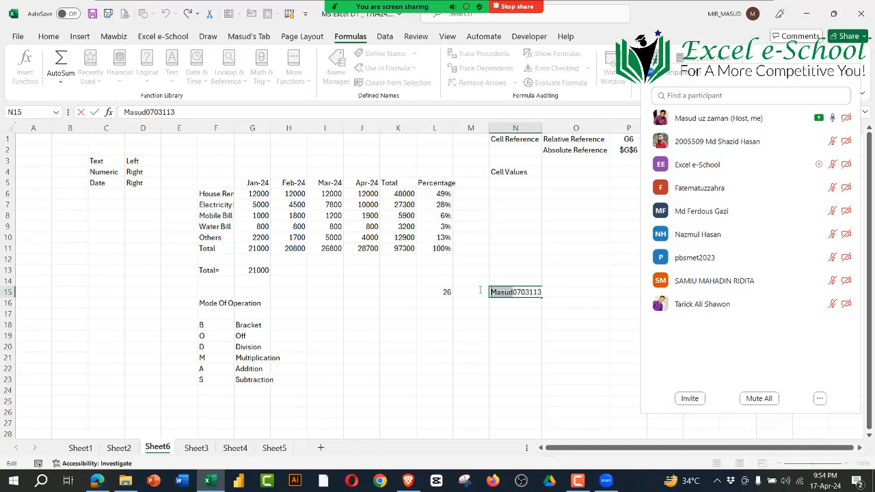
{"action": "left_click", "coordinate": [536, 360]}
{"action": "left_click", "coordinate": [519, 296]}
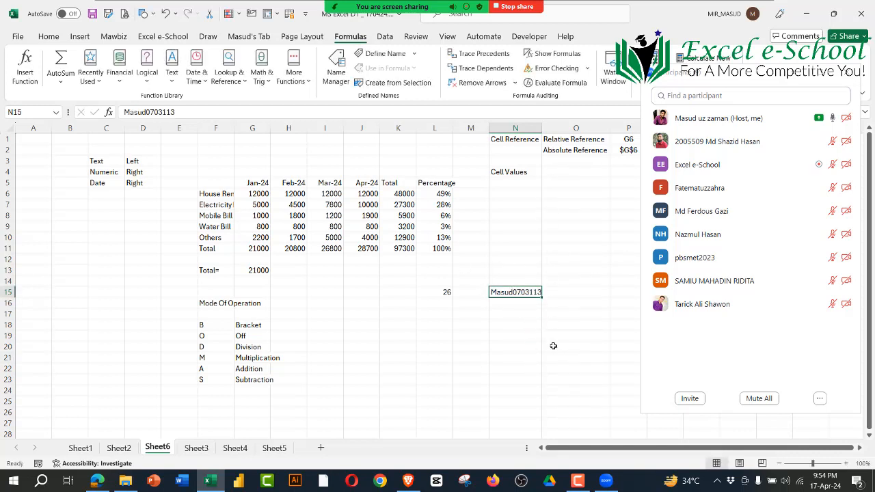
Step: Enter a sample name followed by 100 in N18 and separate the two parts with a hyphen
{"action": "left_click", "coordinate": [515, 326]}
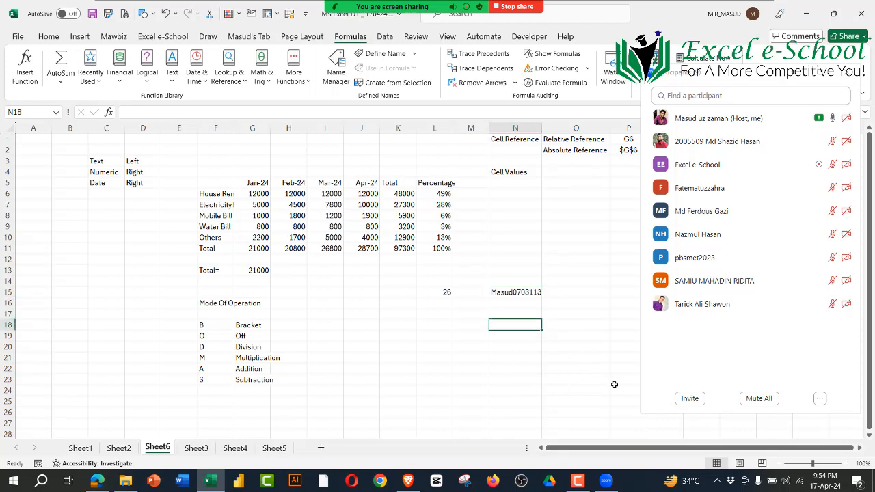
{"action": "type", "text": "Asad"}
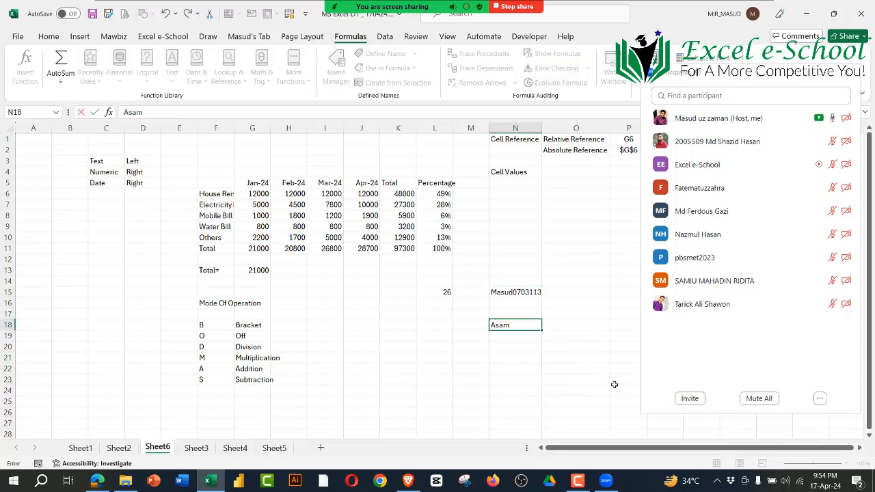
{"action": "type", "text": "100"}
{"action": "key", "text": "Return"}
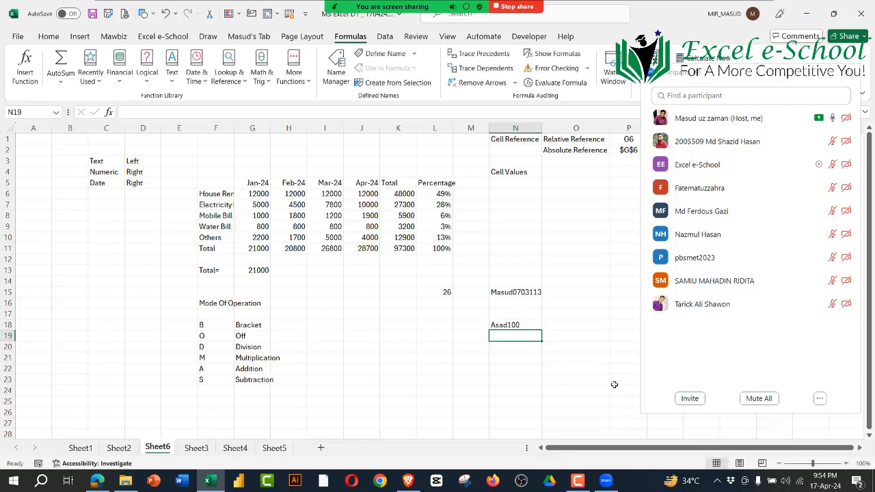
{"action": "double_click", "coordinate": [507, 326]}
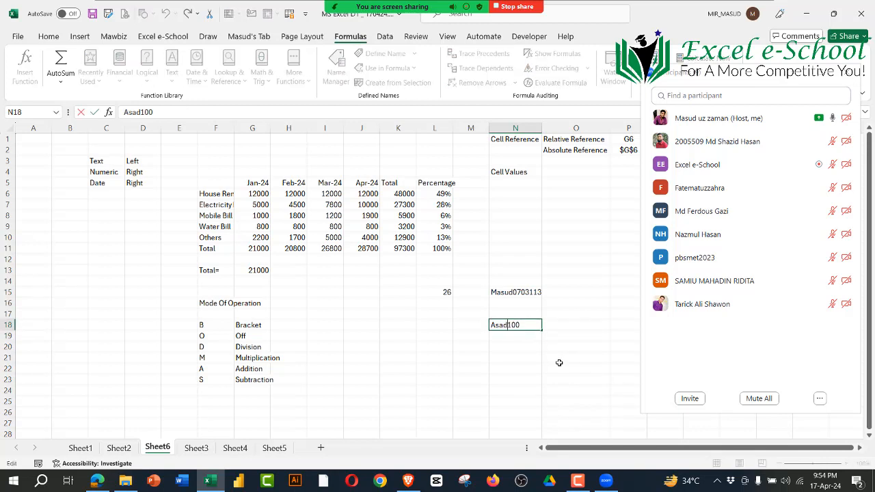
{"action": "type", "text": "-"}
{"action": "key", "text": "Return"}
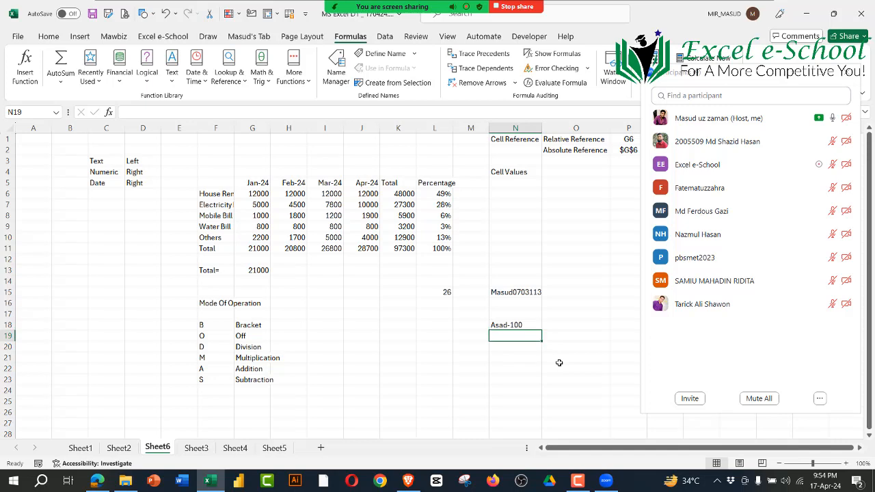
Step: Replace the N18 entry with the random mixed text ferhifuhfj98re2jwkod and delete it
{"action": "left_click", "coordinate": [523, 325]}
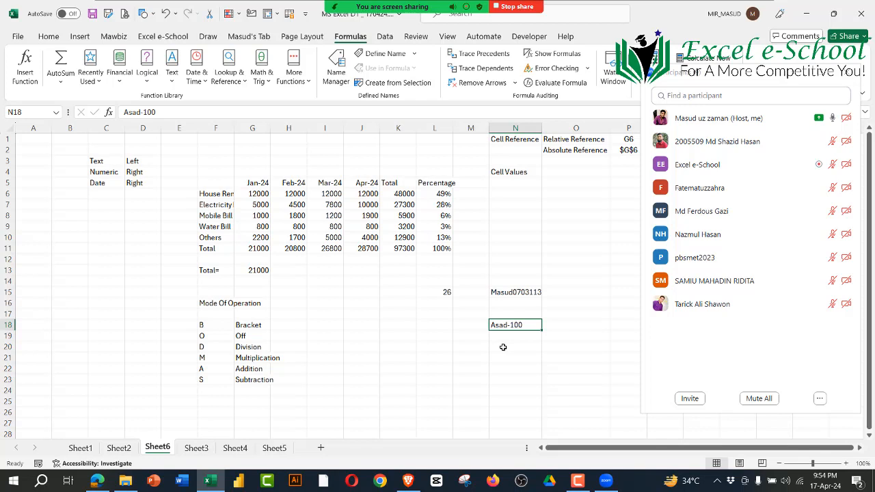
{"action": "type", "text": "ferhifuhfj98"}
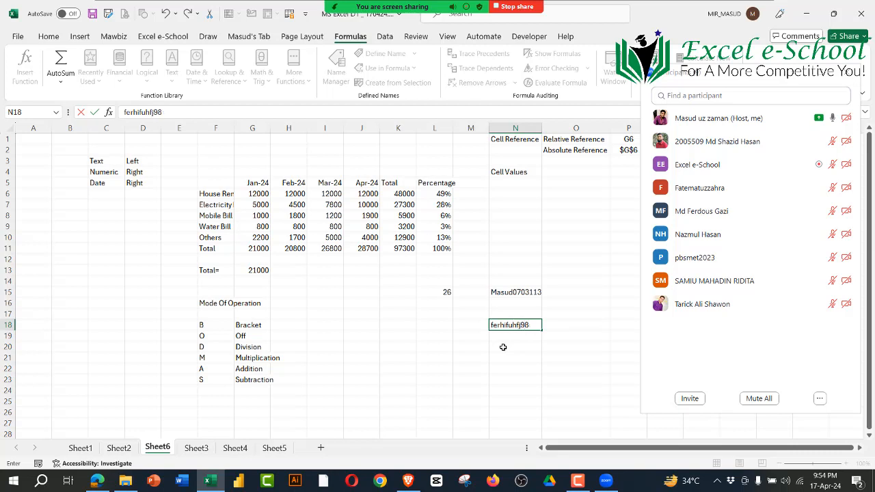
{"action": "type", "text": "re2jwkod"}
{"action": "key", "text": "Return"}
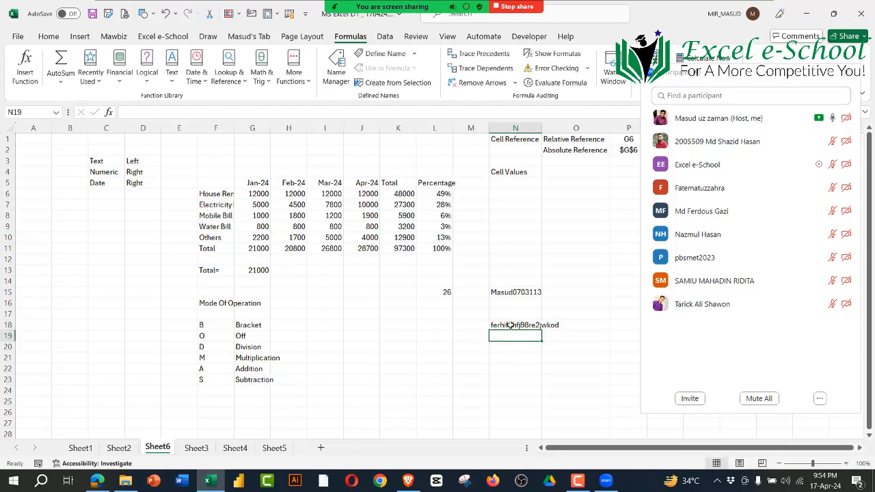
{"action": "left_click", "coordinate": [511, 326]}
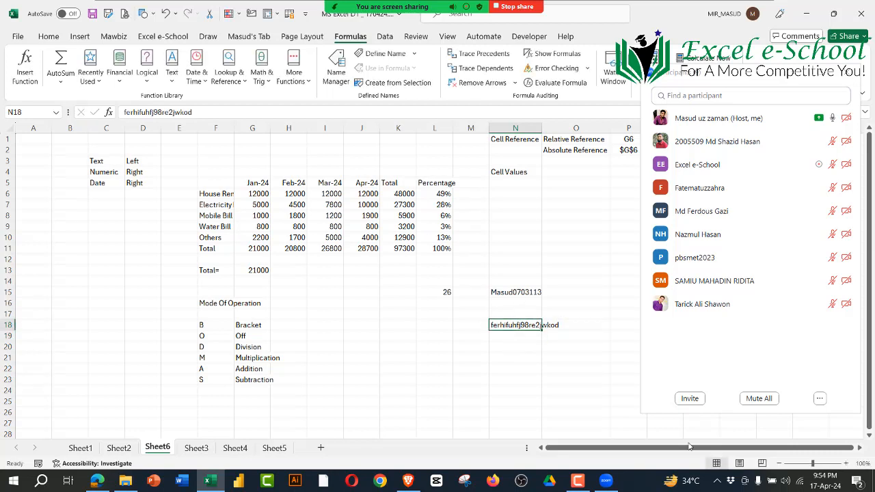
{"action": "key", "text": "Delete"}
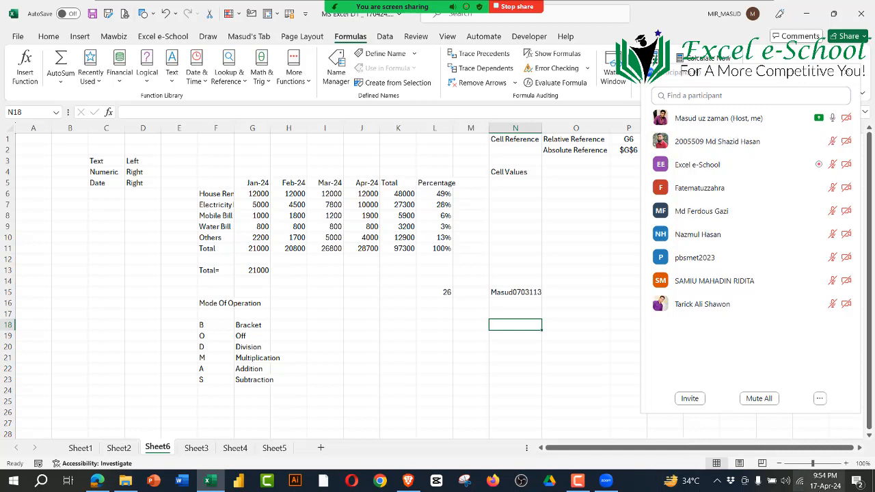
Step: Check the speaker volume and highlight the lesson content in C1:M21
{"action": "left_click", "coordinate": [787, 483]}
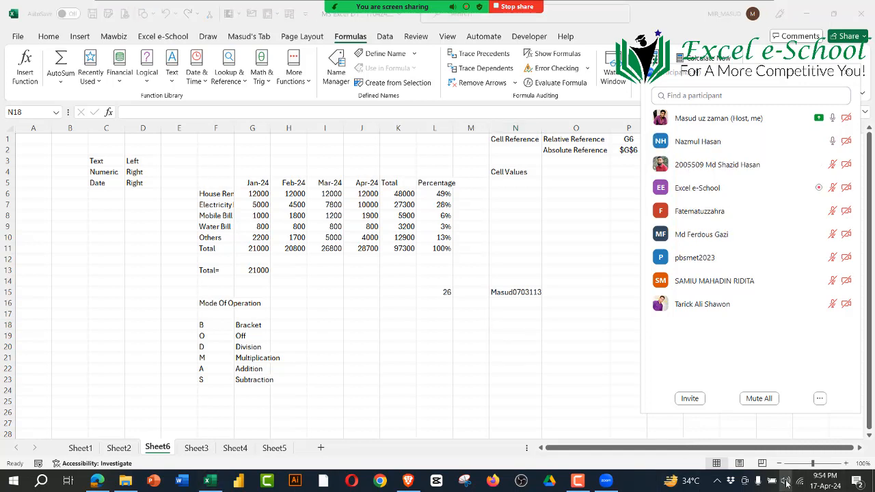
{"action": "left_click", "coordinate": [506, 354]}
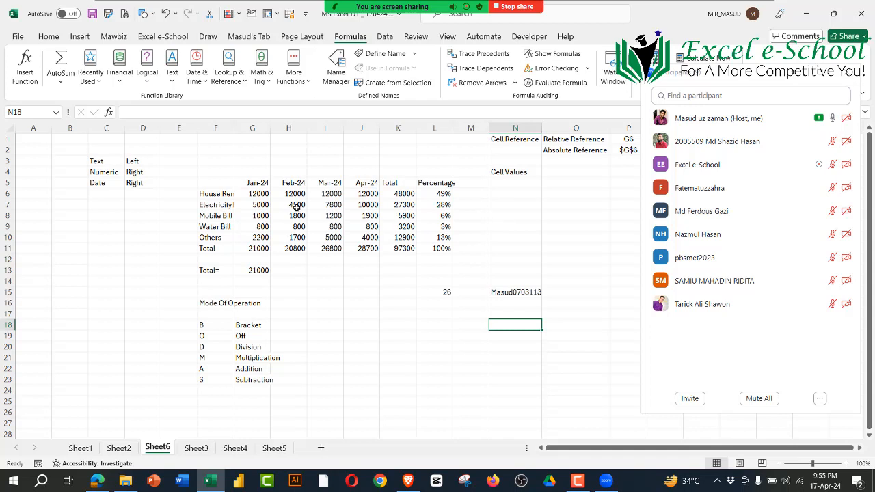
{"action": "left_click_drag", "start_coordinate": [111, 138], "coordinate": [473, 357]}
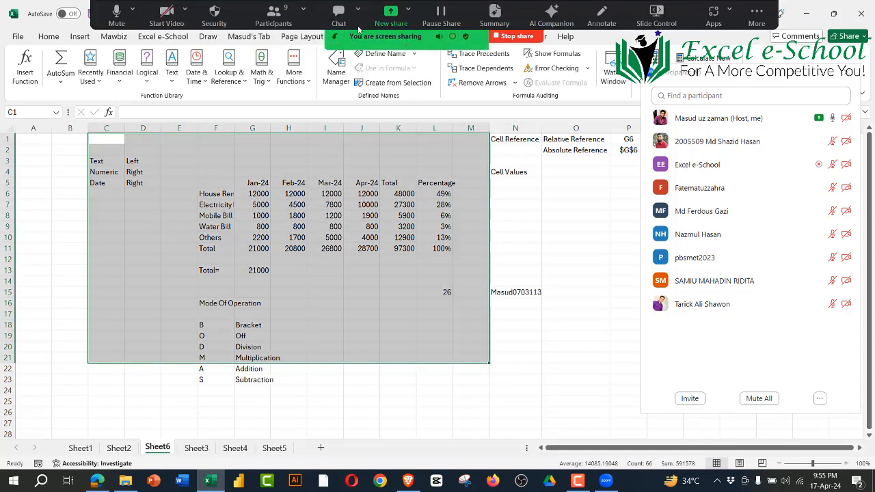
Step: Hide the Zoom meeting's floating controls and view the workbook's file name and location details
{"action": "left_click", "coordinate": [757, 15]}
{"action": "left_click", "coordinate": [711, 201]}
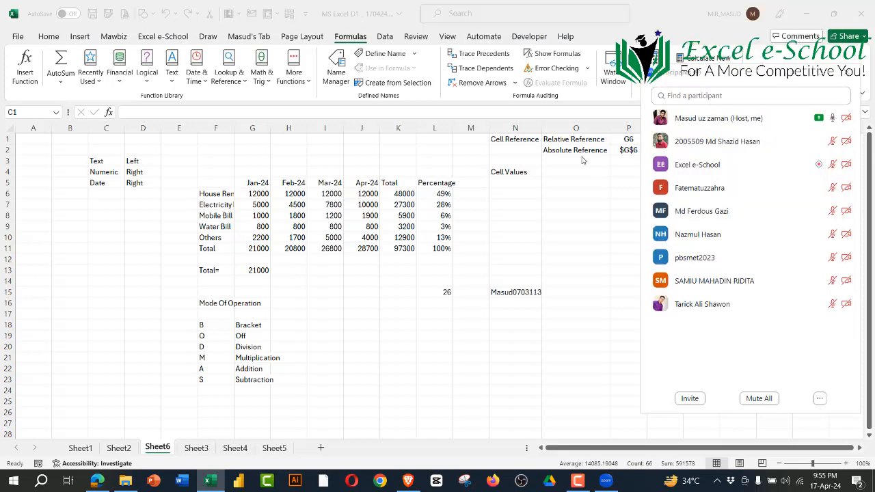
{"action": "left_click", "coordinate": [376, 19]}
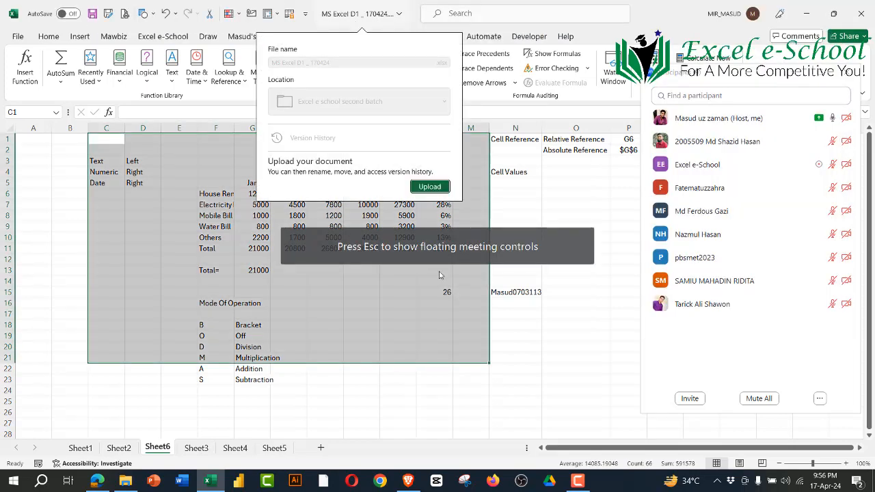
{"action": "left_click", "coordinate": [501, 331]}
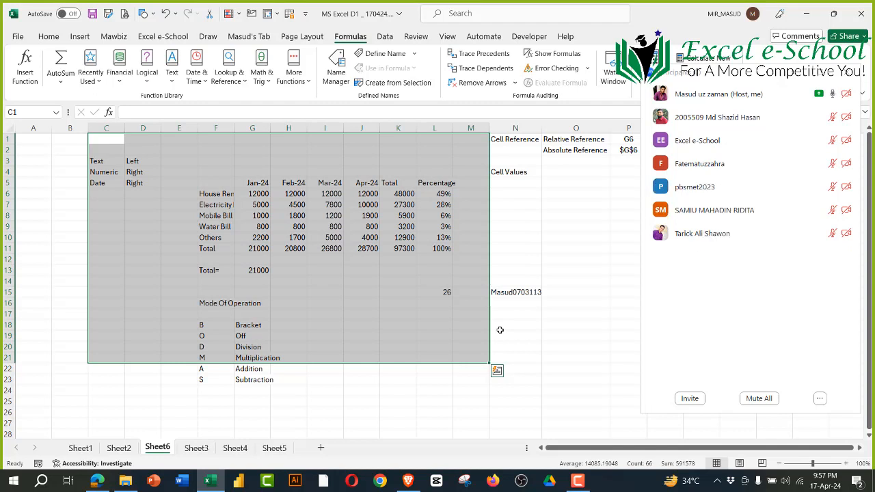
Step: Select cell O16 and switch to the screen recorder's control window
{"action": "mouse_move", "coordinate": [408, 481]}
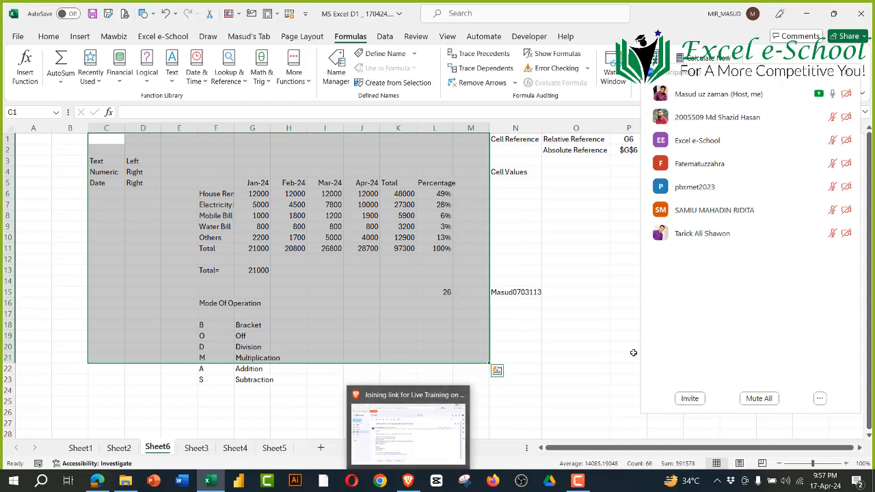
{"action": "left_click", "coordinate": [565, 301]}
{"action": "left_click", "coordinate": [571, 487]}
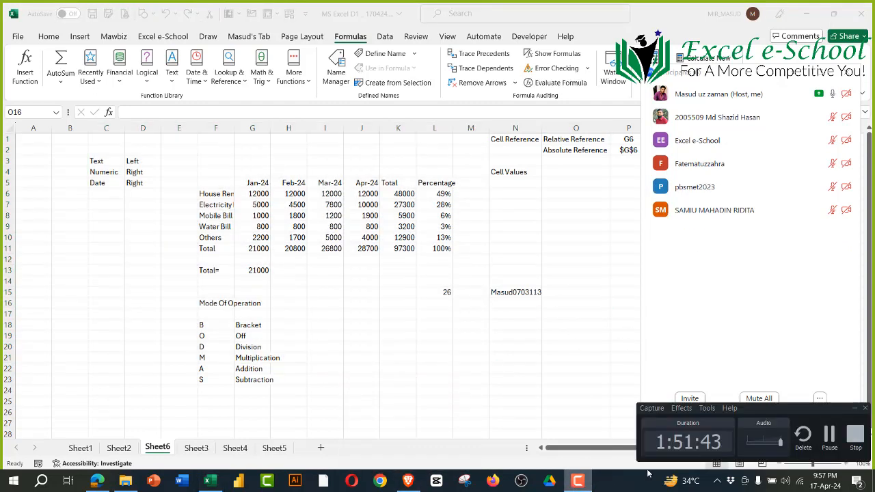